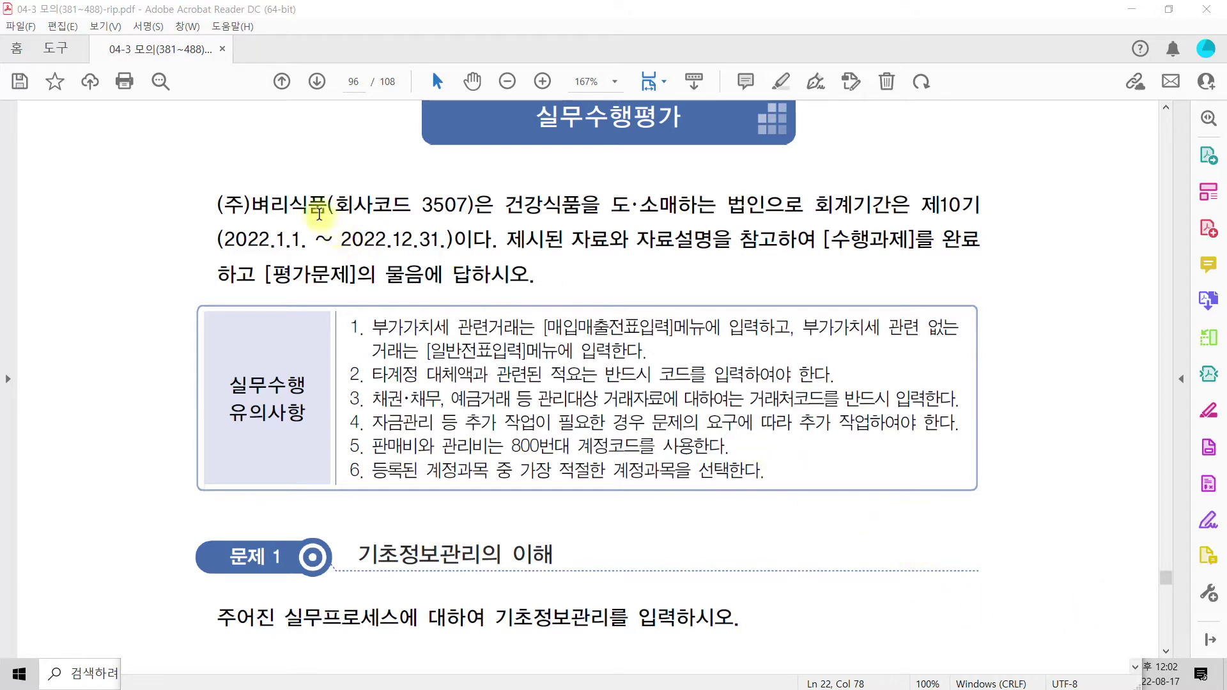
- Highlight '건강식품을 도·소매하는 법인으로 회계기간은' in yellow on the exam PDF's first line
{"action": "left_click_drag", "start_coordinate": [508, 205], "coordinate": [813, 215]}
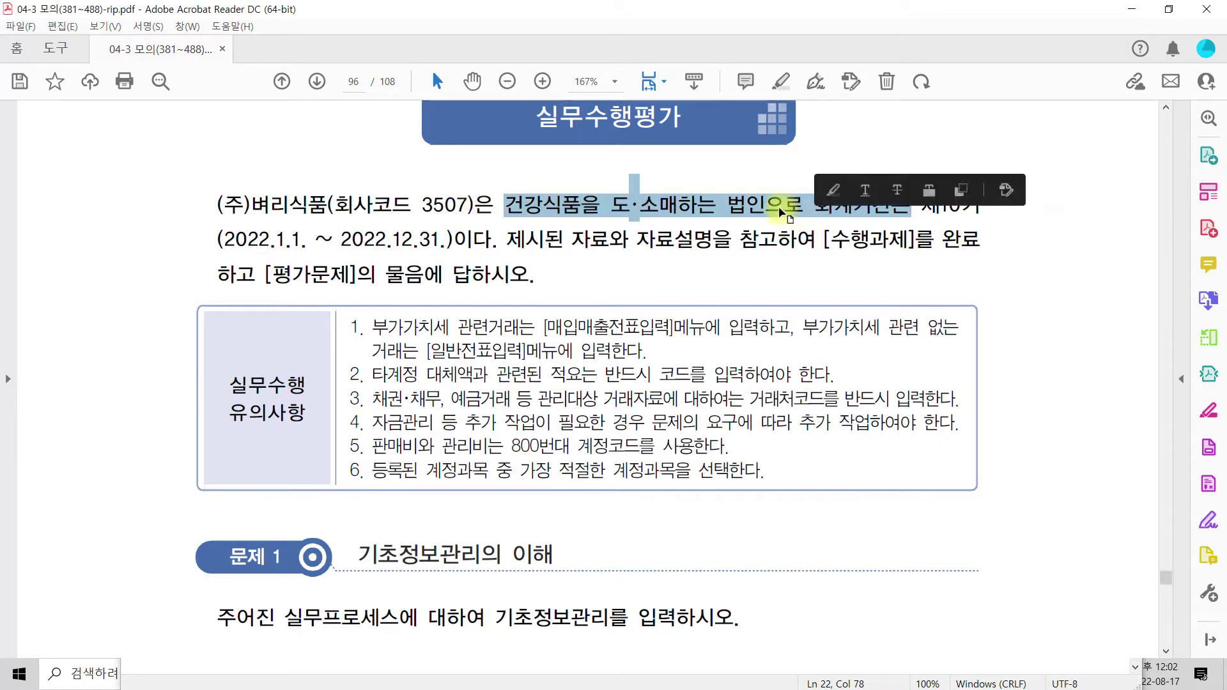
{"action": "right_click", "coordinate": [813, 215]}
{"action": "left_click", "coordinate": [908, 343]}
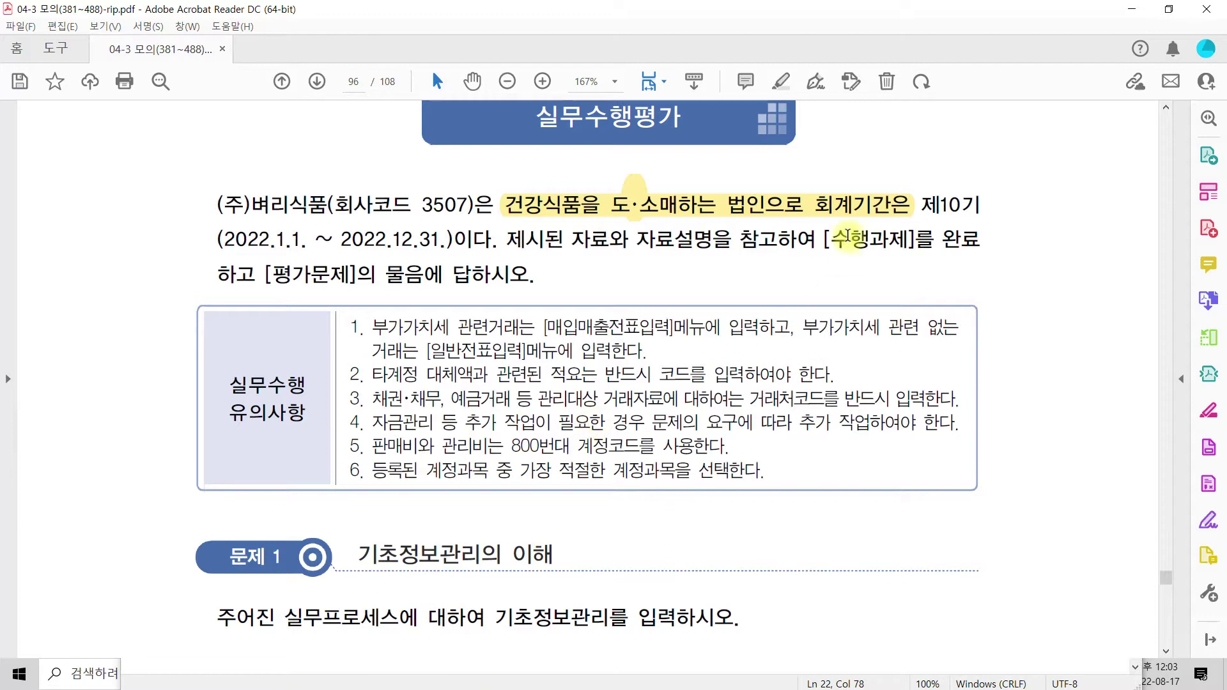
- Minimize Acrobat, the browser and Notepad, and close the calculator to reveal Smart A
{"action": "left_click", "coordinate": [1133, 10]}
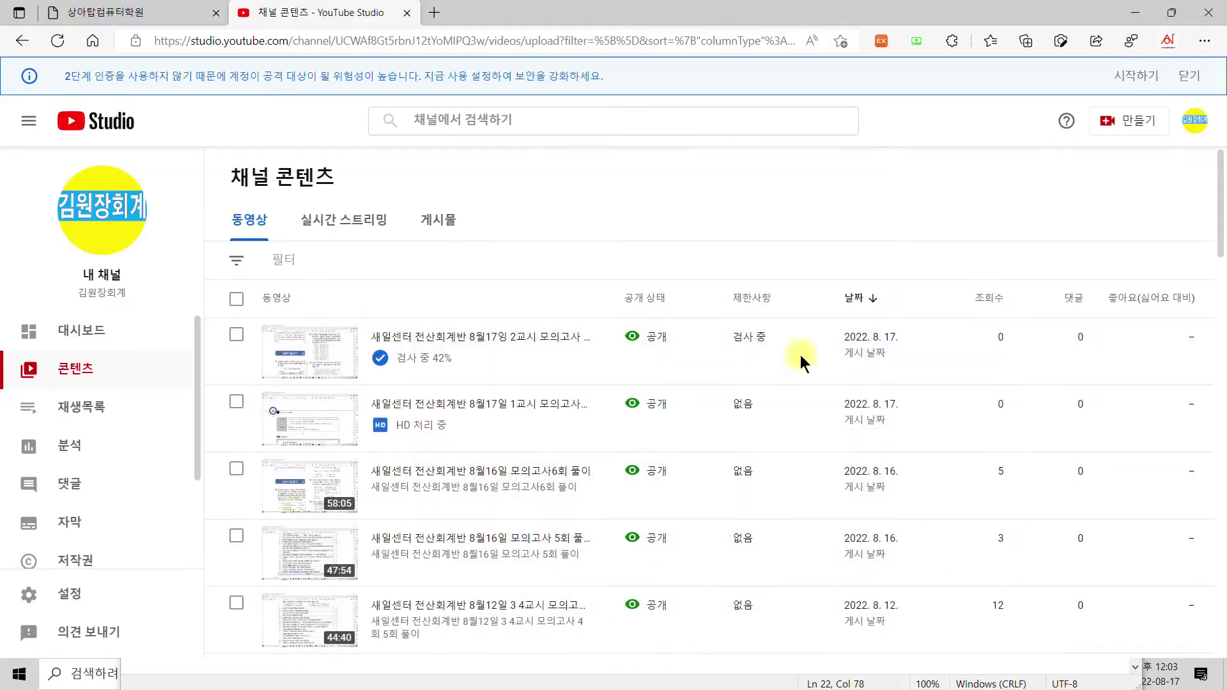
{"action": "left_click", "coordinate": [1136, 14]}
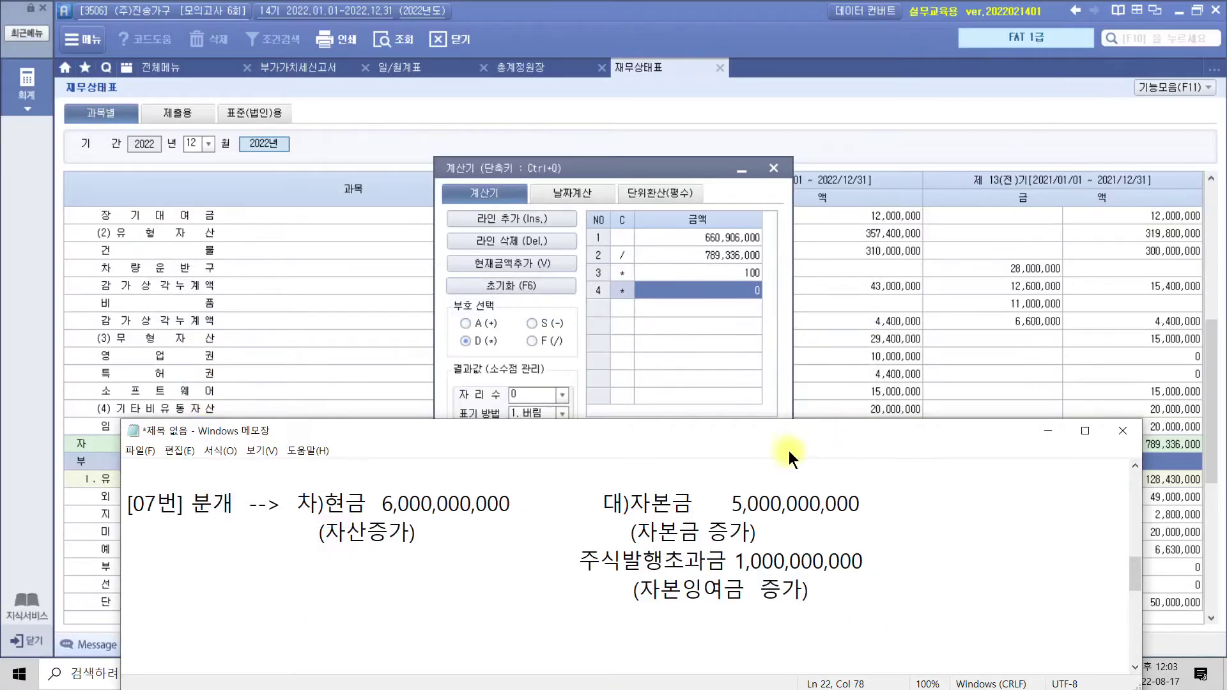
{"action": "left_click_drag", "start_coordinate": [860, 430], "coordinate": [839, 223]}
{"action": "left_click", "coordinate": [1028, 223]}
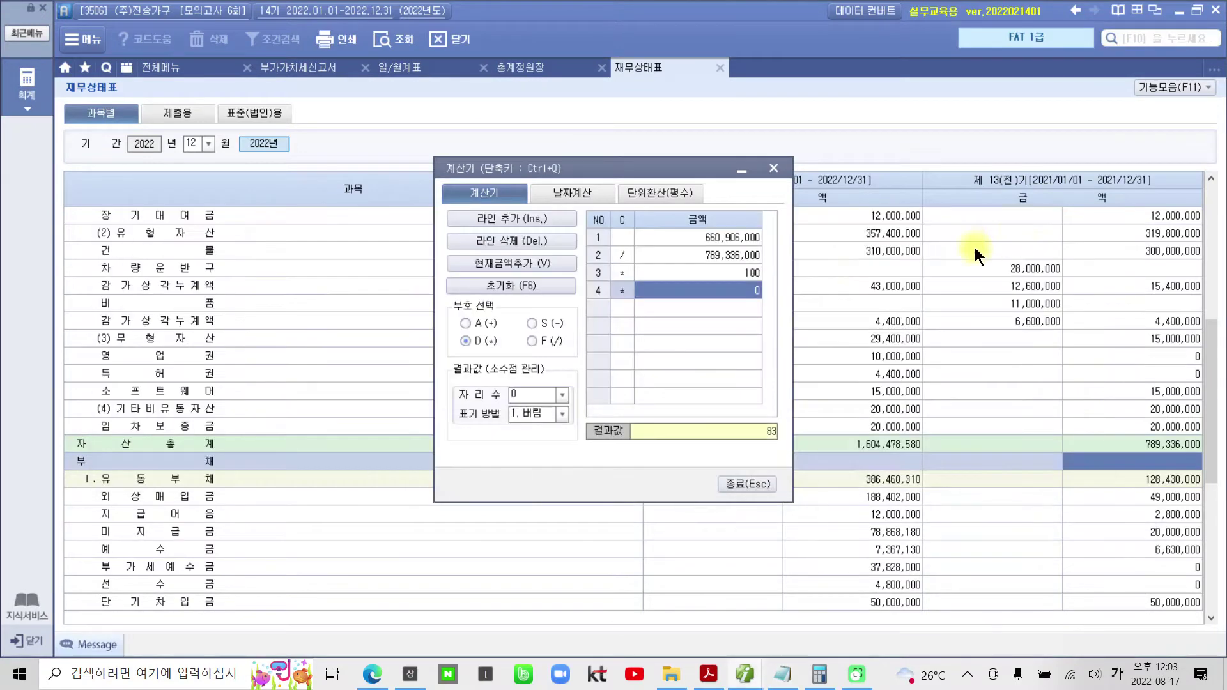
{"action": "left_click", "coordinate": [774, 169]}
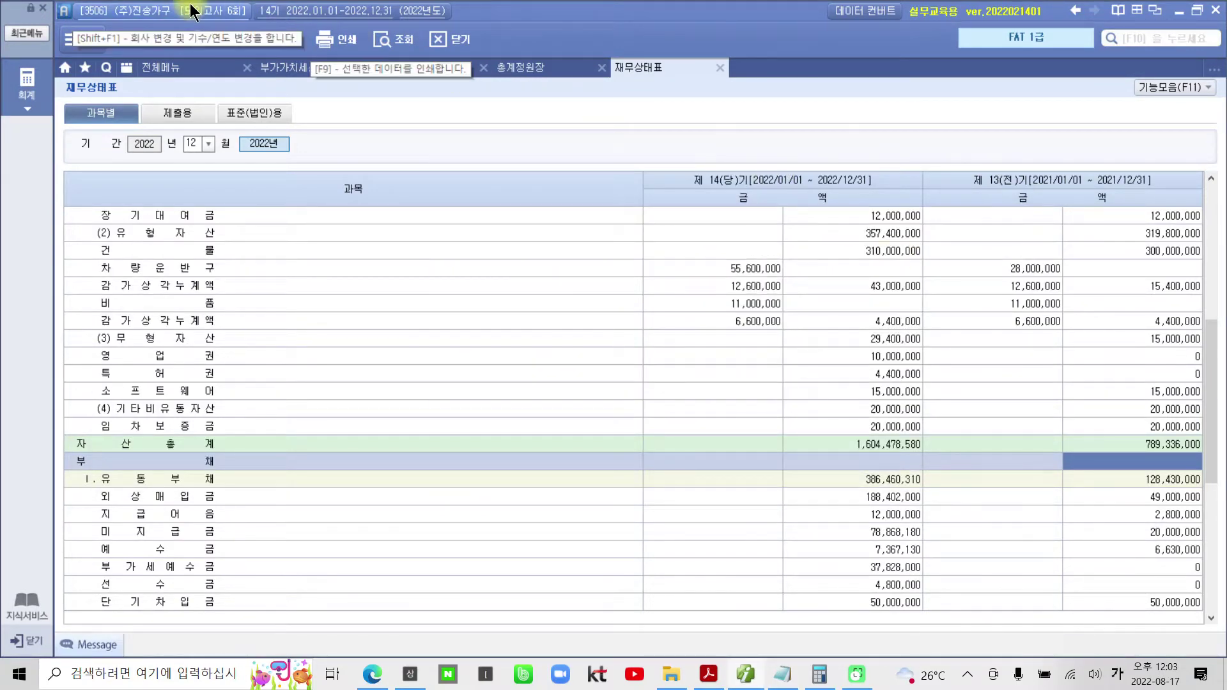
- Log into company 3507 (주)벼리식품, confirm 예, and show the 회계 full menu
{"action": "left_click", "coordinate": [715, 310]}
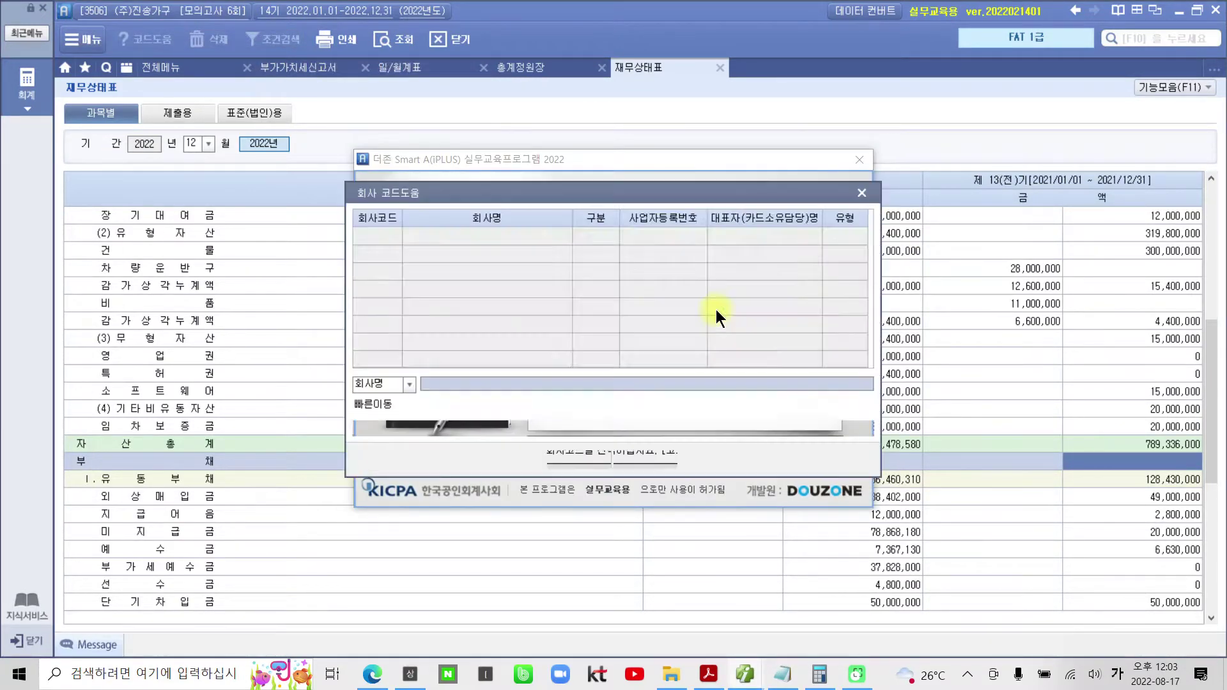
{"action": "left_click_drag", "start_coordinate": [859, 267], "coordinate": [873, 355]}
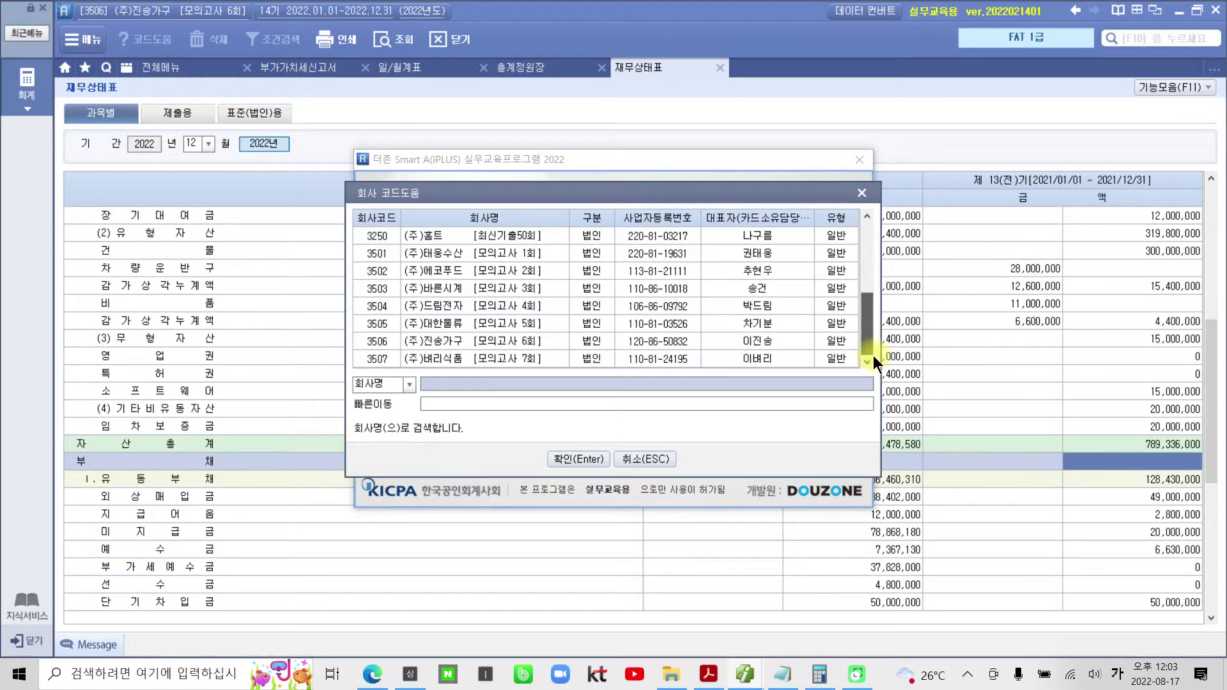
{"action": "left_click", "coordinate": [486, 359]}
{"action": "left_click", "coordinate": [572, 460]}
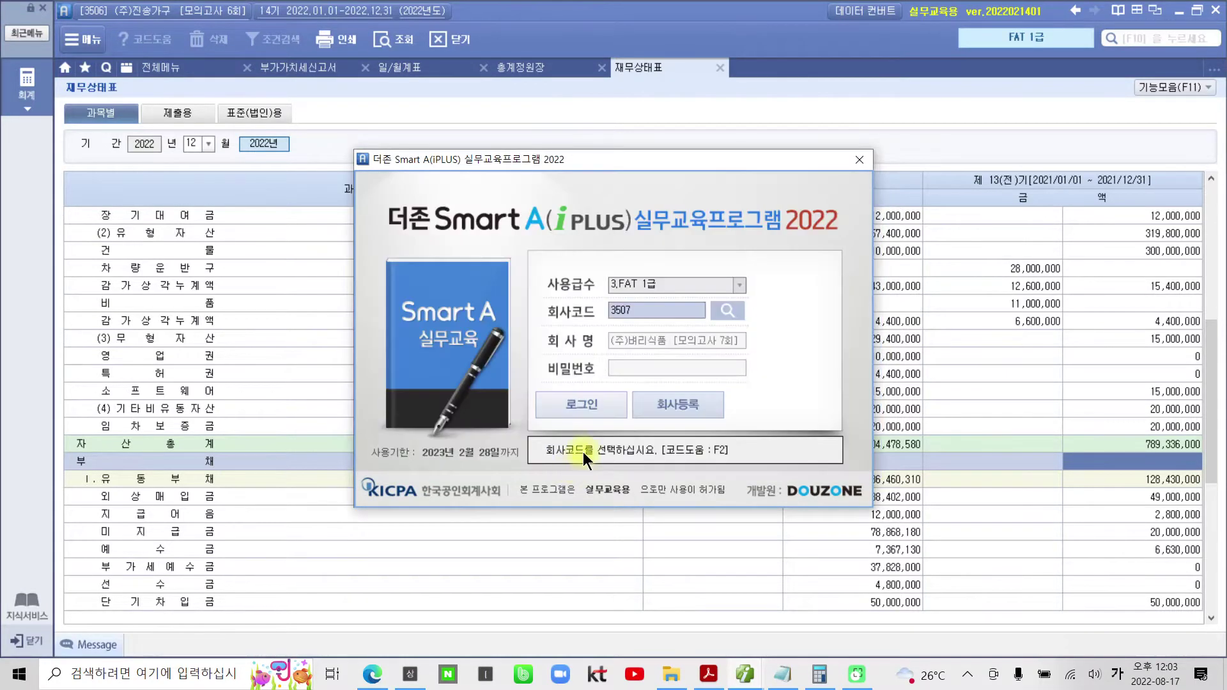
{"action": "left_click", "coordinate": [600, 405]}
{"action": "left_click", "coordinate": [579, 374]}
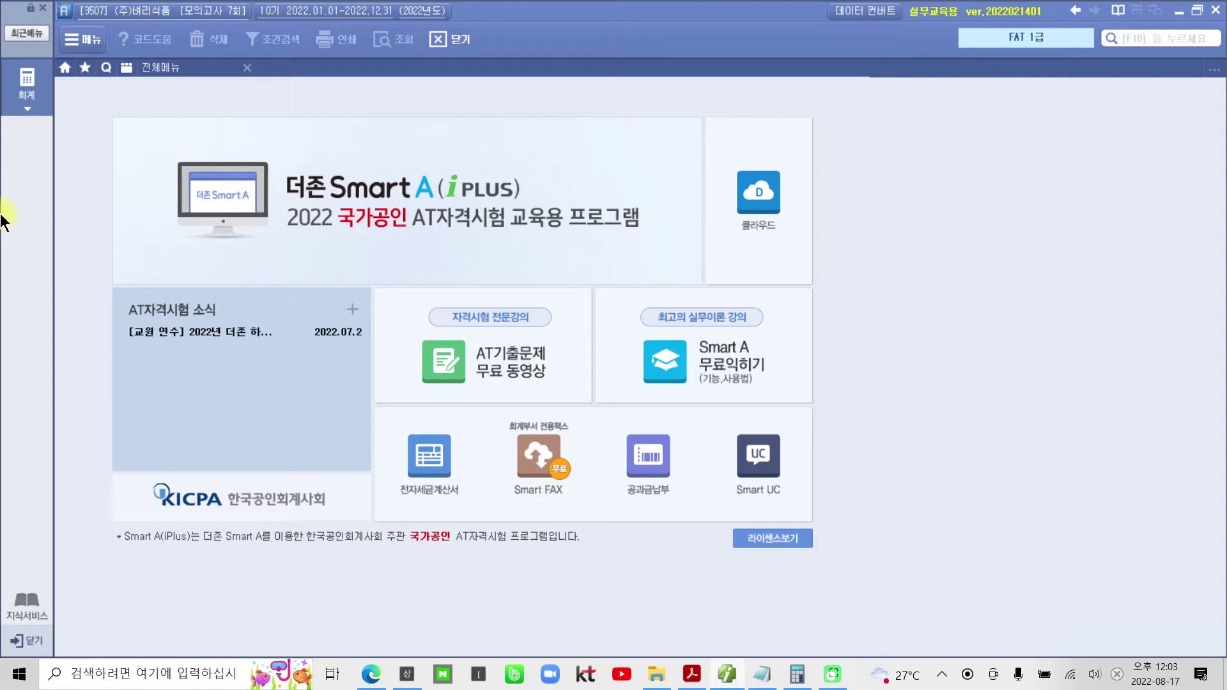
{"action": "left_click", "coordinate": [26, 86]}
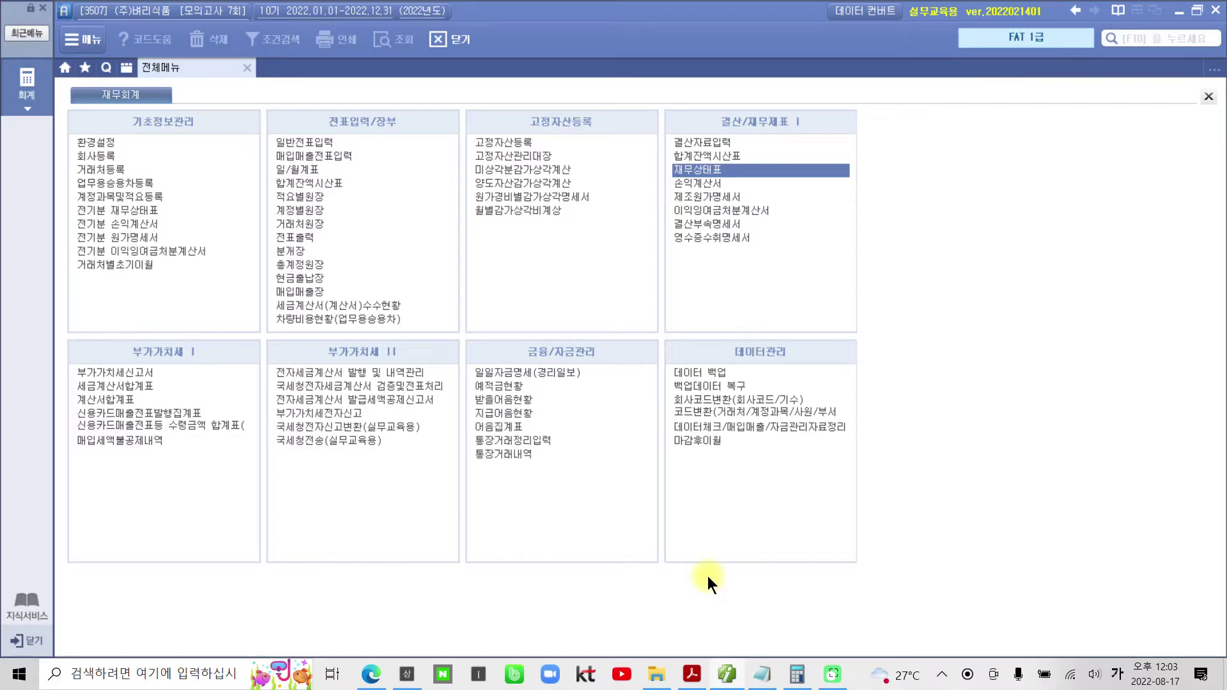
- Open 04-3 모의(381~488)-rip.pdf from the exam folder and scroll to 문제 1
{"action": "left_click", "coordinate": [726, 676]}
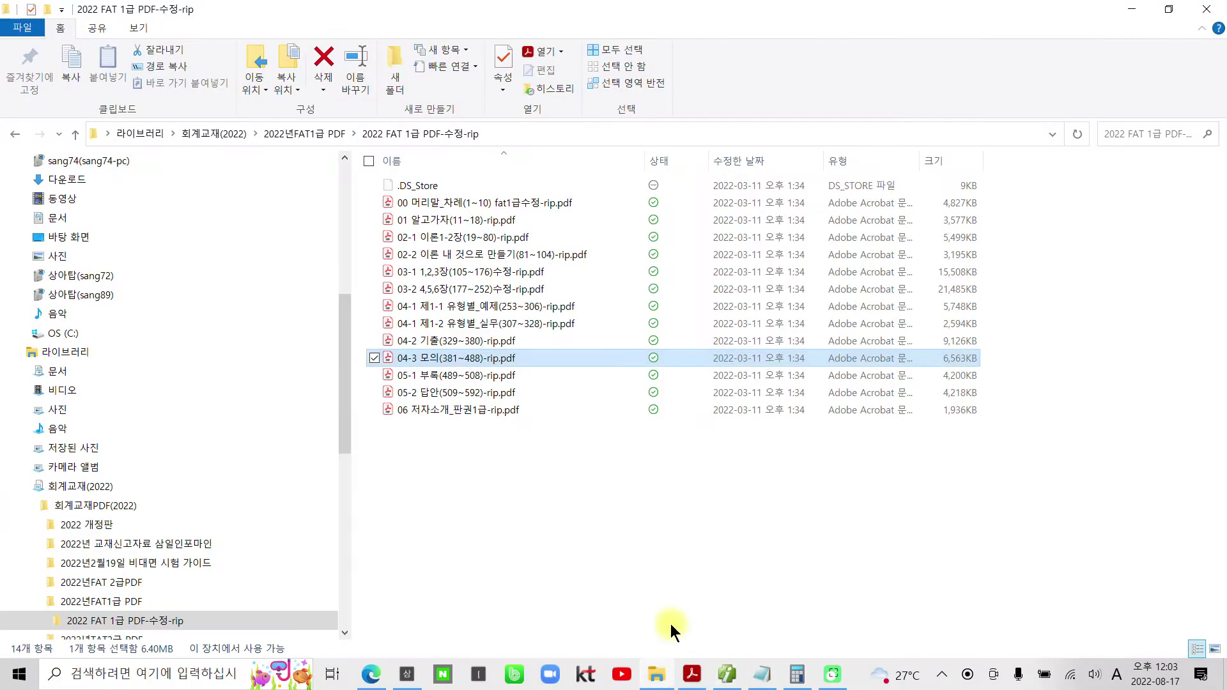
{"action": "double_click", "coordinate": [594, 358]}
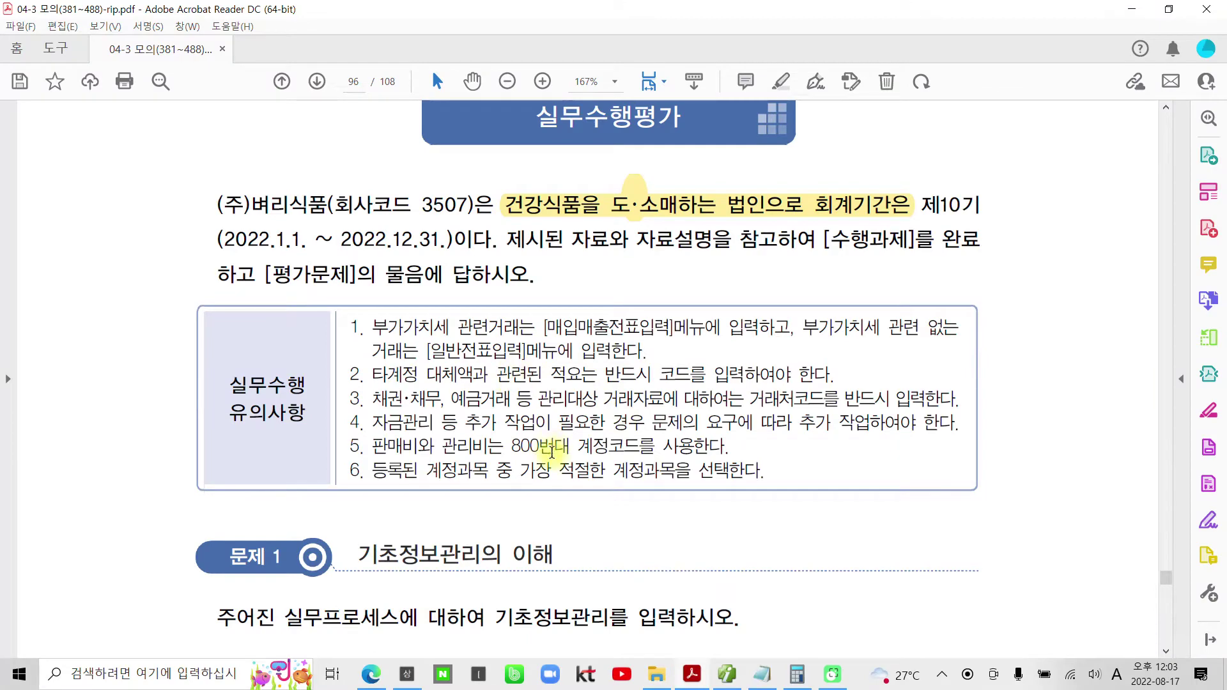
{"action": "scroll", "coordinate": [548, 421], "scroll_direction": "down", "scroll_amount": 6}
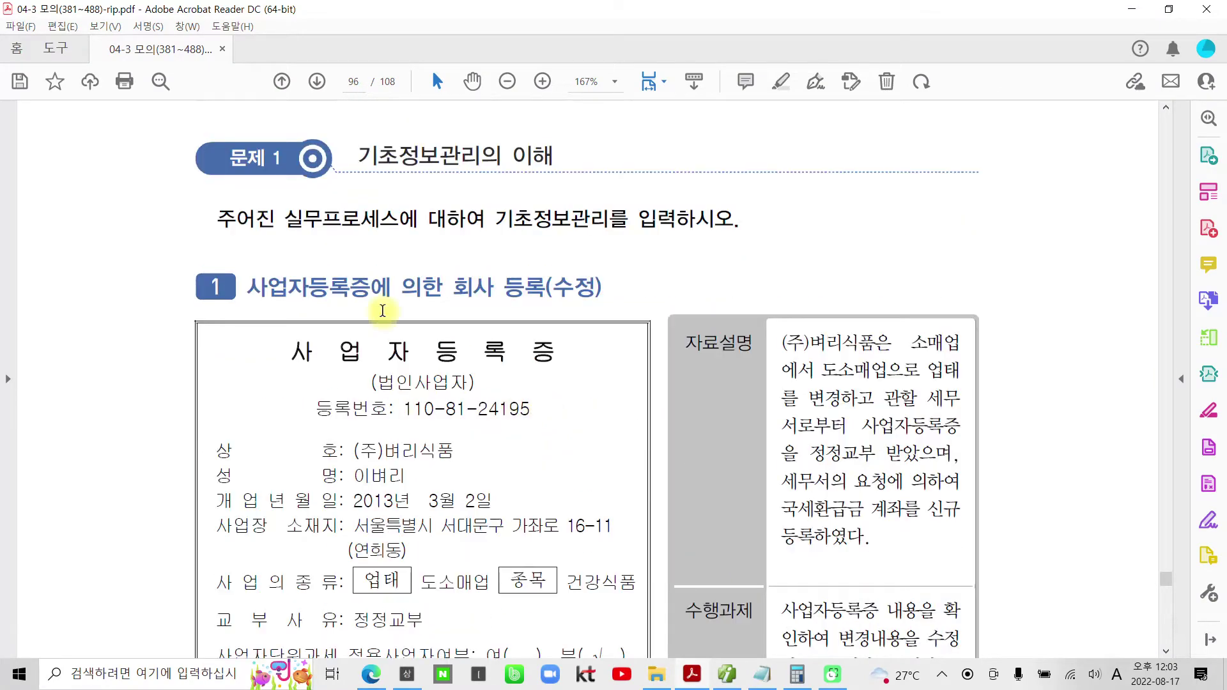
- Highlight '회사 등록' in the 문제 1 heading and scroll down to the registration certificate
{"action": "left_click_drag", "start_coordinate": [454, 287], "coordinate": [533, 288]}
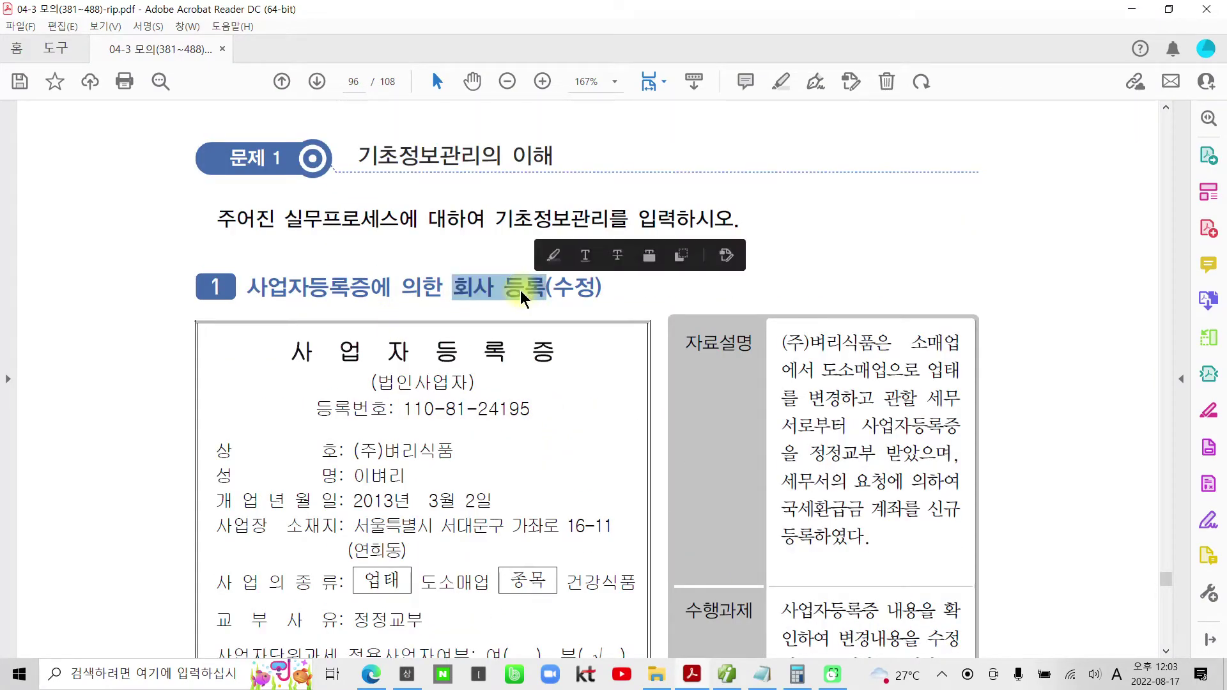
{"action": "right_click", "coordinate": [534, 288]}
{"action": "left_click", "coordinate": [702, 421]}
{"action": "scroll", "coordinate": [891, 383], "scroll_direction": "down", "scroll_amount": 1}
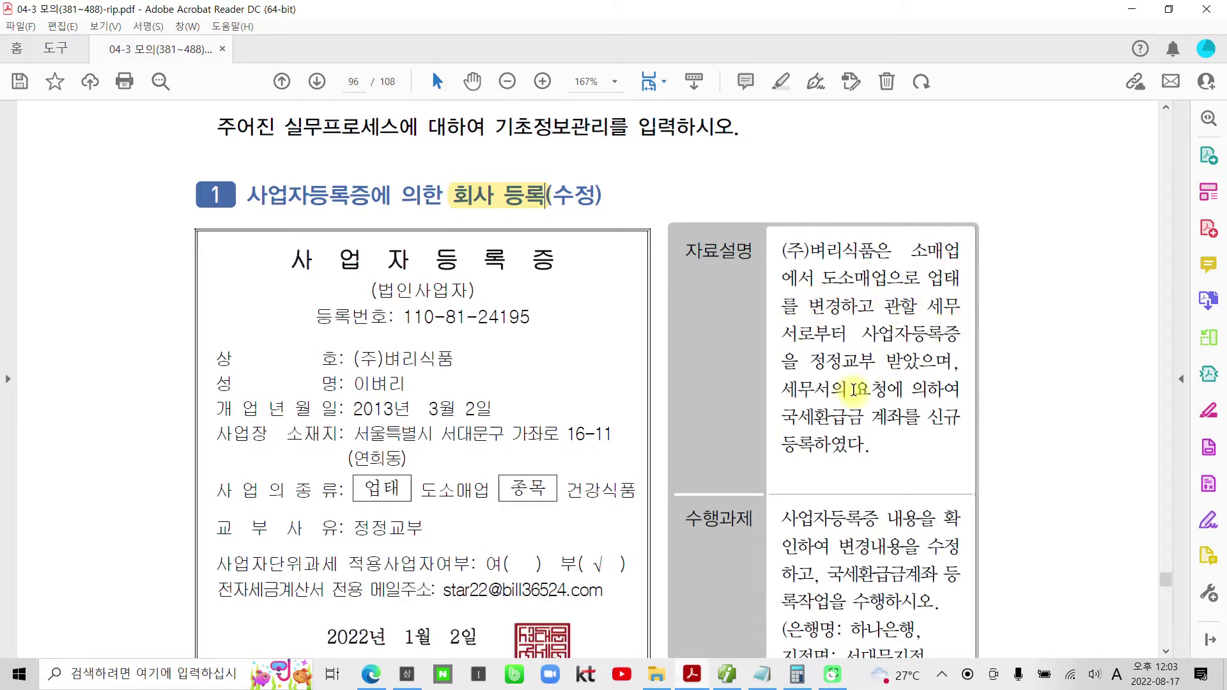
{"action": "scroll", "coordinate": [856, 388], "scroll_direction": "down", "scroll_amount": 1}
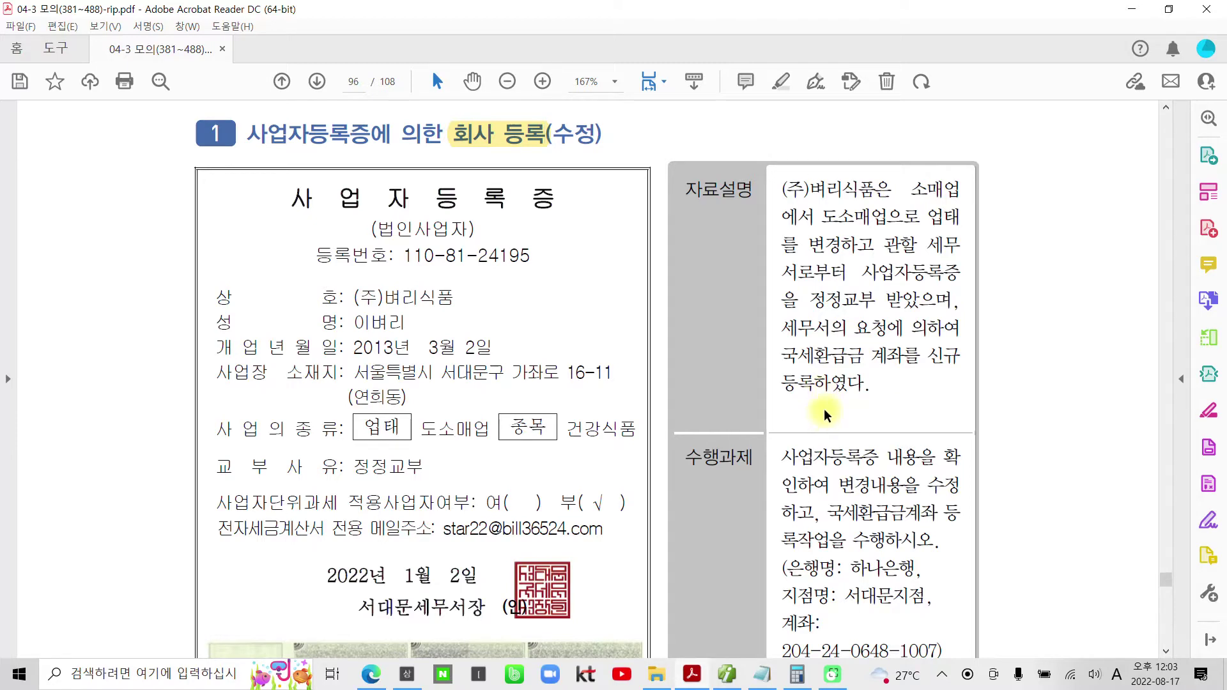
{"action": "scroll", "coordinate": [821, 409], "scroll_direction": "down", "scroll_amount": 2}
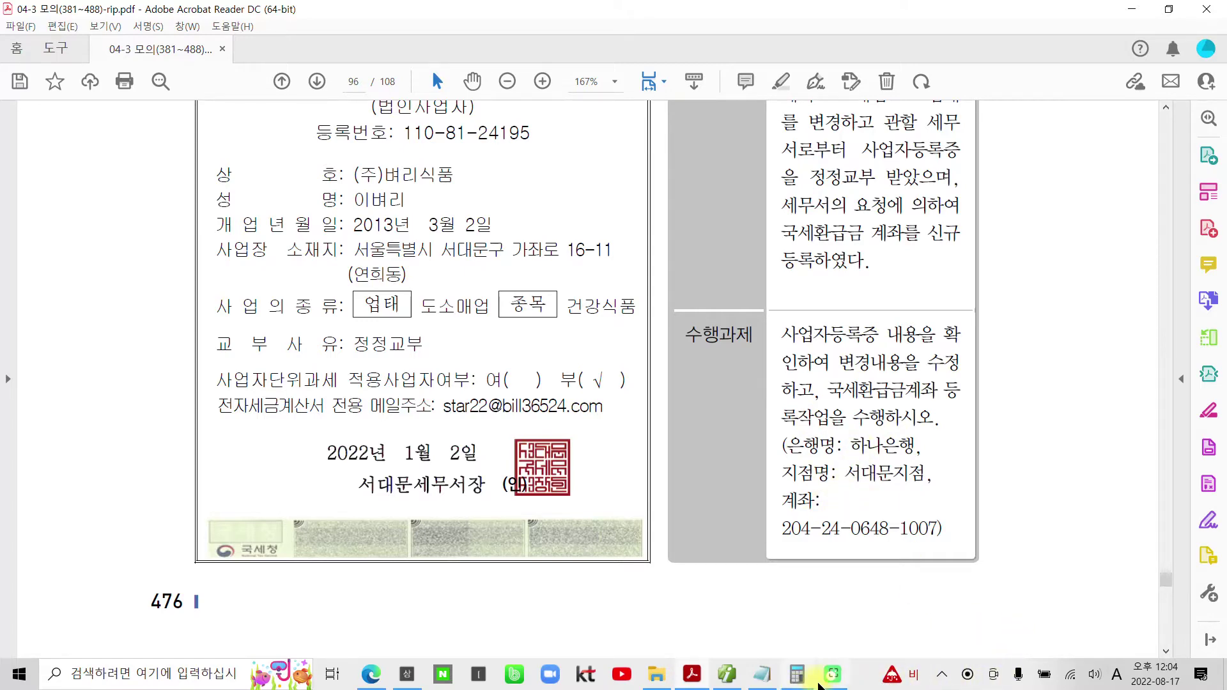
- Open 회사등록 for company 3507 and change 11. 업태 from 소매업 to 도소매업
{"action": "left_click", "coordinate": [746, 676]}
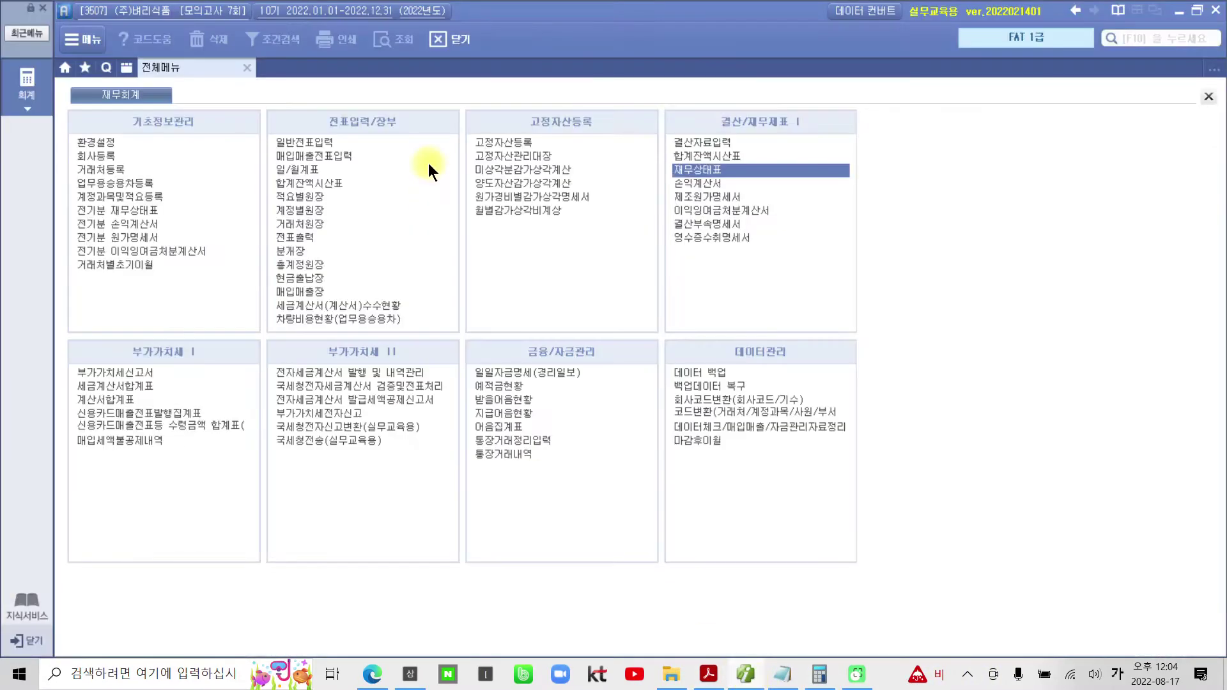
{"action": "left_click", "coordinate": [104, 155]}
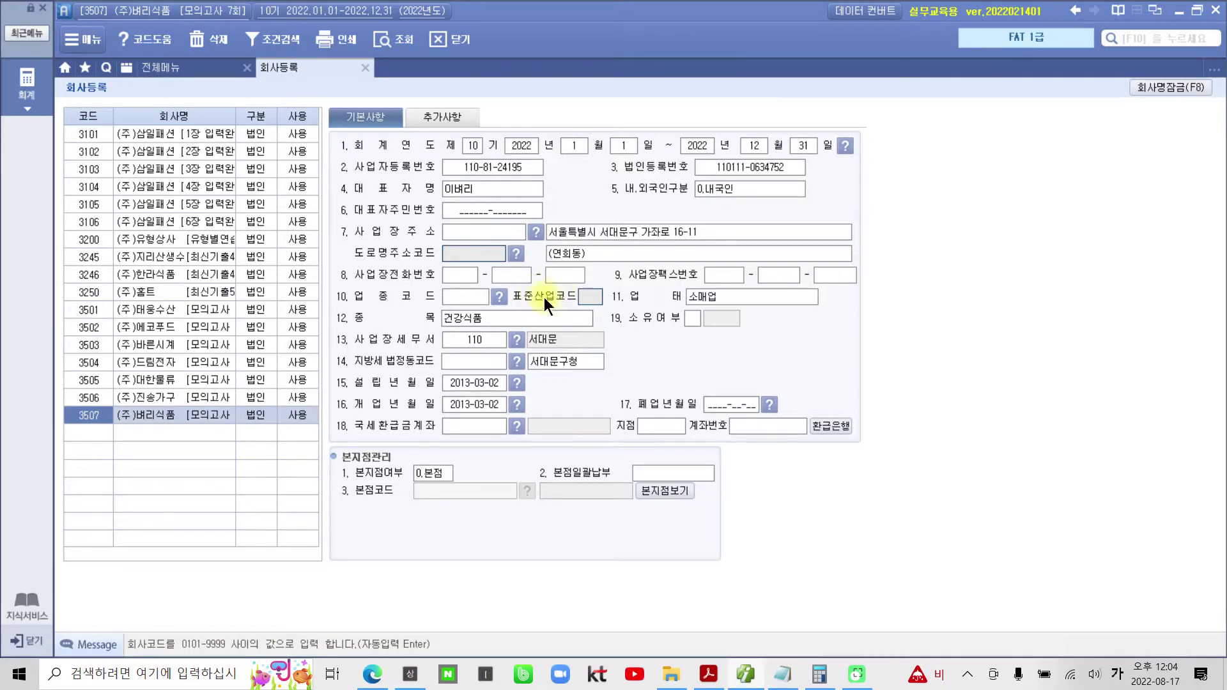
{"action": "left_click", "coordinate": [701, 300]}
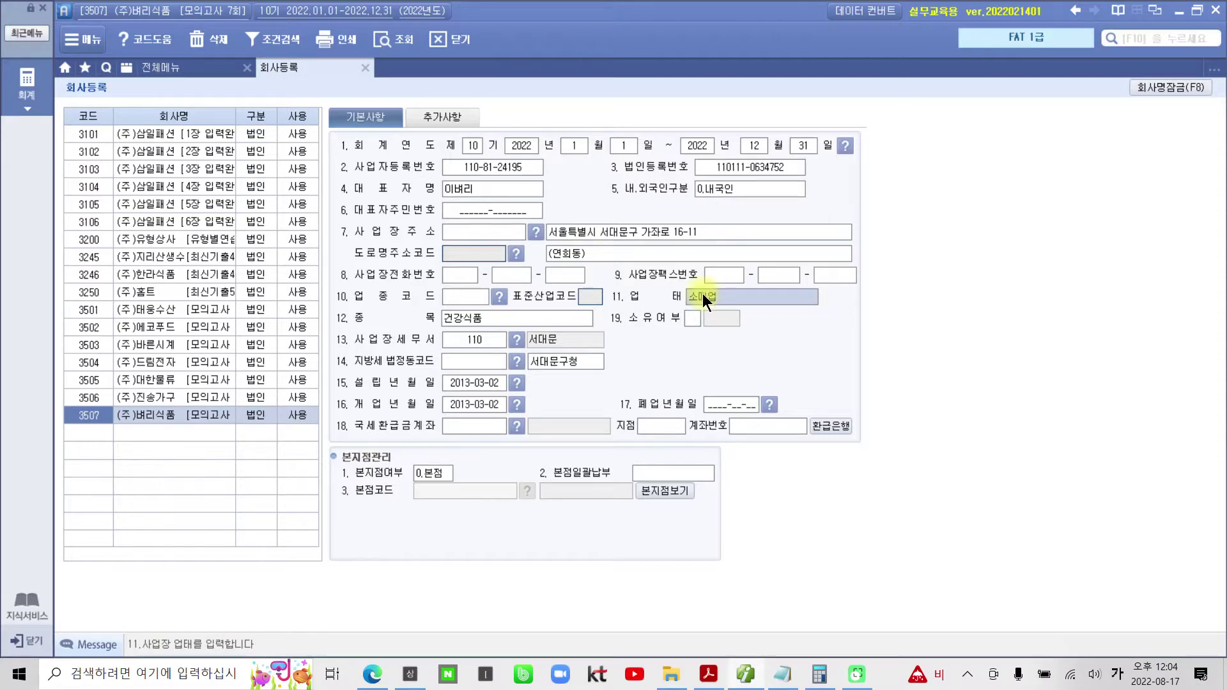
{"action": "left_click", "coordinate": [695, 294]}
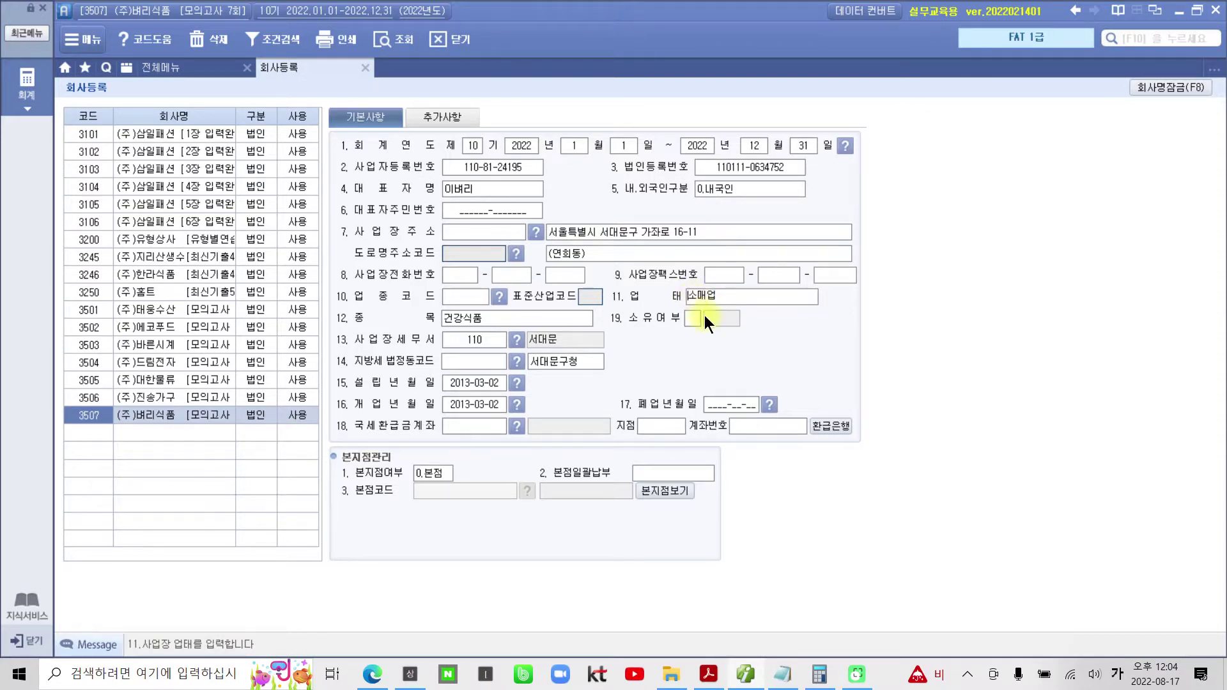
{"action": "key", "text": "Return"}
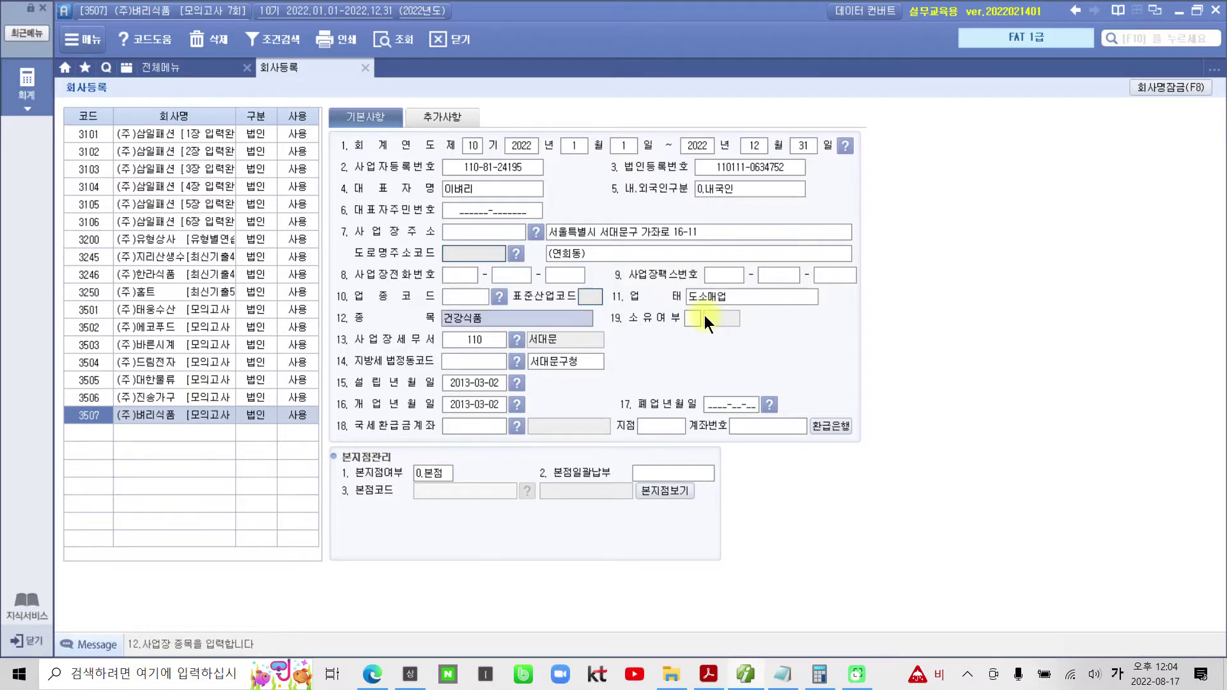
{"action": "left_click", "coordinate": [488, 424]}
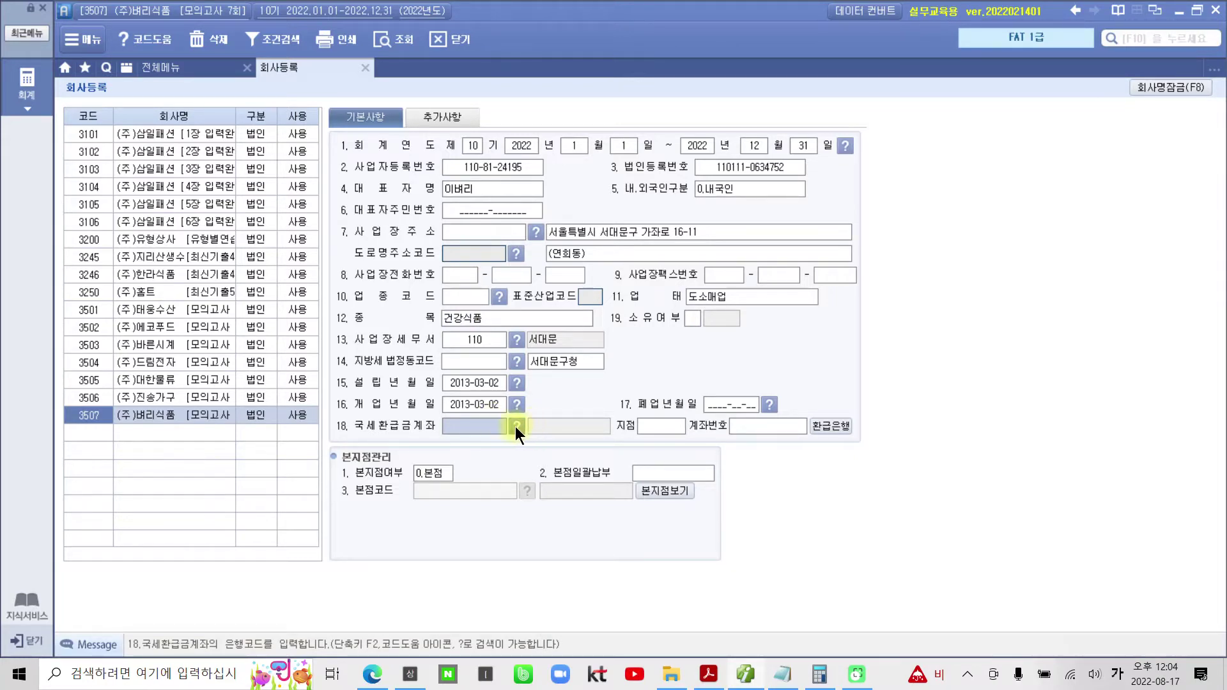
- Set 국세환급금계좌 to 하나은행, branch 서대문지점, and enter the company's refund account number
{"action": "left_click", "coordinate": [516, 425]}
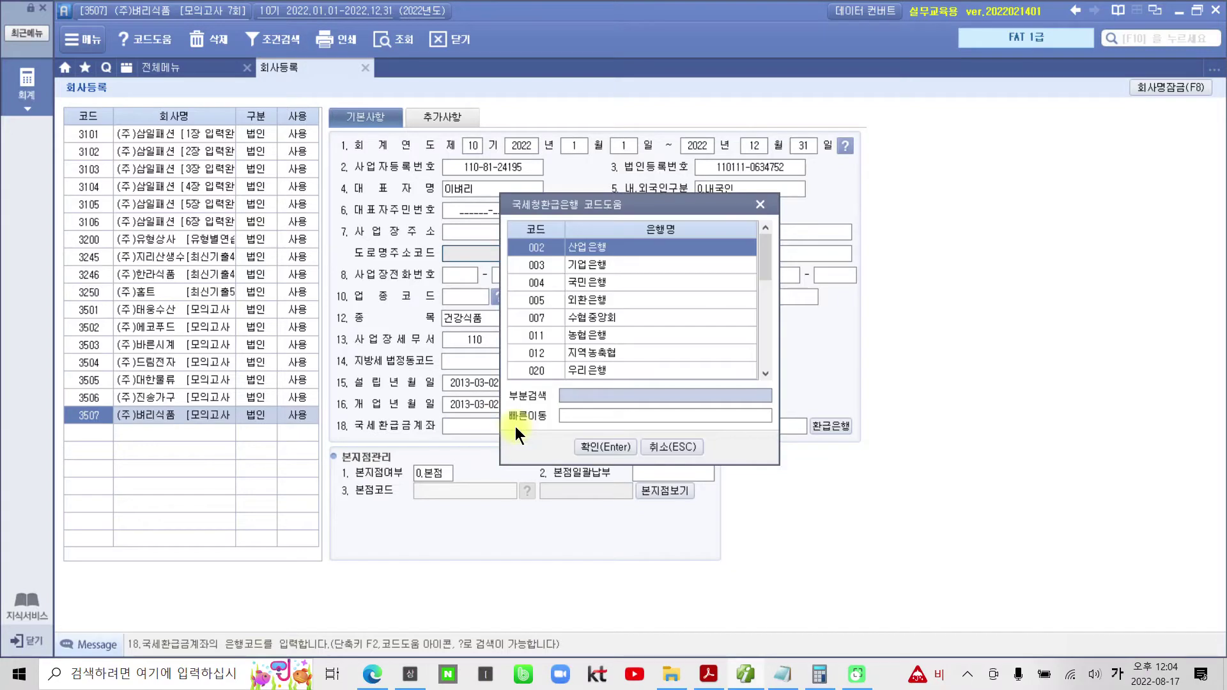
{"action": "left_click", "coordinate": [586, 395]}
{"action": "type", "text": "하나"}
{"action": "key", "text": "Return"}
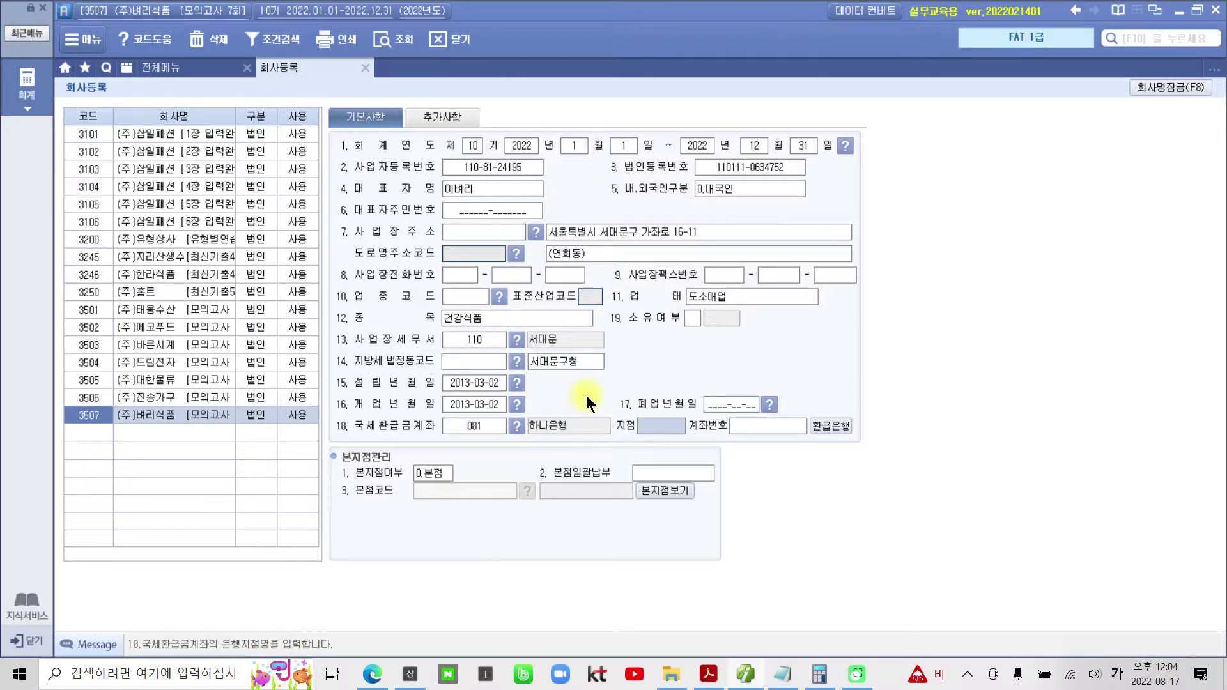
{"action": "type", "text": "서대문지점"}
{"action": "key", "text": "Return"}
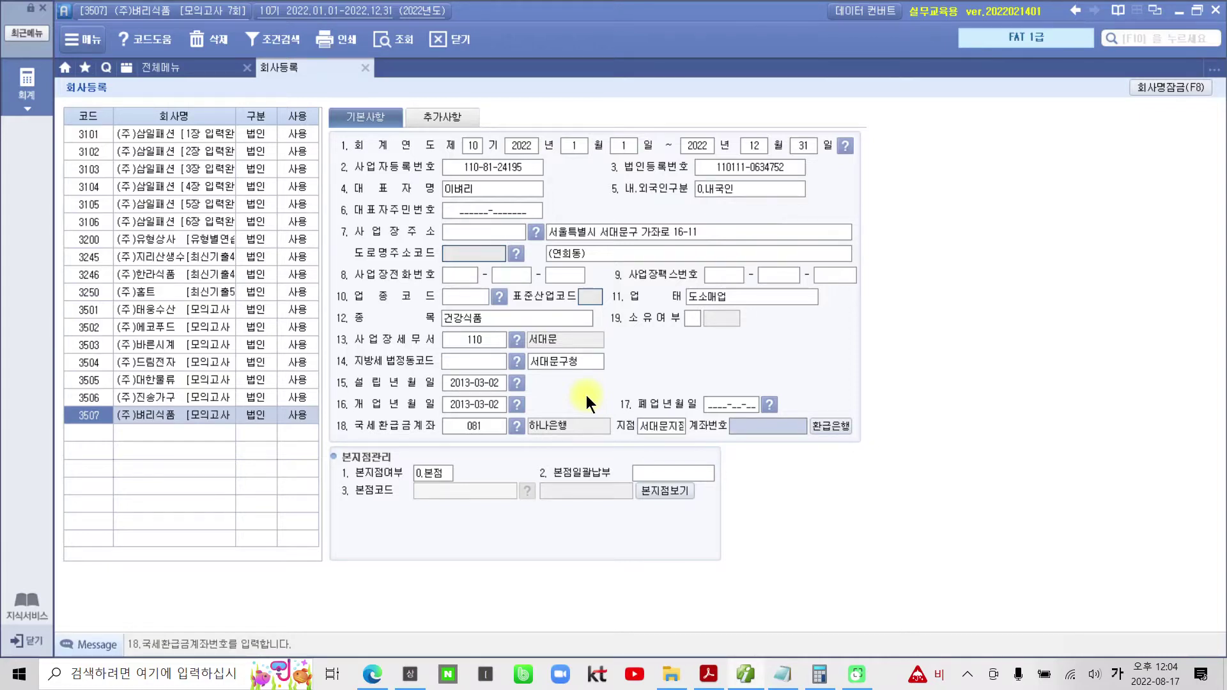
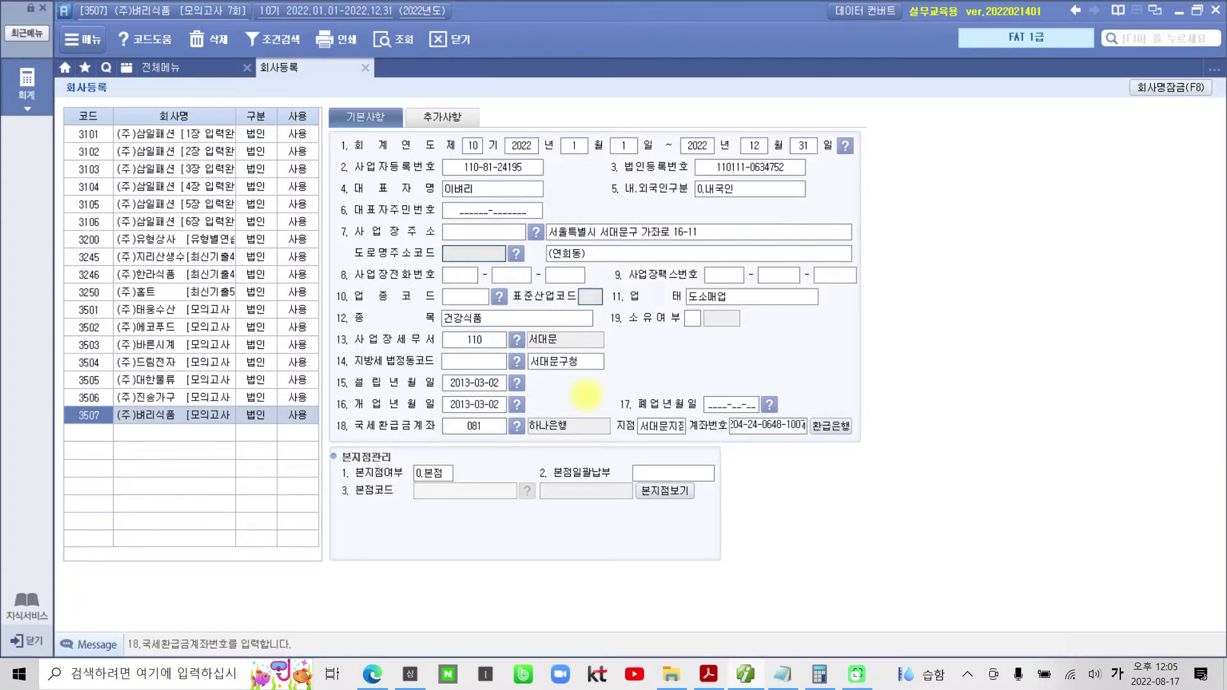
{"action": "key", "text": "Return"}
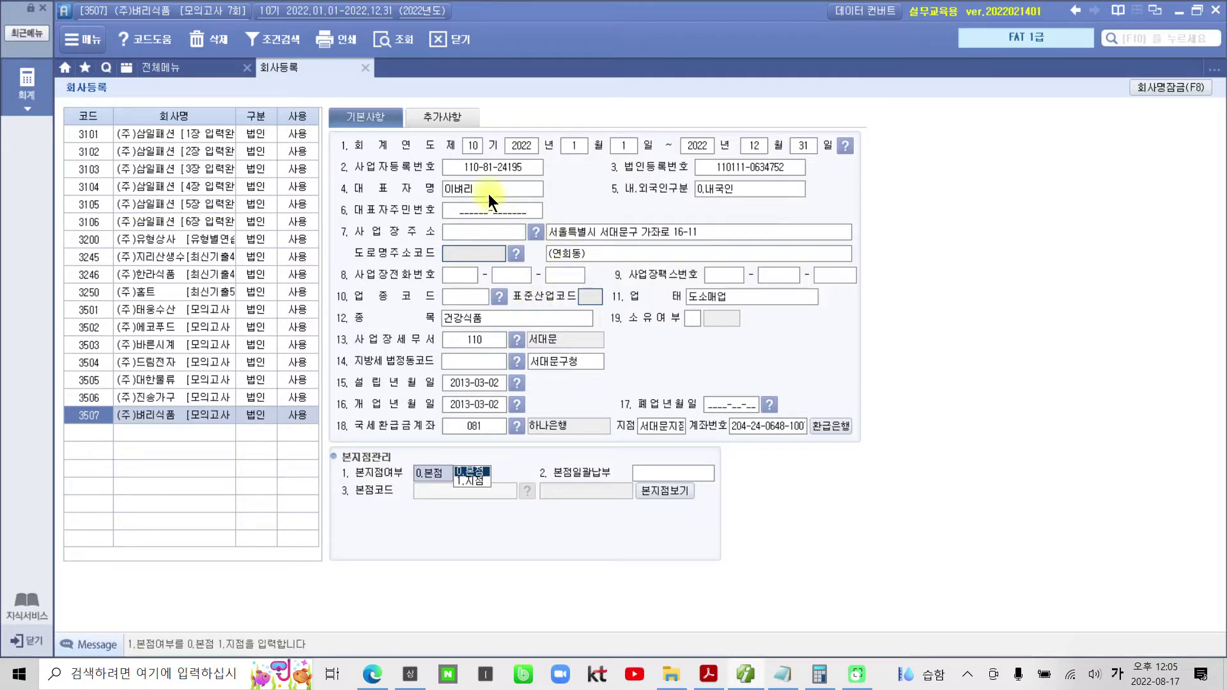
- Review the 추가사항 tab, return to 기본사항, close 회사등록, and bring up the exam PDF
{"action": "left_click", "coordinate": [436, 114]}
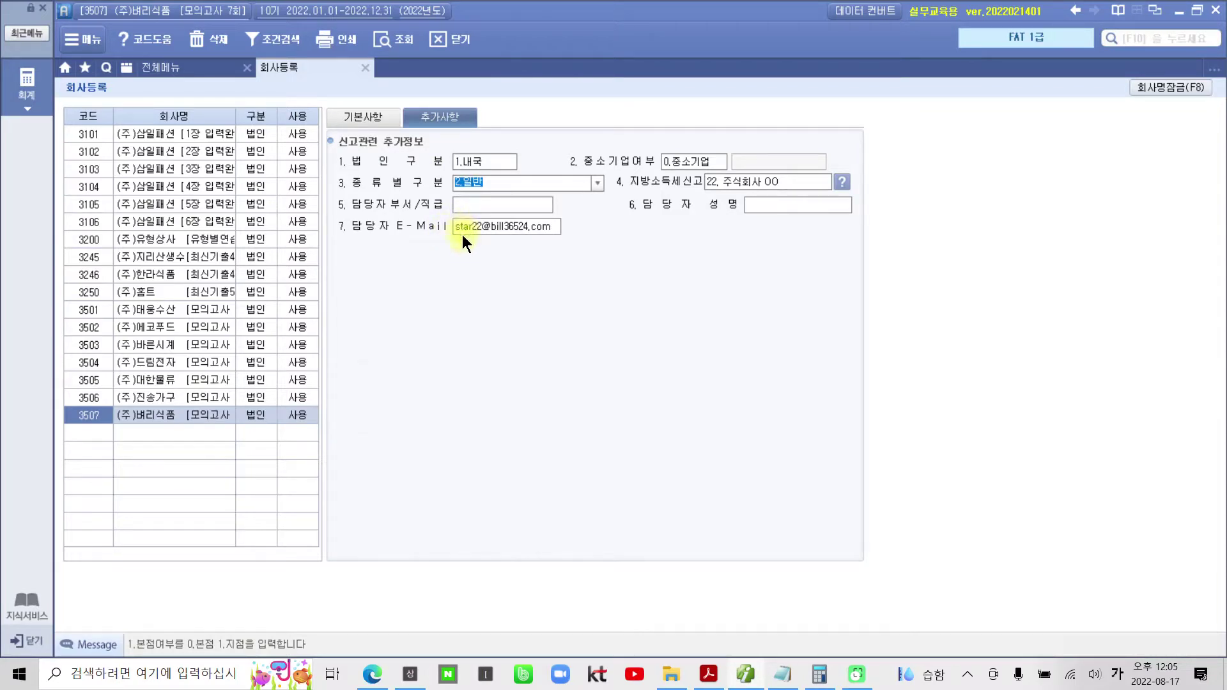
{"action": "left_click", "coordinate": [363, 117]}
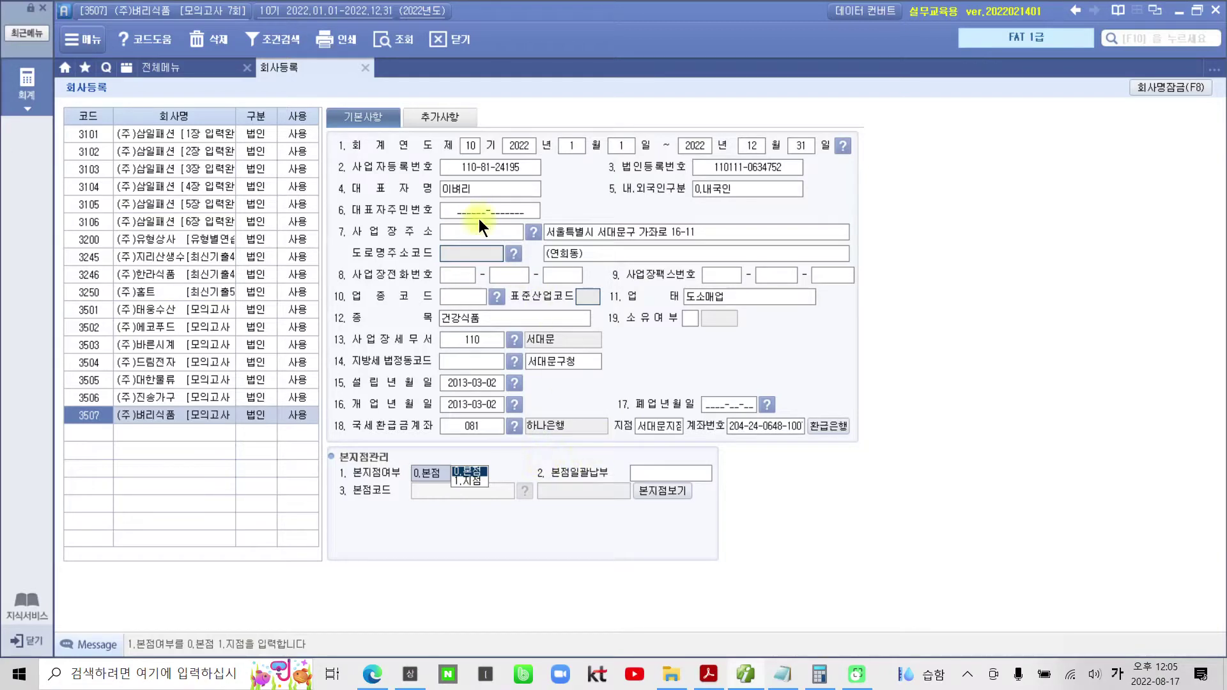
{"action": "left_click", "coordinate": [365, 68]}
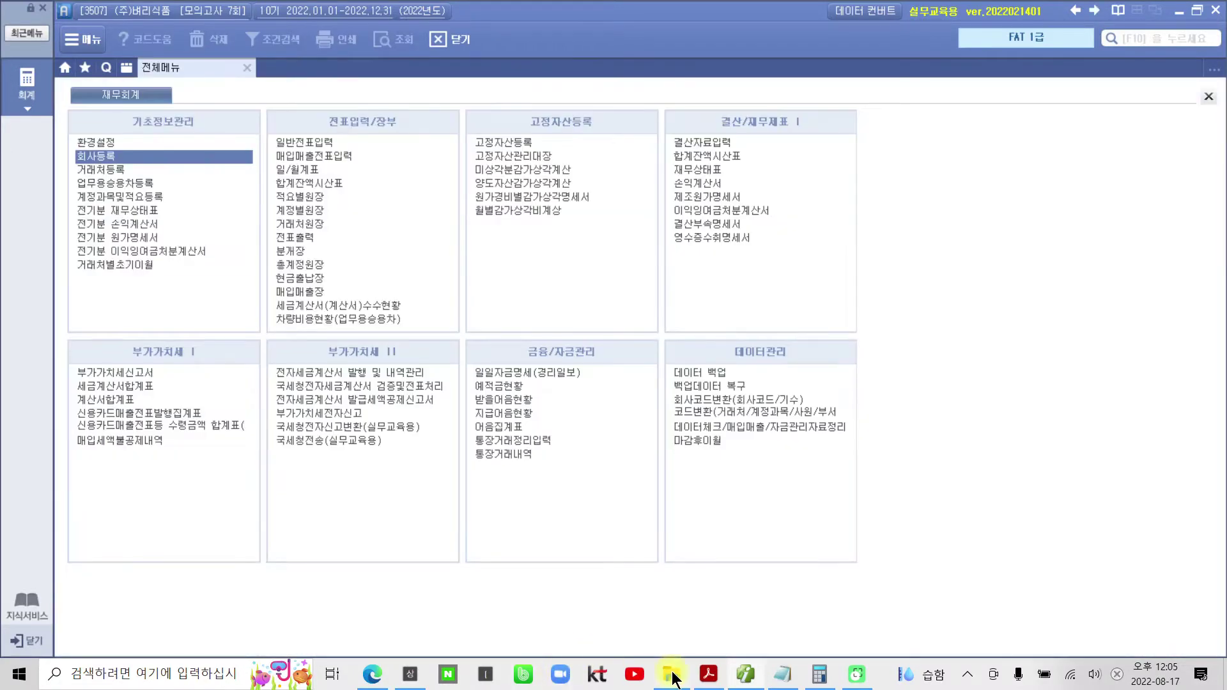
{"action": "left_click", "coordinate": [706, 675]}
- Scroll through the 제9기 and 제8기 재무상태표 on page 97, then Alt+Tab back to Smart A
{"action": "scroll", "coordinate": [734, 550], "scroll_direction": "down", "scroll_amount": 10}
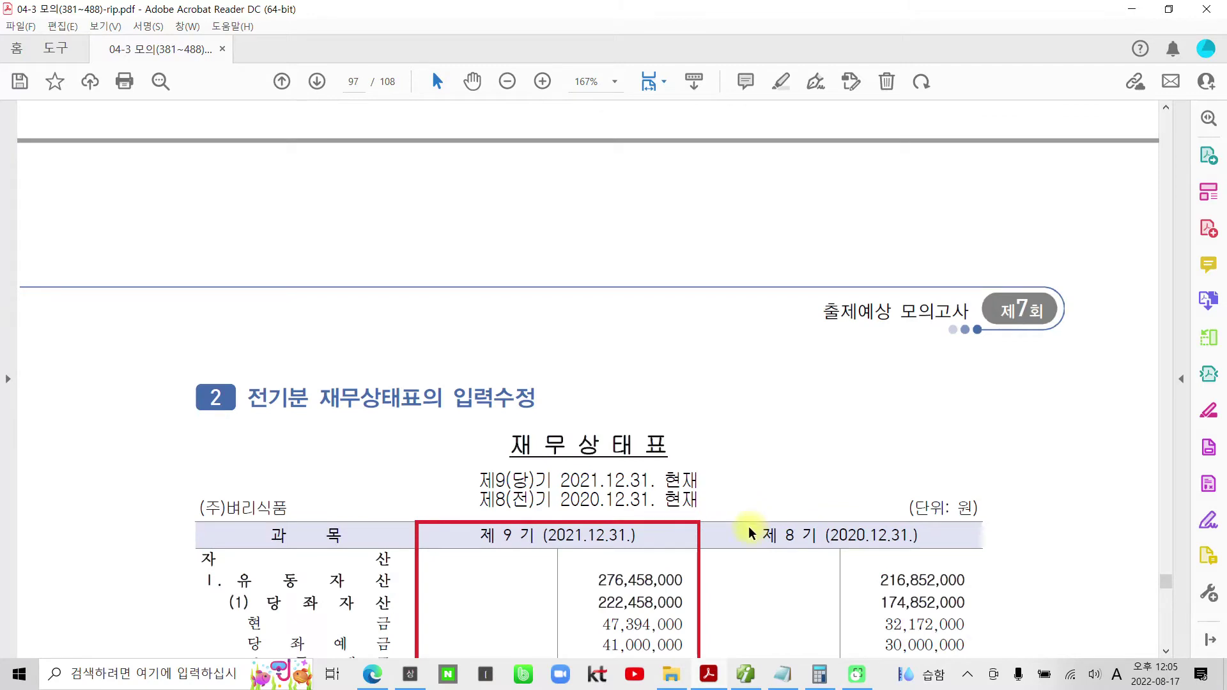
{"action": "scroll", "coordinate": [748, 530], "scroll_direction": "down", "scroll_amount": 5}
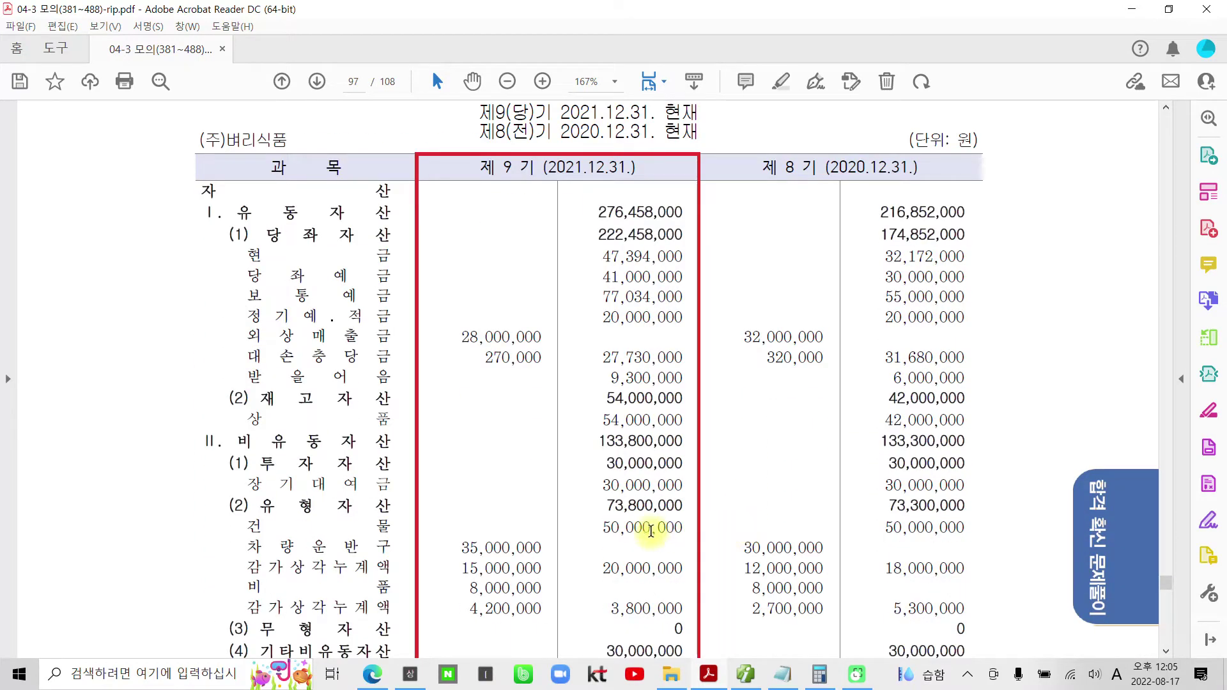
{"action": "scroll", "coordinate": [362, 528], "scroll_direction": "down", "scroll_amount": 2}
{"action": "scroll", "coordinate": [362, 528], "scroll_direction": "down", "scroll_amount": 9}
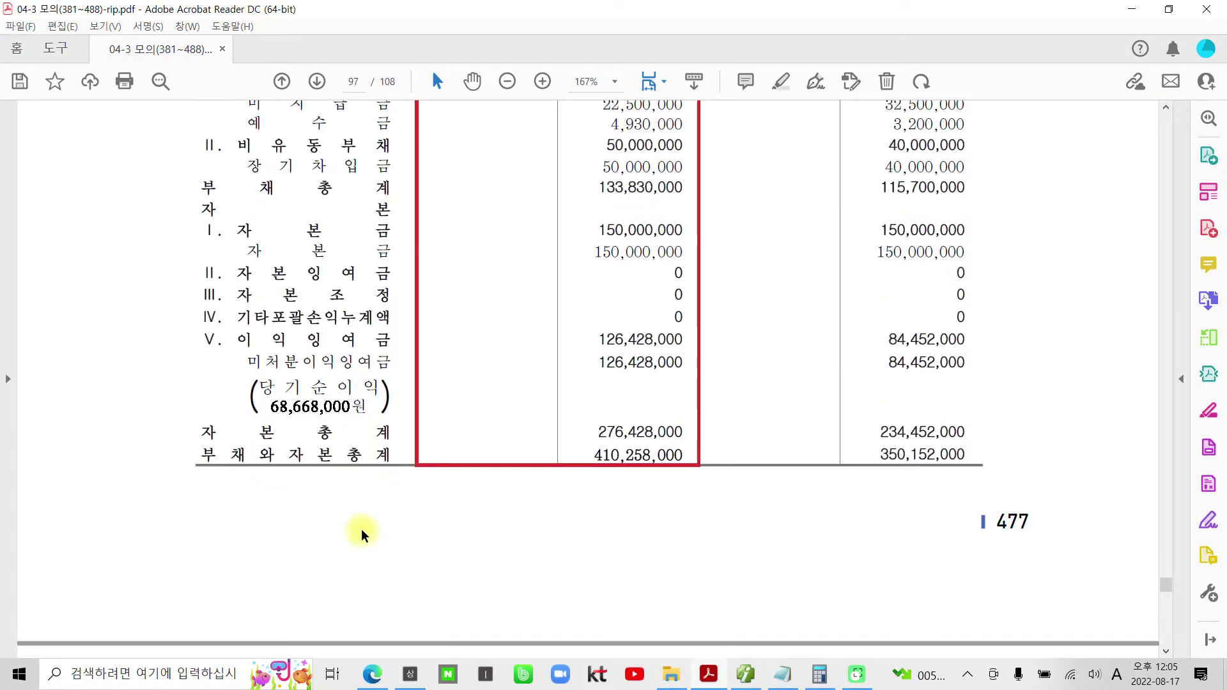
{"action": "scroll", "coordinate": [684, 571], "scroll_direction": "up", "scroll_amount": 4}
{"action": "scroll", "coordinate": [684, 568], "scroll_direction": "up", "scroll_amount": 2}
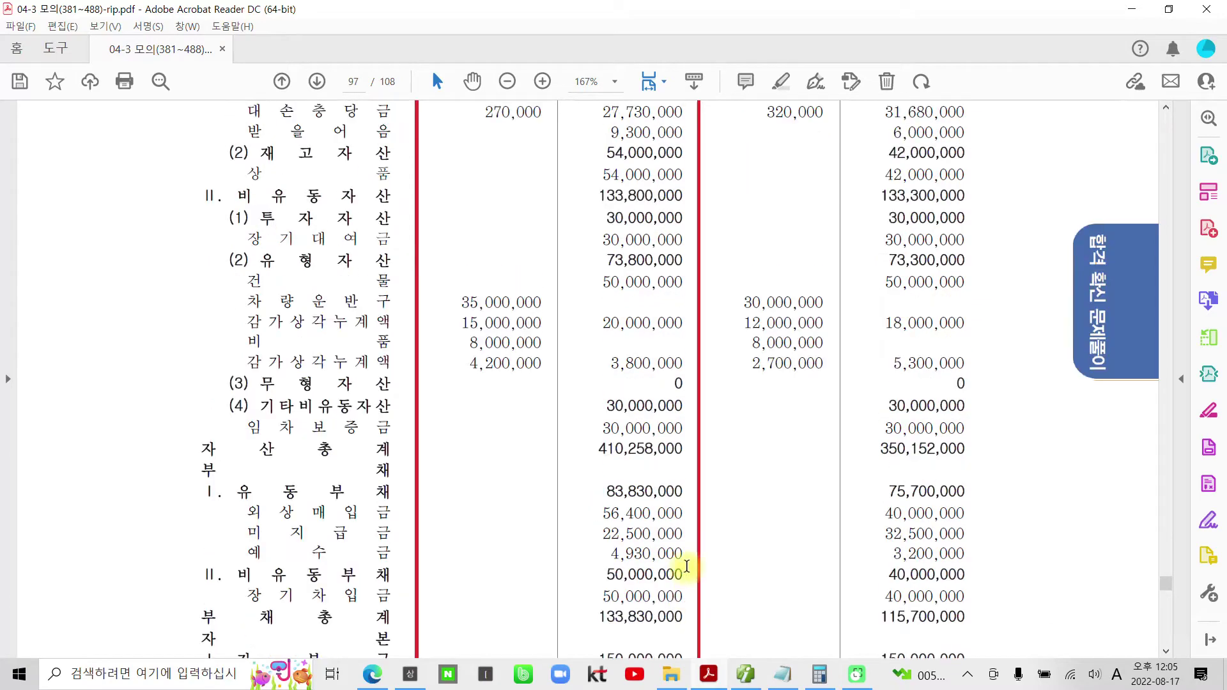
{"action": "key", "text": "alt+Tab"}
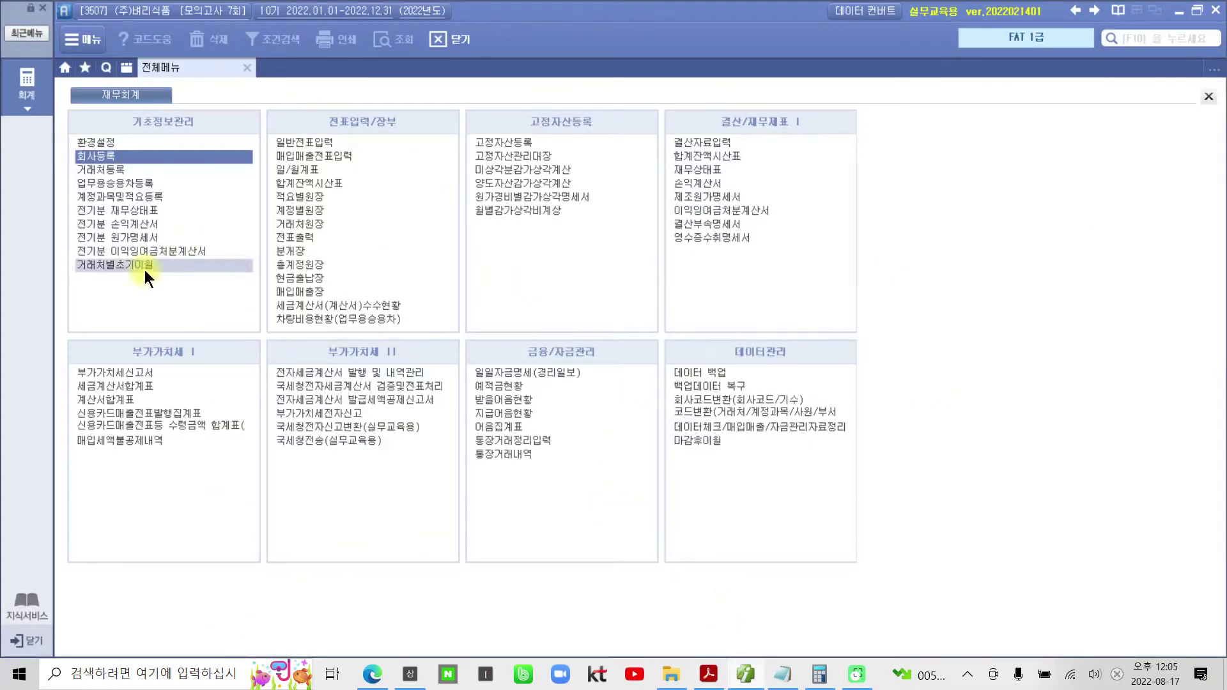
- Open 전기분 재무상태표 and inspect the current and non-current asset totals
{"action": "left_click", "coordinate": [140, 212]}
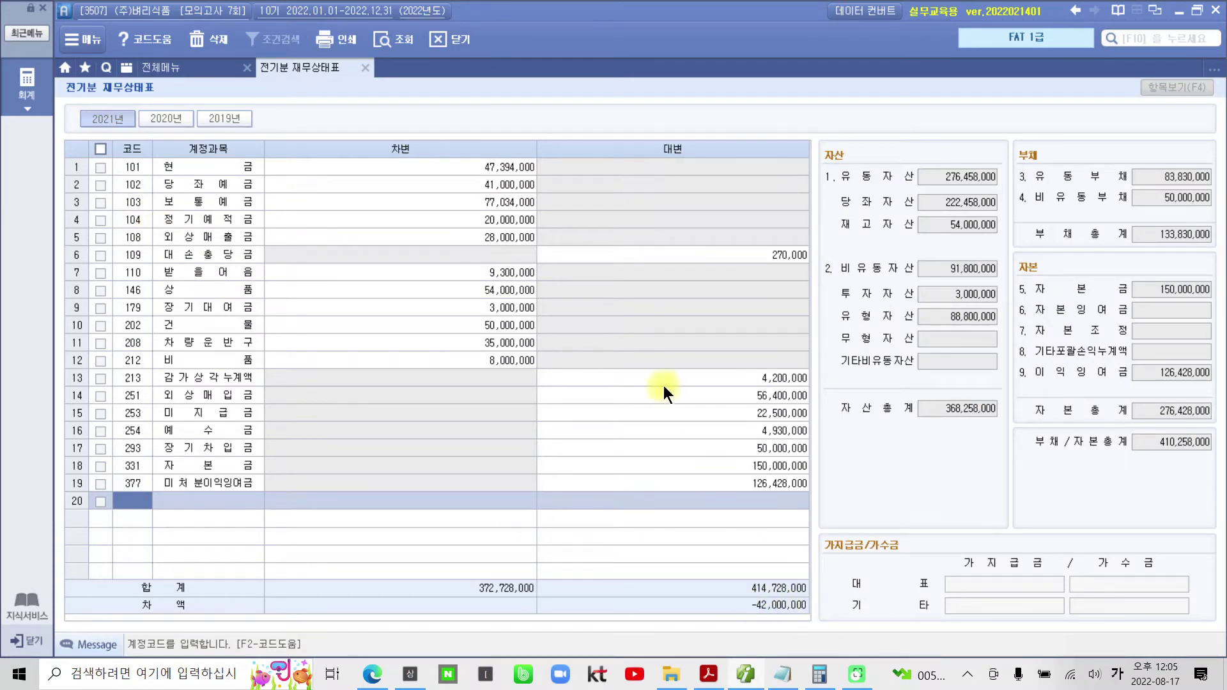
{"action": "left_click", "coordinate": [936, 176]}
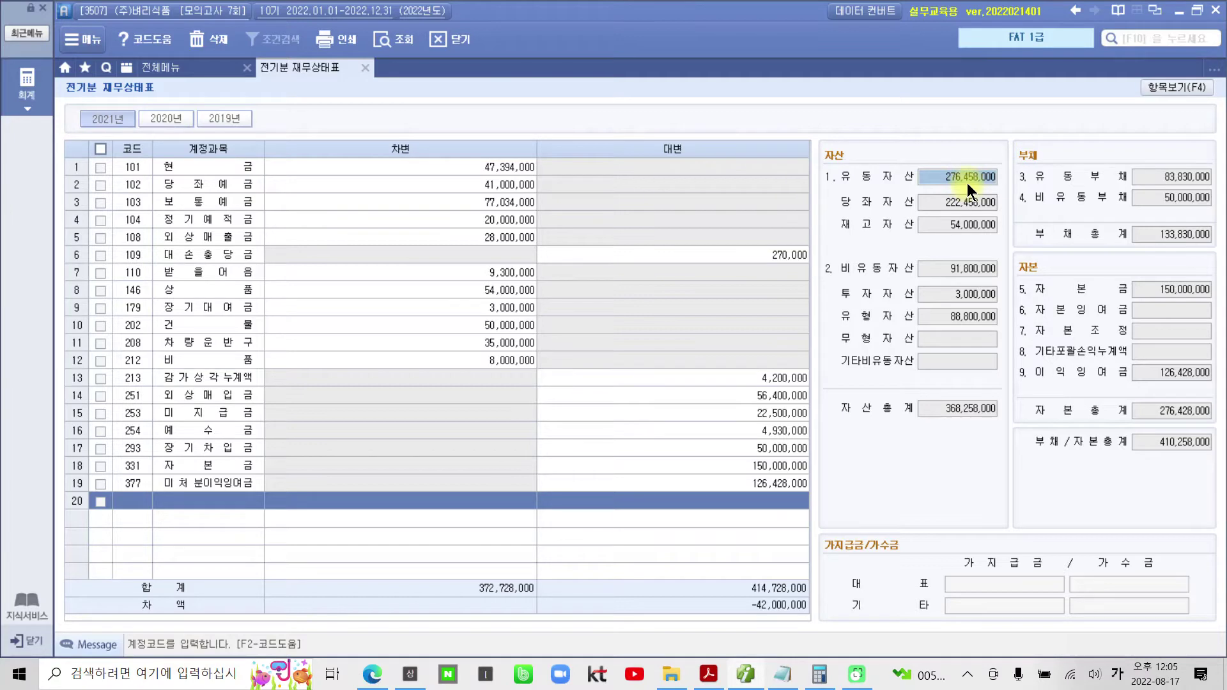
{"action": "left_click", "coordinate": [938, 269]}
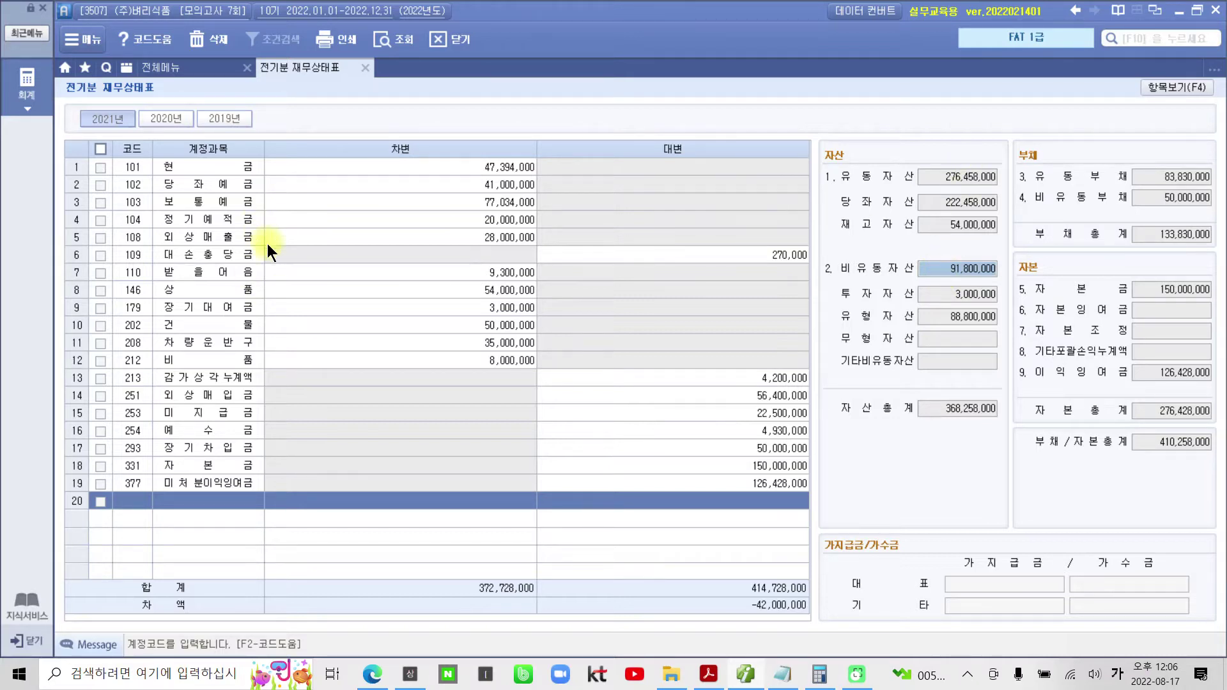
- Correct the 장기대여금 debit to 30,000,000 and check the 차량운반구 and 비품 amounts
{"action": "left_click", "coordinate": [230, 312]}
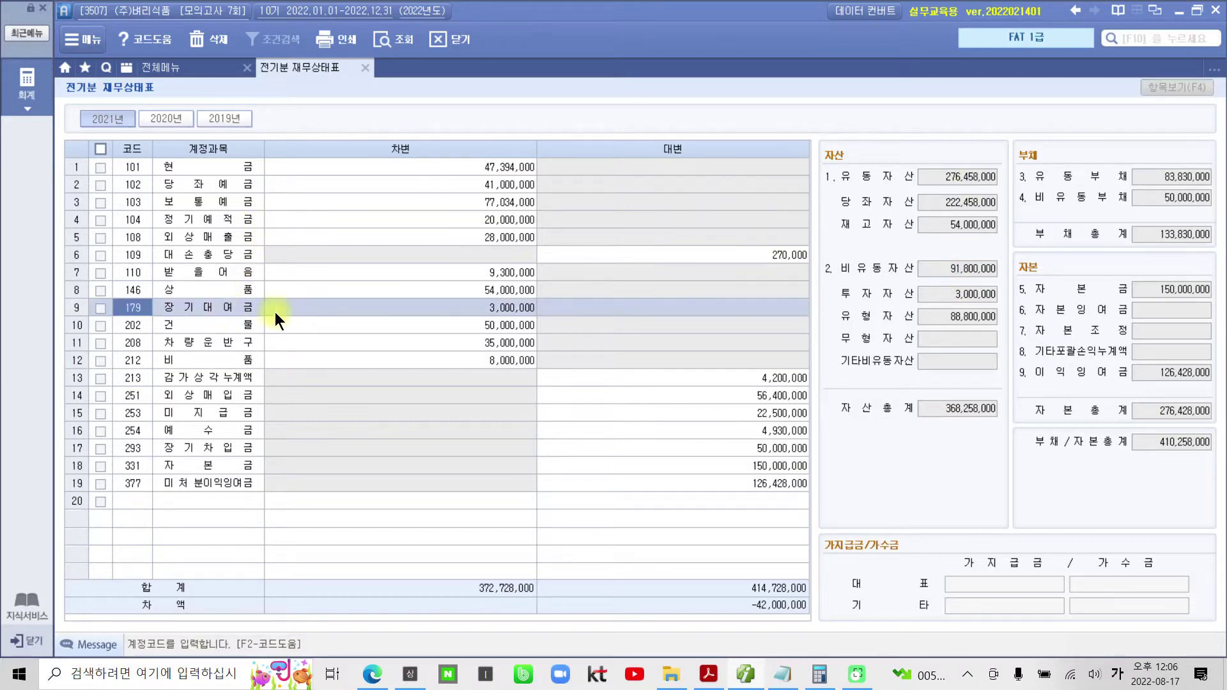
{"action": "left_click", "coordinate": [427, 307]}
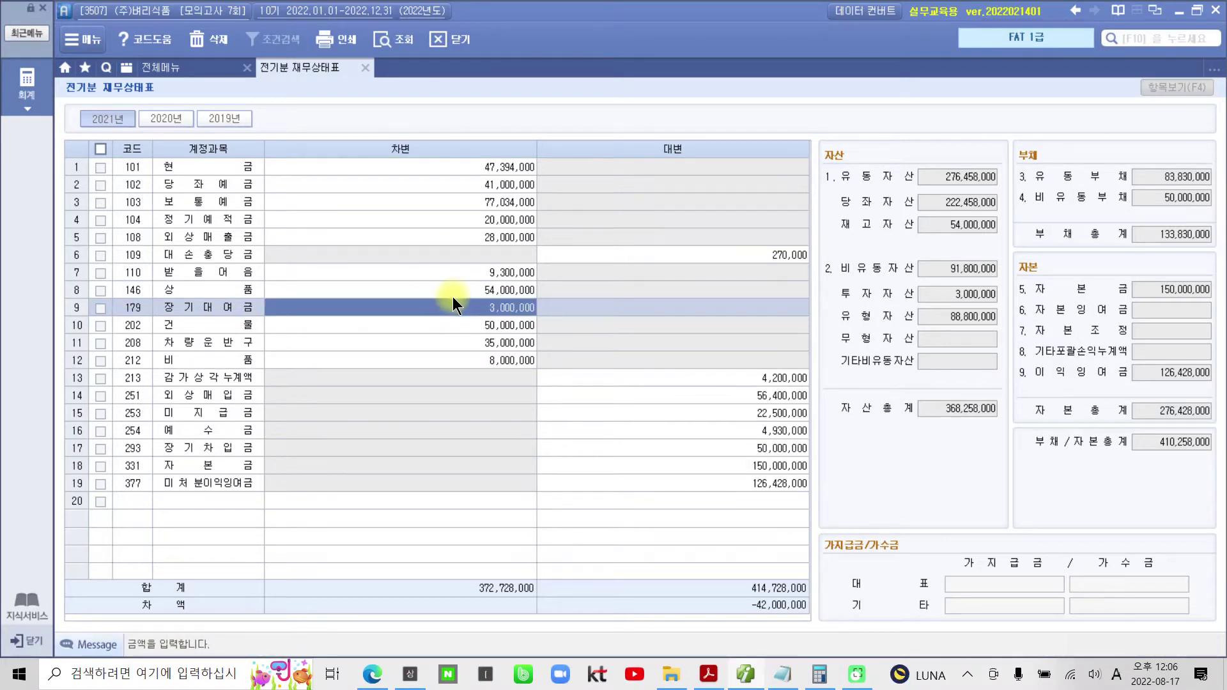
{"action": "left_click", "coordinate": [454, 308]}
{"action": "type", "text": "30000000"}
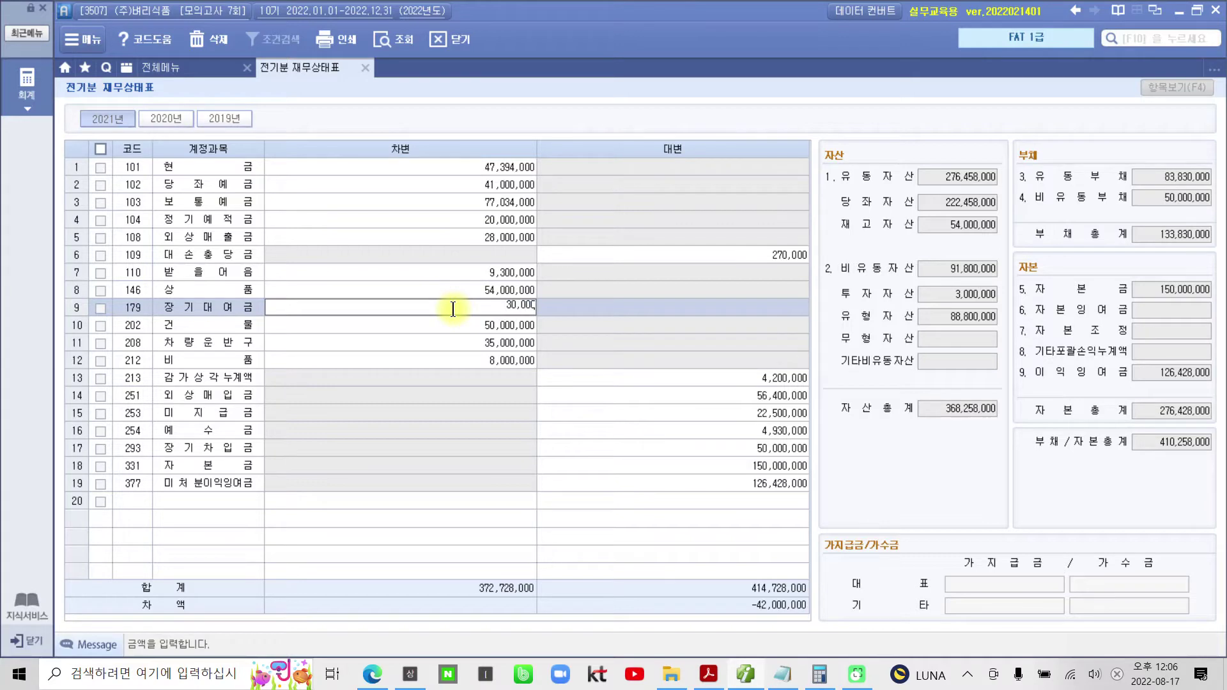
{"action": "key", "text": "Return"}
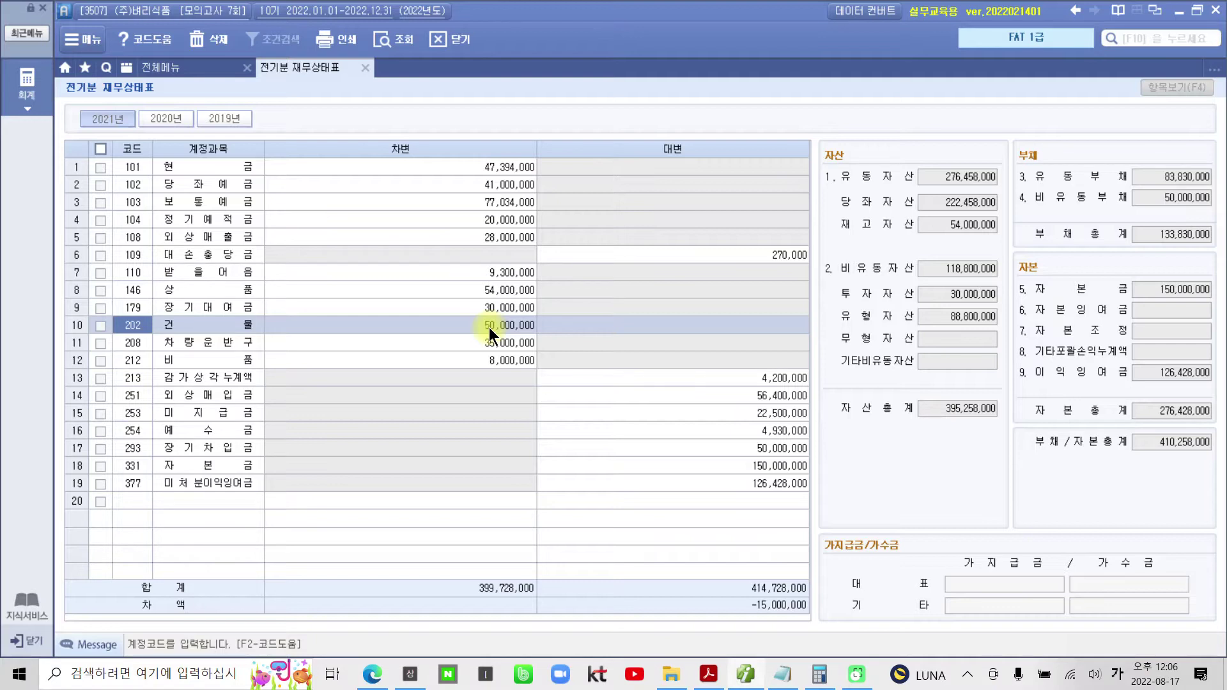
{"action": "left_click", "coordinate": [489, 341]}
{"action": "left_click", "coordinate": [481, 360]}
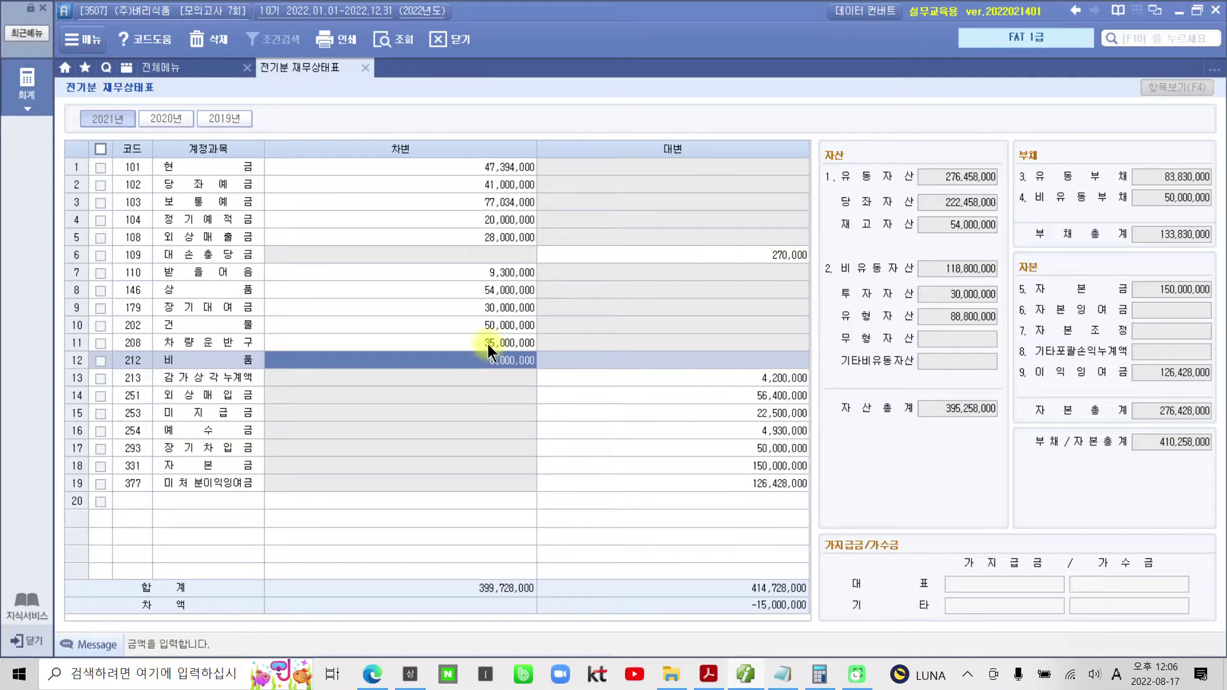
{"action": "left_click", "coordinate": [488, 344]}
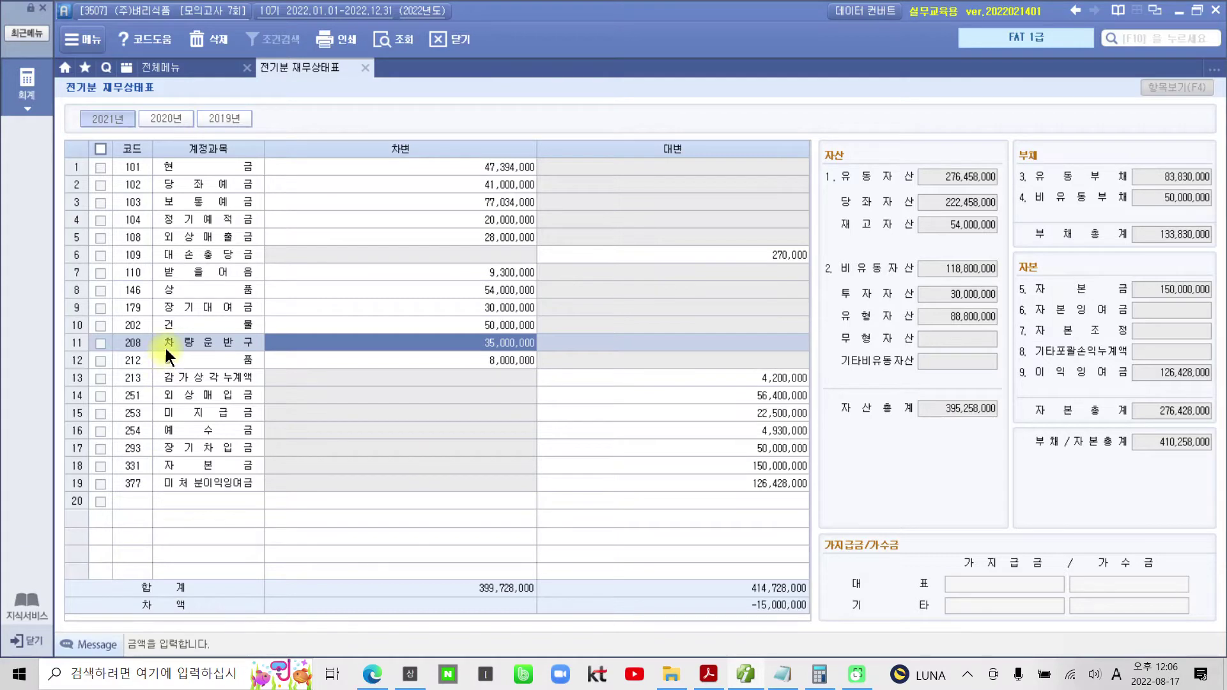
- Add account 209 감가상각누계액 with a 15,000,000 credit in row 20 and recheck totals
{"action": "left_click", "coordinate": [140, 493]}
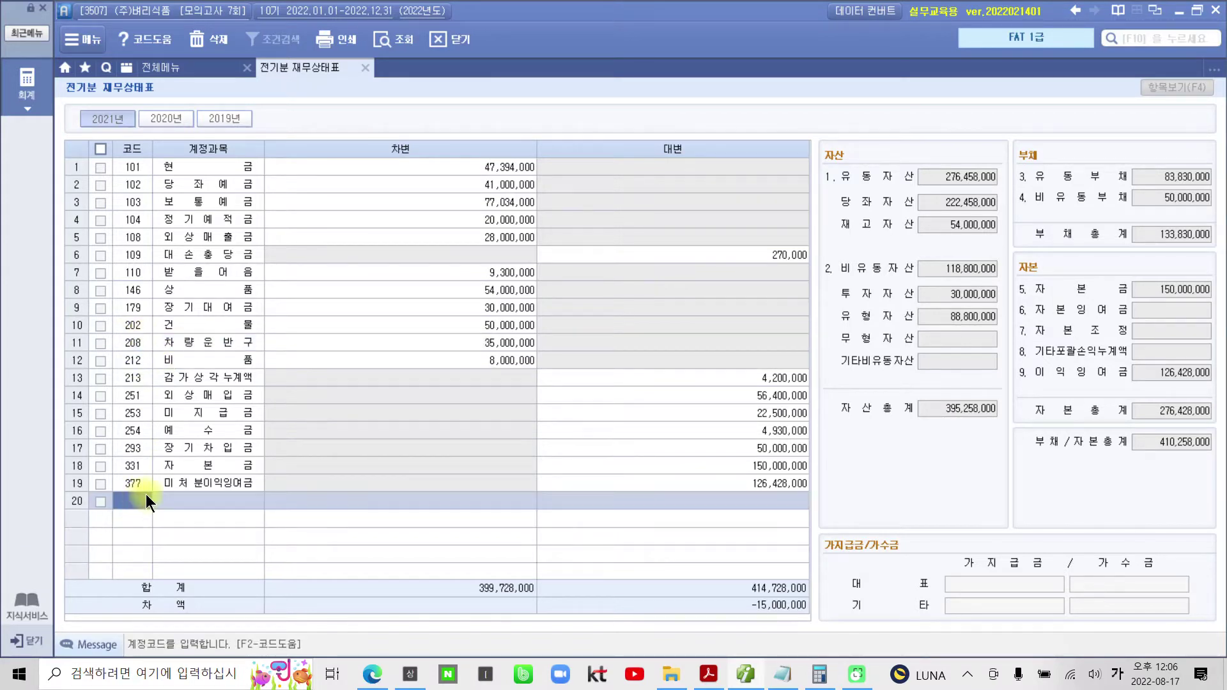
{"action": "type", "text": "209"}
{"action": "key", "text": "Return"}
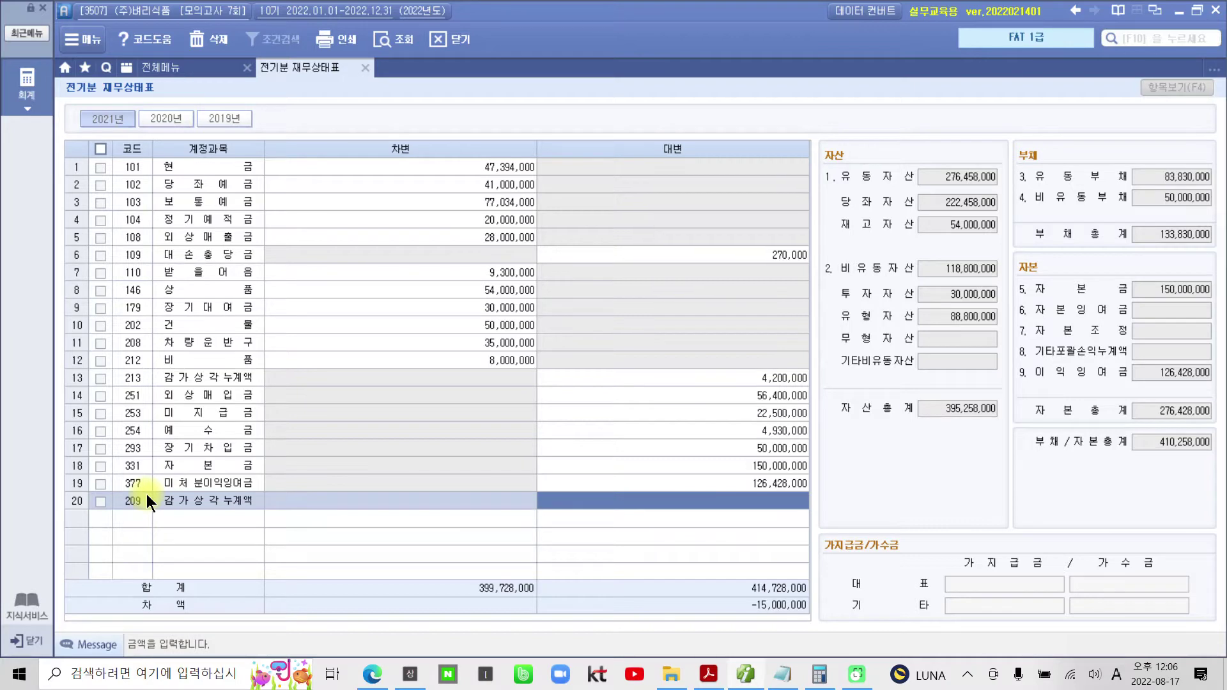
{"action": "type", "text": "15000000"}
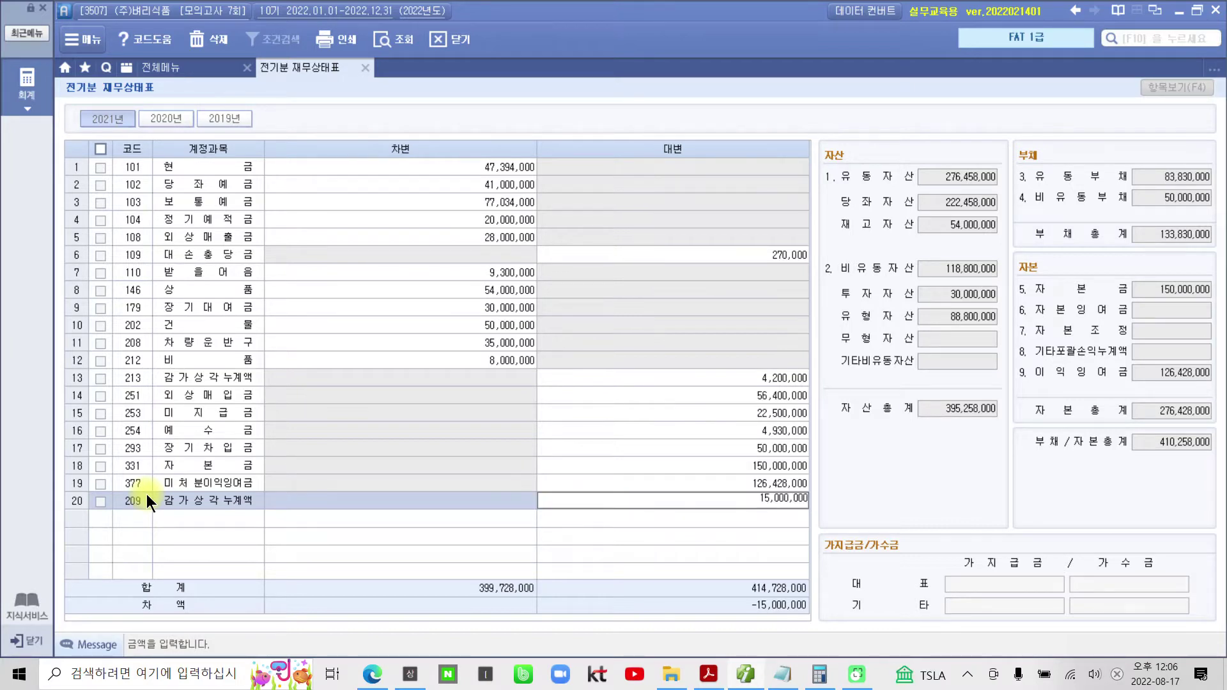
{"action": "key", "text": "Return"}
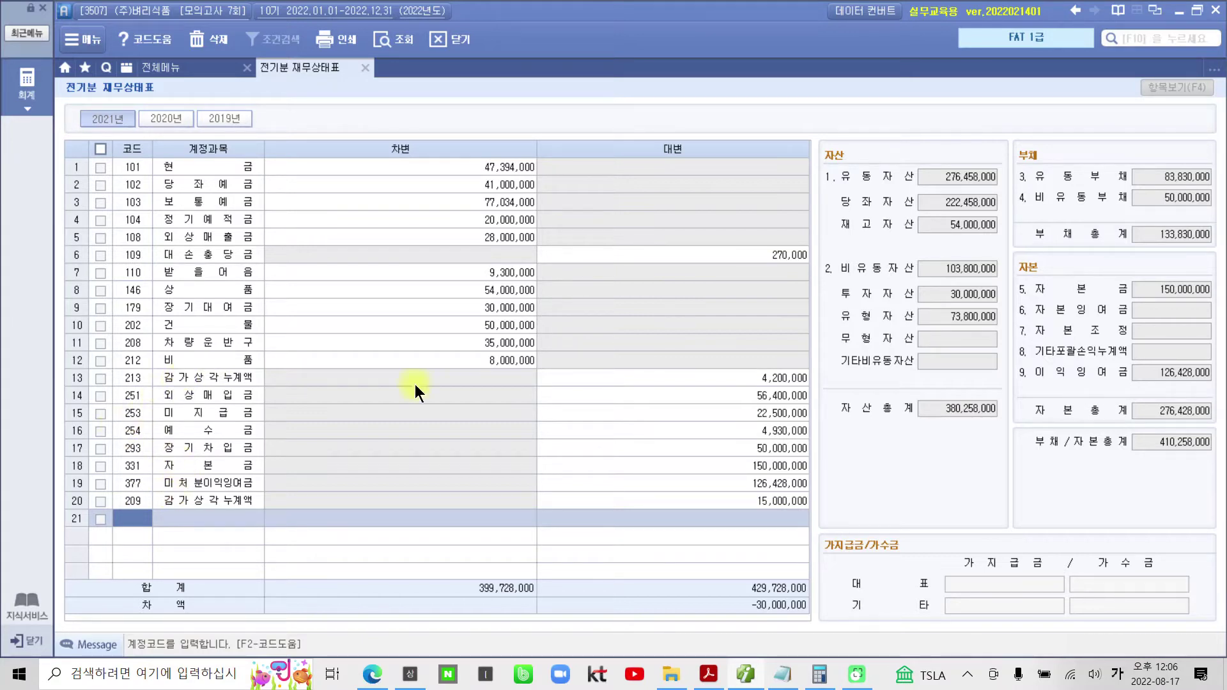
{"action": "left_click", "coordinate": [489, 361]}
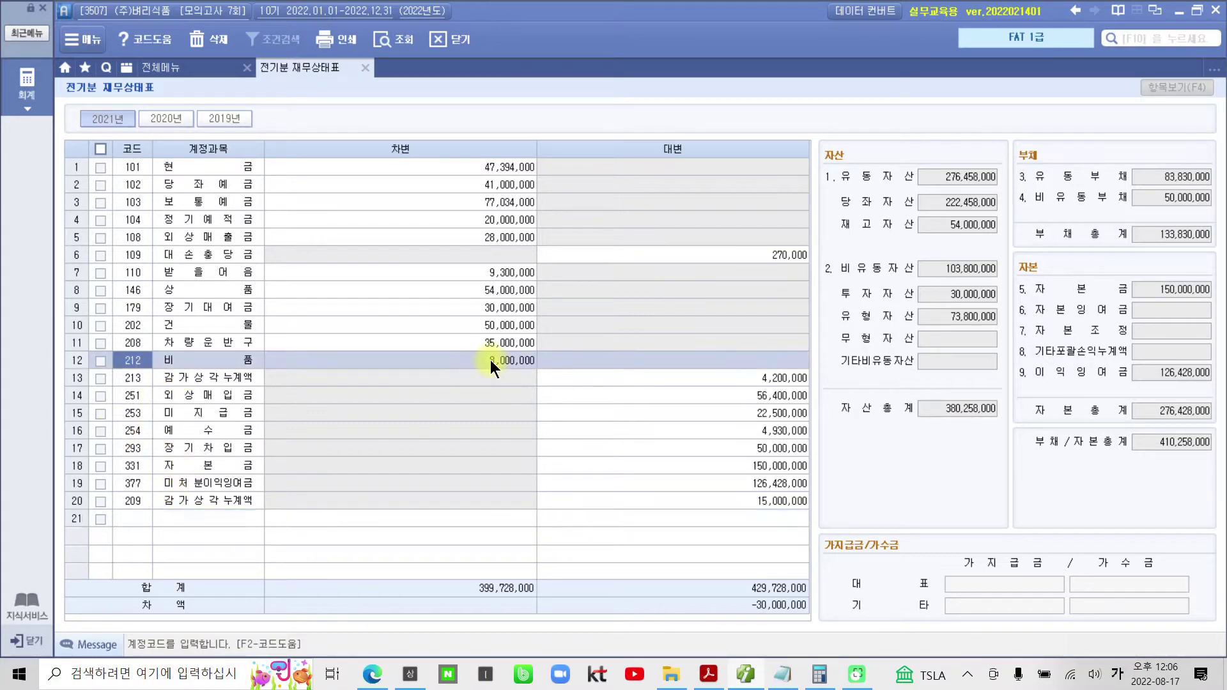
{"action": "left_click", "coordinate": [497, 370]}
{"action": "key", "text": "Return"}
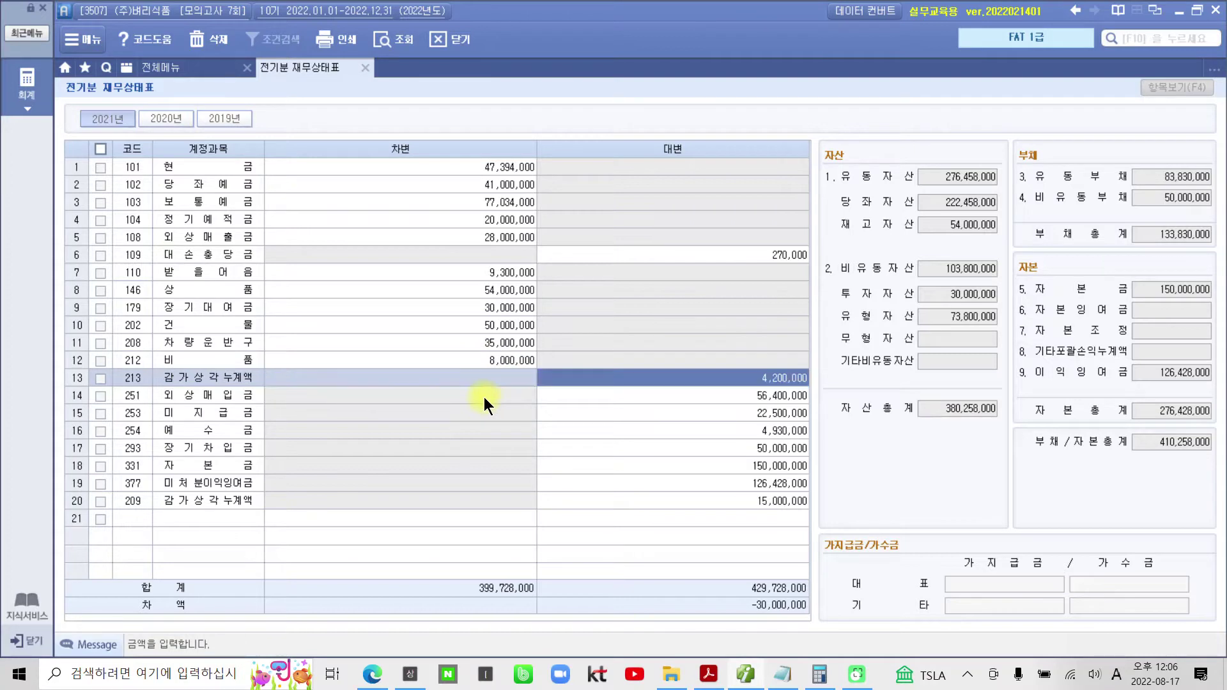
{"action": "left_click", "coordinate": [933, 270]}
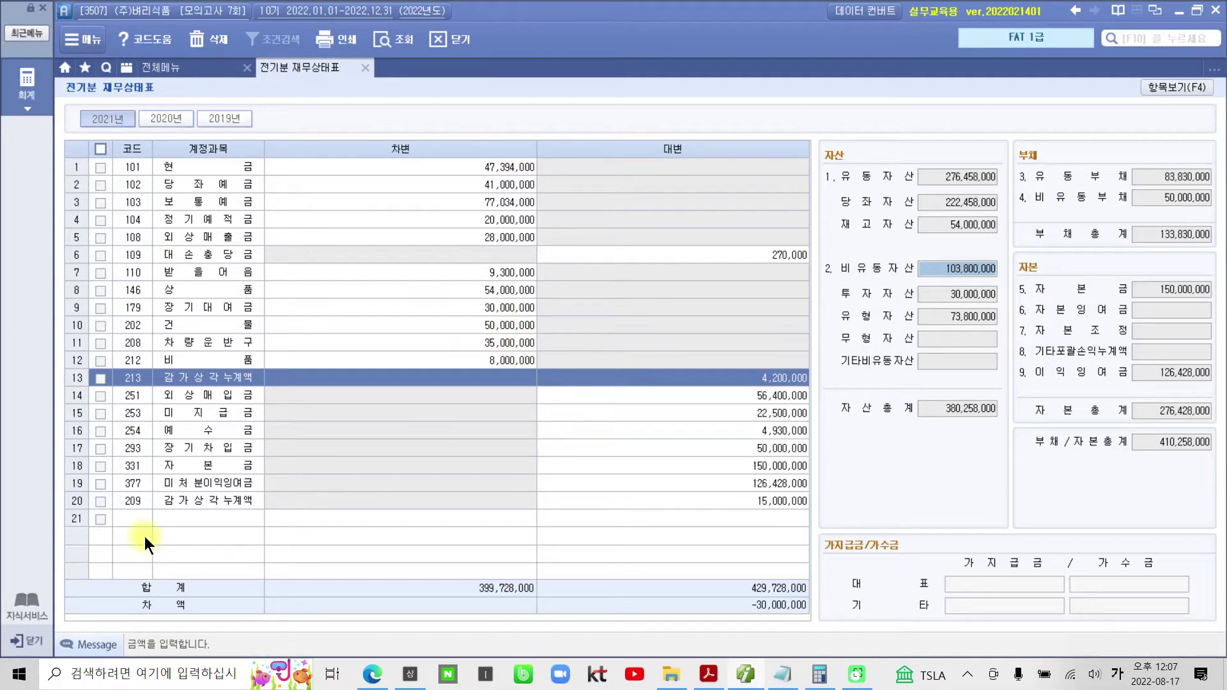
- Add account 962 임차보증금 with a 30,000,000 debit in row 21
{"action": "left_click", "coordinate": [138, 517]}
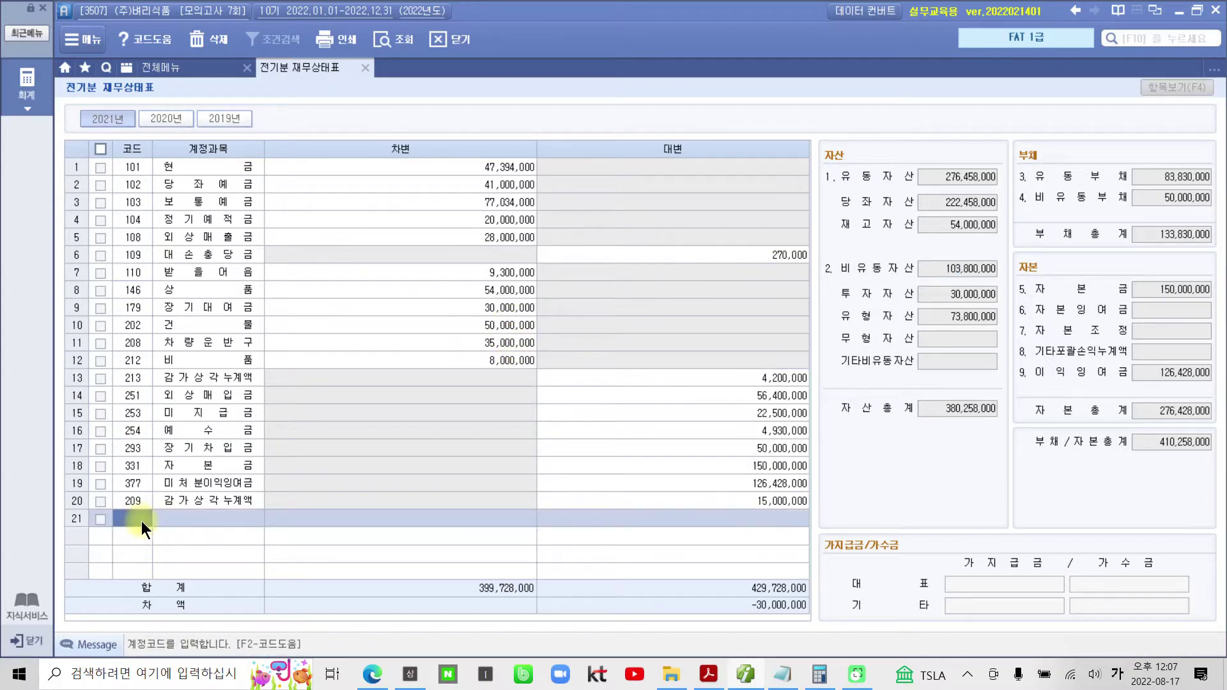
{"action": "type", "text": "이ㅁ차"}
{"action": "key", "text": "Return"}
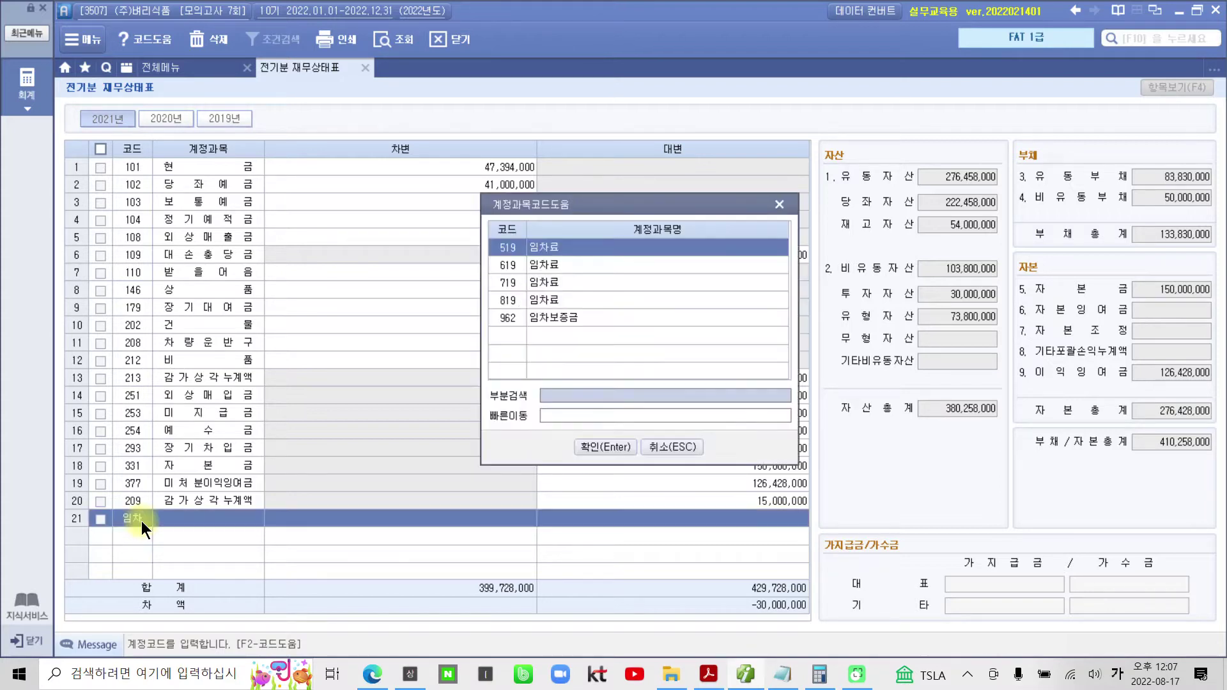
{"action": "key", "text": "Down"}
{"action": "key", "text": "Down"}
{"action": "key", "text": "Down"}
{"action": "key", "text": "Down"}
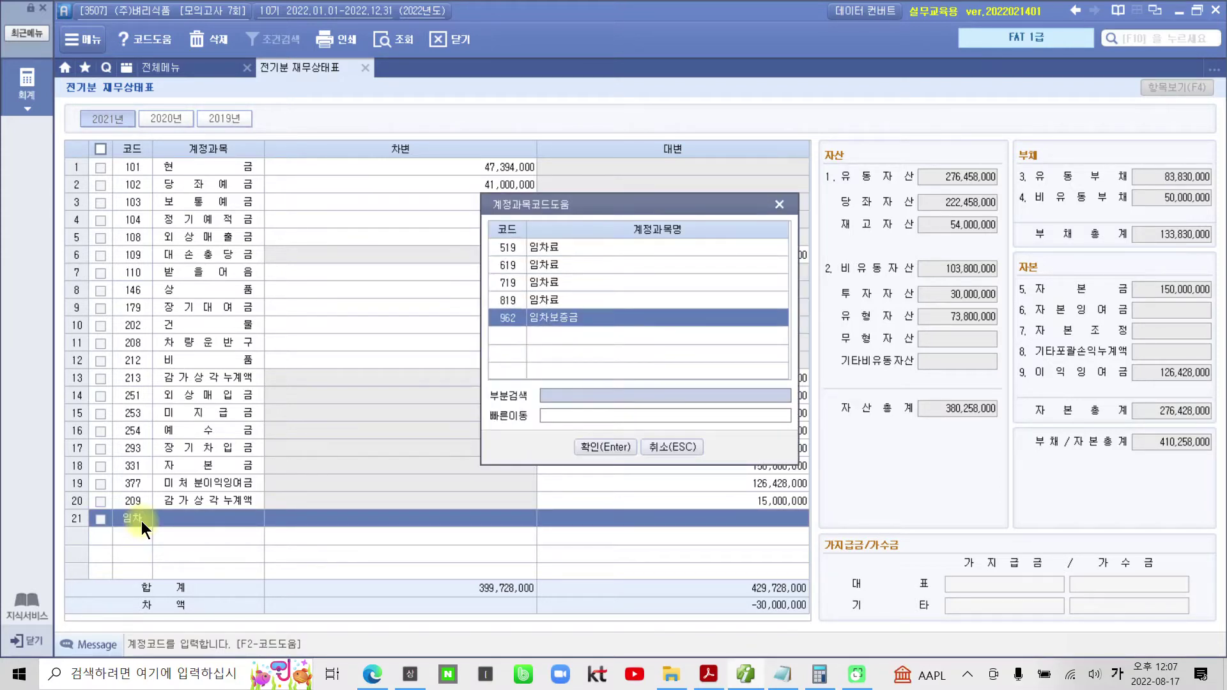
{"action": "key", "text": "Return"}
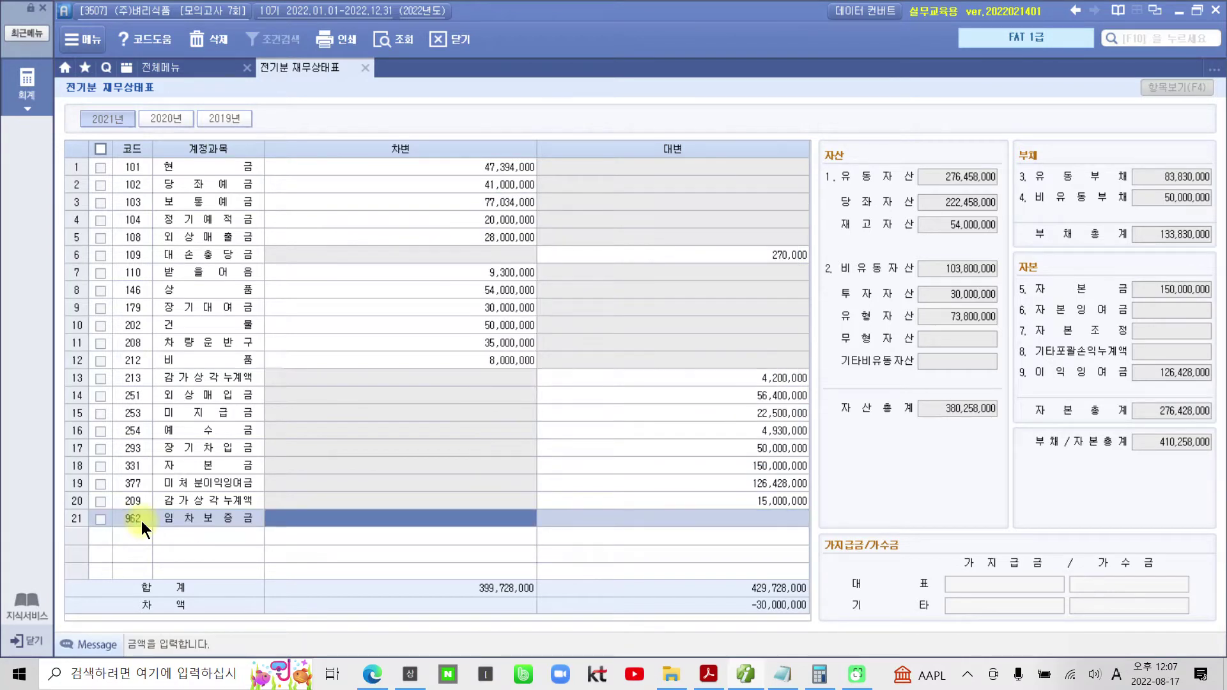
{"action": "type", "text": "30000000"}
{"action": "key", "text": "Return"}
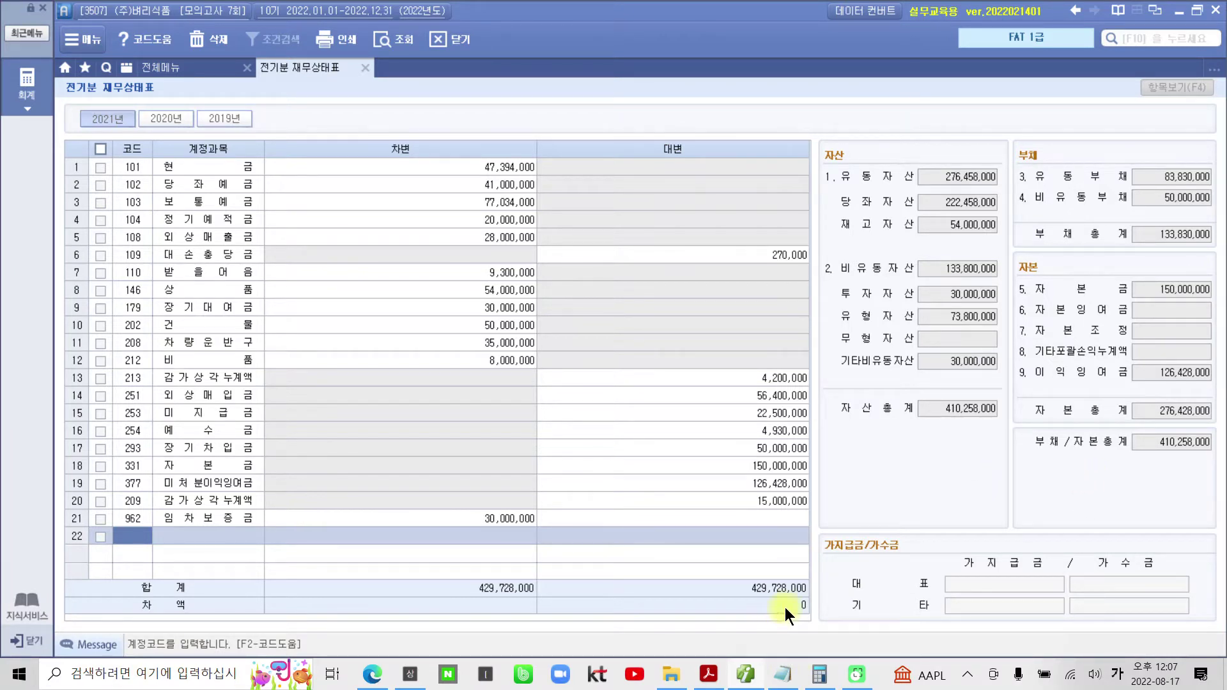
- Confirm both totals balance at 429,728,000 with zero difference, close the screen, and return to the PDF
{"action": "mouse_move", "coordinate": [906, 391]}
{"action": "left_mouse_down"}
{"action": "mouse_move", "coordinate": [995, 425]}
{"action": "mouse_move", "coordinate": [1222, 460]}
{"action": "left_mouse_up"}
{"action": "mouse_move", "coordinate": [806, 594]}
{"action": "left_mouse_down"}
{"action": "mouse_move", "coordinate": [823, 597]}
{"action": "mouse_move", "coordinate": [800, 609]}
{"action": "left_mouse_up"}
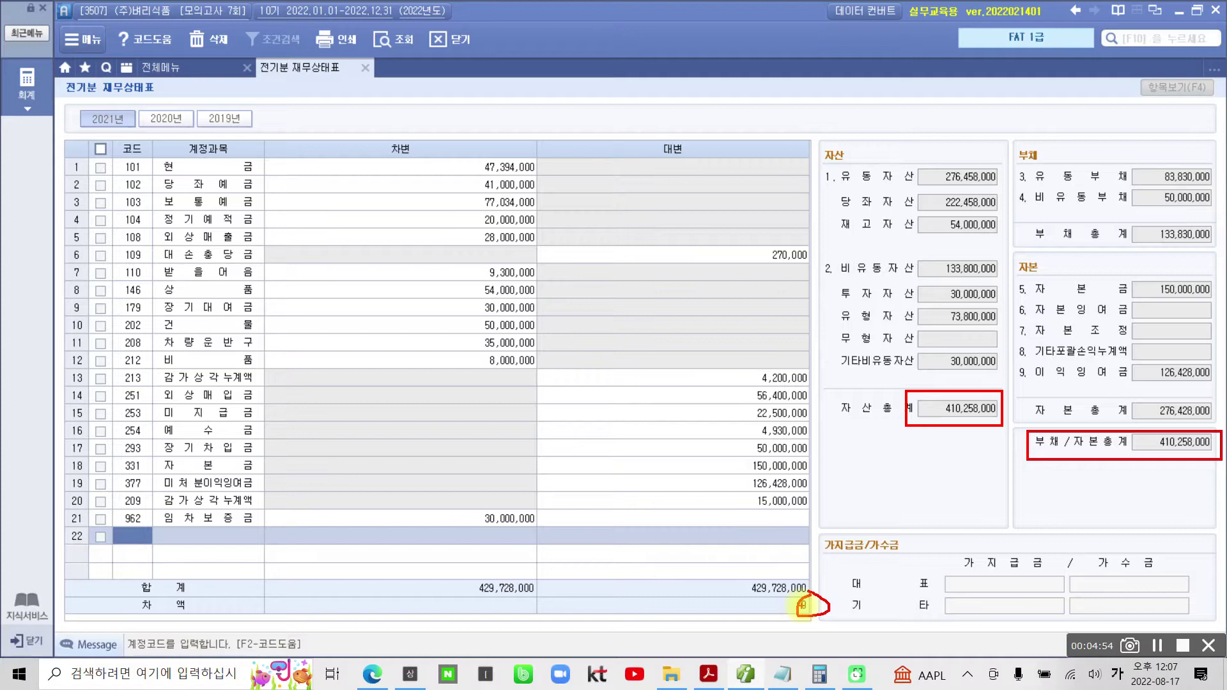
{"action": "key", "text": "Escape"}
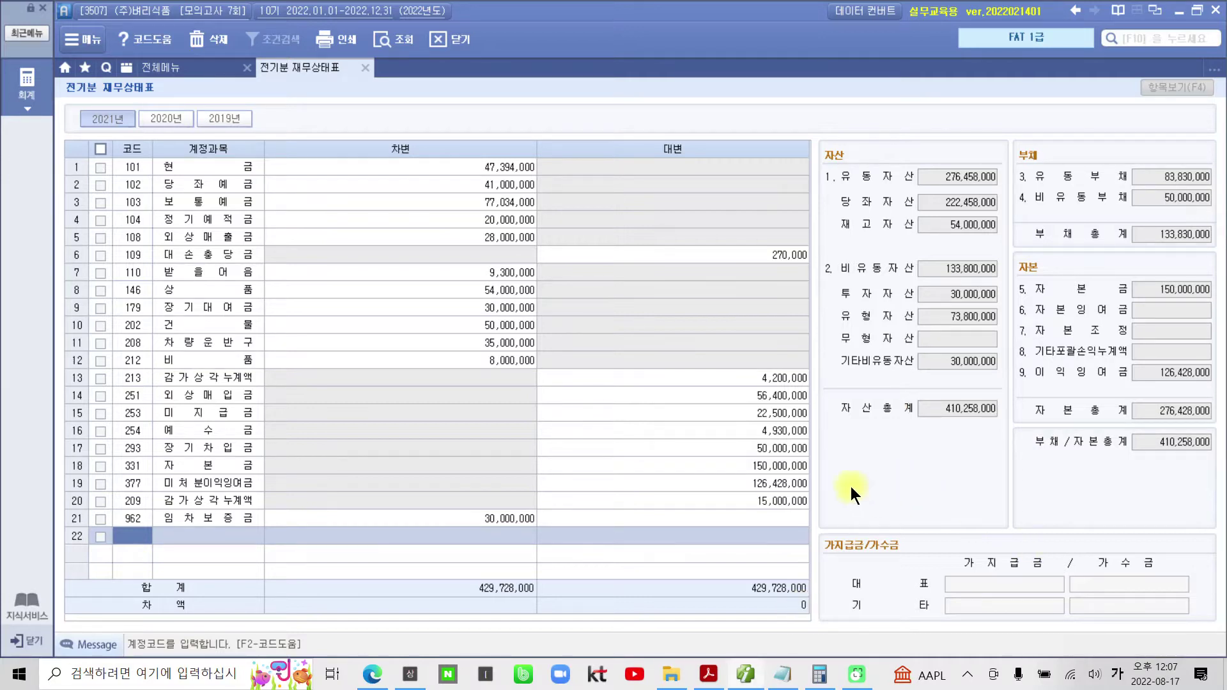
{"action": "left_click", "coordinate": [364, 67]}
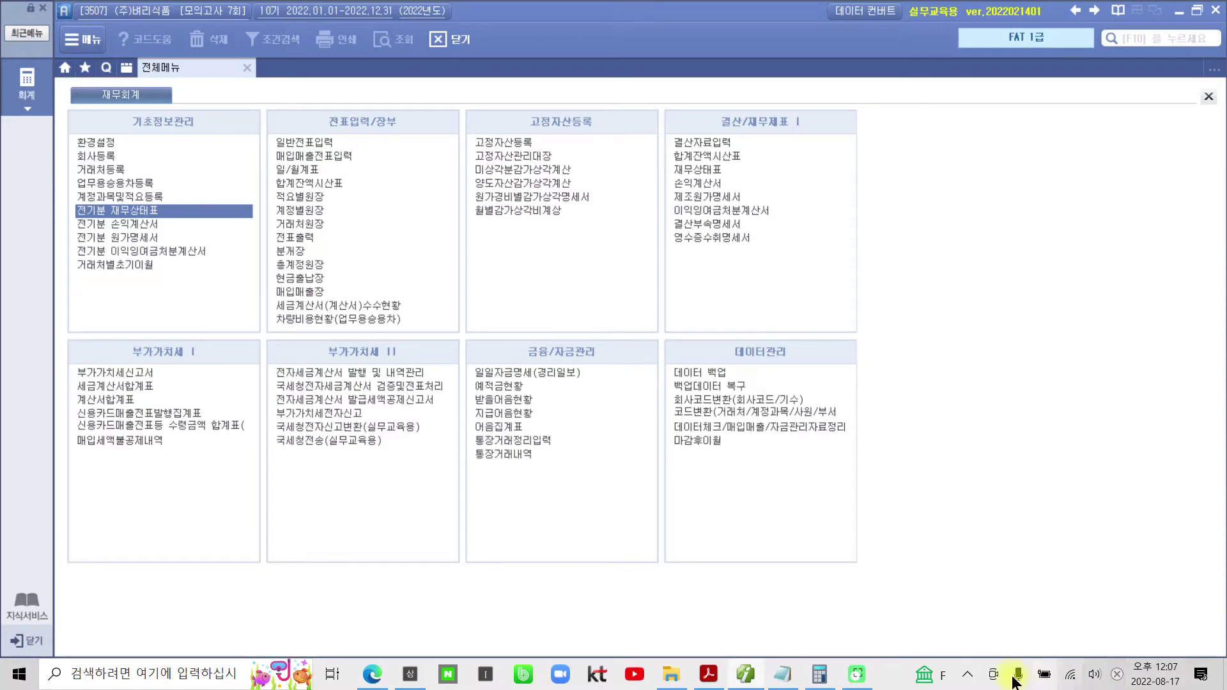
{"action": "left_click", "coordinate": [708, 674]}
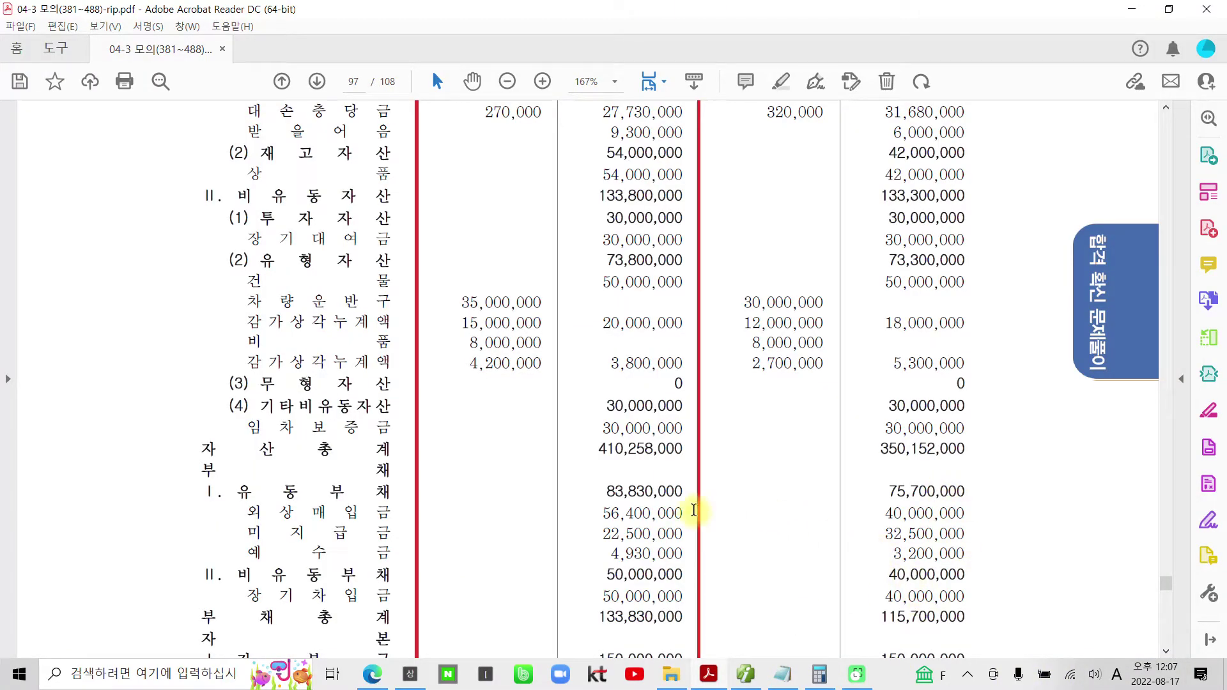
- Scroll to the page 98 delivery receipt and highlight the sold-goods delivery phrase in yellow
{"action": "scroll", "coordinate": [690, 505], "scroll_direction": "down", "scroll_amount": 5}
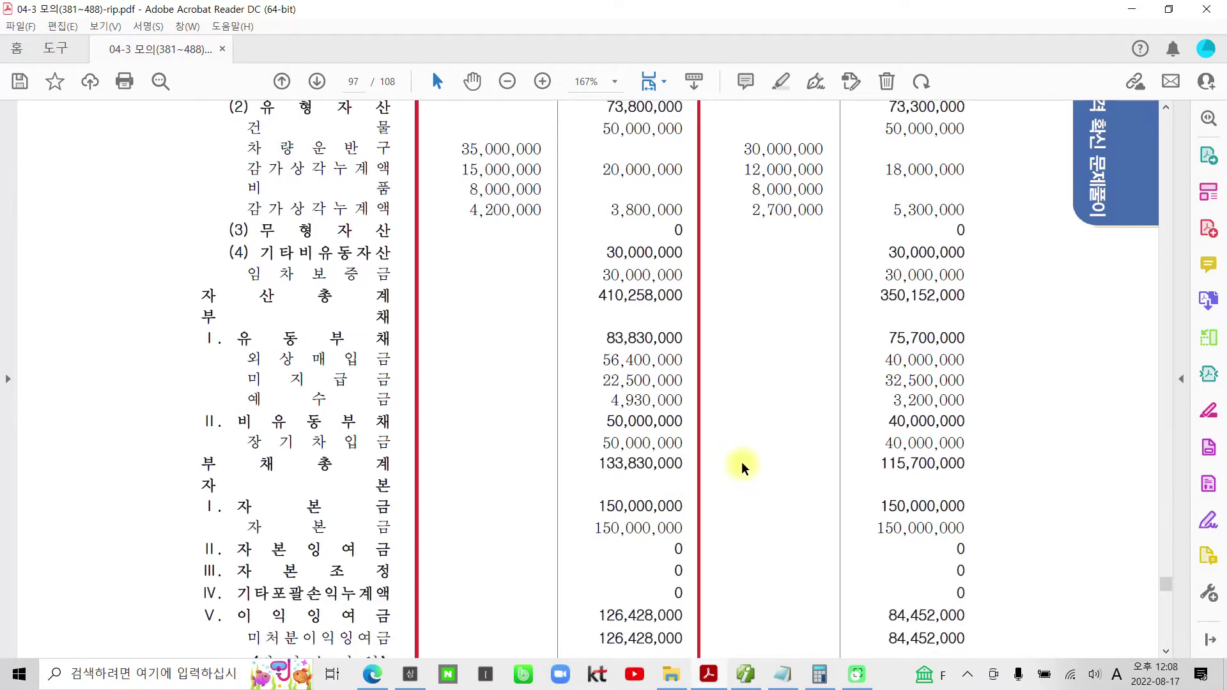
{"action": "scroll", "coordinate": [741, 466], "scroll_direction": "down", "scroll_amount": 15}
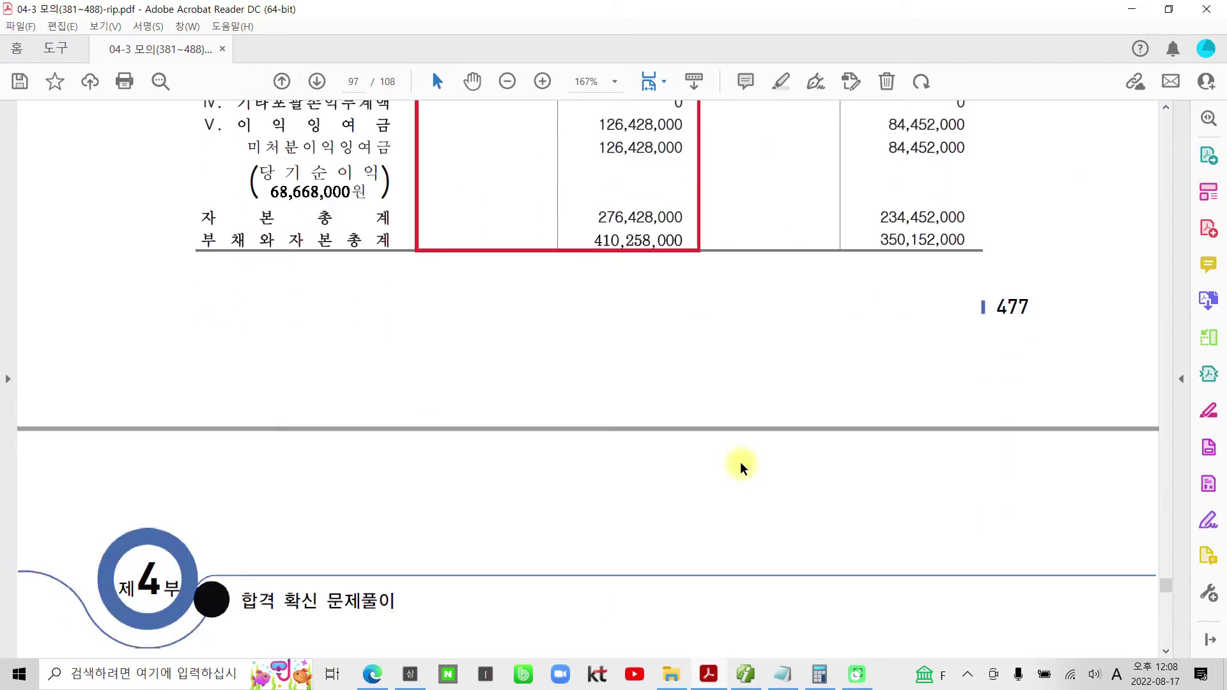
{"action": "scroll", "coordinate": [741, 466], "scroll_direction": "down", "scroll_amount": 11}
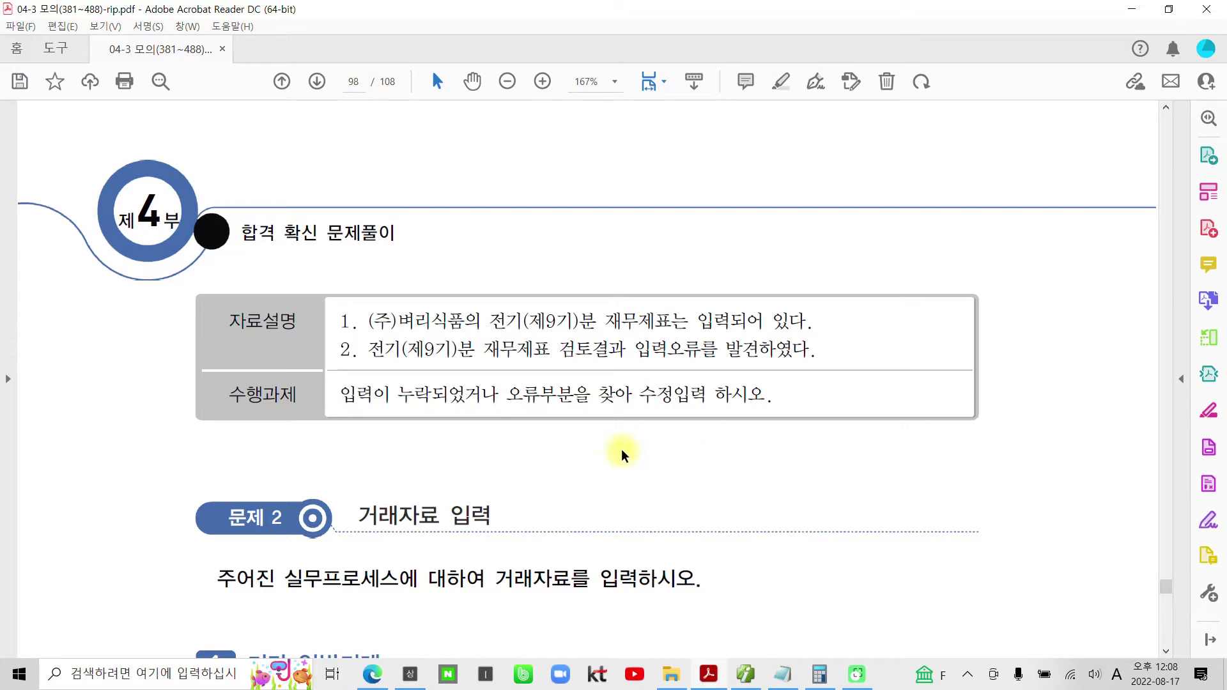
{"action": "scroll", "coordinate": [613, 451], "scroll_direction": "down", "scroll_amount": 4}
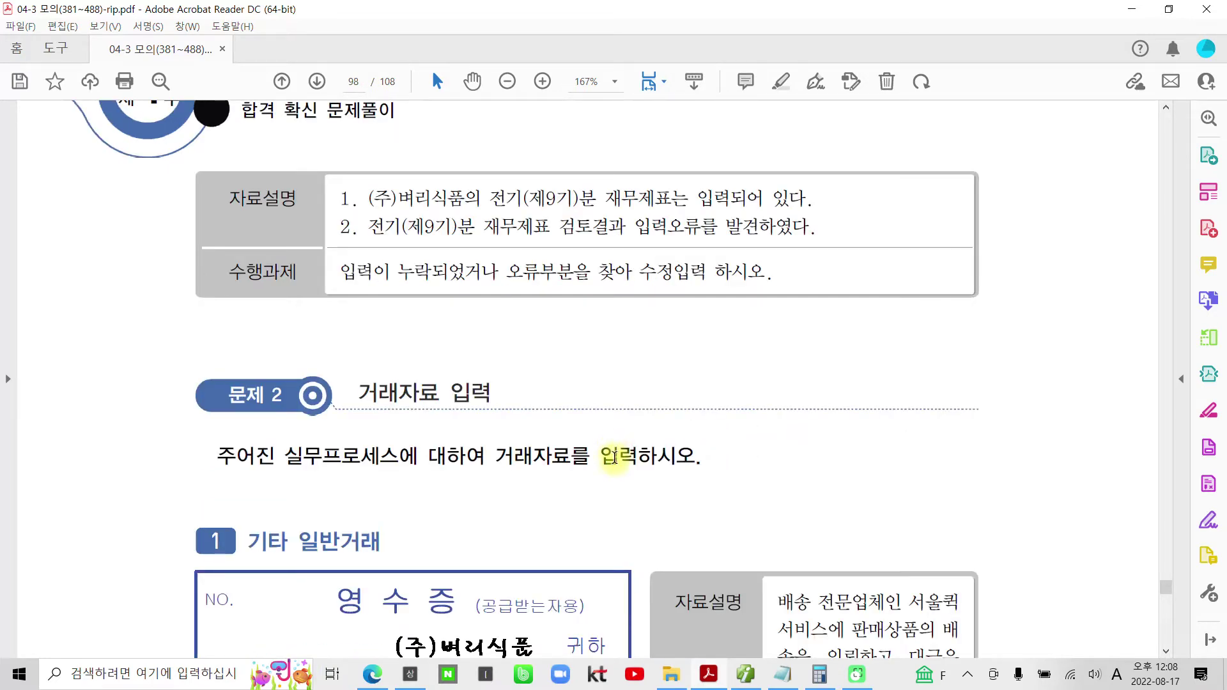
{"action": "scroll", "coordinate": [605, 455], "scroll_direction": "down", "scroll_amount": 3}
{"action": "scroll", "coordinate": [605, 455], "scroll_direction": "down", "scroll_amount": 4}
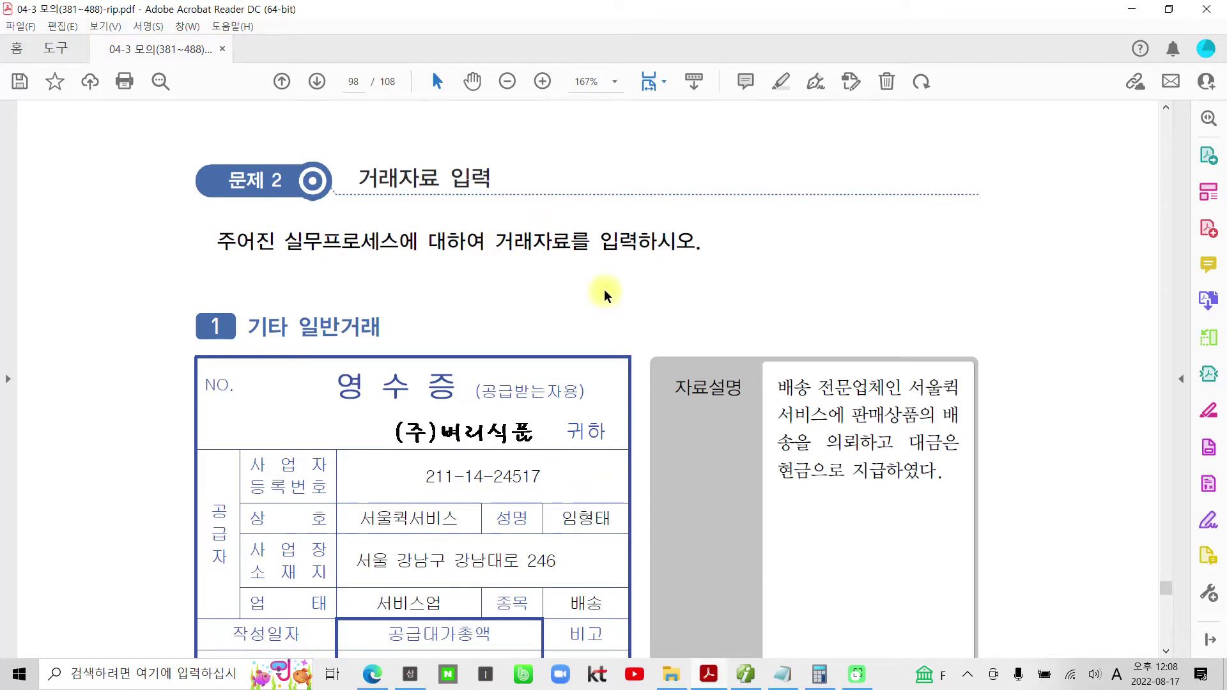
{"action": "scroll", "coordinate": [599, 295], "scroll_direction": "down", "scroll_amount": 6}
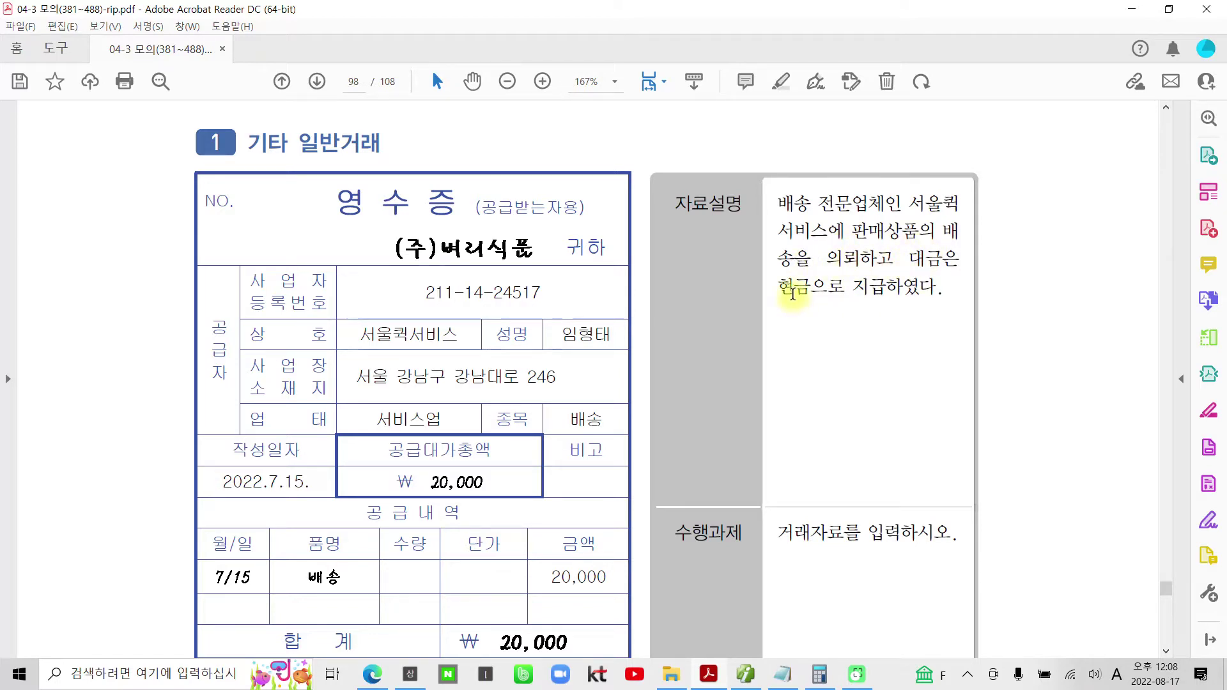
{"action": "scroll", "coordinate": [792, 294], "scroll_direction": "down", "scroll_amount": 1}
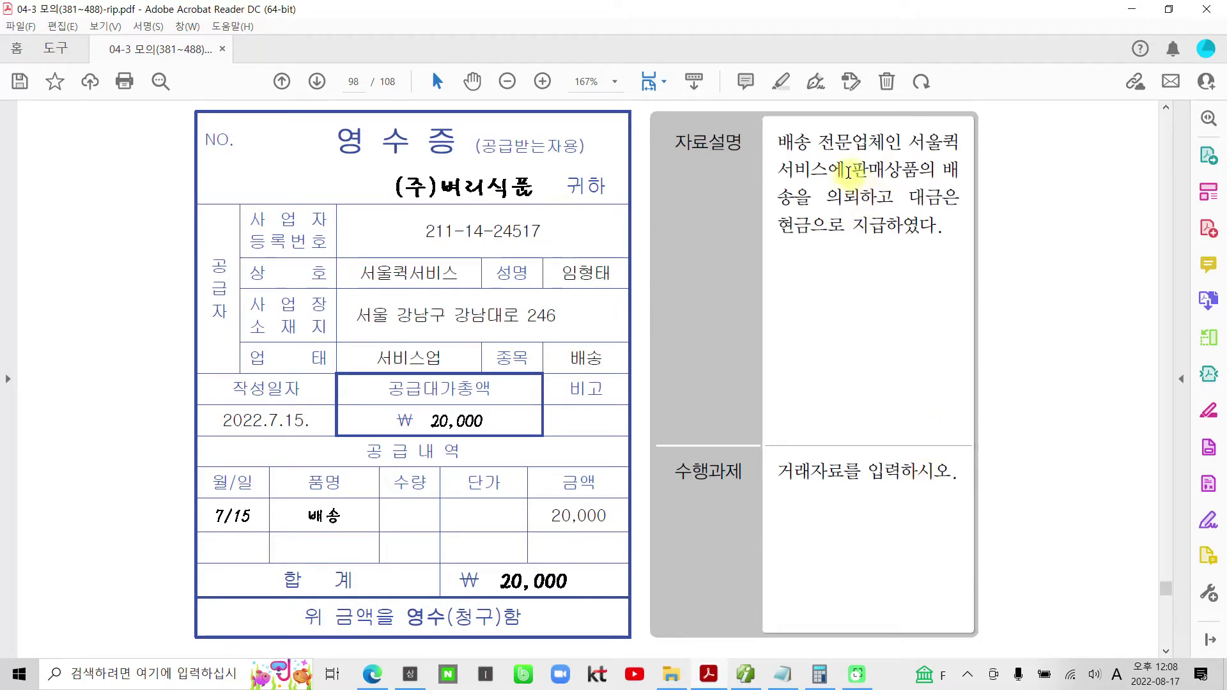
{"action": "left_click_drag", "start_coordinate": [852, 169], "coordinate": [892, 194]}
{"action": "right_click", "coordinate": [892, 194]}
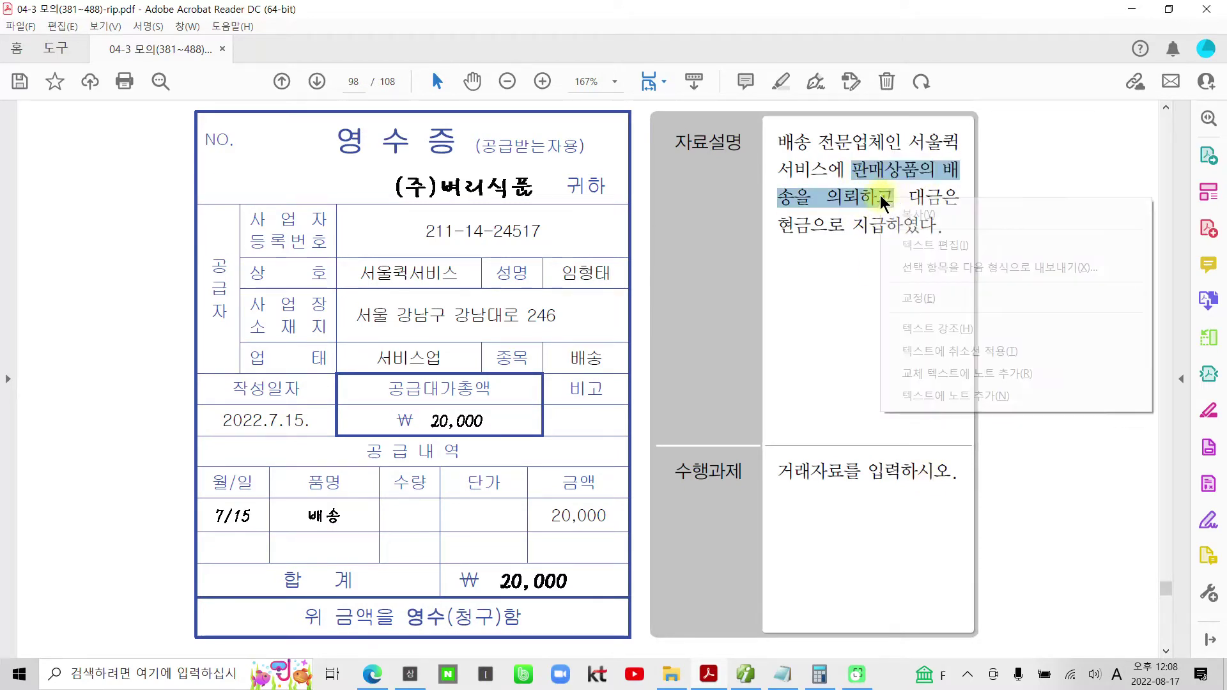
{"action": "left_click", "coordinate": [947, 330]}
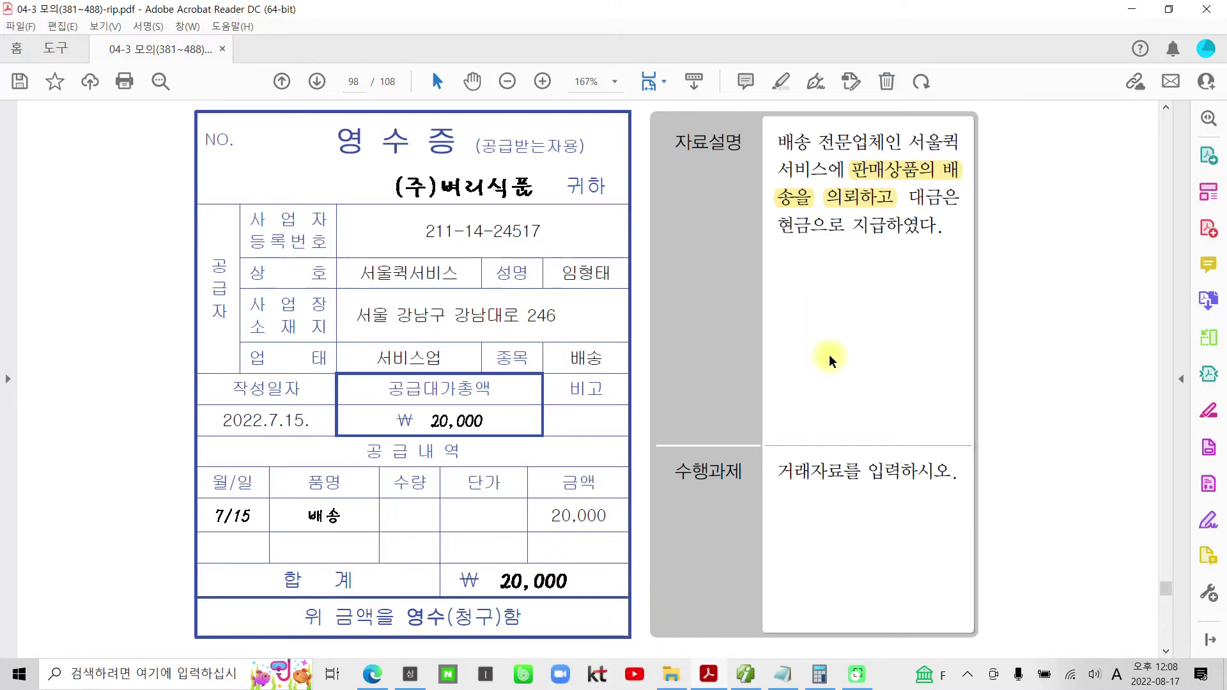
- Highlight the receipt's 7.15 date in yellow
{"action": "scroll", "coordinate": [826, 356], "scroll_direction": "up", "scroll_amount": 1}
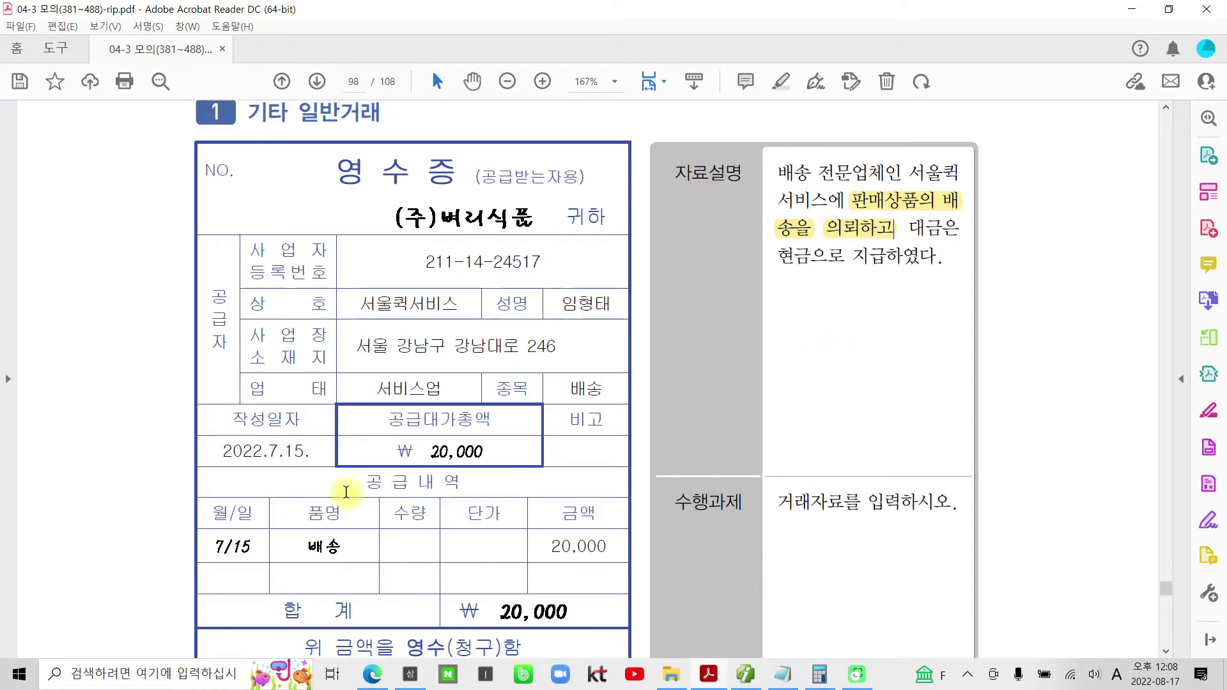
{"action": "left_click_drag", "start_coordinate": [312, 451], "coordinate": [254, 452]}
{"action": "right_click", "coordinate": [275, 454]}
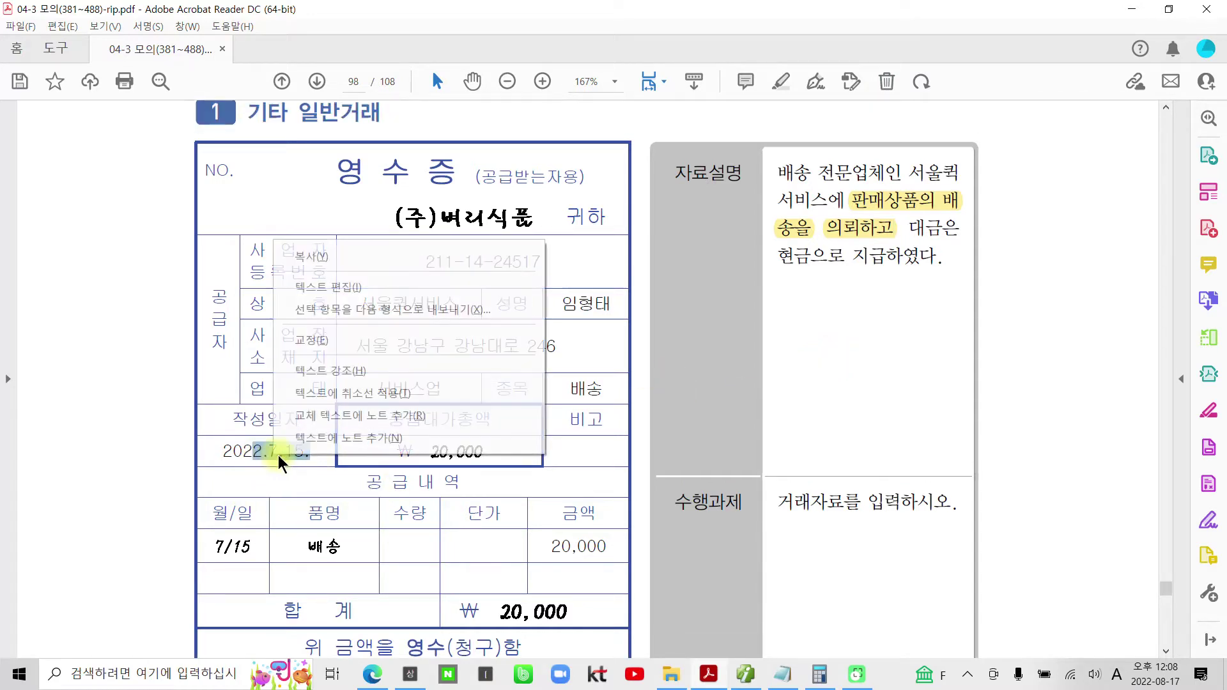
{"action": "left_click", "coordinate": [343, 383]}
{"action": "key", "text": "alt+Tab"}
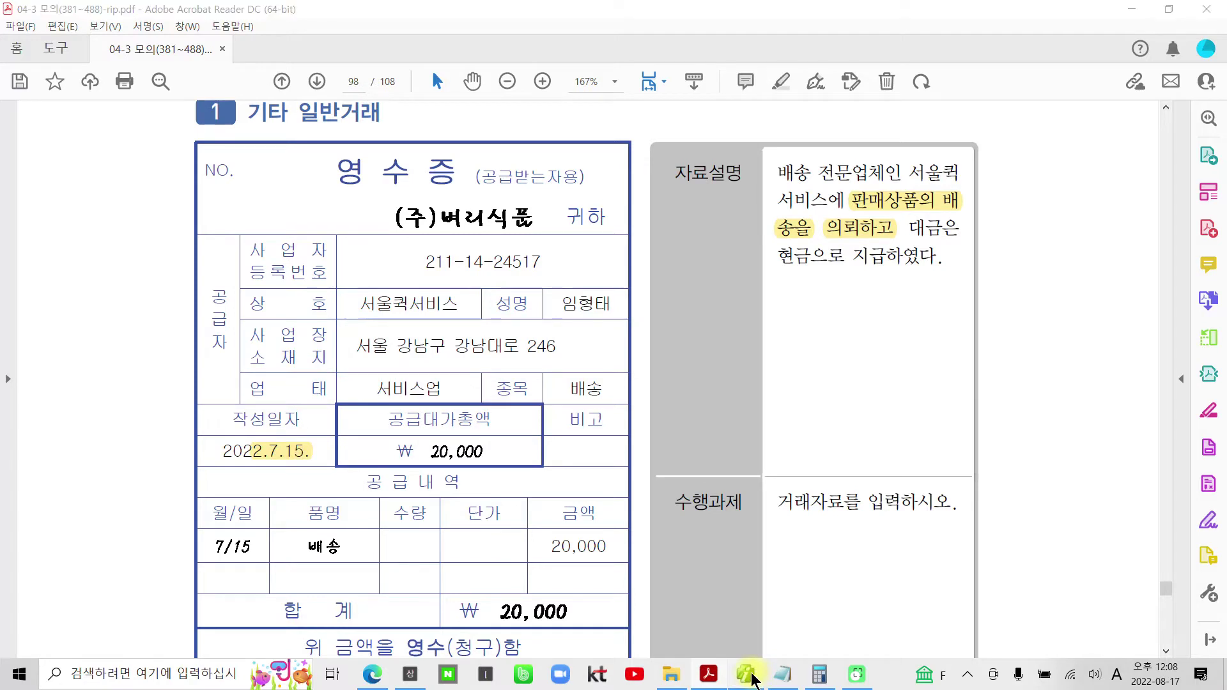
- Enter a July 15 출금 voucher debiting 824 운반비 for 20,000 paid in cash
{"action": "left_click", "coordinate": [312, 148]}
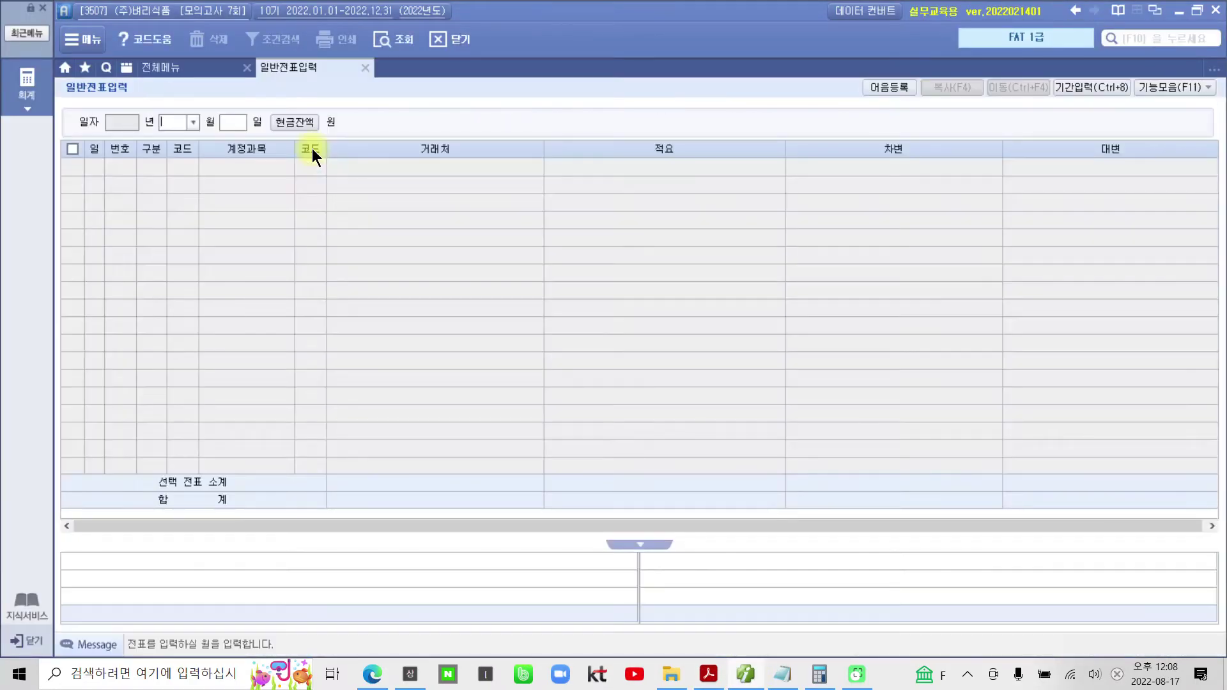
{"action": "type", "text": "7"}
{"action": "key", "text": "Return"}
{"action": "type", "text": "15"}
{"action": "key", "text": "Return"}
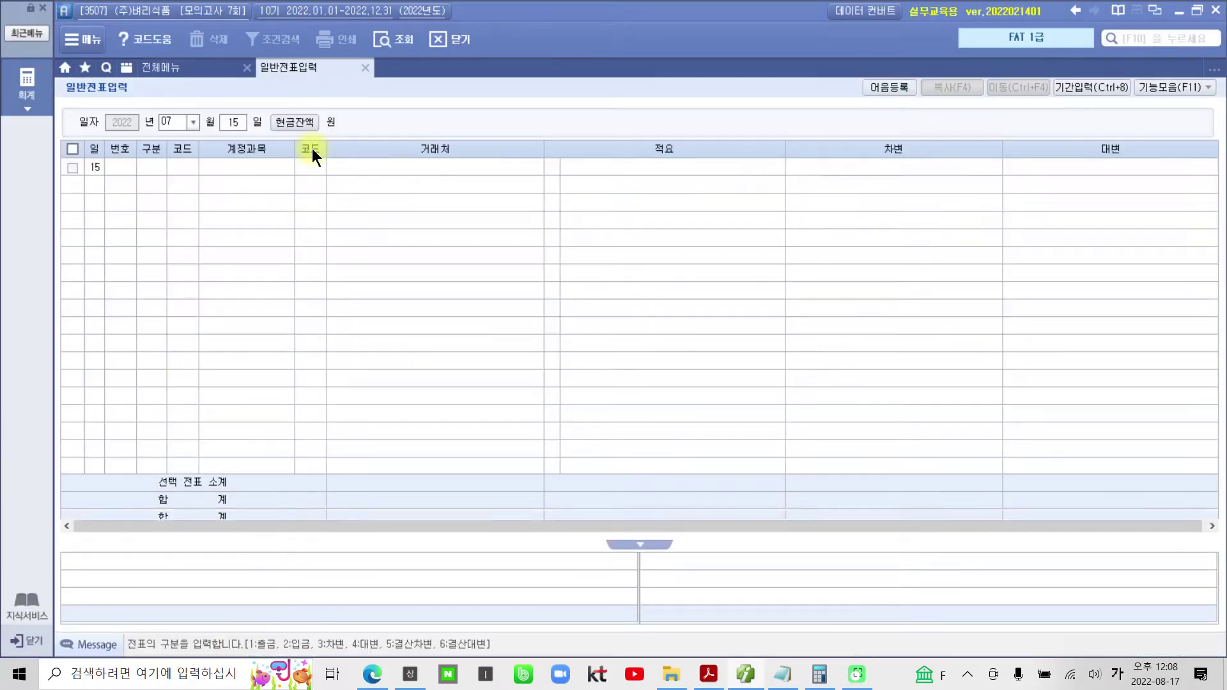
{"action": "type", "text": "1"}
{"action": "key", "text": "Return"}
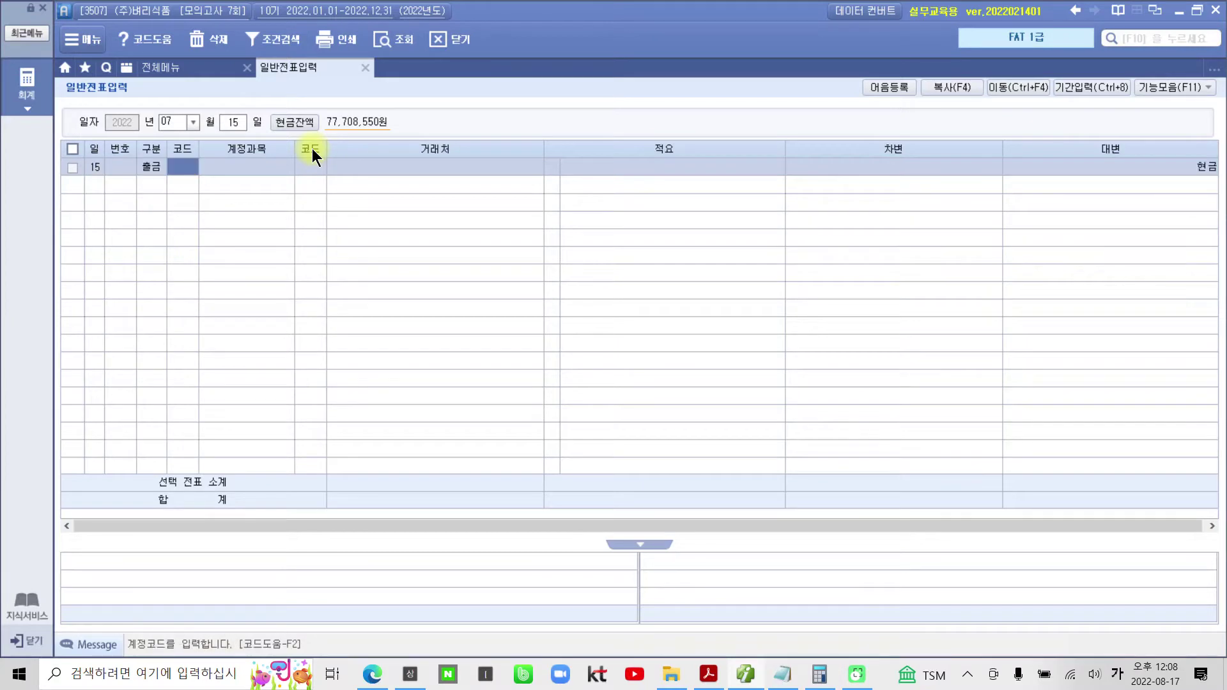
{"action": "type", "text": "운반"}
{"action": "key", "text": "Return"}
{"action": "key", "text": "Down"}
{"action": "key", "text": "Down"}
{"action": "key", "text": "Down"}
{"action": "key", "text": "Down"}
{"action": "key", "text": "Down"}
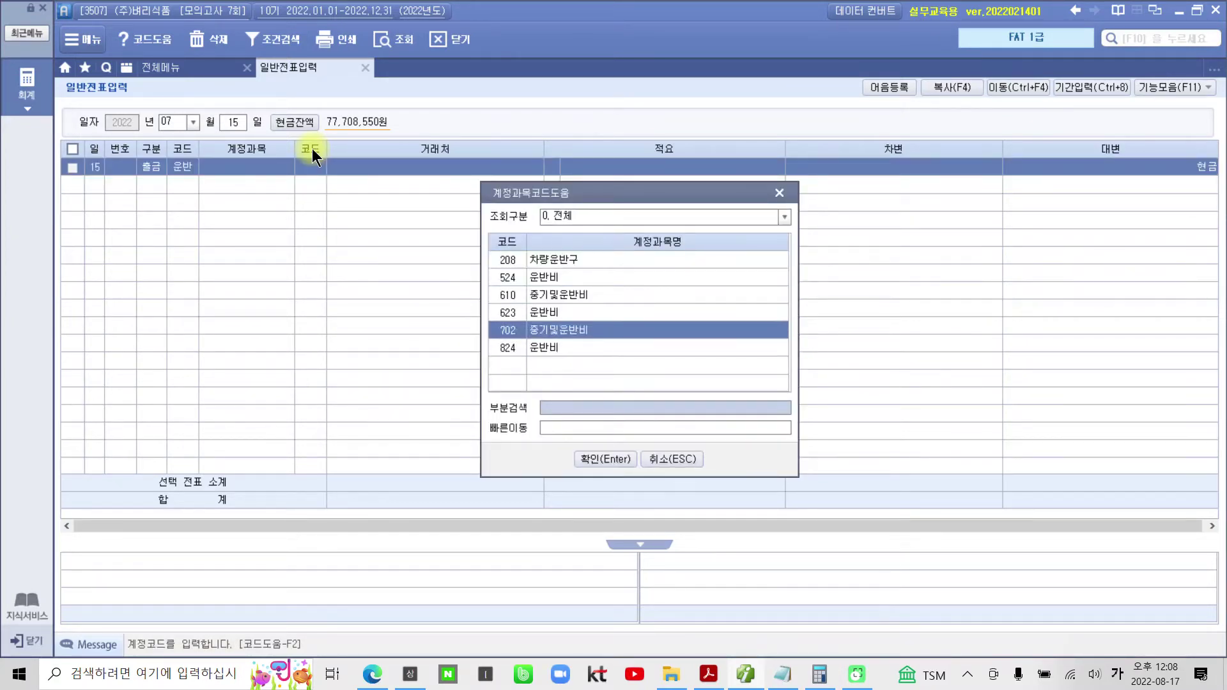
{"action": "key", "text": "Return"}
{"action": "key", "text": "Return"}
{"action": "key", "text": "Return"}
{"action": "key", "text": "Return"}
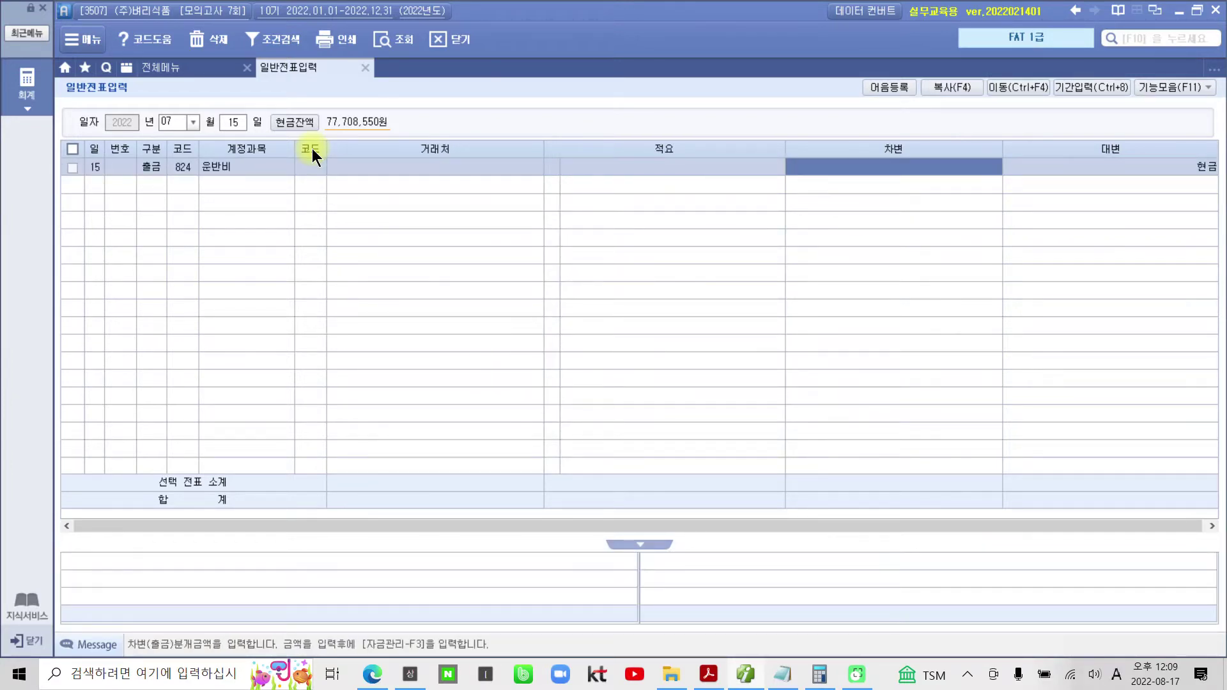
{"action": "type", "text": "200000"}
{"action": "key", "text": "Return"}
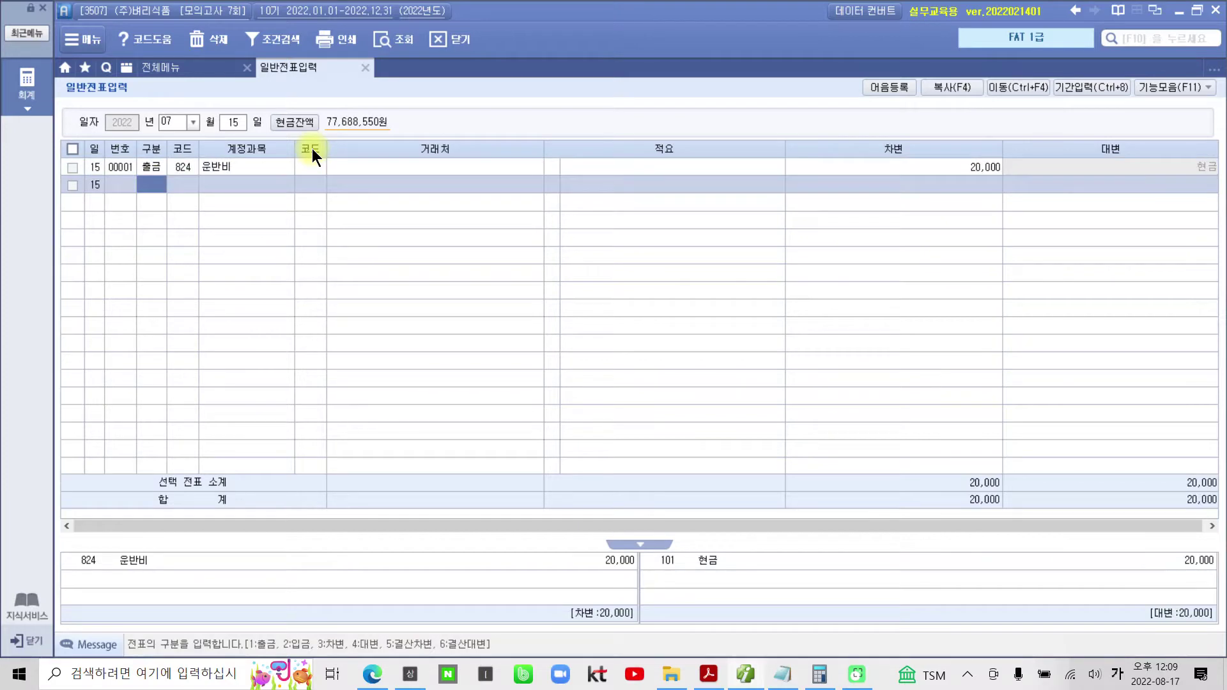
- Scroll the exam PDF to the July 25 problem and highlight the date 7월 25일
{"action": "mouse_move", "coordinate": [722, 679]}
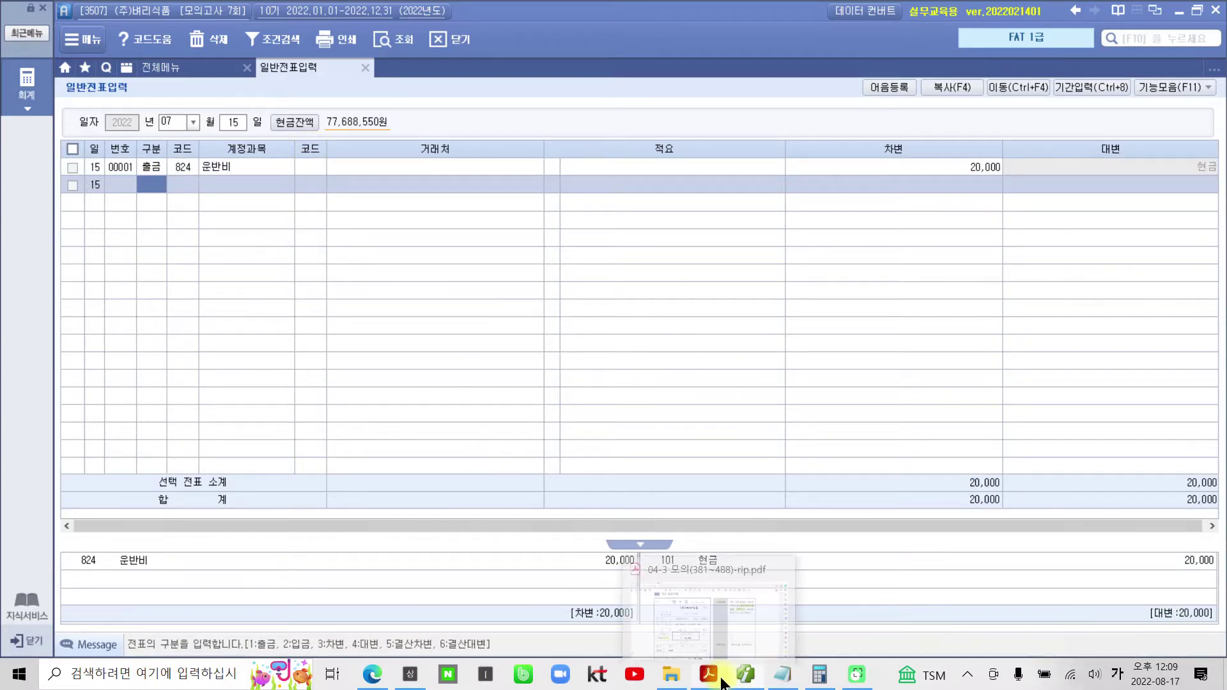
{"action": "left_click", "coordinate": [728, 607]}
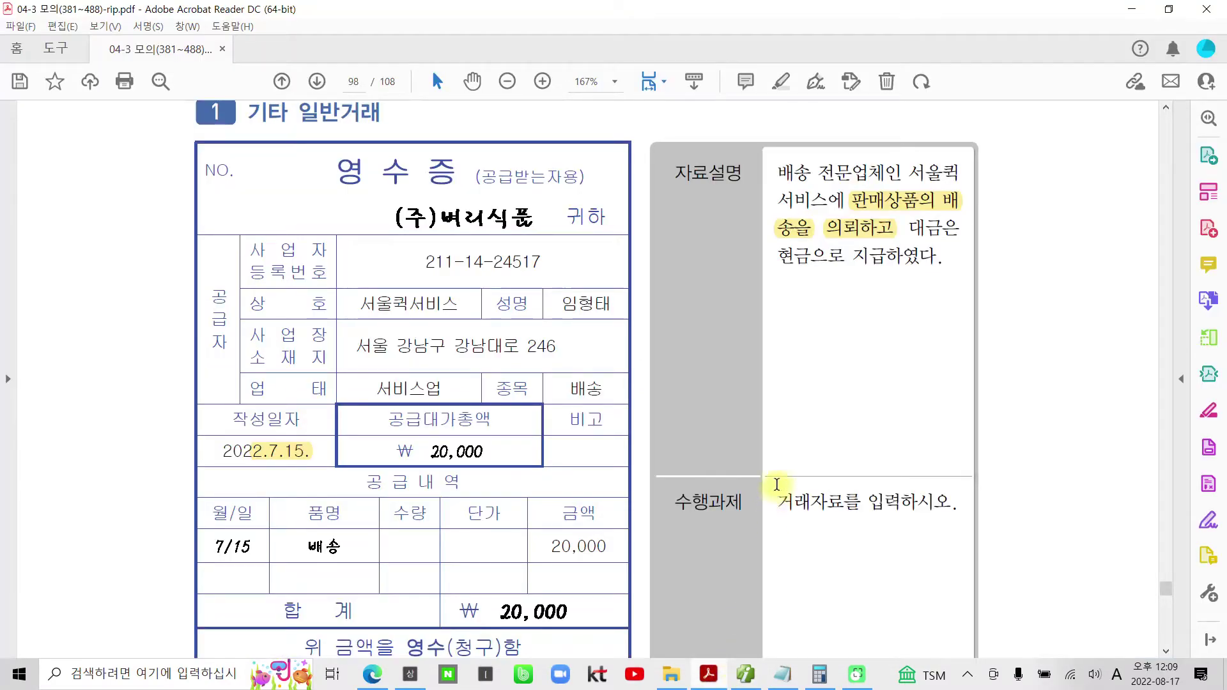
{"action": "scroll", "coordinate": [738, 451], "scroll_direction": "down", "scroll_amount": 10}
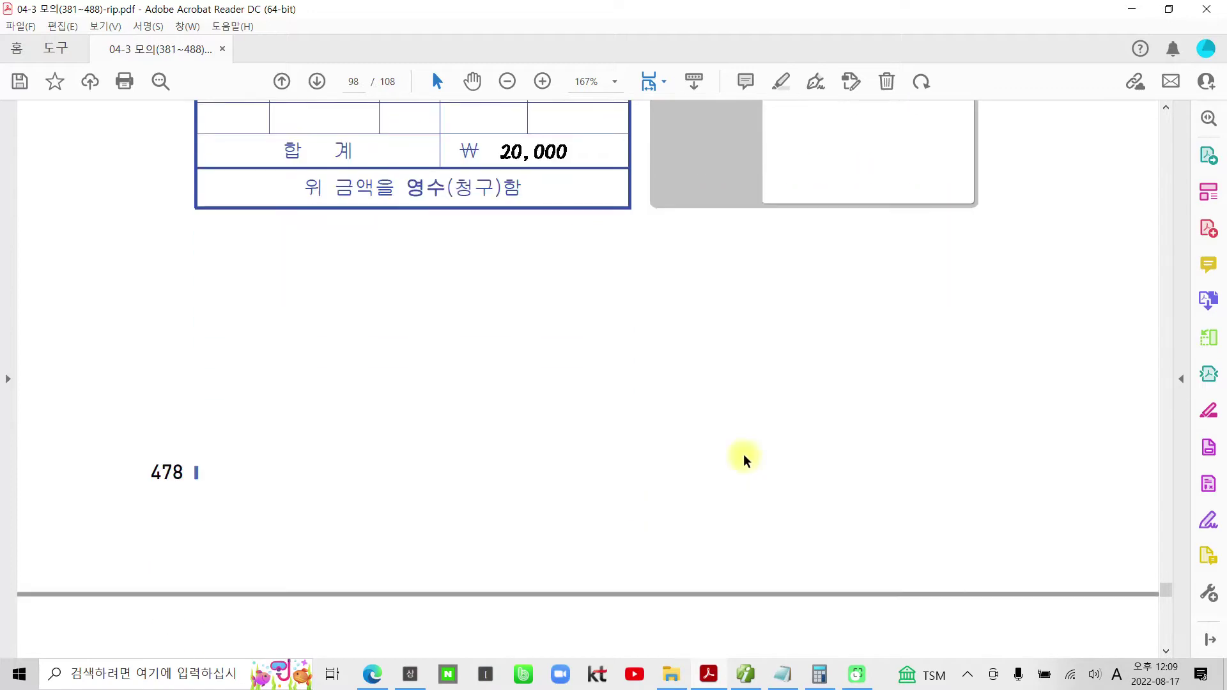
{"action": "scroll", "coordinate": [745, 455], "scroll_direction": "down", "scroll_amount": 10}
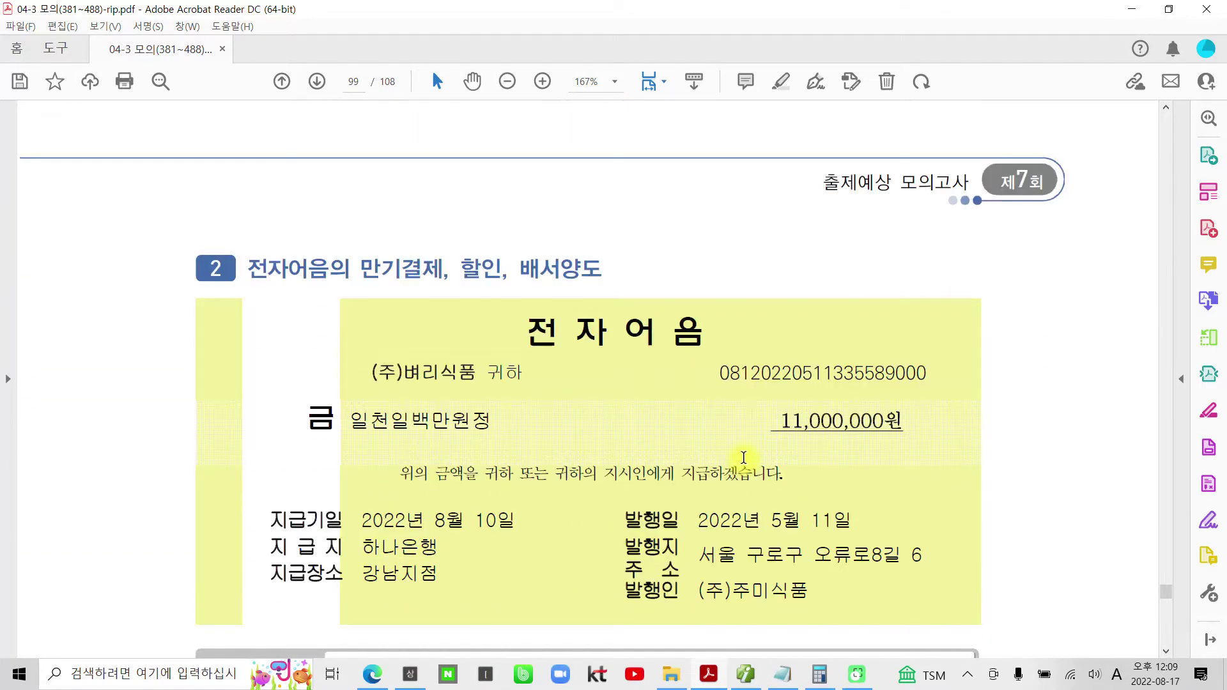
{"action": "scroll", "coordinate": [743, 458], "scroll_direction": "down", "scroll_amount": 2}
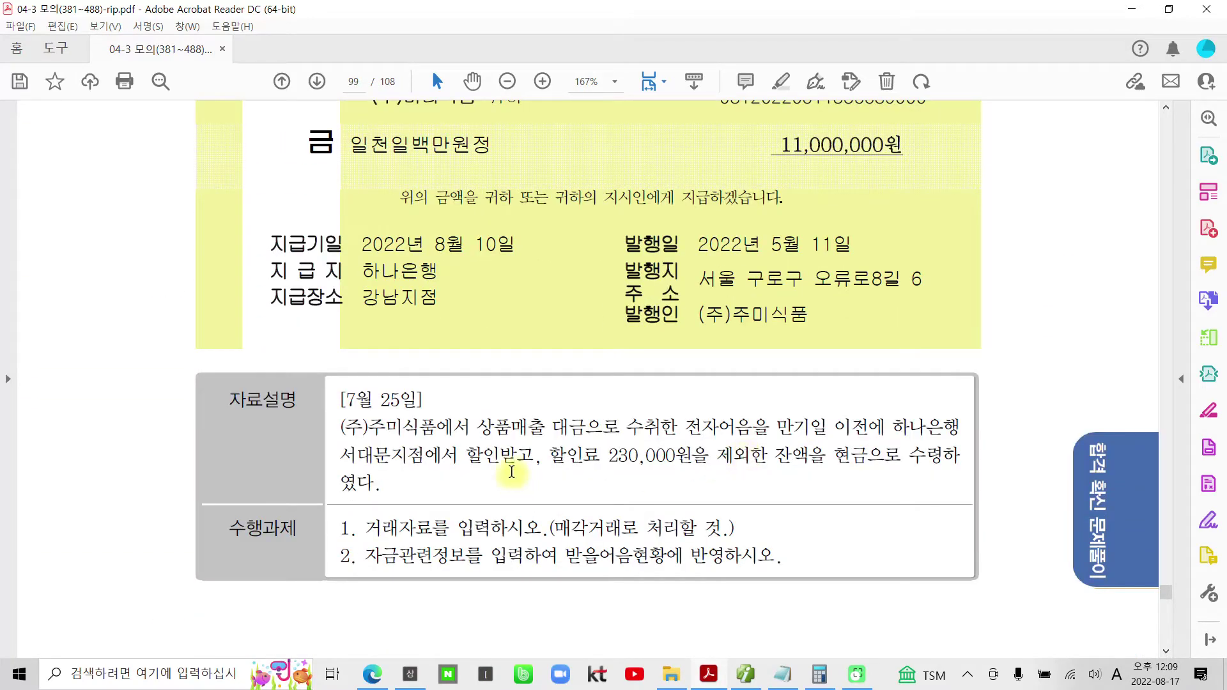
{"action": "left_click_drag", "start_coordinate": [425, 400], "coordinate": [348, 401]}
{"action": "right_click", "coordinate": [348, 401]}
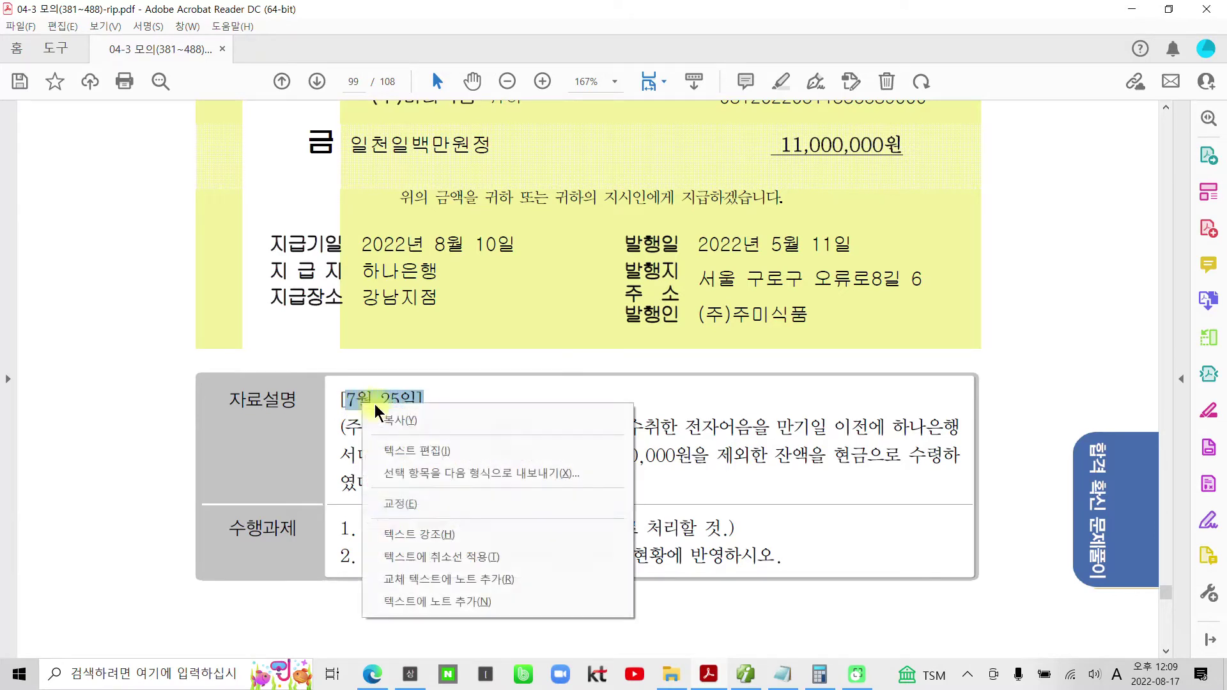
{"action": "left_click", "coordinate": [543, 460]}
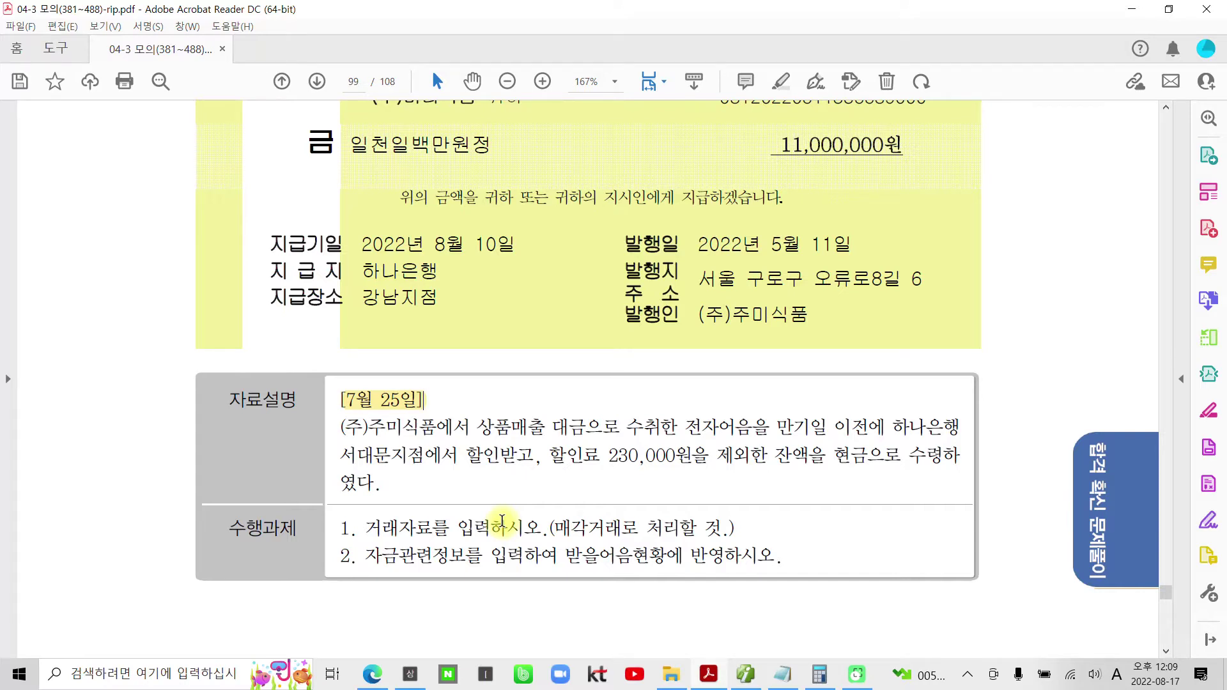
- Highlight 받을어음, 할인료 230,000원을 and 현금 in the problem text
{"action": "left_click_drag", "start_coordinate": [565, 556], "coordinate": [620, 554]}
{"action": "right_click", "coordinate": [620, 555]}
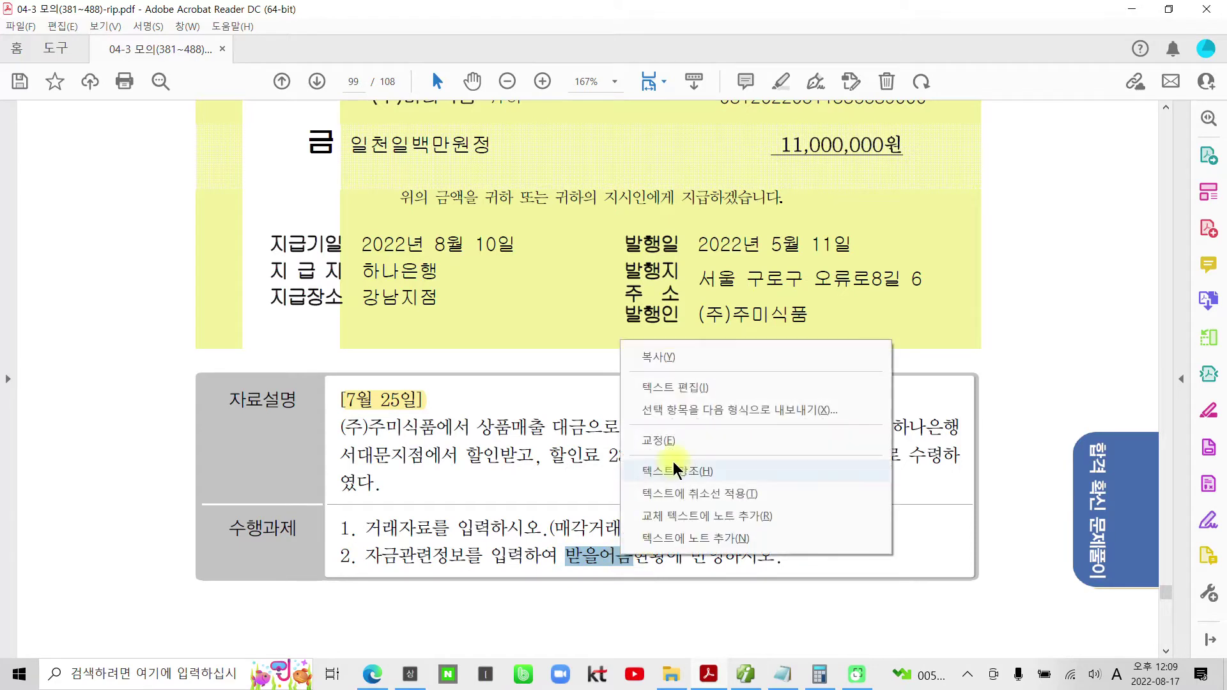
{"action": "left_click", "coordinate": [672, 471]}
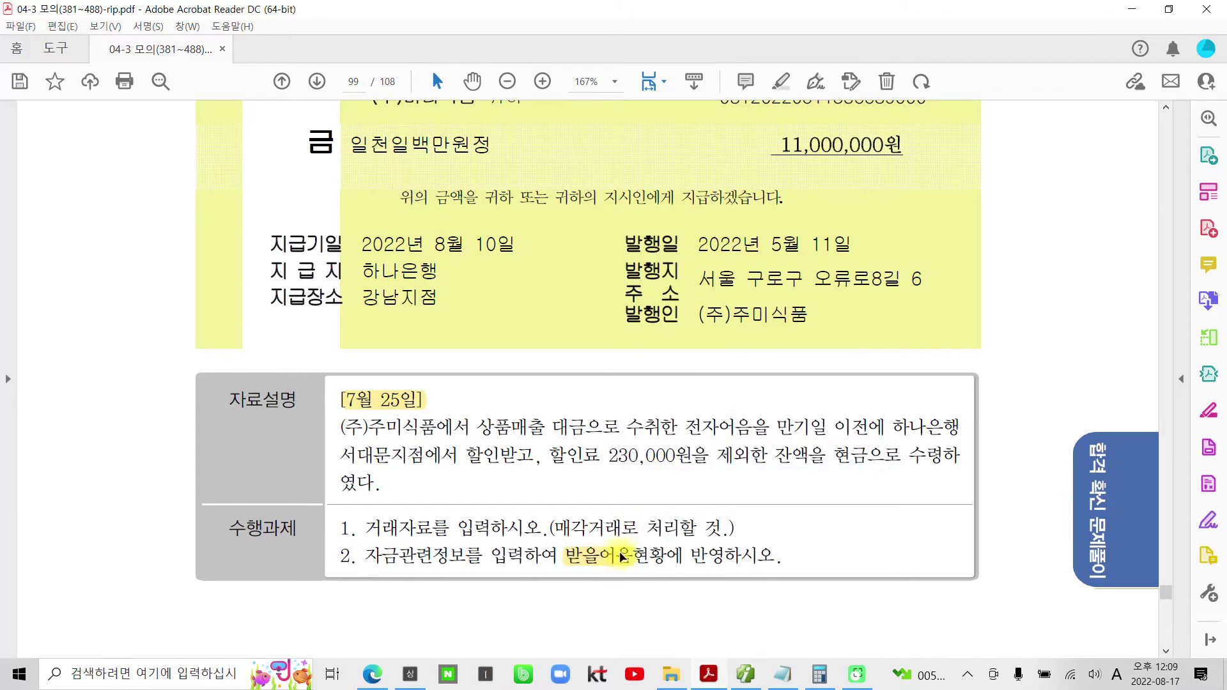
{"action": "left_click_drag", "start_coordinate": [708, 455], "coordinate": [571, 456]}
{"action": "right_click", "coordinate": [572, 457]}
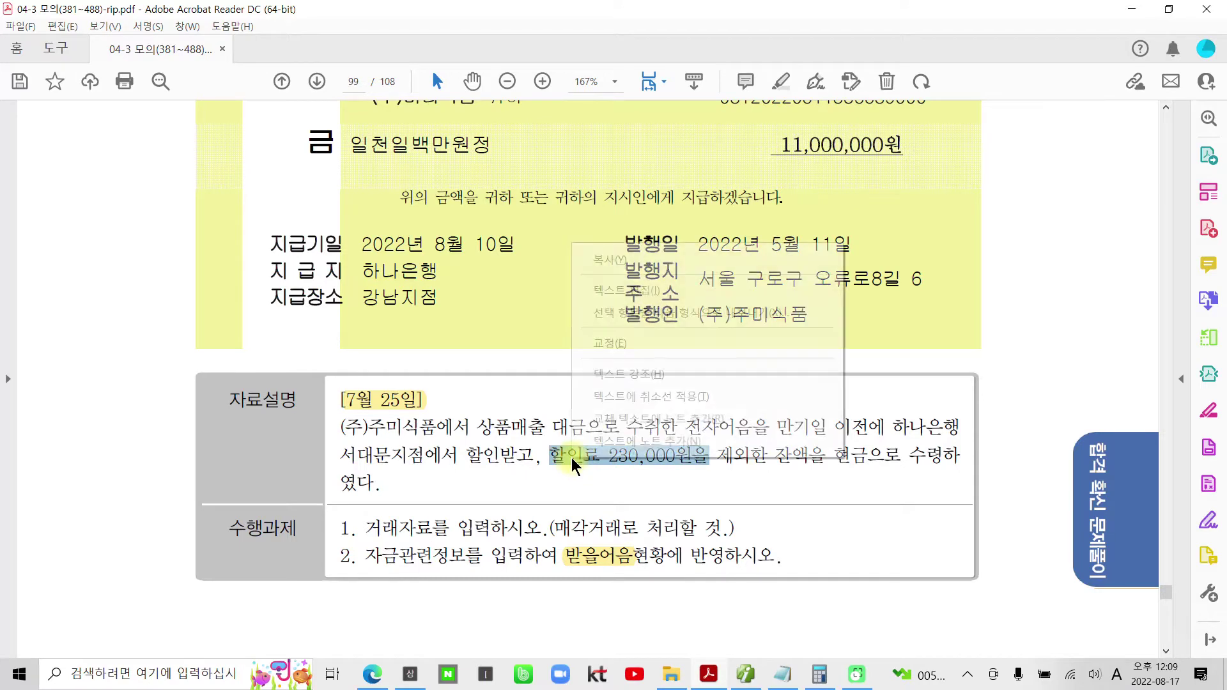
{"action": "left_click", "coordinate": [644, 376]}
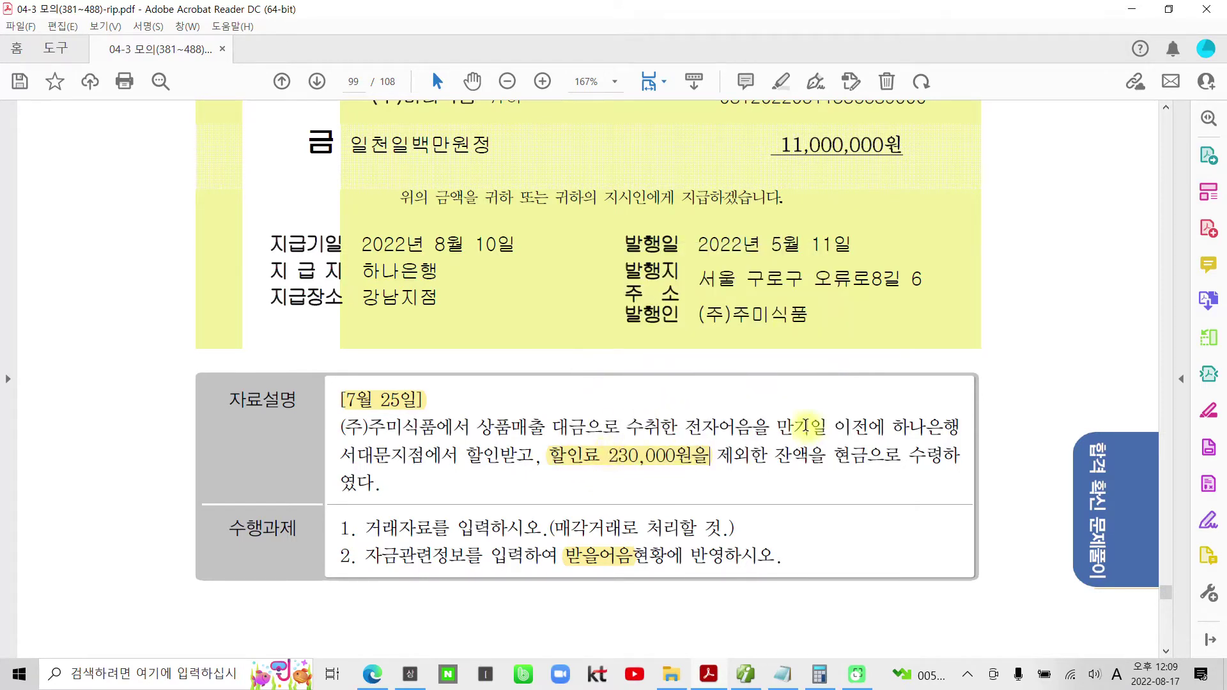
{"action": "left_click_drag", "start_coordinate": [832, 455], "coordinate": [856, 463]}
{"action": "right_click", "coordinate": [856, 462]}
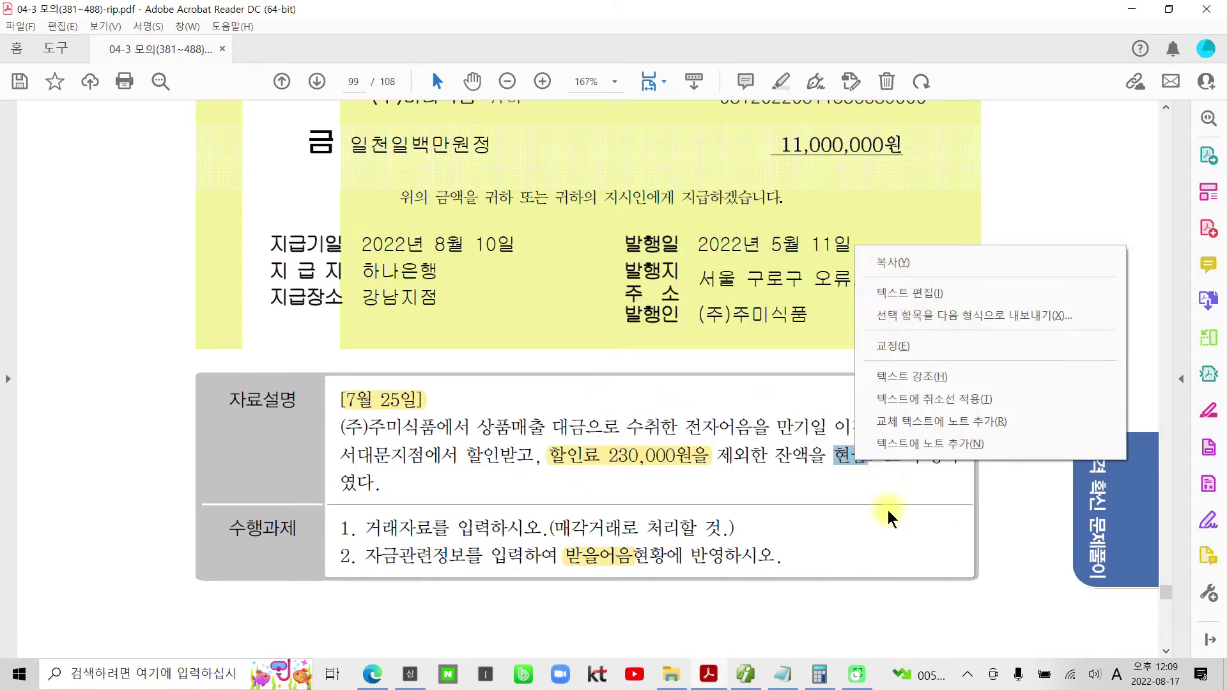
{"action": "left_click", "coordinate": [910, 381]}
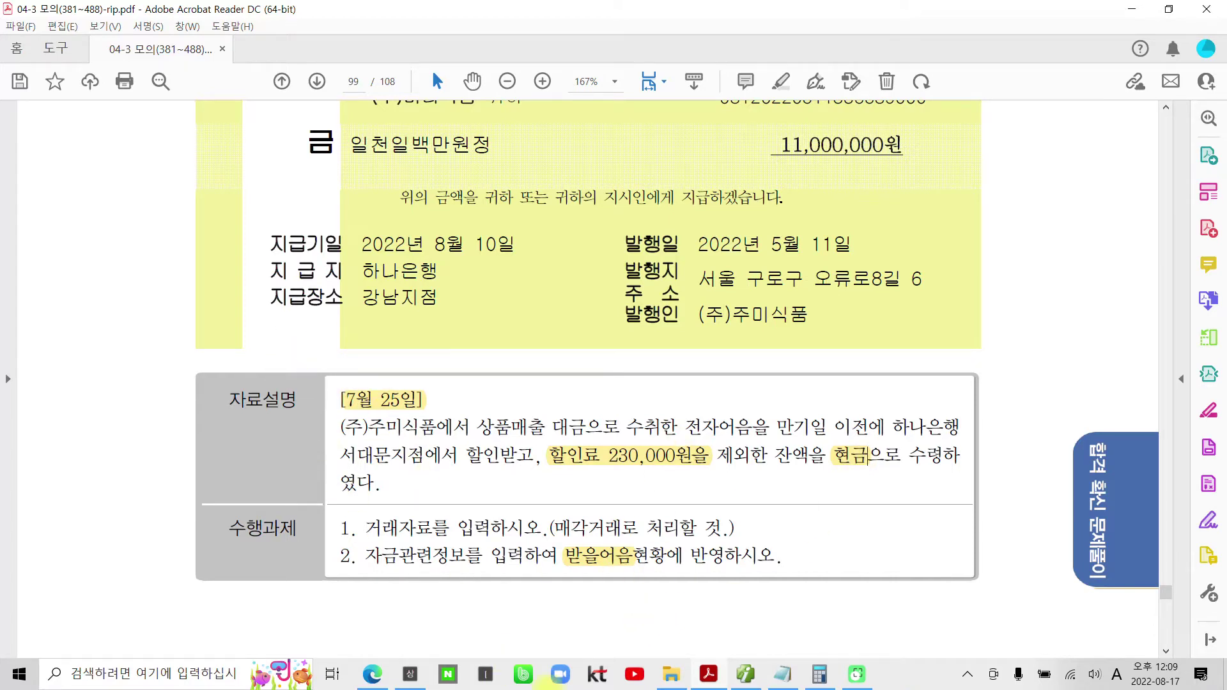
{"action": "mouse_move", "coordinate": [744, 679]}
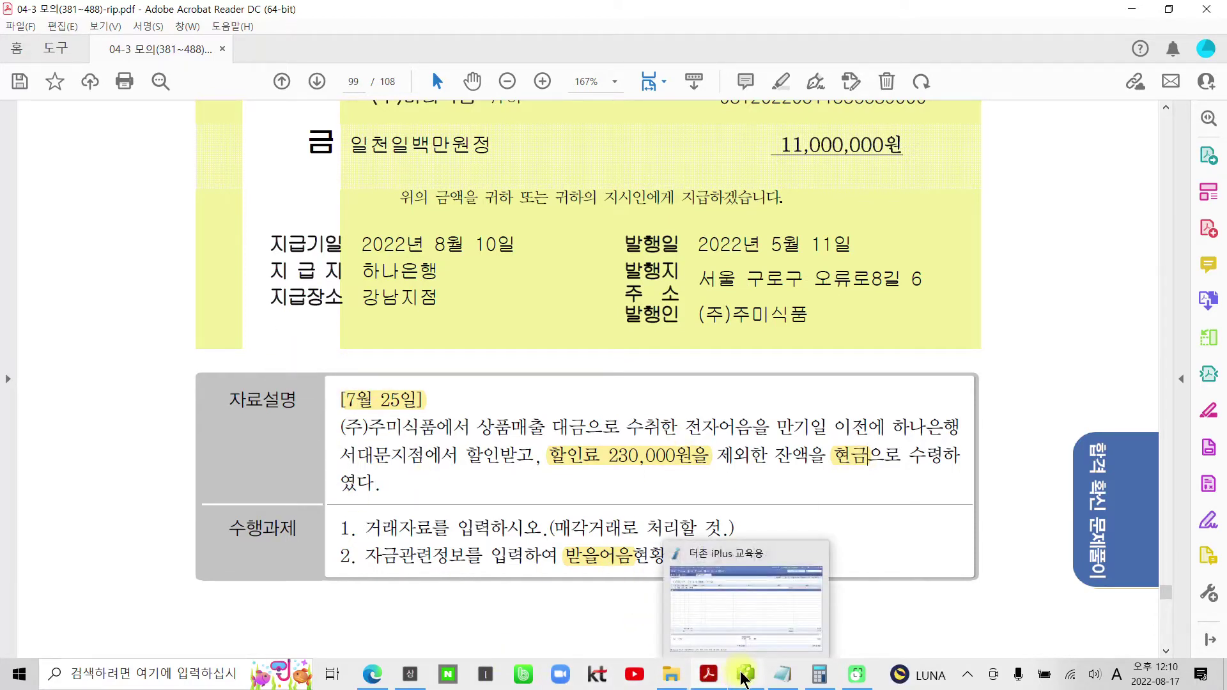
- Set day 25 and credit 110 받을어음 11,000,000 for customer 00167 (주)주미식품
{"action": "left_click", "coordinate": [743, 678]}
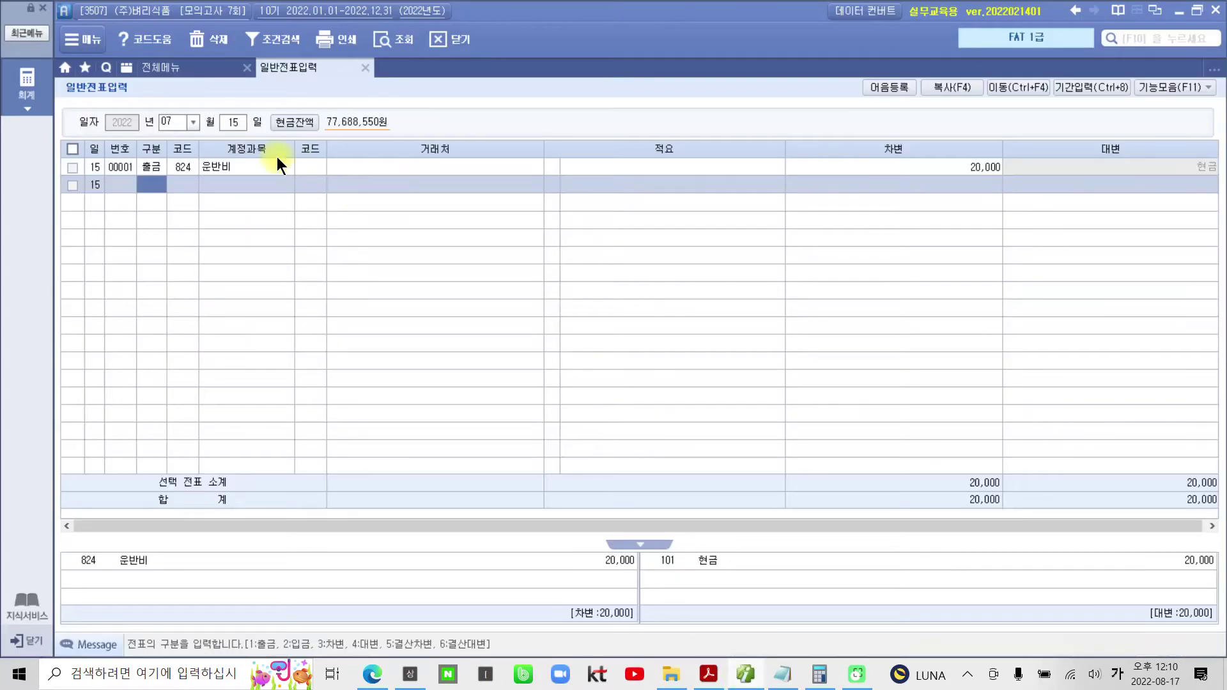
{"action": "left_click", "coordinate": [232, 127]}
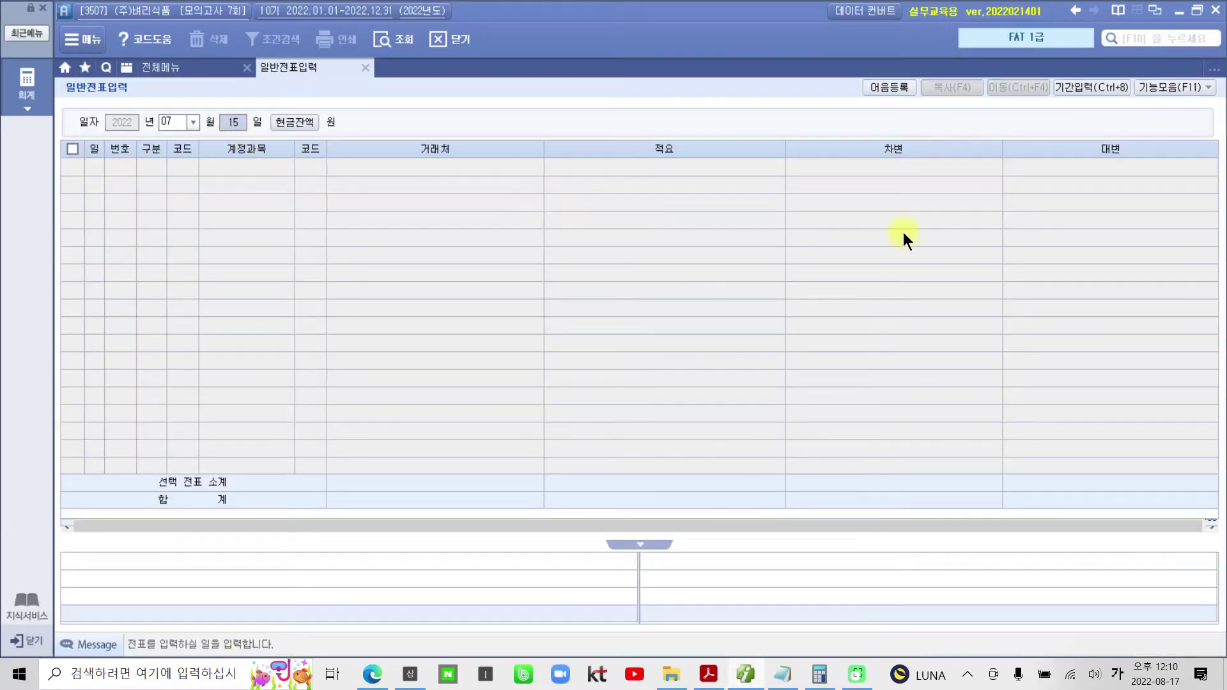
{"action": "type", "text": "25"}
{"action": "key", "text": "Return"}
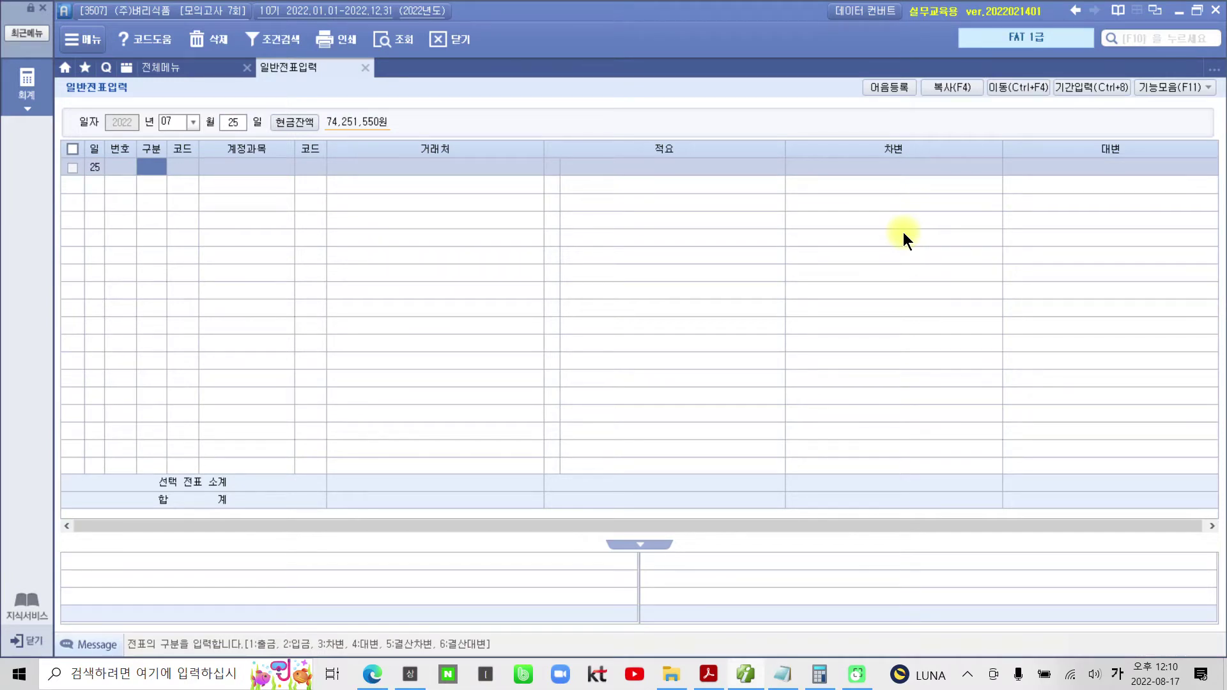
{"action": "type", "text": "4"}
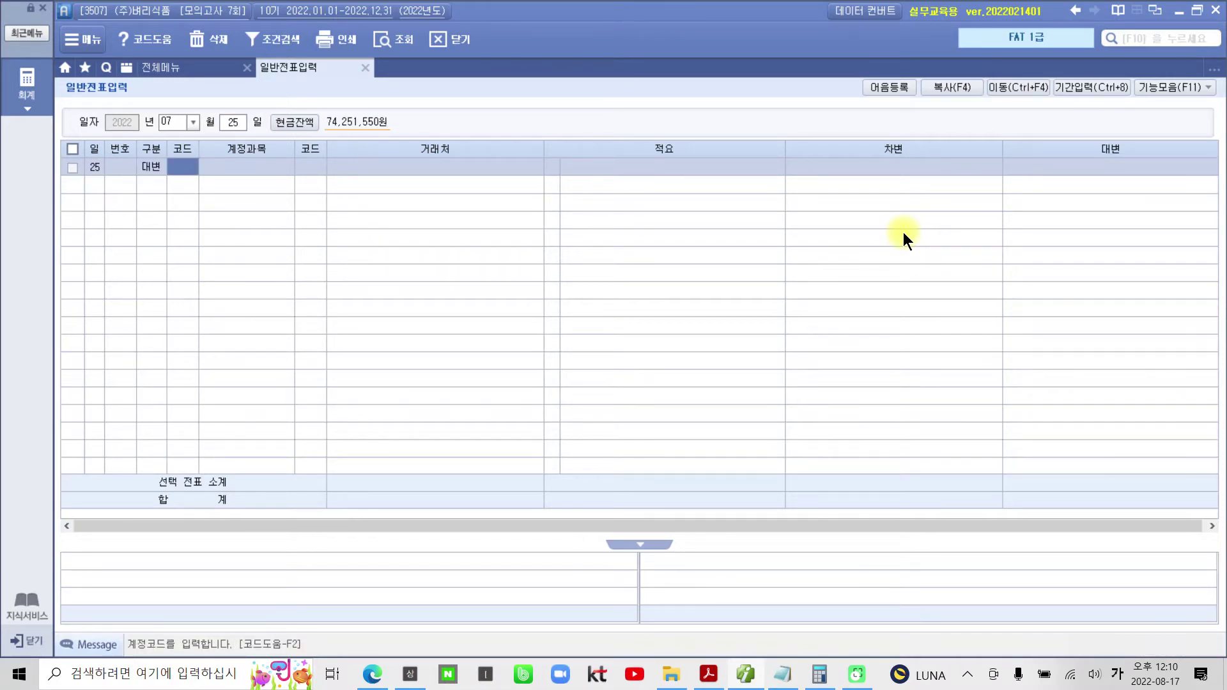
{"action": "type", "text": "110"}
{"action": "key", "text": "Return"}
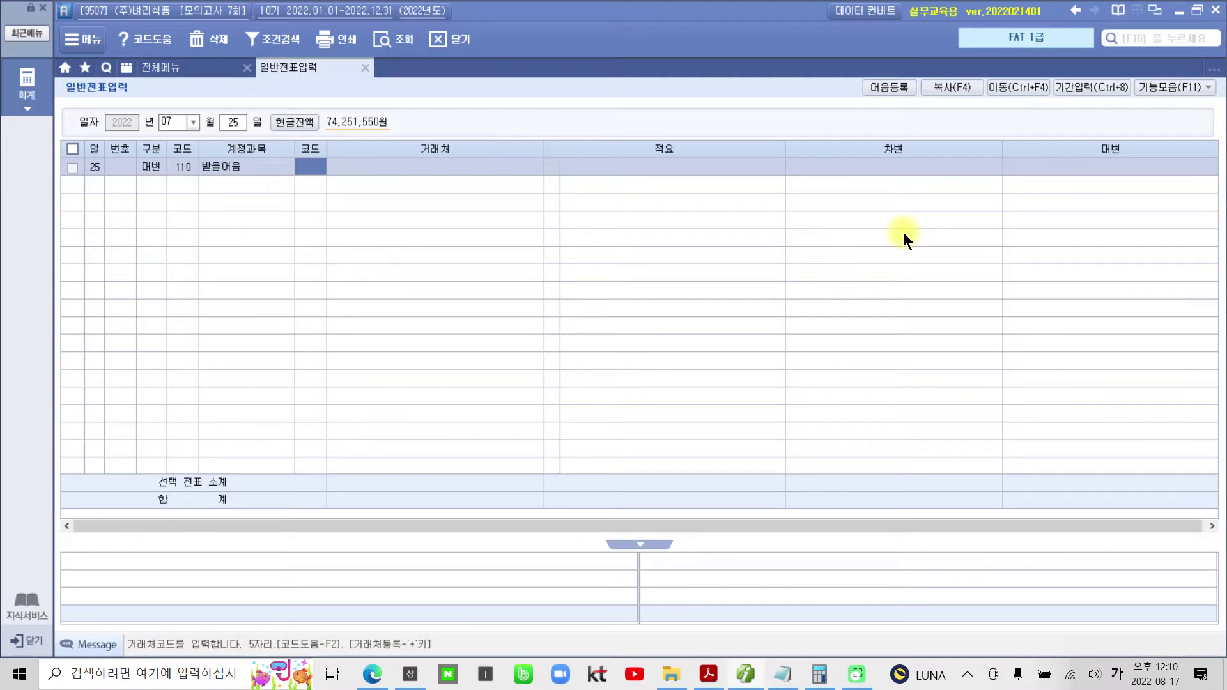
{"action": "type", "text": "00167"}
{"action": "key", "text": "Return"}
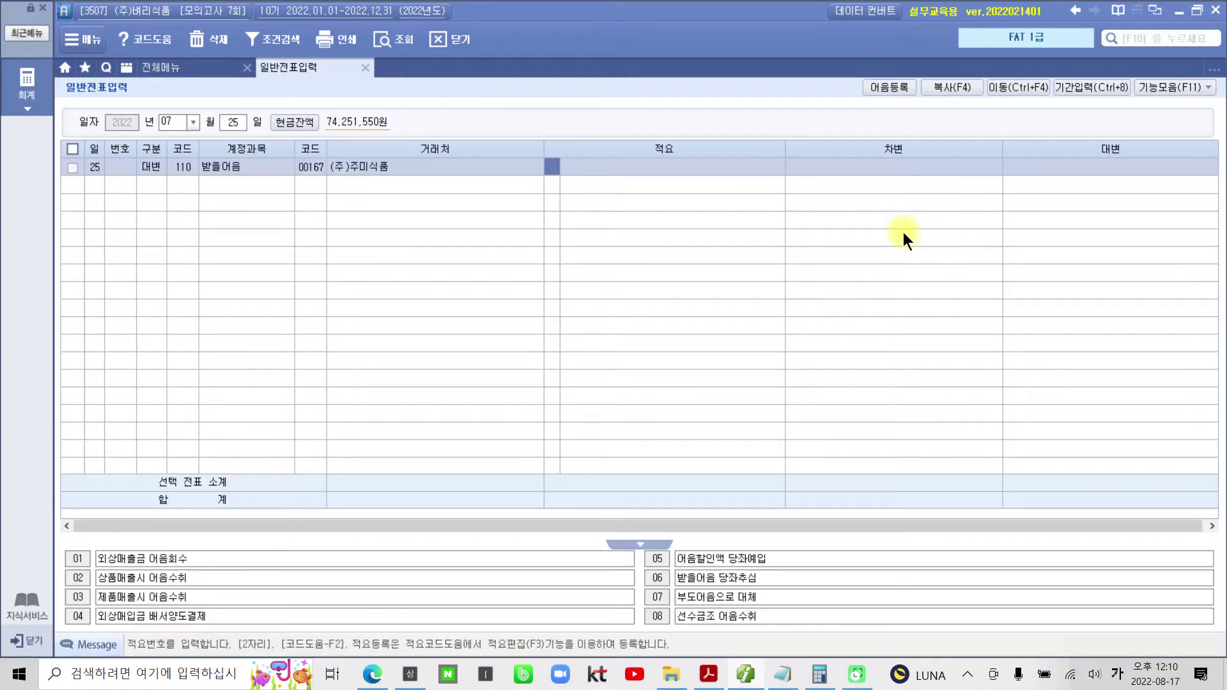
{"action": "key", "text": "Return"}
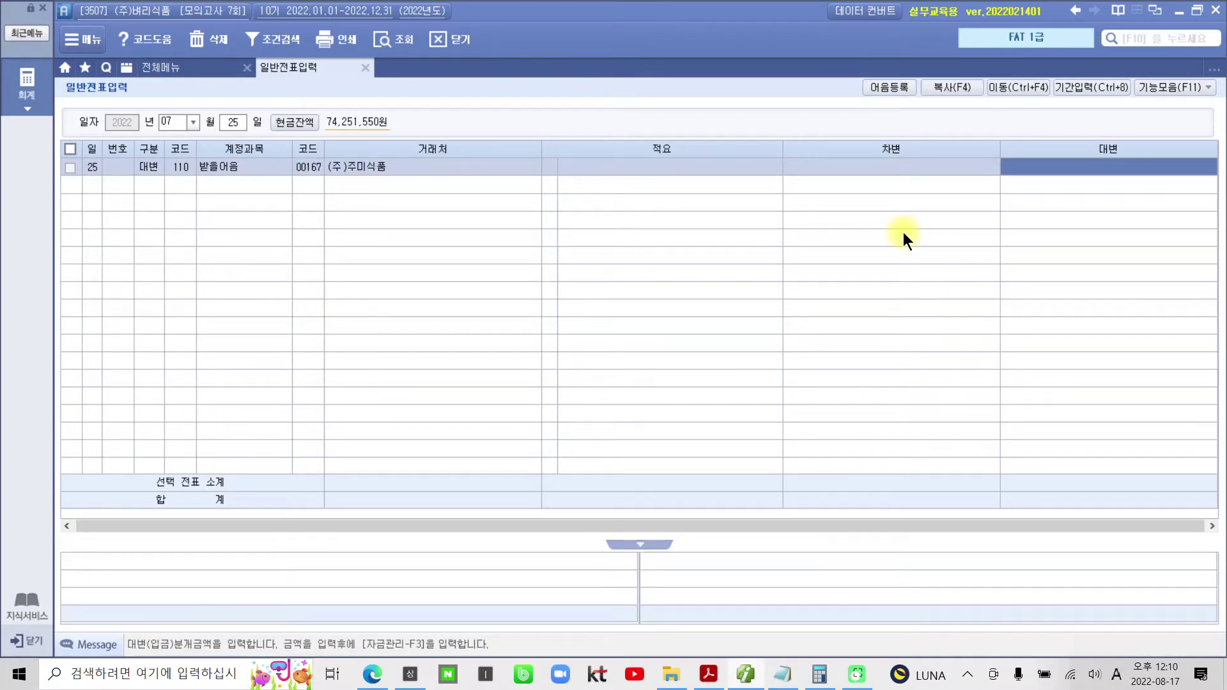
{"action": "type", "text": "11000000"}
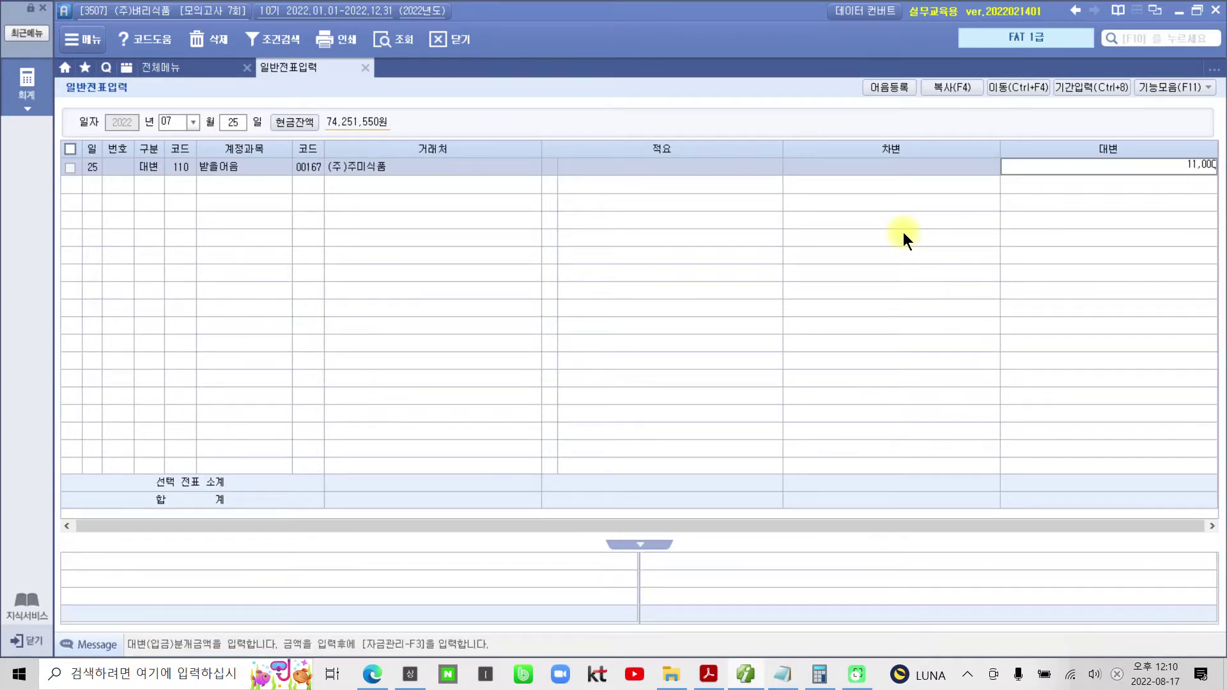
{"action": "key", "text": "Return"}
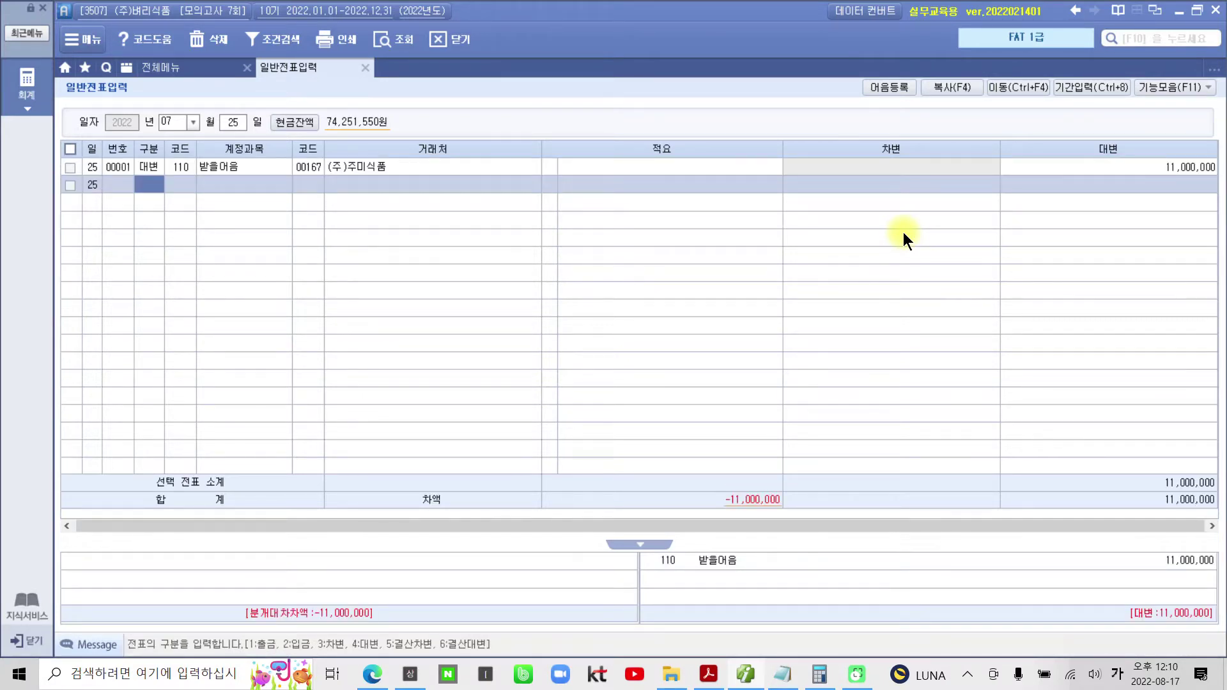
- Debit 936 매출채권처분손실 230,000 on the second line
{"action": "key", "text": "3"}
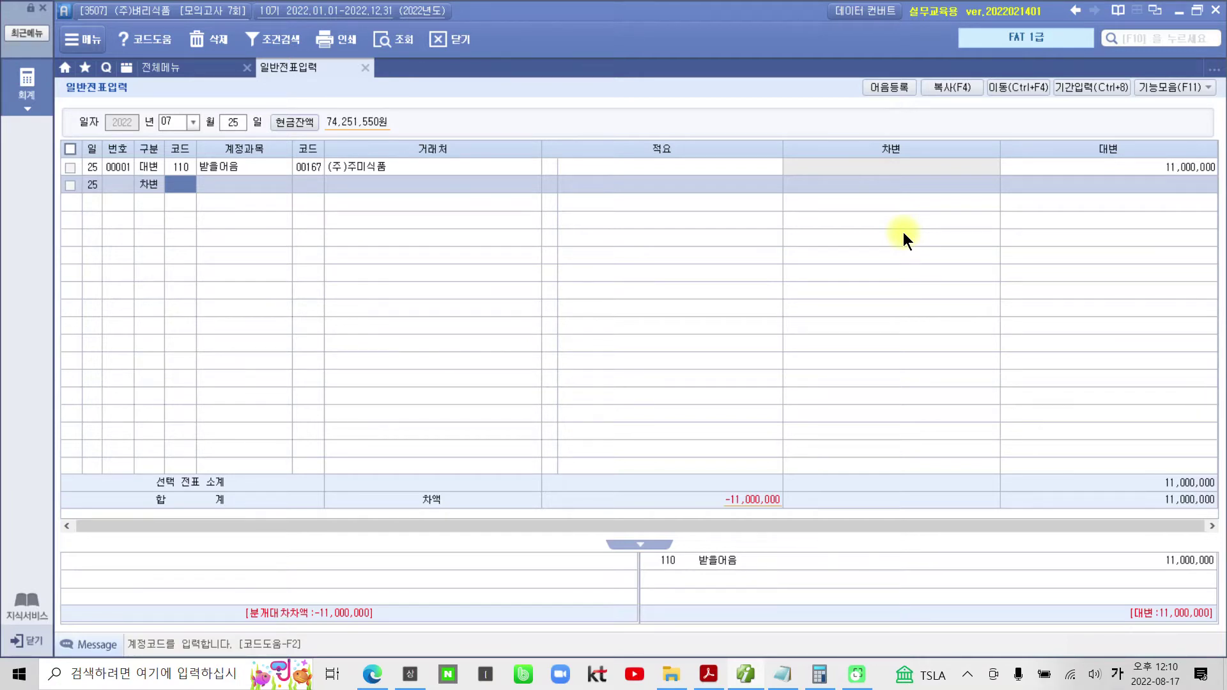
{"action": "type", "text": "매출"}
{"action": "key", "text": "Return"}
{"action": "key", "text": "Down"}
{"action": "key", "text": "Down"}
{"action": "key", "text": "Down"}
{"action": "key", "text": "Down"}
{"action": "key", "text": "Down"}
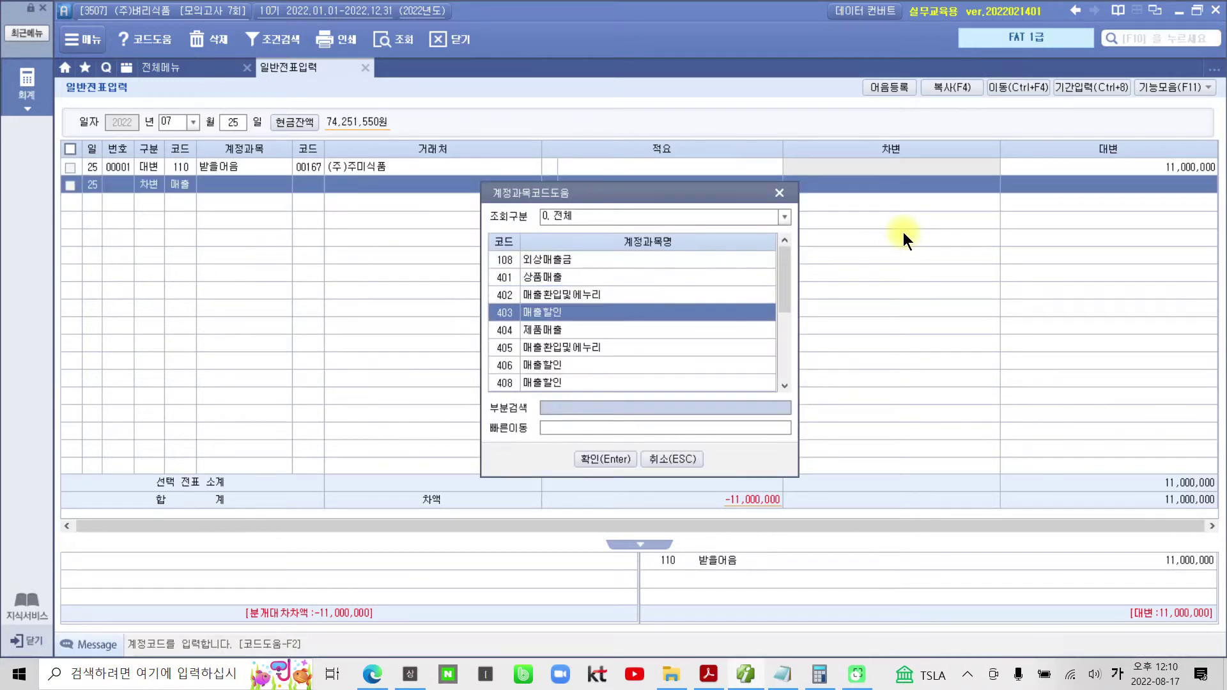
{"action": "key", "text": "Down"}
{"action": "key", "text": "Down"}
{"action": "key", "text": "Down"}
{"action": "key", "text": "Down"}
{"action": "key", "text": "Down"}
{"action": "key", "text": "Down"}
{"action": "key", "text": "Down"}
{"action": "key", "text": "Down"}
{"action": "key", "text": "Down"}
{"action": "key", "text": "Down"}
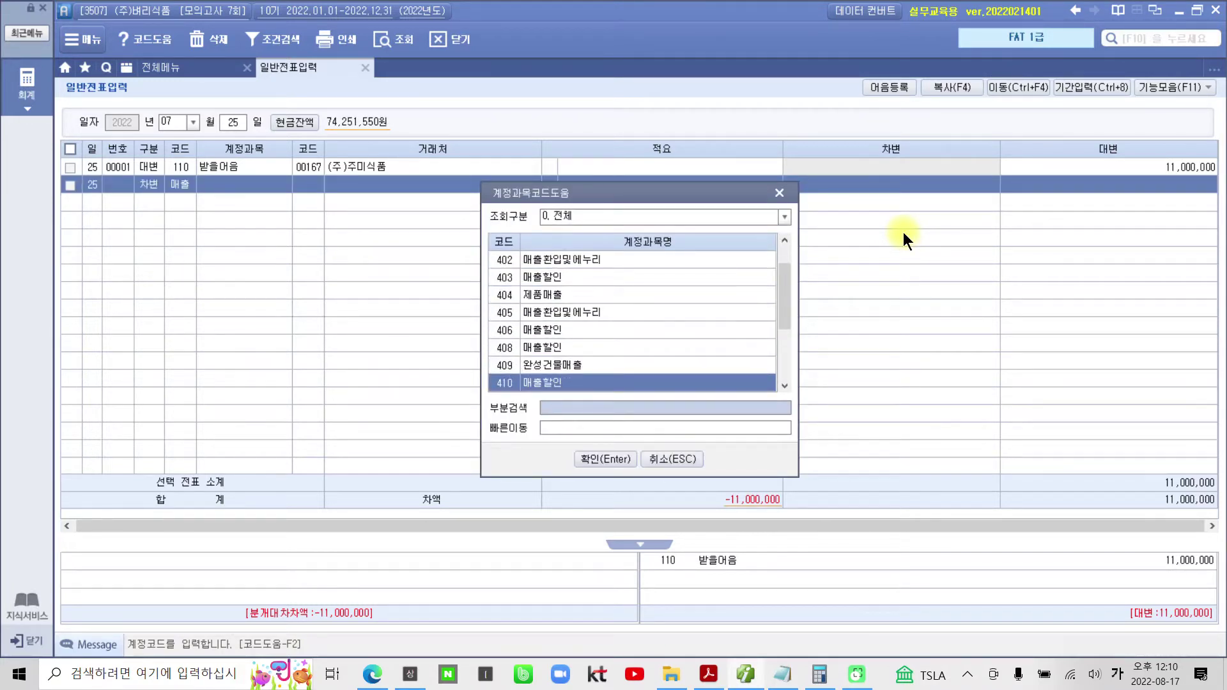
{"action": "key", "text": "Up"}
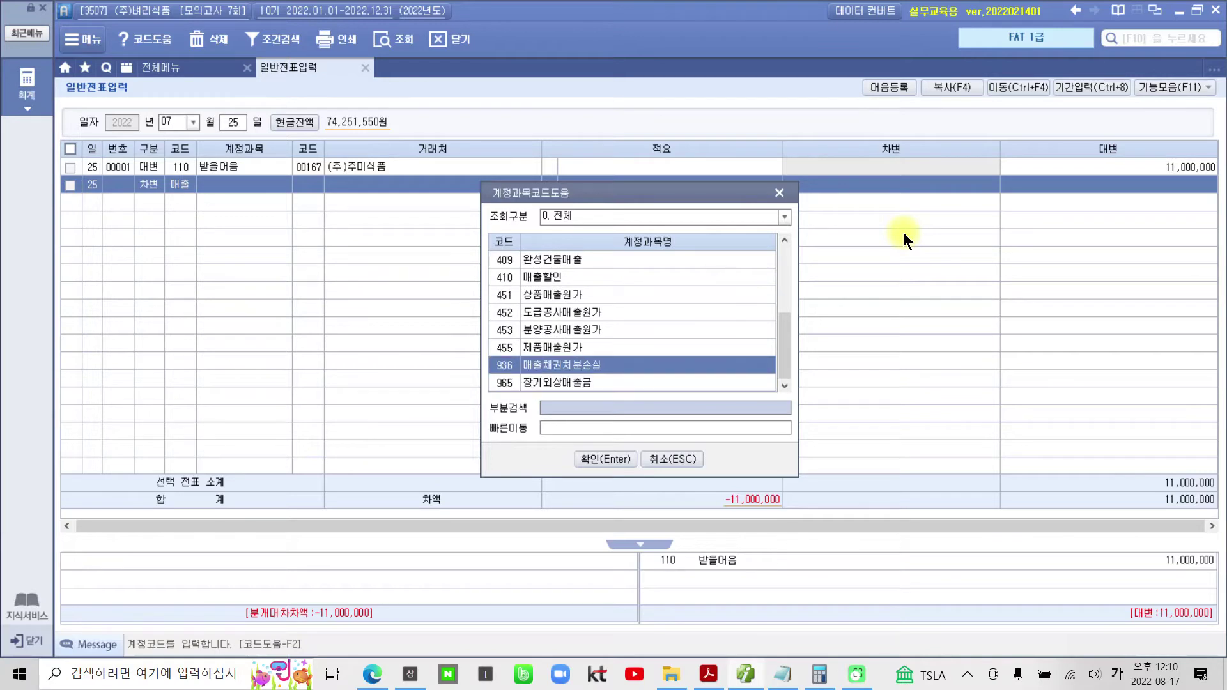
{"action": "key", "text": "Return"}
{"action": "key", "text": "Return"}
{"action": "key", "text": "Return"}
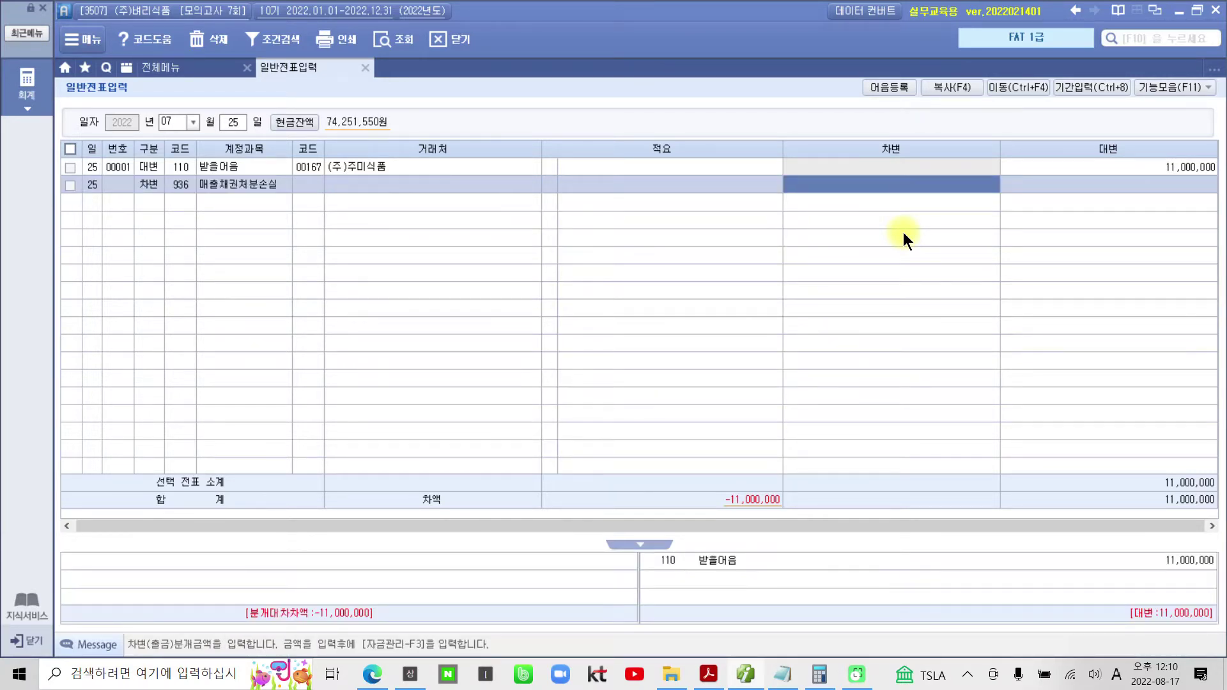
{"action": "type", "text": "2300000"}
{"action": "key", "text": "Return"}
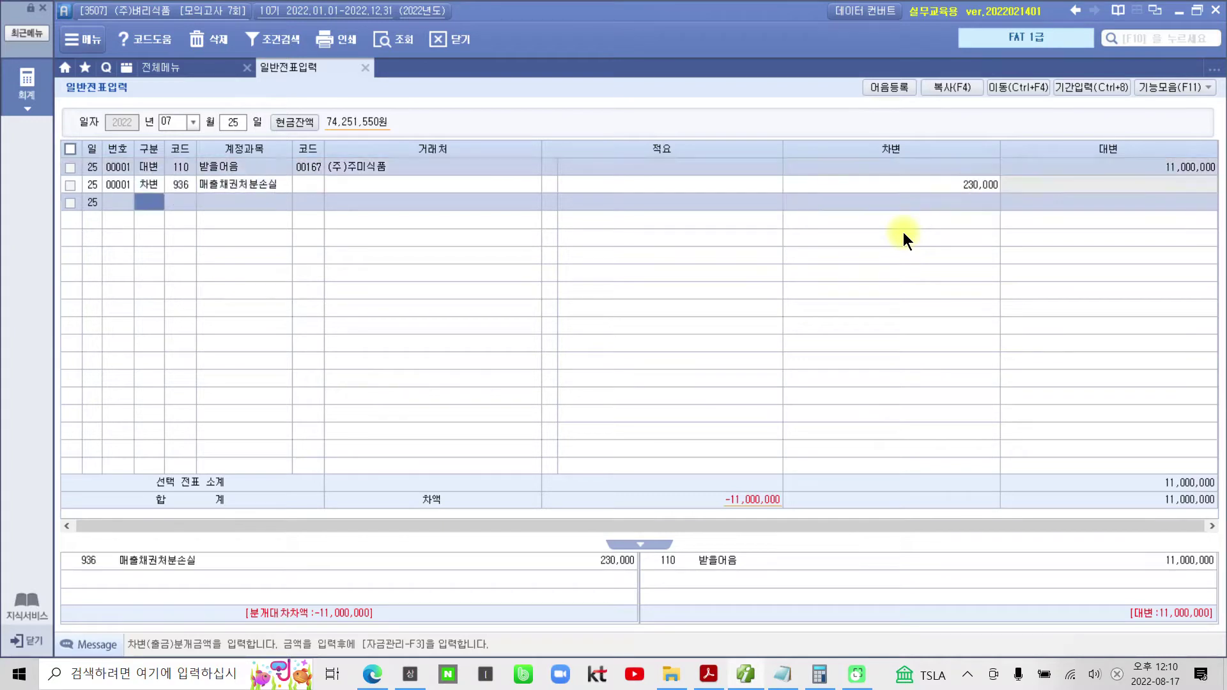
- Debit 101 현금 10,770,000 on the third line to balance the voucher
{"action": "type", "text": "3"}
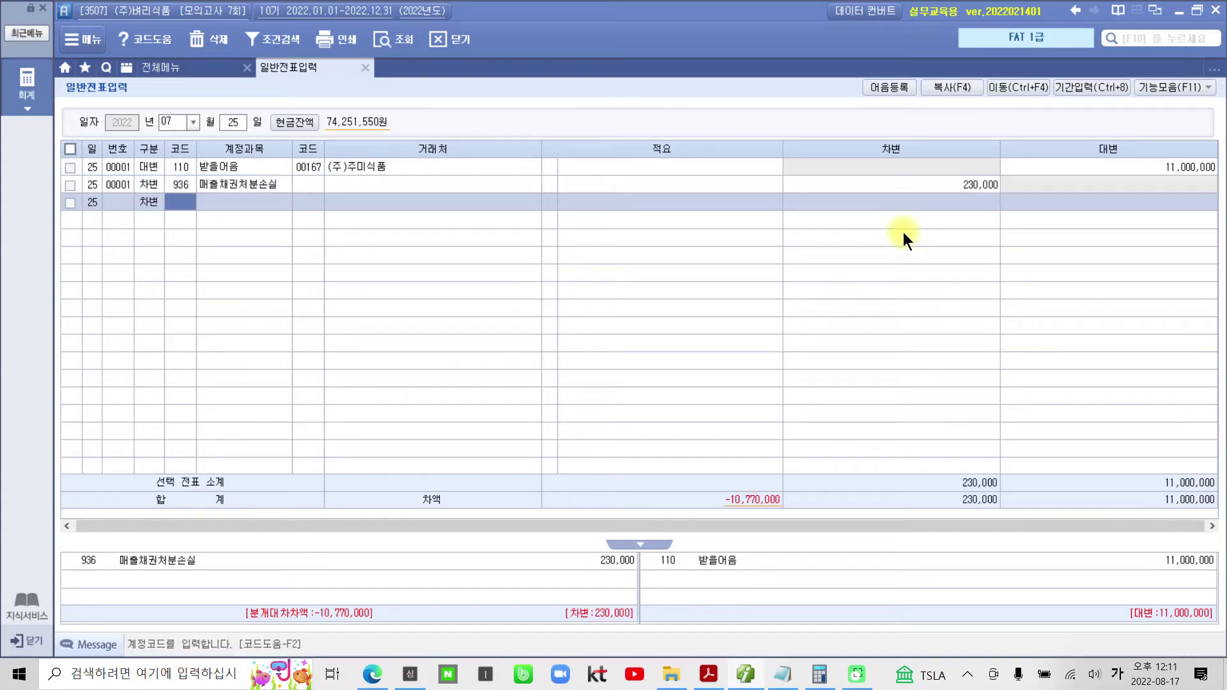
{"action": "type", "text": "101"}
{"action": "key", "text": "Return"}
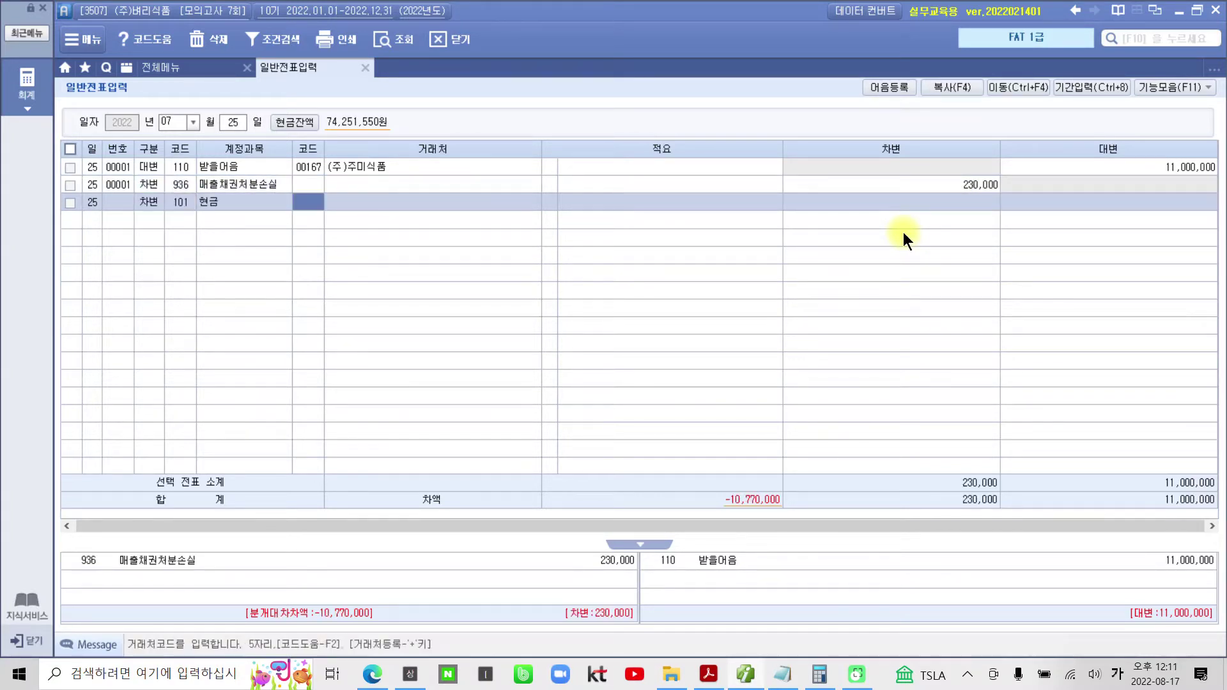
{"action": "key", "text": "Return"}
{"action": "key", "text": "Return"}
{"action": "key", "text": "Return"}
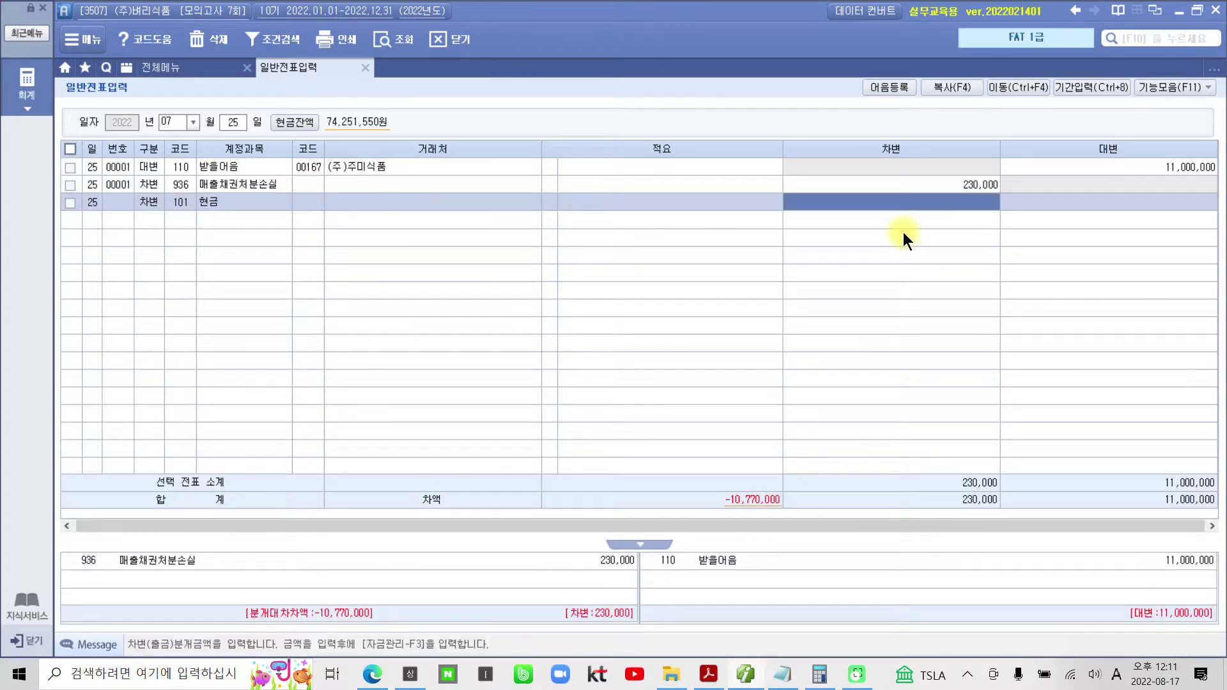
{"action": "type", "text": "10,77"}
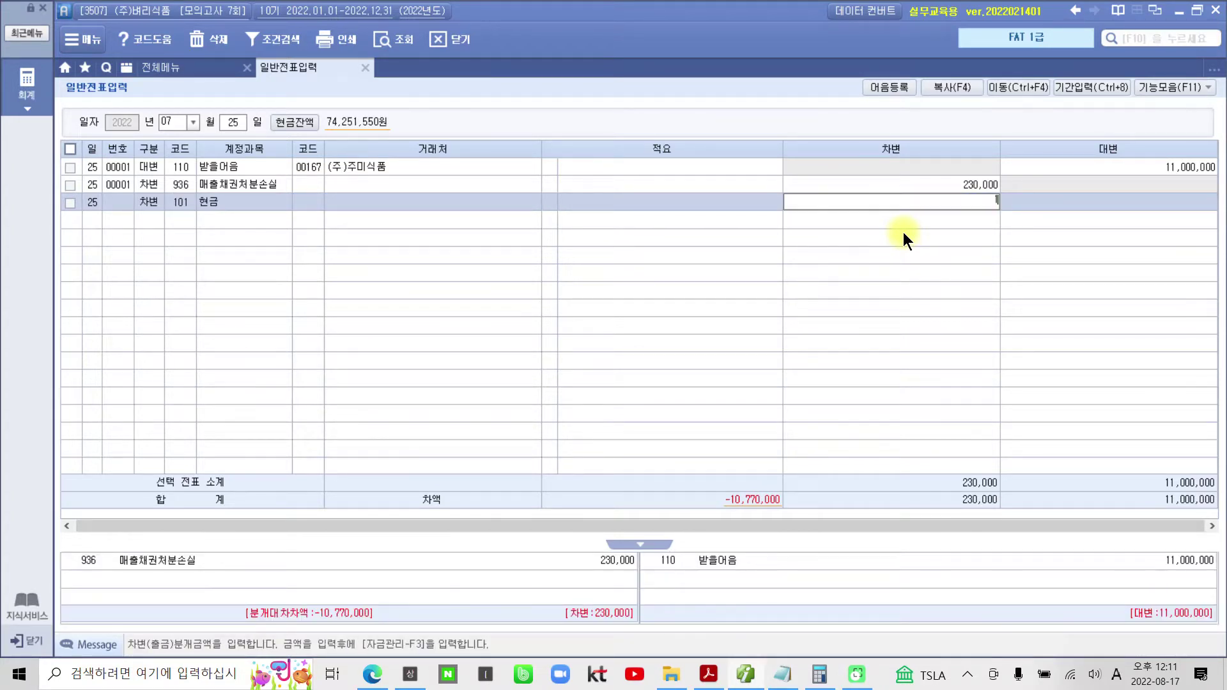
{"action": "type", "text": "0,000"}
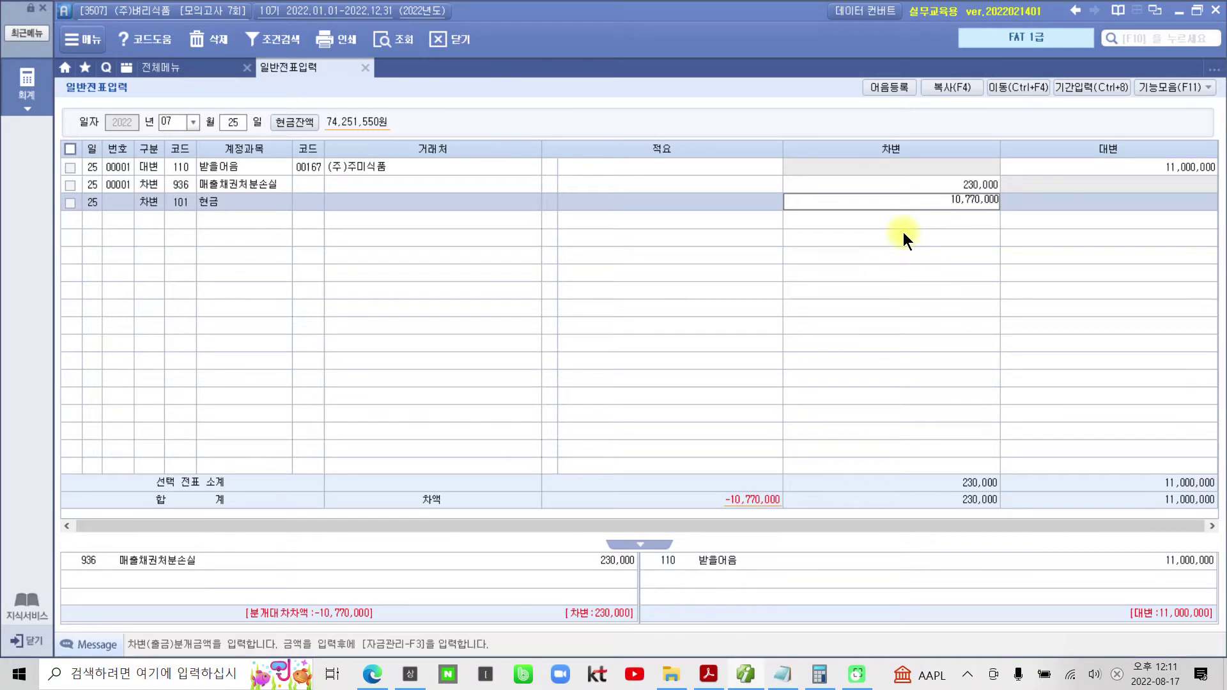
{"action": "key", "text": "Return"}
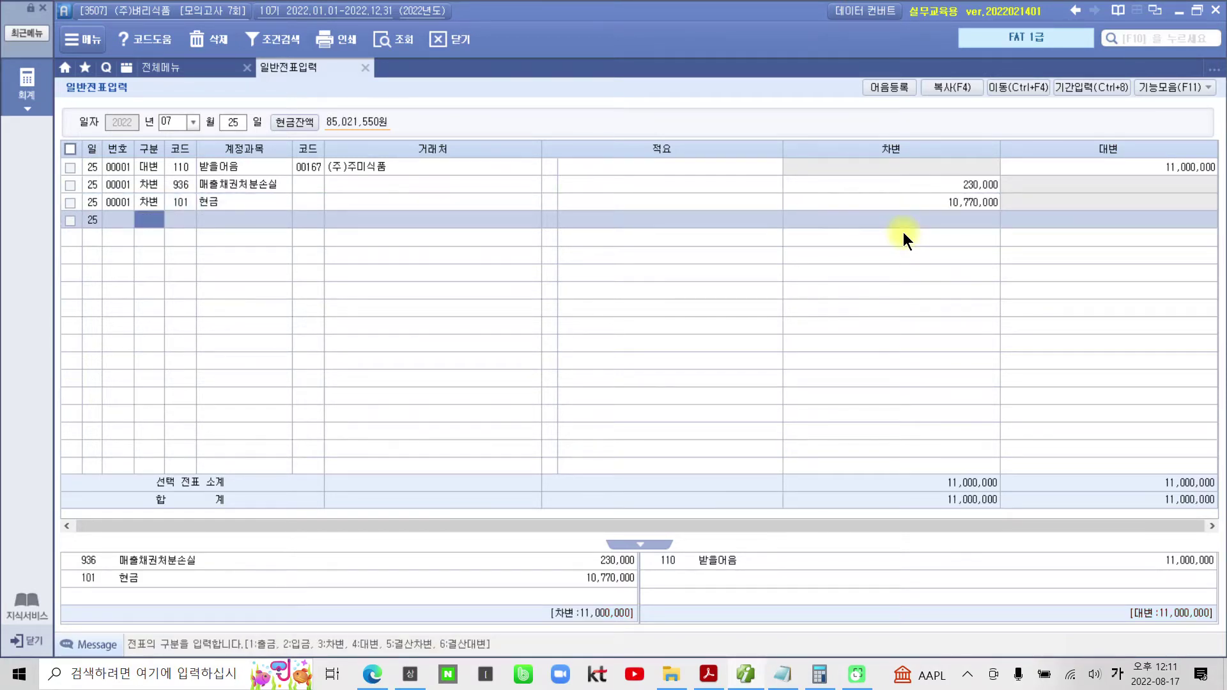
- Open the 받을어음 line's note details and select the (주)주미식품 note
{"action": "left_click", "coordinate": [248, 187]}
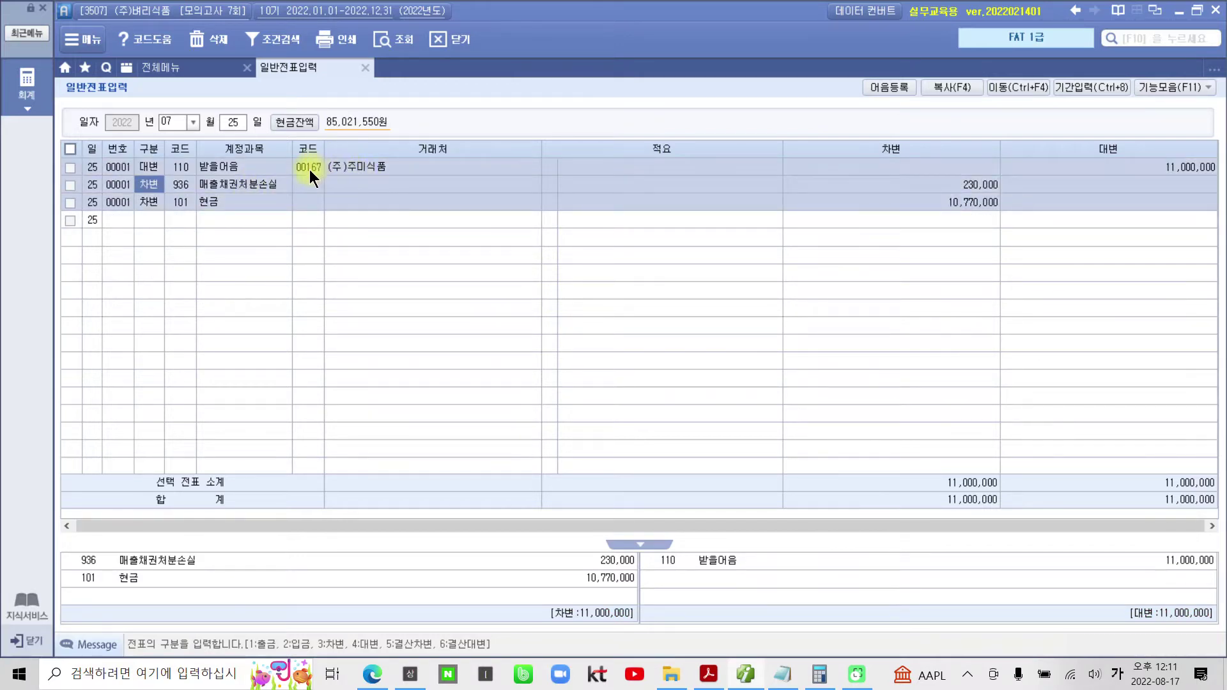
{"action": "left_click", "coordinate": [221, 167]}
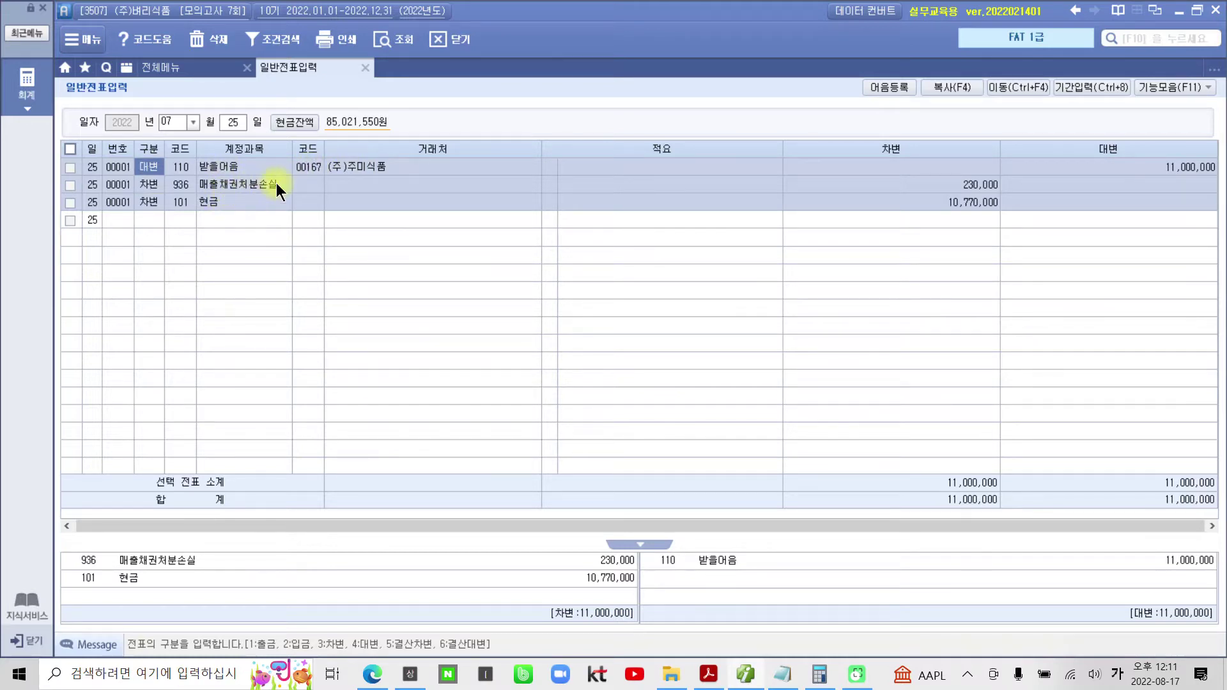
{"action": "left_click", "coordinate": [300, 207]}
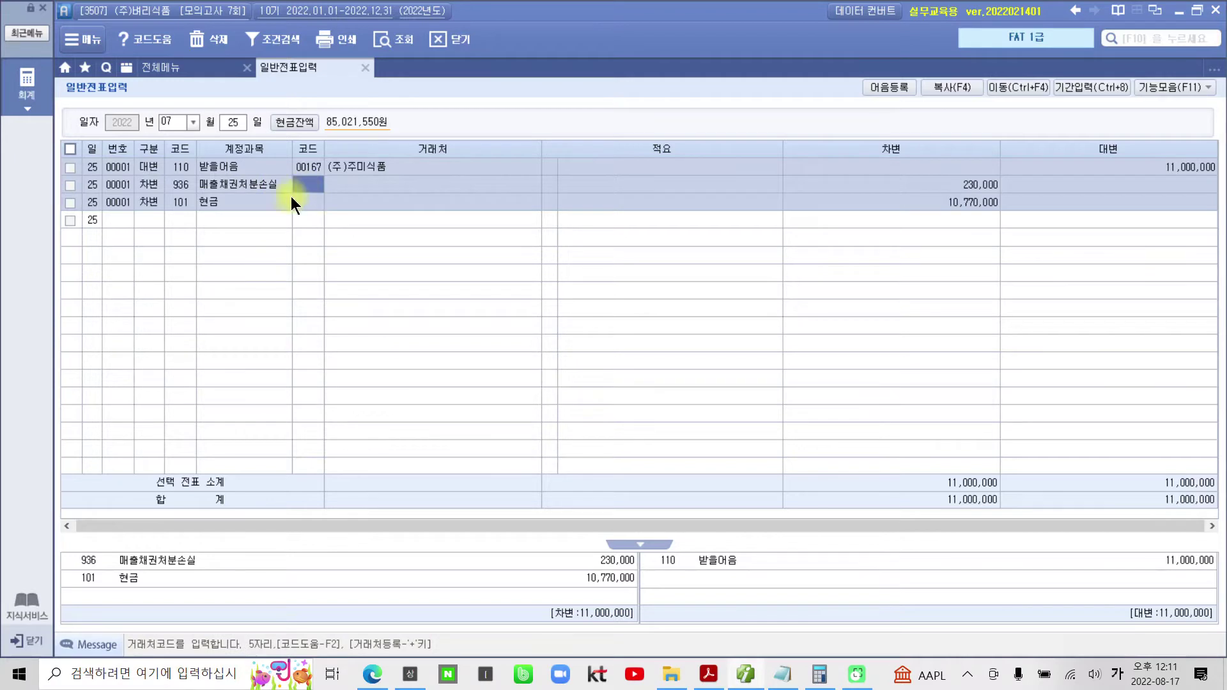
{"action": "left_click", "coordinate": [213, 169]}
{"action": "key", "text": "Return"}
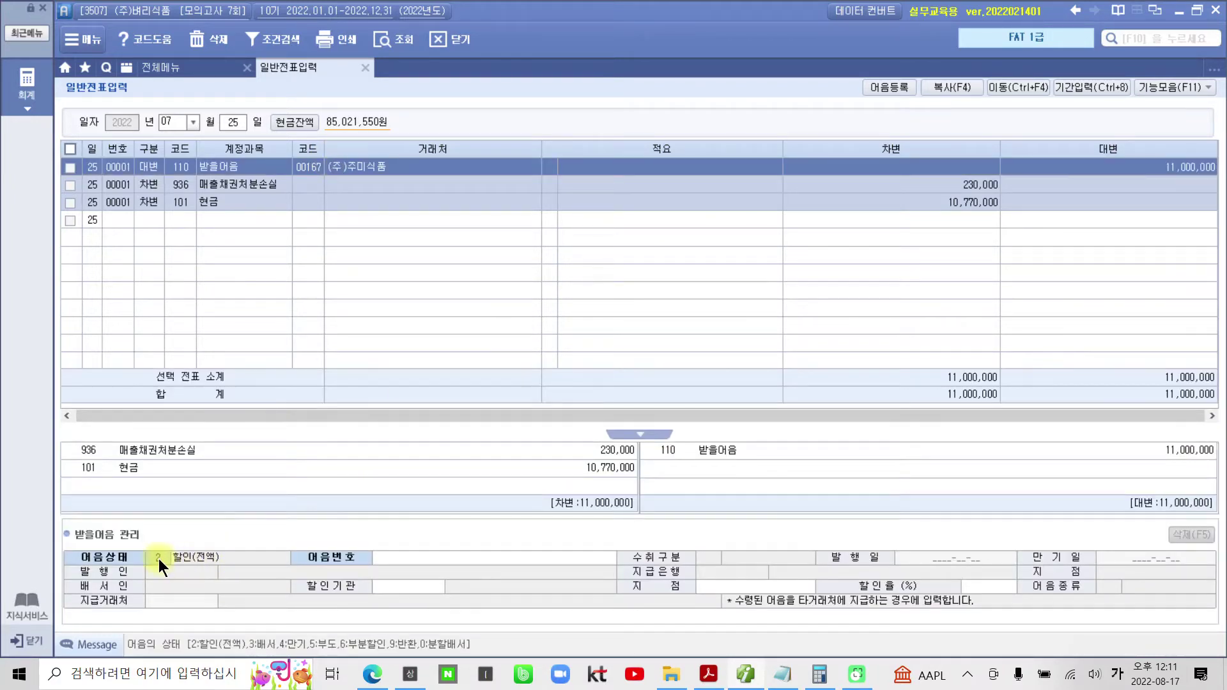
{"action": "left_click", "coordinate": [447, 556]}
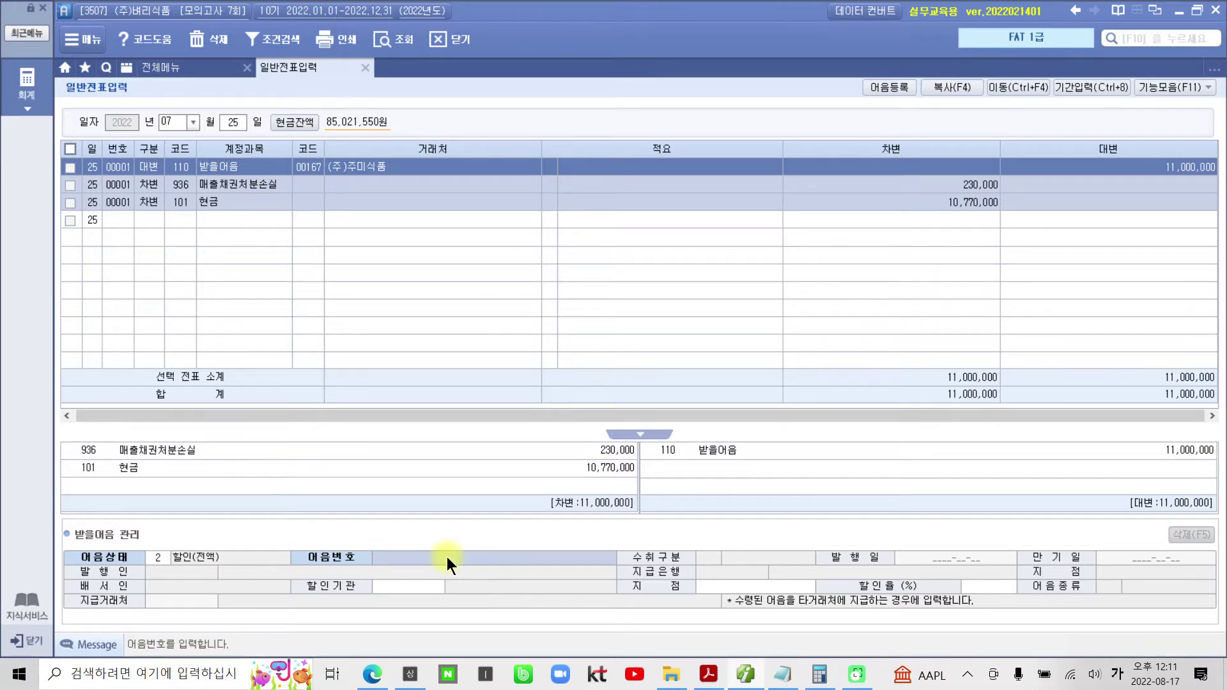
{"action": "key", "text": "F2"}
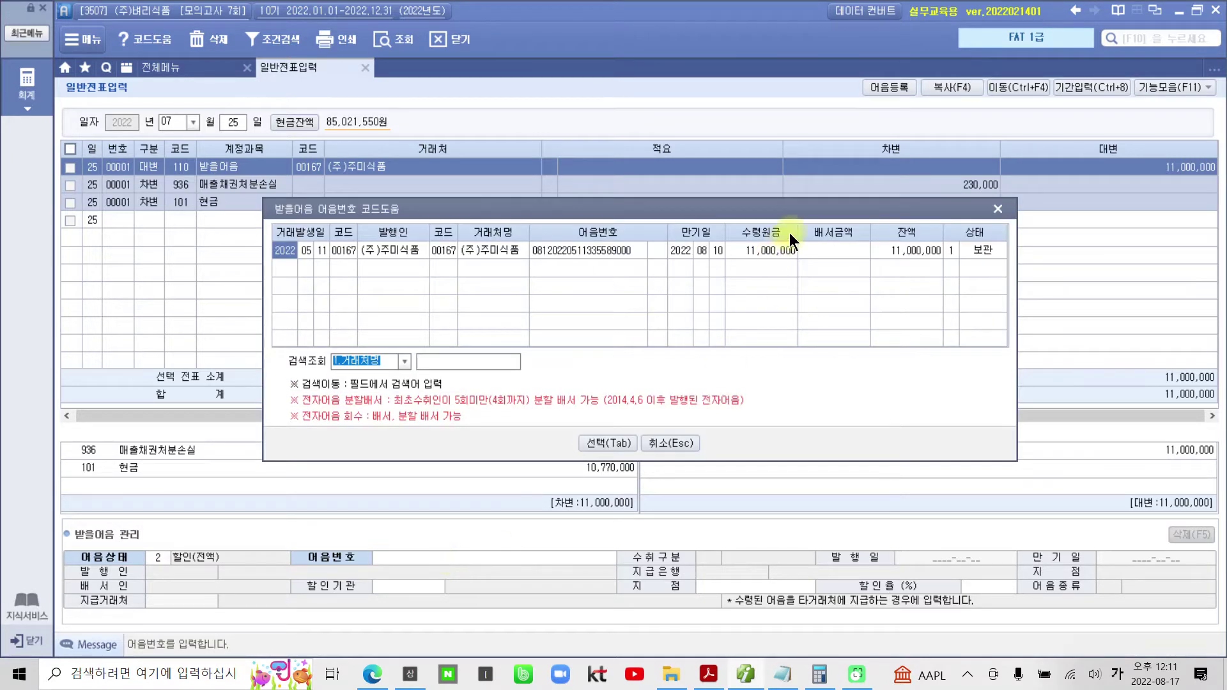
{"action": "left_click", "coordinate": [626, 447]}
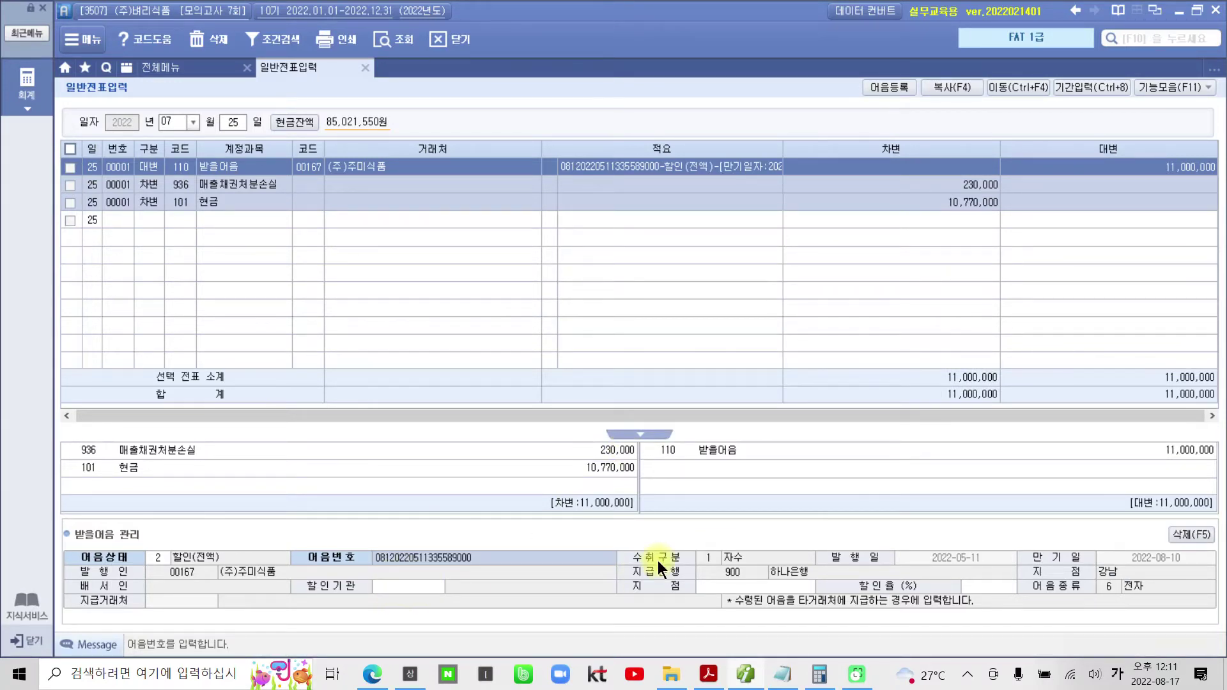
- Set the discounting bank to 98001 하나은행(보통), 서대문 branch, leaving the discount rate blank
{"action": "key", "text": "Return"}
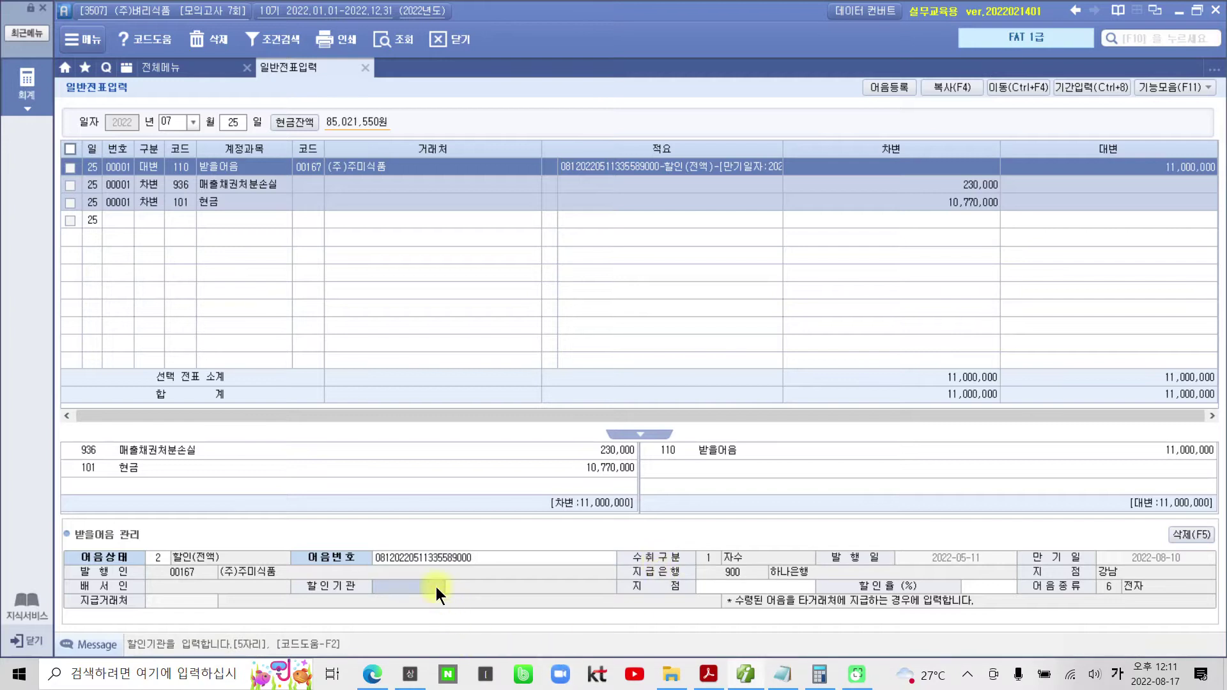
{"action": "key", "text": "F2"}
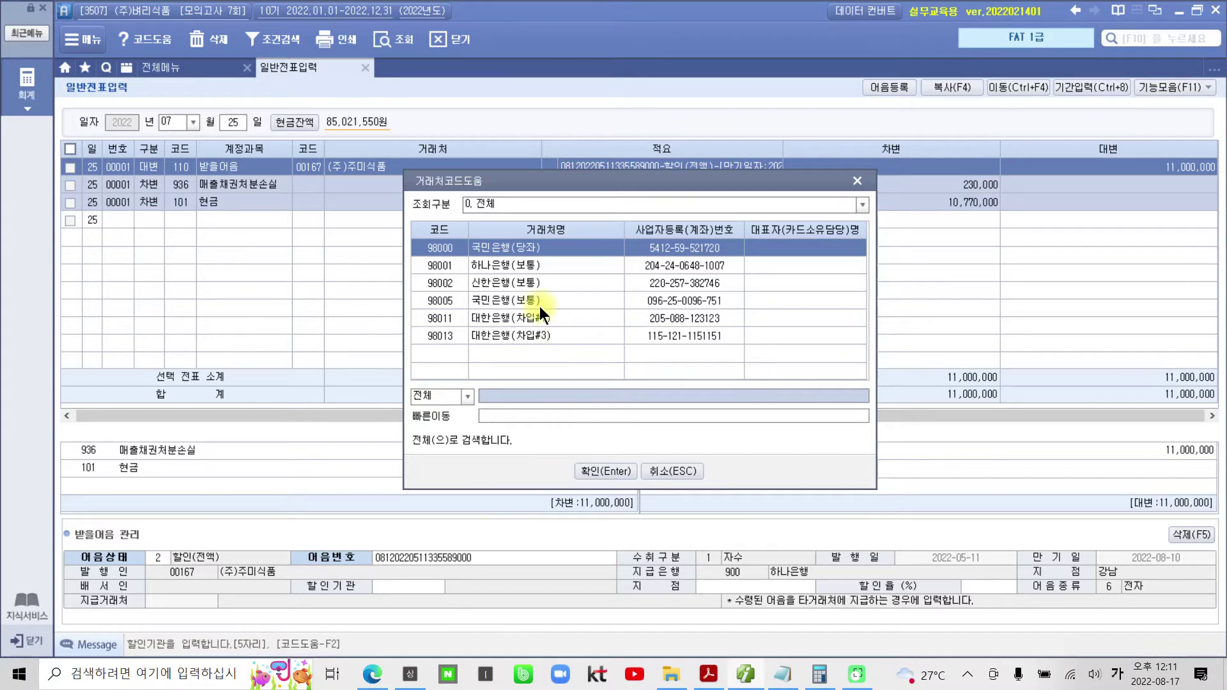
{"action": "left_click", "coordinate": [505, 263]}
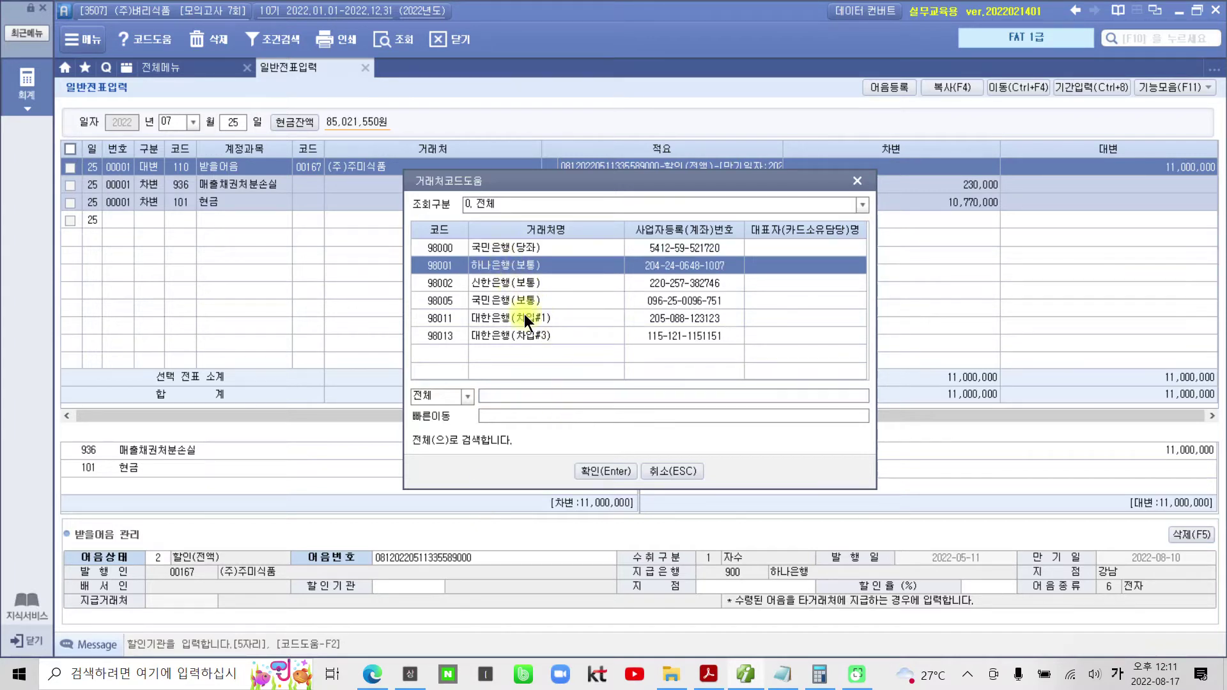
{"action": "left_click", "coordinate": [599, 470]}
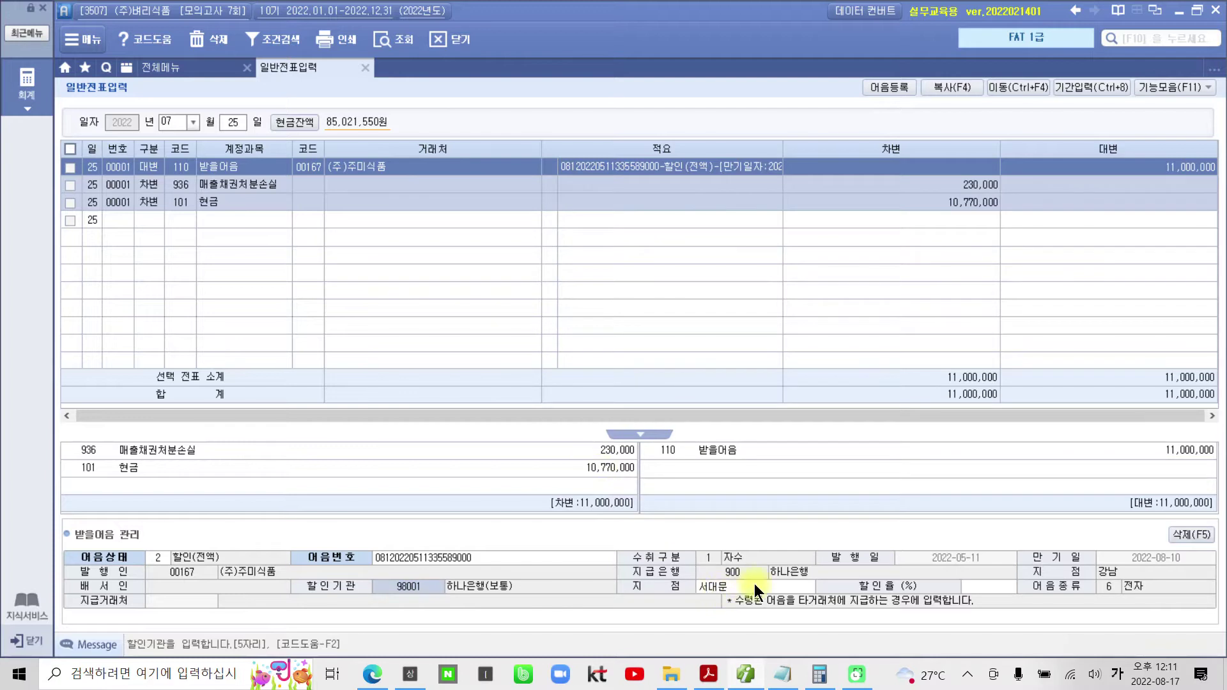
{"action": "left_click", "coordinate": [790, 582]}
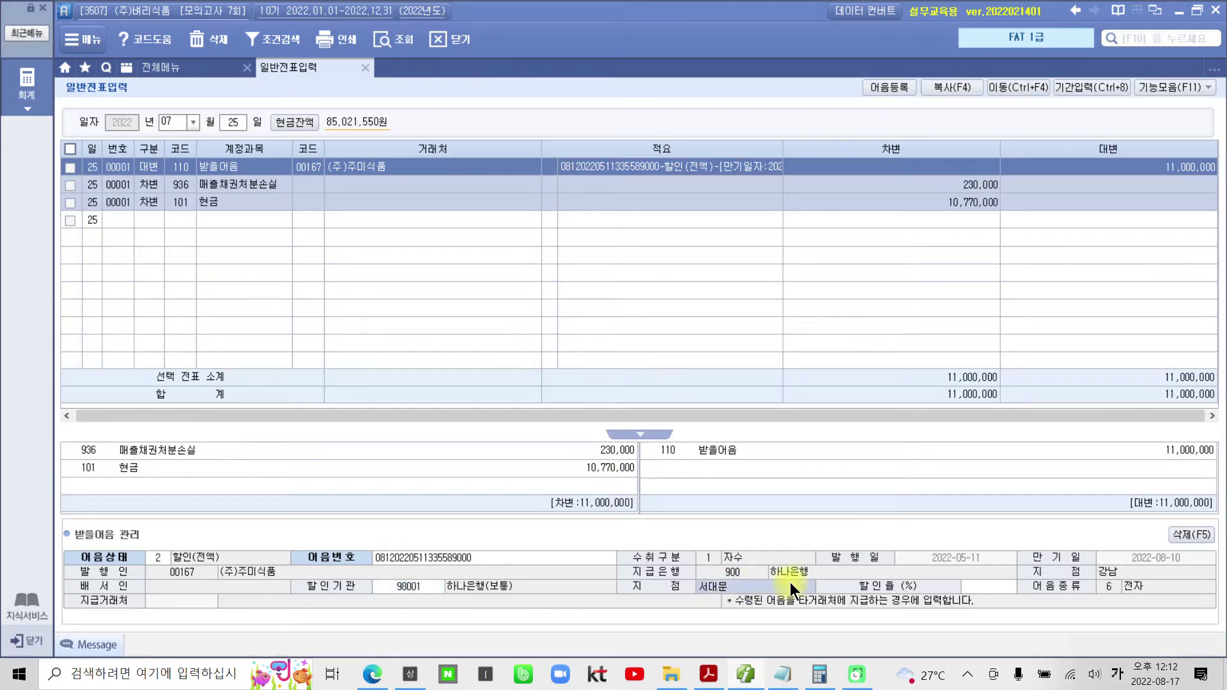
{"action": "key", "text": "Return"}
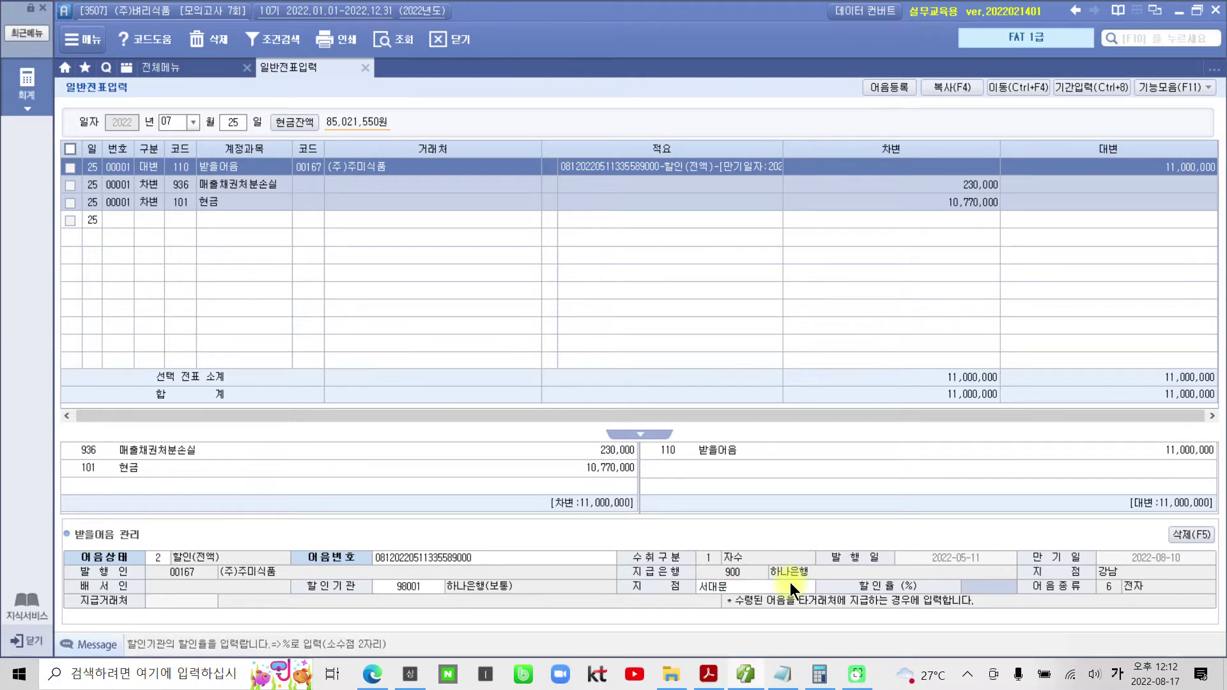
{"action": "key", "text": "Return"}
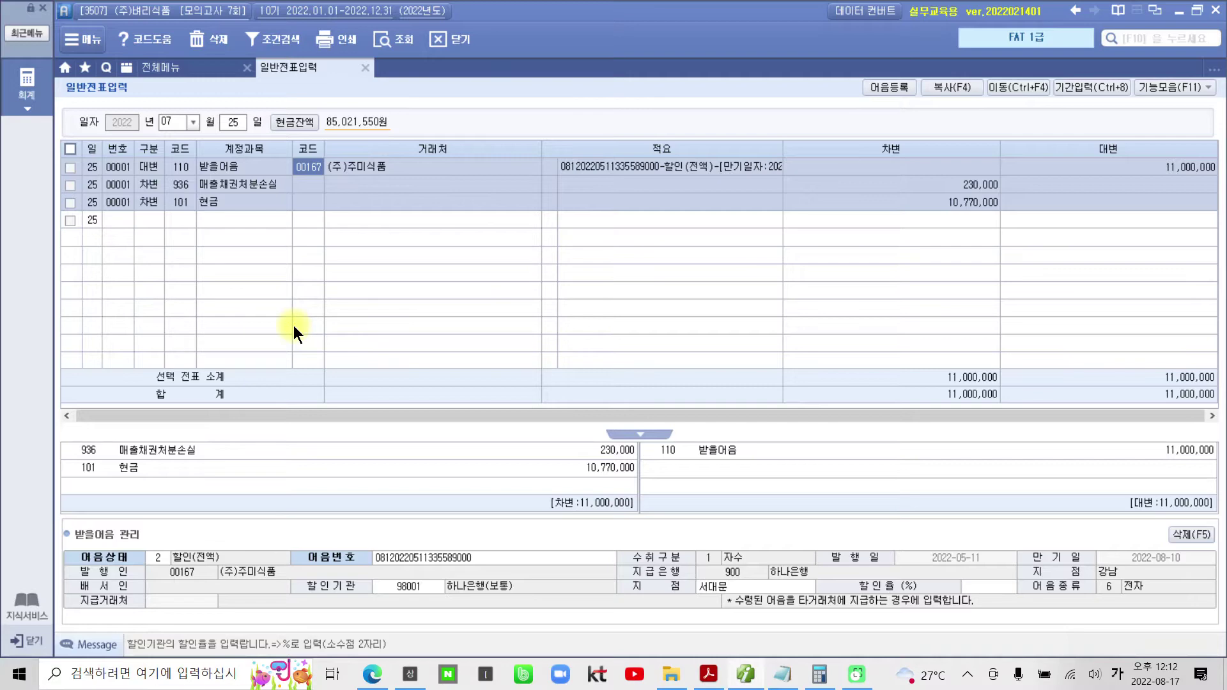
{"action": "left_click", "coordinate": [708, 674]}
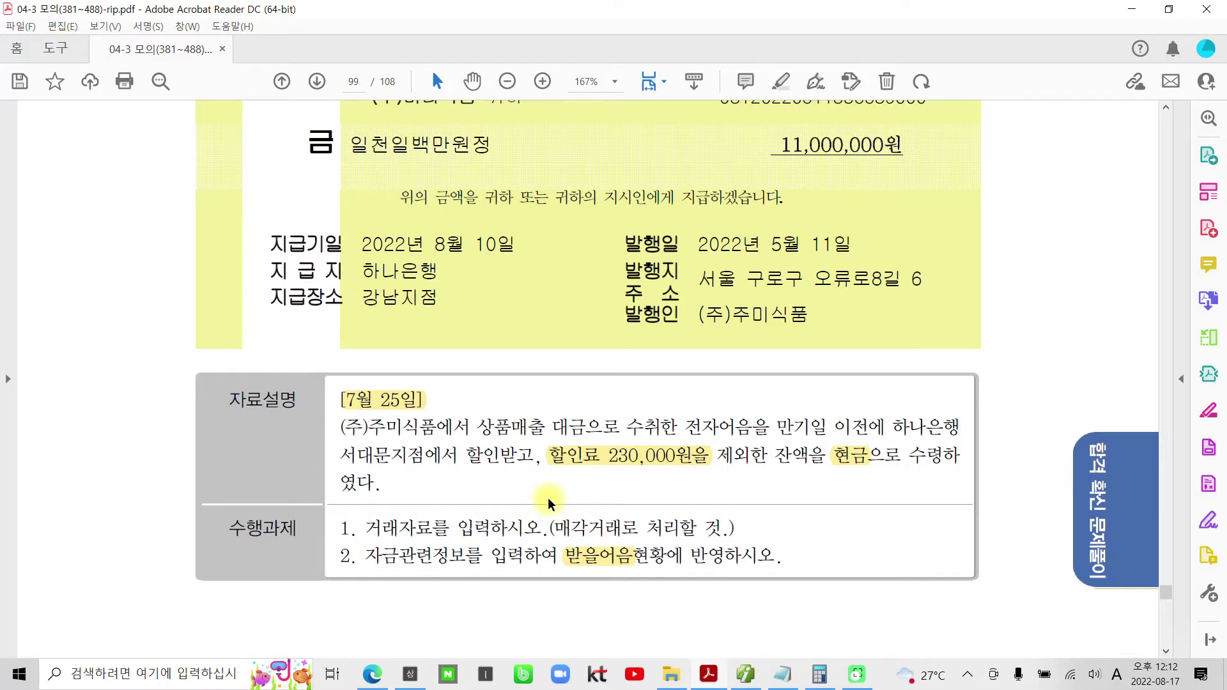
- Scroll to the August 10 question on page 100 and highlight 원천 징수한 금액이
{"action": "scroll", "coordinate": [438, 476], "scroll_direction": "down", "scroll_amount": 6}
{"action": "scroll", "coordinate": [421, 441], "scroll_direction": "down", "scroll_amount": 8}
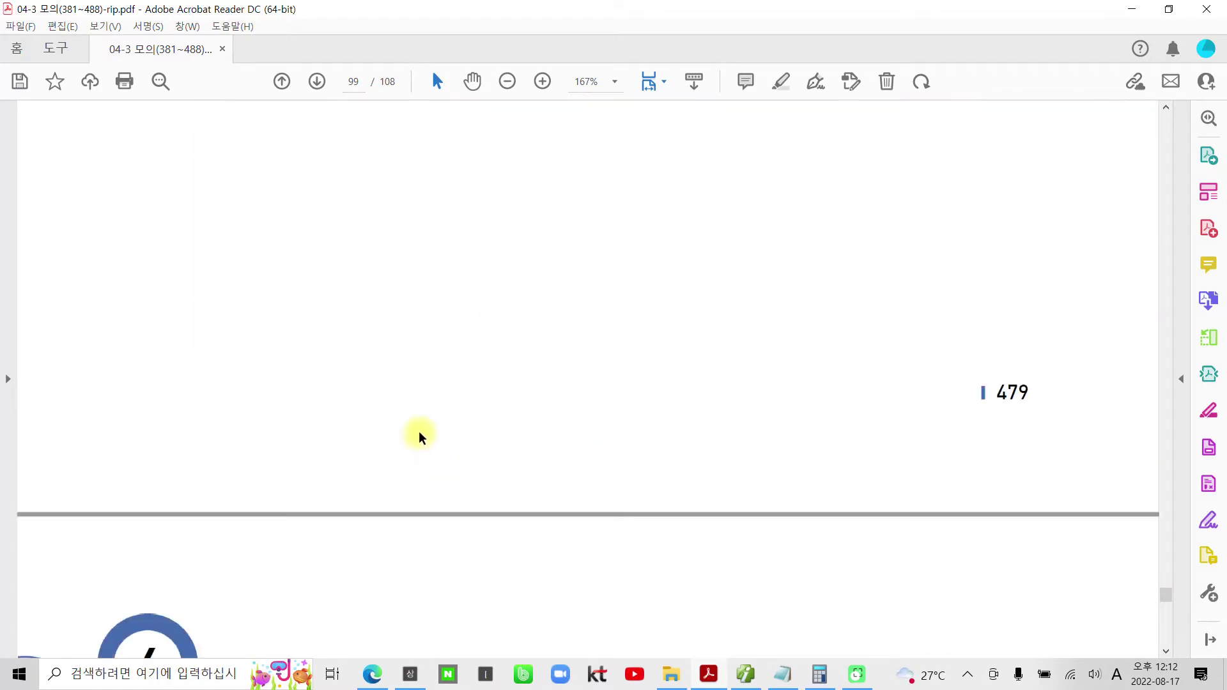
{"action": "scroll", "coordinate": [421, 441], "scroll_direction": "down", "scroll_amount": 8}
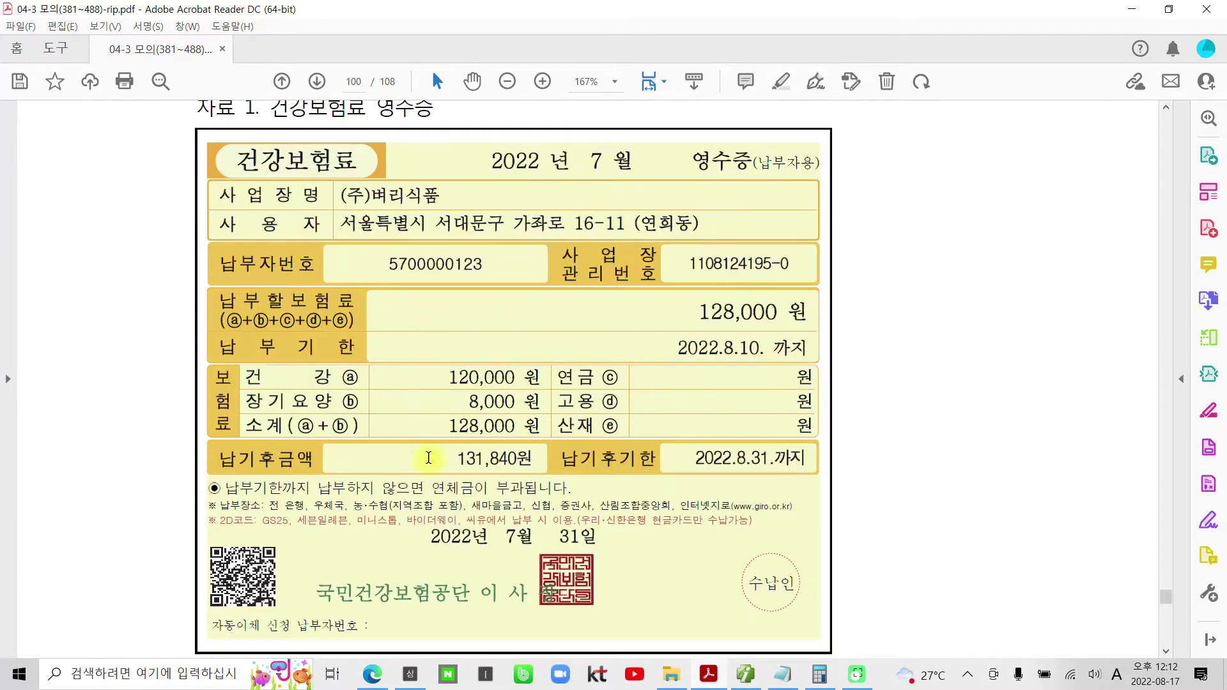
{"action": "scroll", "coordinate": [429, 452], "scroll_direction": "down", "scroll_amount": 3}
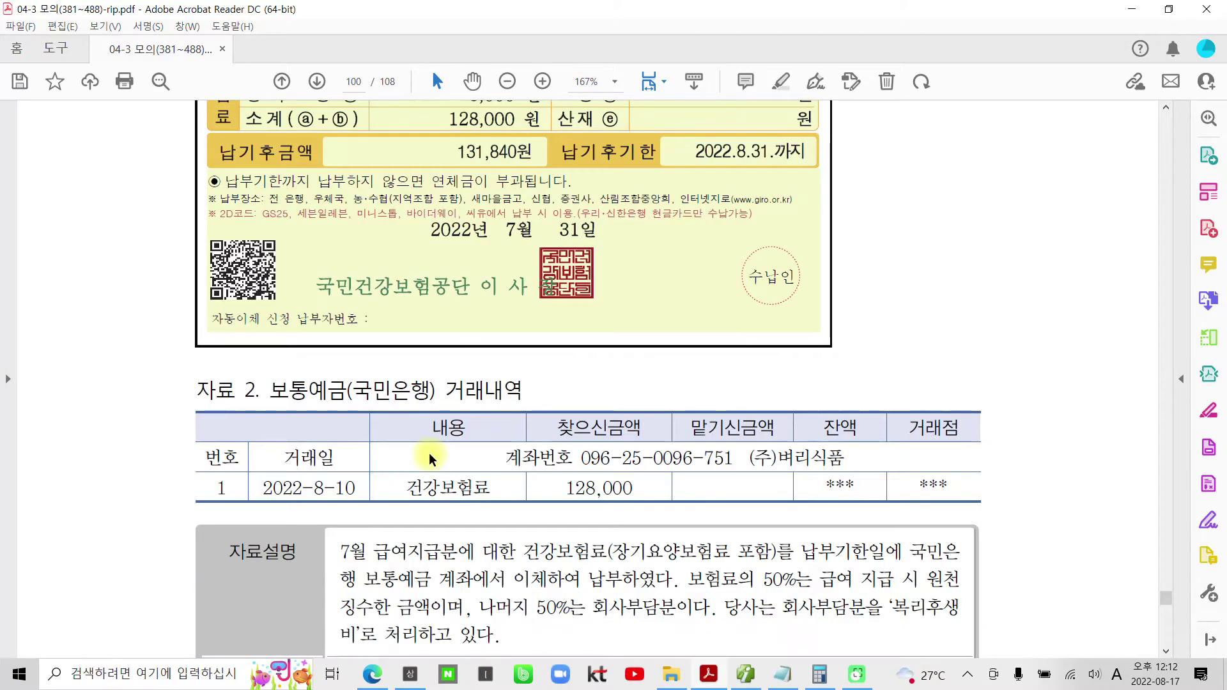
{"action": "scroll", "coordinate": [311, 453], "scroll_direction": "down", "scroll_amount": 1}
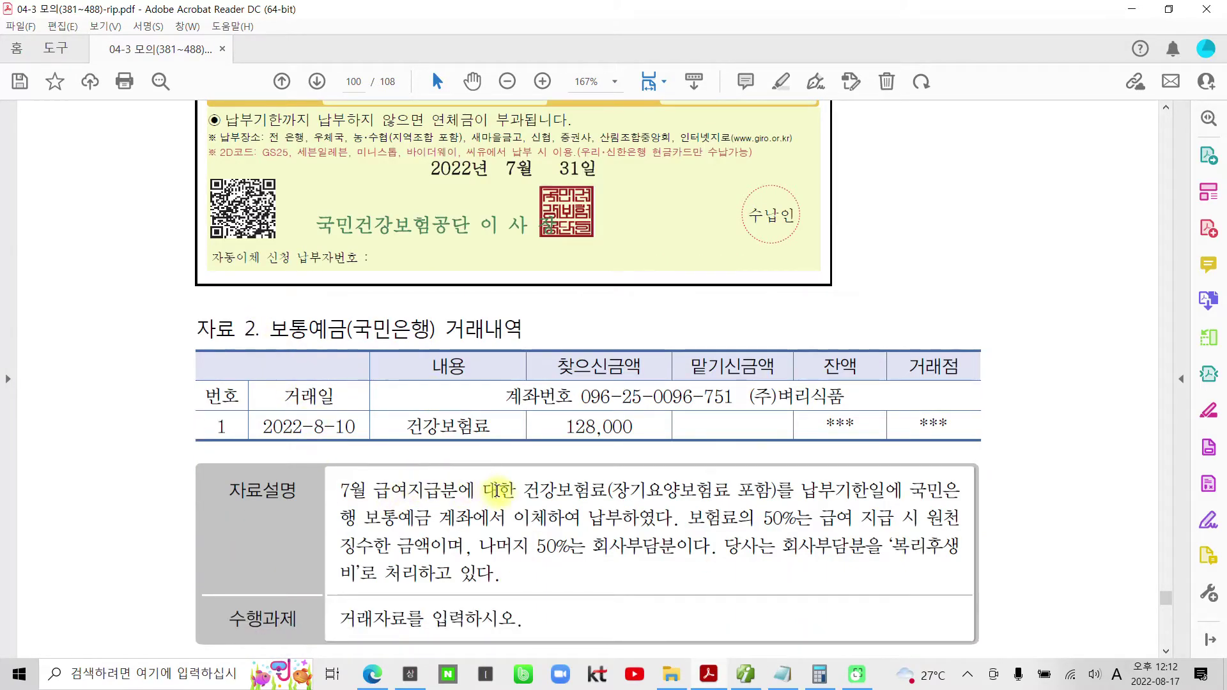
{"action": "scroll", "coordinate": [543, 486], "scroll_direction": "down", "scroll_amount": 1}
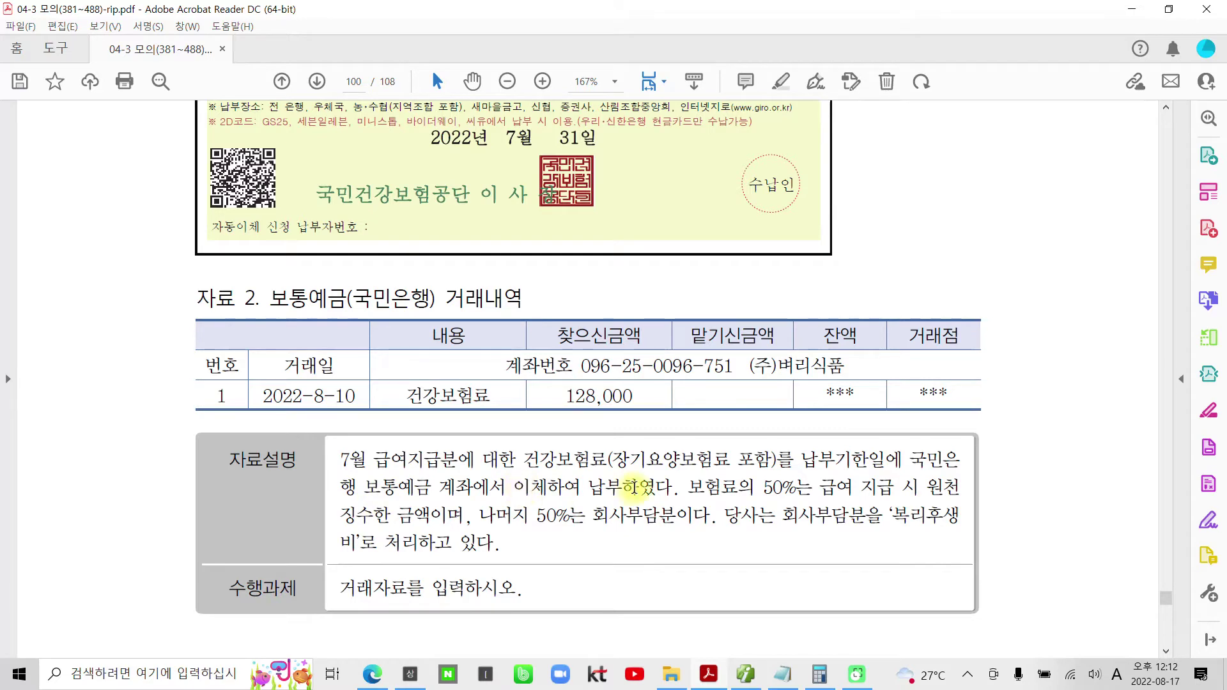
{"action": "left_click_drag", "start_coordinate": [685, 490], "coordinate": [793, 492]}
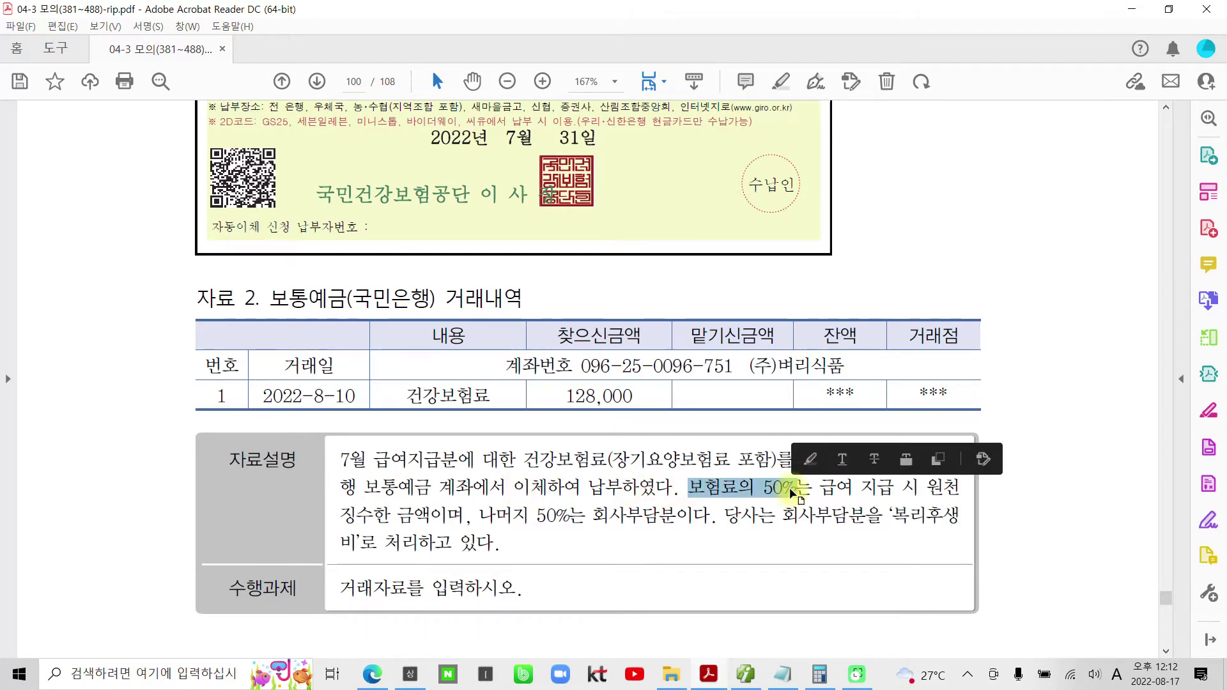
{"action": "left_click", "coordinate": [934, 489]}
{"action": "left_click_drag", "start_coordinate": [934, 489], "coordinate": [442, 515]}
{"action": "right_click", "coordinate": [443, 513]}
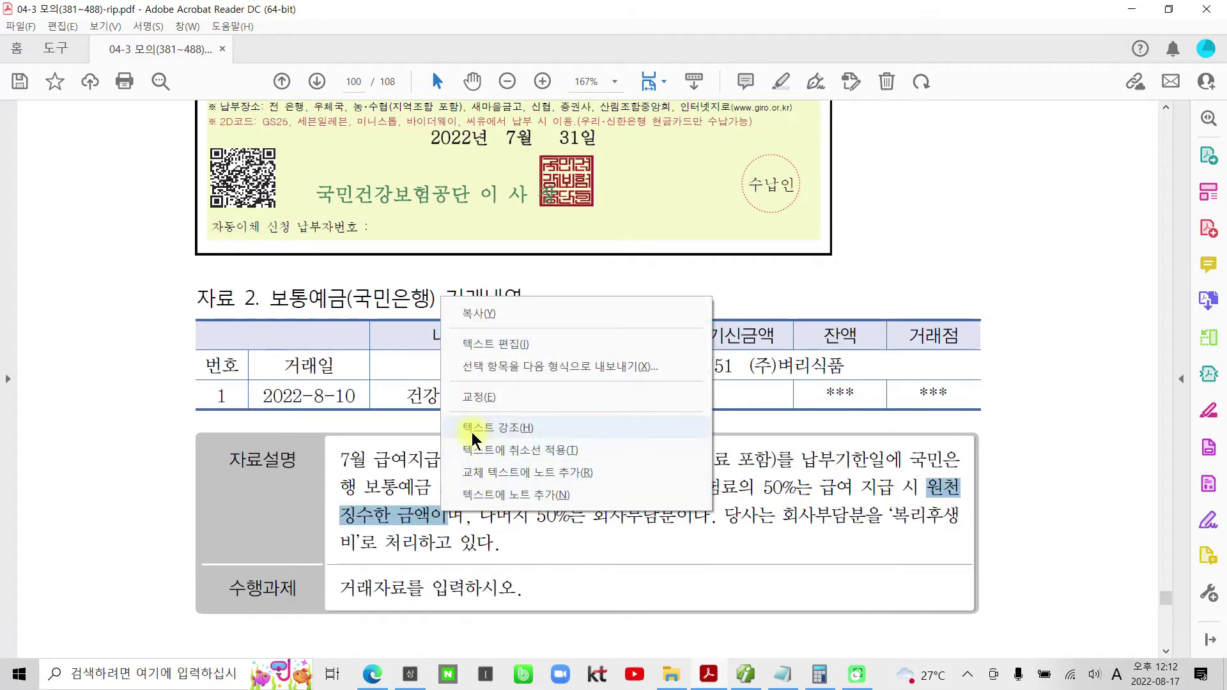
{"action": "left_click", "coordinate": [492, 427]}
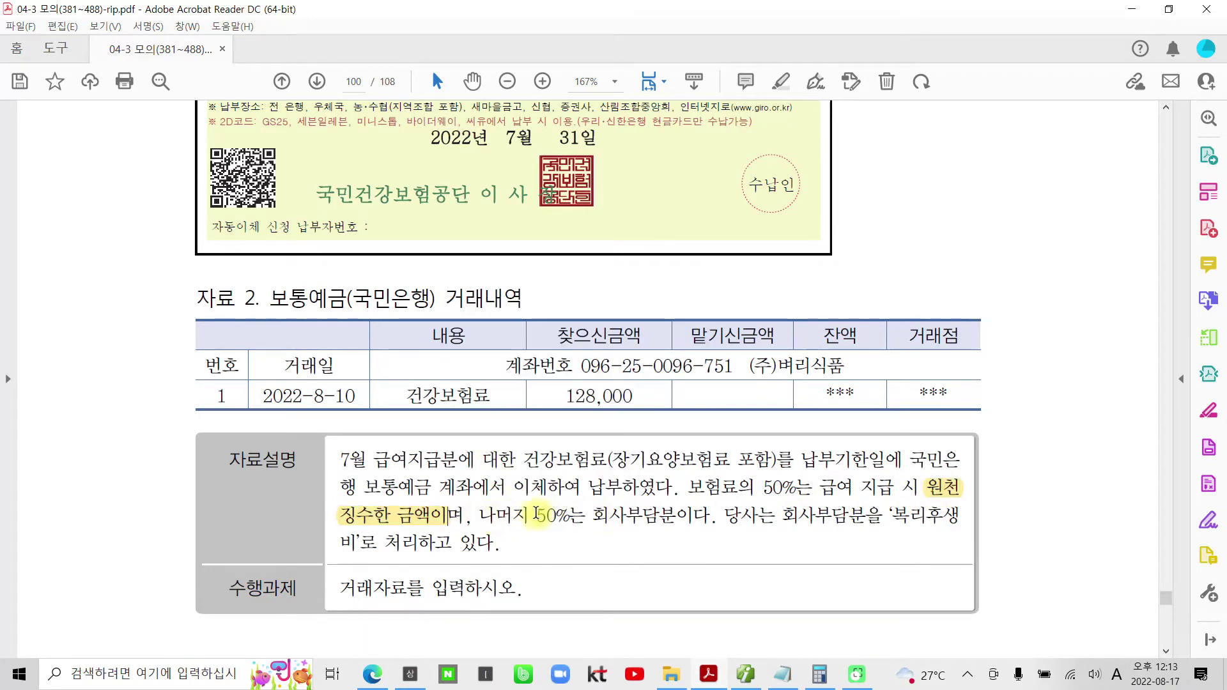
- Highlight 50%는 회사부담분이다 and 보통예금 in yellow
{"action": "left_click_drag", "start_coordinate": [536, 515], "coordinate": [709, 517]}
{"action": "right_click", "coordinate": [674, 513]}
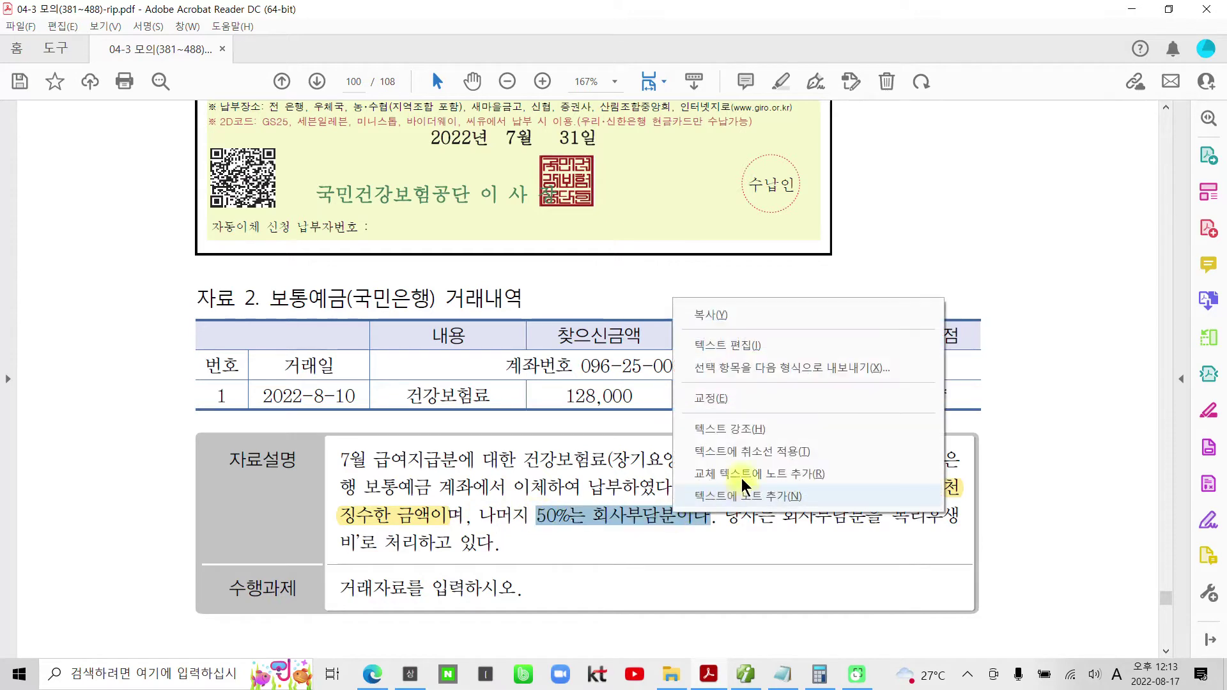
{"action": "left_click", "coordinate": [745, 429]}
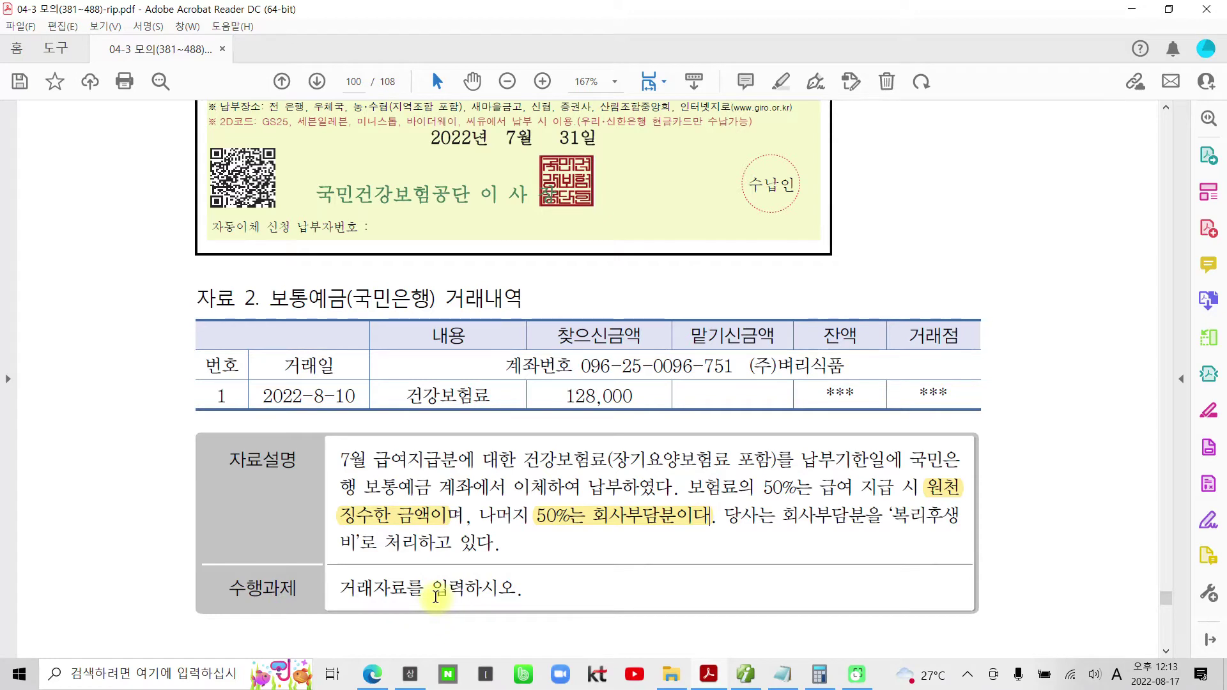
{"action": "left_click_drag", "start_coordinate": [343, 588], "coordinate": [543, 589]}
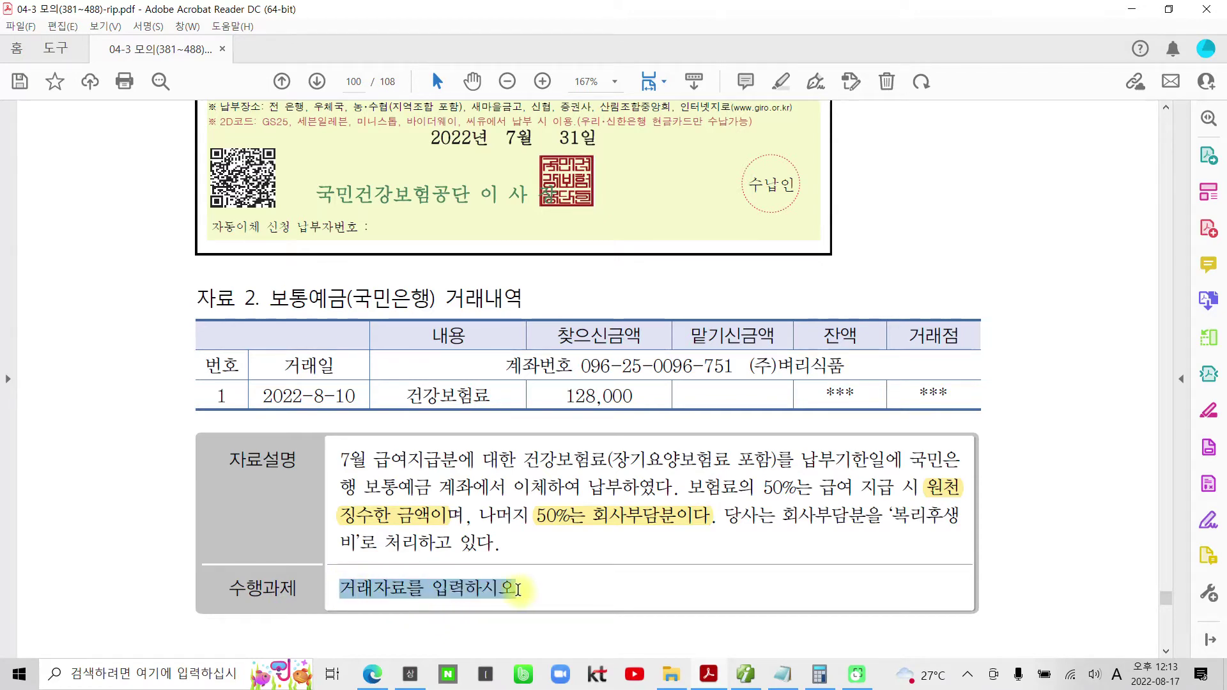
{"action": "left_click", "coordinate": [573, 501]}
{"action": "left_click_drag", "start_coordinate": [271, 297], "coordinate": [345, 299]}
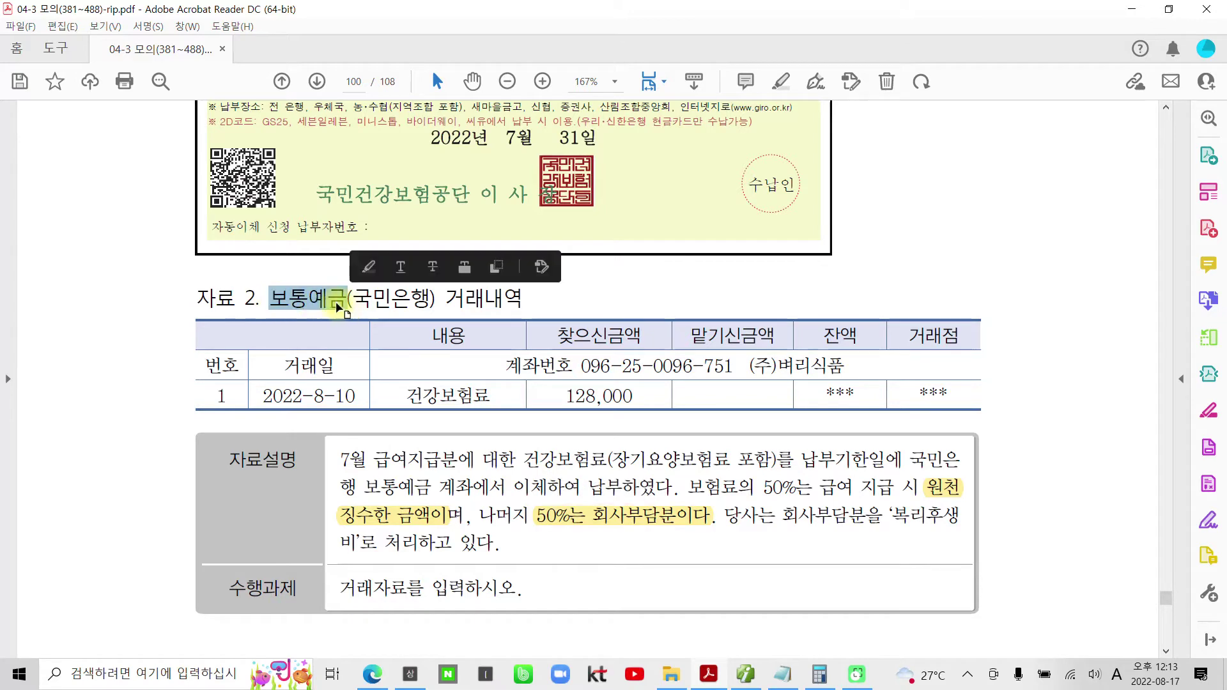
{"action": "right_click", "coordinate": [332, 306]}
{"action": "left_click", "coordinate": [437, 437]}
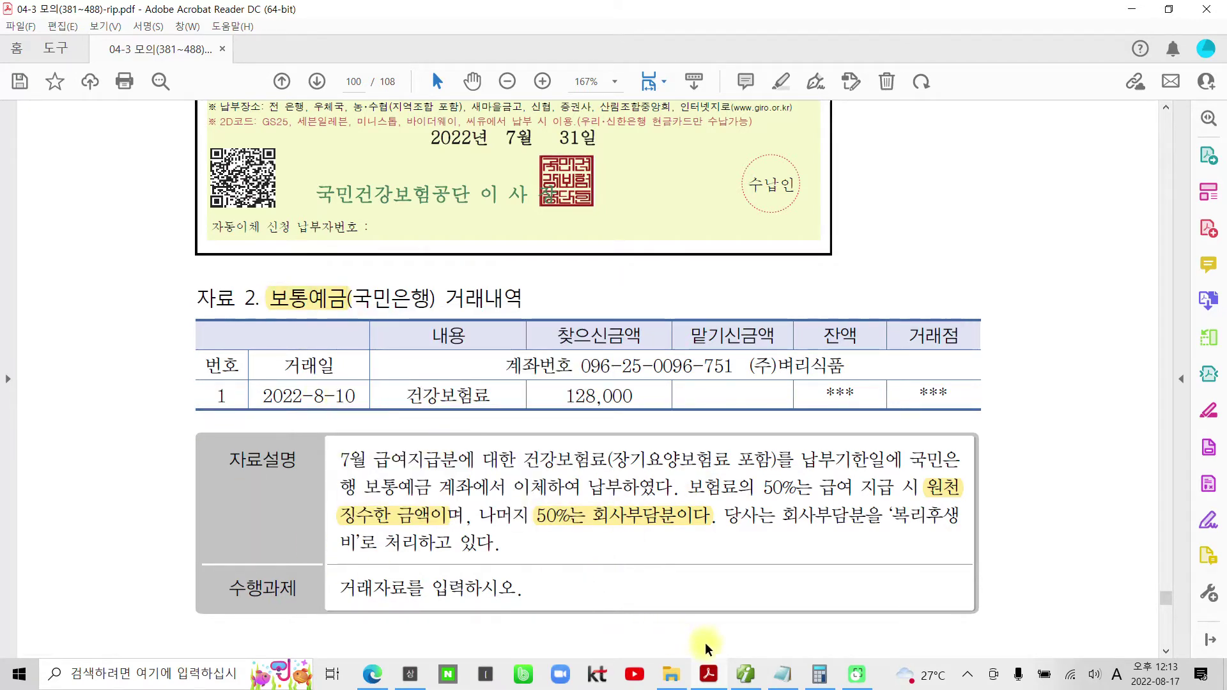
{"action": "left_click", "coordinate": [747, 675]}
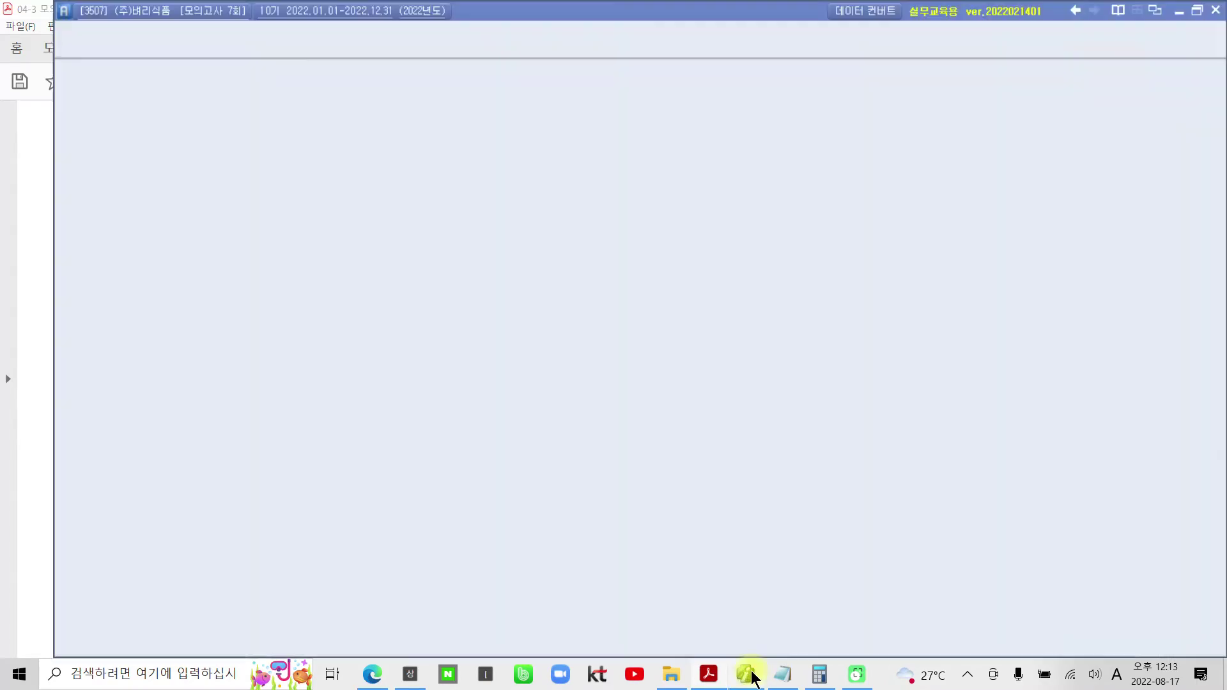
- Start an August 10 voucher with a credit line on account 103 보통예금
{"action": "left_click", "coordinate": [189, 122]}
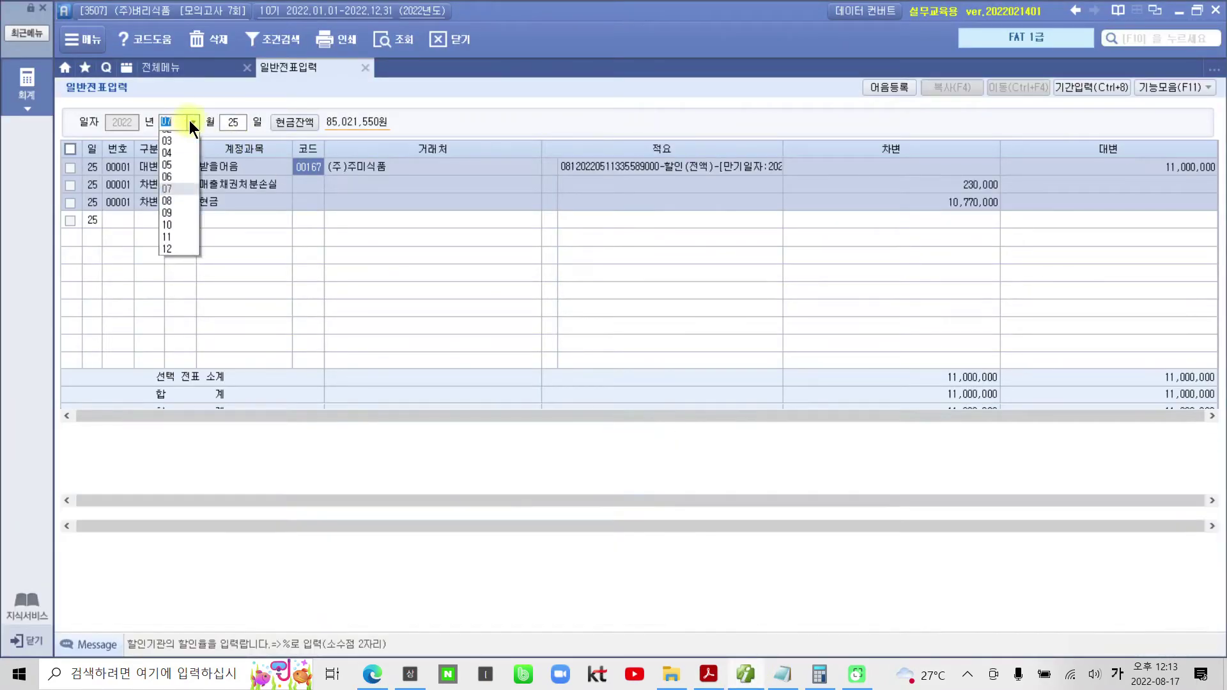
{"action": "left_click", "coordinate": [173, 217]}
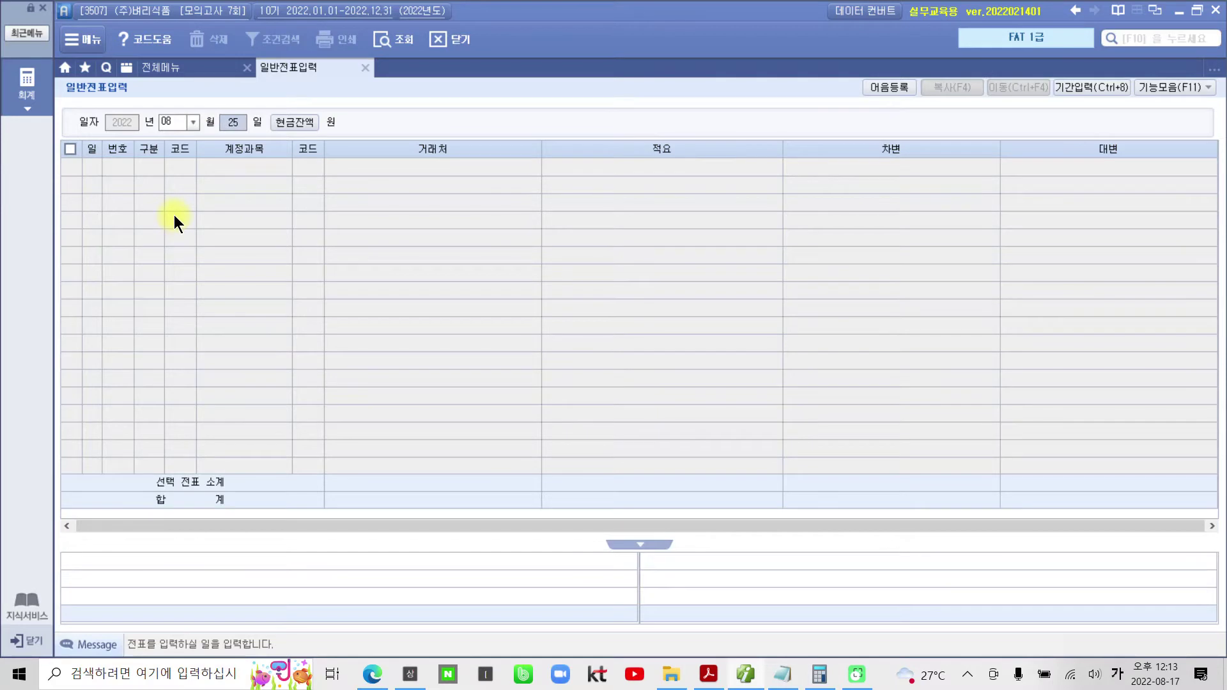
{"action": "type", "text": "10"}
{"action": "key", "text": "Return"}
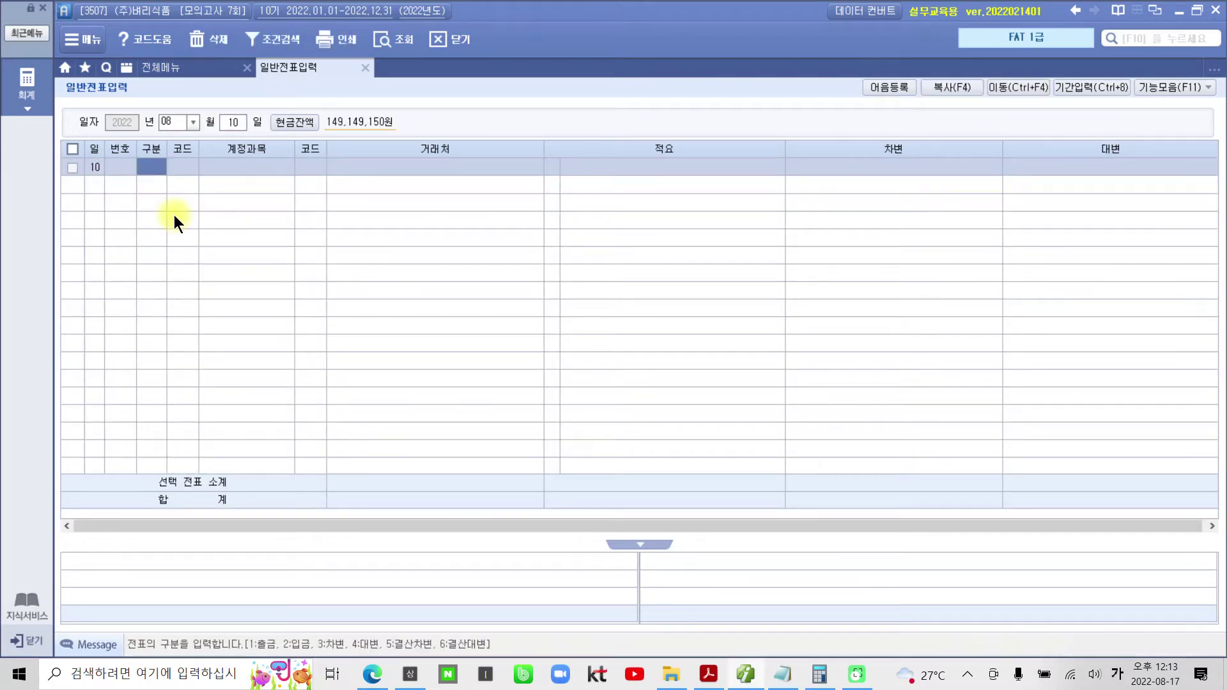
{"action": "type", "text": "4"}
{"action": "key", "text": "Return"}
{"action": "type", "text": "103"}
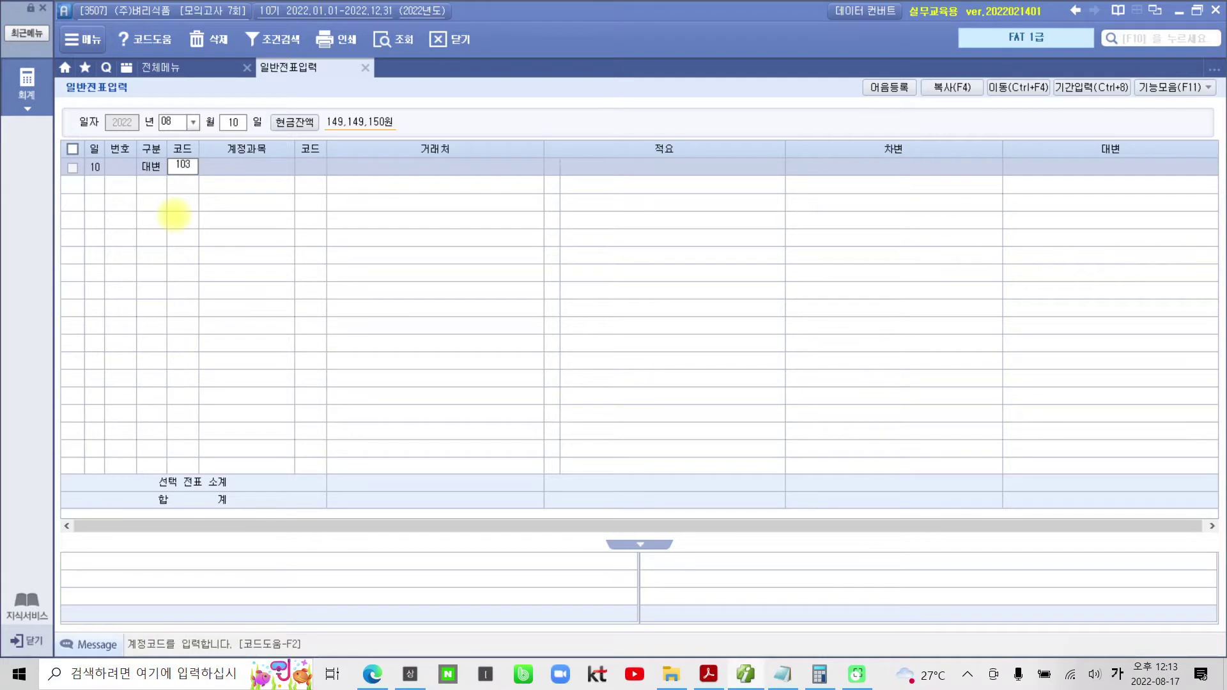
{"action": "key", "text": "Return"}
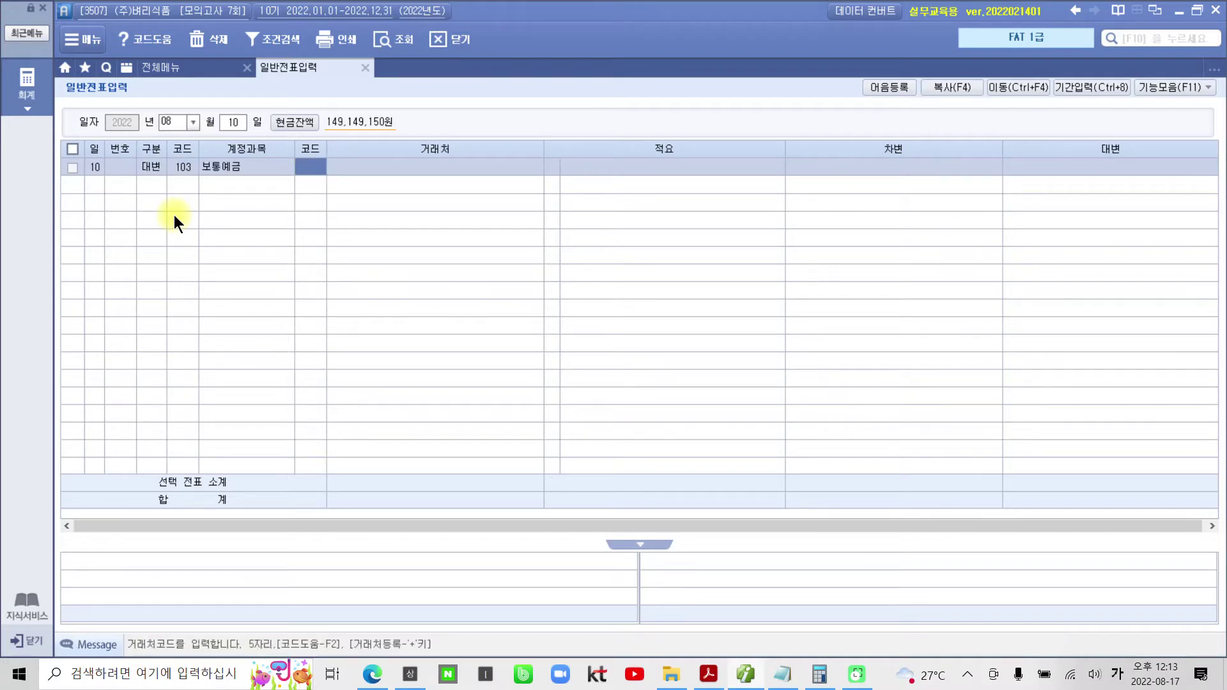
- Assign partner 98005 국민은행(보통) and a credit amount of 128,000
{"action": "type", "text": "국민"}
{"action": "key", "text": "Return"}
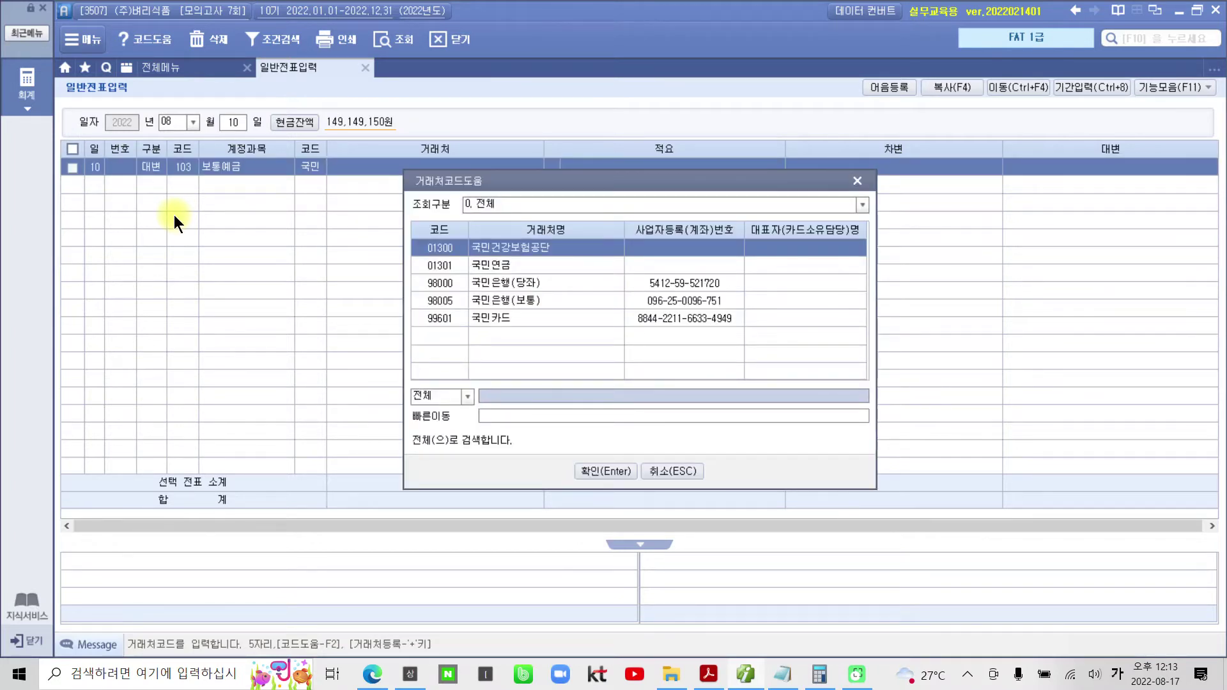
{"action": "key", "text": "Down"}
{"action": "key", "text": "Down"}
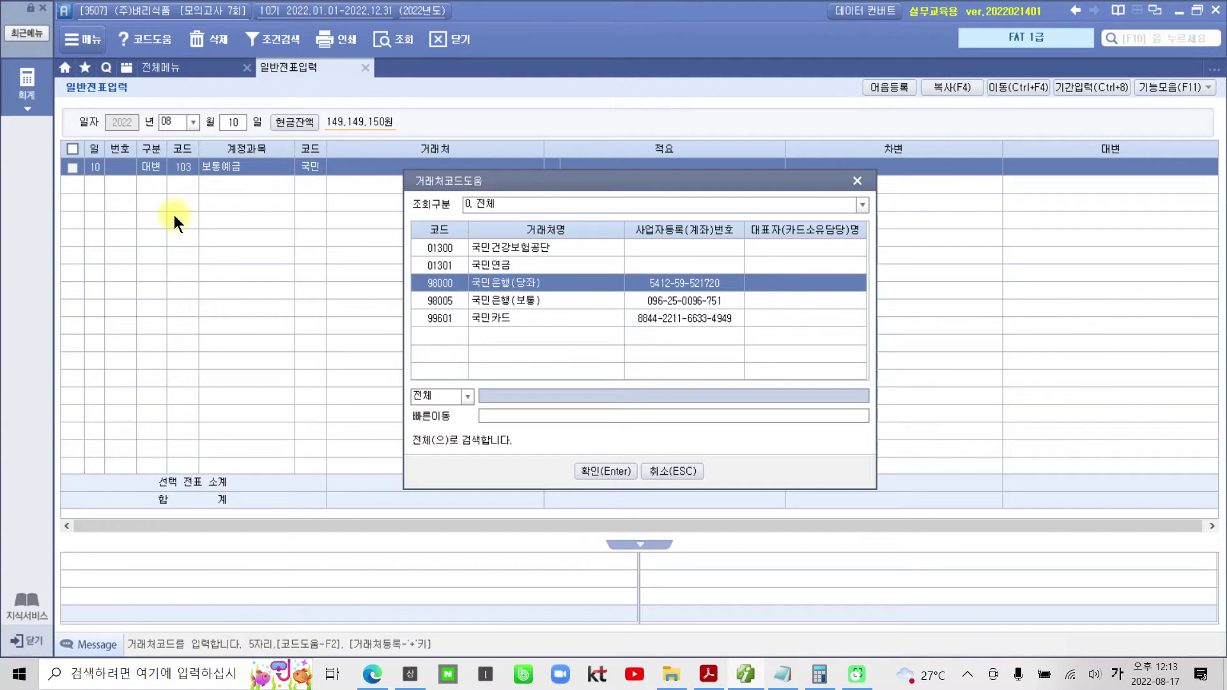
{"action": "key", "text": "Down"}
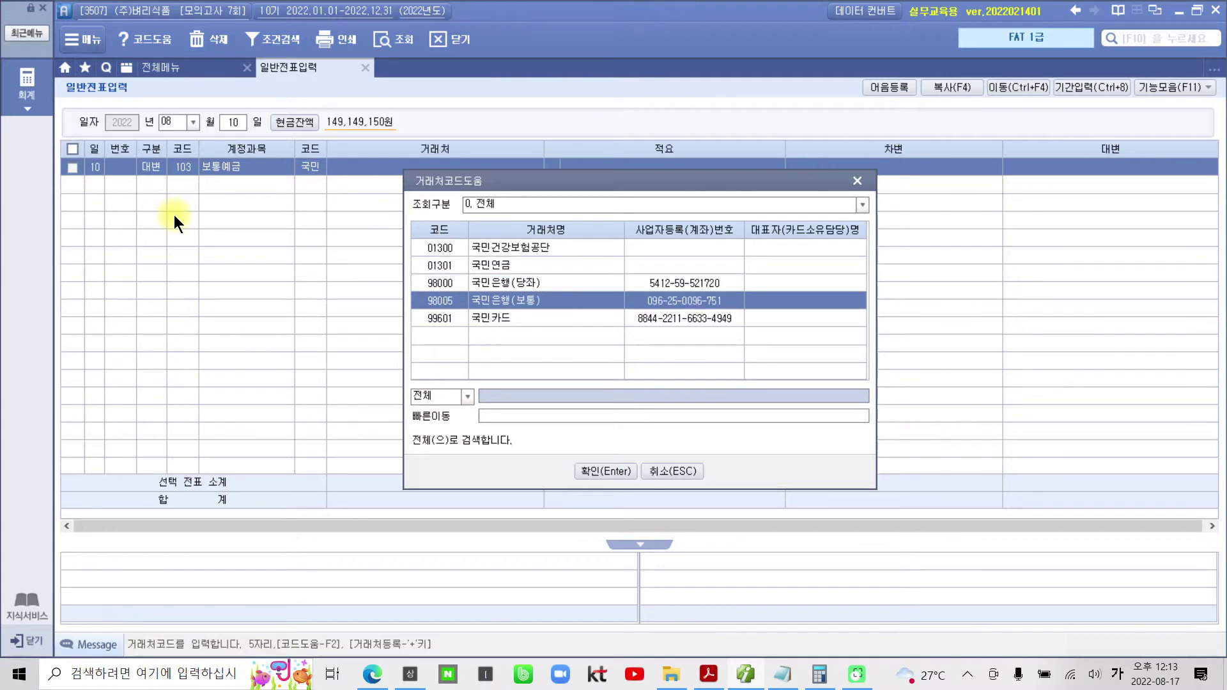
{"action": "key", "text": "Return"}
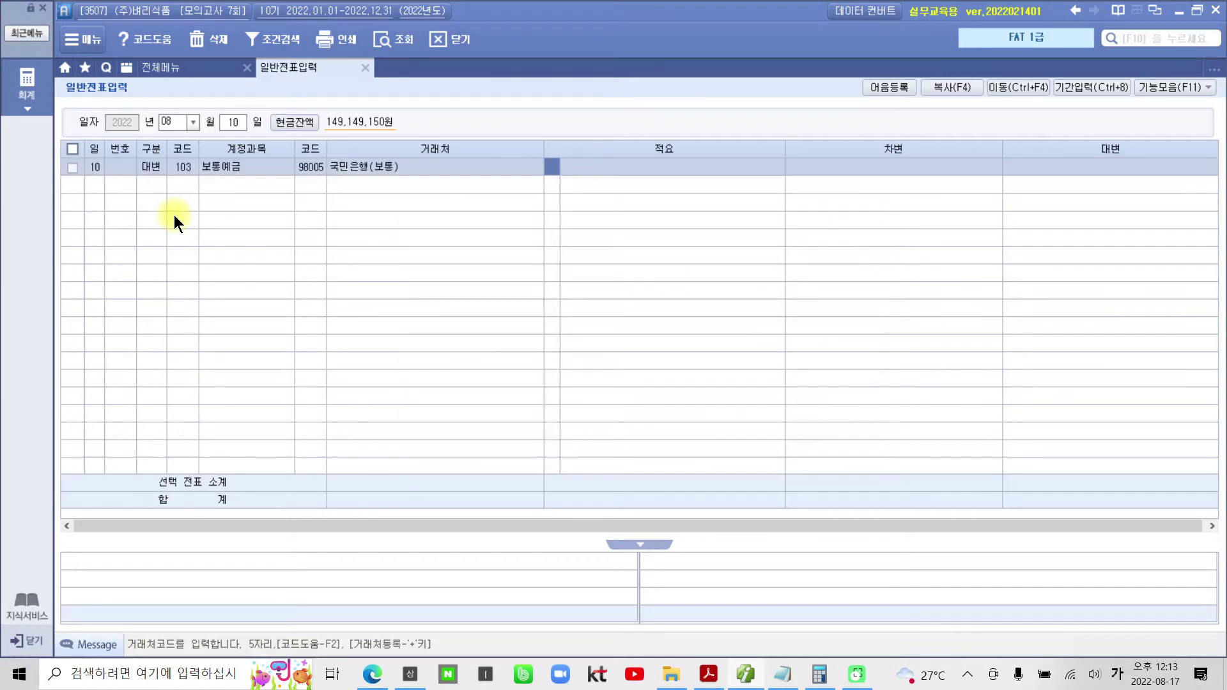
{"action": "key", "text": "Return"}
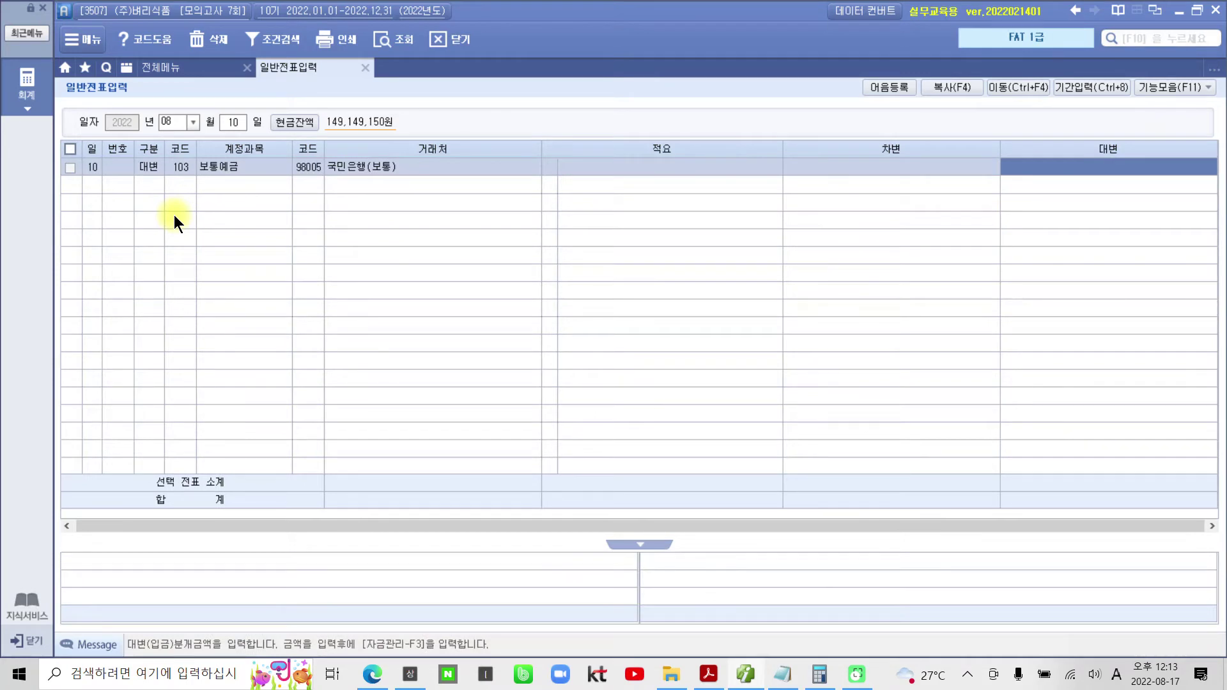
{"action": "type", "text": "1280000"}
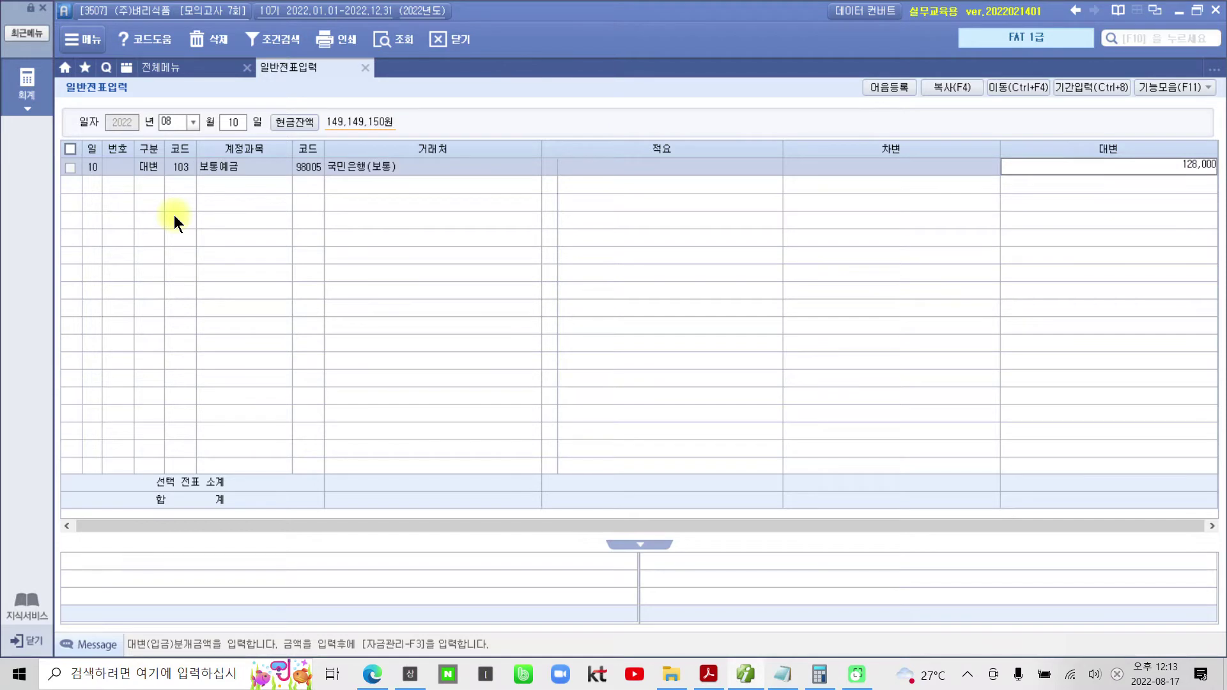
{"action": "key", "text": "Return"}
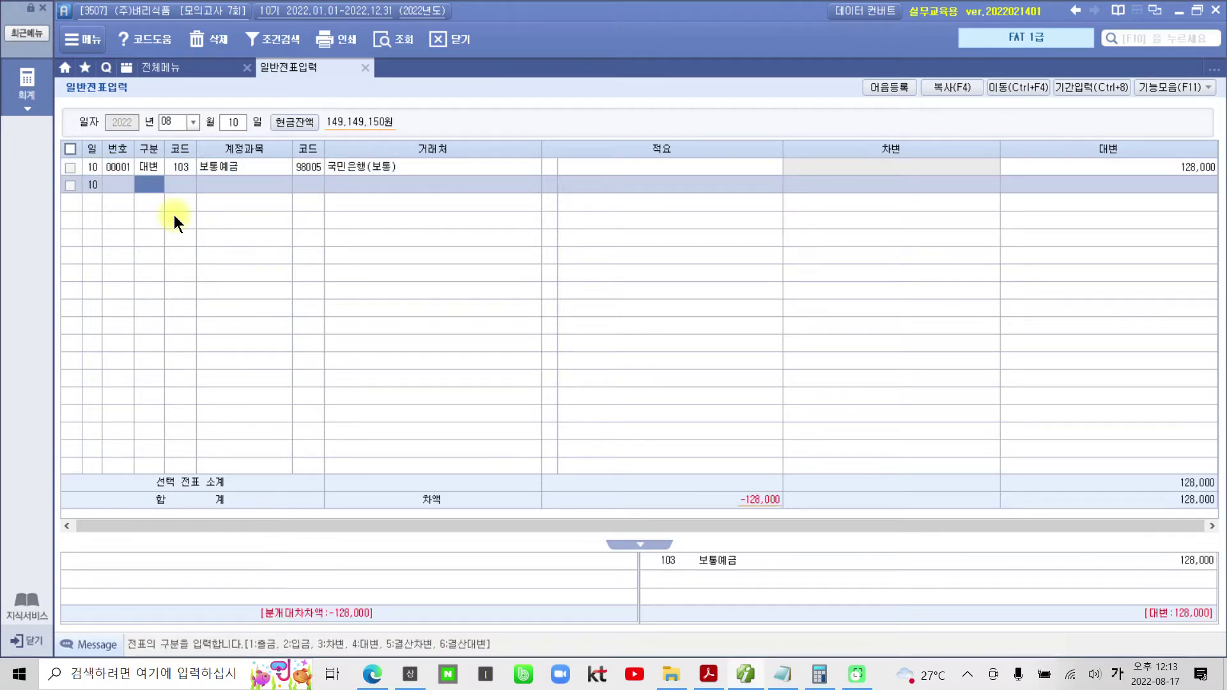
- Debit 811 복리후생비 64,000 on the second line
{"action": "type", "text": "3"}
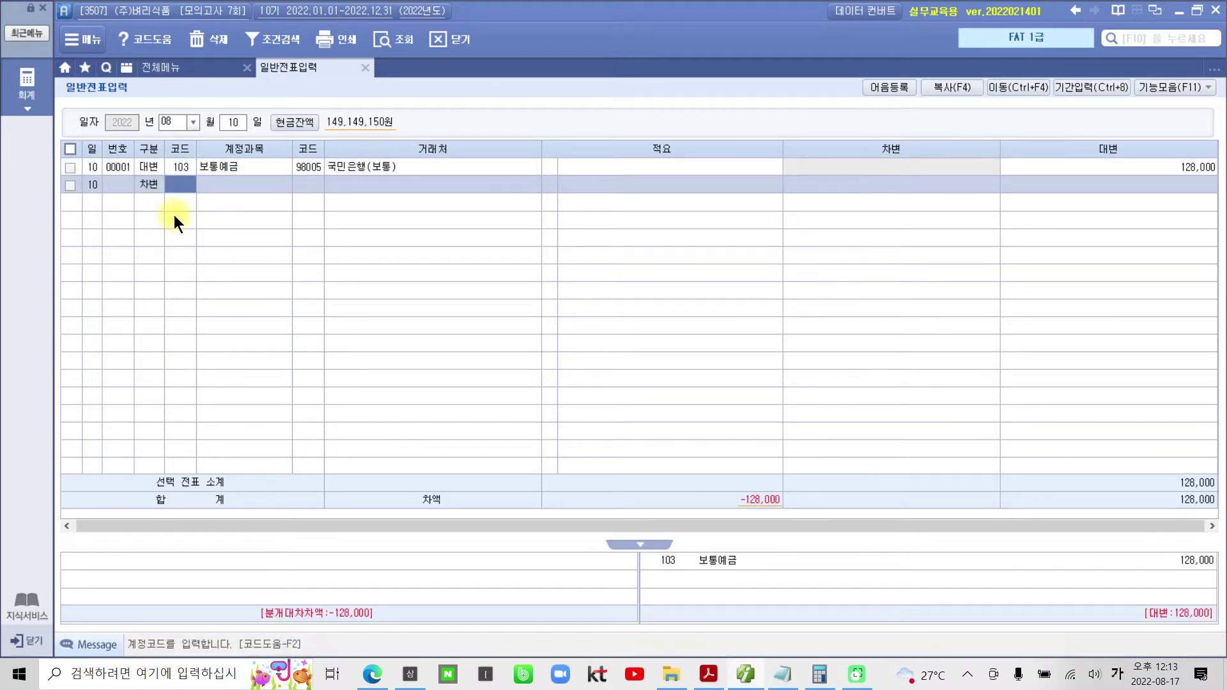
{"action": "type", "text": "811"}
{"action": "key", "text": "Return"}
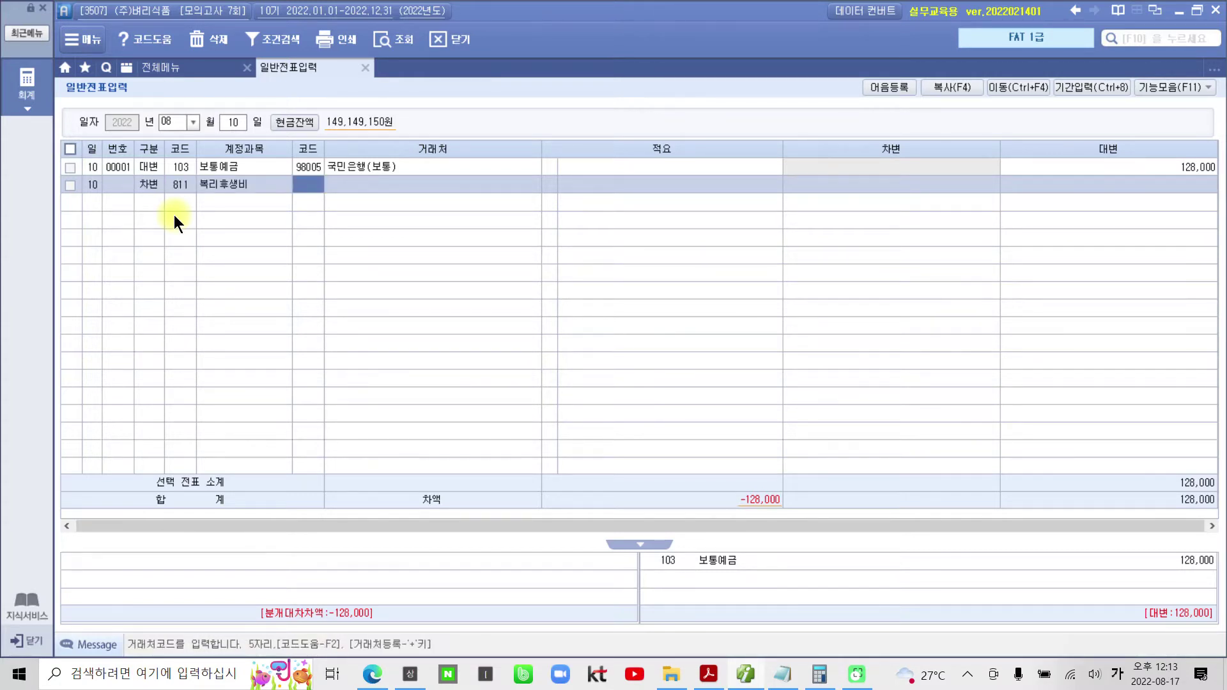
{"action": "key", "text": "Return"}
{"action": "key", "text": "Return"}
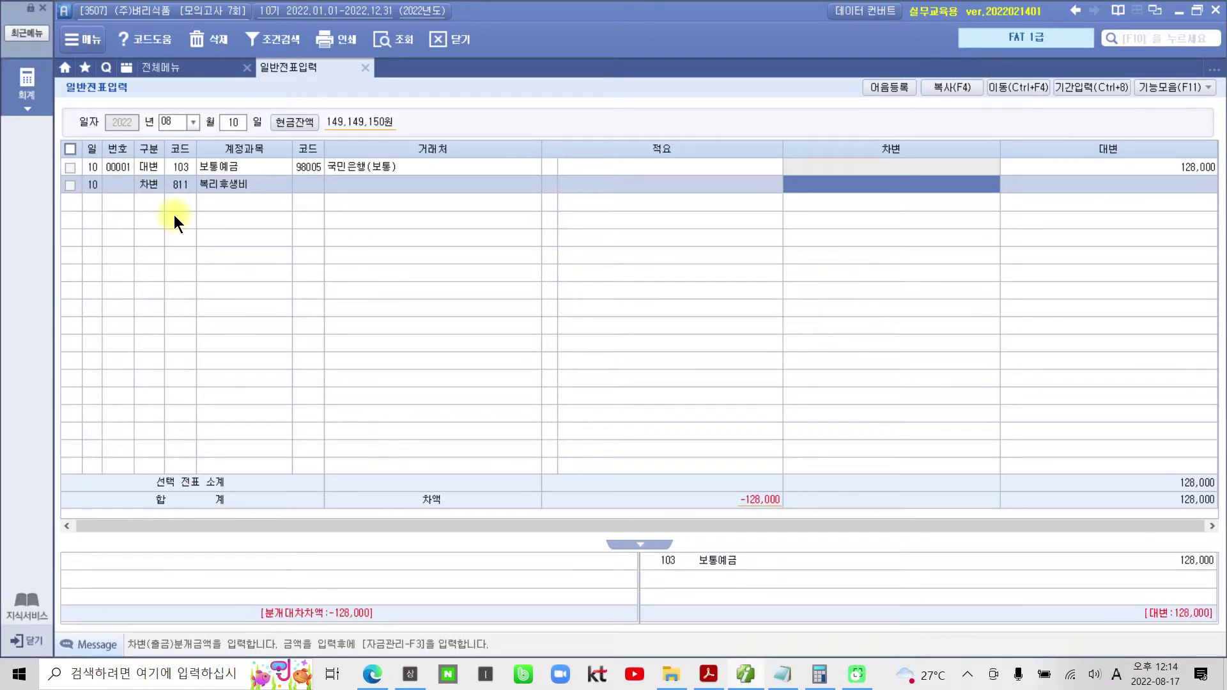
{"action": "type", "text": "640000"}
{"action": "key", "text": "Return"}
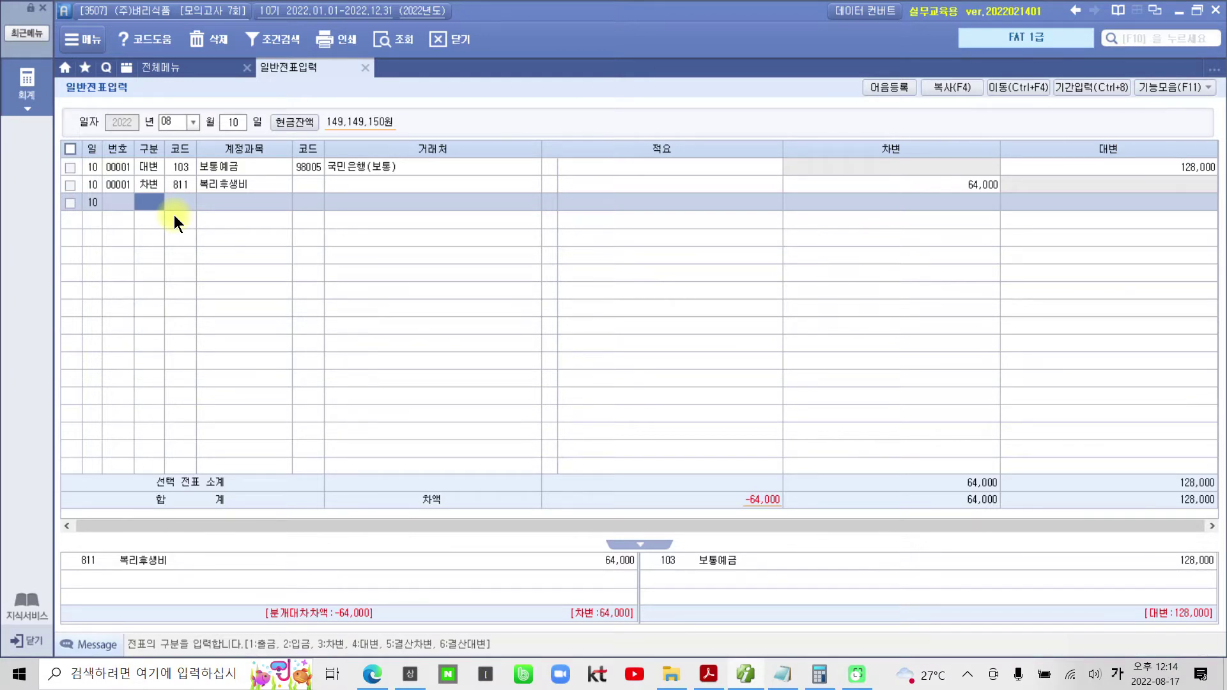
- Debit 254 예수금 64,000 on the third line, balancing the voucher at 128,000
{"action": "type", "text": "3"}
{"action": "key", "text": "Return"}
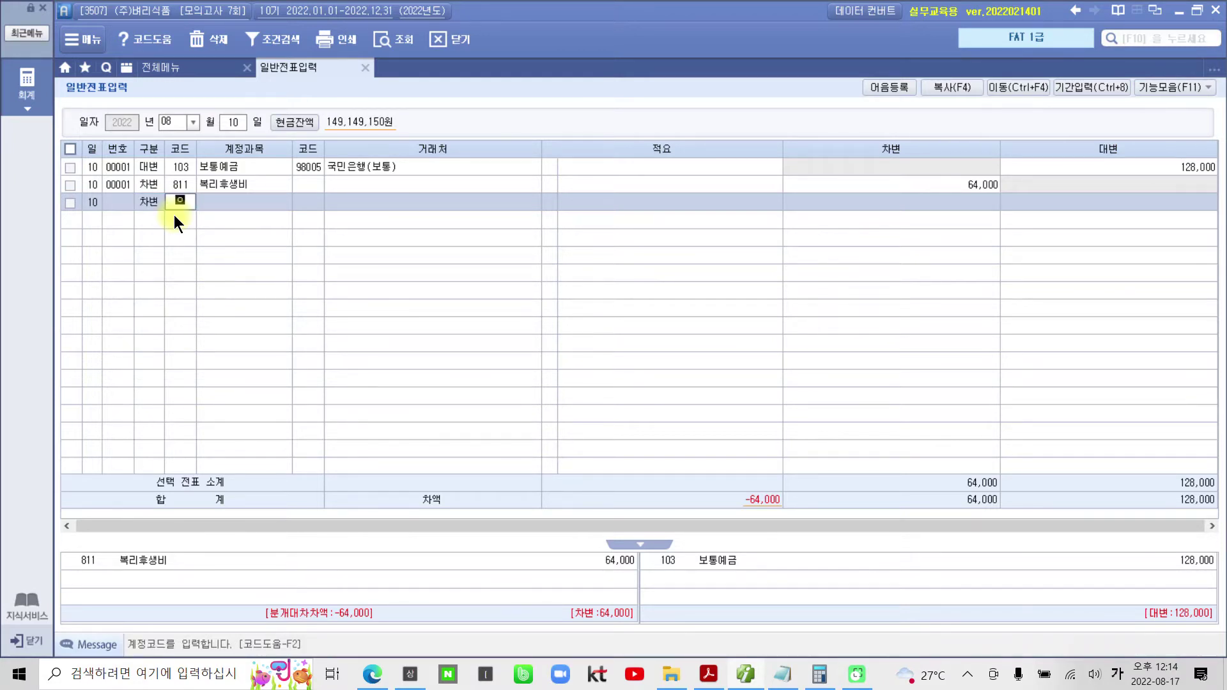
{"action": "type", "text": "예수"}
{"action": "key", "text": "Return"}
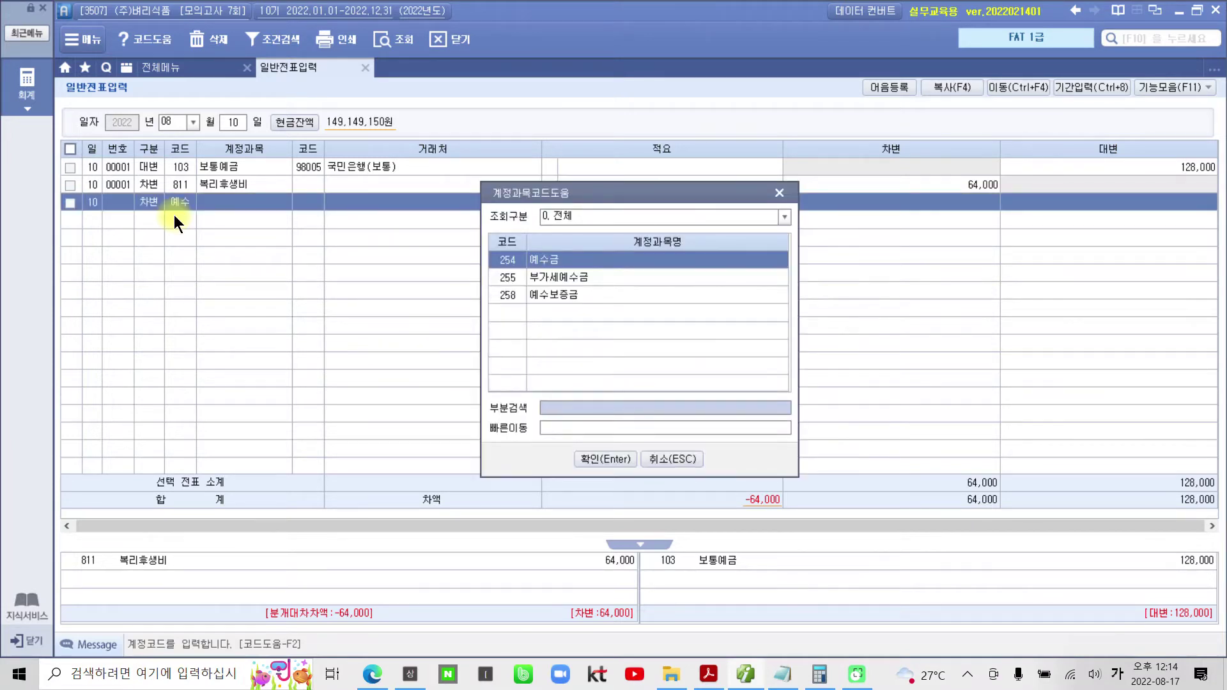
{"action": "key", "text": "Return"}
{"action": "key", "text": "Return"}
{"action": "key", "text": "Return"}
{"action": "key", "text": "Return"}
{"action": "type", "text": "64000"}
{"action": "key", "text": "Return"}
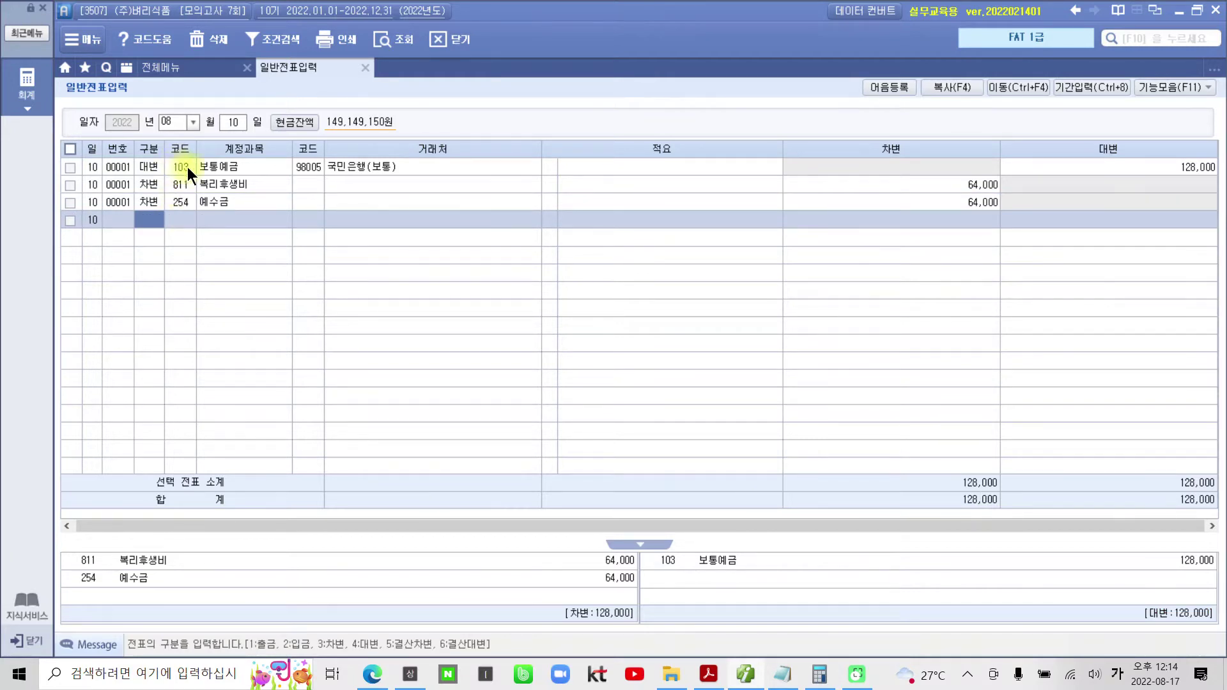
{"action": "left_click", "coordinate": [229, 168]}
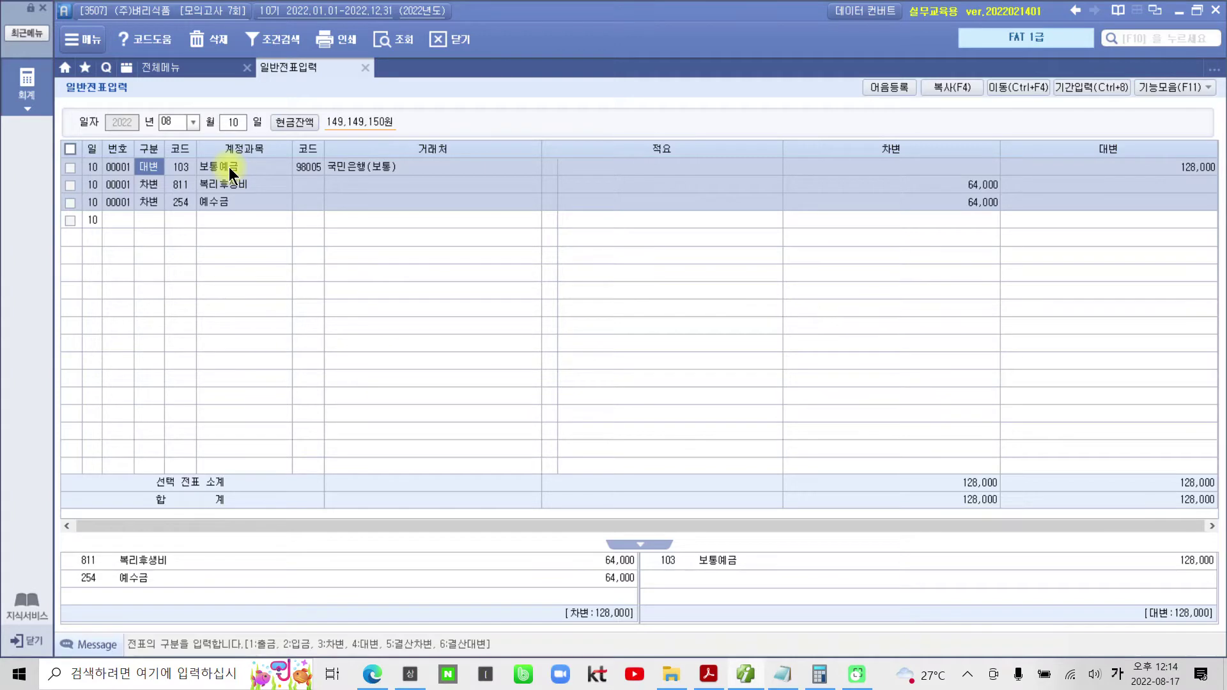
{"action": "left_click", "coordinate": [703, 675]}
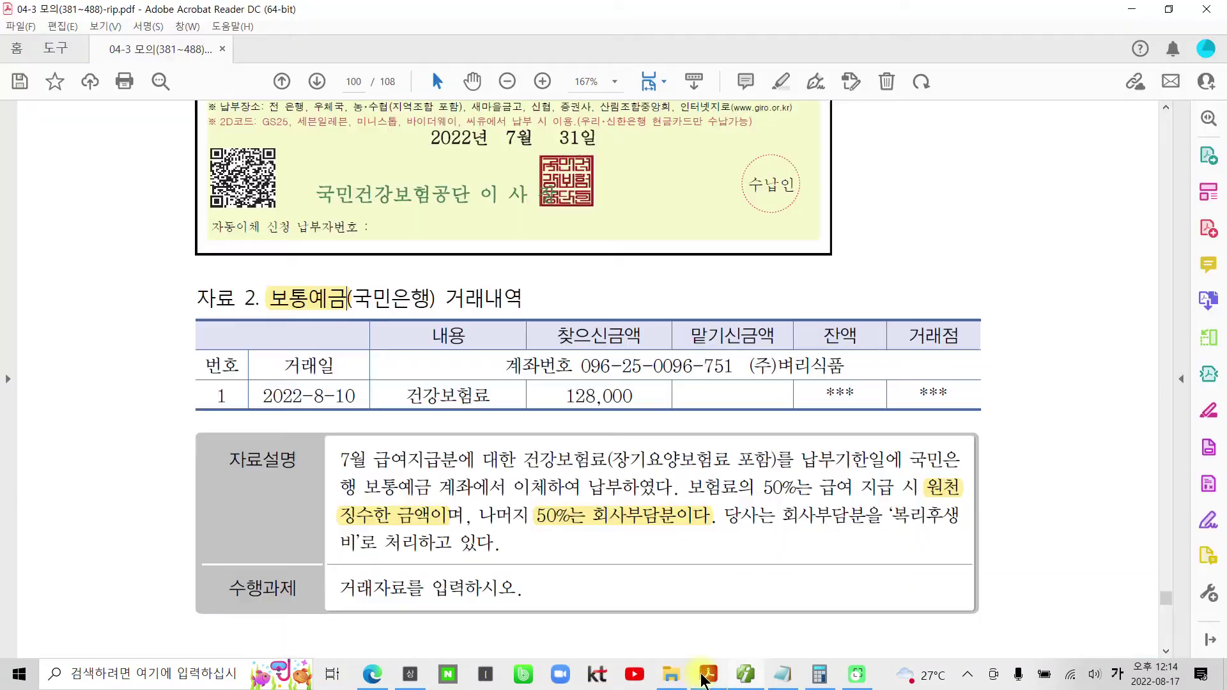
- Scroll to question 4 in the PDF and highlight '삼성카드 이용대금이' in yellow
{"action": "scroll", "coordinate": [595, 472], "scroll_direction": "down", "scroll_amount": 5}
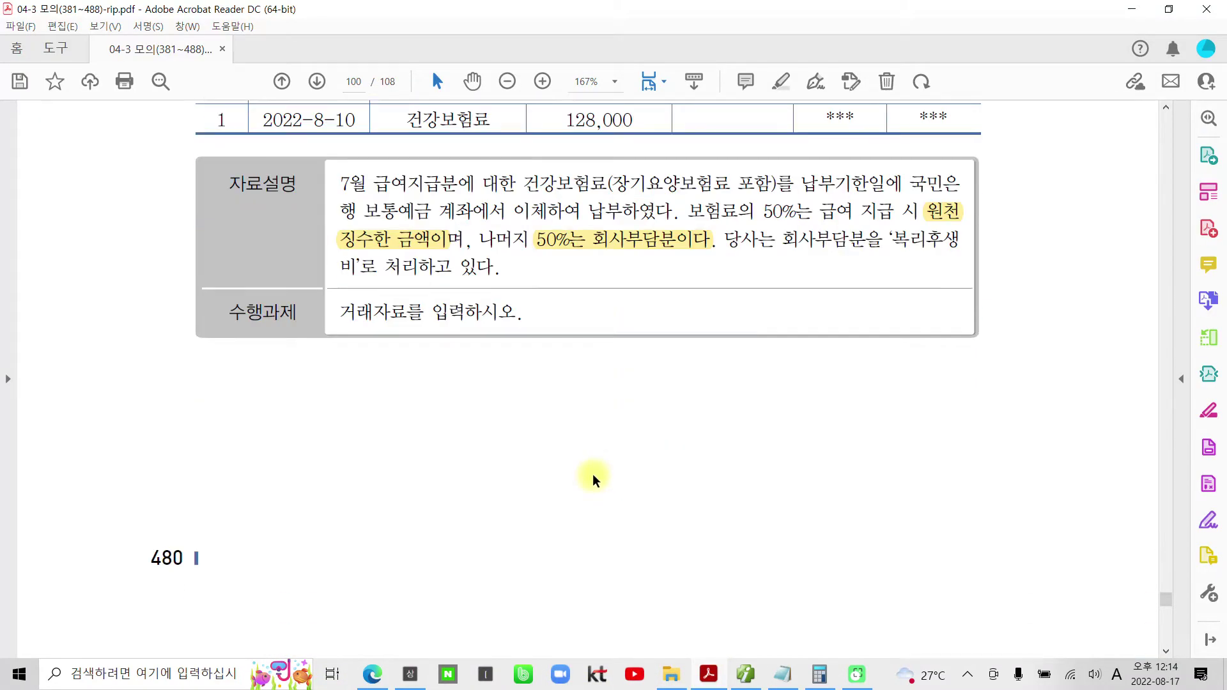
{"action": "scroll", "coordinate": [595, 479], "scroll_direction": "down", "scroll_amount": 15}
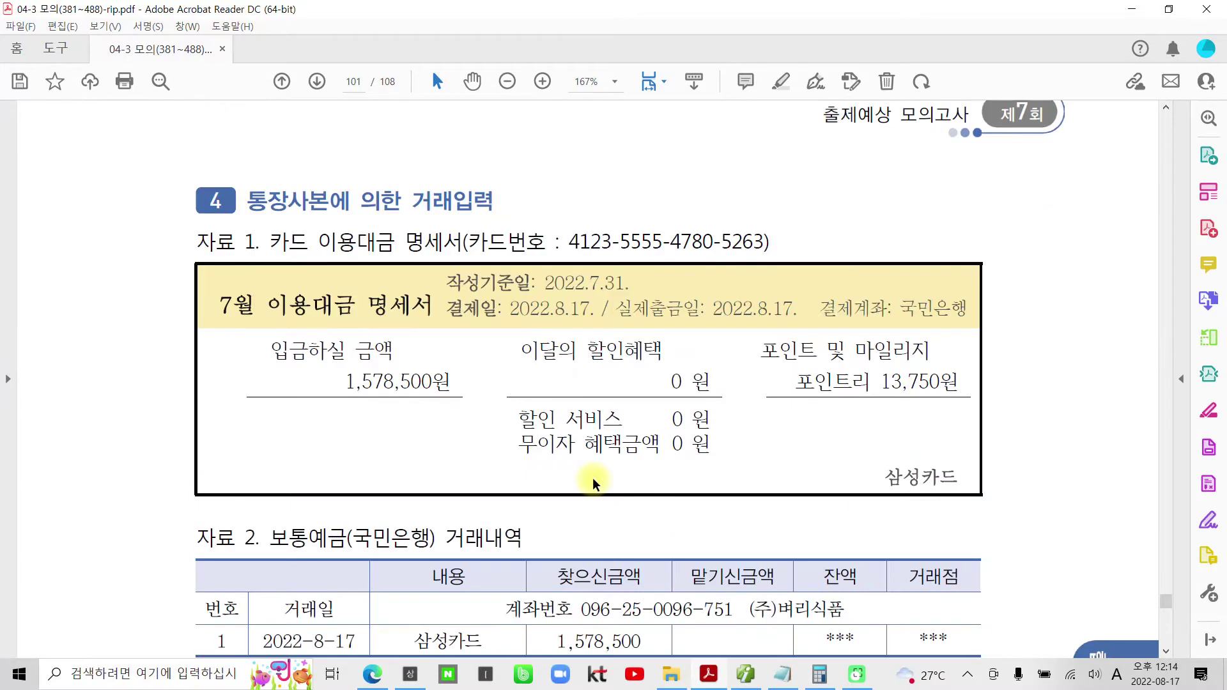
{"action": "scroll", "coordinate": [594, 483], "scroll_direction": "down", "scroll_amount": 2}
{"action": "scroll", "coordinate": [593, 479], "scroll_direction": "up", "scroll_amount": 1}
{"action": "scroll", "coordinate": [583, 485], "scroll_direction": "down", "scroll_amount": 3}
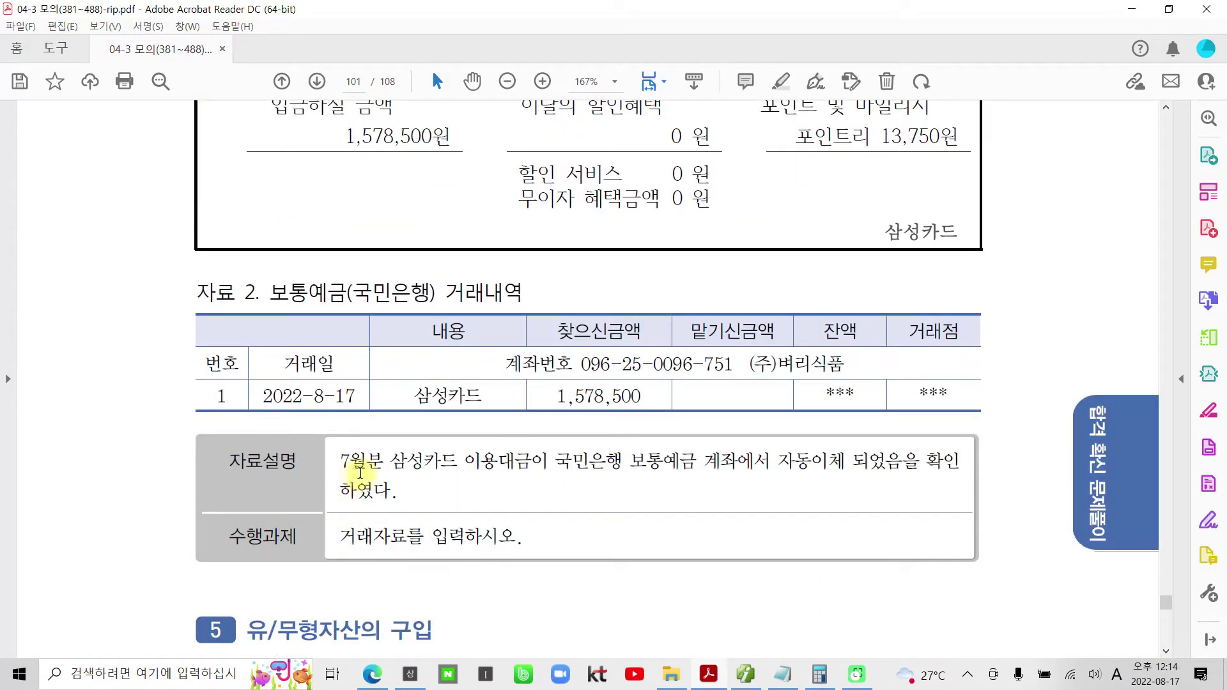
{"action": "left_click_drag", "start_coordinate": [394, 466], "coordinate": [540, 461]}
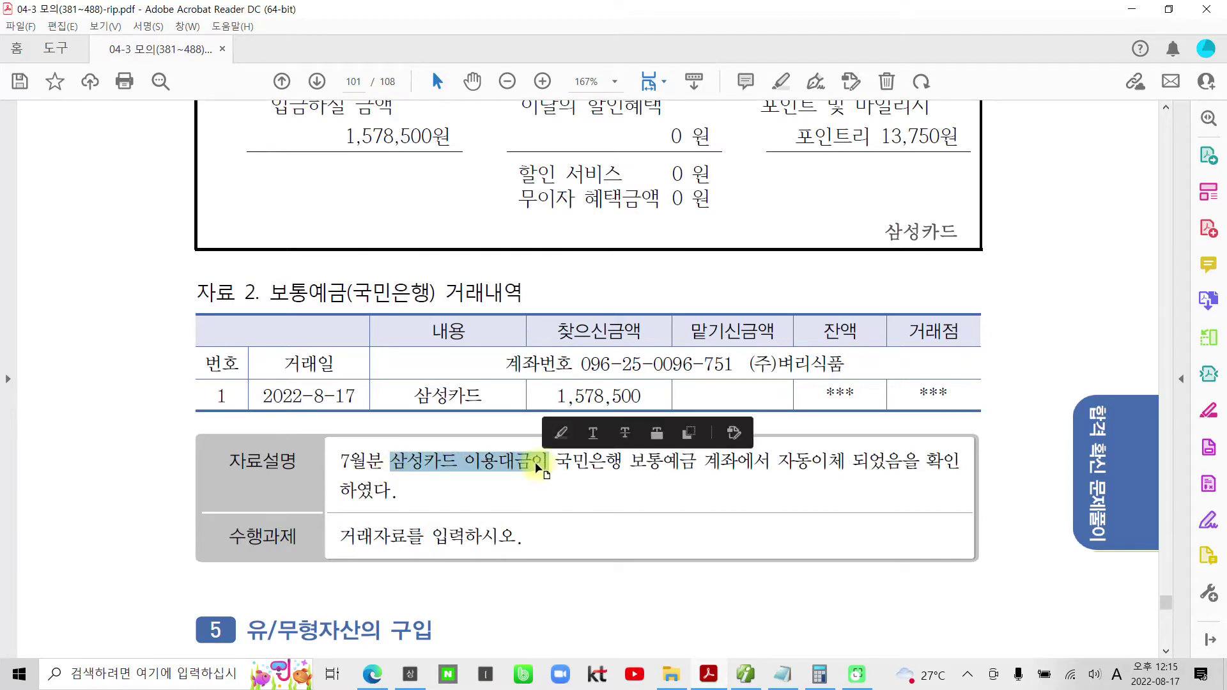
{"action": "right_click", "coordinate": [540, 461]}
{"action": "left_click", "coordinate": [631, 387]}
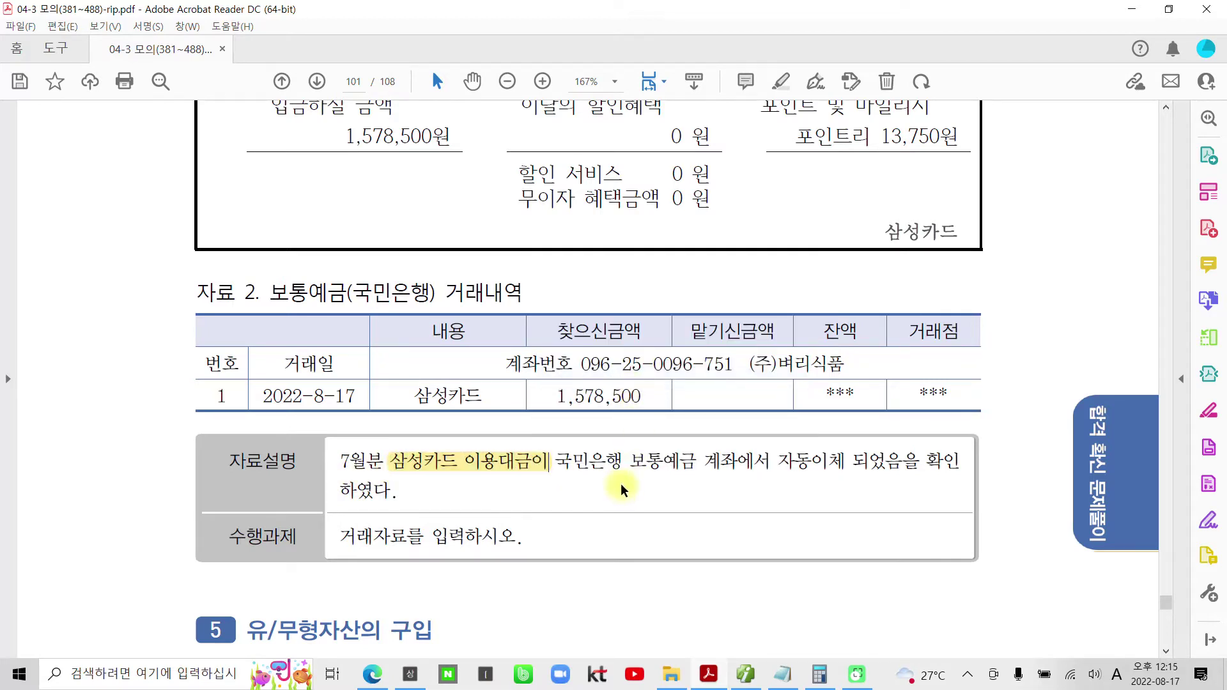
- Highlight '보통예금' and the date 2022-8-17, then return to the accounting program
{"action": "left_click_drag", "start_coordinate": [631, 460], "coordinate": [695, 462]}
{"action": "right_click", "coordinate": [695, 462]}
{"action": "left_click", "coordinate": [762, 382]}
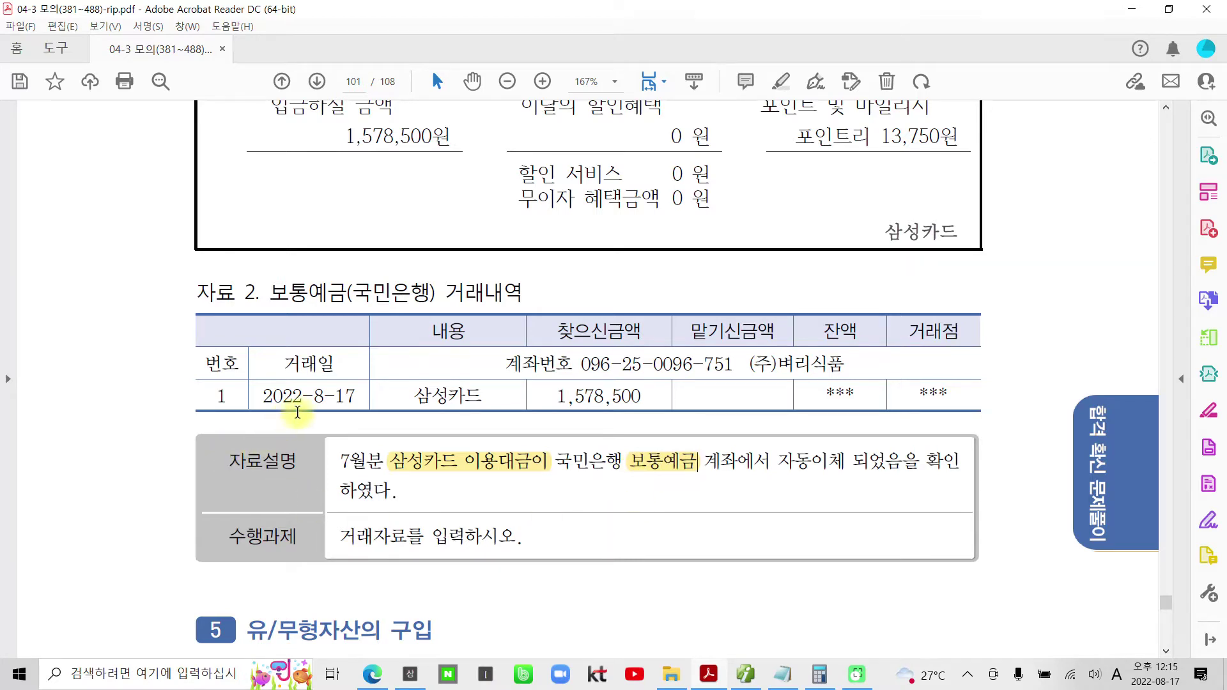
{"action": "left_click_drag", "start_coordinate": [353, 397], "coordinate": [260, 396]}
{"action": "right_click", "coordinate": [323, 400]}
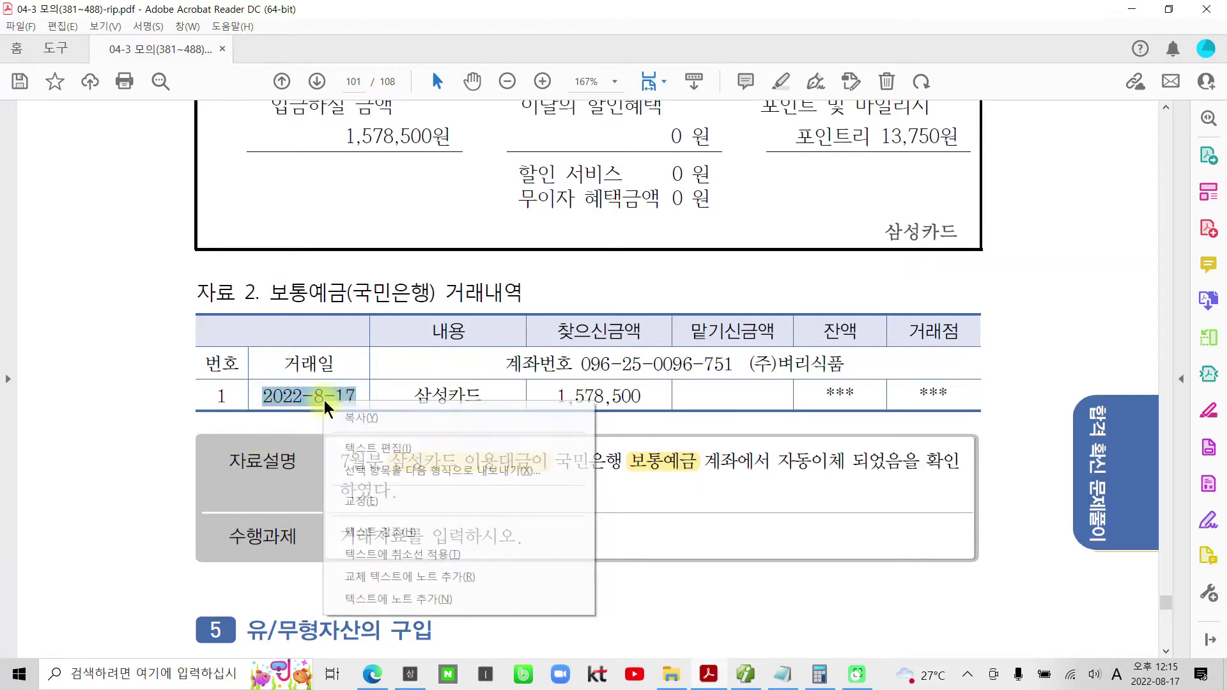
{"action": "left_click", "coordinate": [372, 529]}
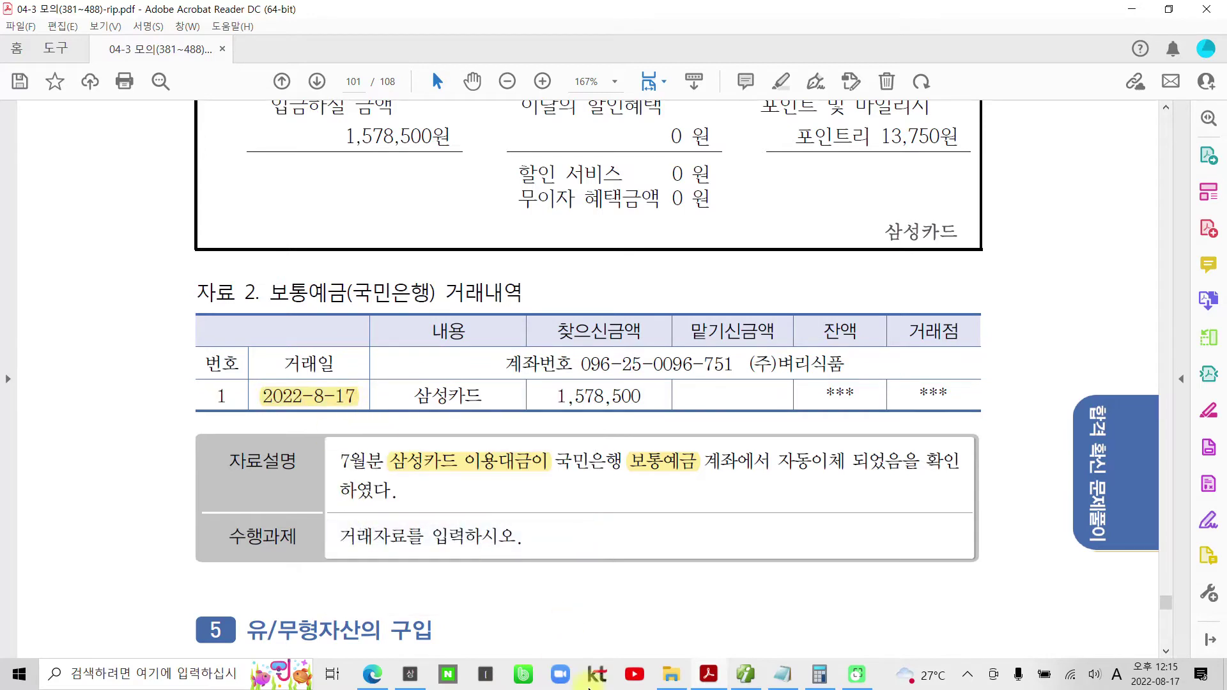
{"action": "mouse_move", "coordinate": [709, 681]}
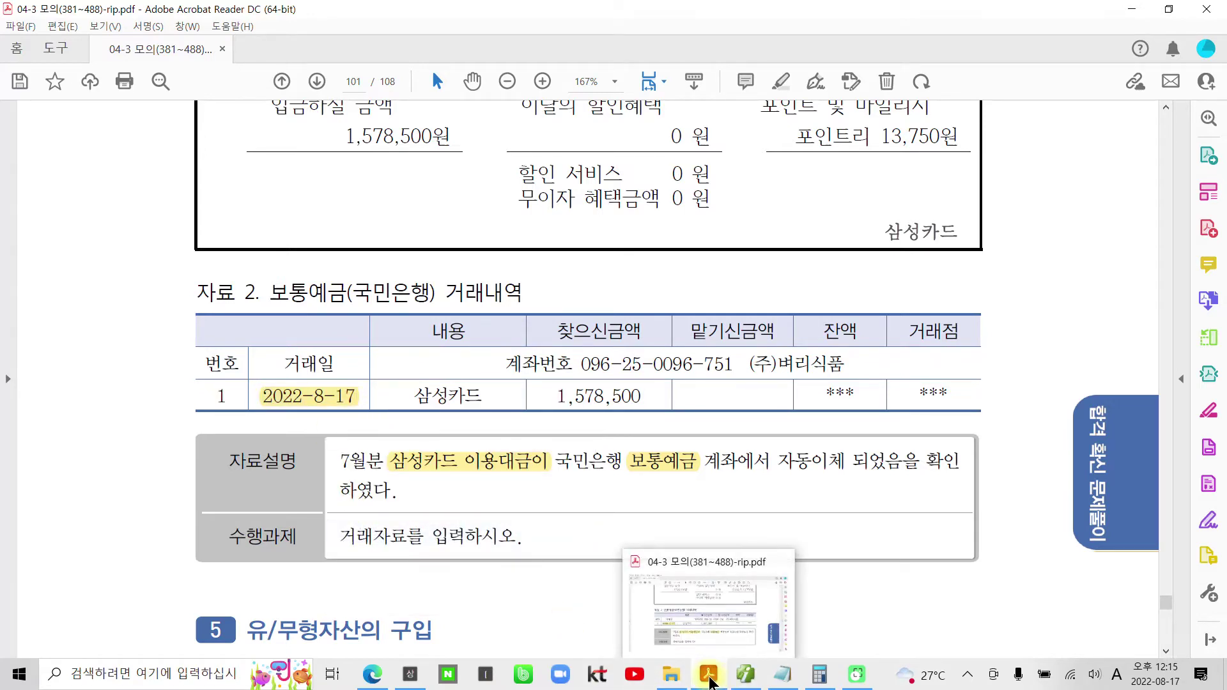
{"action": "left_click", "coordinate": [709, 681]}
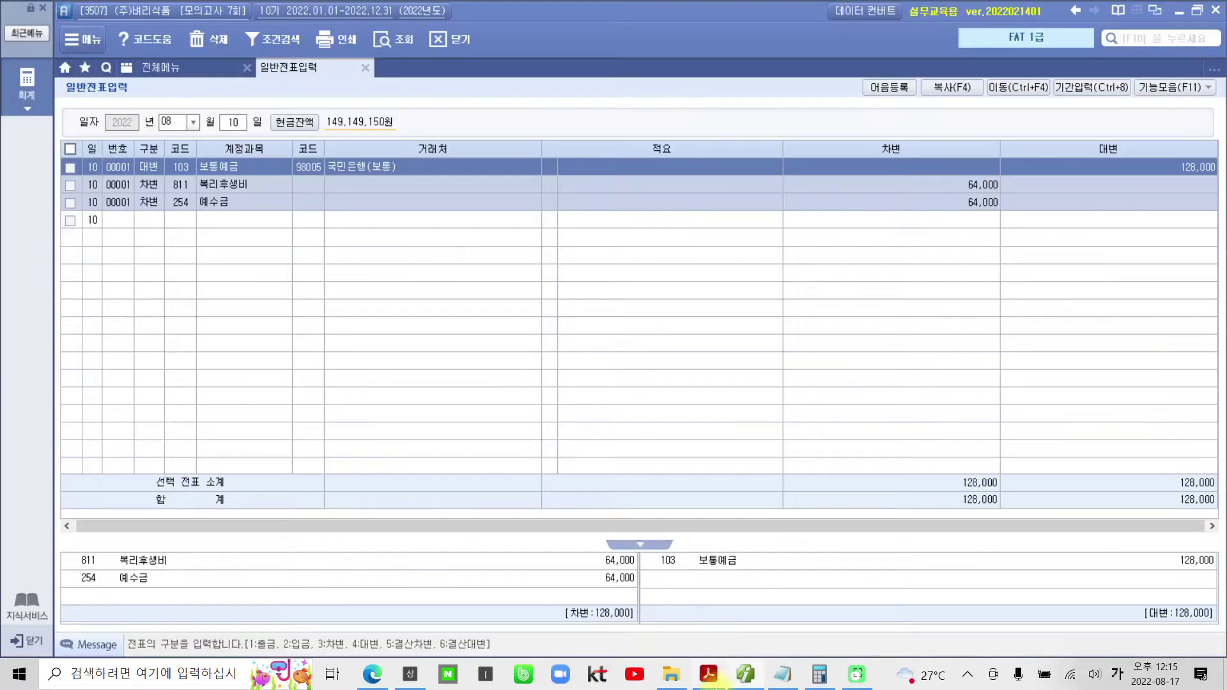
- Start a 17 August voucher with a debit line to account 253 미지급금
{"action": "left_click", "coordinate": [224, 123]}
{"action": "type", "text": "17"}
{"action": "key", "text": "Return"}
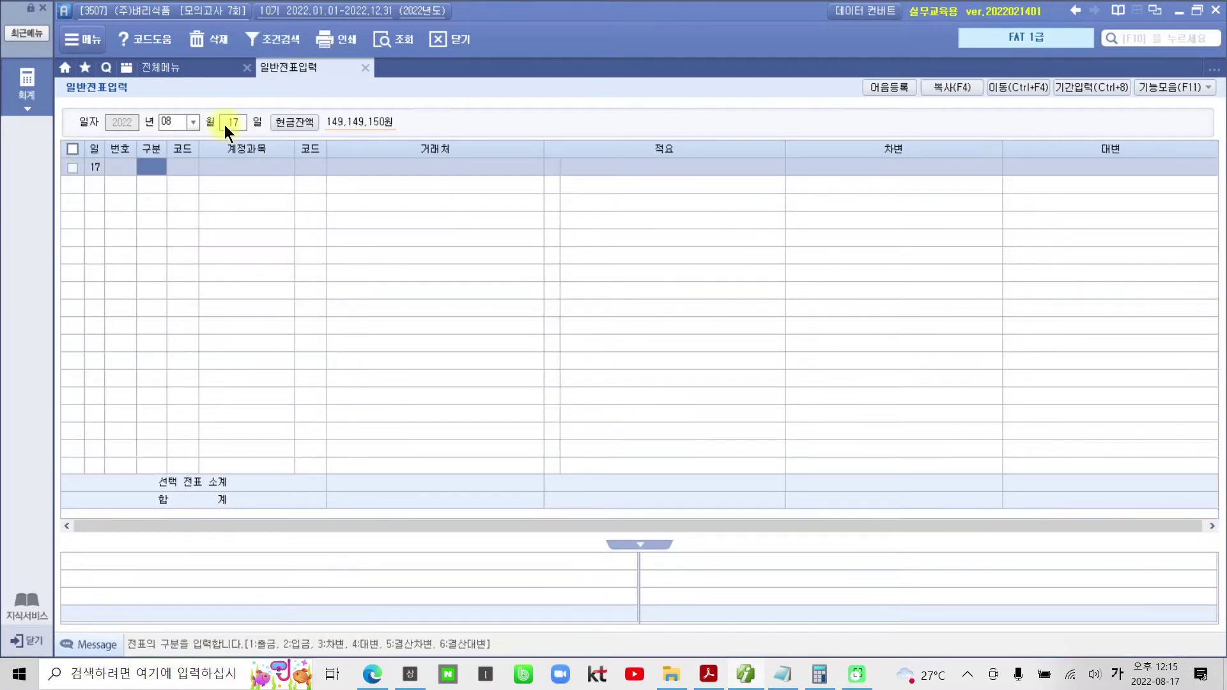
{"action": "type", "text": "3"}
{"action": "key", "text": "Return"}
{"action": "type", "text": "25"}
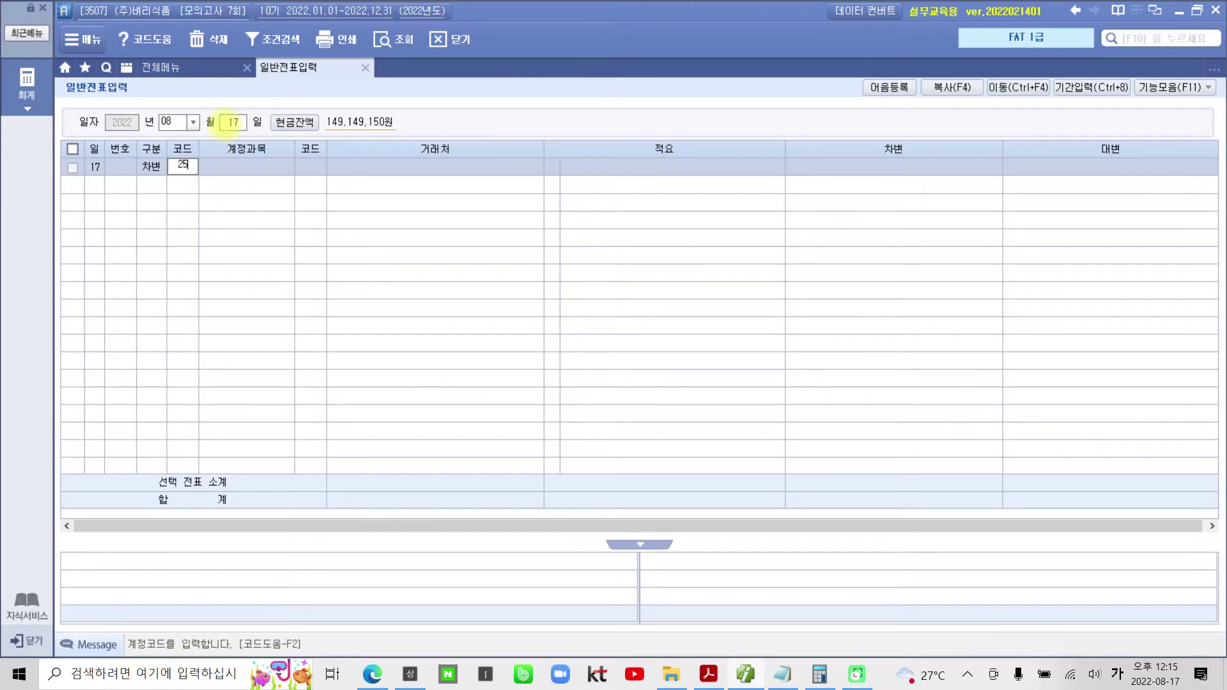
{"action": "type", "text": "3"}
{"action": "key", "text": "Return"}
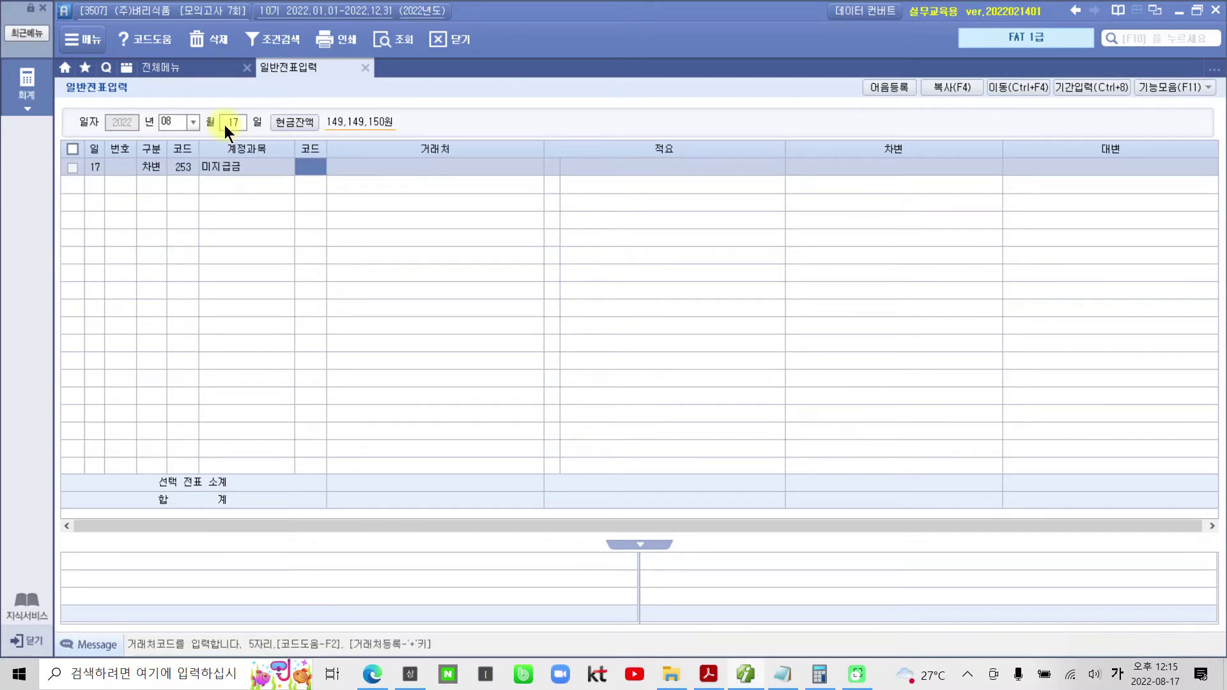
- Assign partner 99603 삼성카드 and debit 1,578,500, then begin the credit line
{"action": "type", "text": "삼성"}
{"action": "key", "text": "Return"}
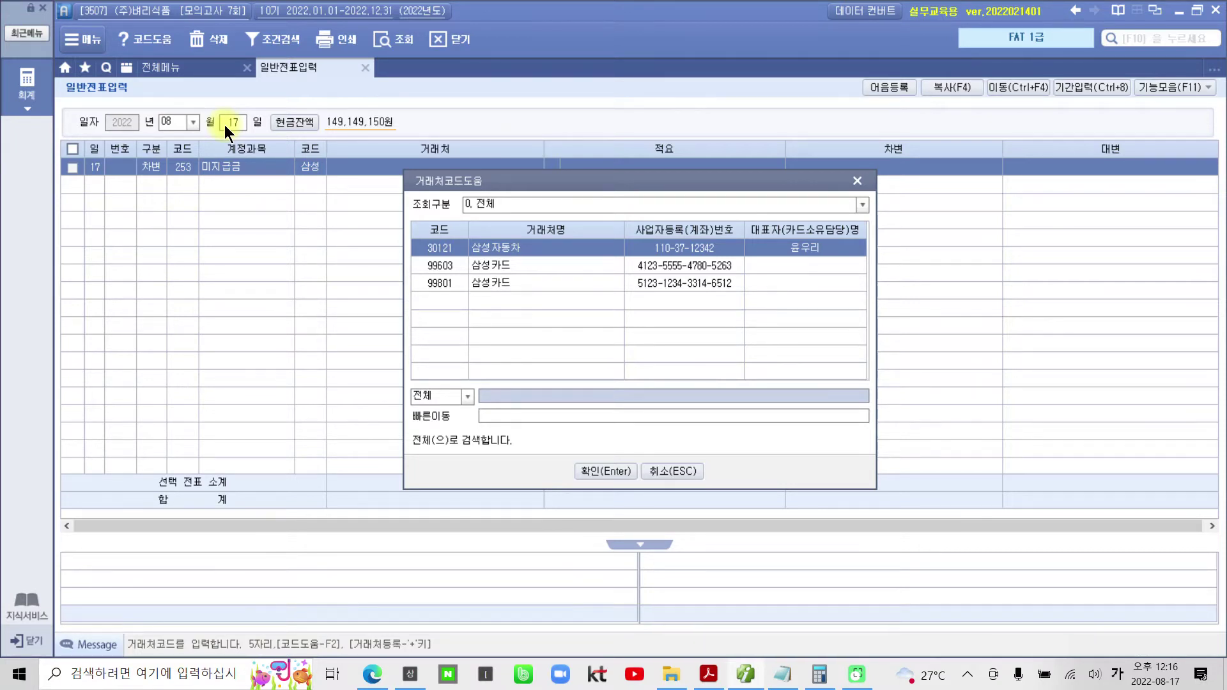
{"action": "key", "text": "Down"}
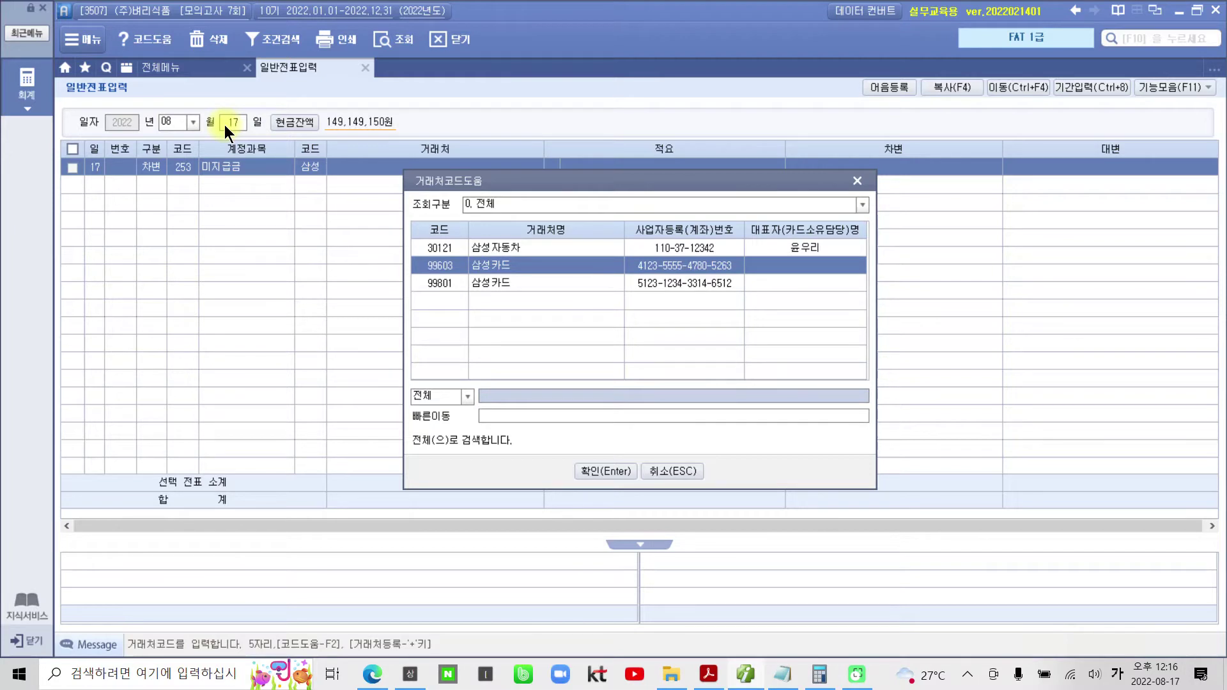
{"action": "key", "text": "Return"}
{"action": "key", "text": "Return"}
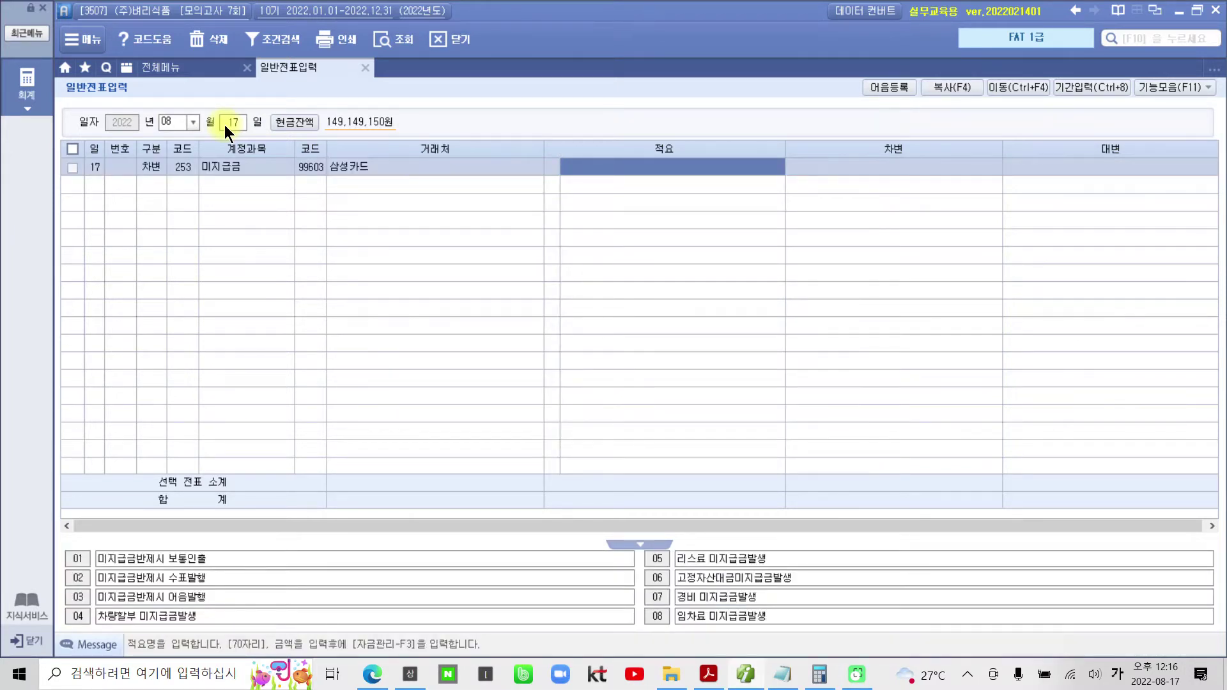
{"action": "key", "text": "Return"}
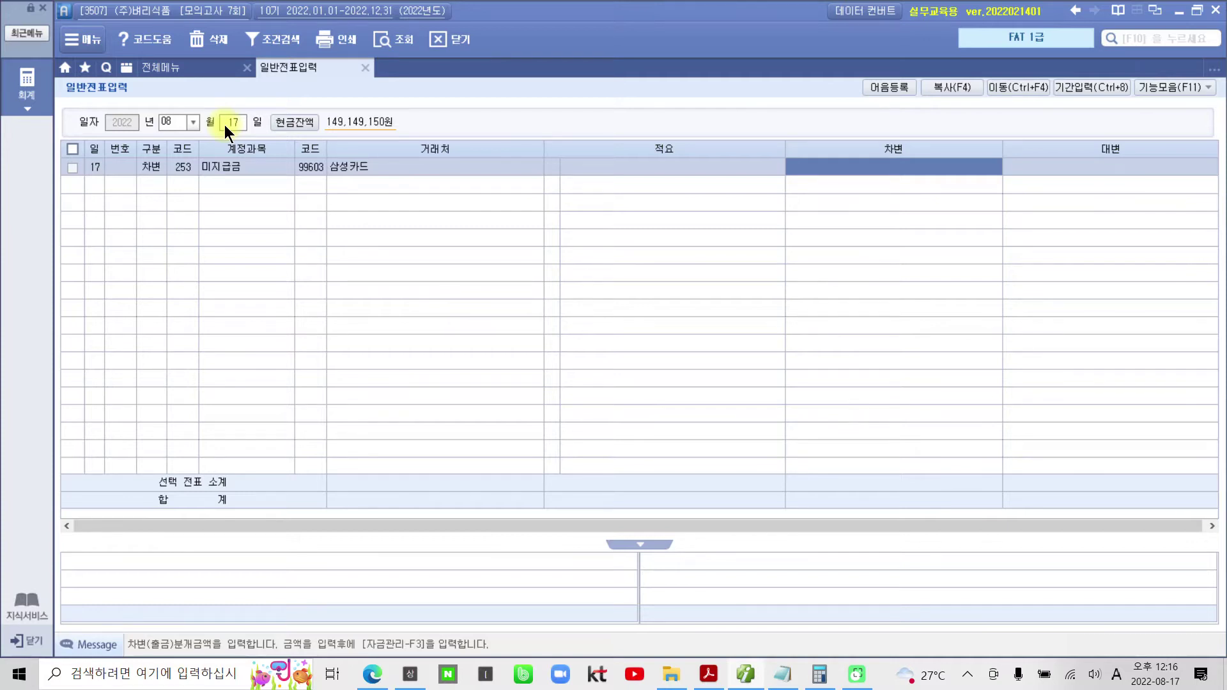
{"action": "type", "text": "1578500"}
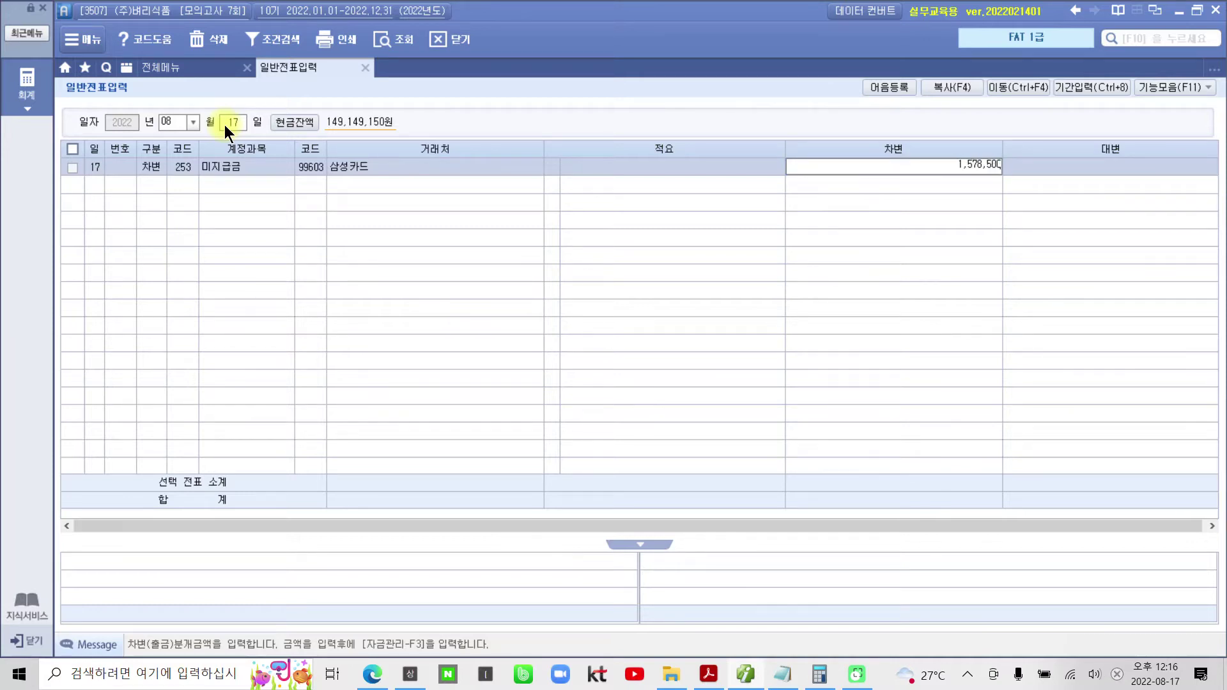
{"action": "key", "text": "Return"}
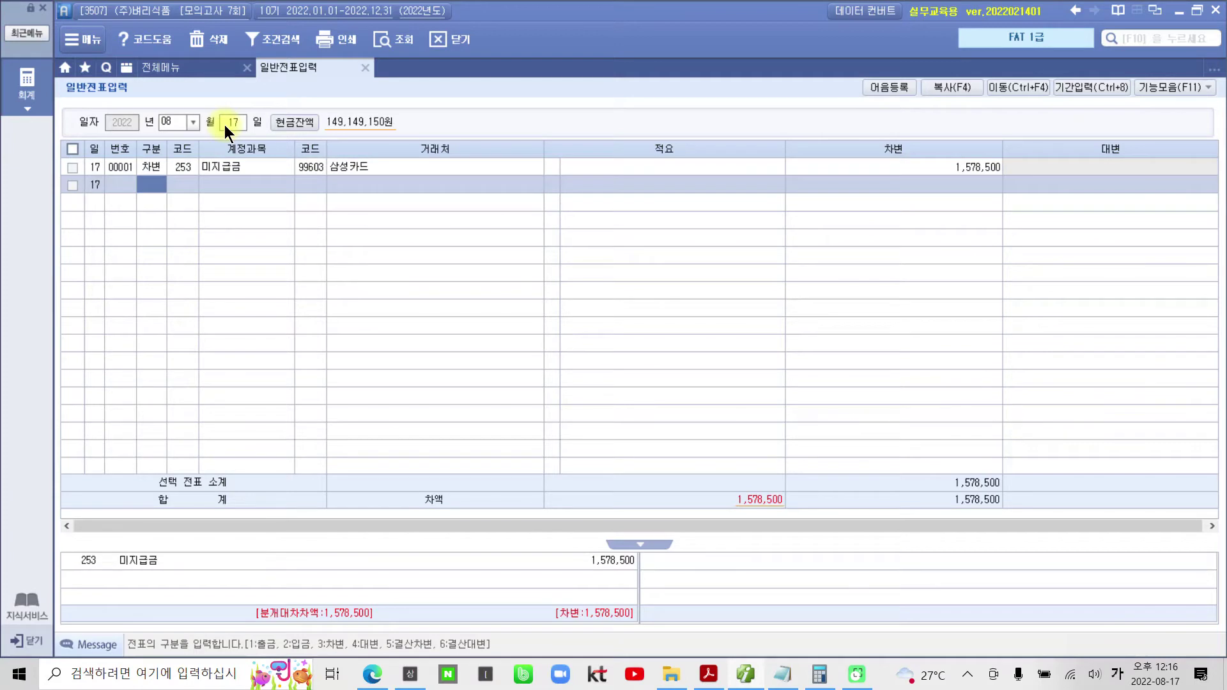
{"action": "type", "text": "4"}
{"action": "key", "text": "Return"}
- Credit 103 보통예금 1,578,500 with partner 98005 국민은행(보통) to balance the voucher
{"action": "type", "text": "103"}
{"action": "key", "text": "Return"}
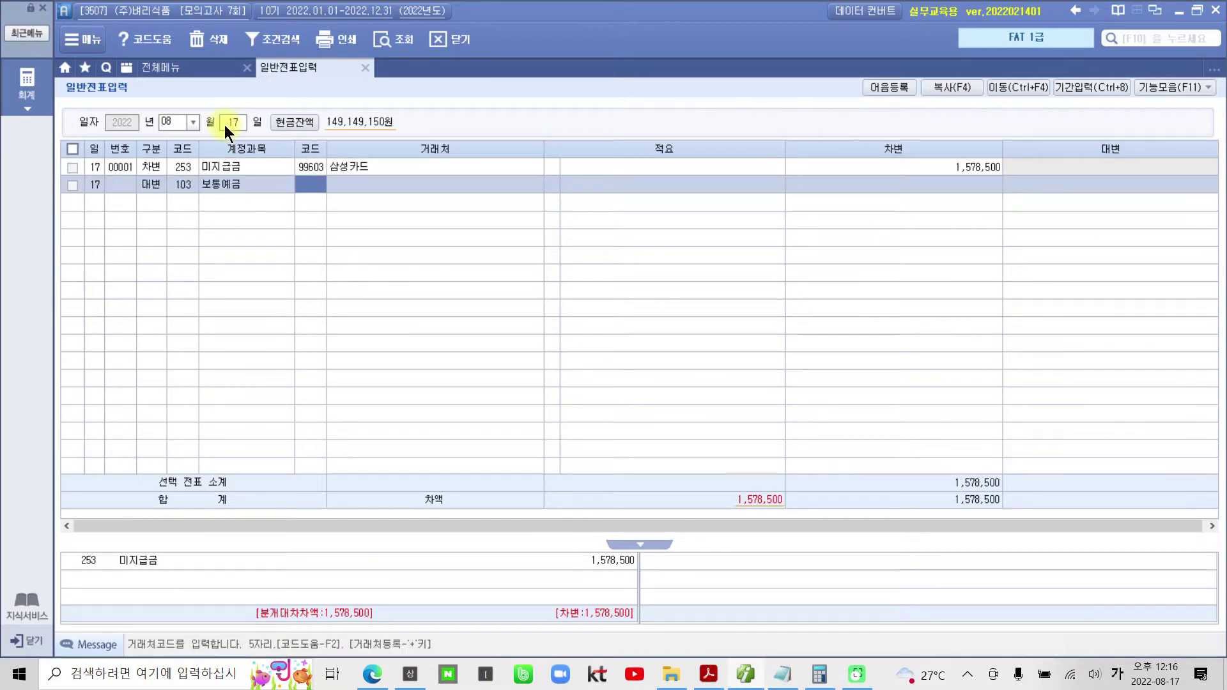
{"action": "type", "text": "국민"}
{"action": "key", "text": "Return"}
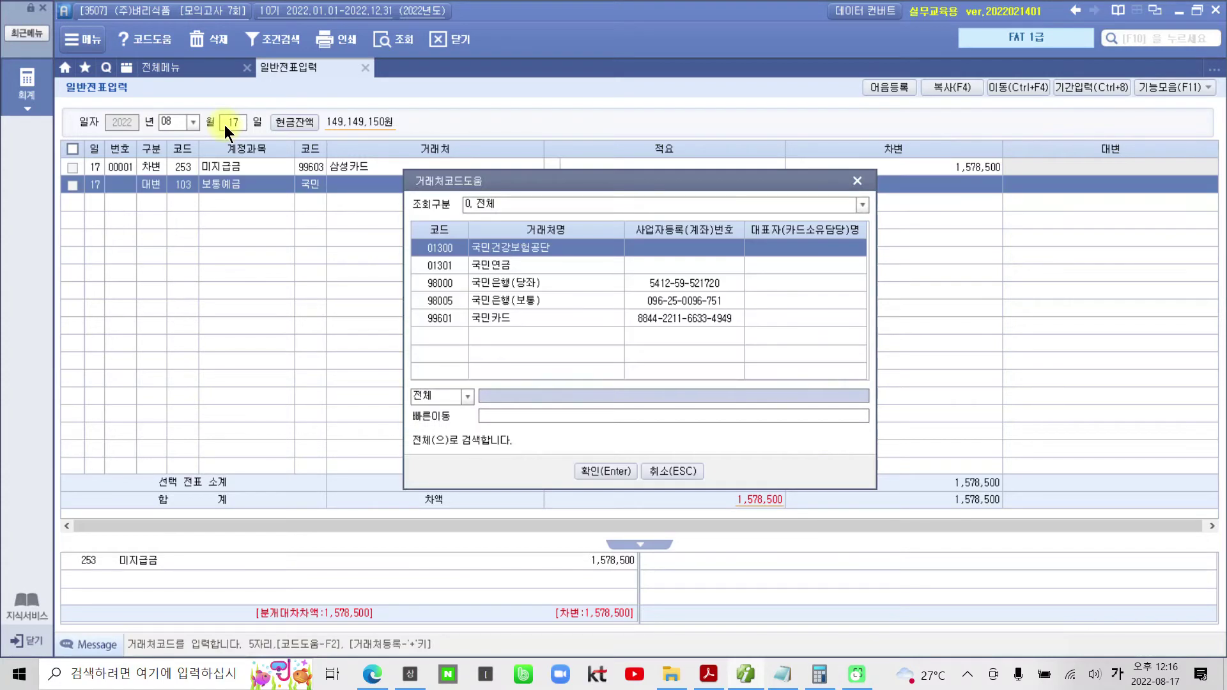
{"action": "key", "text": "Down"}
{"action": "key", "text": "Down"}
{"action": "key", "text": "Down"}
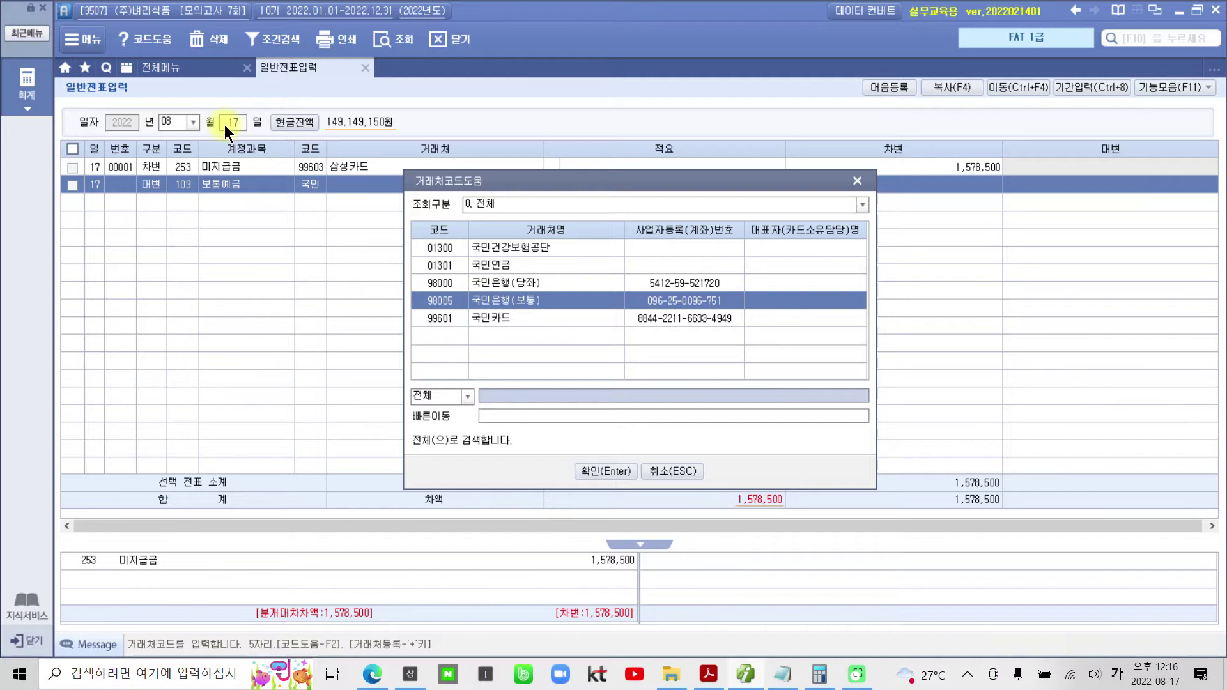
{"action": "key", "text": "Return"}
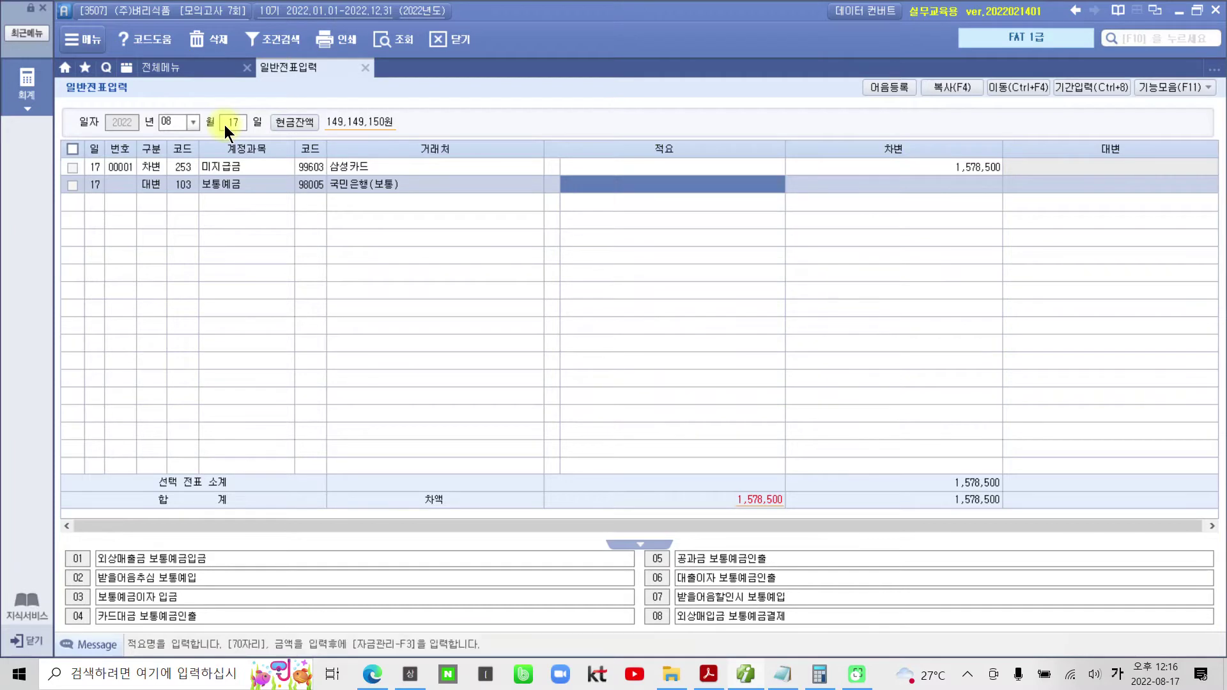
{"action": "key", "text": "Return"}
{"action": "type", "text": "1,5"}
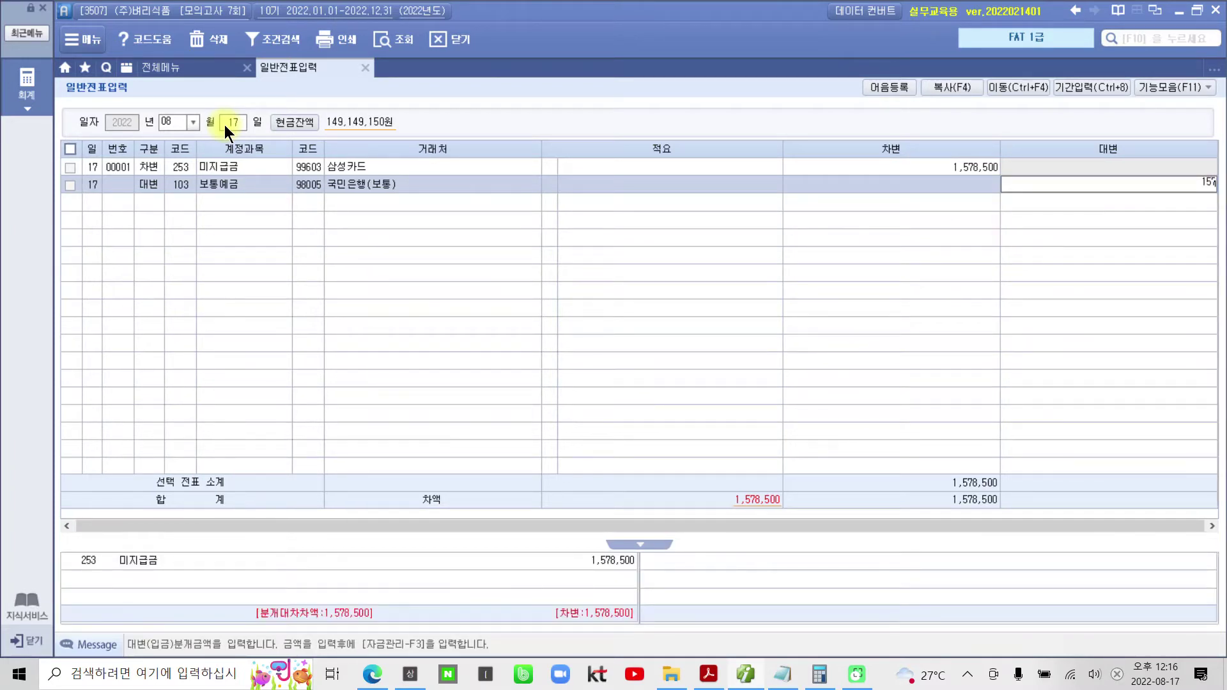
{"action": "type", "text": "78,500"}
{"action": "key", "text": "Return"}
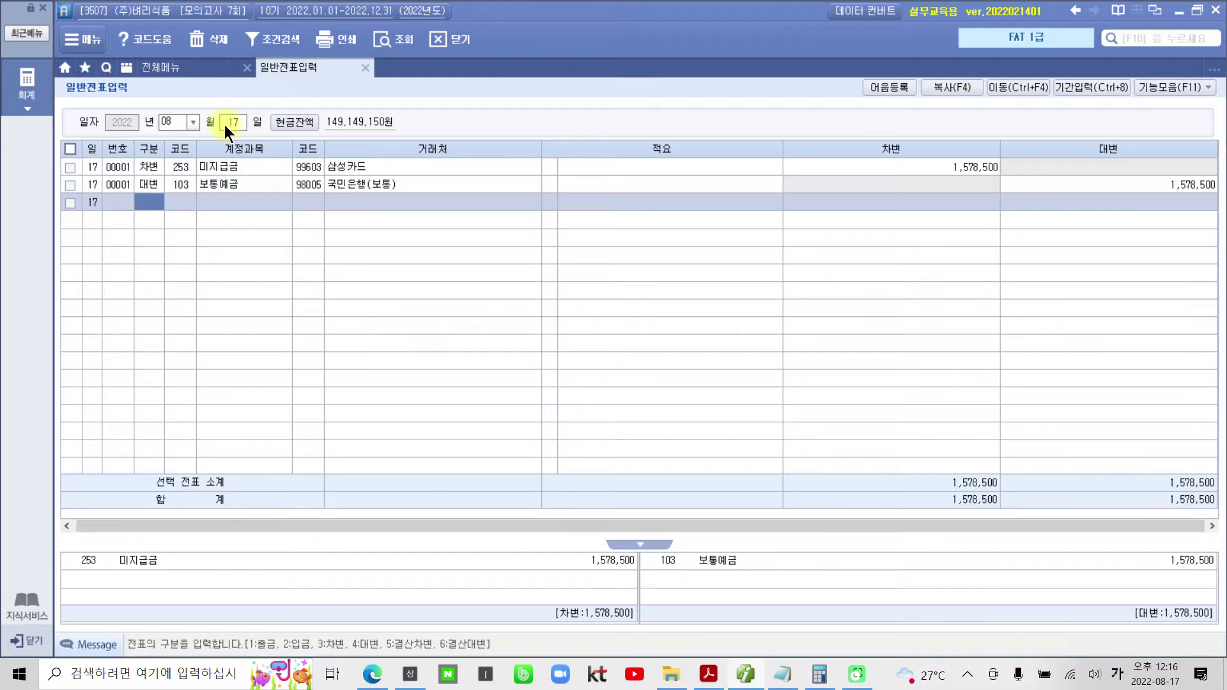
- In the exam PDF, highlight the parenthetical note about the inventory program upgrade
{"action": "left_click", "coordinate": [708, 674]}
{"action": "scroll", "coordinate": [543, 562], "scroll_direction": "down", "scroll_amount": 5}
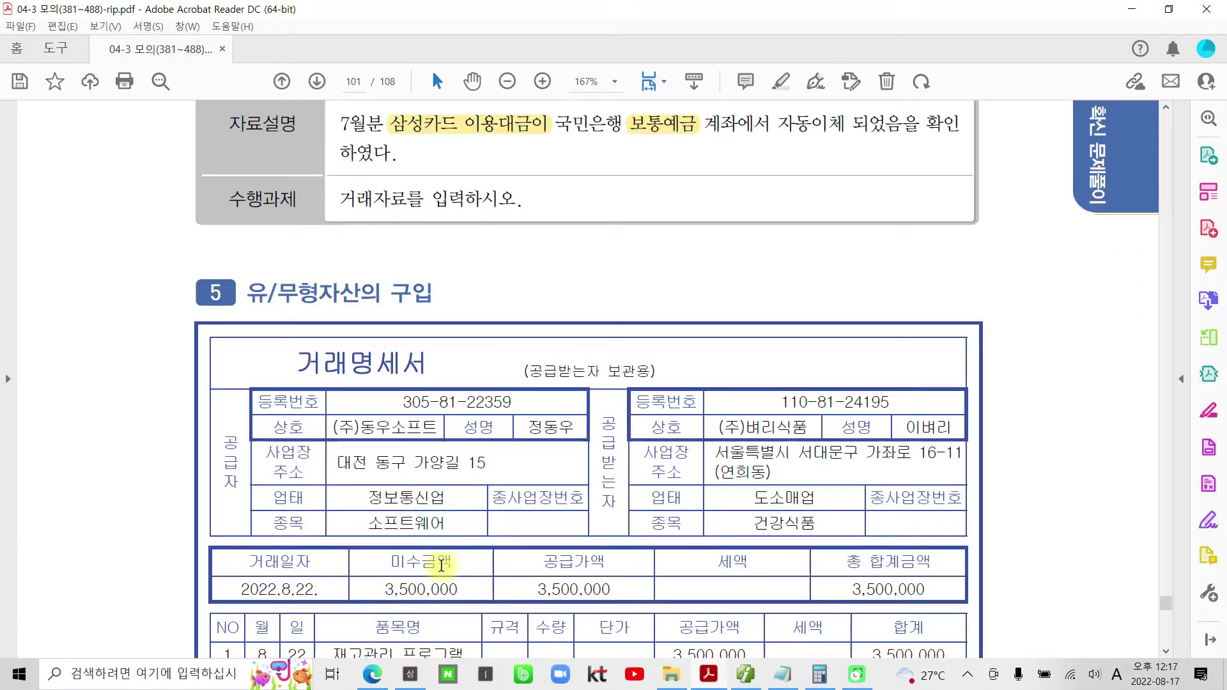
{"action": "scroll", "coordinate": [443, 556], "scroll_direction": "down", "scroll_amount": 3}
{"action": "scroll", "coordinate": [443, 567], "scroll_direction": "down", "scroll_amount": 9}
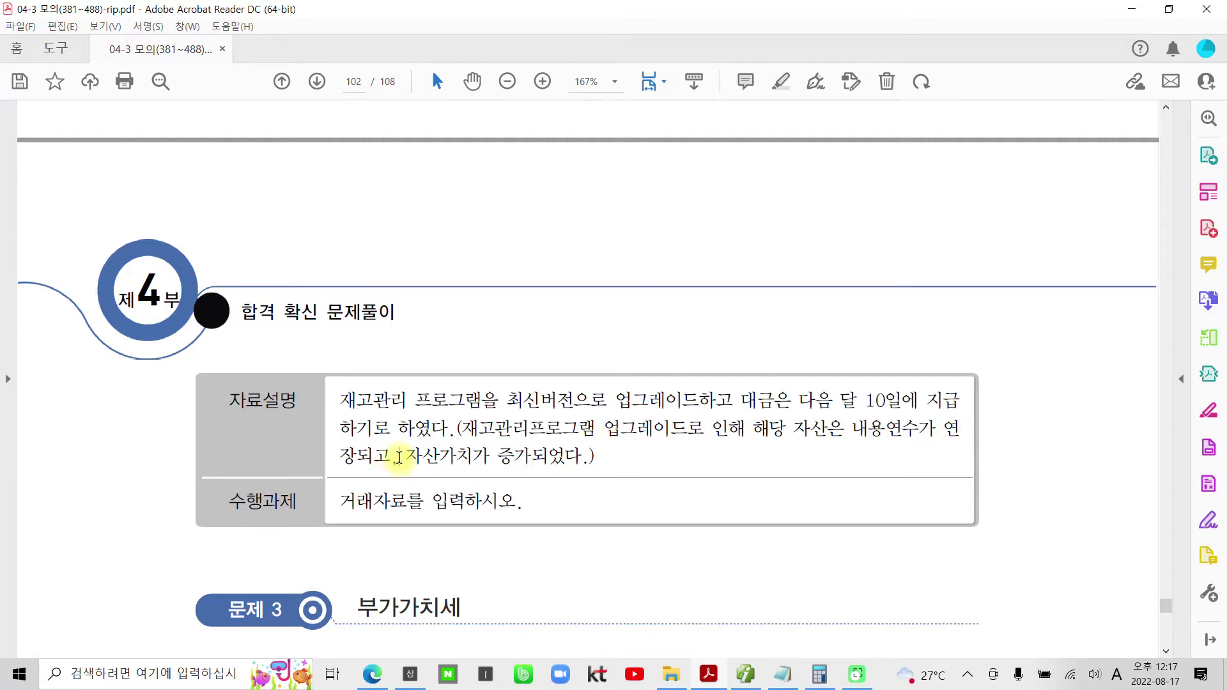
{"action": "left_click_drag", "start_coordinate": [594, 456], "coordinate": [478, 437]}
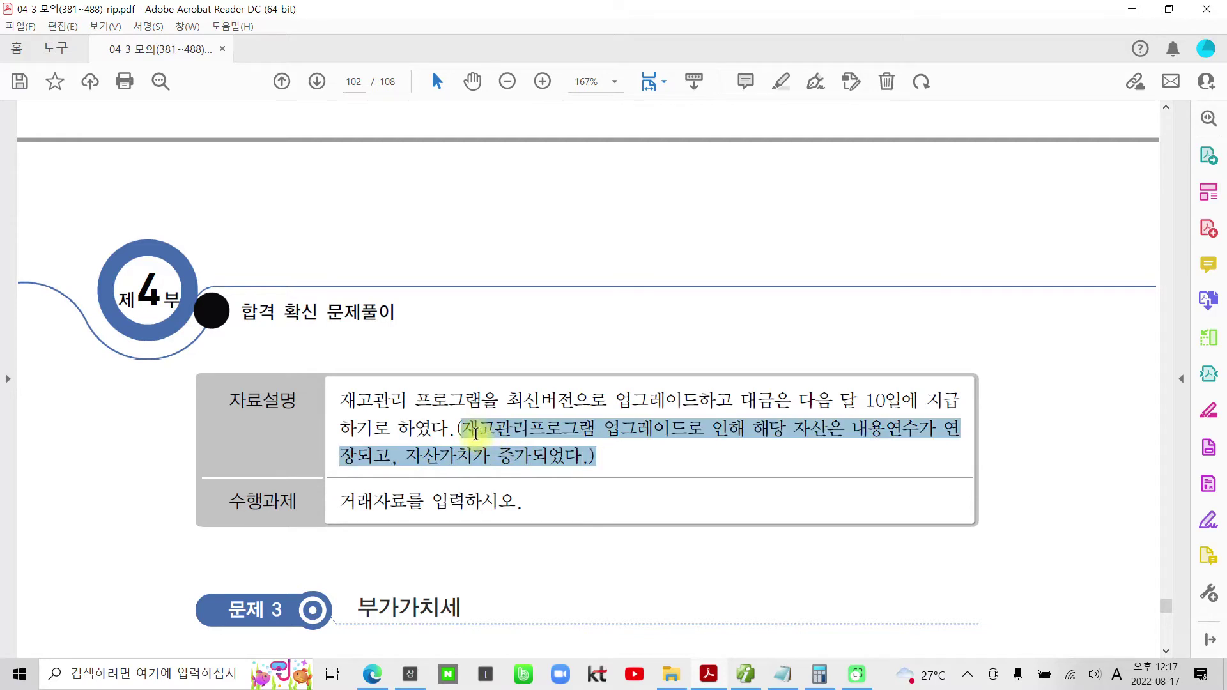
{"action": "right_click", "coordinate": [490, 436]}
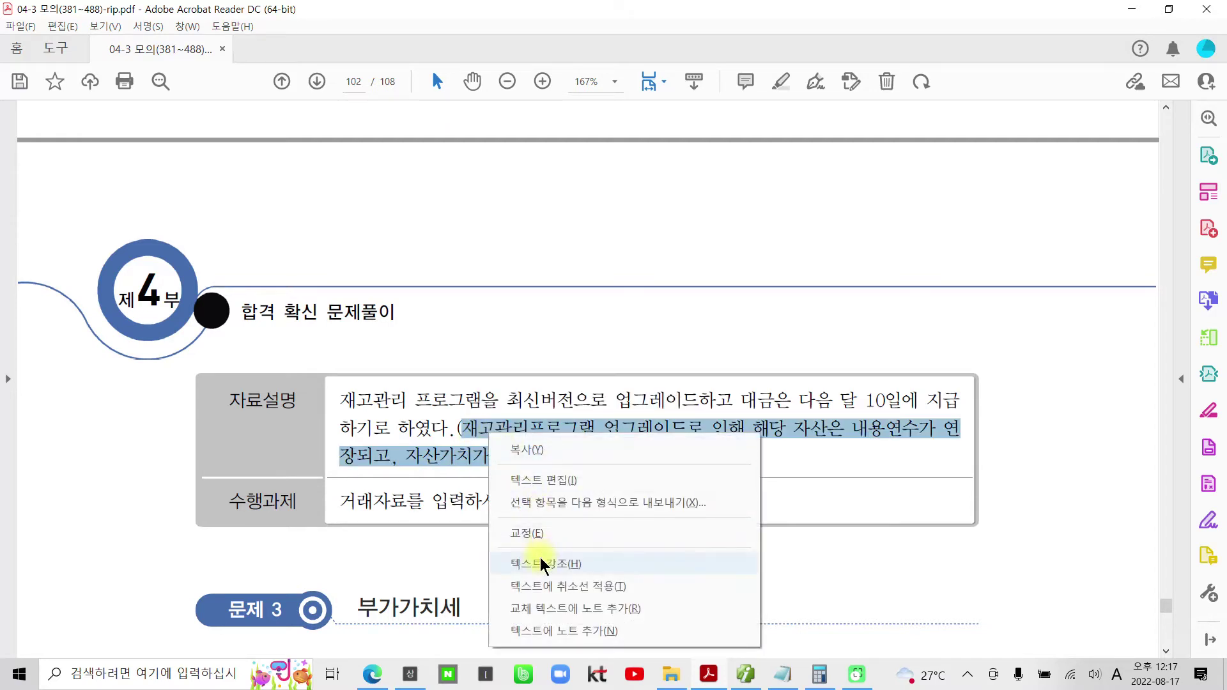
{"action": "left_click", "coordinate": [541, 565]}
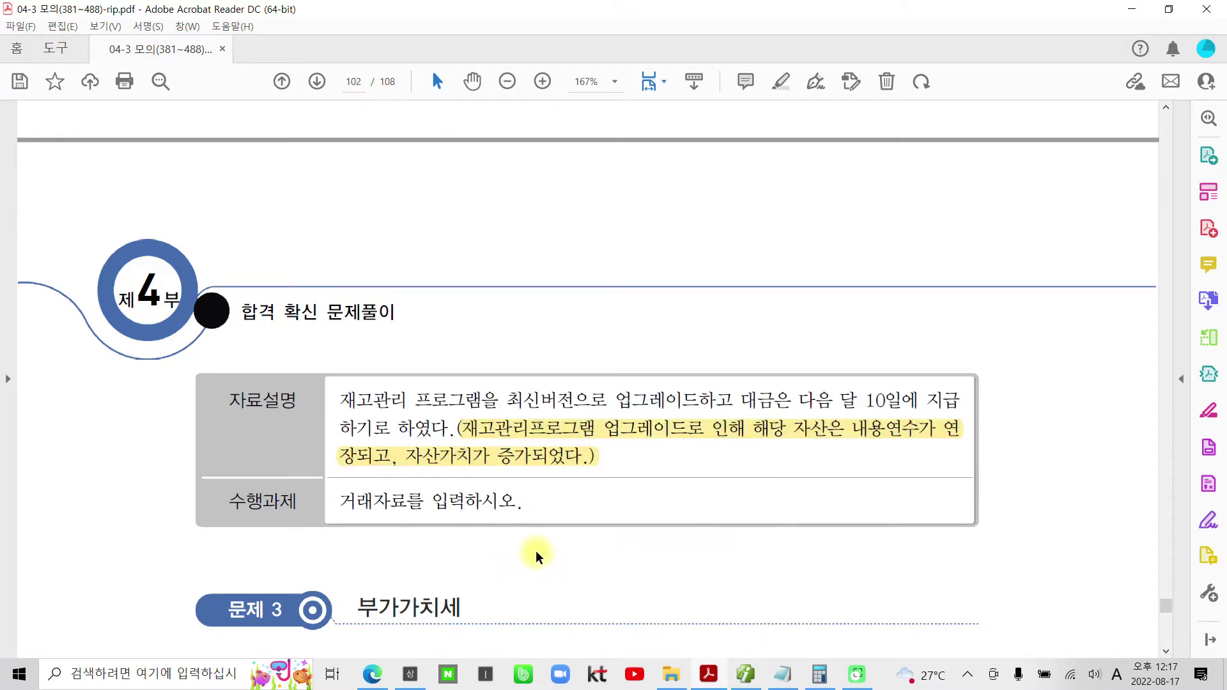
{"action": "left_click", "coordinate": [393, 502]}
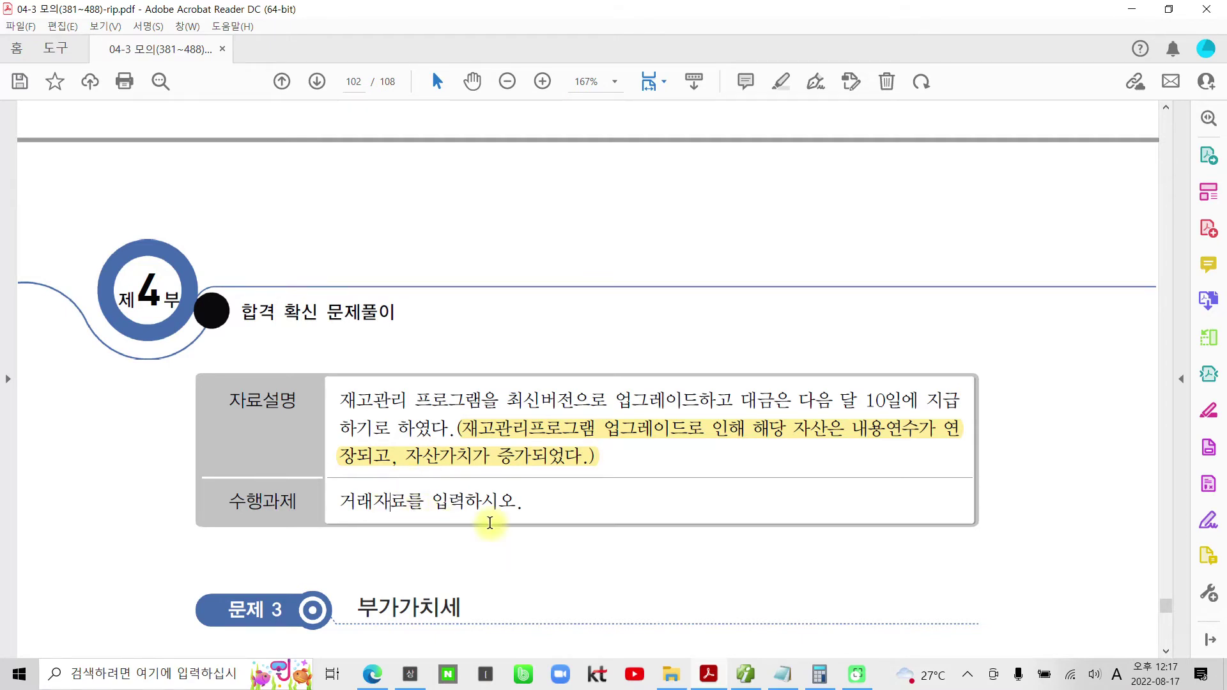
- Scroll to question 5's 2022.8.22 거래명세서 for 재고관리 프로그램, 3,500,000
{"action": "scroll", "coordinate": [490, 520], "scroll_direction": "up", "scroll_amount": 10}
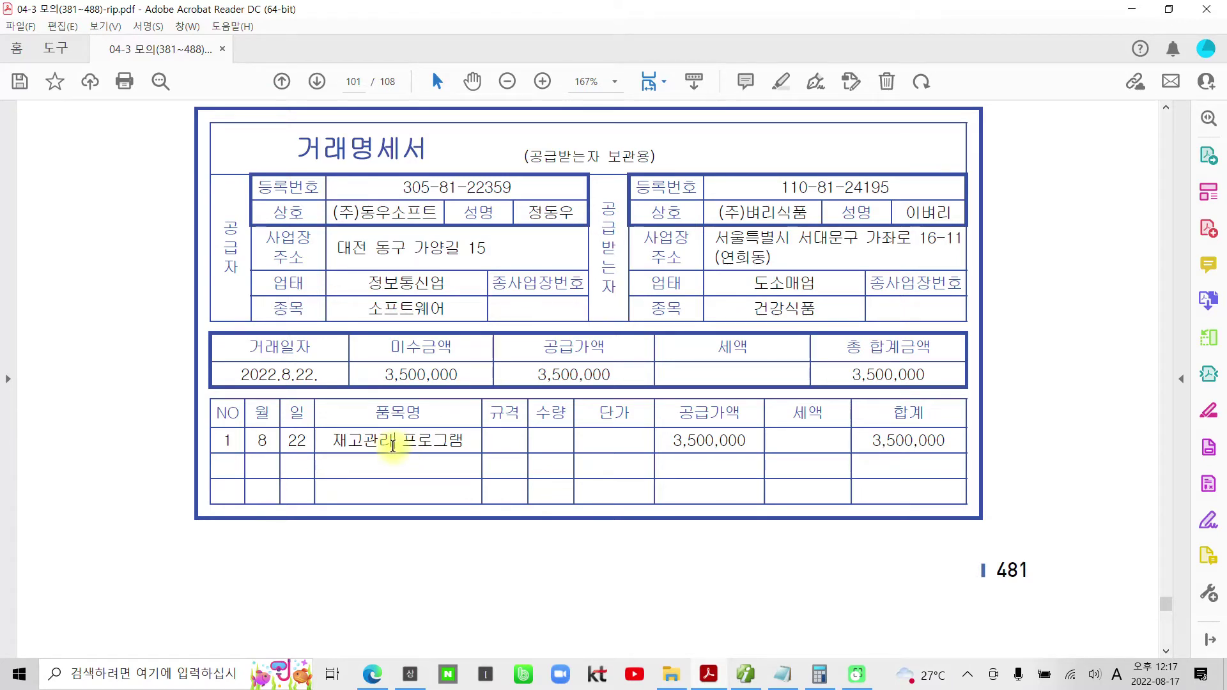
{"action": "scroll", "coordinate": [424, 459], "scroll_direction": "up", "scroll_amount": 2}
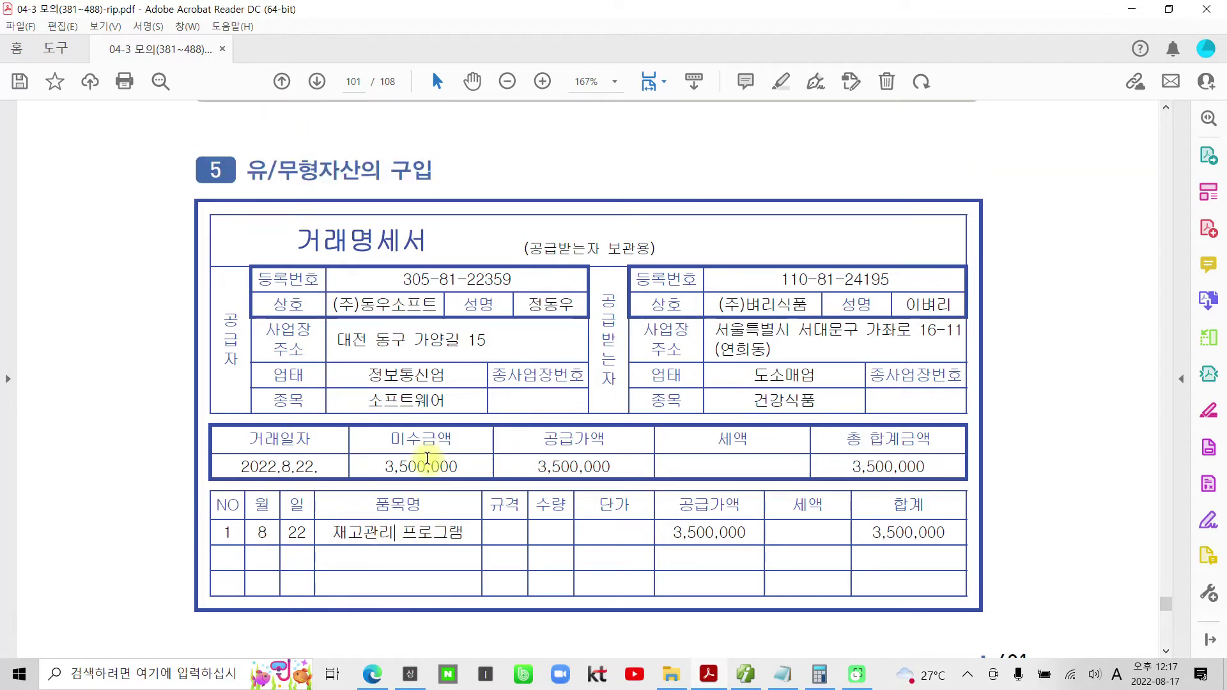
{"action": "scroll", "coordinate": [731, 542], "scroll_direction": "down", "scroll_amount": 1}
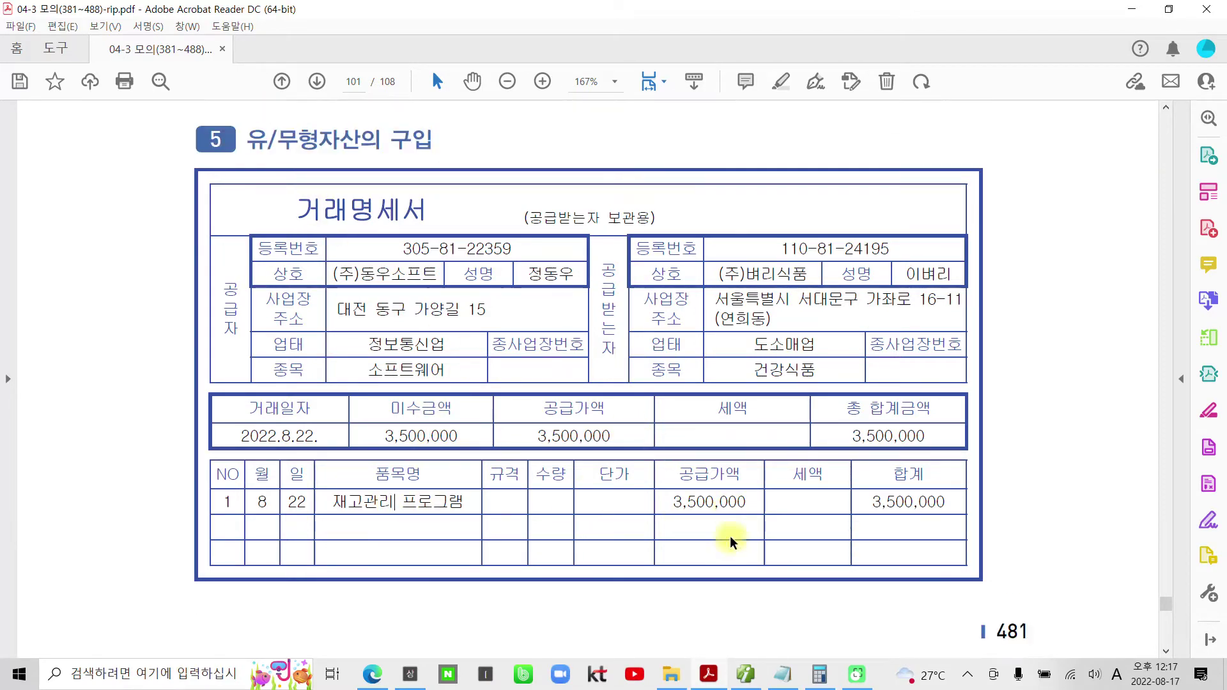
{"action": "scroll", "coordinate": [731, 542], "scroll_direction": "down", "scroll_amount": 1}
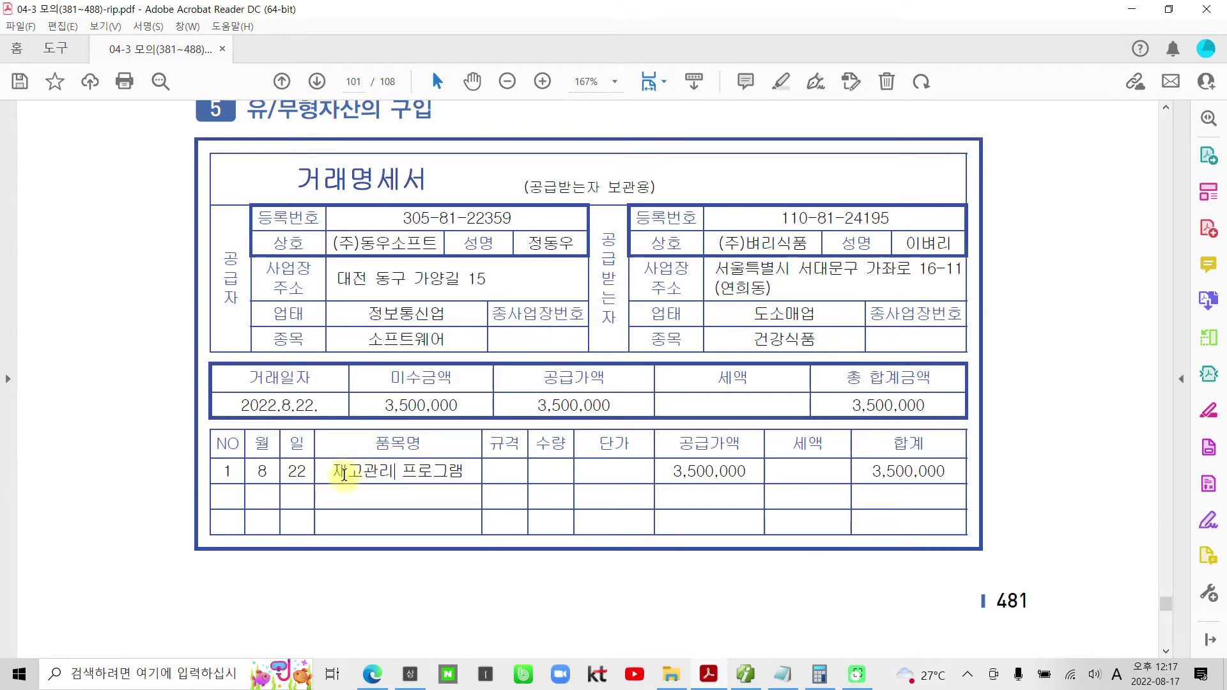
{"action": "mouse_move", "coordinate": [746, 681]}
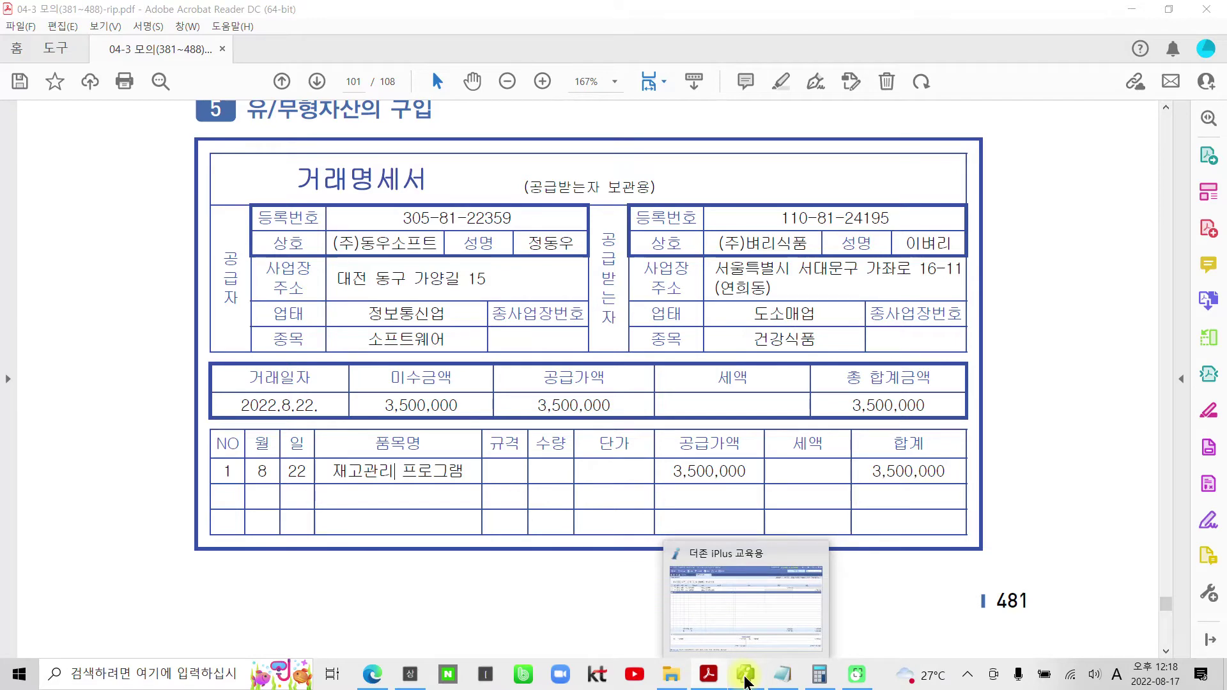
- Start a 22 August voucher debiting 240 소프트웨어 3,500,000
{"action": "left_click", "coordinate": [746, 679]}
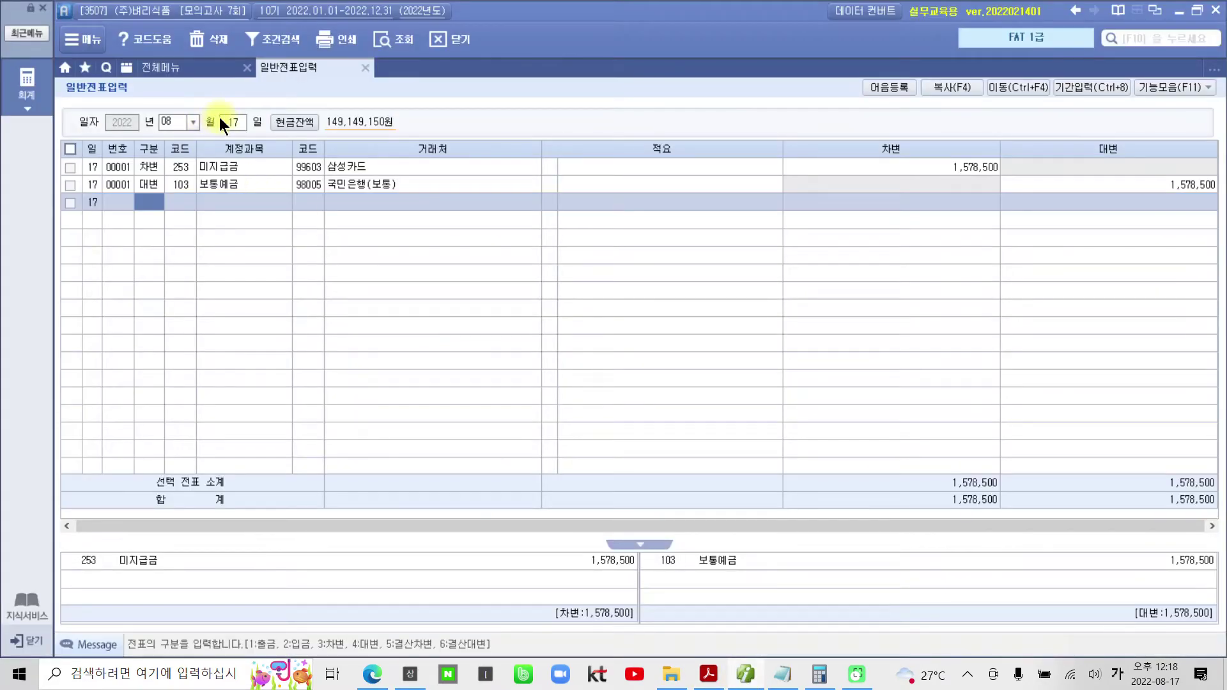
{"action": "left_click", "coordinate": [224, 121]}
{"action": "type", "text": "22"}
{"action": "key", "text": "Return"}
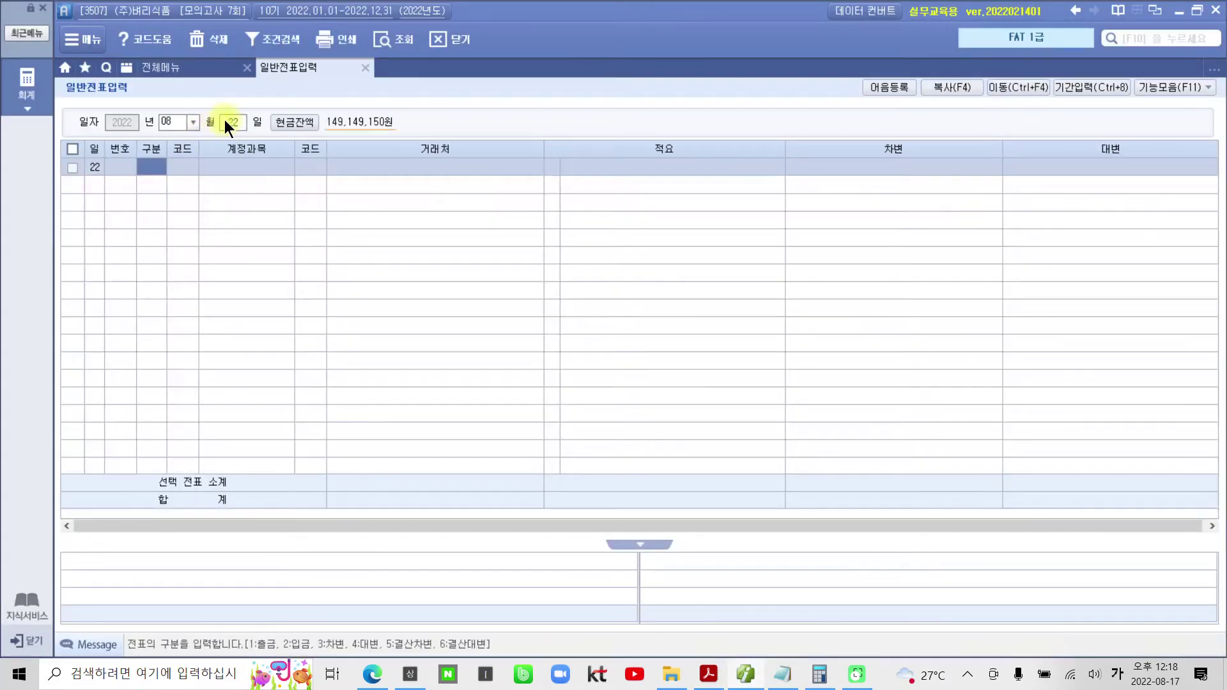
{"action": "type", "text": "3"}
{"action": "key", "text": "Return"}
{"action": "type", "text": "소모"}
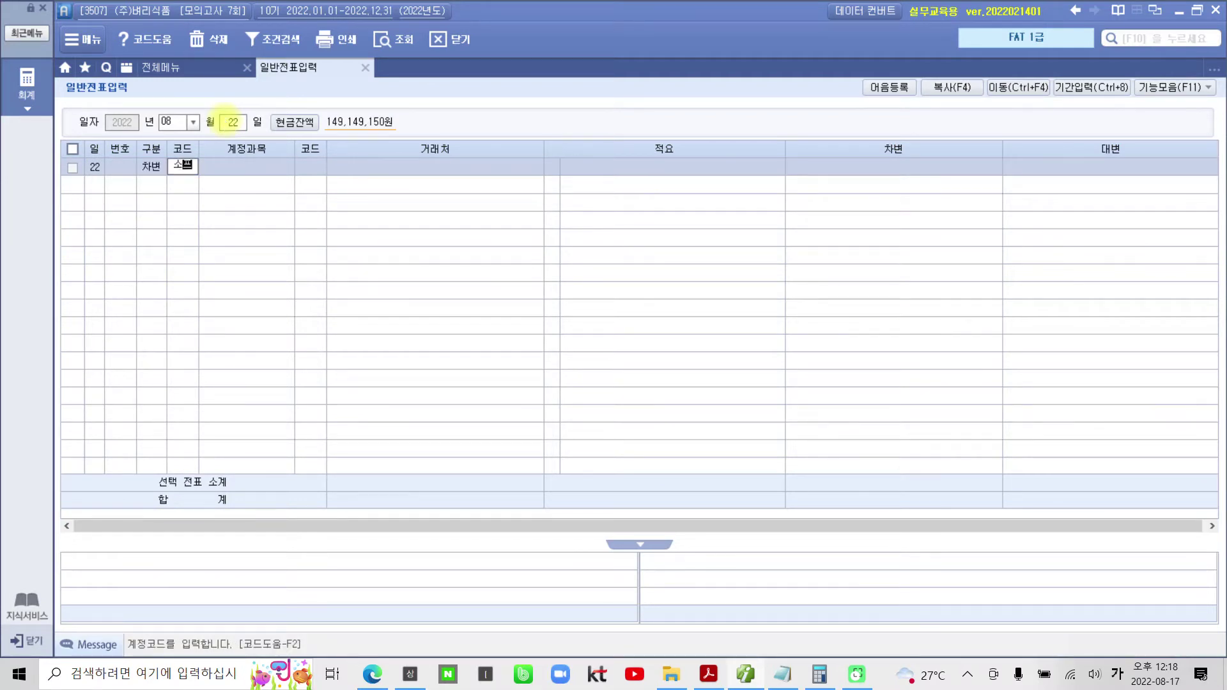
{"action": "key", "text": "Return"}
{"action": "key", "text": "Return"}
{"action": "key", "text": "Return"}
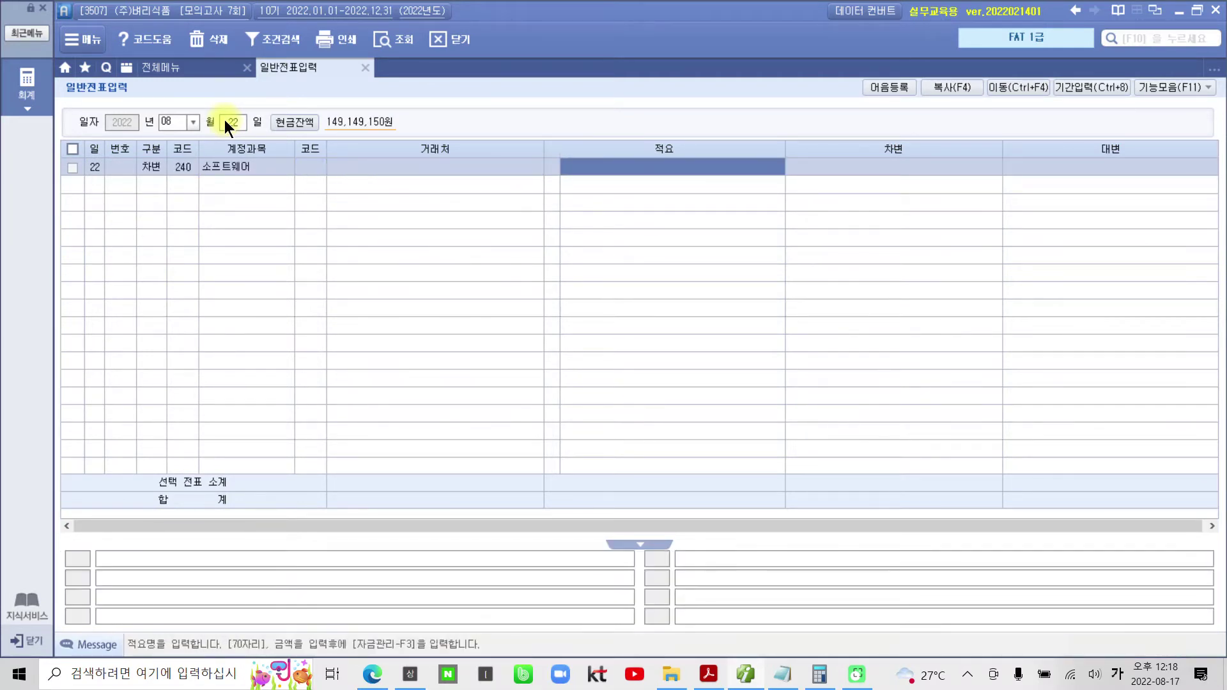
{"action": "key", "text": "Return"}
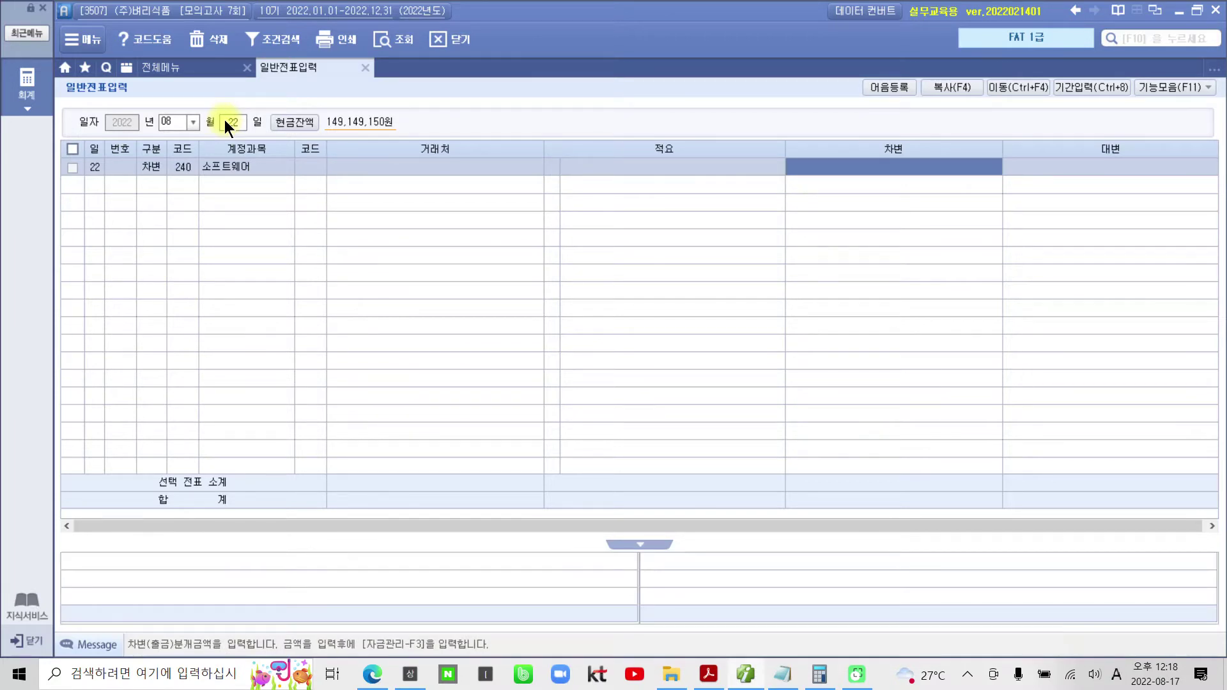
{"action": "type", "text": "3500000"}
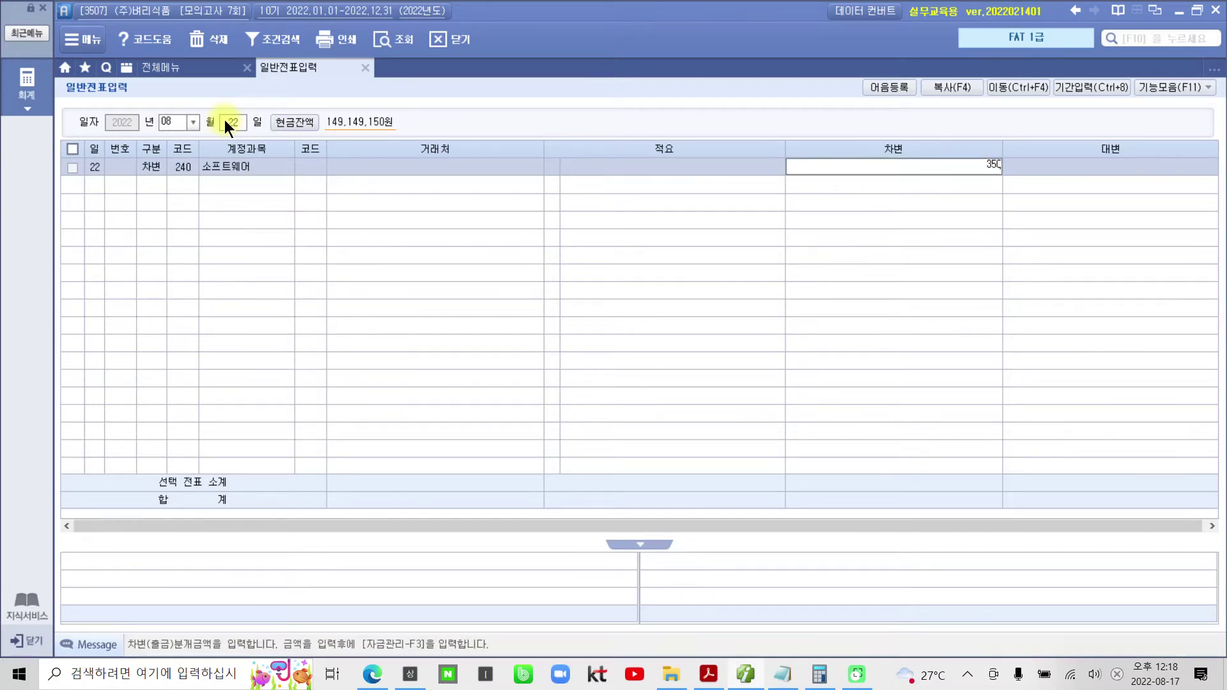
{"action": "key", "text": "Return"}
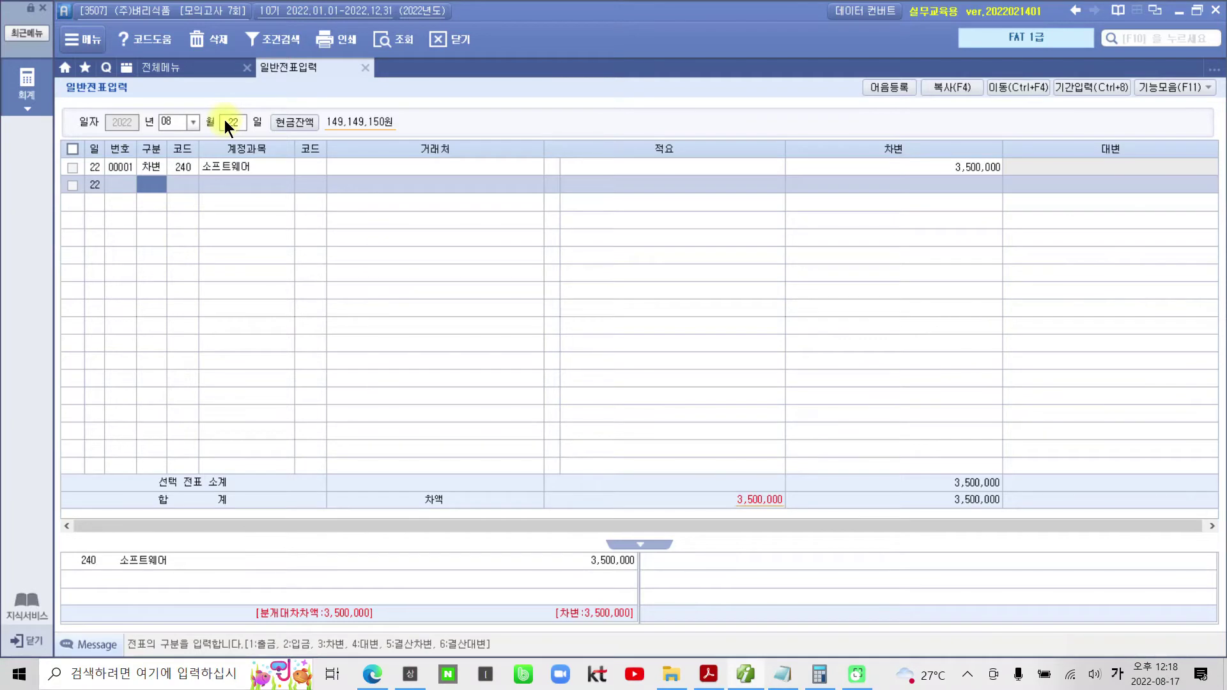
- Credit 253 미지급금 3,500,000 to vendor 03177 (주)동우소프트
{"action": "type", "text": "4"}
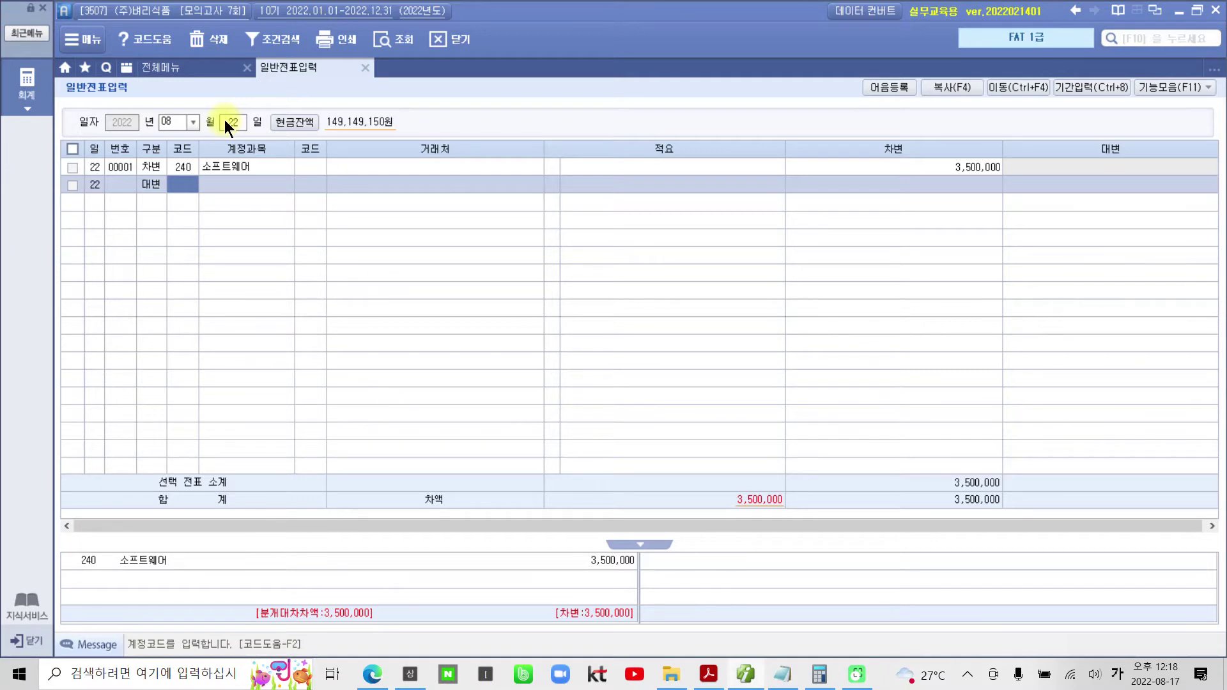
{"action": "type", "text": "253"}
{"action": "key", "text": "Return"}
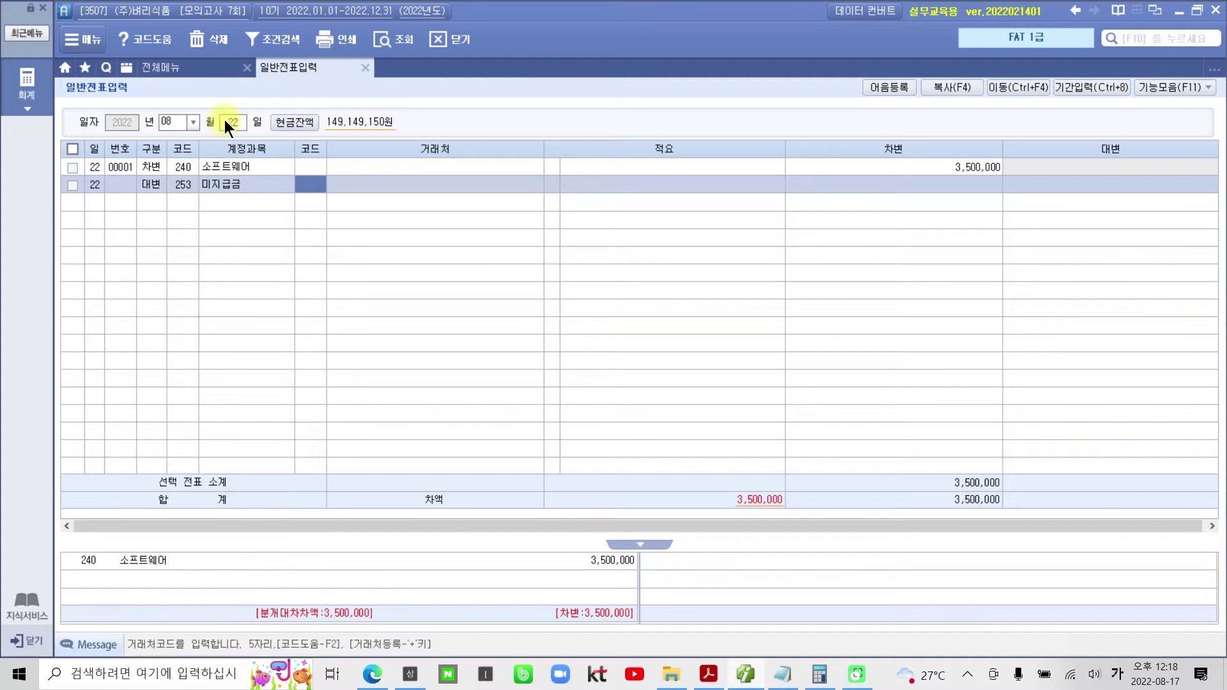
{"action": "type", "text": "03177"}
{"action": "key", "text": "Return"}
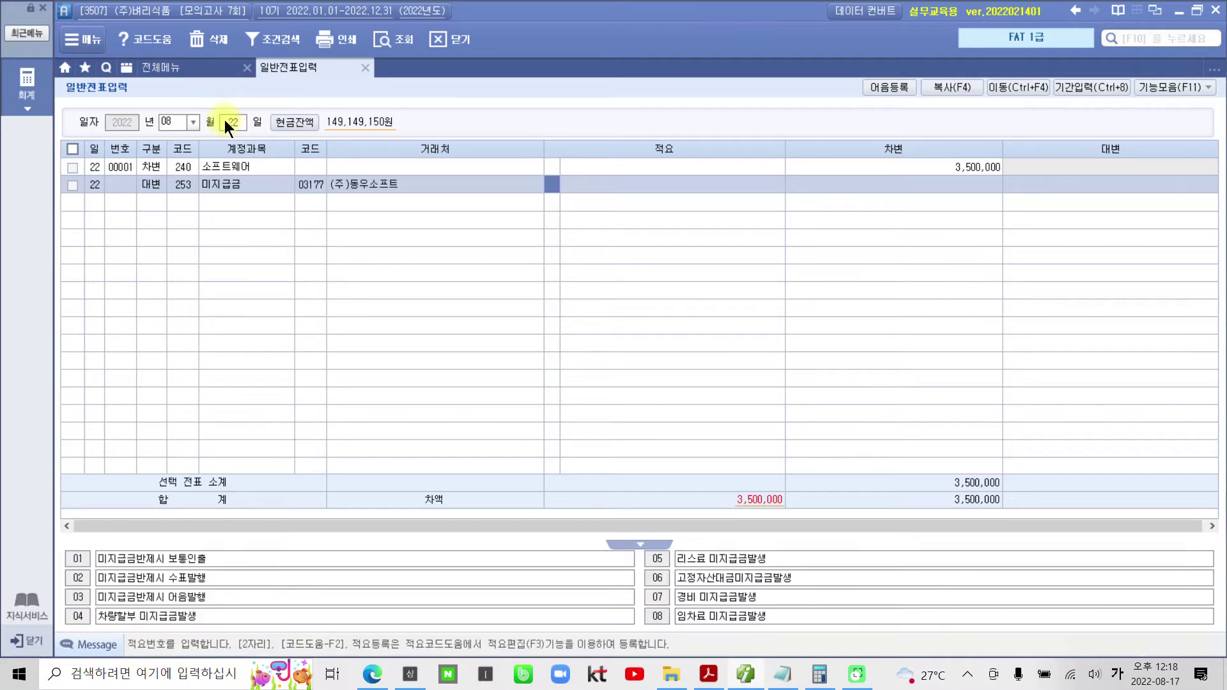
{"action": "key", "text": "Return"}
{"action": "type", "text": "3,500,000"}
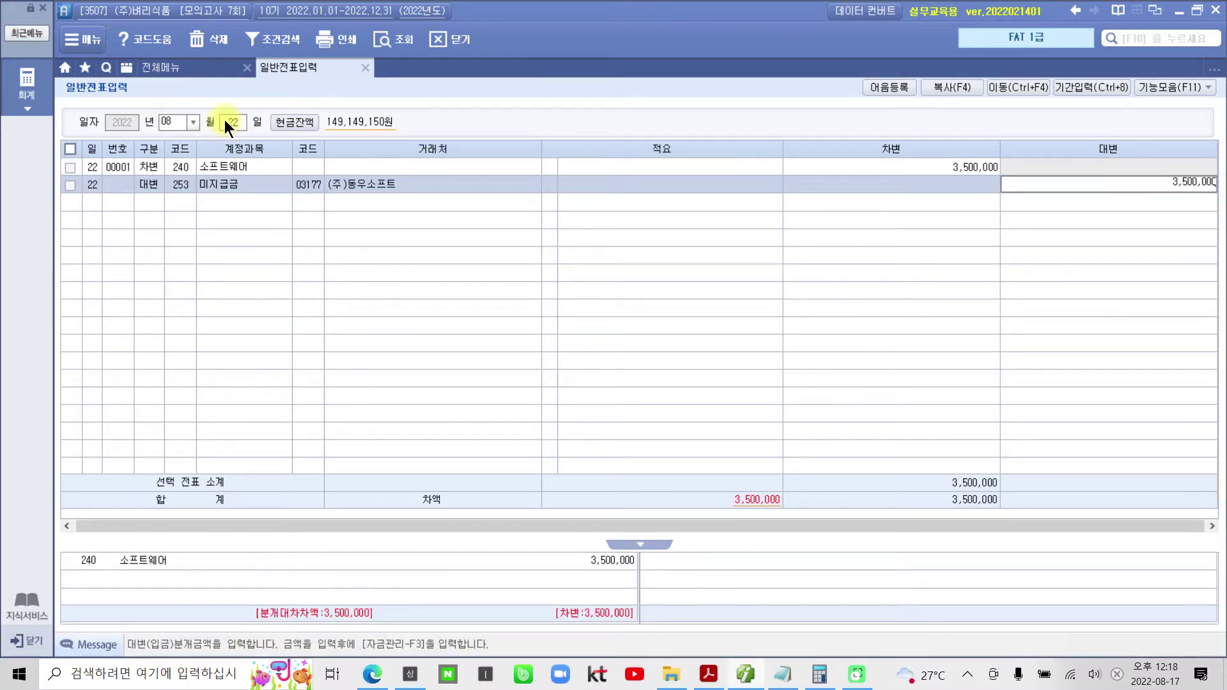
{"action": "key", "text": "Return"}
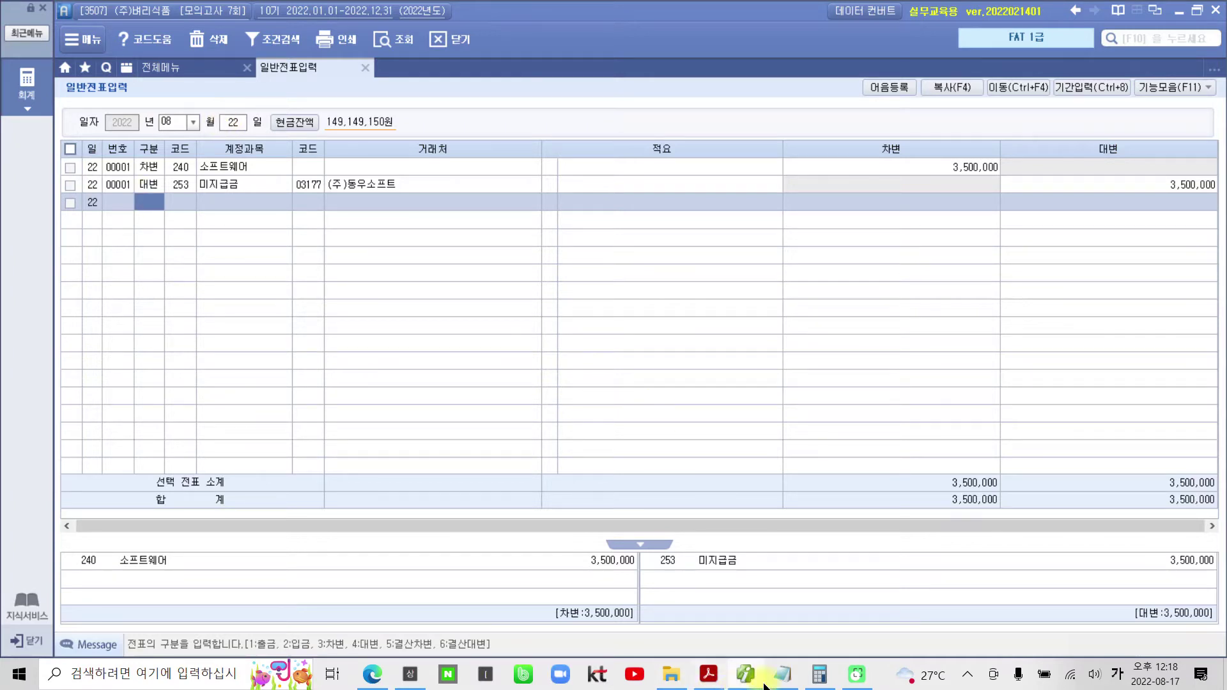
- Scroll to 문제 3 and highlight '9월 28일에 계약금을 받았으며,' in yellow
{"action": "left_click", "coordinate": [714, 679]}
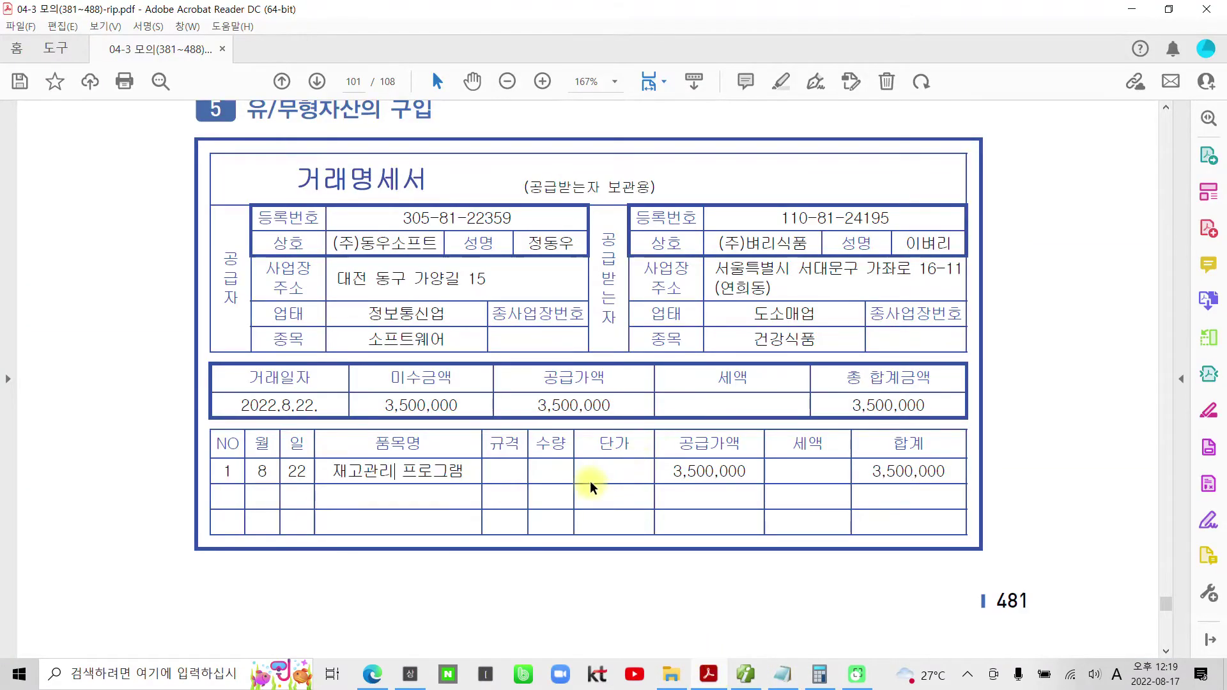
{"action": "scroll", "coordinate": [592, 487], "scroll_direction": "down", "scroll_amount": 4}
{"action": "scroll", "coordinate": [593, 486], "scroll_direction": "down", "scroll_amount": 6}
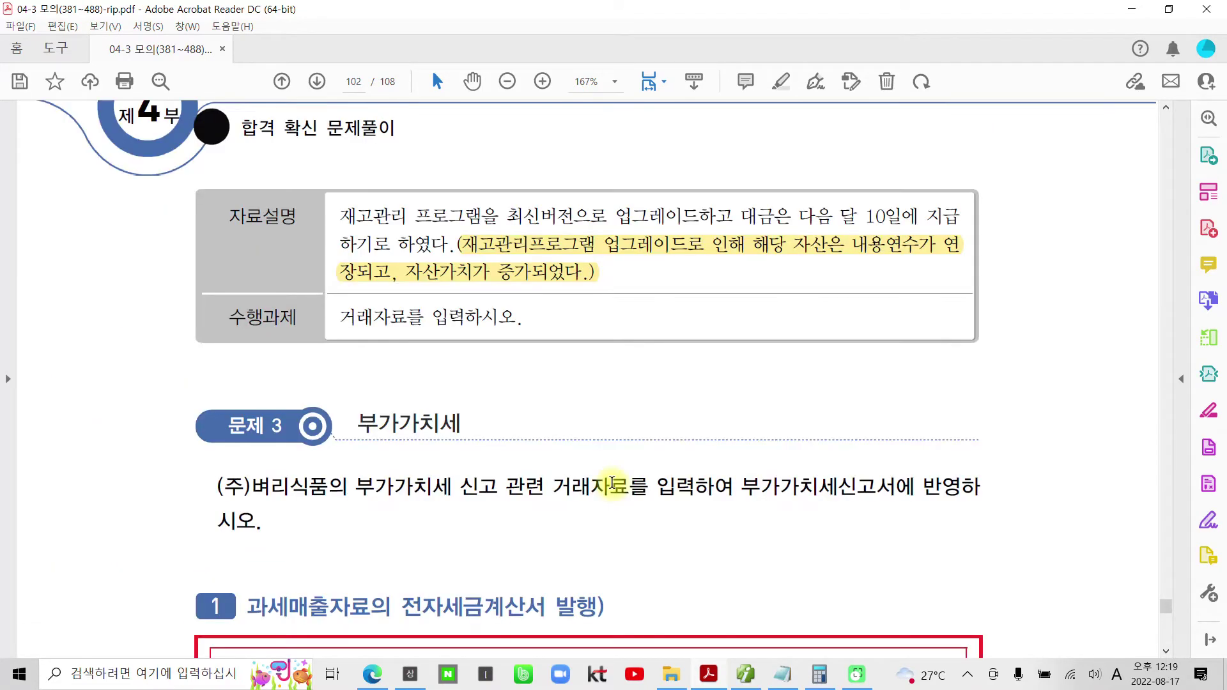
{"action": "scroll", "coordinate": [612, 483], "scroll_direction": "down", "scroll_amount": 2}
{"action": "scroll", "coordinate": [618, 476], "scroll_direction": "down", "scroll_amount": 1}
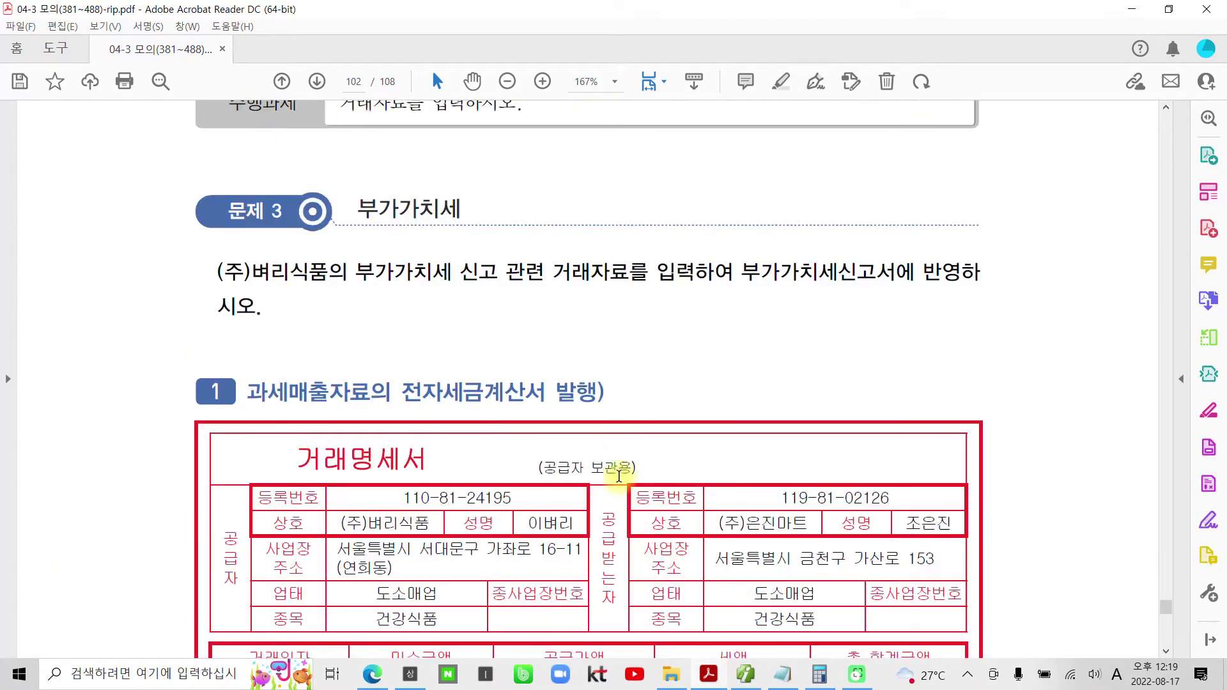
{"action": "scroll", "coordinate": [618, 476], "scroll_direction": "down", "scroll_amount": 1}
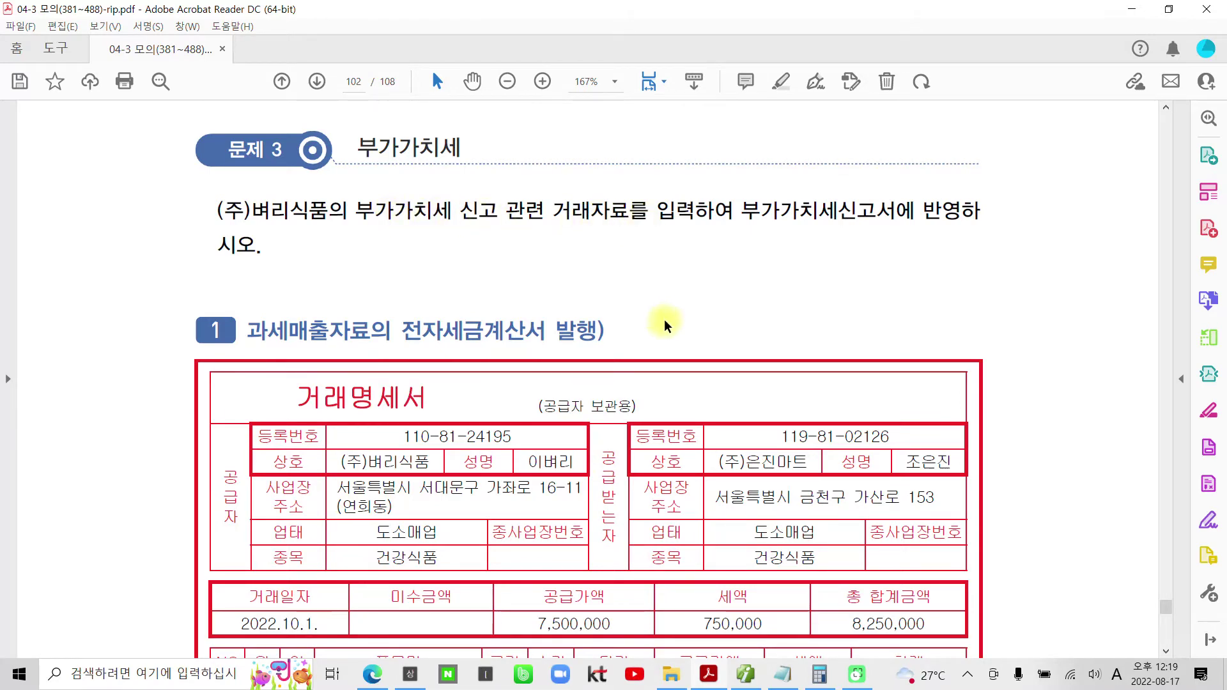
{"action": "scroll", "coordinate": [664, 326], "scroll_direction": "down", "scroll_amount": 4}
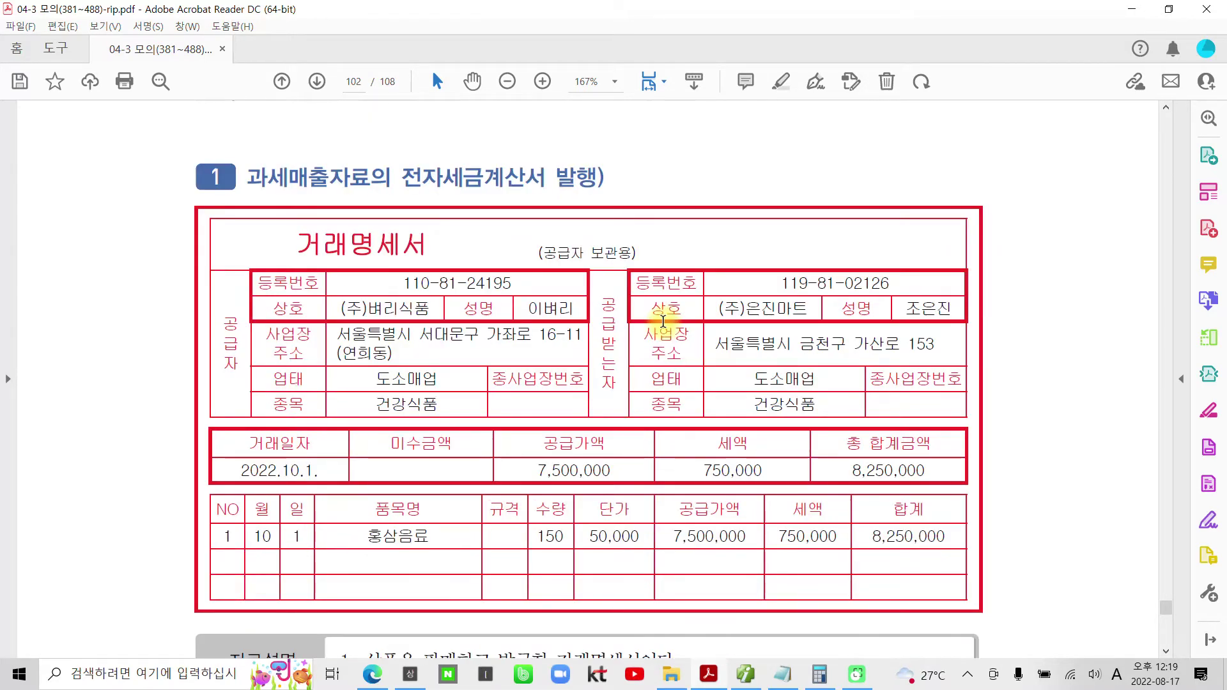
{"action": "scroll", "coordinate": [662, 325], "scroll_direction": "down", "scroll_amount": 4}
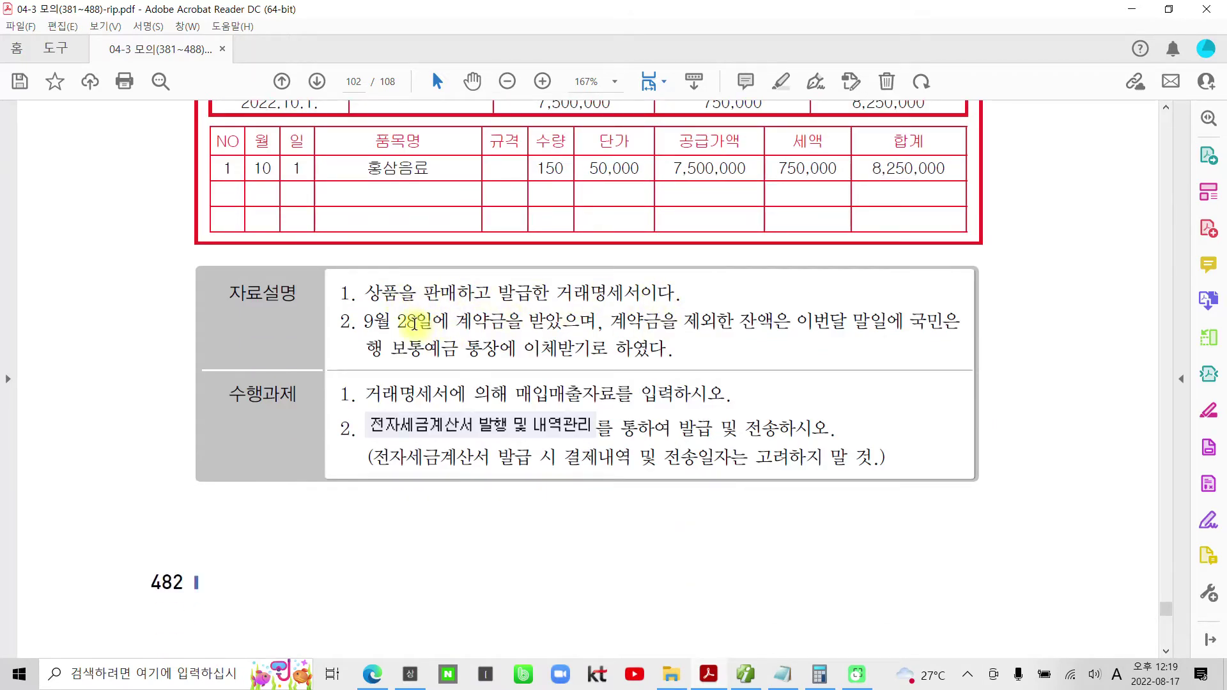
{"action": "left_click_drag", "start_coordinate": [601, 322], "coordinate": [364, 321]}
{"action": "right_click", "coordinate": [378, 323]}
{"action": "left_click", "coordinate": [515, 455]}
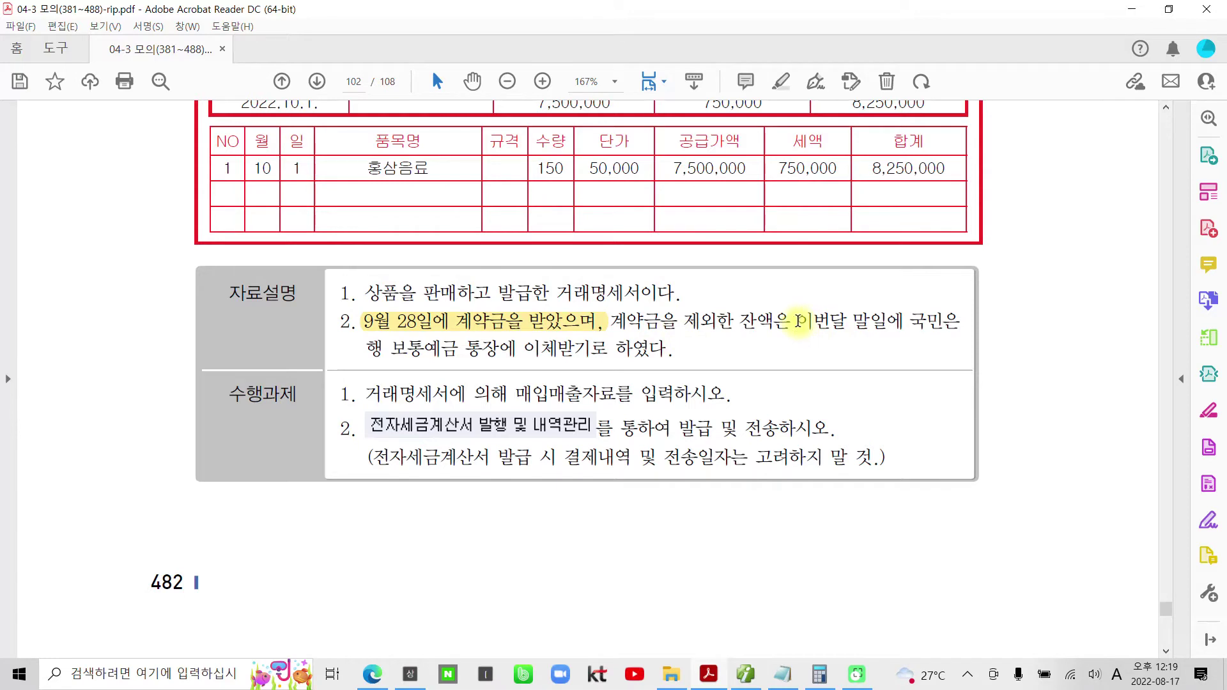
- Select the payment and '보통예금 통장에' phrases without highlighting, then return to Smart A
{"action": "left_click_drag", "start_coordinate": [799, 321], "coordinate": [960, 323]}
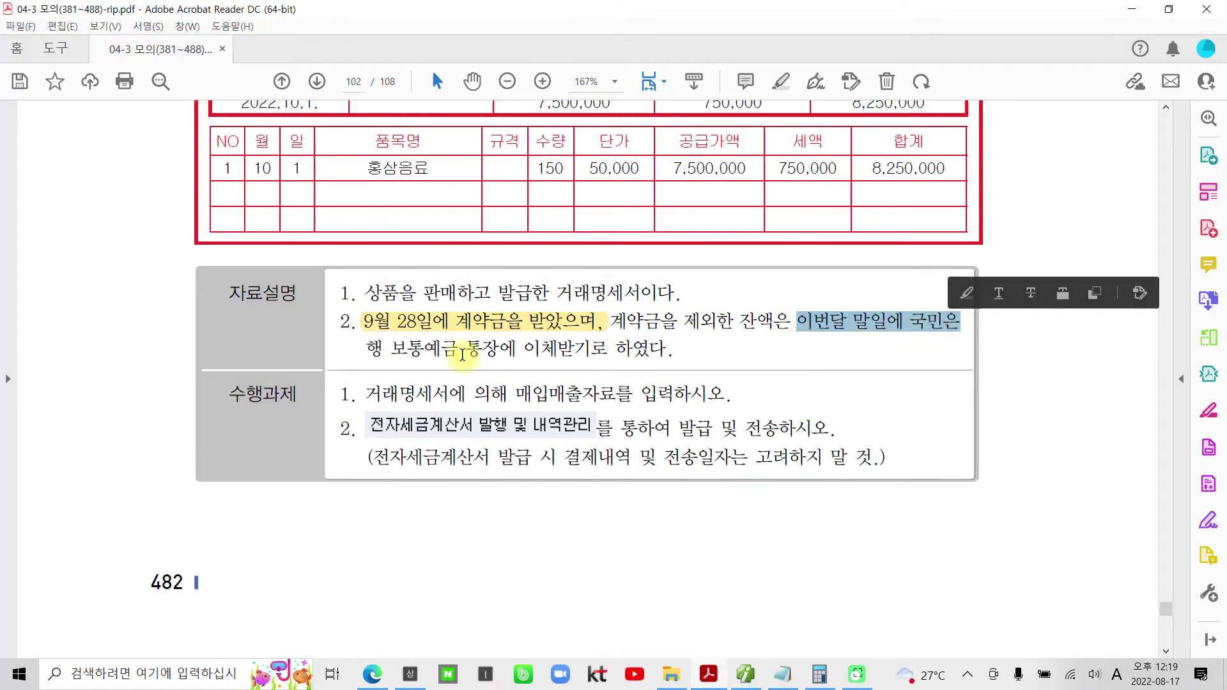
{"action": "left_click", "coordinate": [516, 350]}
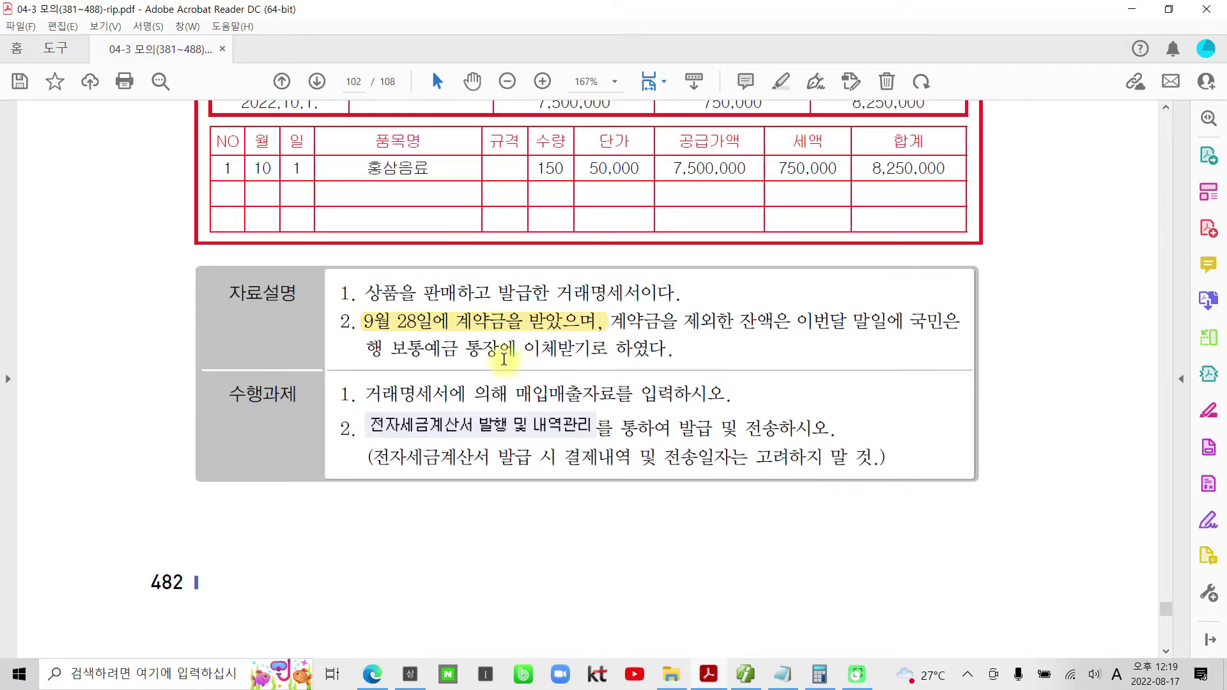
{"action": "left_click_drag", "start_coordinate": [391, 348], "coordinate": [474, 348]}
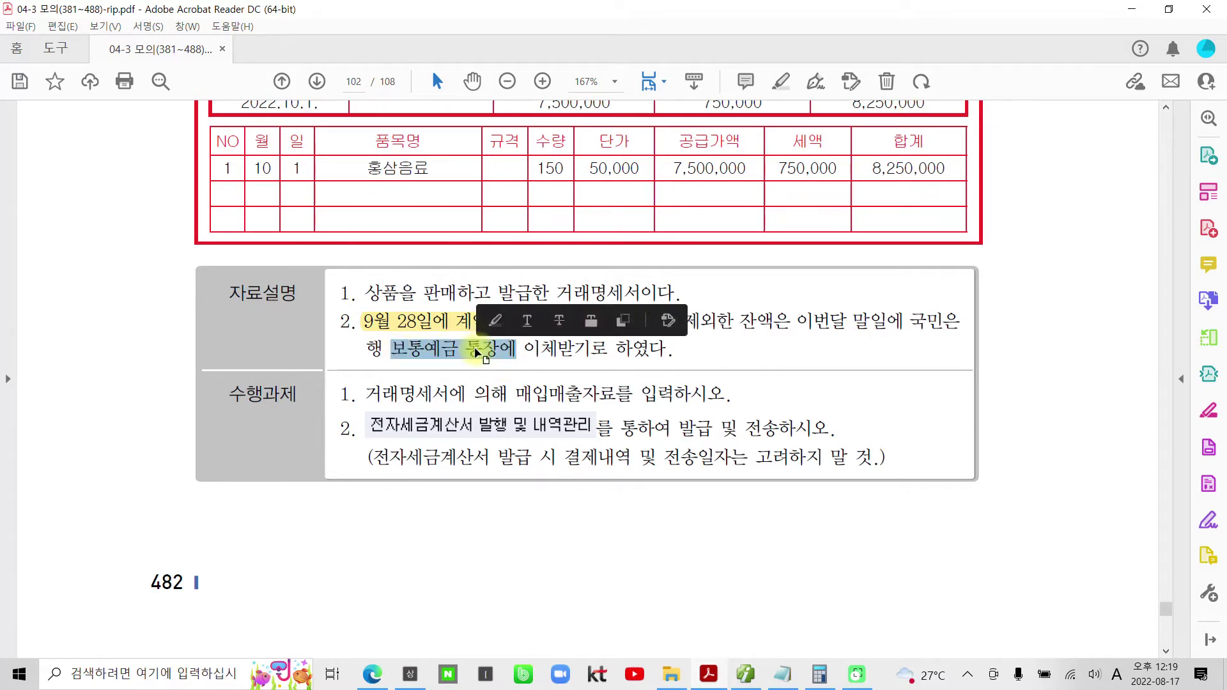
{"action": "right_click", "coordinate": [475, 349]}
{"action": "left_click", "coordinate": [440, 361]}
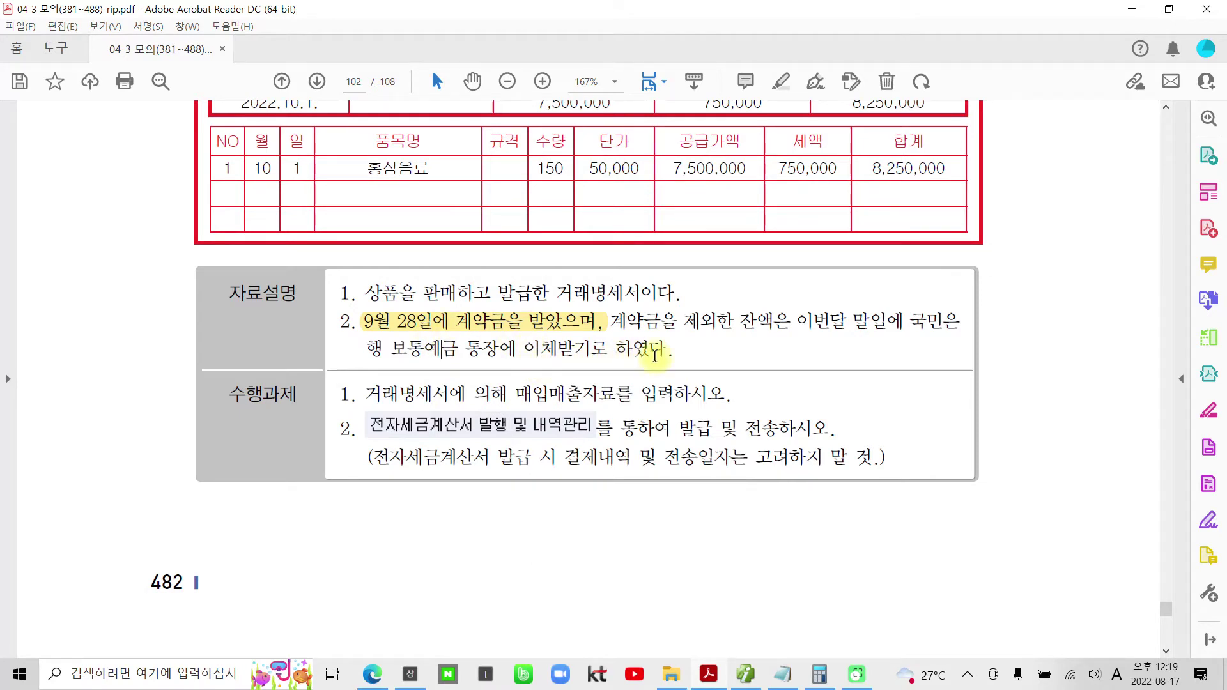
{"action": "left_click", "coordinate": [458, 325]}
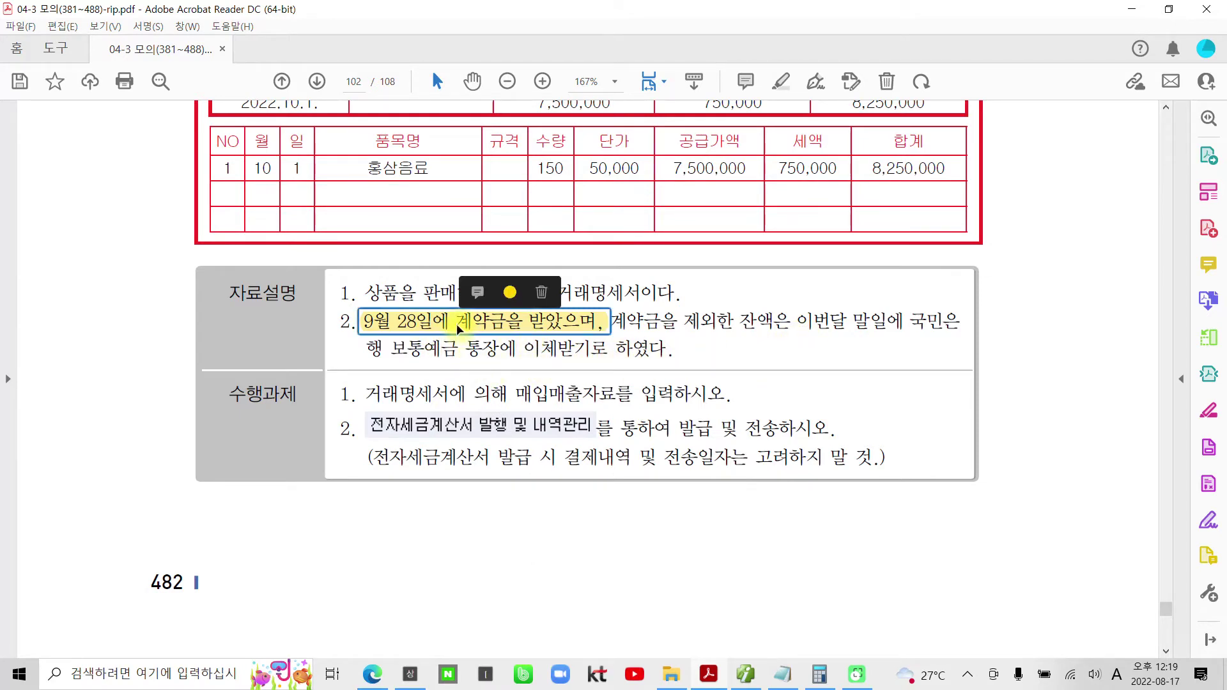
{"action": "left_click", "coordinate": [584, 336]}
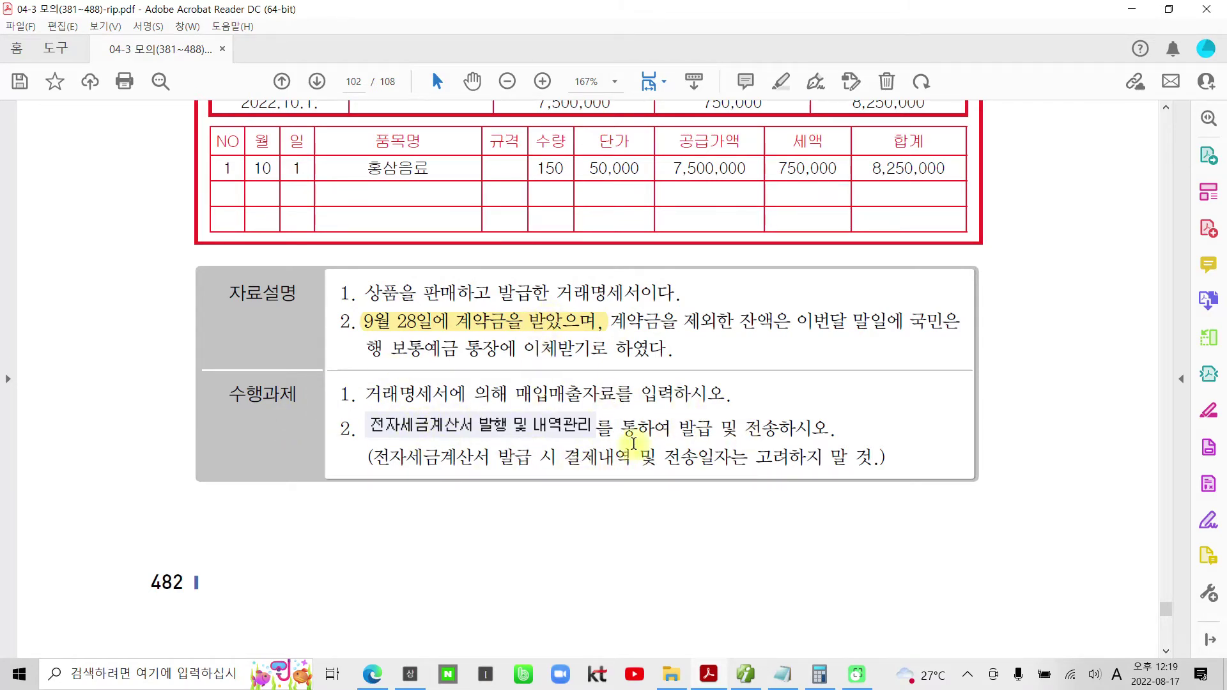
{"action": "left_click", "coordinate": [748, 674]}
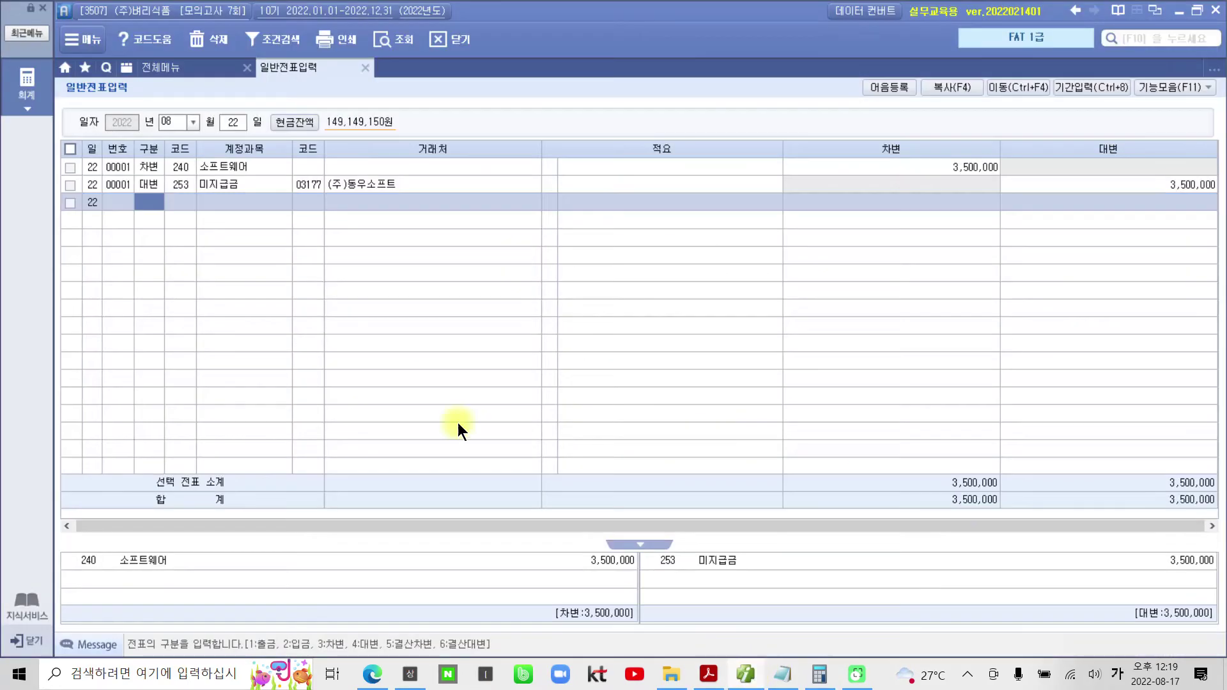
- Open the 28 September journal and check the 259 선수금 825,000 deposit from (주)은진마트
{"action": "left_click", "coordinate": [195, 124]}
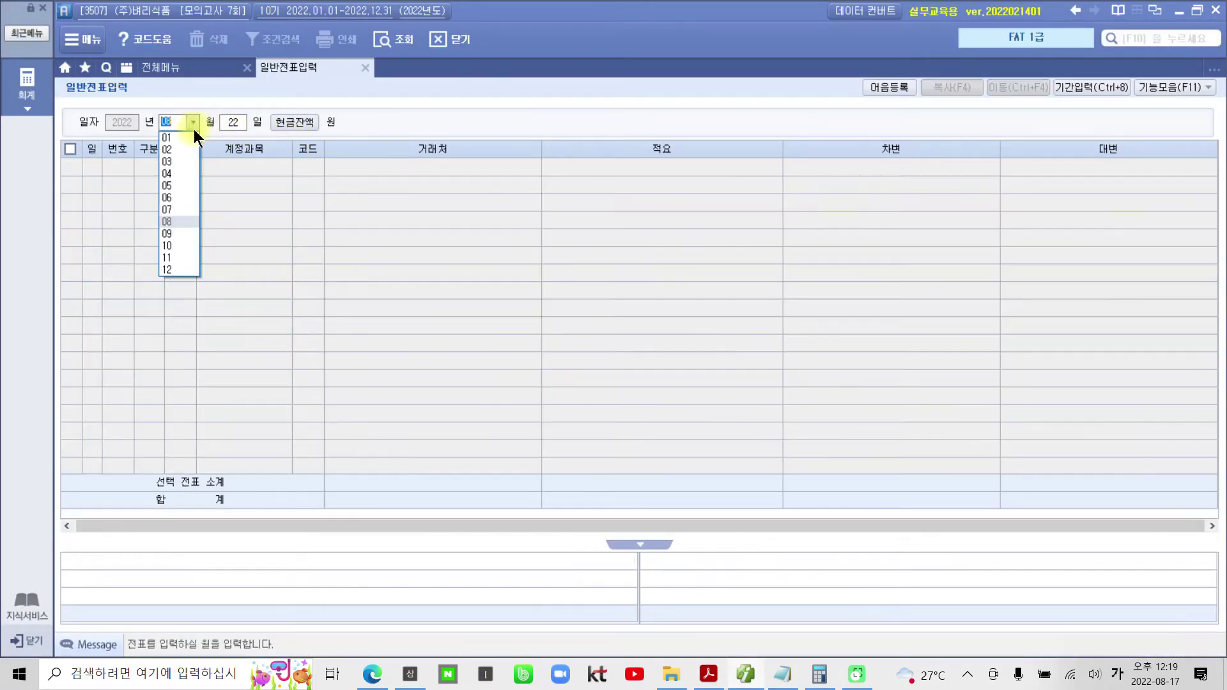
{"action": "left_click", "coordinate": [179, 234]}
{"action": "type", "text": "28"}
{"action": "key", "text": "Return"}
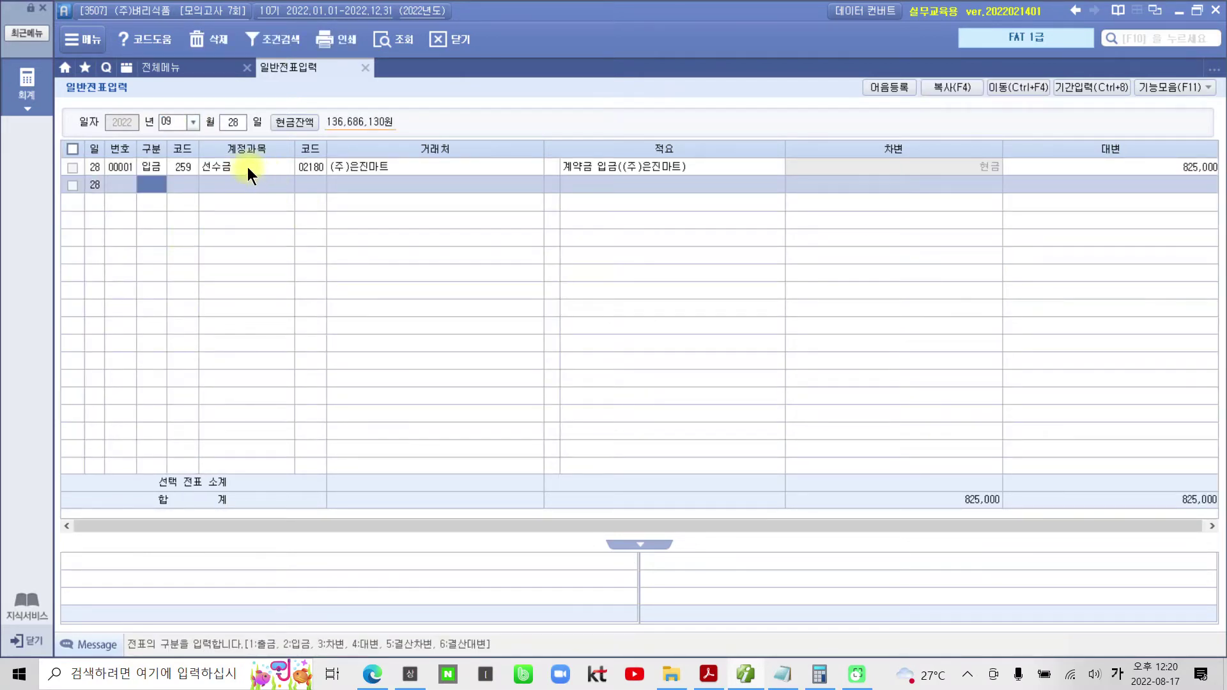
{"action": "key", "text": "Up"}
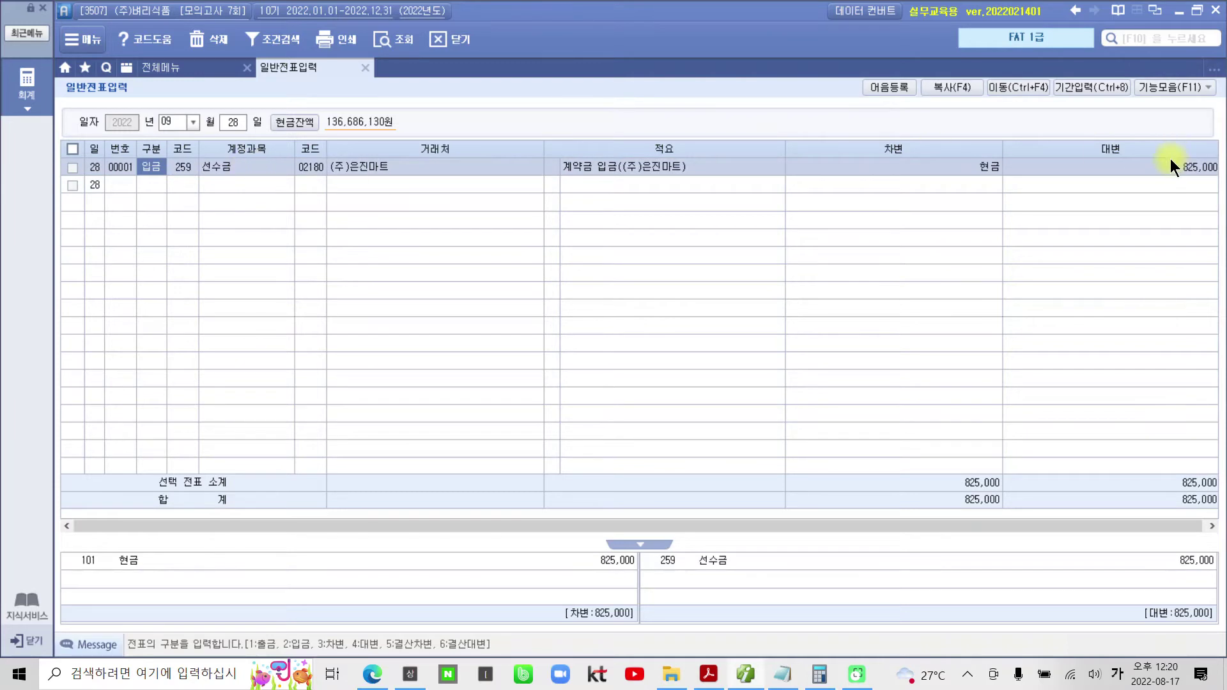
{"action": "left_click", "coordinate": [1172, 164]}
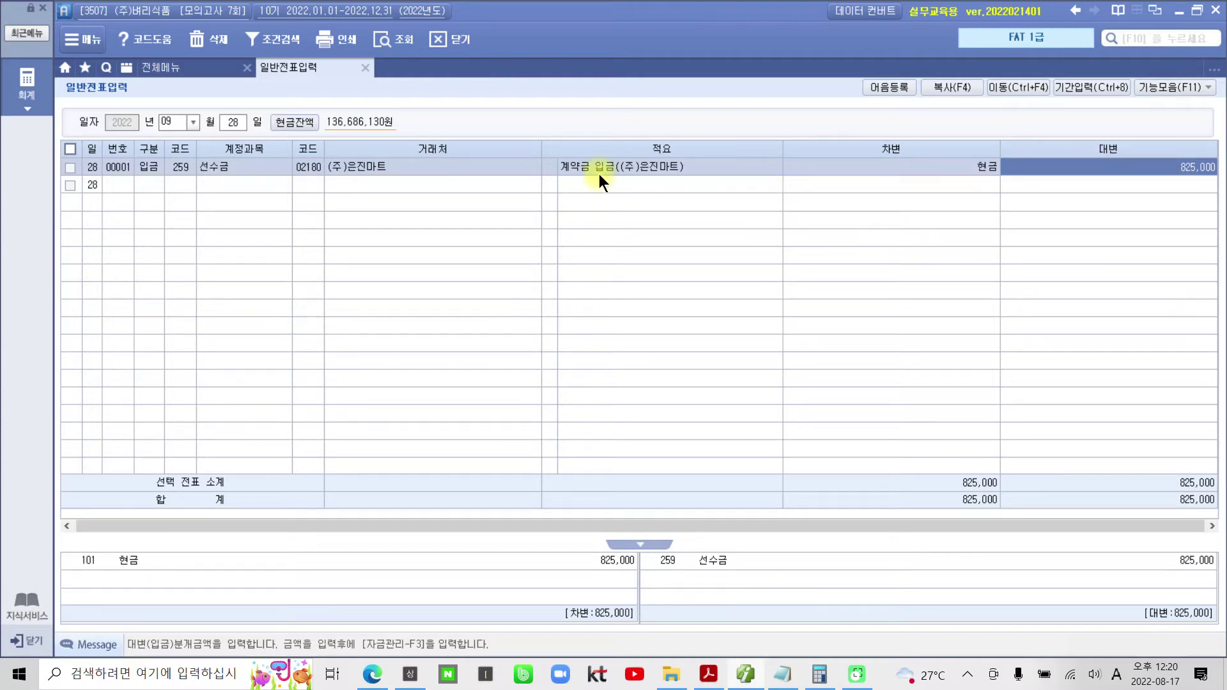
- In 매입매출전표입력, start an October 1 row with sales type 11 과세
{"action": "left_click", "coordinate": [164, 69]}
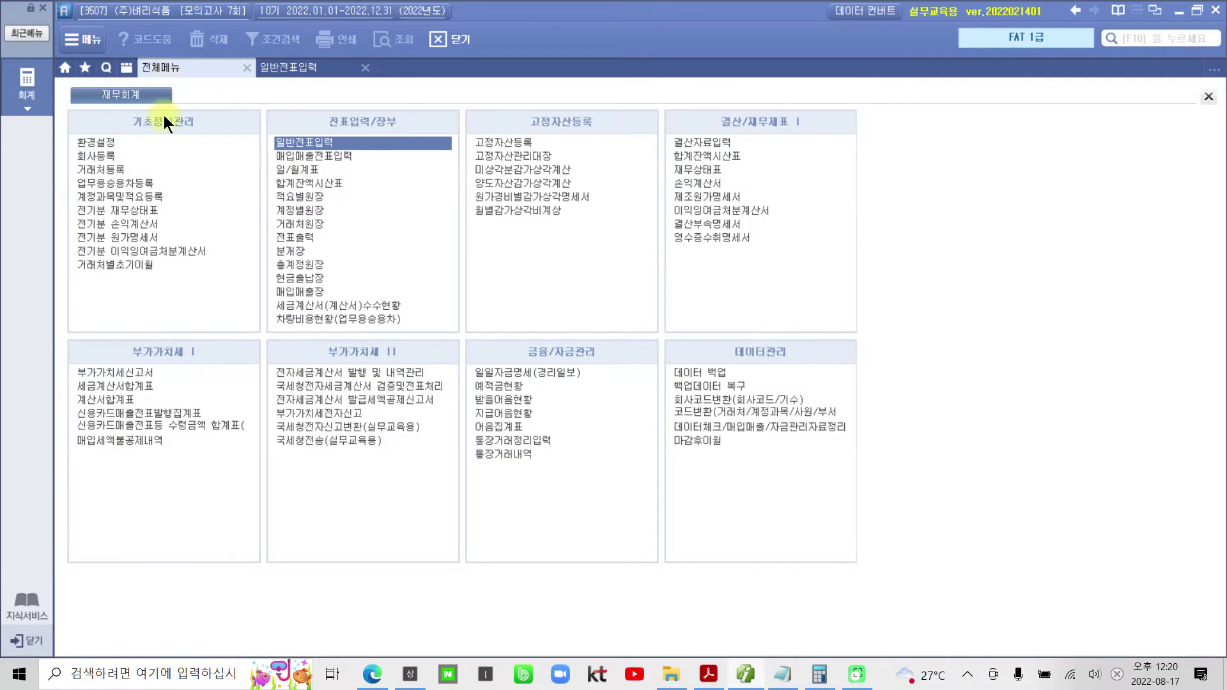
{"action": "left_click", "coordinate": [339, 157]}
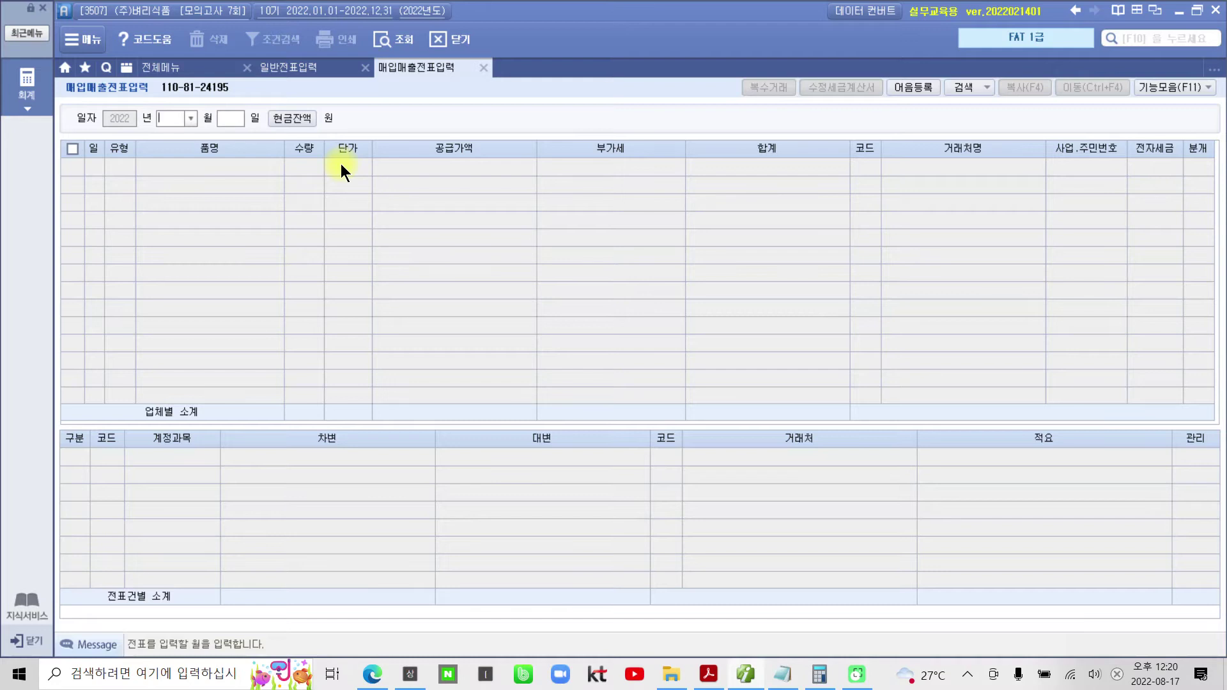
{"action": "type", "text": "10"}
{"action": "key", "text": "Return"}
{"action": "type", "text": "1"}
{"action": "key", "text": "Return"}
{"action": "key", "text": "Return"}
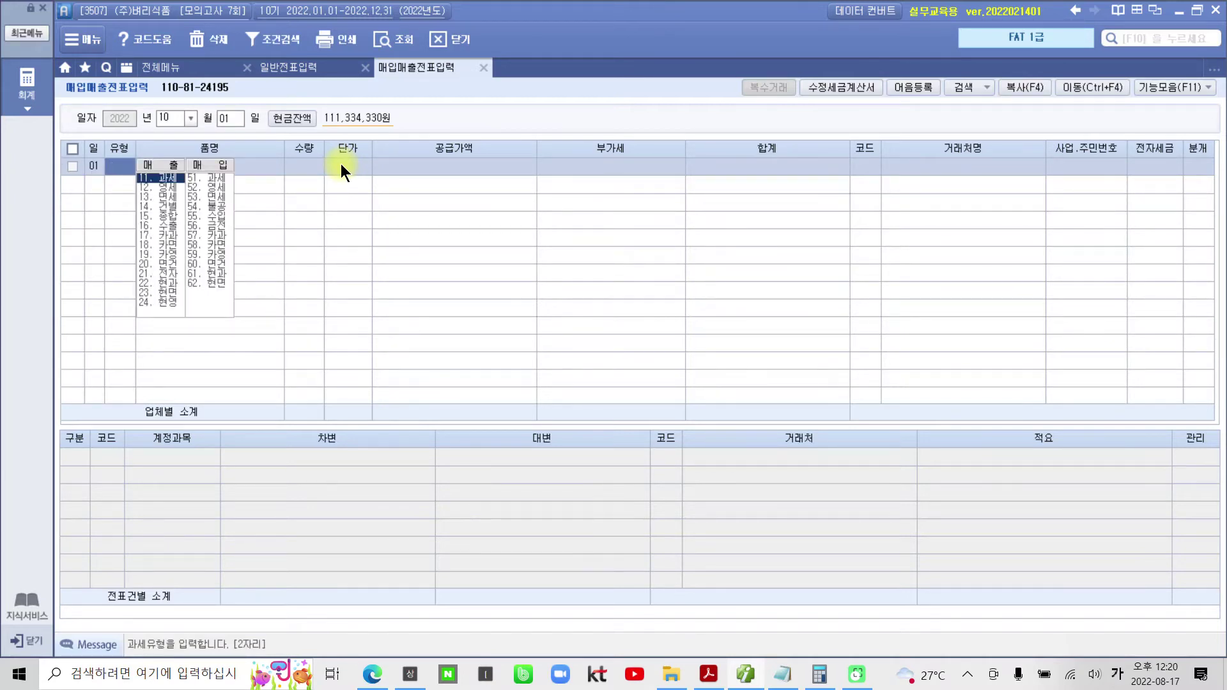
{"action": "type", "text": "11"}
{"action": "key", "text": "Return"}
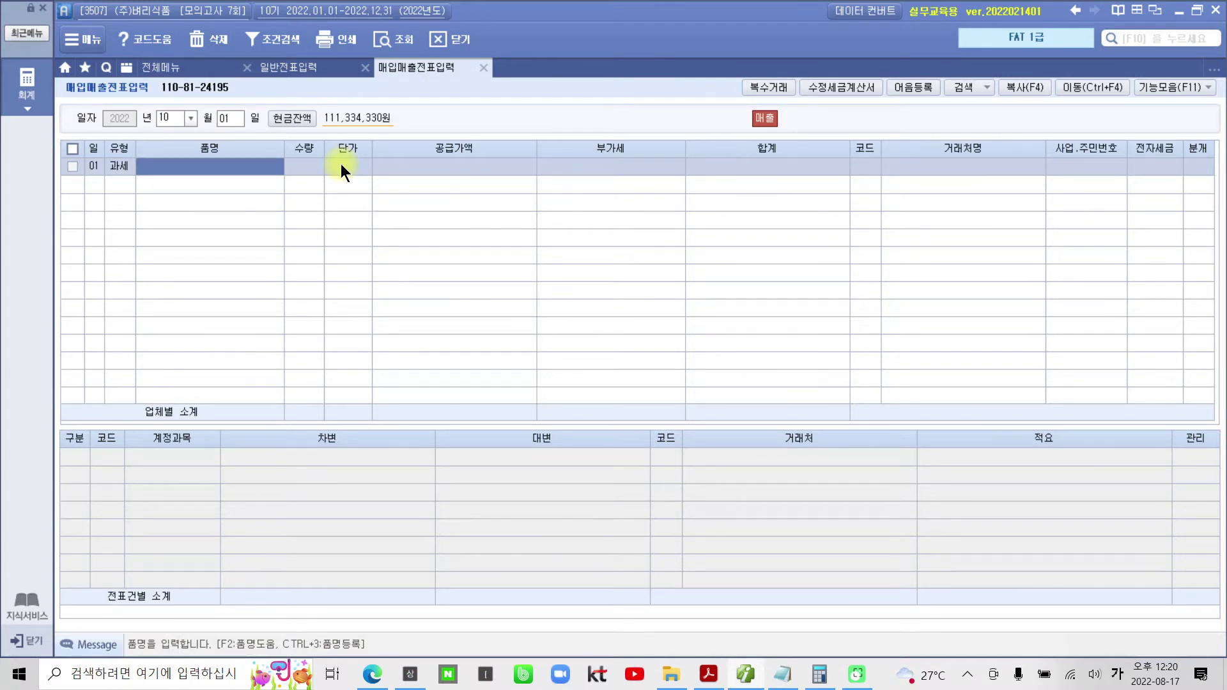
- Enter item 홍삼음료, quantity 150 and unit price 50,000
{"action": "type", "text": "홍삼ㅇ음료"}
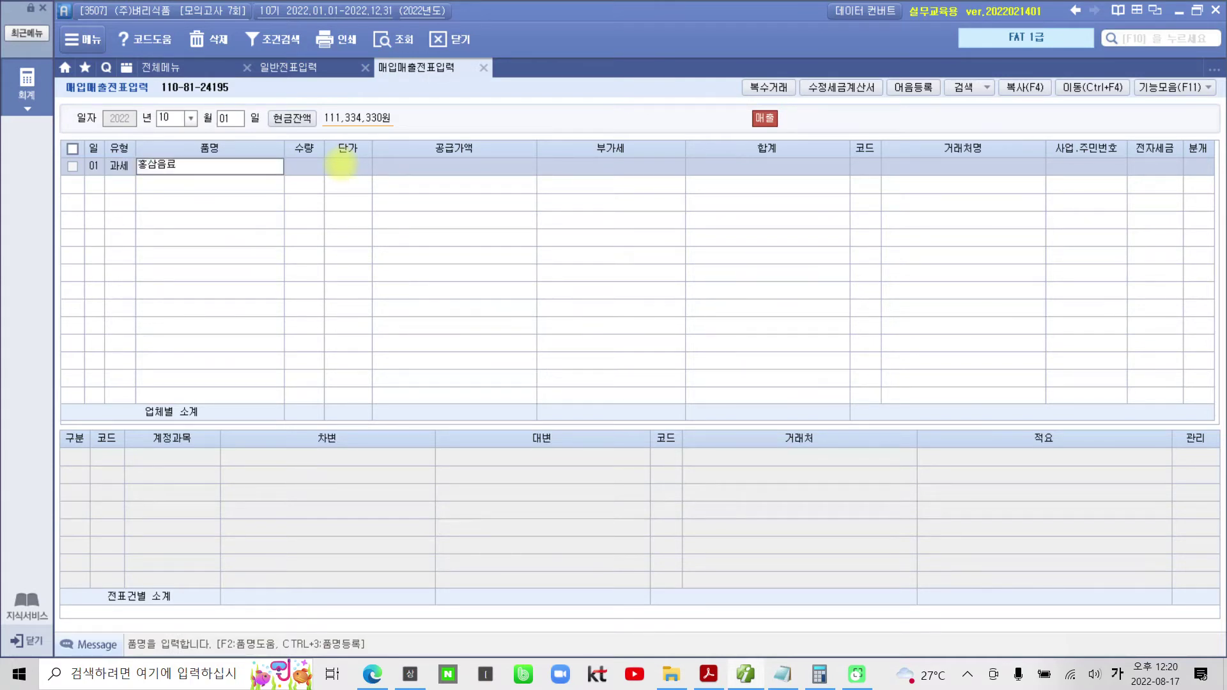
{"action": "key", "text": "Return"}
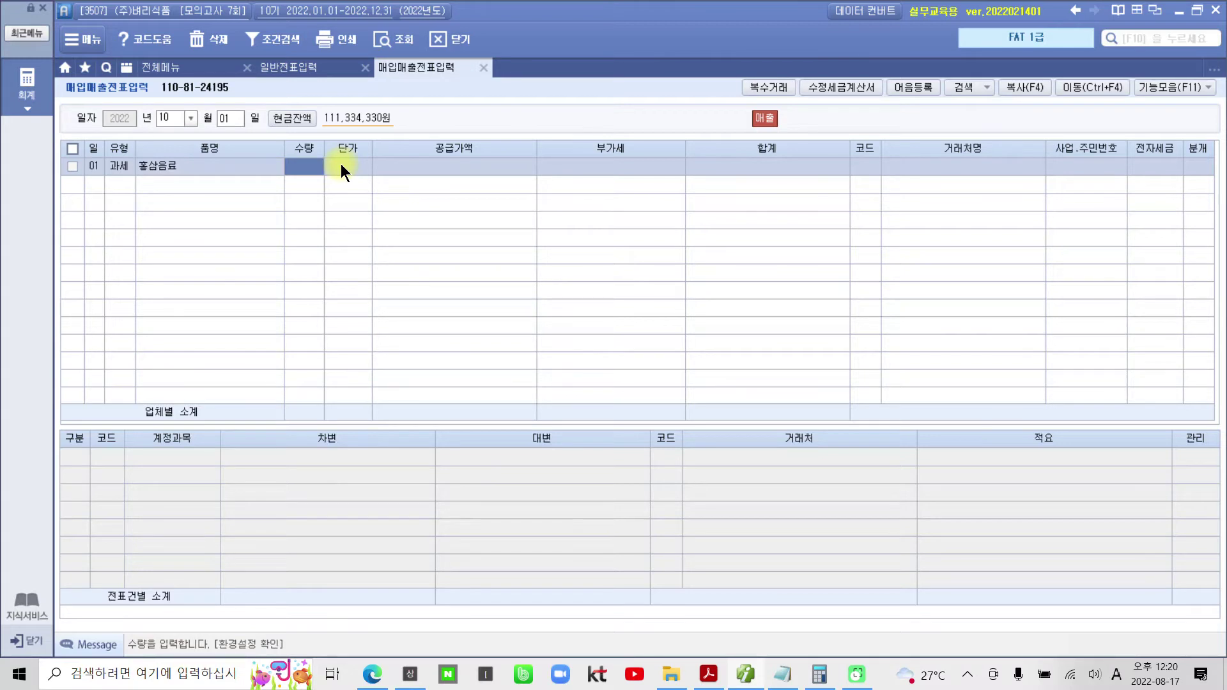
{"action": "type", "text": "150"}
{"action": "key", "text": "Return"}
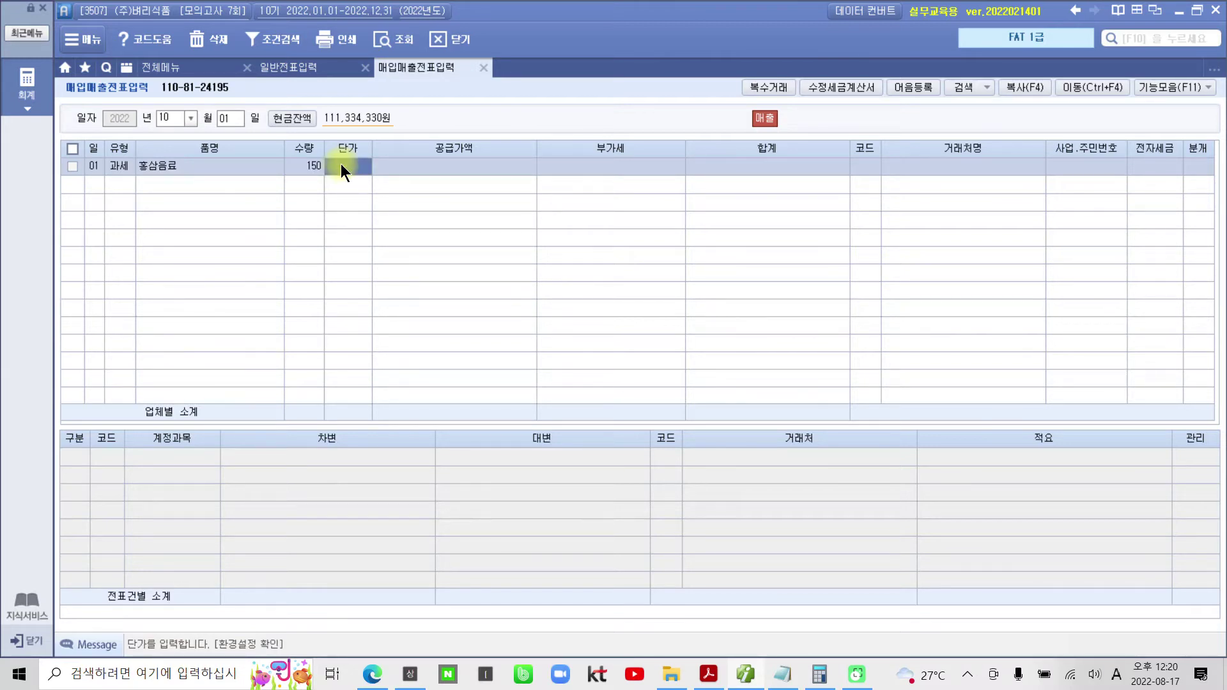
{"action": "type", "text": "500000"}
{"action": "key", "text": "Return"}
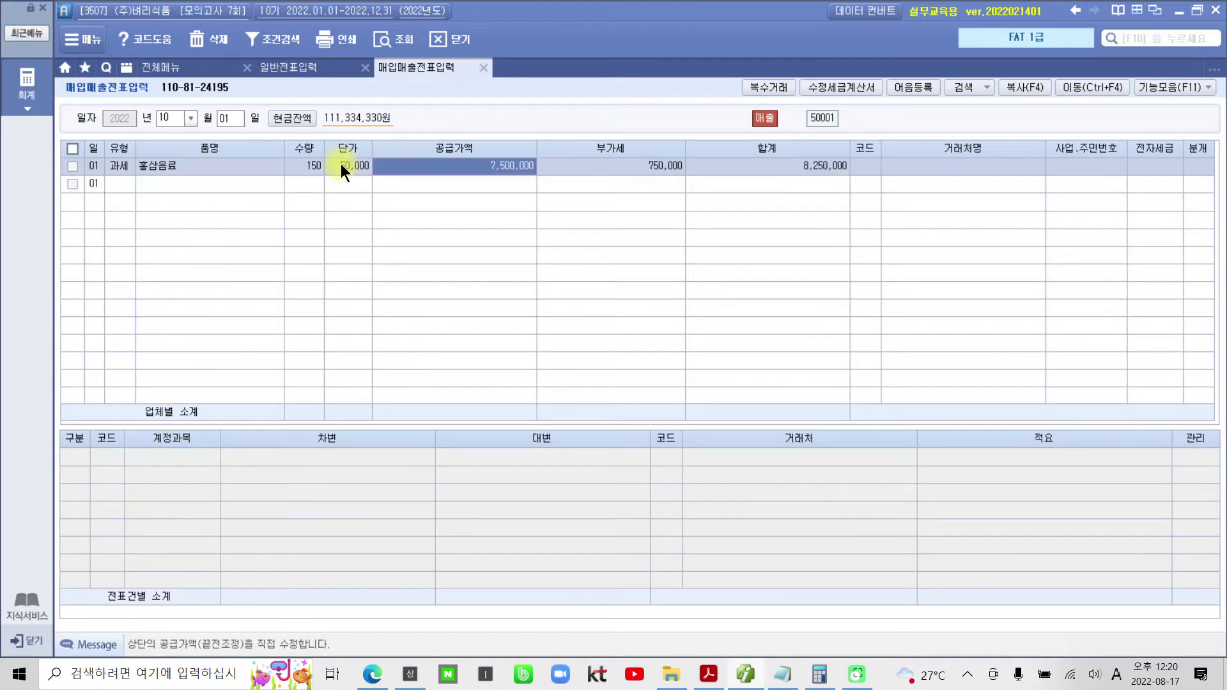
- Assign customer (주)은진마트 and set the journal type to 3 혼합
{"action": "key", "text": "Return"}
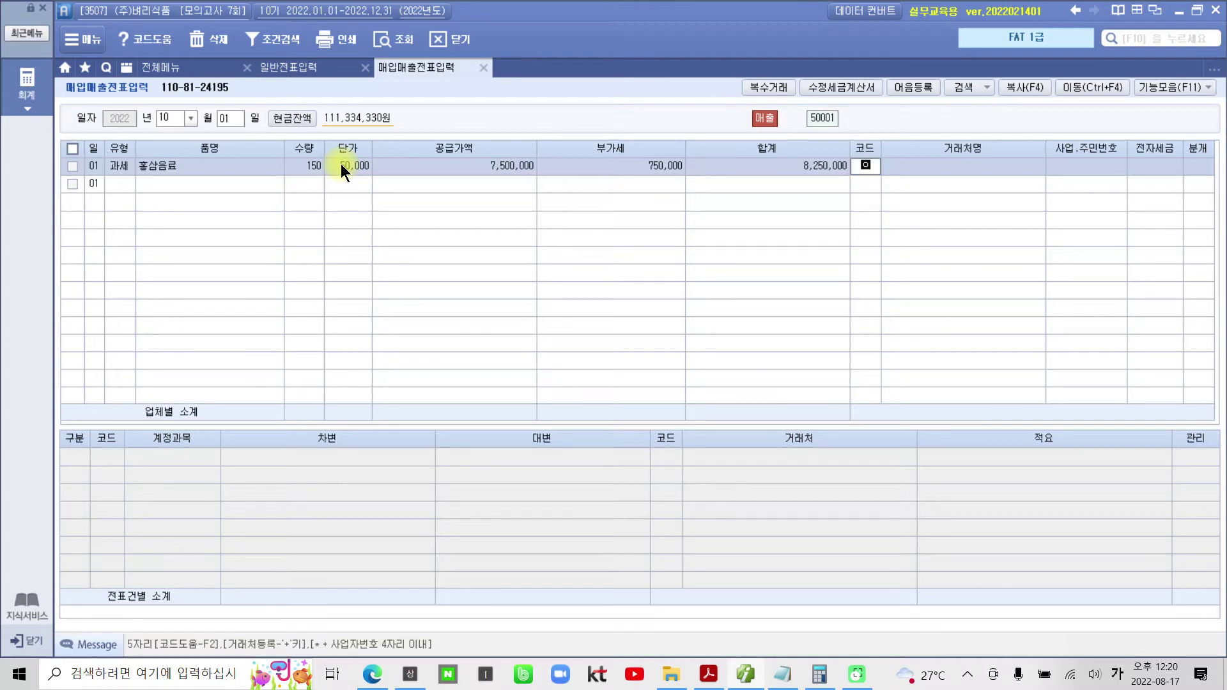
{"action": "type", "text": "은진"}
{"action": "key", "text": "Return"}
{"action": "key", "text": "Return"}
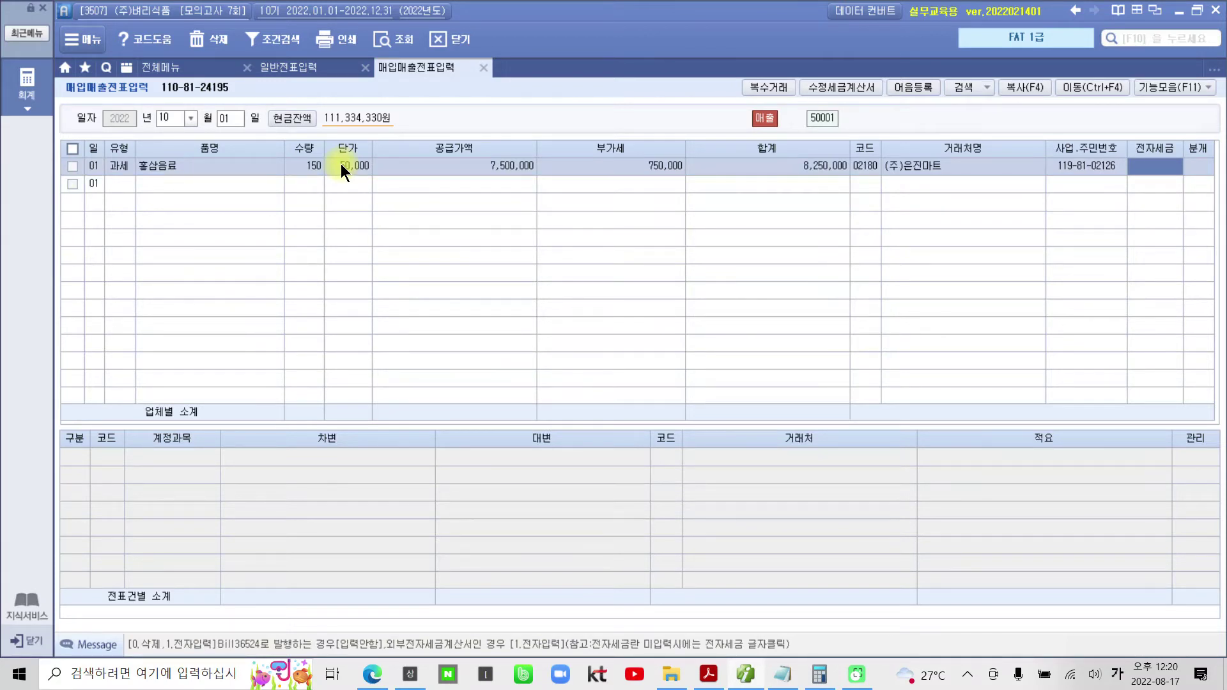
{"action": "key", "text": "Return"}
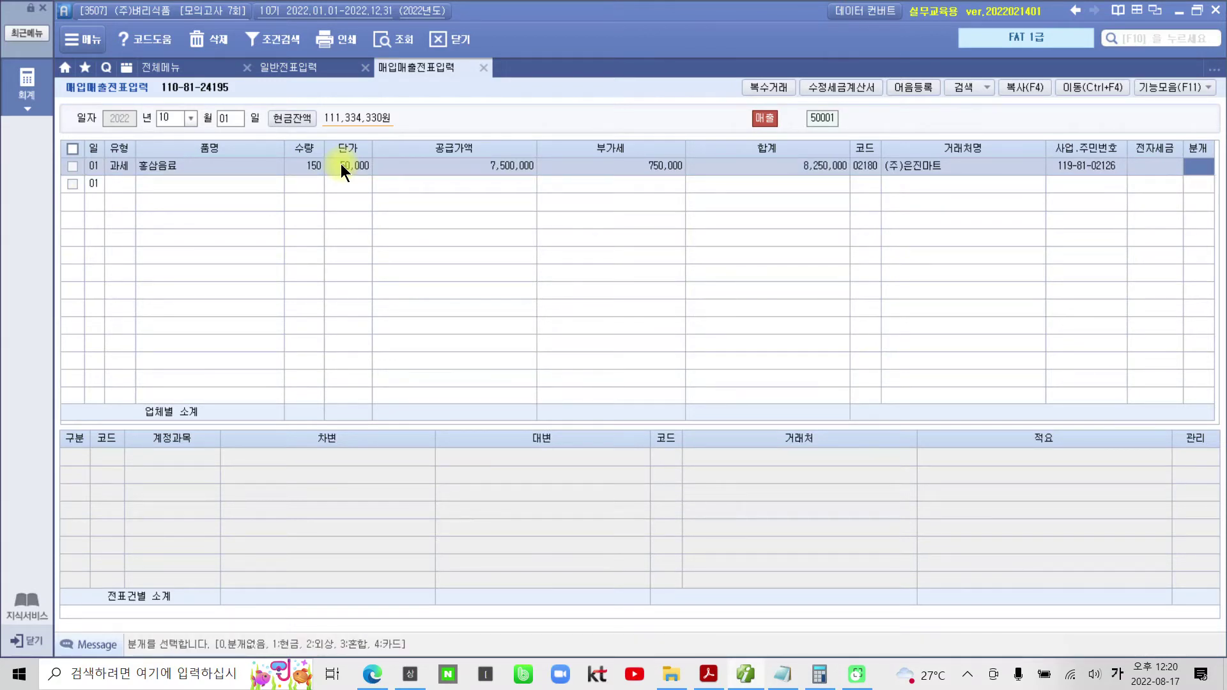
{"action": "type", "text": "3"}
{"action": "key", "text": "Return"}
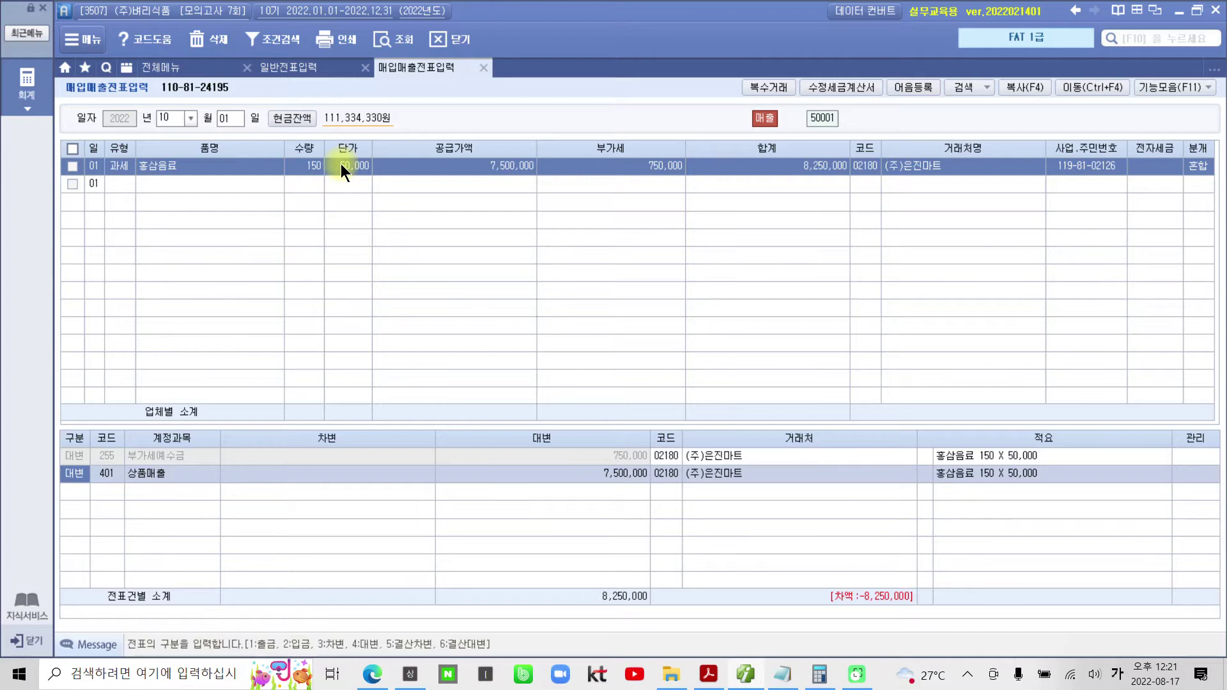
- Add a debit line of 825,000 to 259 선수금
{"action": "key", "text": "Down"}
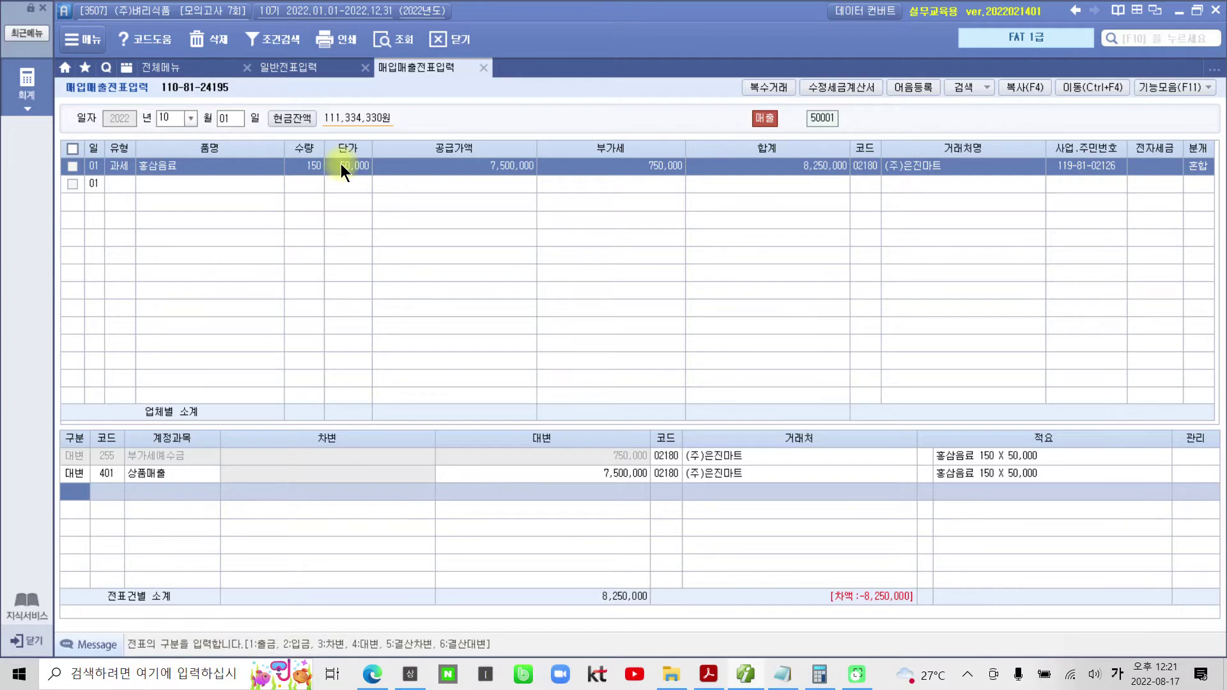
{"action": "type", "text": "3선수"}
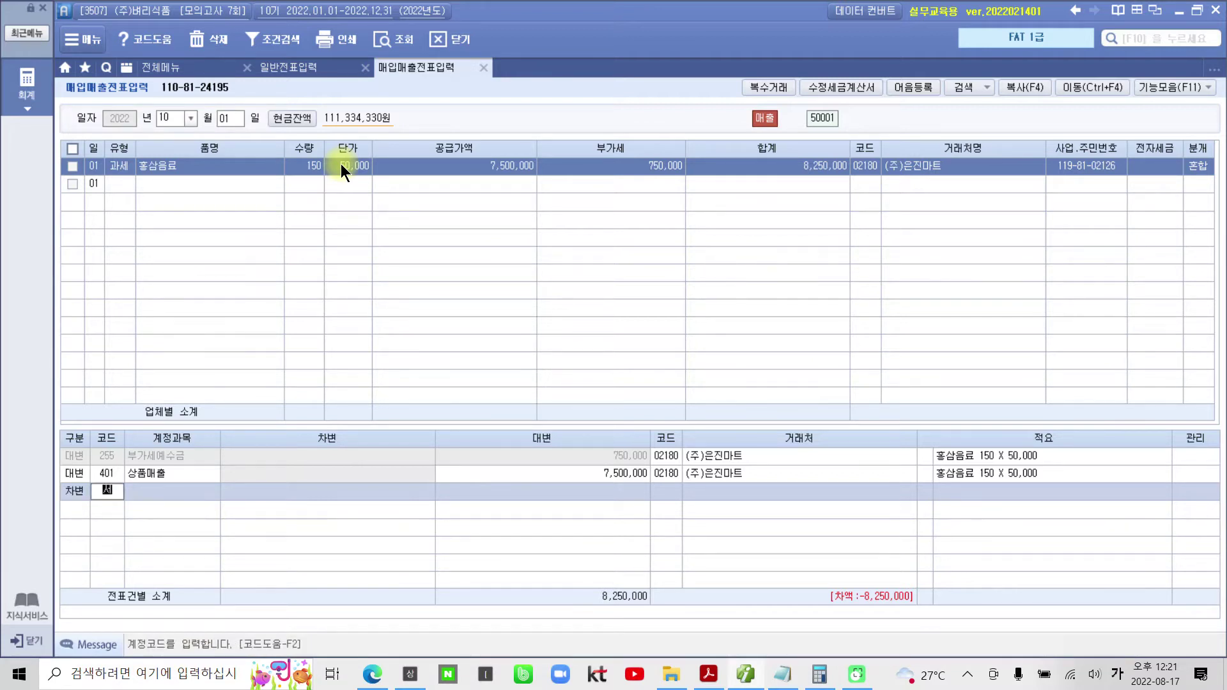
{"action": "key", "text": "Return"}
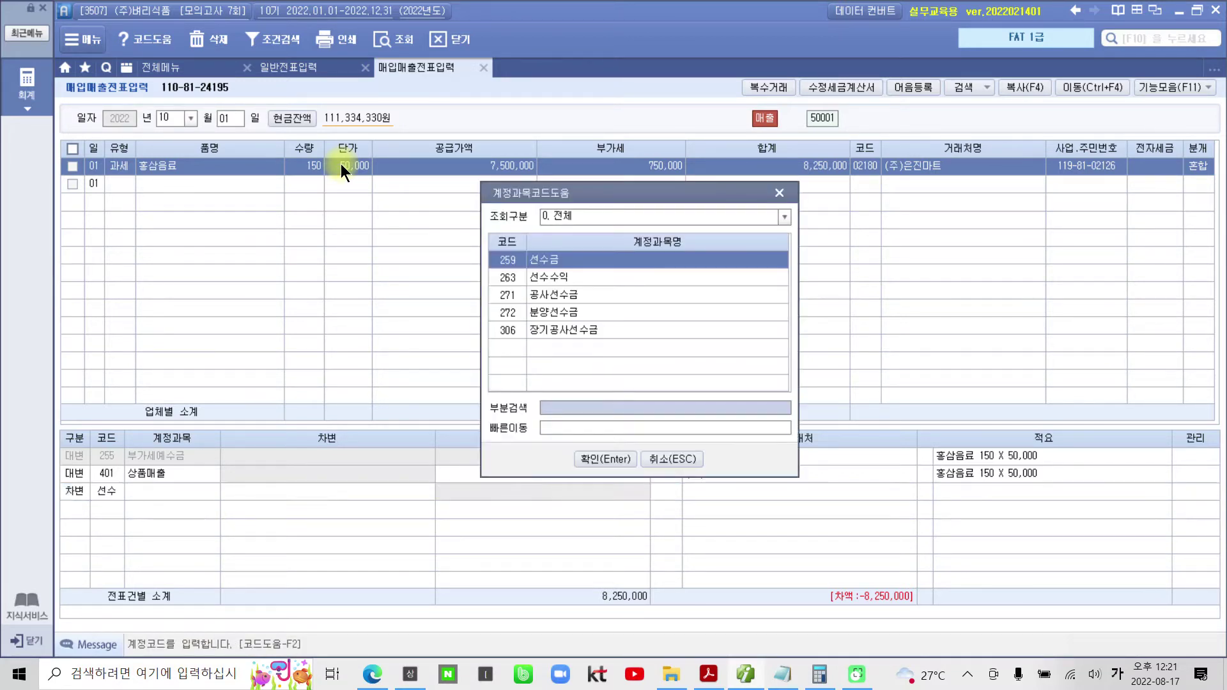
{"action": "key", "text": "Return"}
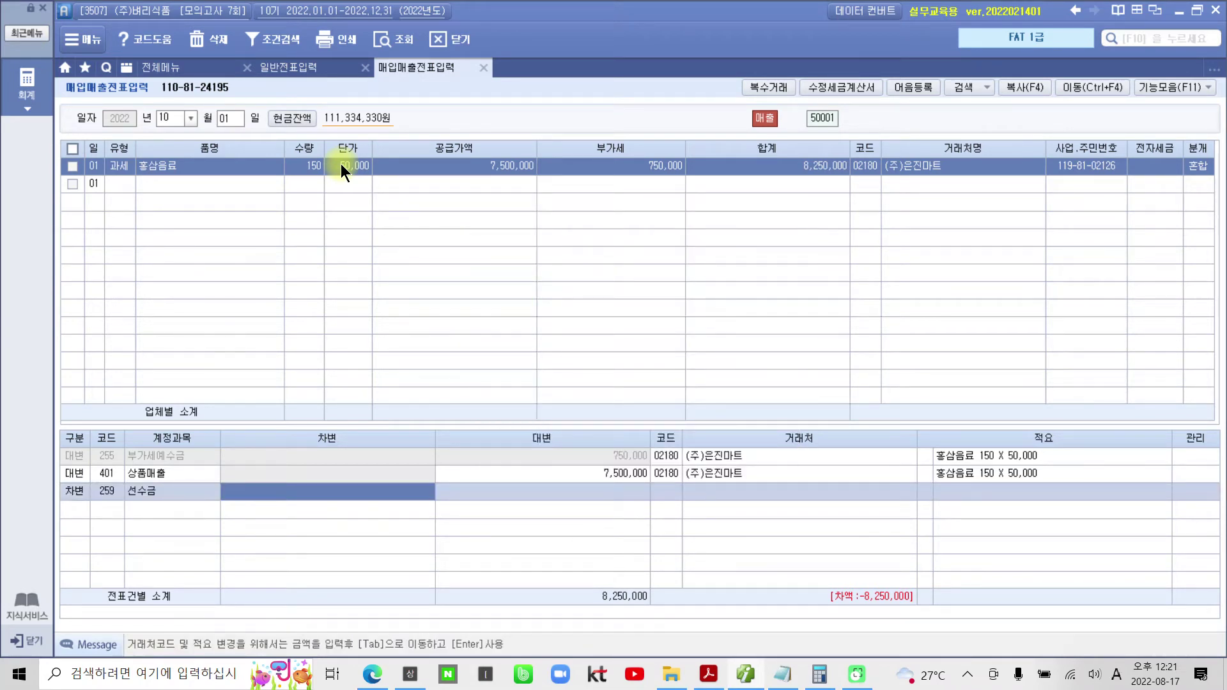
{"action": "type", "text": "8250000"}
{"action": "key", "text": "Return"}
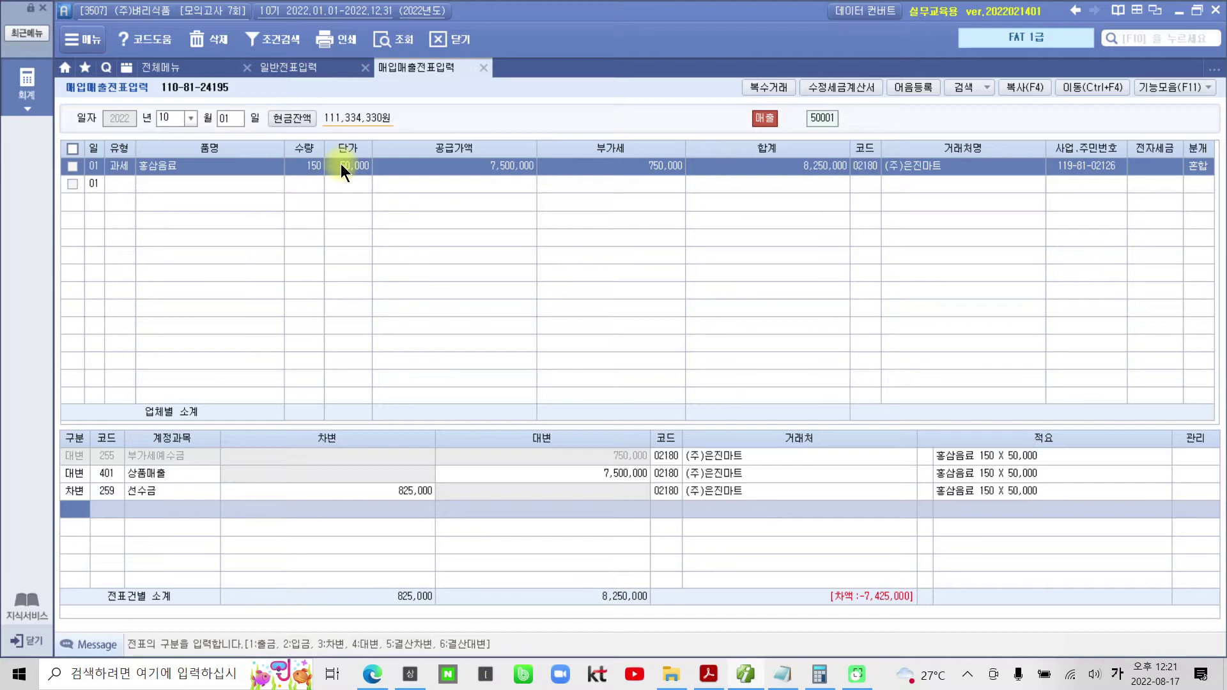
- Add a debit line of 7,425,000 to 108 외상매출금 so the voucher balances
{"action": "type", "text": "3"}
{"action": "key", "text": "Return"}
{"action": "type", "text": "1"}
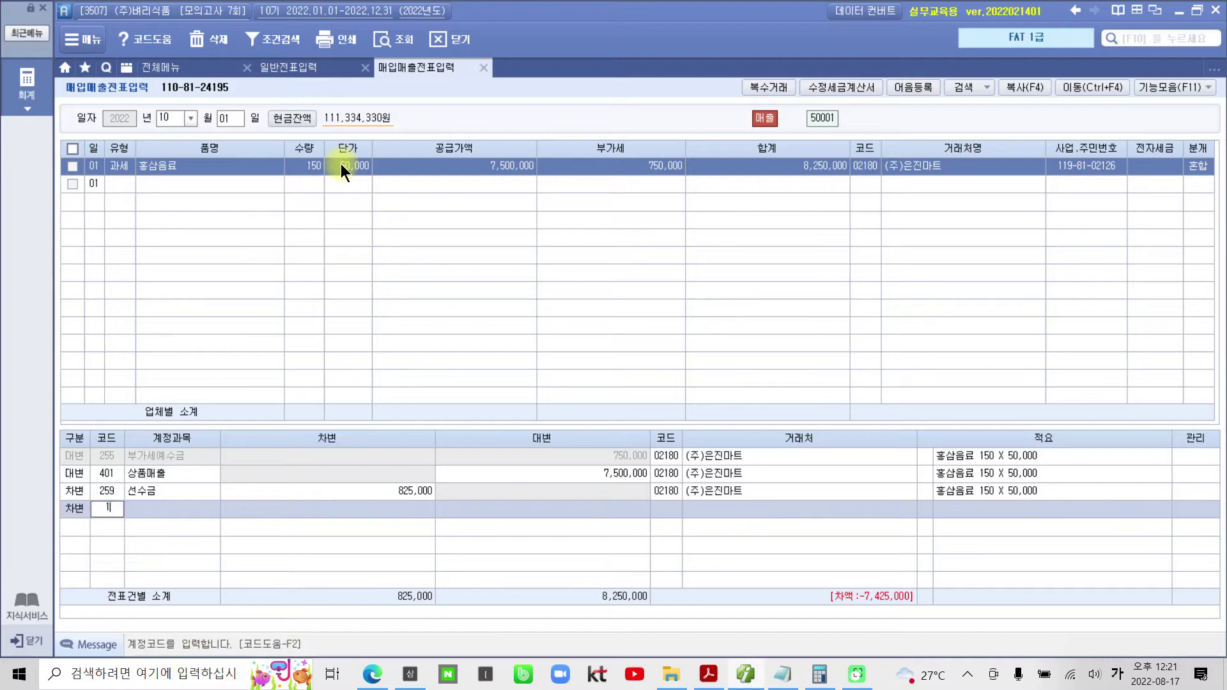
{"action": "type", "text": "08"}
{"action": "key", "text": "Return"}
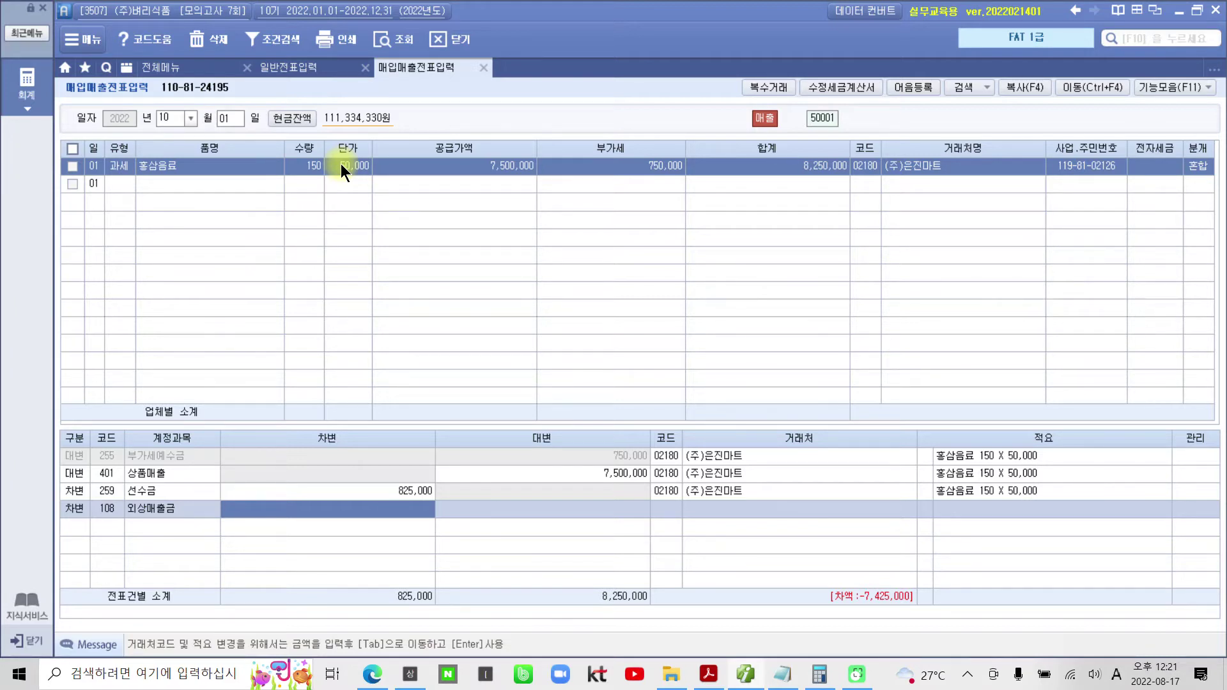
{"action": "type", "text": "7425000"}
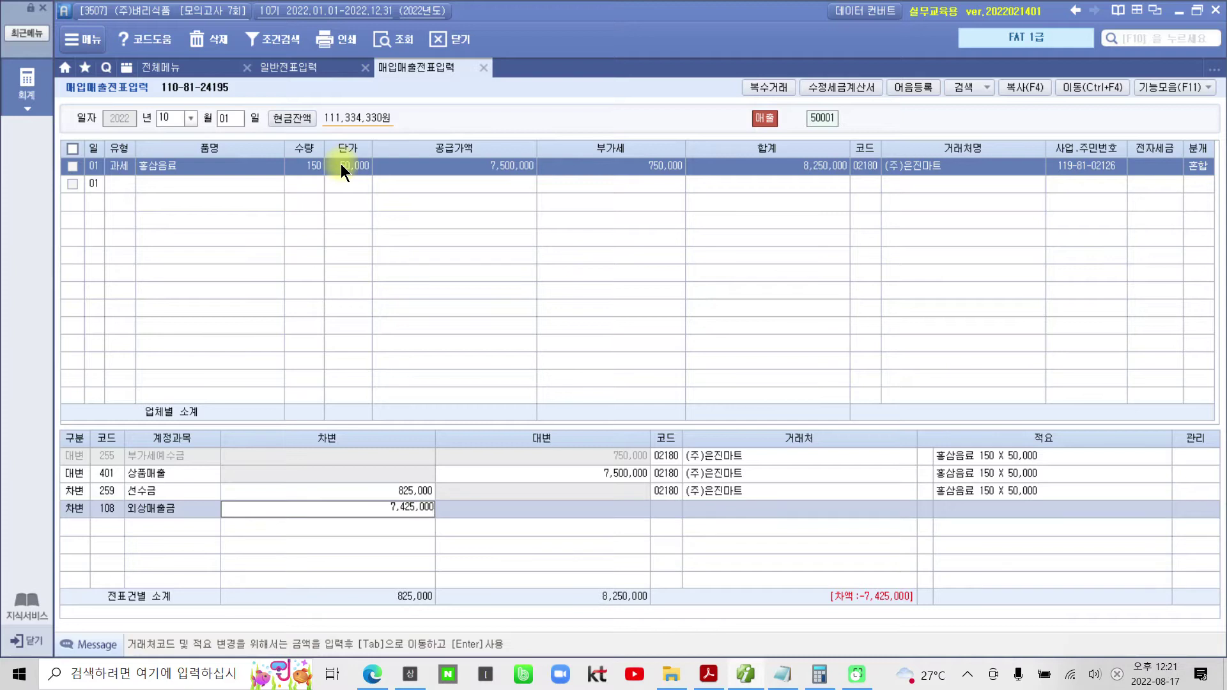
{"action": "key", "text": "Tab"}
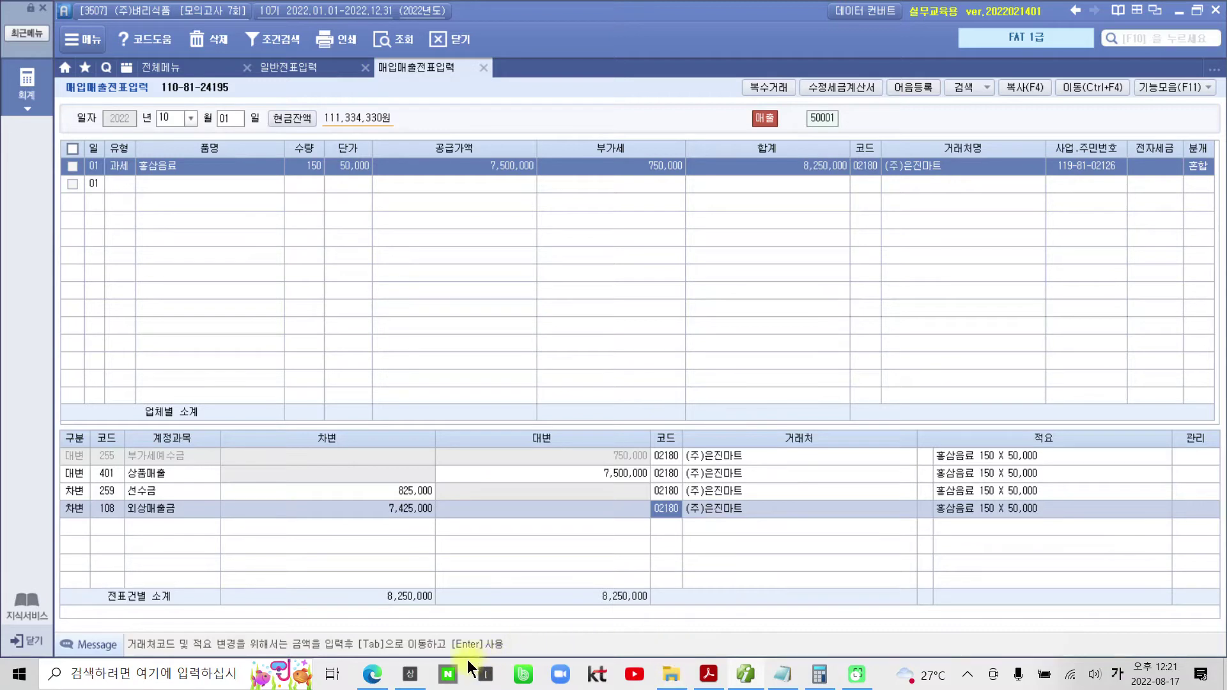
{"action": "left_click_drag", "start_coordinate": [331, 580], "coordinate": [459, 615]}
{"action": "left_click_drag", "start_coordinate": [557, 571], "coordinate": [686, 620]}
{"action": "left_click", "coordinate": [26, 86]}
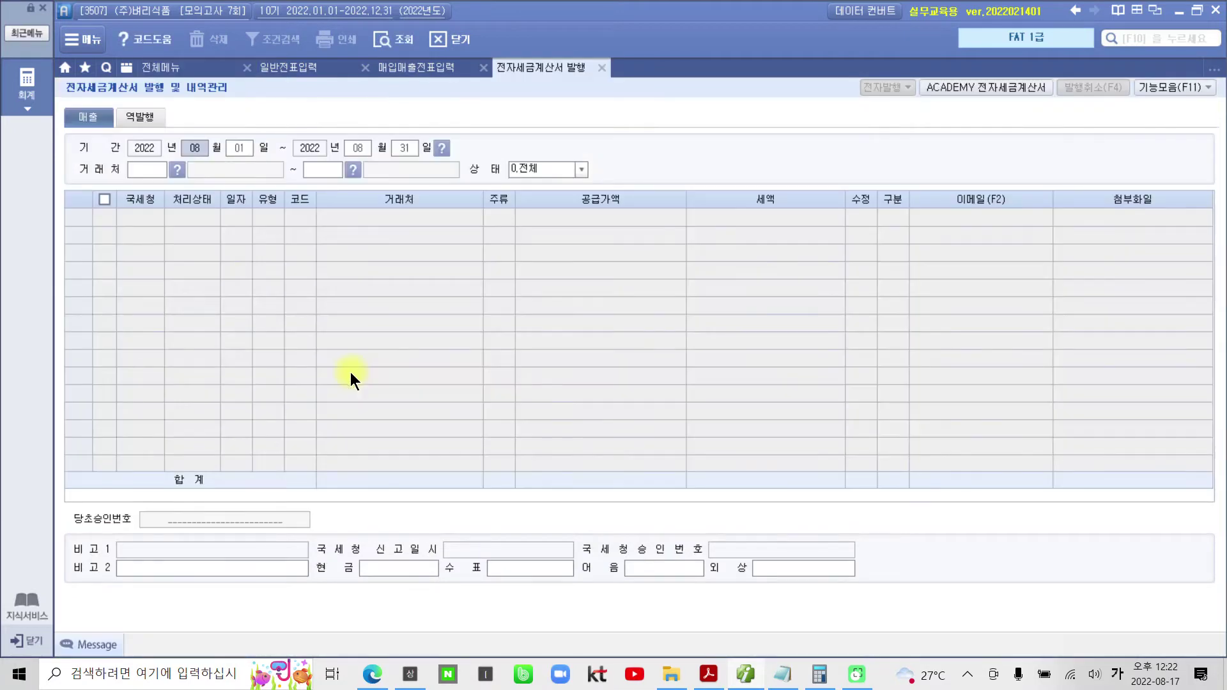
- Load the October invoices and issue the (주)은진마트 electronic tax invoice for 8,250,000
{"action": "type", "text": "10"}
{"action": "key", "text": "Return"}
{"action": "key", "text": "Return"}
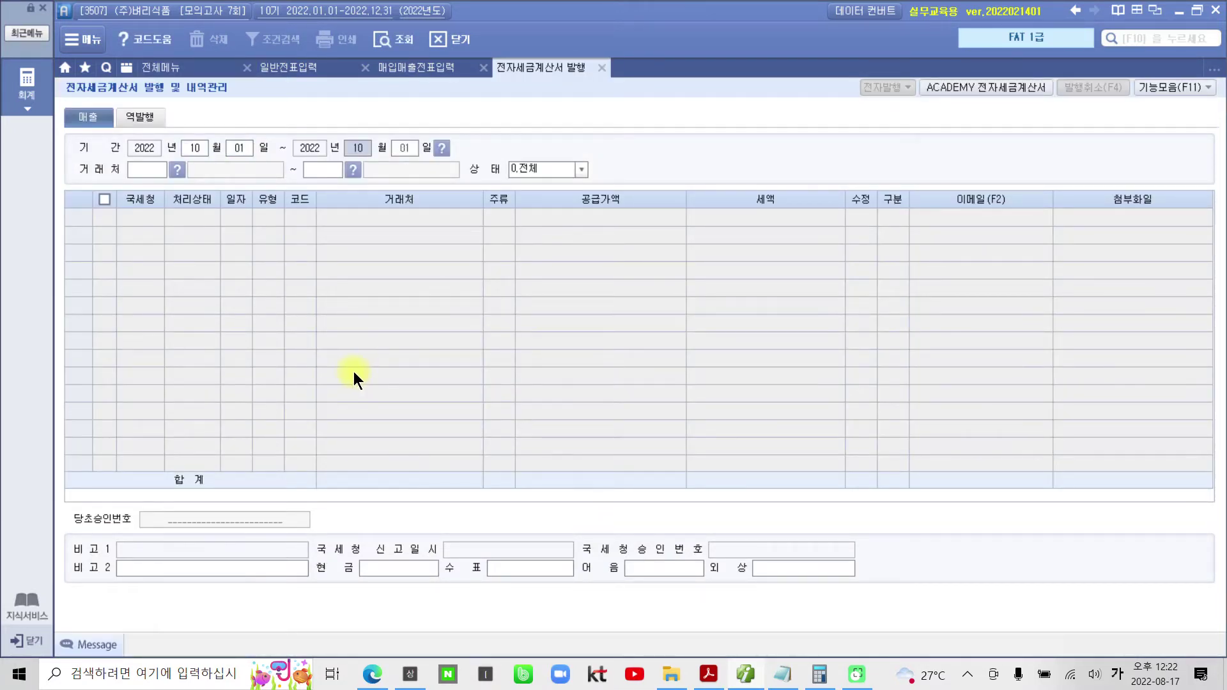
{"action": "key", "text": "Return"}
{"action": "key", "text": "Return"}
{"action": "key", "text": "Return"}
{"action": "key", "text": "Return"}
{"action": "key", "text": "Return"}
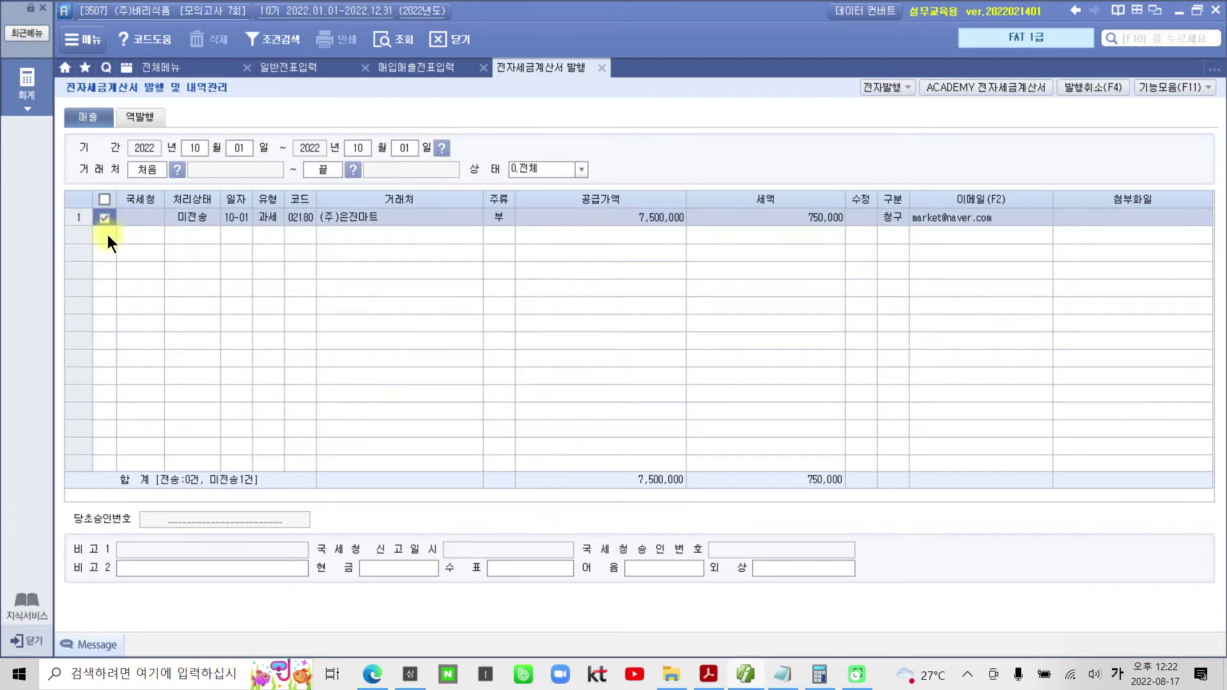
{"action": "left_click", "coordinate": [870, 88]}
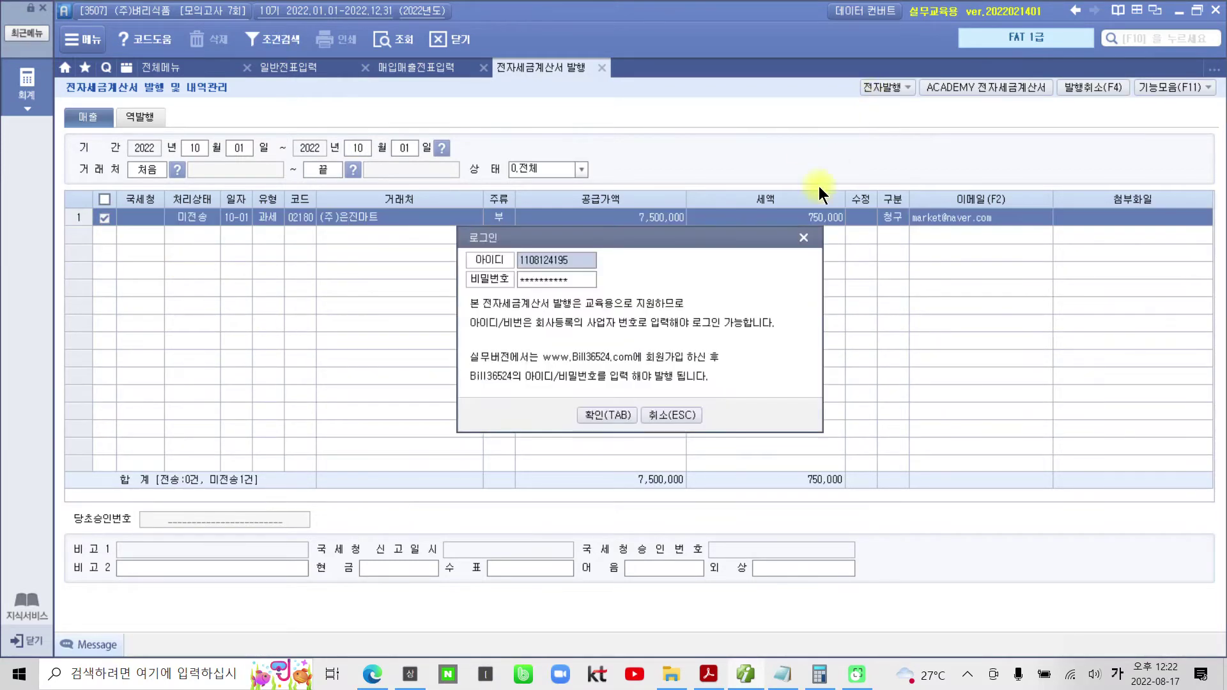
{"action": "left_click", "coordinate": [589, 414]}
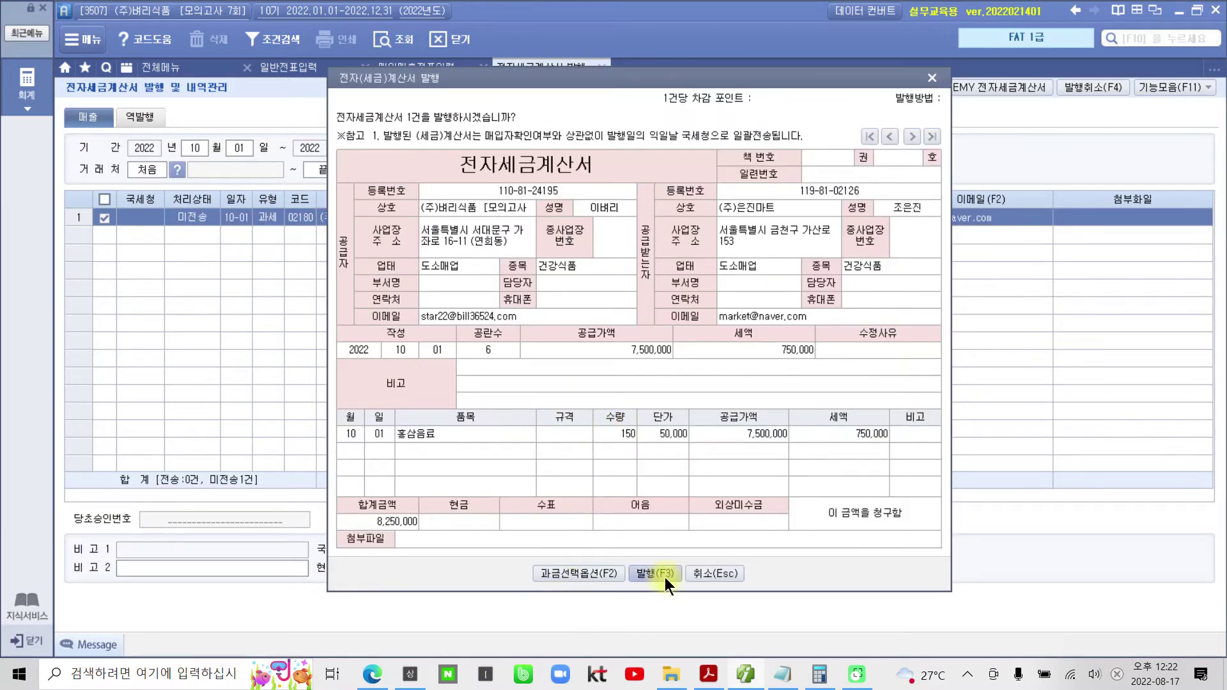
{"action": "left_click", "coordinate": [665, 574]}
{"action": "left_click", "coordinate": [610, 377]}
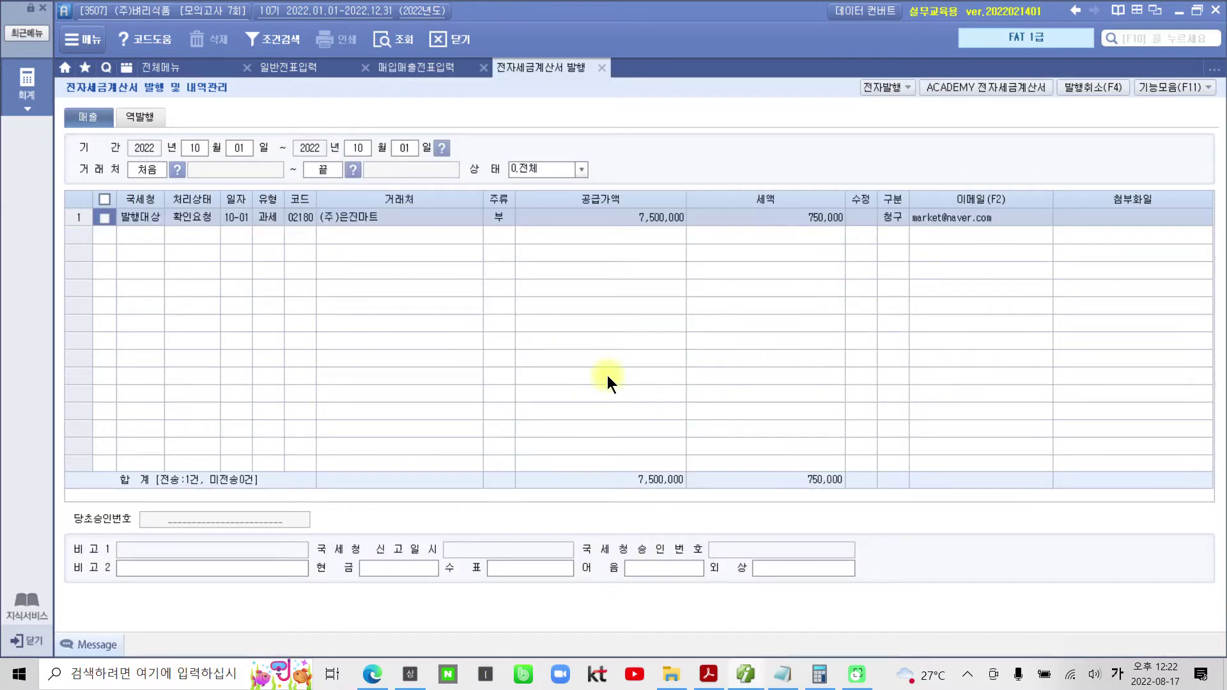
- Transmit the (주)은진마트 October 1 sales invoice on the ACADEMY e-tax invoice site
{"action": "left_click", "coordinate": [999, 90]}
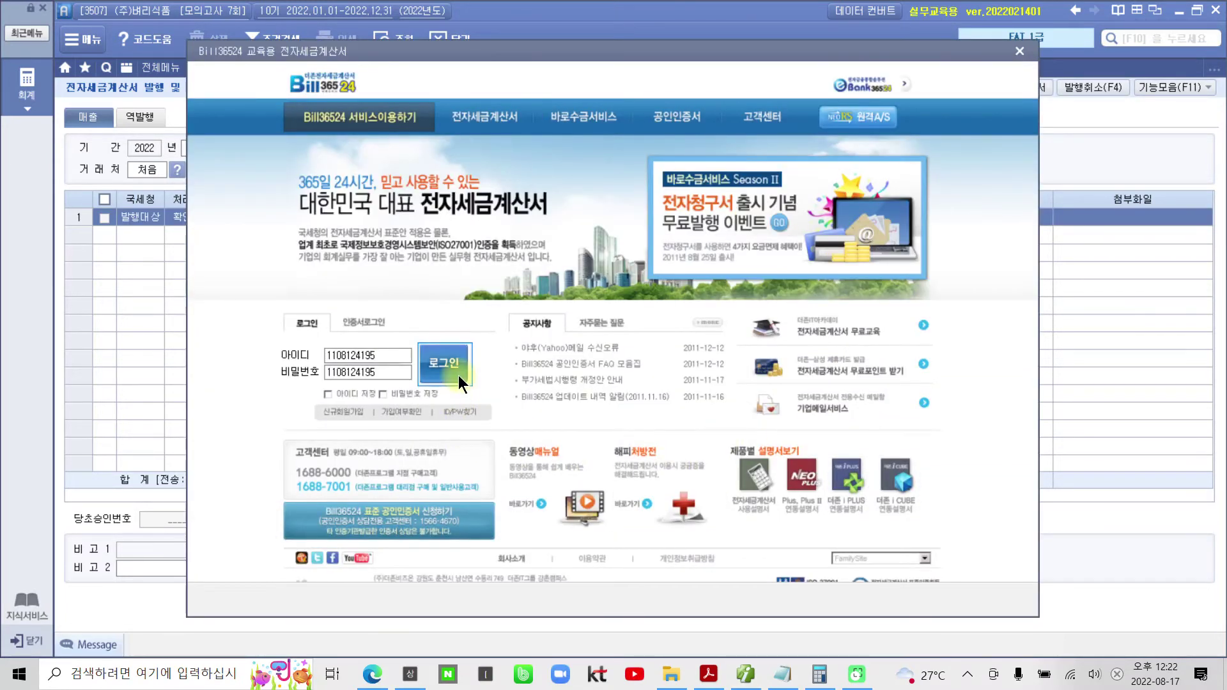
{"action": "left_click", "coordinate": [458, 373]}
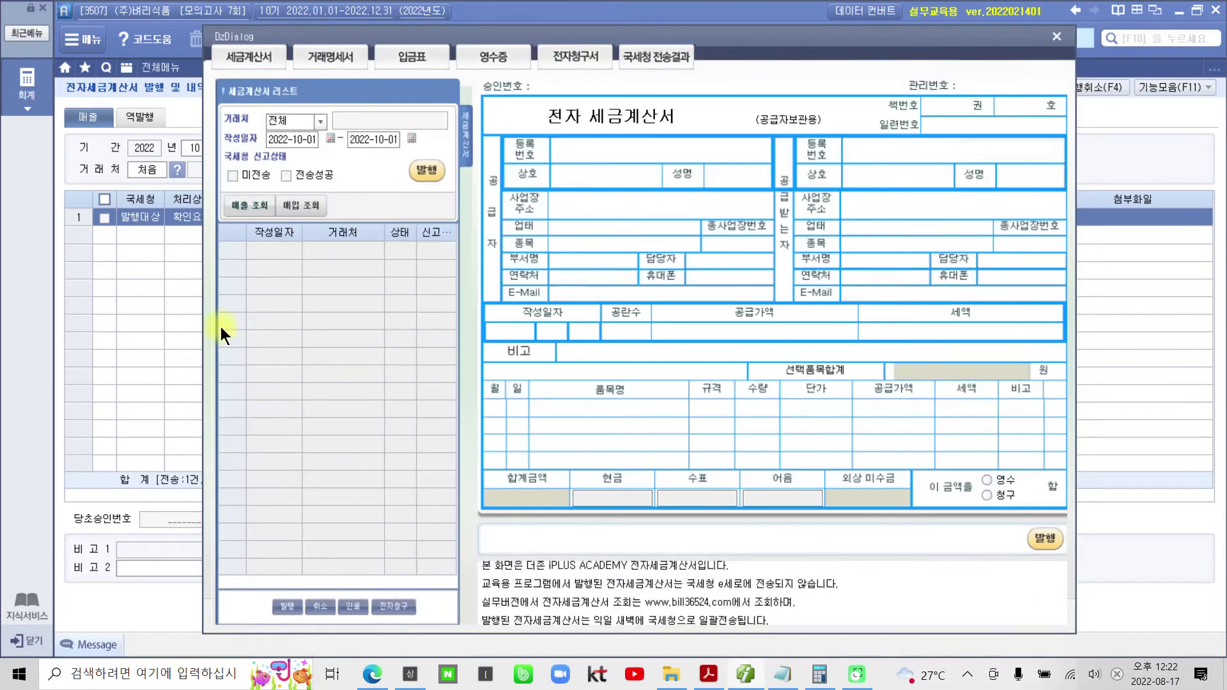
{"action": "left_click", "coordinate": [231, 175]}
{"action": "left_click", "coordinate": [238, 210]}
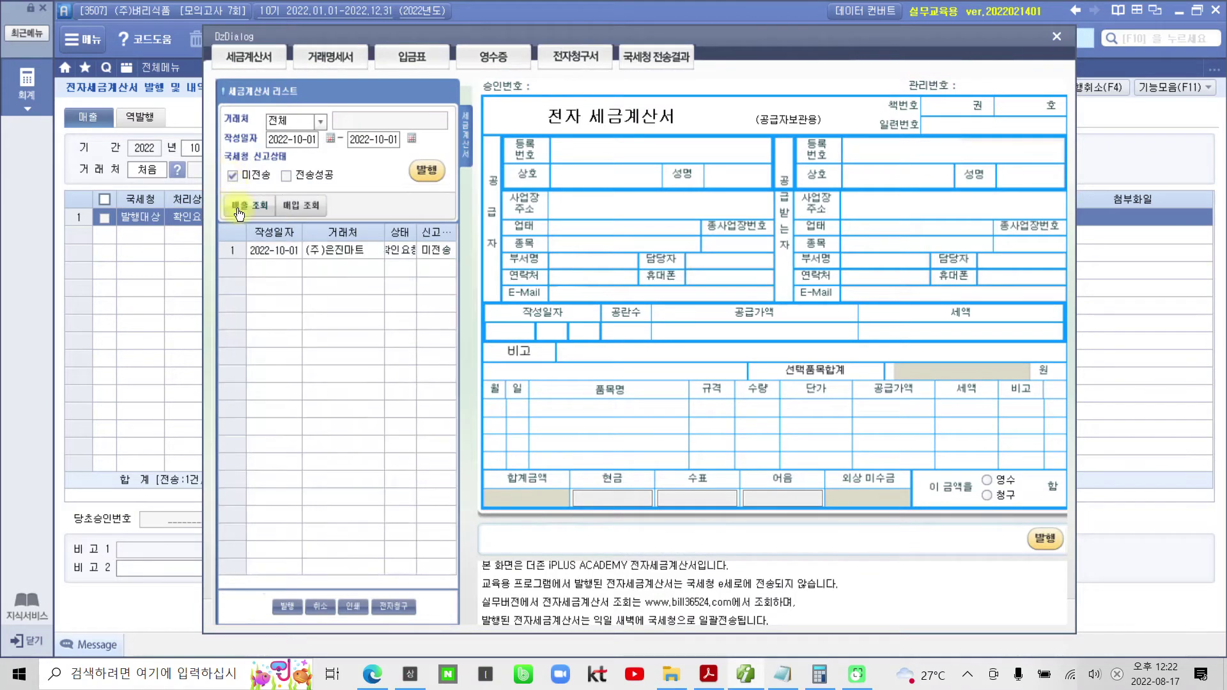
{"action": "left_click", "coordinate": [425, 170]}
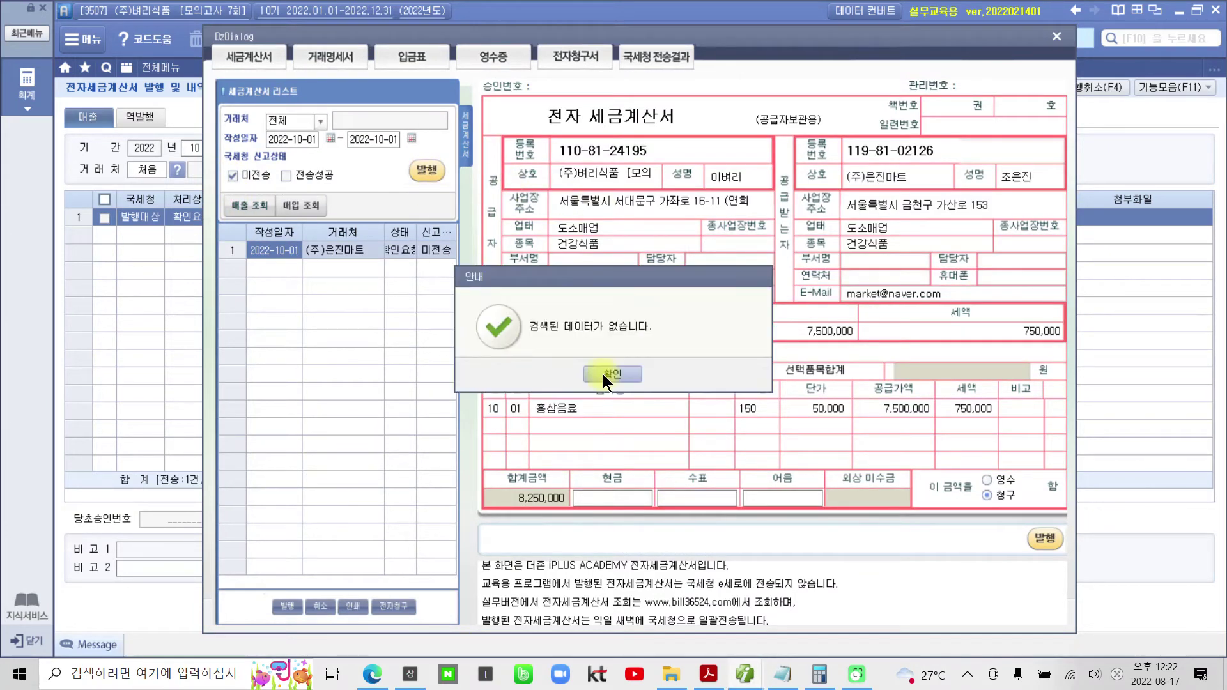
{"action": "left_click", "coordinate": [603, 374]}
{"action": "left_click", "coordinate": [1055, 37]}
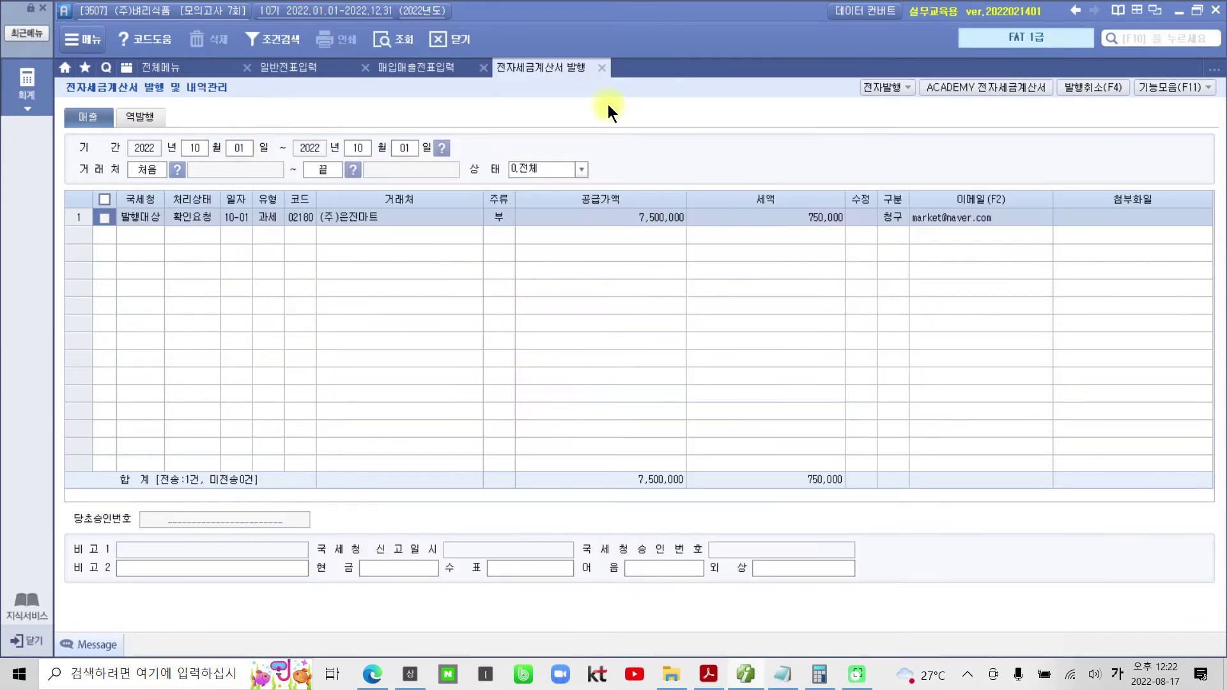
- Reload the October entries and confirm the 홍삼음료 voucher now shows 전자발행
{"action": "left_click", "coordinate": [603, 75]}
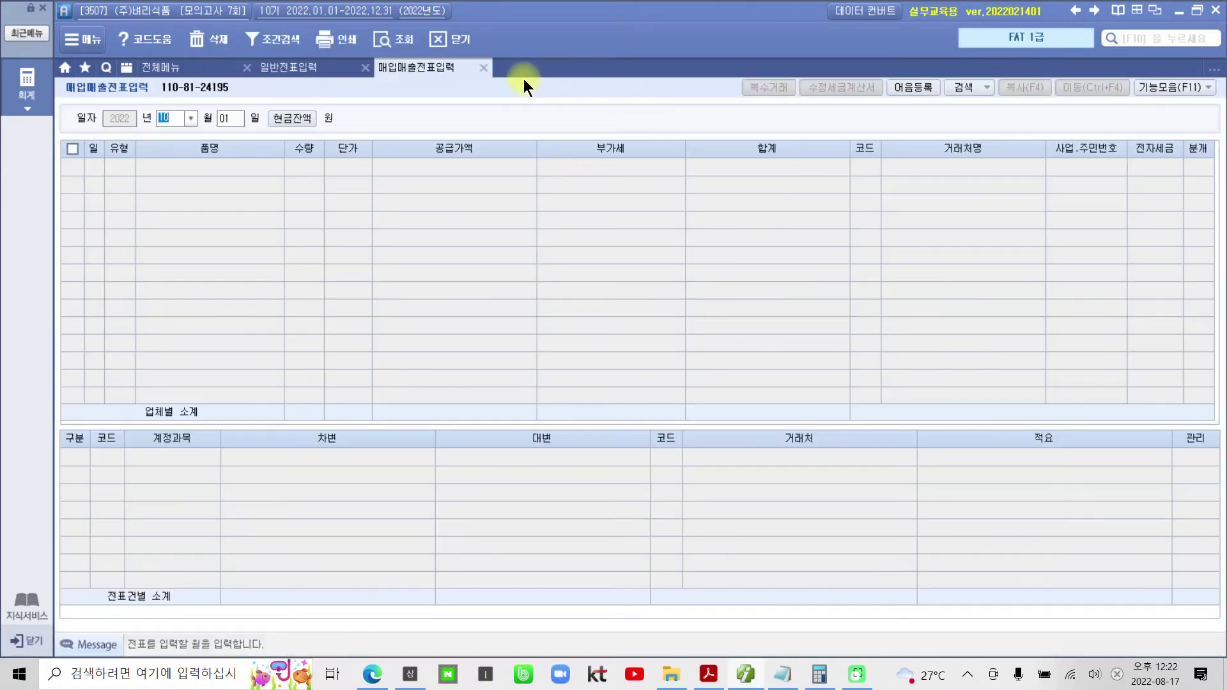
{"action": "left_click", "coordinate": [402, 36]}
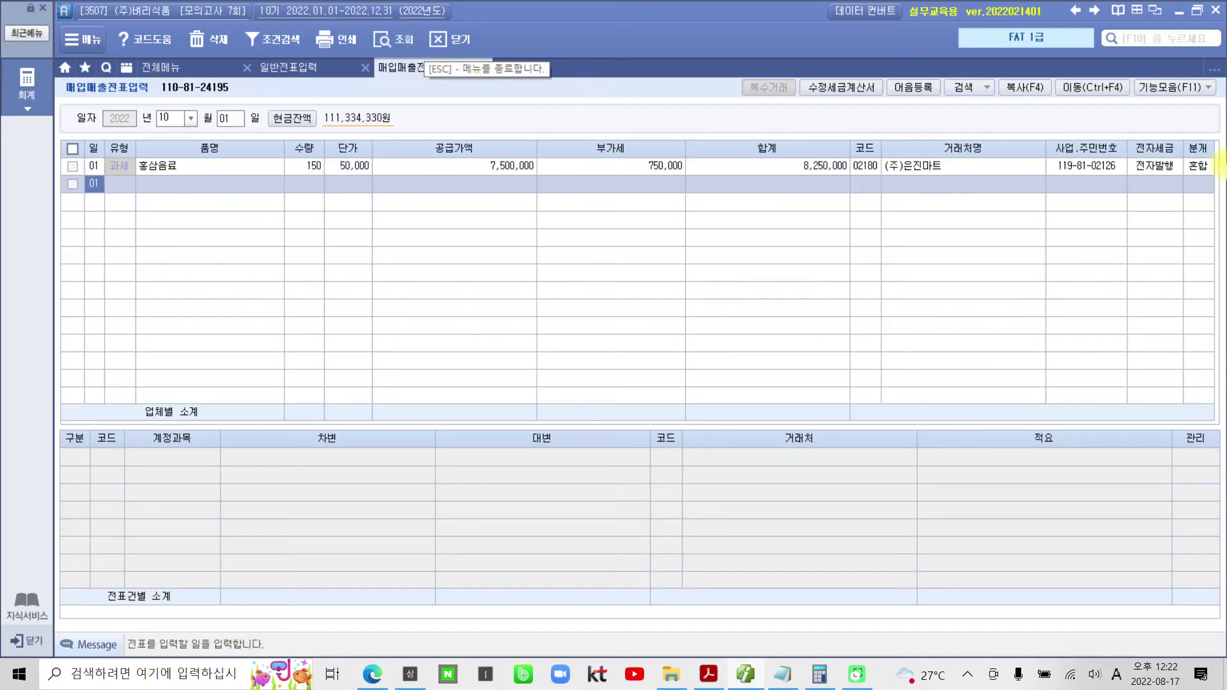
{"action": "left_click", "coordinate": [1190, 165]}
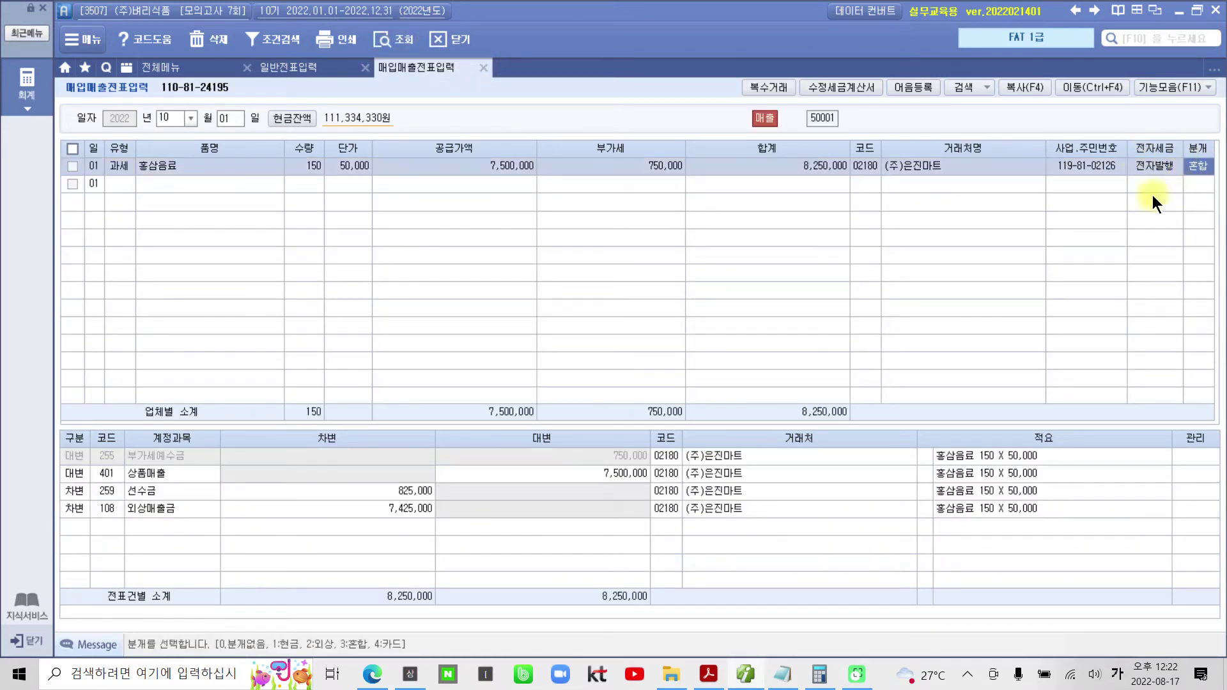
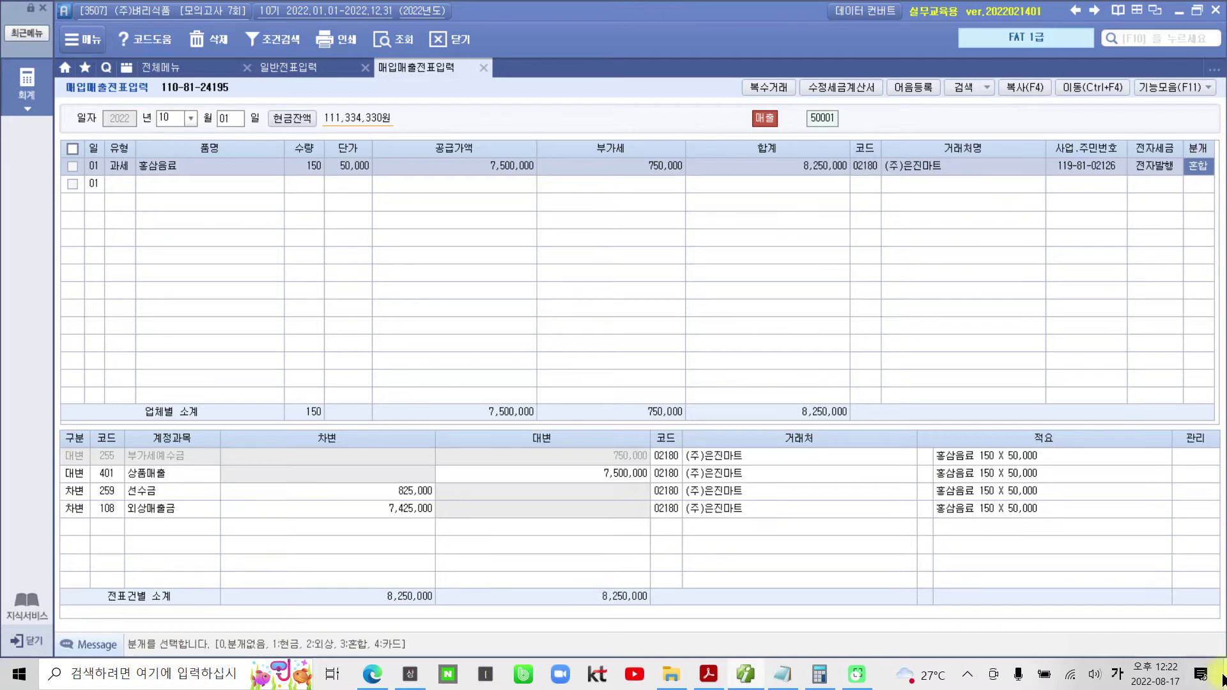
- Minimize Smart A from the taskbar so the exam PDF in Acrobat Reader shows
{"action": "left_click", "coordinate": [752, 672]}
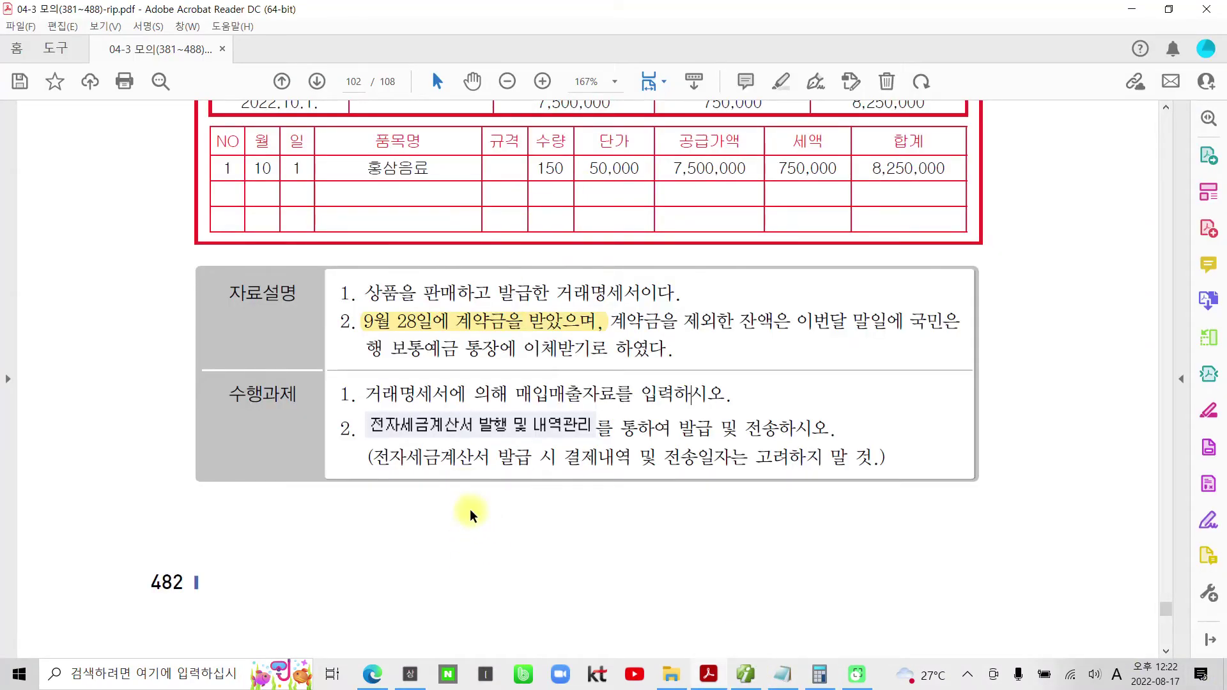
- Scroll to page 103 and highlight the 카드매출전표 receipt title
{"action": "scroll", "coordinate": [554, 538], "scroll_direction": "down", "scroll_amount": 6}
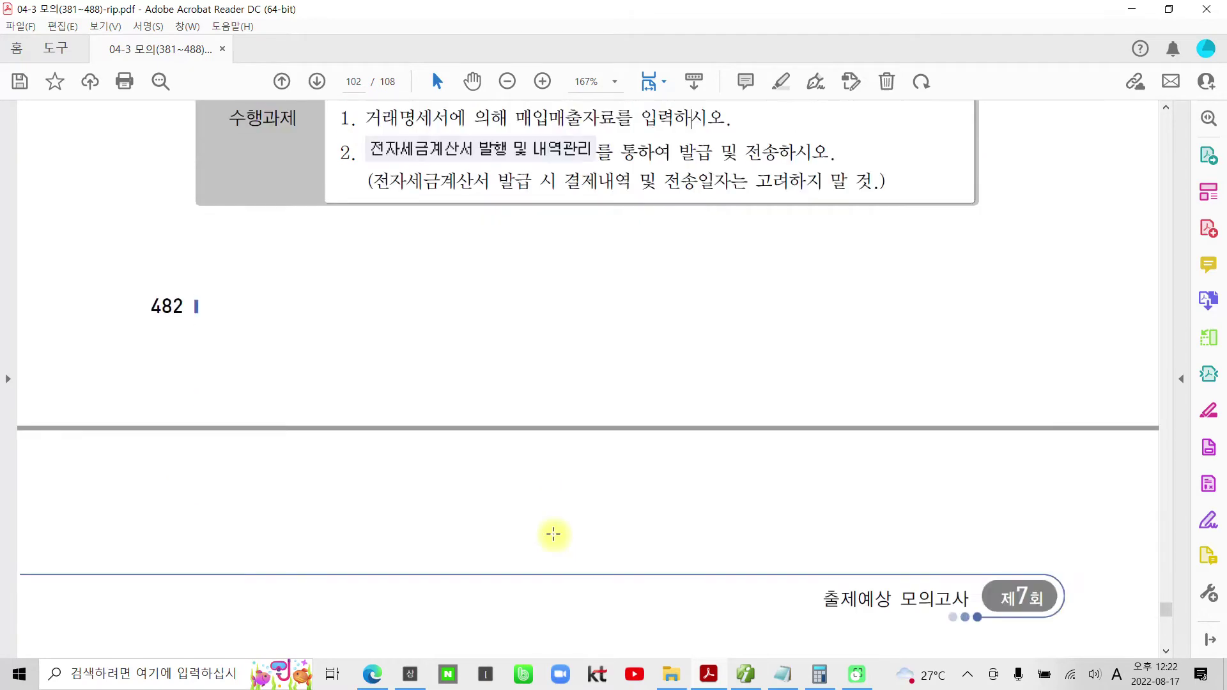
{"action": "scroll", "coordinate": [556, 536], "scroll_direction": "down", "scroll_amount": 3}
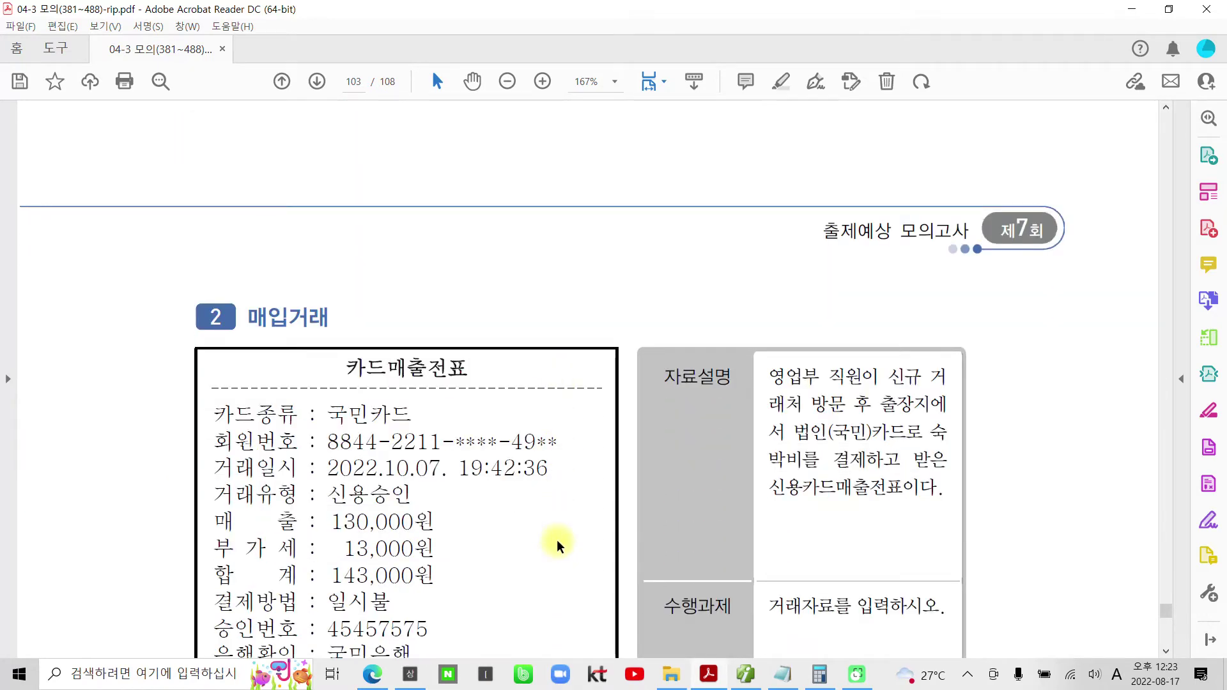
{"action": "scroll", "coordinate": [557, 539], "scroll_direction": "down", "scroll_amount": 2}
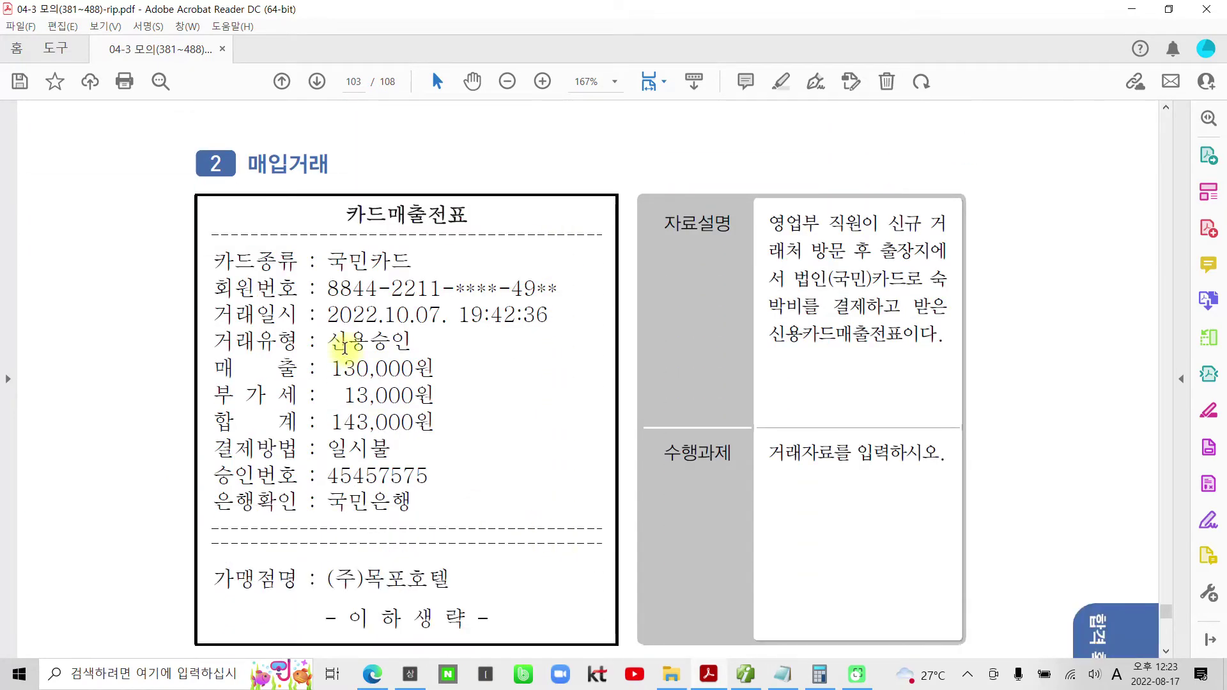
{"action": "left_click_drag", "start_coordinate": [347, 214], "coordinate": [470, 212]}
{"action": "right_click", "coordinate": [455, 214]}
{"action": "left_click", "coordinate": [521, 341]}
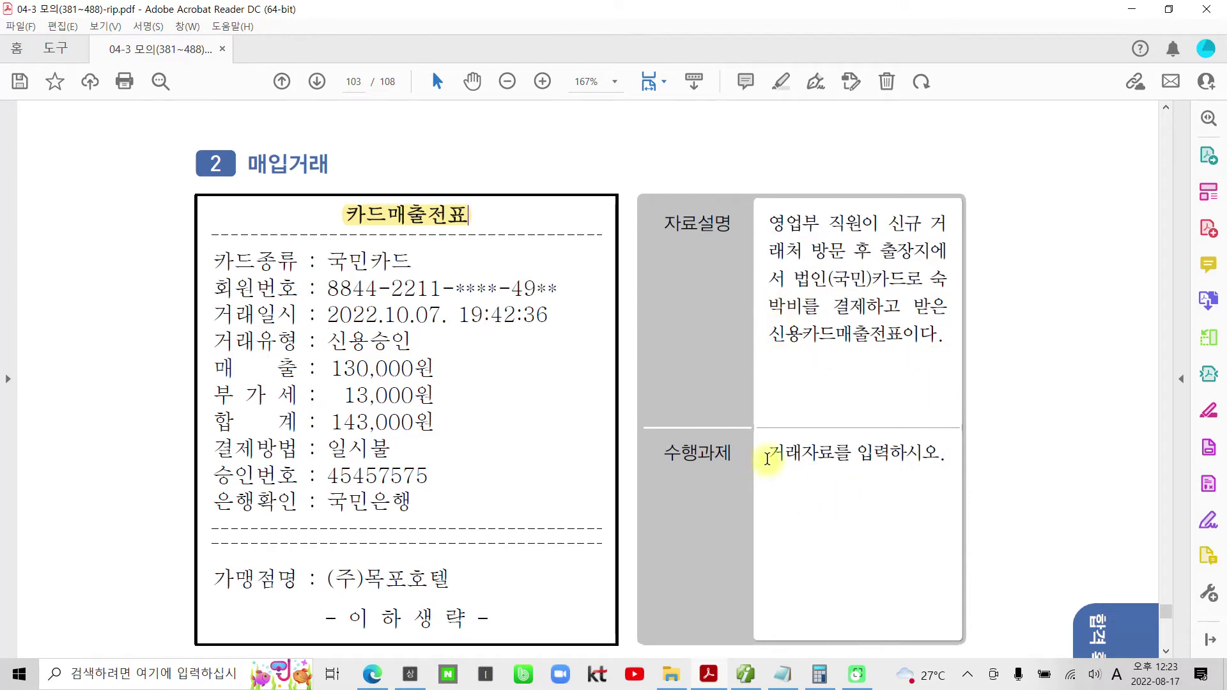
- Highlight the word 숙박비 in the problem description
{"action": "left_click_drag", "start_coordinate": [766, 458], "coordinate": [904, 464]}
{"action": "left_click", "coordinate": [884, 465]}
{"action": "left_click_drag", "start_coordinate": [818, 310], "coordinate": [941, 280]}
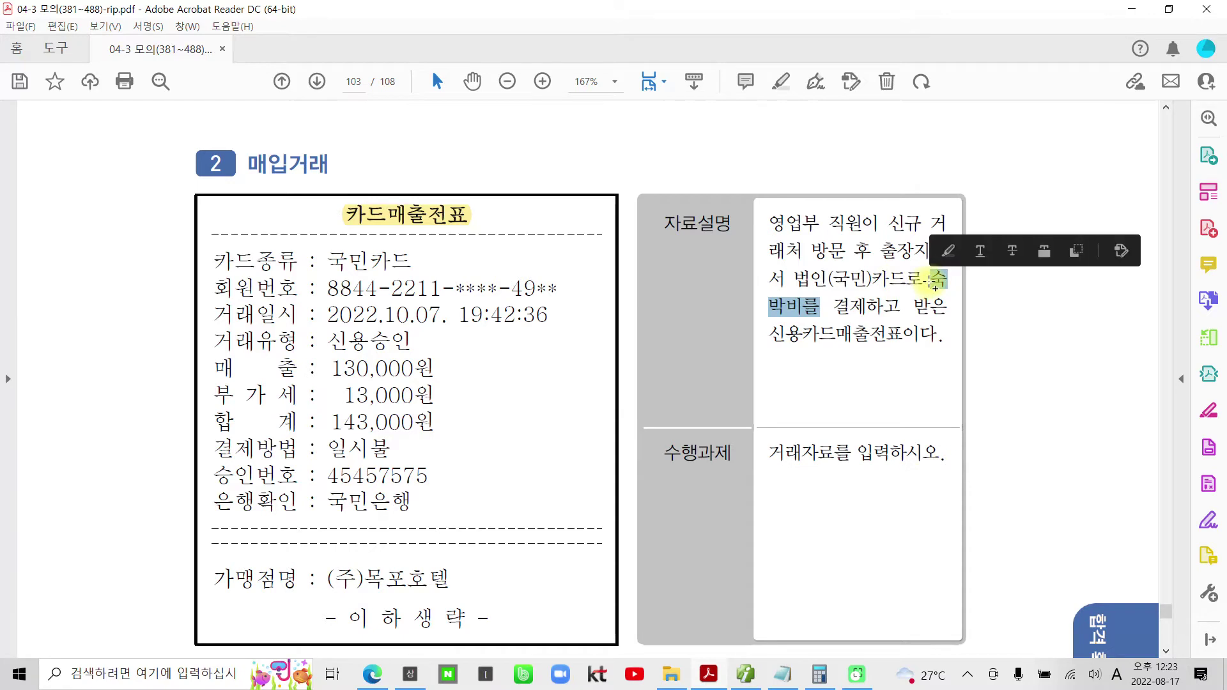
{"action": "right_click", "coordinate": [945, 282]}
{"action": "left_click", "coordinate": [971, 412]}
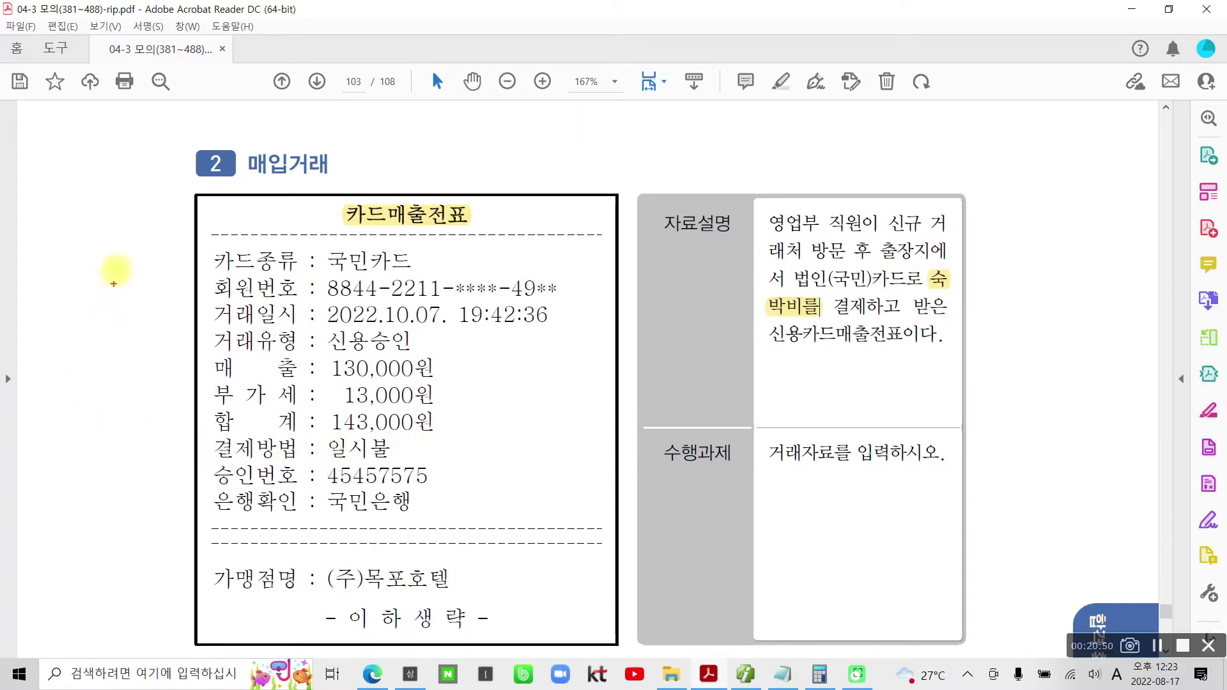
- Mark the 13,000 VAT and 143,000 total on the slip, check its date, then return to Smart A
{"action": "mouse_move", "coordinate": [87, 240]}
{"action": "left_mouse_down"}
{"action": "mouse_move", "coordinate": [51, 271]}
{"action": "mouse_move", "coordinate": [69, 286]}
{"action": "mouse_move", "coordinate": [31, 297]}
{"action": "left_mouse_up"}
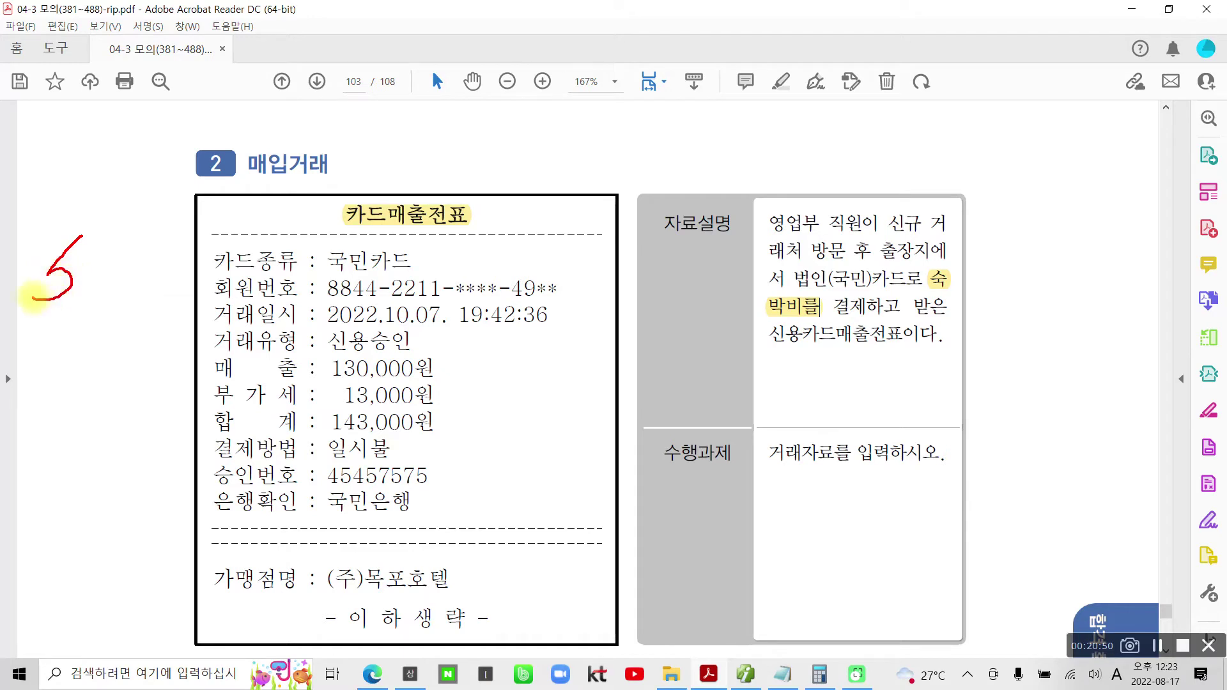
{"action": "mouse_move", "coordinate": [82, 236]}
{"action": "left_mouse_down"}
{"action": "mouse_move", "coordinate": [138, 254]}
{"action": "mouse_move", "coordinate": [84, 314]}
{"action": "left_mouse_up"}
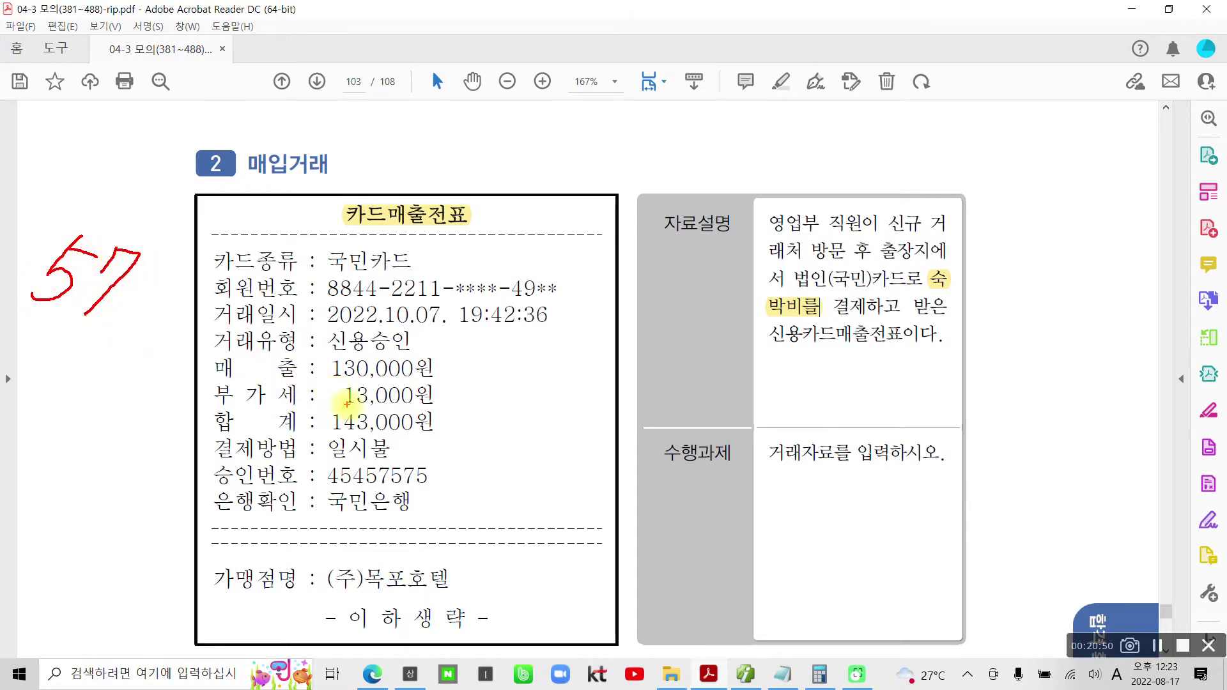
{"action": "mouse_move", "coordinate": [187, 406]}
{"action": "left_mouse_down"}
{"action": "mouse_move", "coordinate": [463, 404]}
{"action": "mouse_move", "coordinate": [511, 380]}
{"action": "left_mouse_up"}
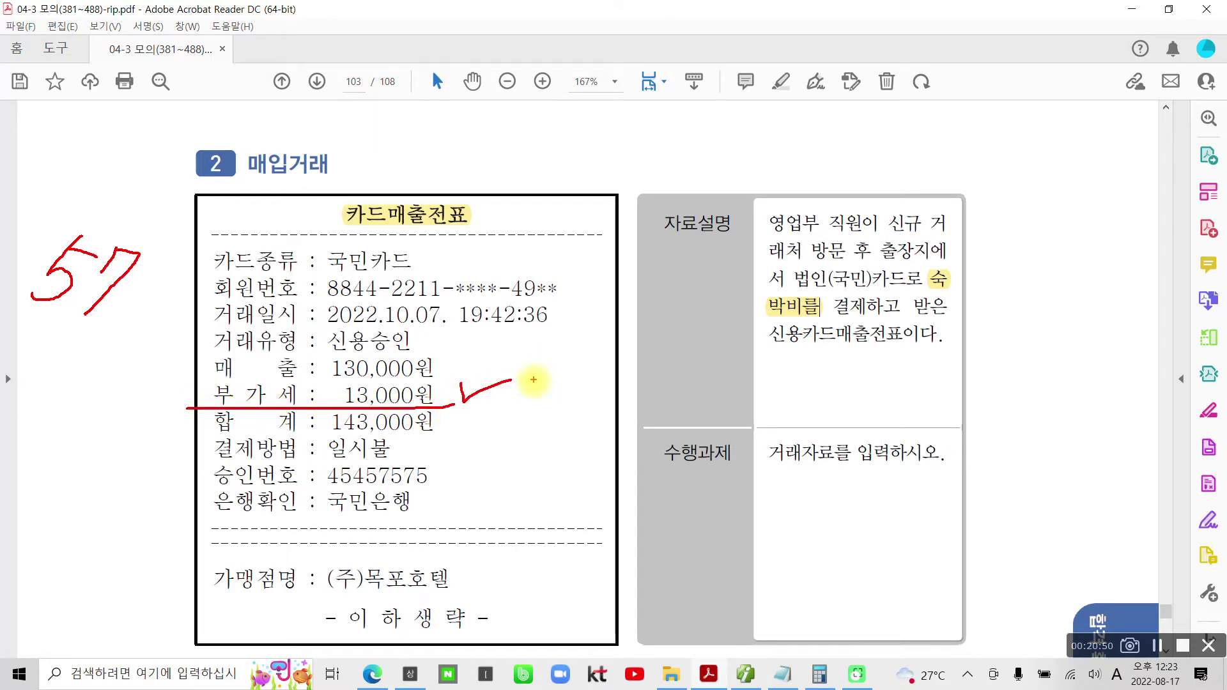
{"action": "mouse_move", "coordinate": [355, 402]}
{"action": "left_mouse_down"}
{"action": "mouse_move", "coordinate": [308, 409]}
{"action": "mouse_move", "coordinate": [349, 450]}
{"action": "mouse_move", "coordinate": [465, 420]}
{"action": "mouse_move", "coordinate": [348, 401]}
{"action": "left_mouse_up"}
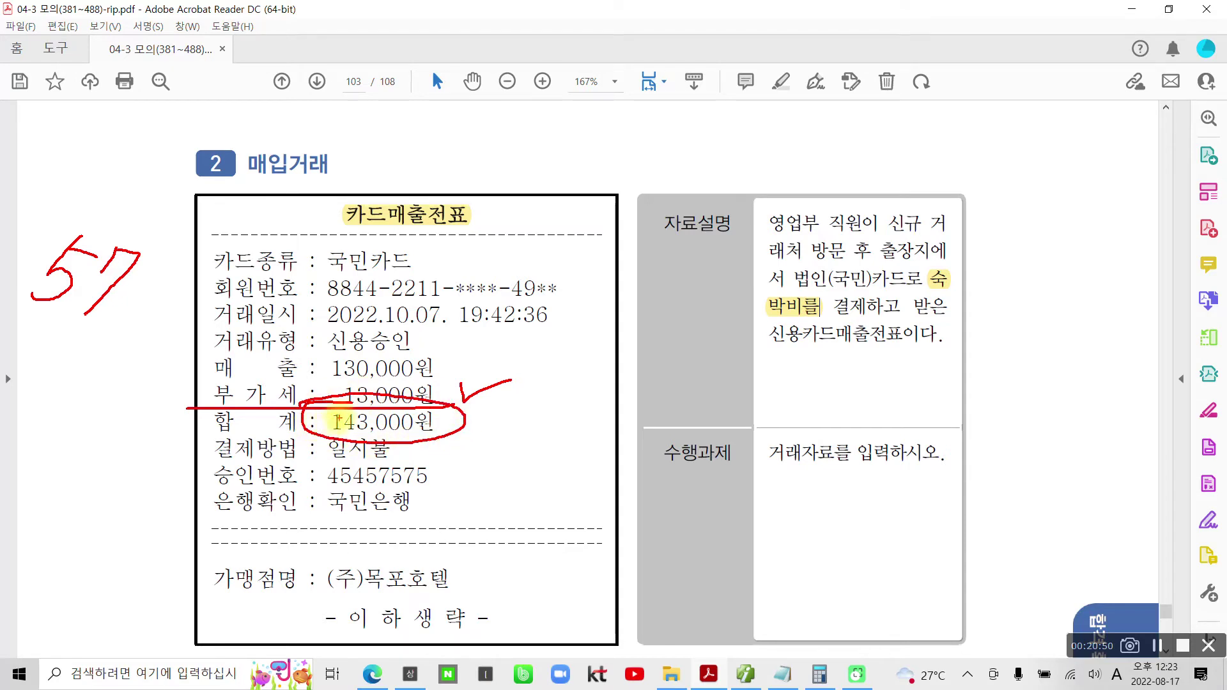
{"action": "key", "text": "Escape"}
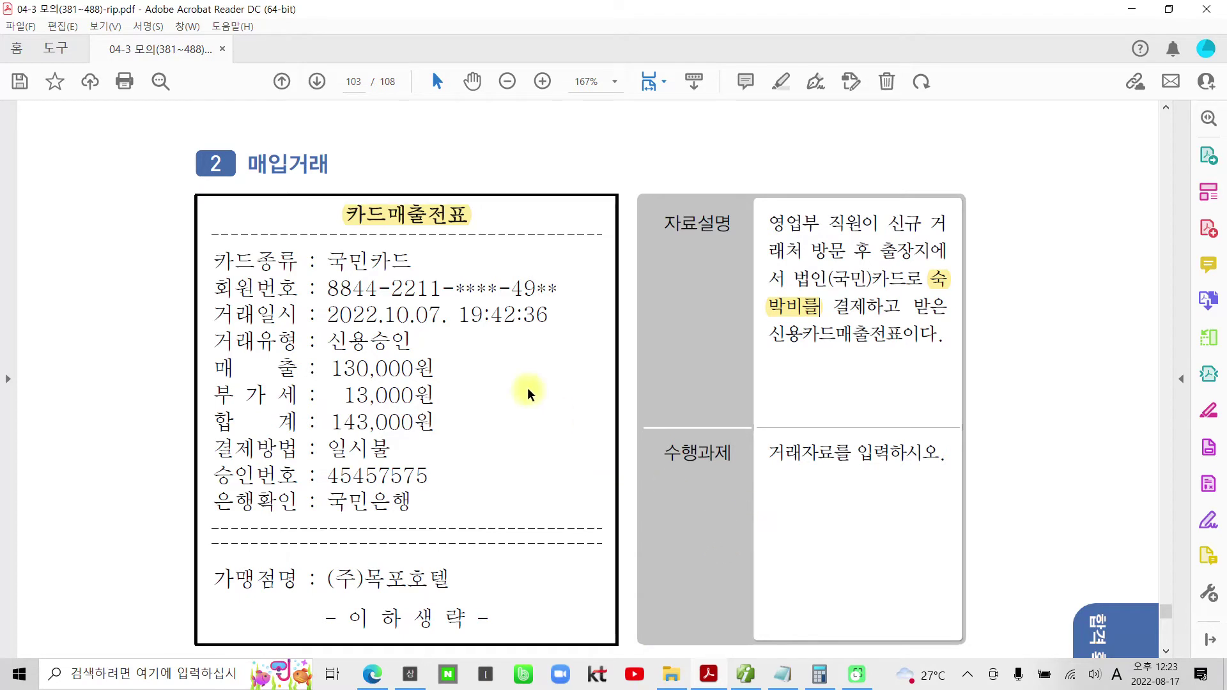
{"action": "left_click_drag", "start_coordinate": [446, 315], "coordinate": [365, 317]}
{"action": "left_click", "coordinate": [414, 326]}
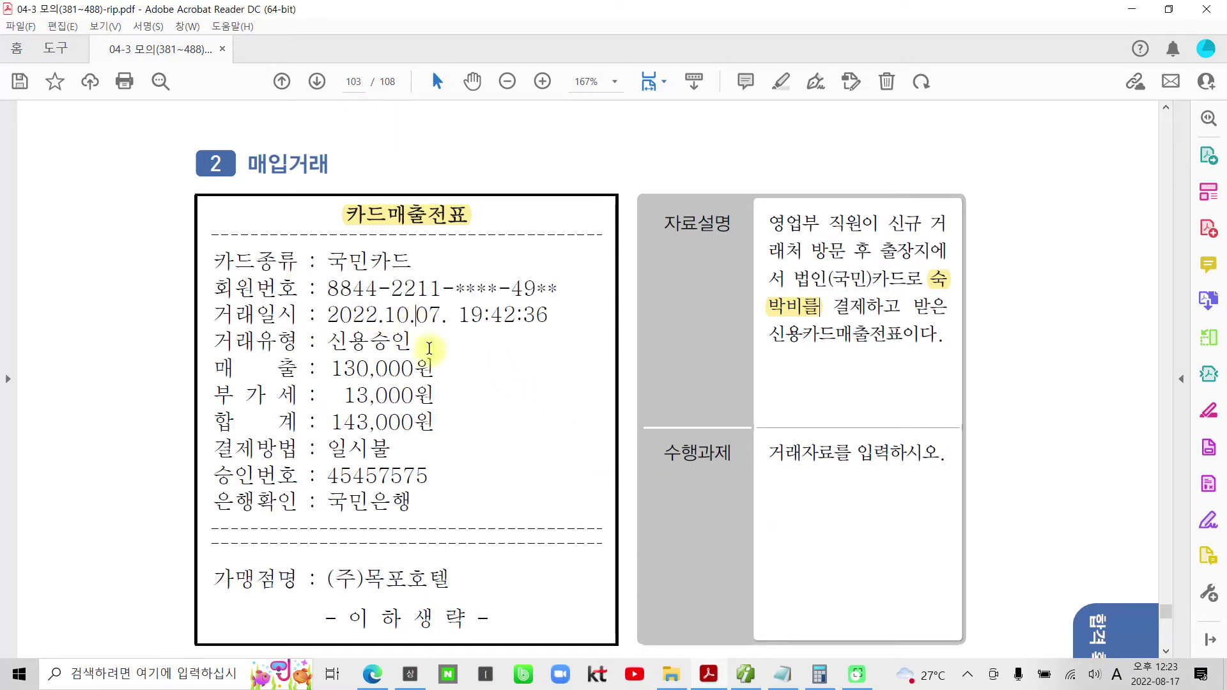
{"action": "left_click", "coordinate": [745, 674]}
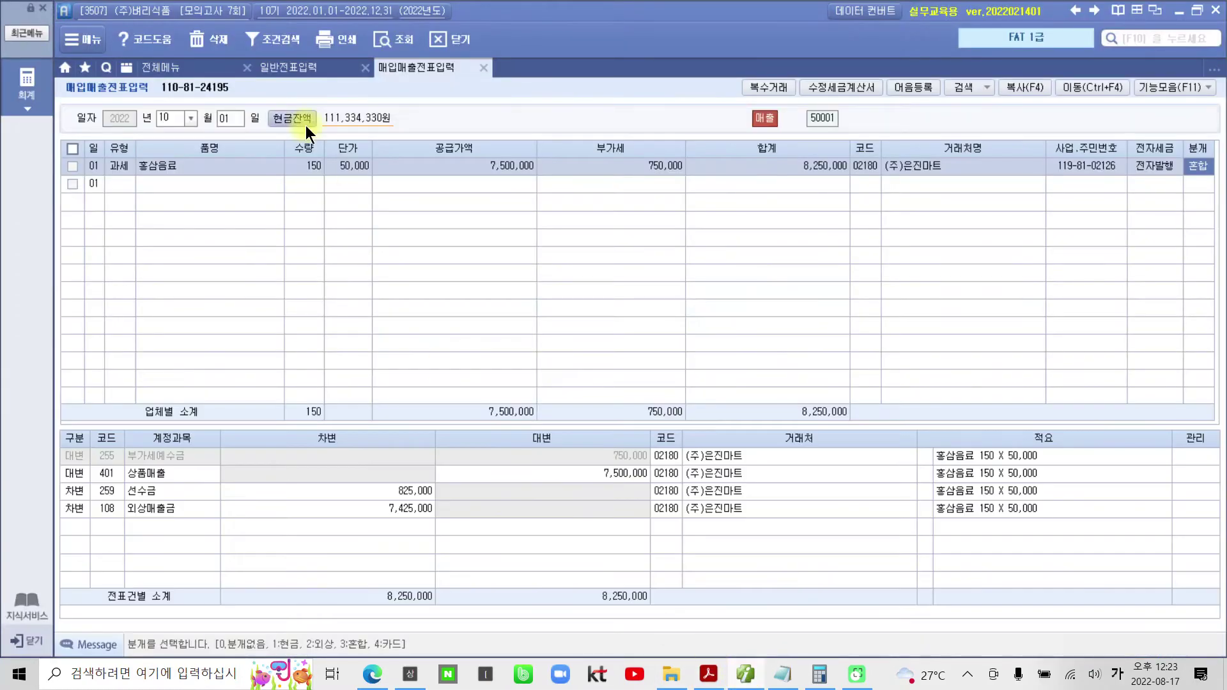
- Start a 10/07 카과 (type 17) purchase row paid with 국민카드
{"action": "left_click", "coordinate": [228, 123]}
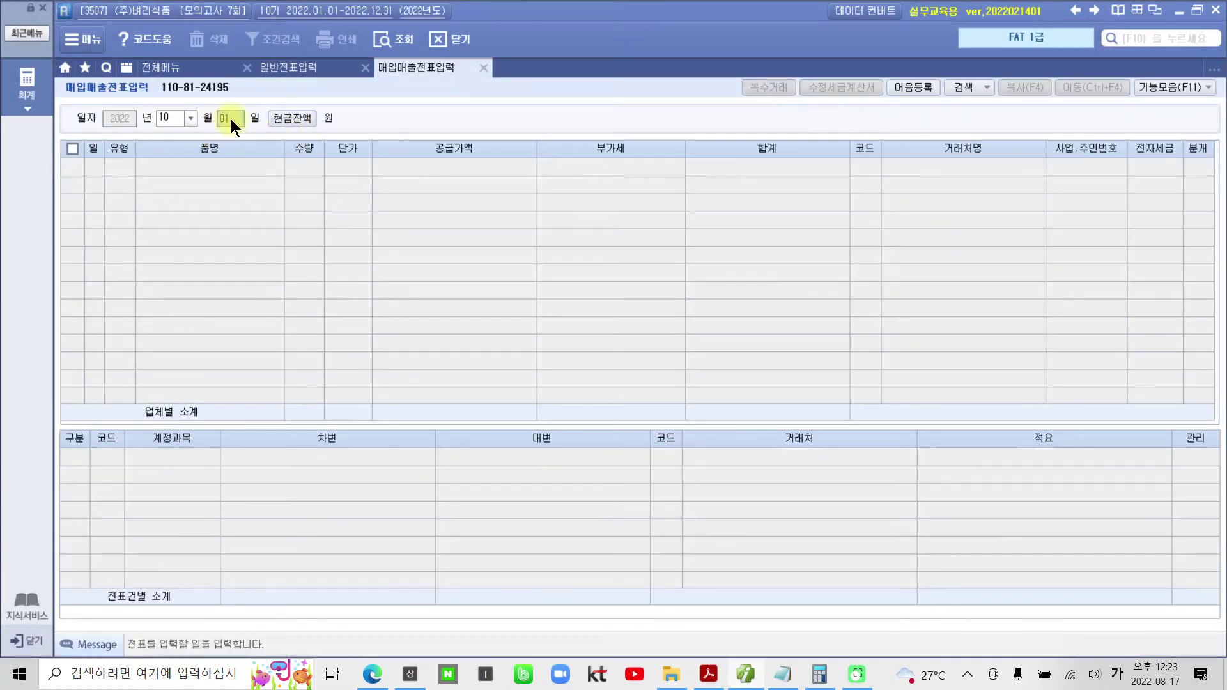
{"action": "key", "text": "Return"}
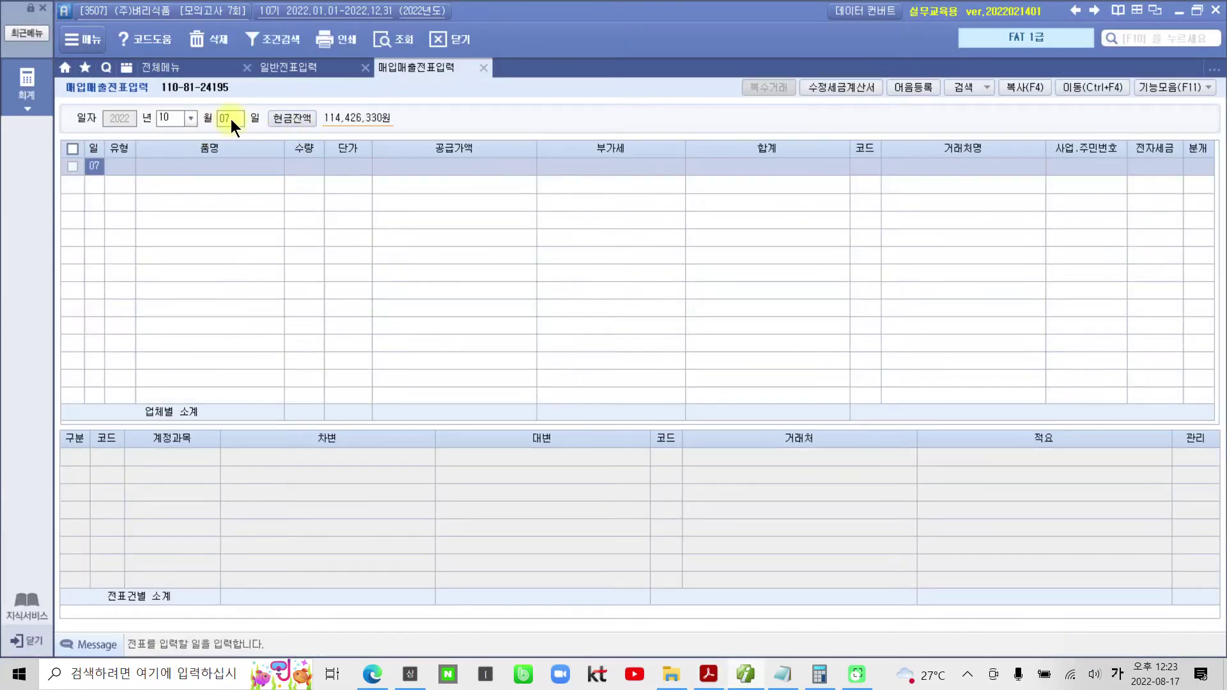
{"action": "type", "text": "17"}
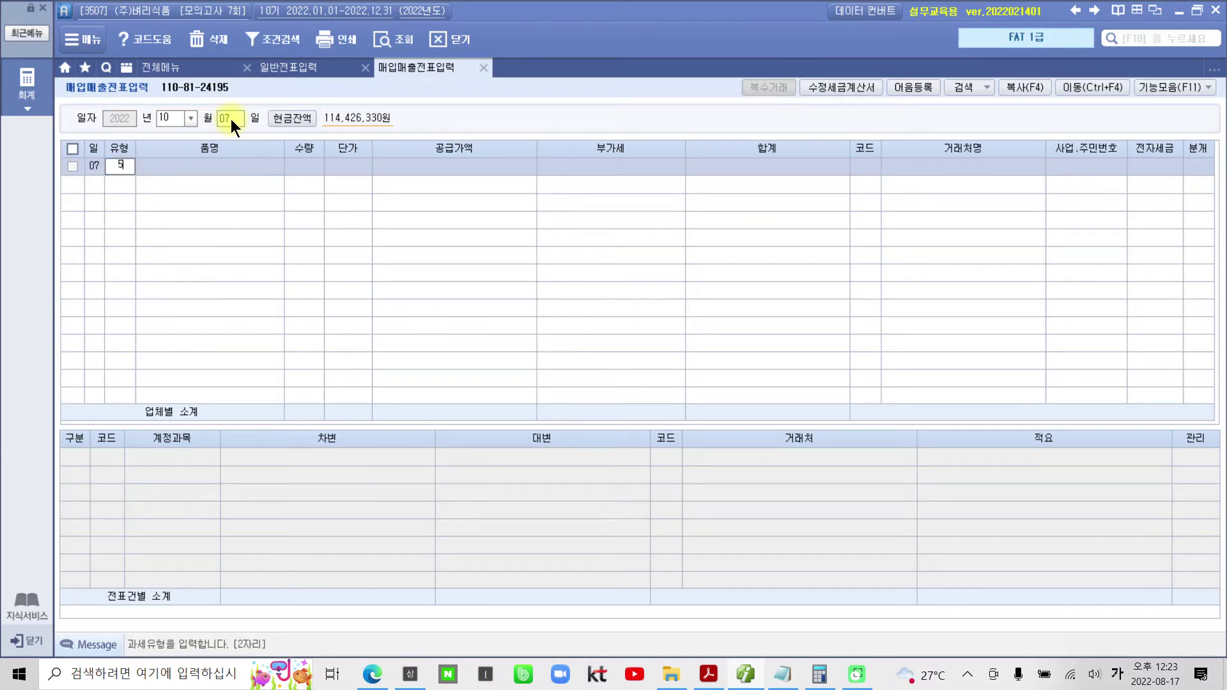
{"action": "key", "text": "Return"}
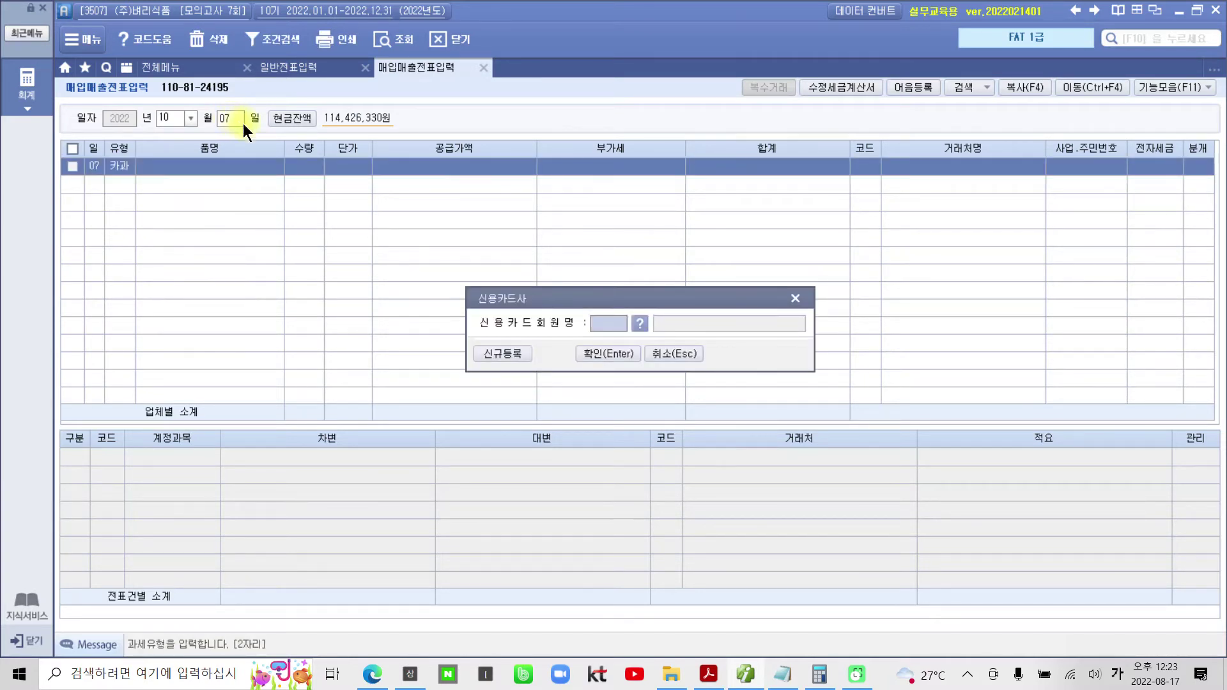
{"action": "left_click", "coordinate": [638, 324]}
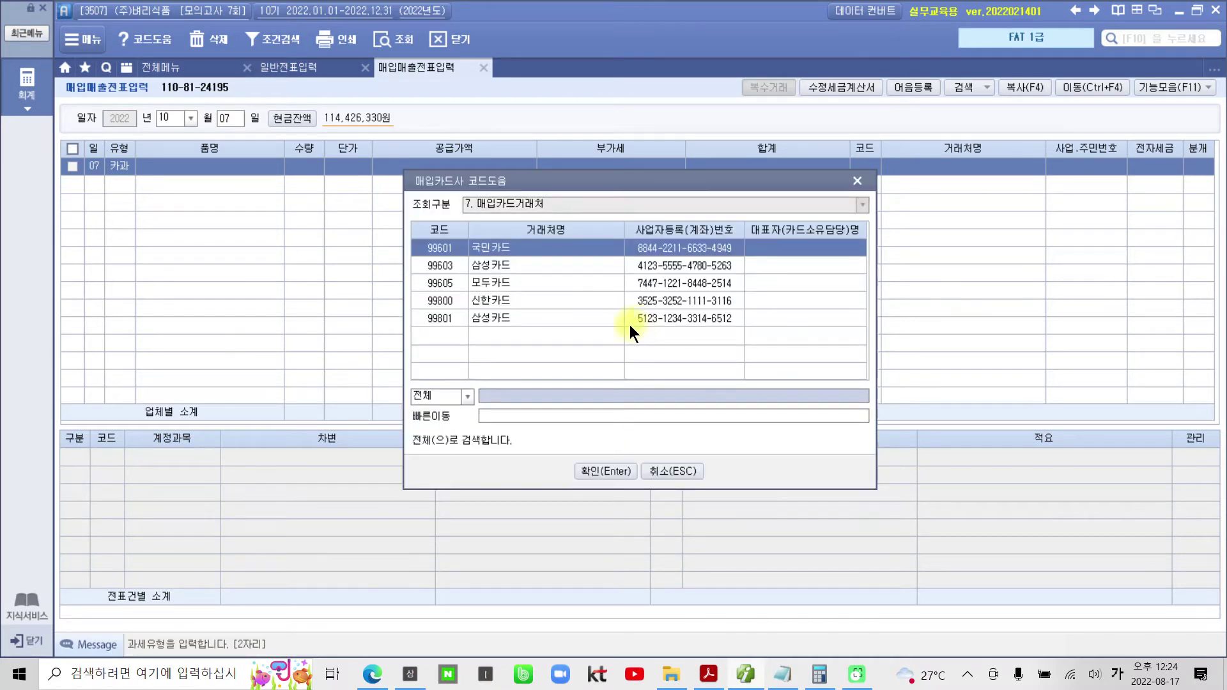
{"action": "left_click", "coordinate": [591, 472]}
{"action": "left_click", "coordinate": [608, 354]}
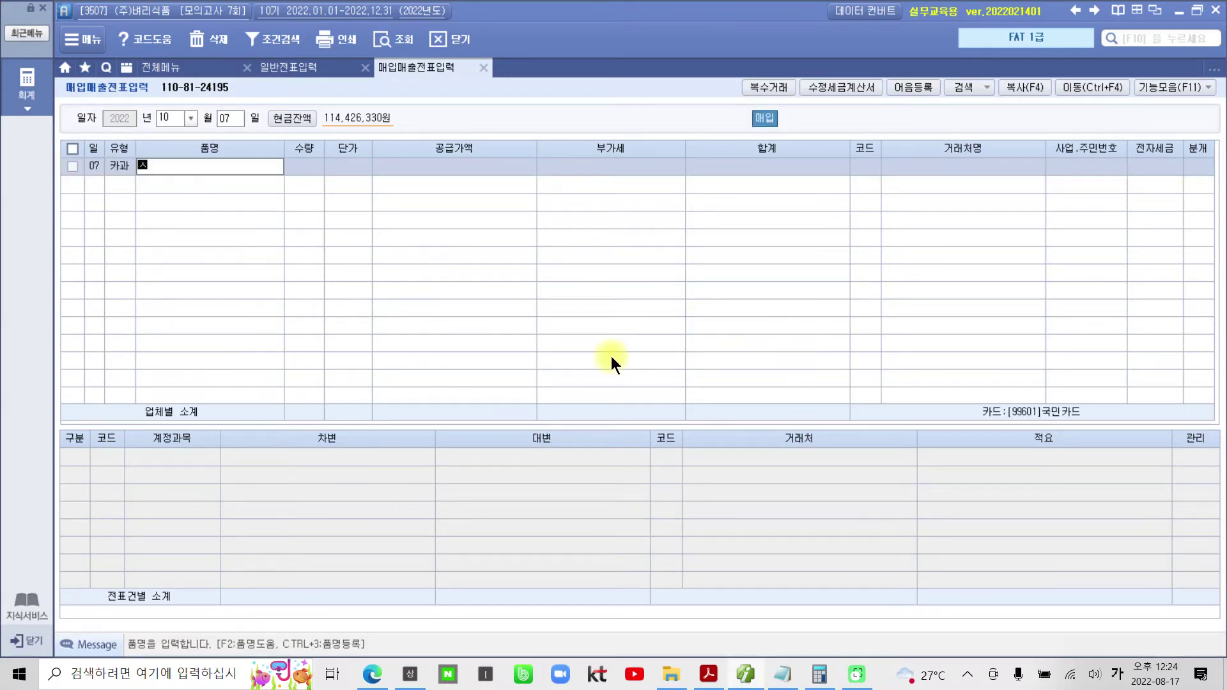
- Enter item 숙박비 with 130,000 supply and 13,000 VAT
{"action": "type", "text": "숙비"}
{"action": "key", "text": "BackSpace"}
{"action": "type", "text": "박비"}
{"action": "key", "text": "Return"}
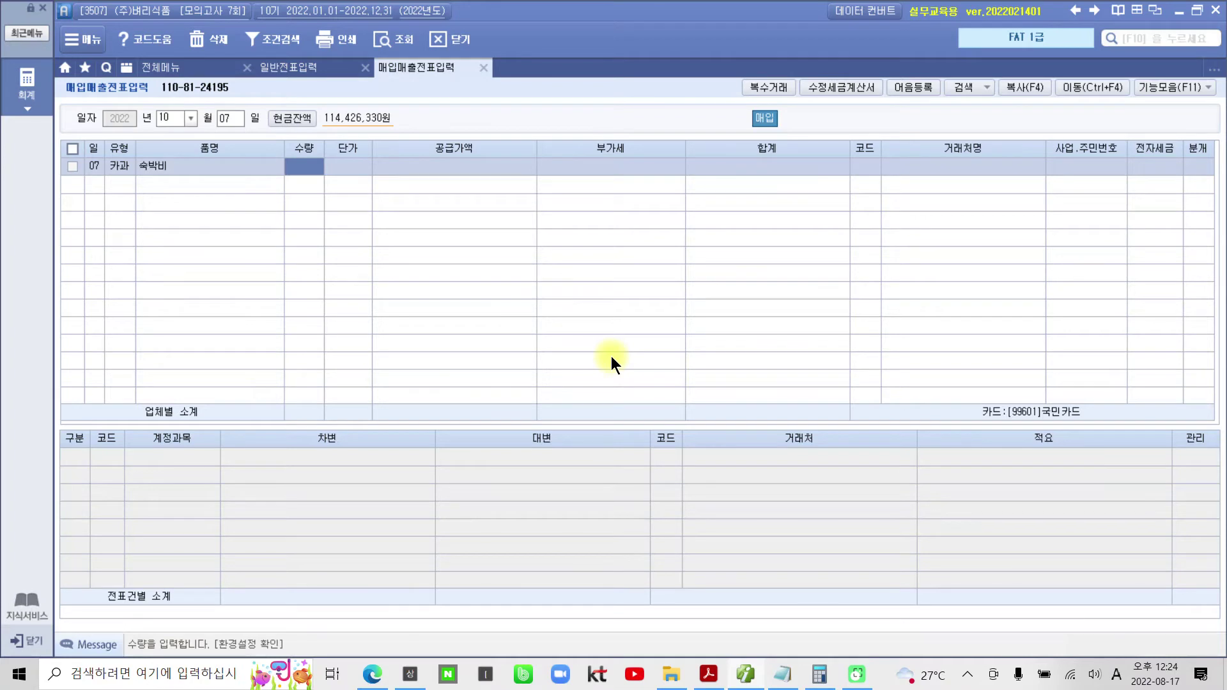
{"action": "key", "text": "Return"}
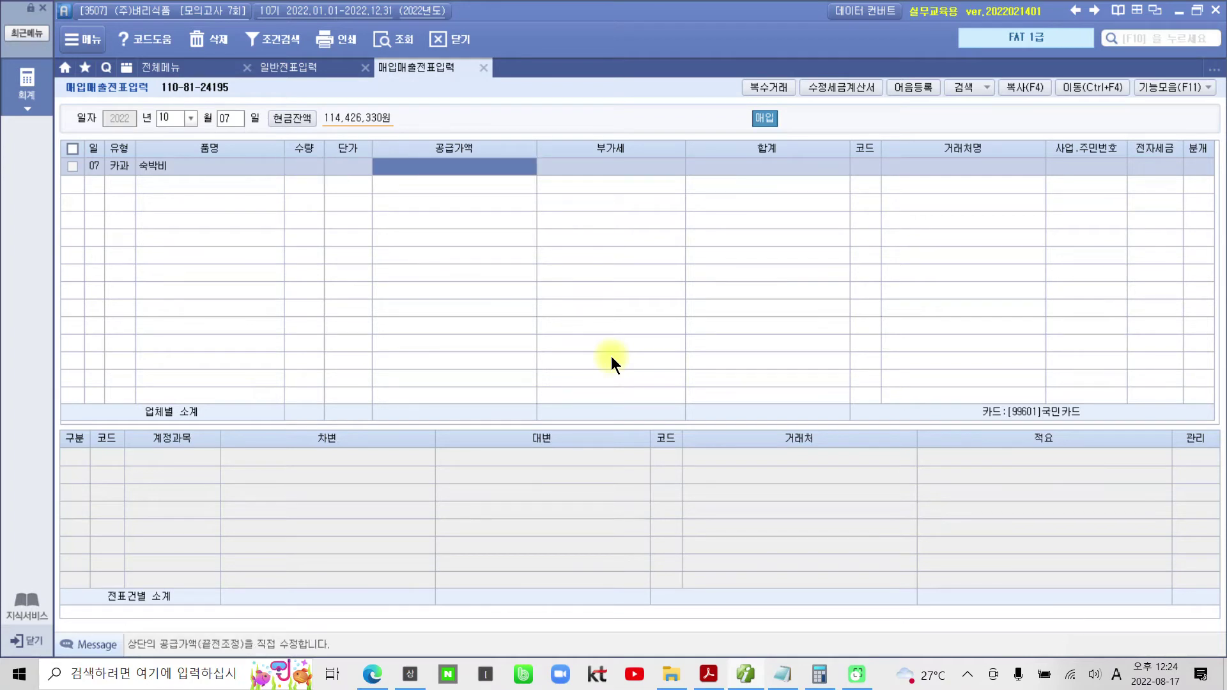
{"action": "type", "text": "130000"}
{"action": "key", "text": "Return"}
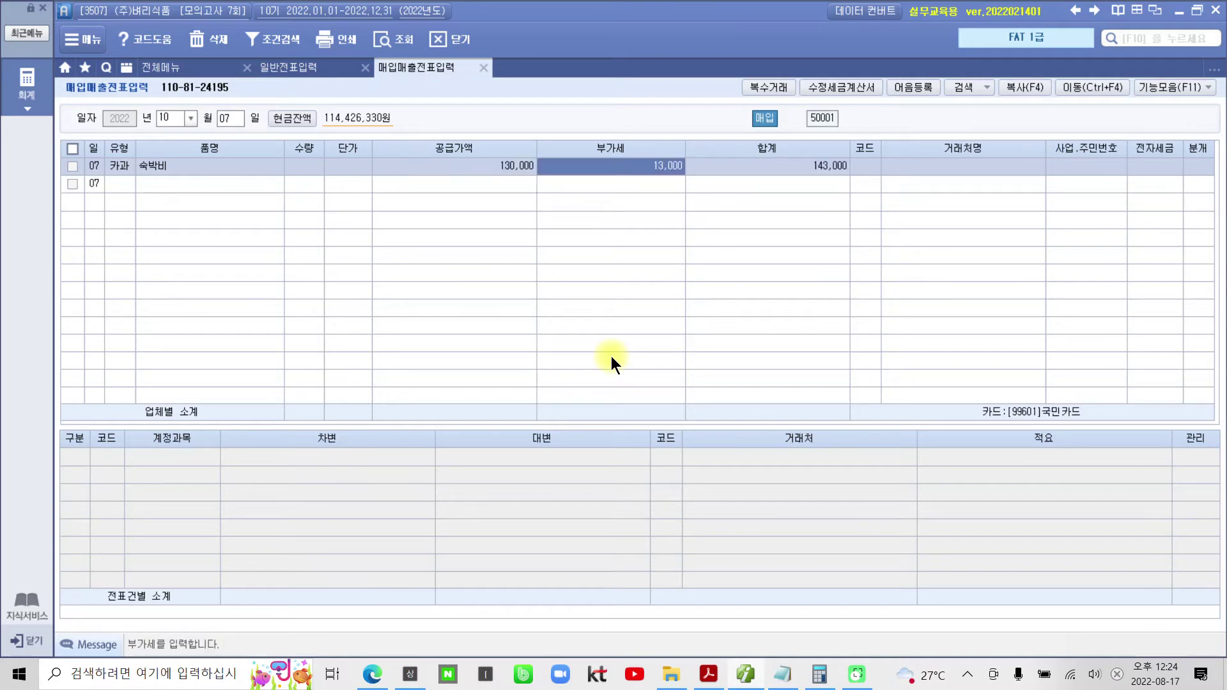
{"action": "key", "text": "Return"}
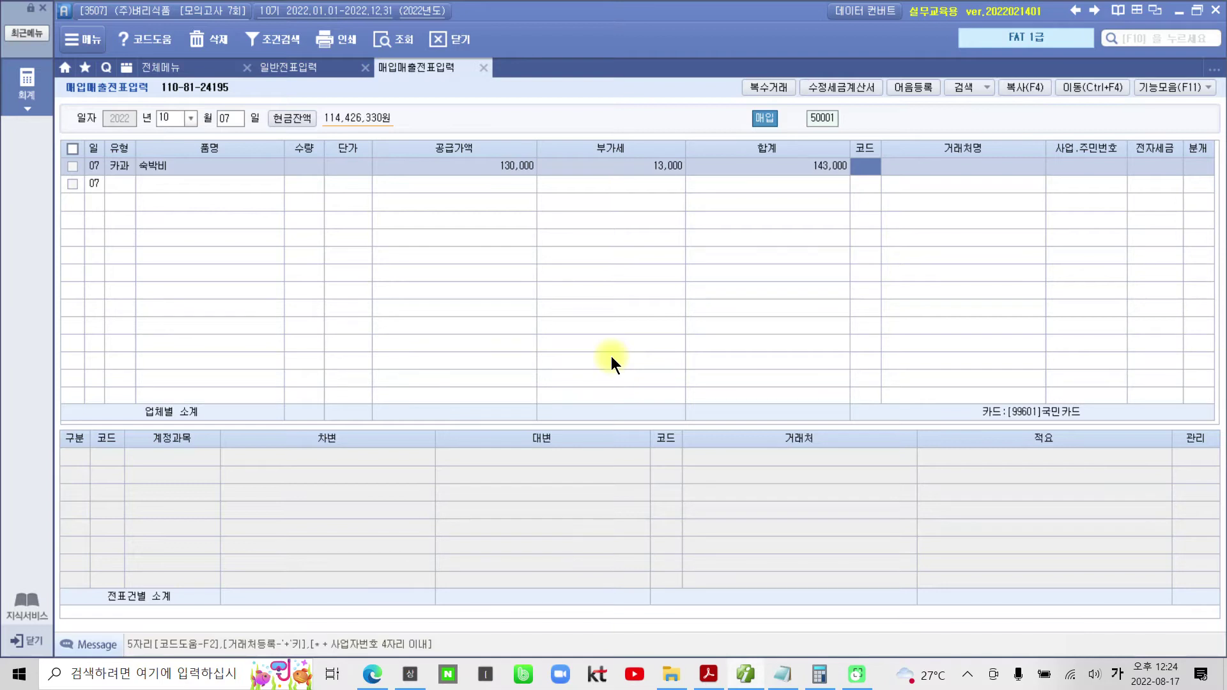
- Set vendor (주)목포호텔 and journalise it as a card payment (분개 4)
{"action": "type", "text": "목"}
{"action": "key", "text": "Return"}
{"action": "key", "text": "Return"}
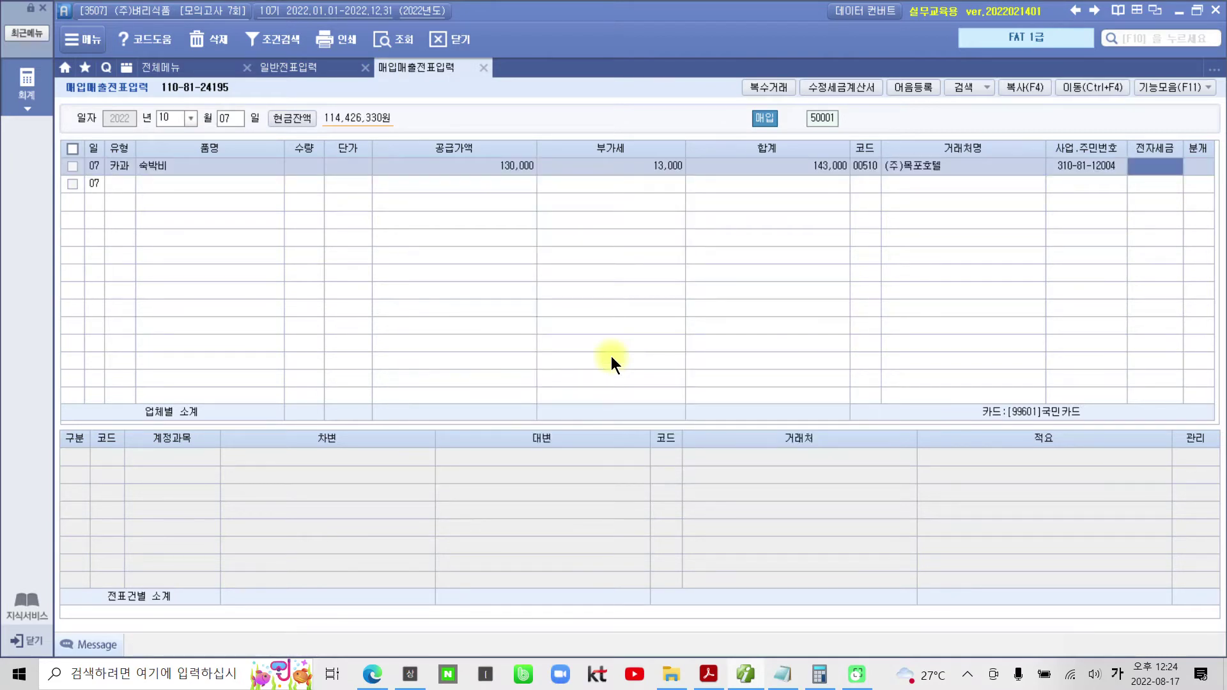
{"action": "key", "text": "Return"}
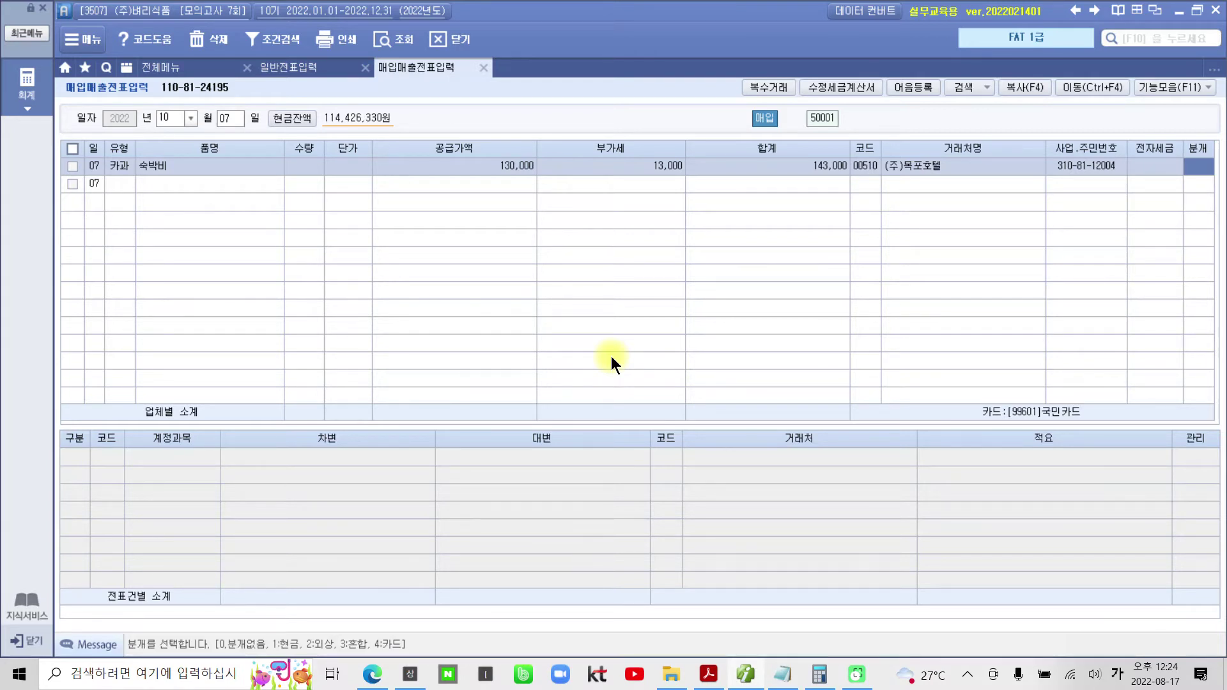
{"action": "type", "text": "4"}
{"action": "key", "text": "Return"}
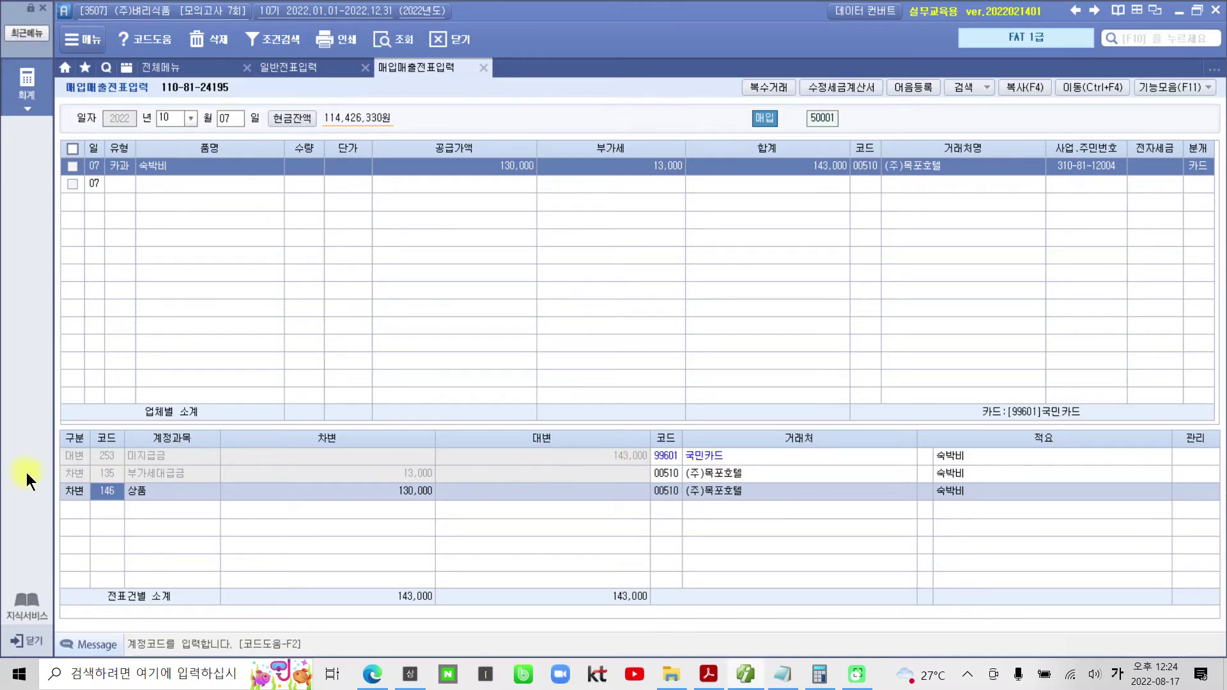
- Recode the 130,000 상품 debit line to account 812 여비교통비
{"action": "left_click", "coordinate": [106, 473]}
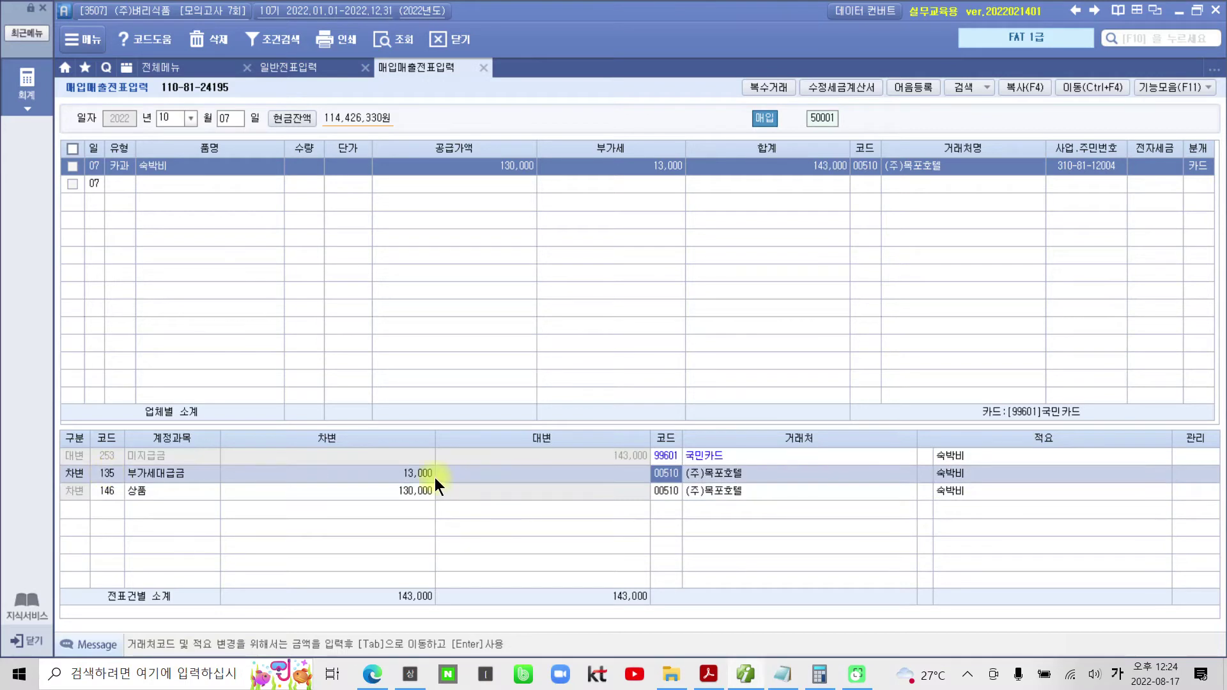
{"action": "left_click", "coordinate": [110, 491]}
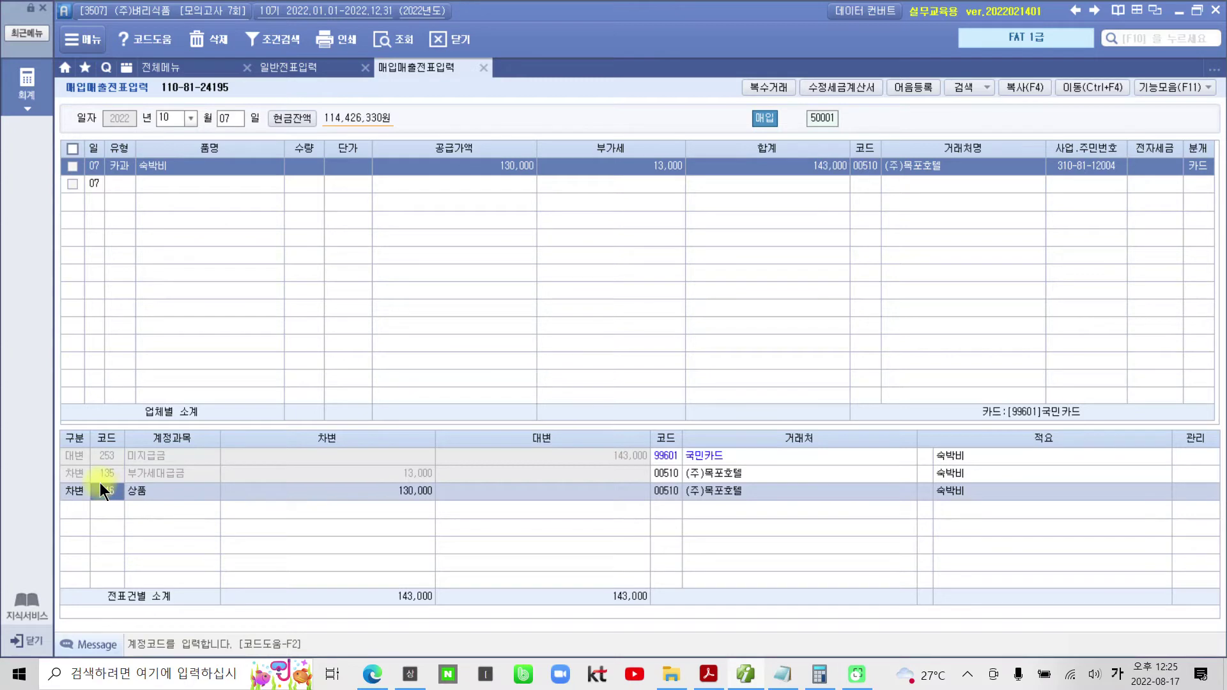
{"action": "type", "text": "2"}
{"action": "key", "text": "Return"}
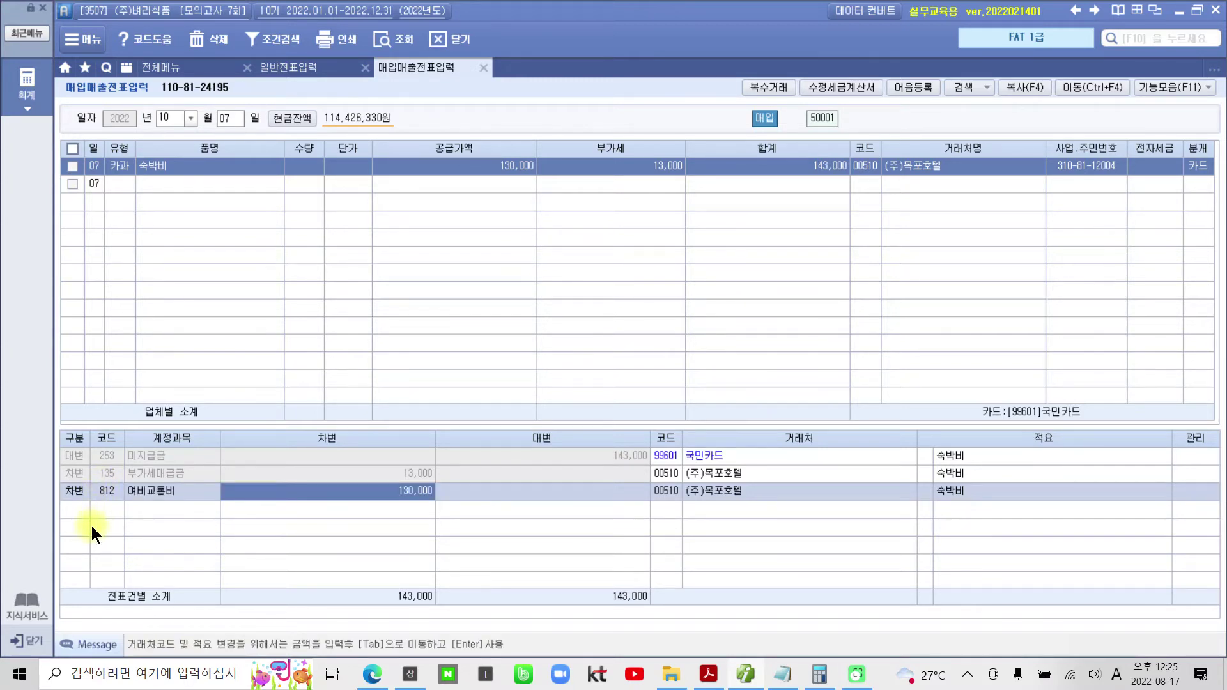
{"action": "mouse_move", "coordinate": [83, 481]}
{"action": "left_mouse_down"}
{"action": "mouse_move", "coordinate": [115, 505]}
{"action": "mouse_move", "coordinate": [193, 509]}
{"action": "left_mouse_up"}
- Bring up the section 3 electronic tax invoice for the office desk sale in the PDF
{"action": "left_click", "coordinate": [708, 674]}
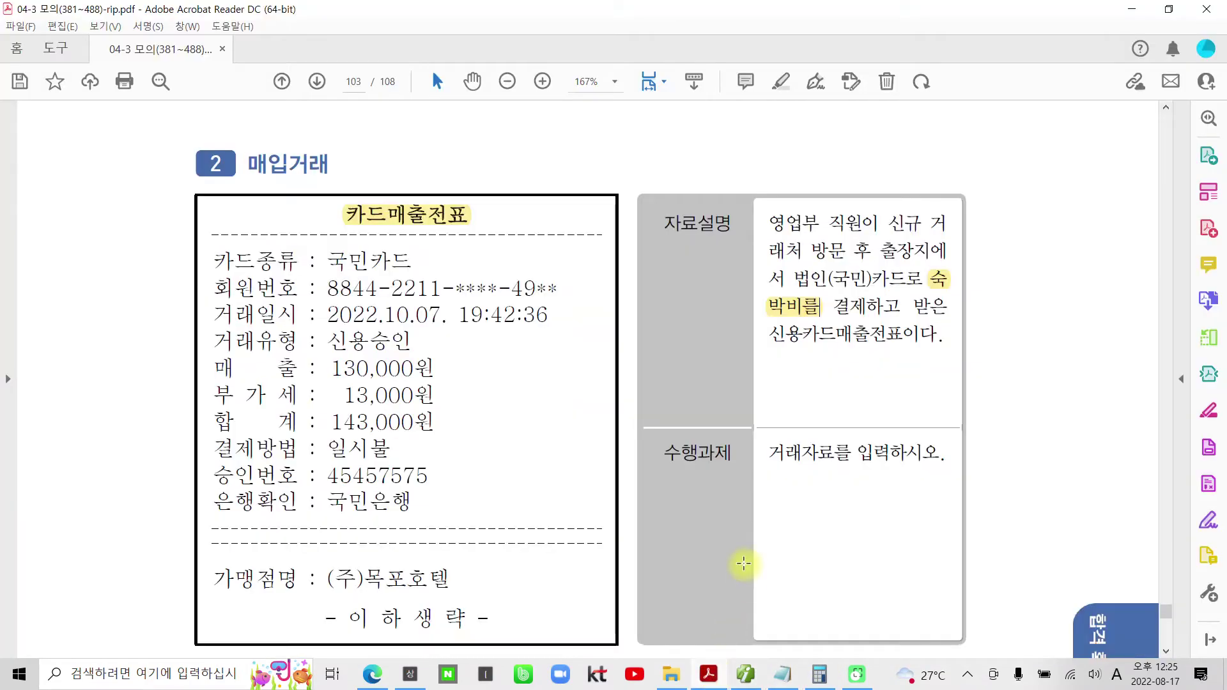
{"action": "scroll", "coordinate": [619, 495], "scroll_direction": "down", "scroll_amount": 10}
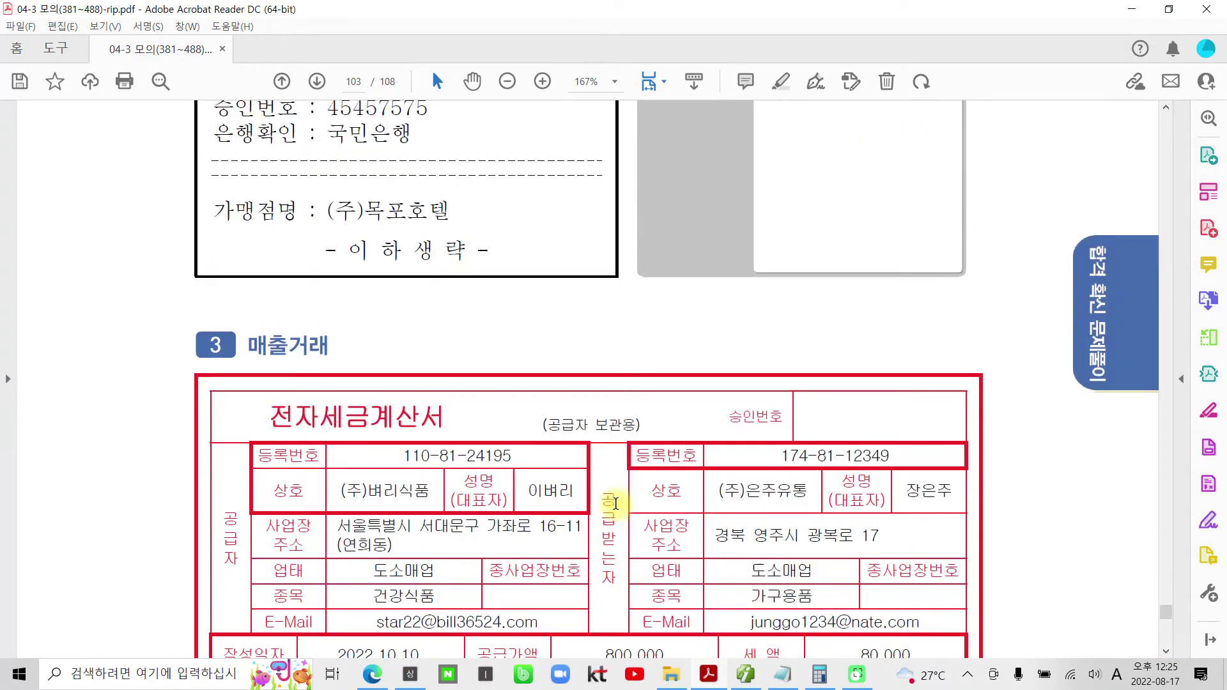
{"action": "scroll", "coordinate": [615, 501], "scroll_direction": "down", "scroll_amount": 2}
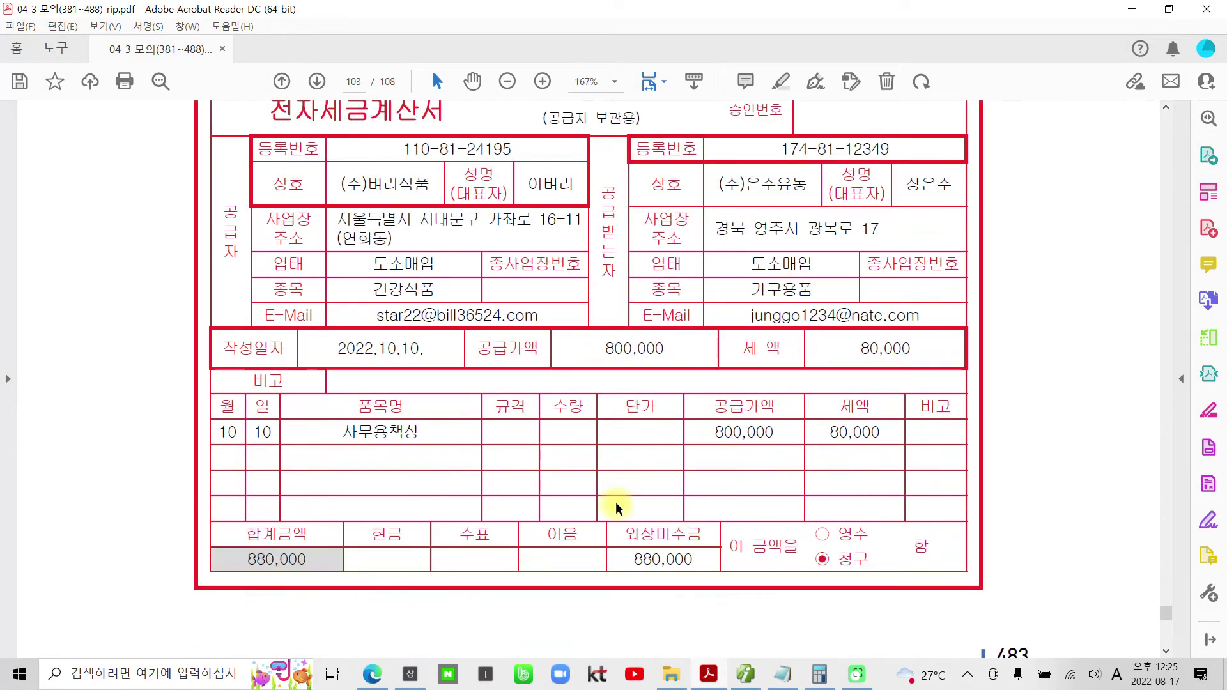
{"action": "scroll", "coordinate": [615, 501], "scroll_direction": "up", "scroll_amount": 3}
{"action": "left_click_drag", "start_coordinate": [319, 202], "coordinate": [476, 199]}
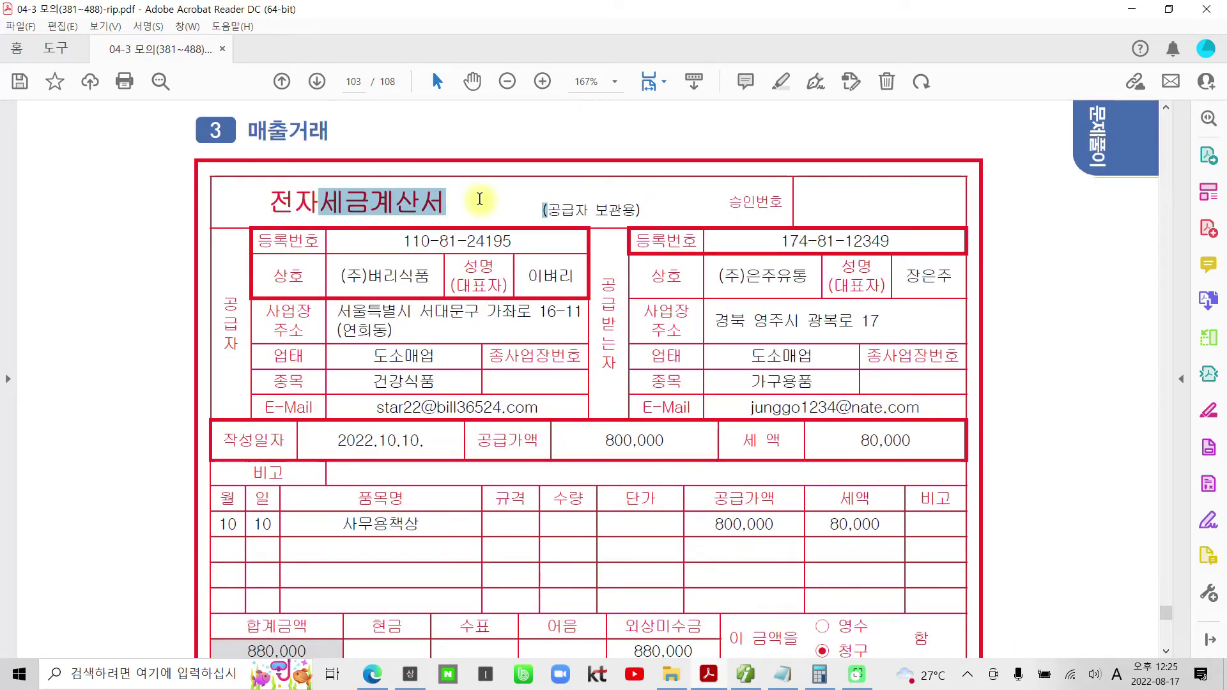
{"action": "left_click", "coordinate": [133, 332]}
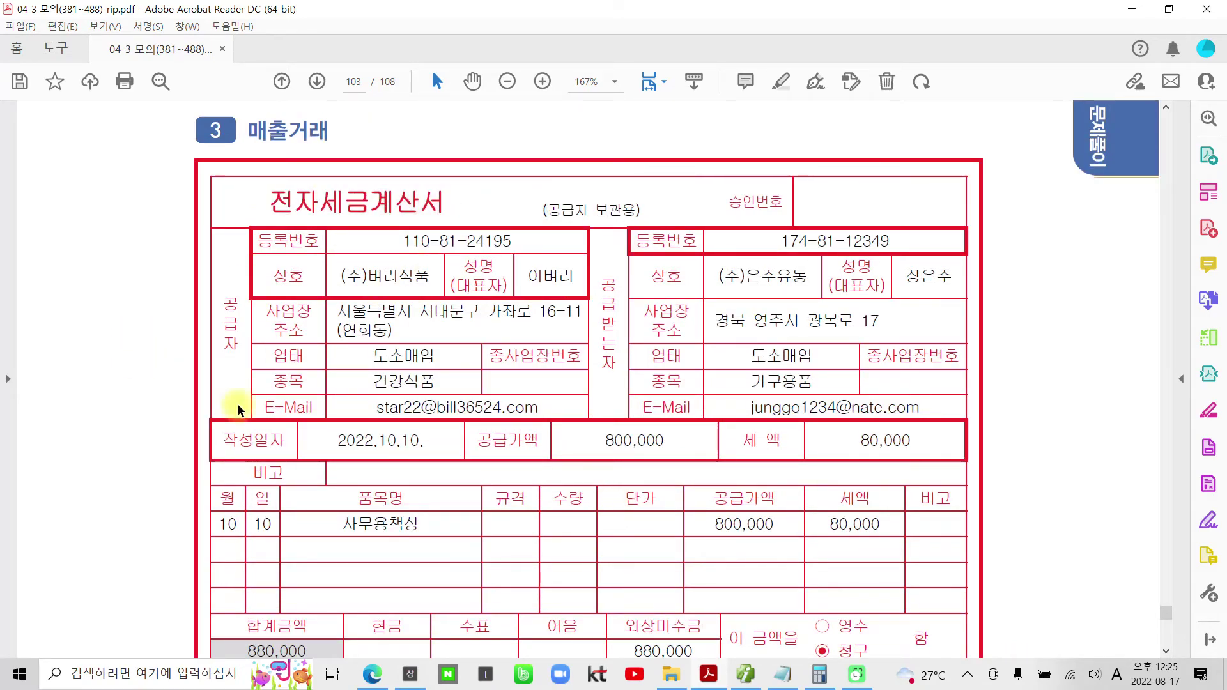
- Review the 자료설명 notes, including 700,000 accumulated depreciation, then return to the invoice
{"action": "scroll", "coordinate": [236, 403], "scroll_direction": "down", "scroll_amount": 15}
{"action": "scroll", "coordinate": [295, 419], "scroll_direction": "down", "scroll_amount": 11}
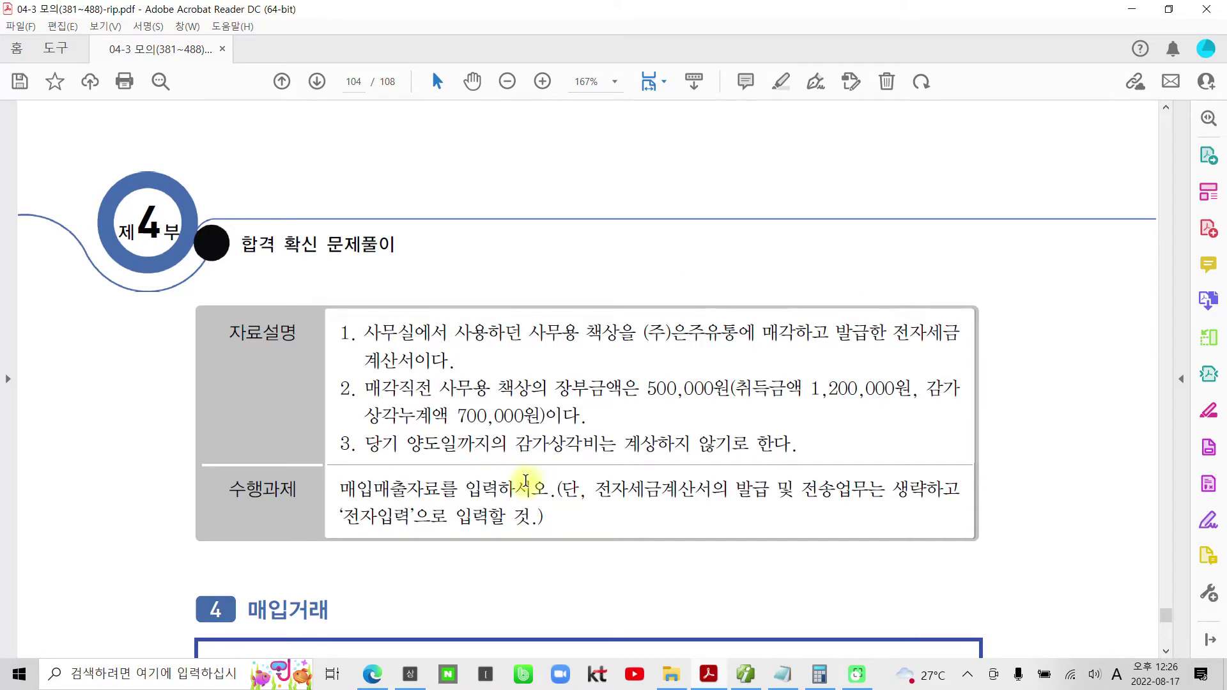
{"action": "left_click_drag", "start_coordinate": [540, 415], "coordinate": [433, 417]}
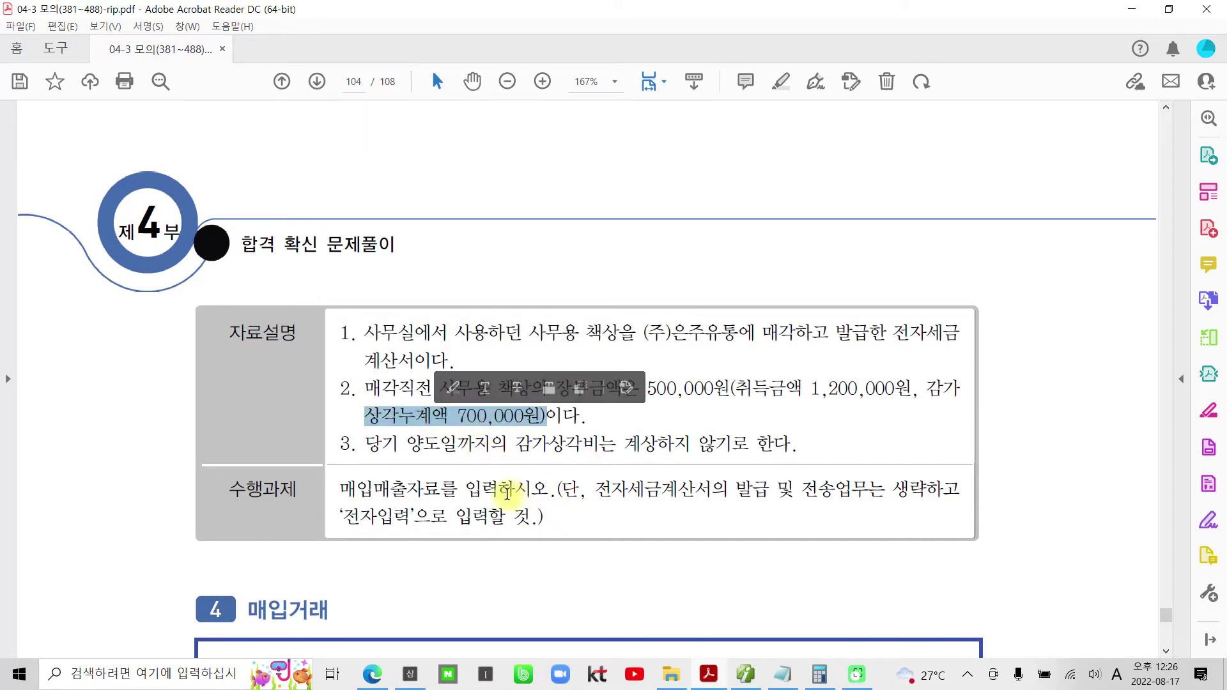
{"action": "left_click", "coordinate": [507, 492]}
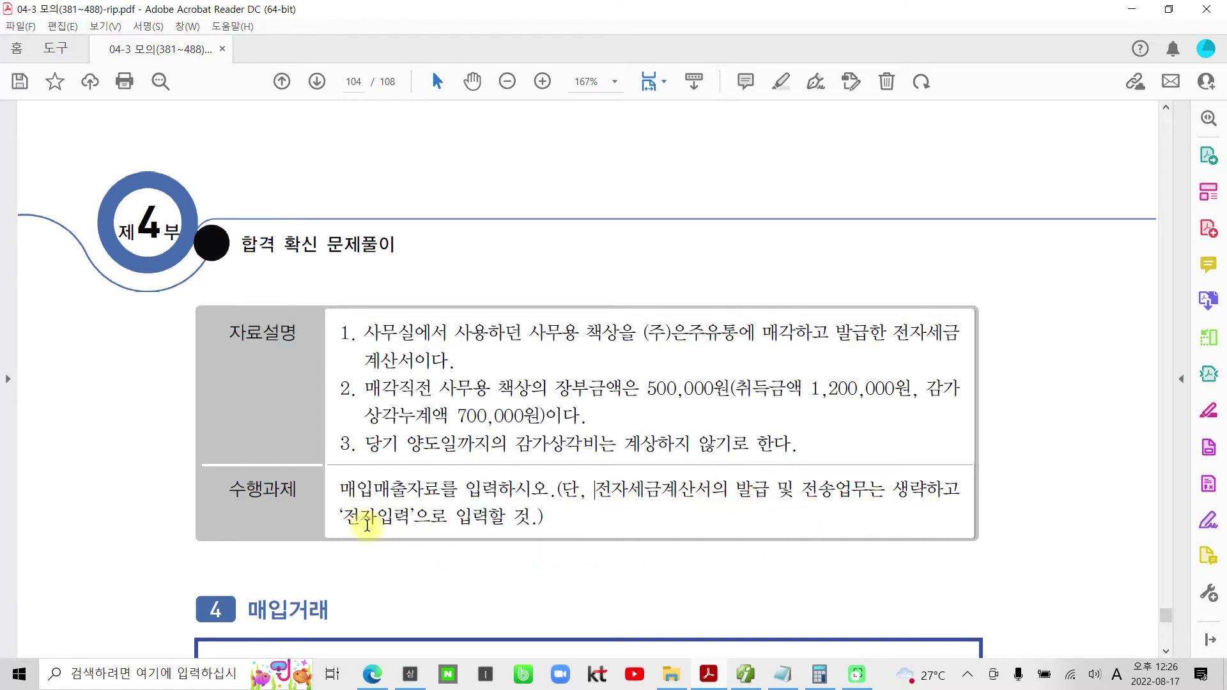
{"action": "scroll", "coordinate": [371, 530], "scroll_direction": "up", "scroll_amount": 2}
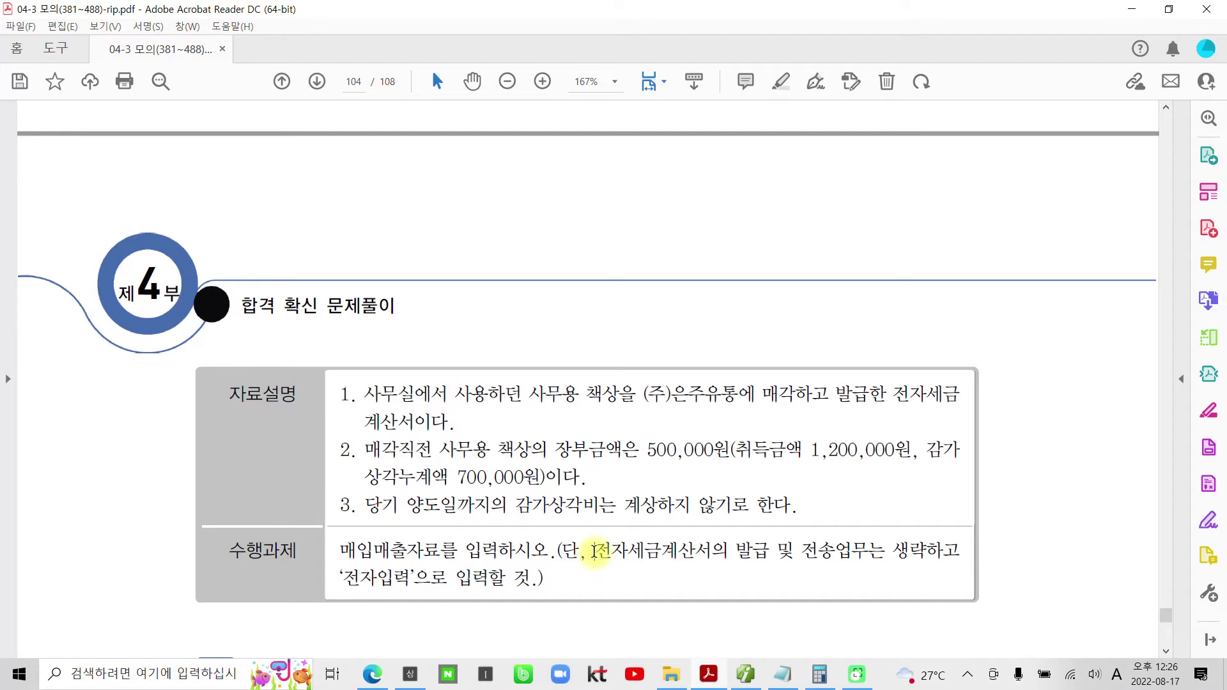
{"action": "scroll", "coordinate": [591, 553], "scroll_direction": "up", "scroll_amount": 20}
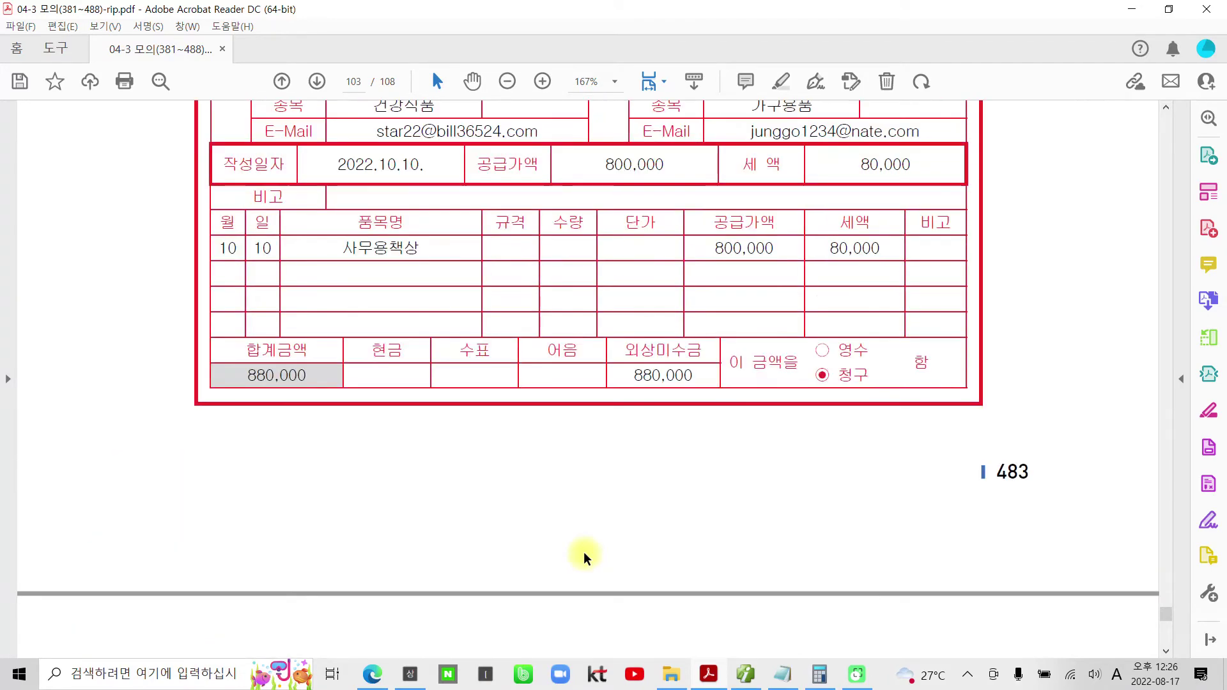
{"action": "scroll", "coordinate": [584, 557], "scroll_direction": "up", "scroll_amount": 2}
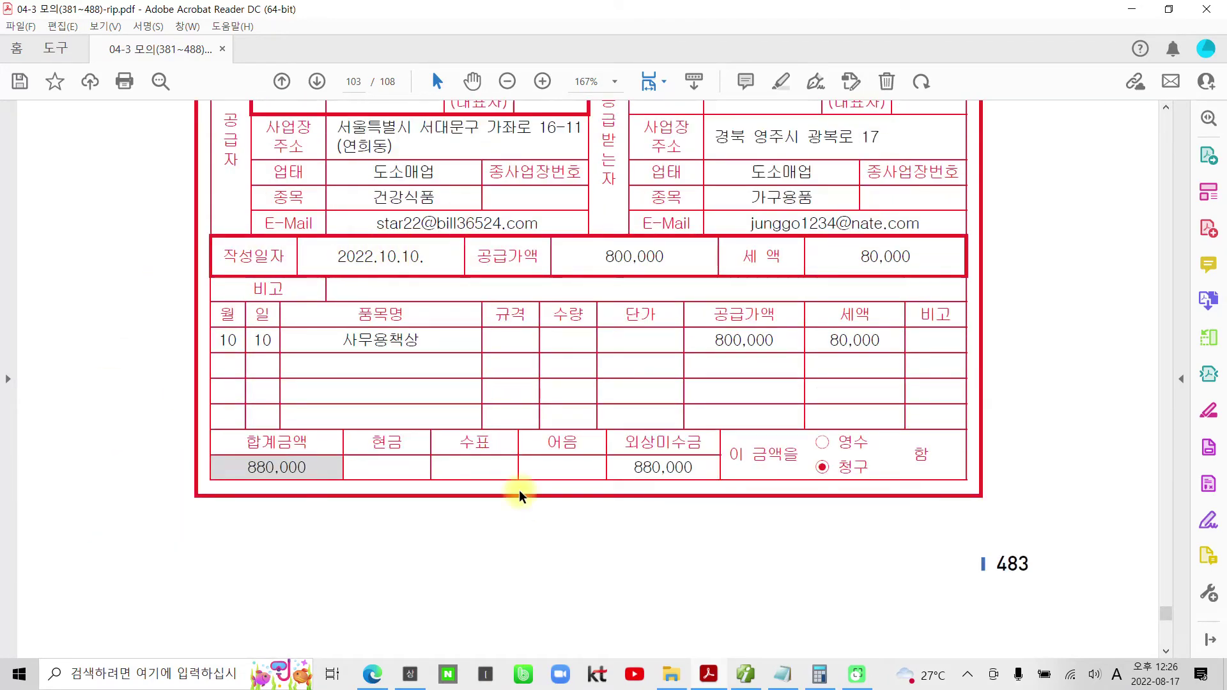
- Back in Smart A, start a 10/10 과세 (type 11) sales row
{"action": "left_click", "coordinate": [745, 674]}
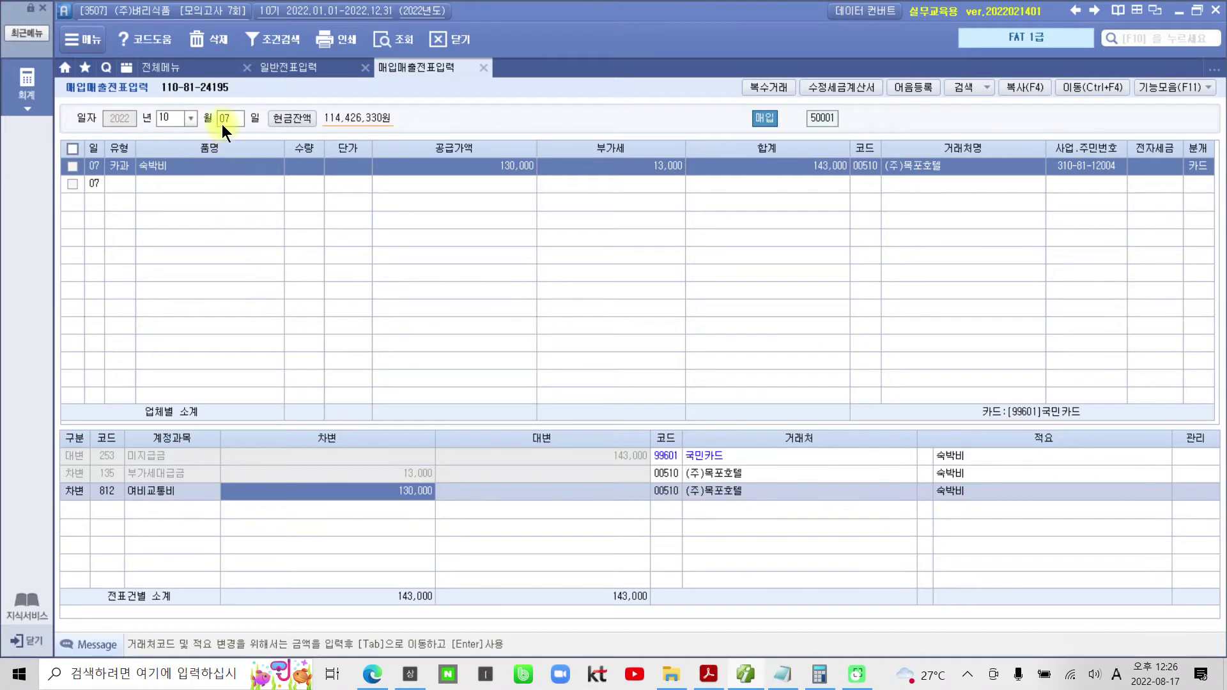
{"action": "left_click", "coordinate": [221, 124]}
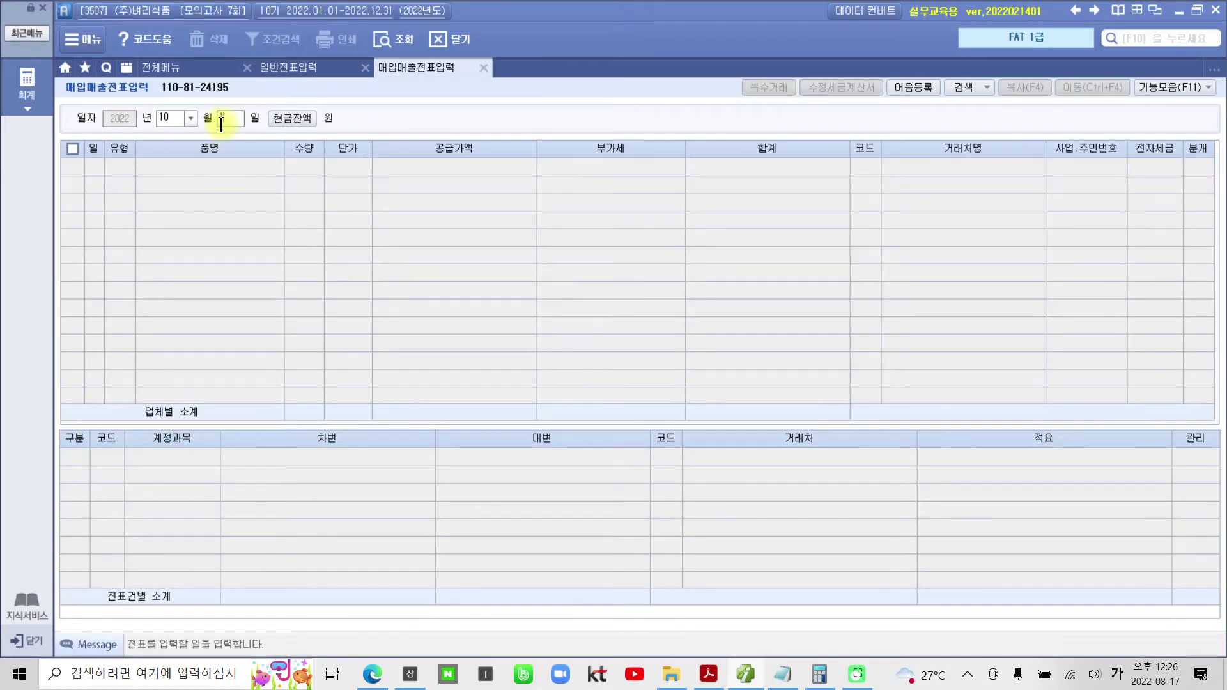
{"action": "type", "text": "10"}
{"action": "key", "text": "Return"}
{"action": "key", "text": "Return"}
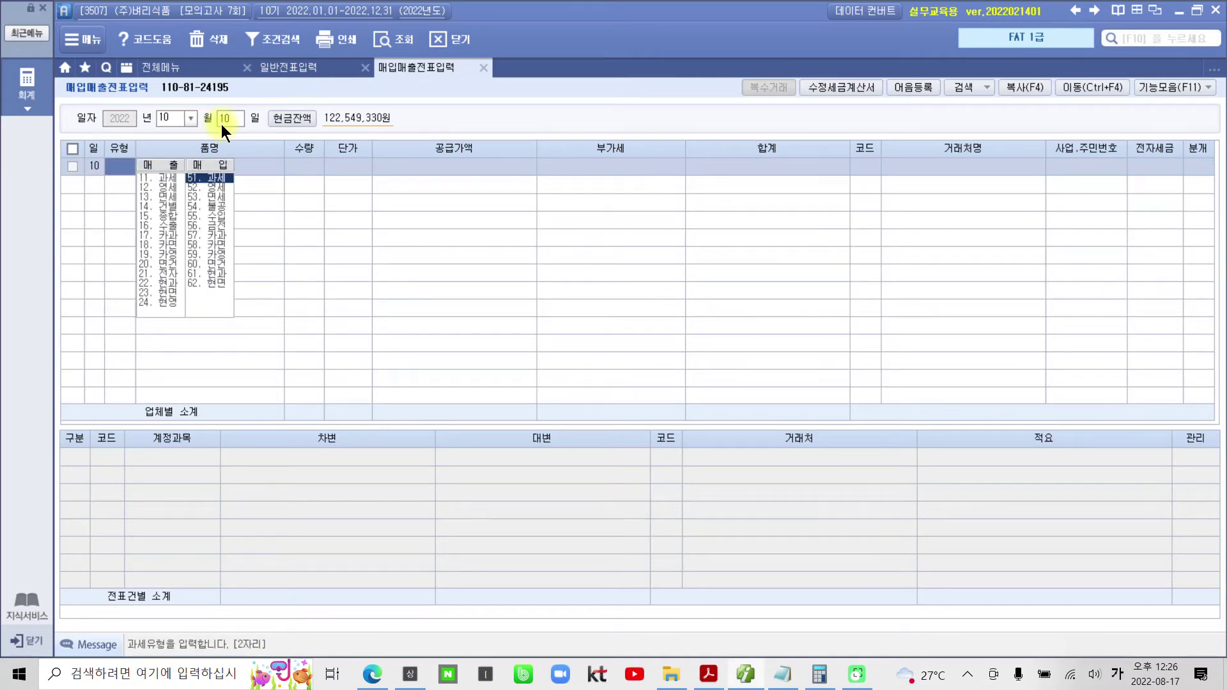
{"action": "type", "text": "11"}
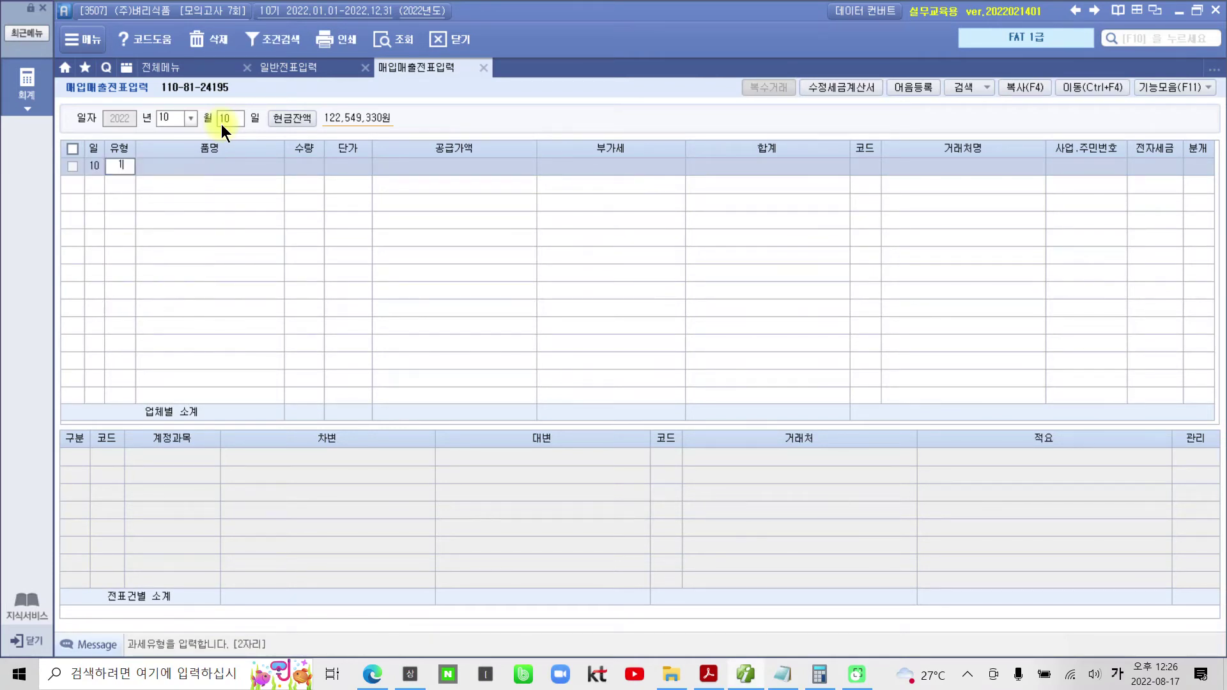
{"action": "key", "text": "Return"}
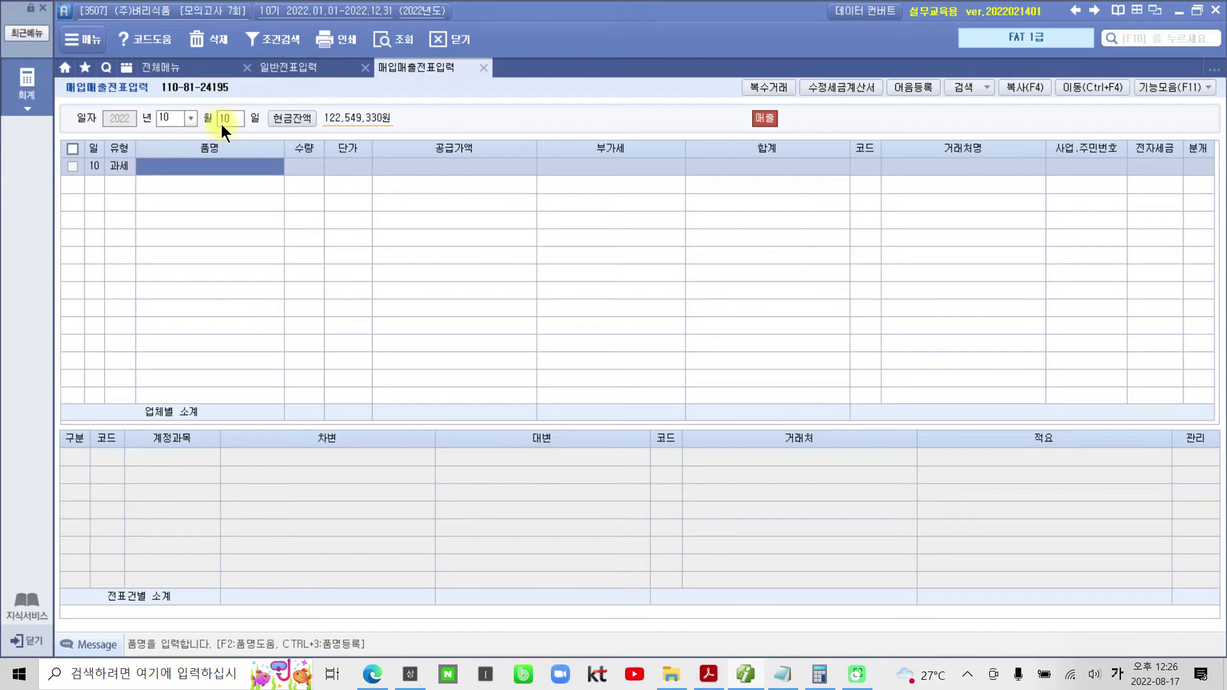
- Enter item 사무용책상 with 800,000 supply and 80,000 VAT
{"action": "type", "text": "사무용품"}
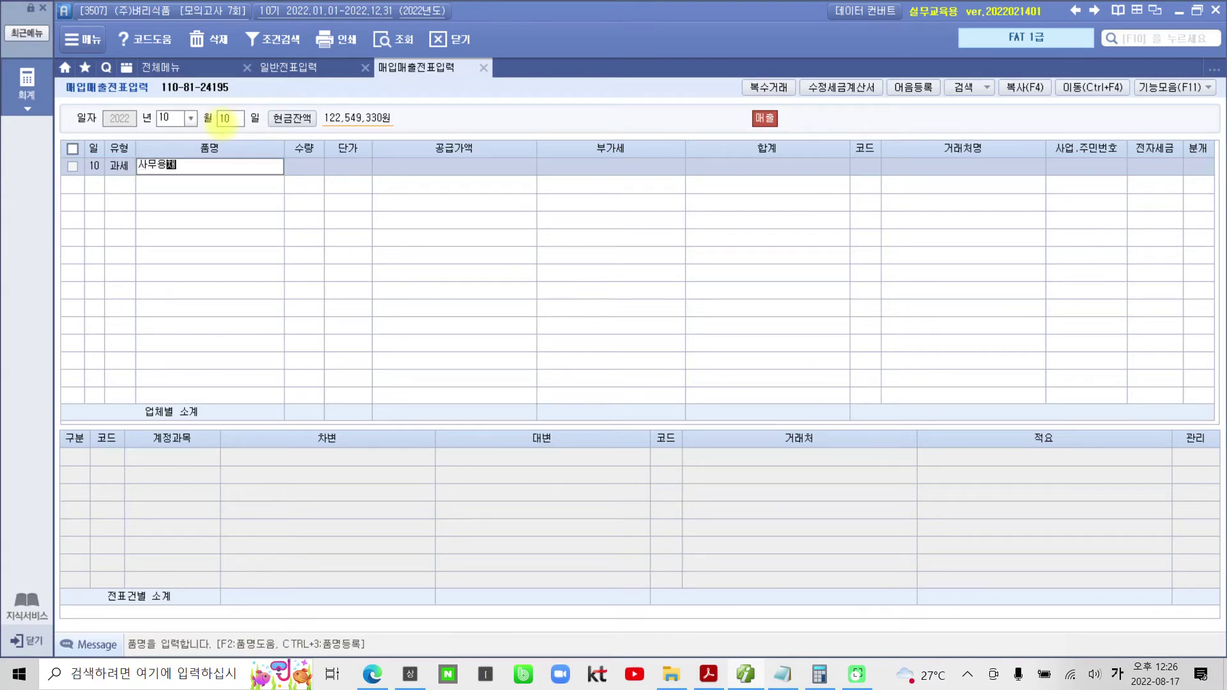
{"action": "type", "text": "사"}
{"action": "key", "text": "Return"}
{"action": "key", "text": "Return"}
{"action": "key", "text": "Return"}
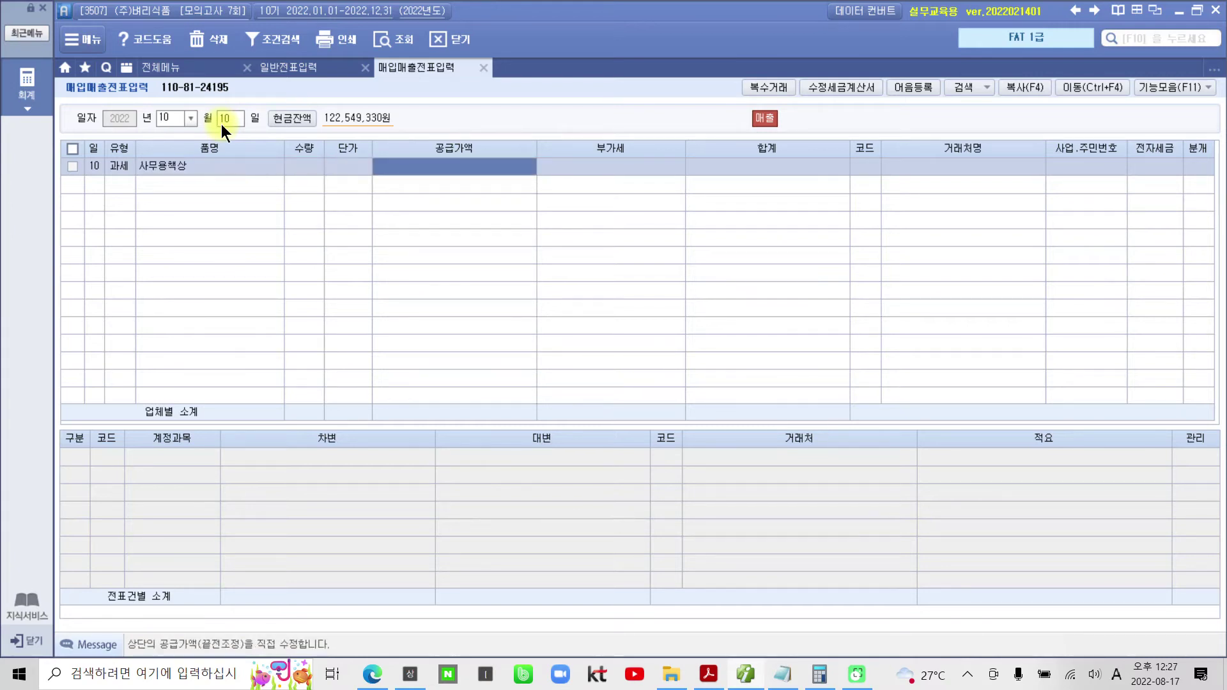
{"action": "type", "text": "800000"}
{"action": "key", "text": "Return"}
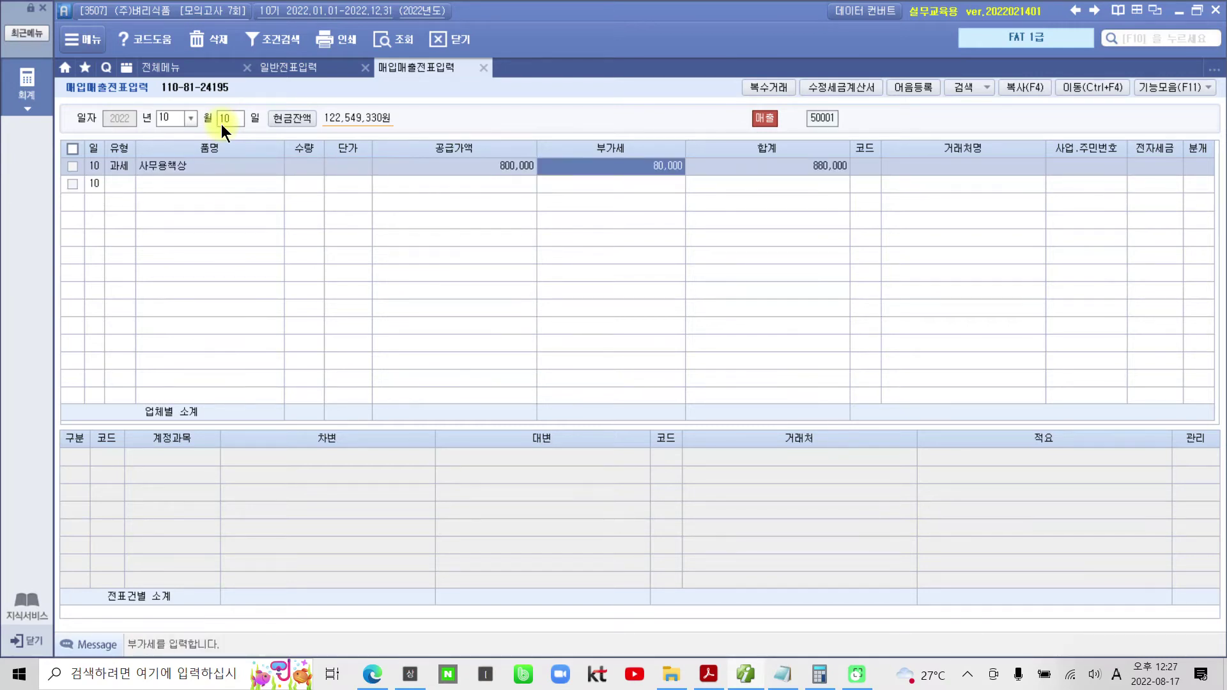
{"action": "key", "text": "Return"}
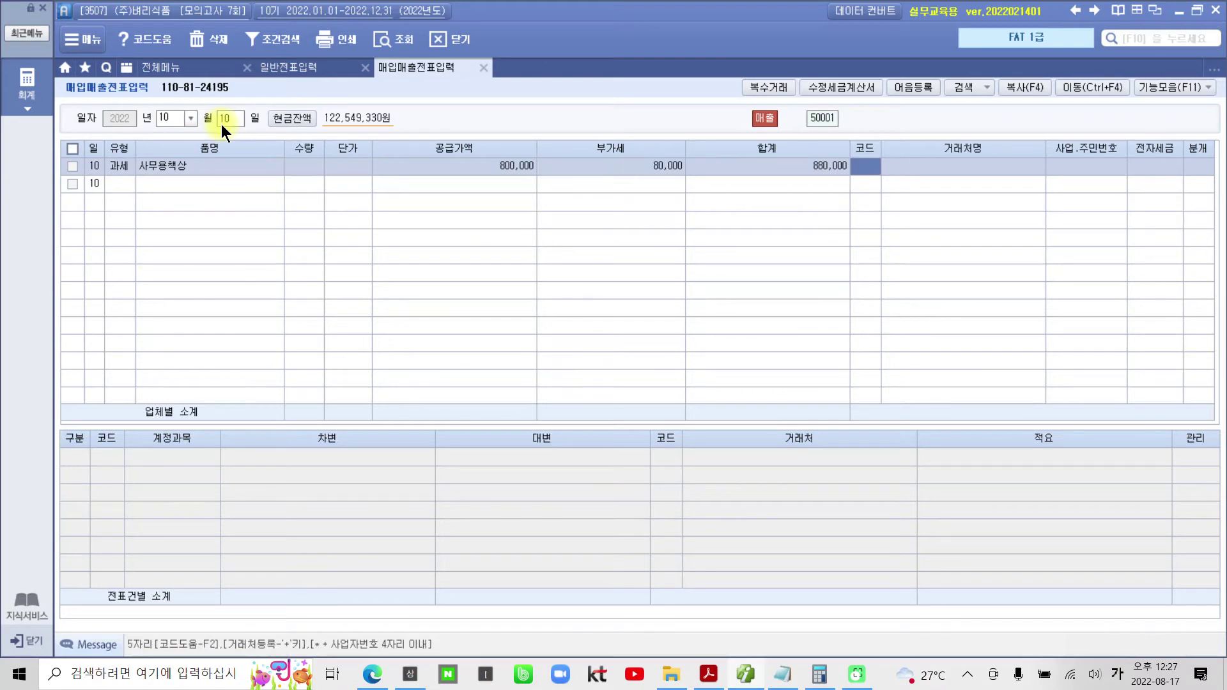
- Set customer (주)은주유통, mark it 전자입력, and choose a 혼합 journal (분개 3)
{"action": "type", "text": "은주"}
{"action": "key", "text": "Return"}
{"action": "key", "text": "Return"}
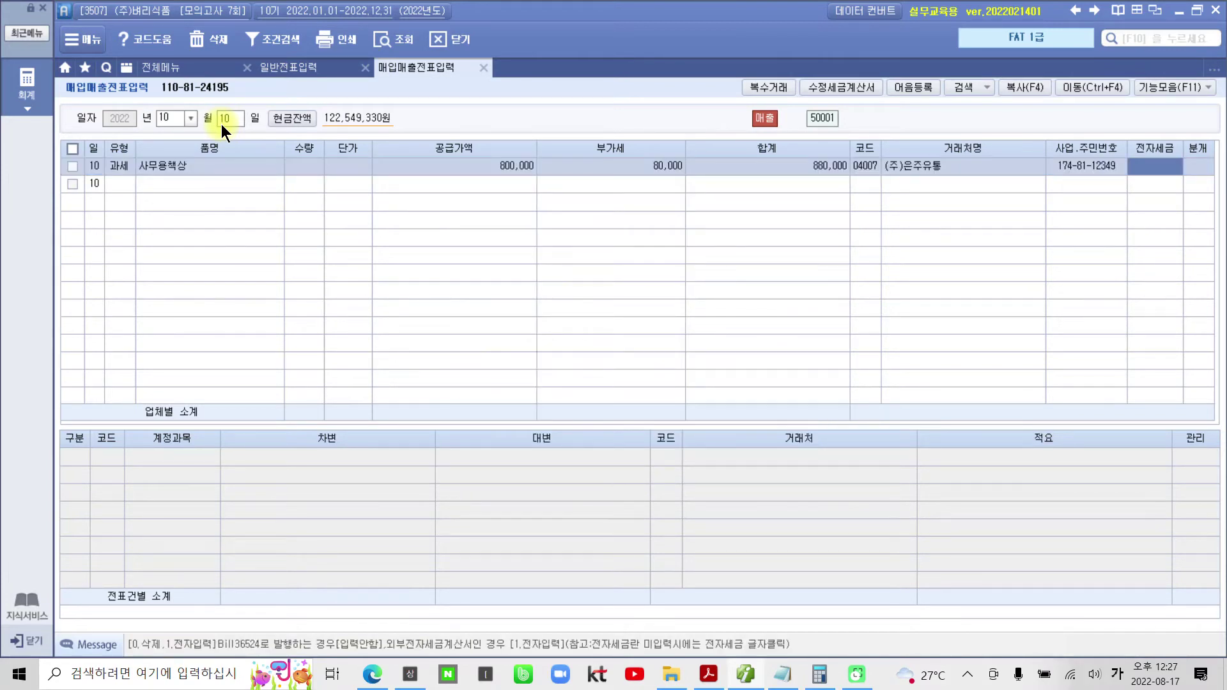
{"action": "type", "text": "1"}
{"action": "key", "text": "Return"}
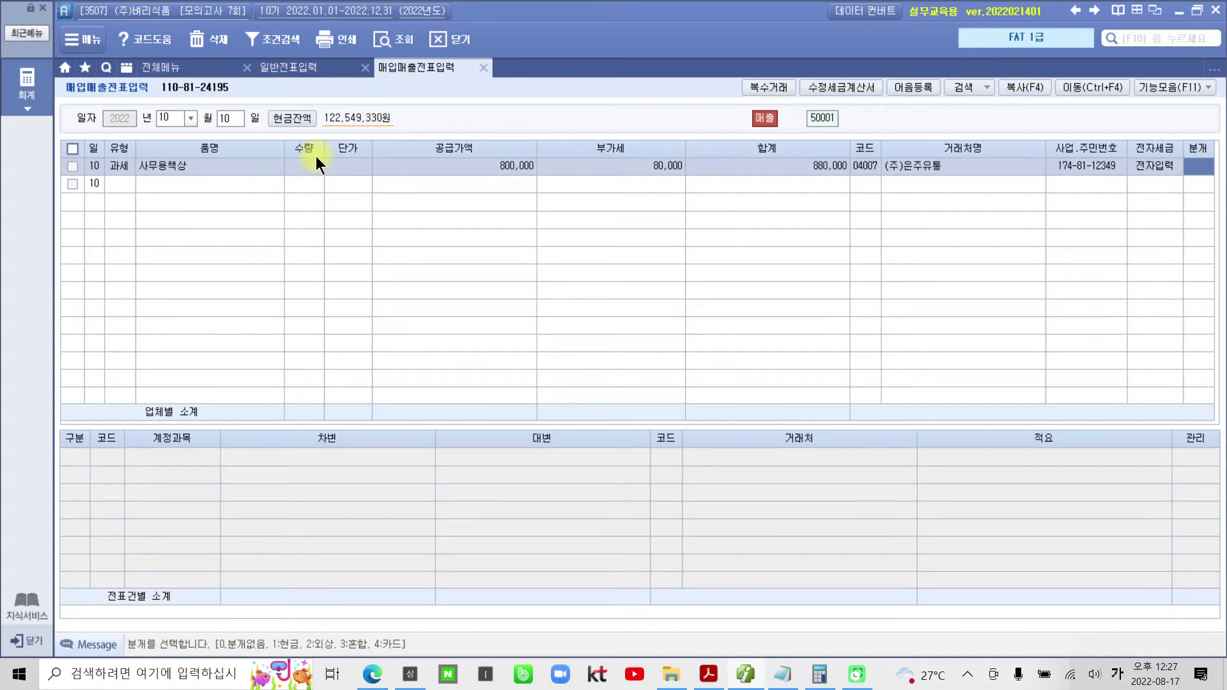
{"action": "type", "text": "3"}
{"action": "key", "text": "Return"}
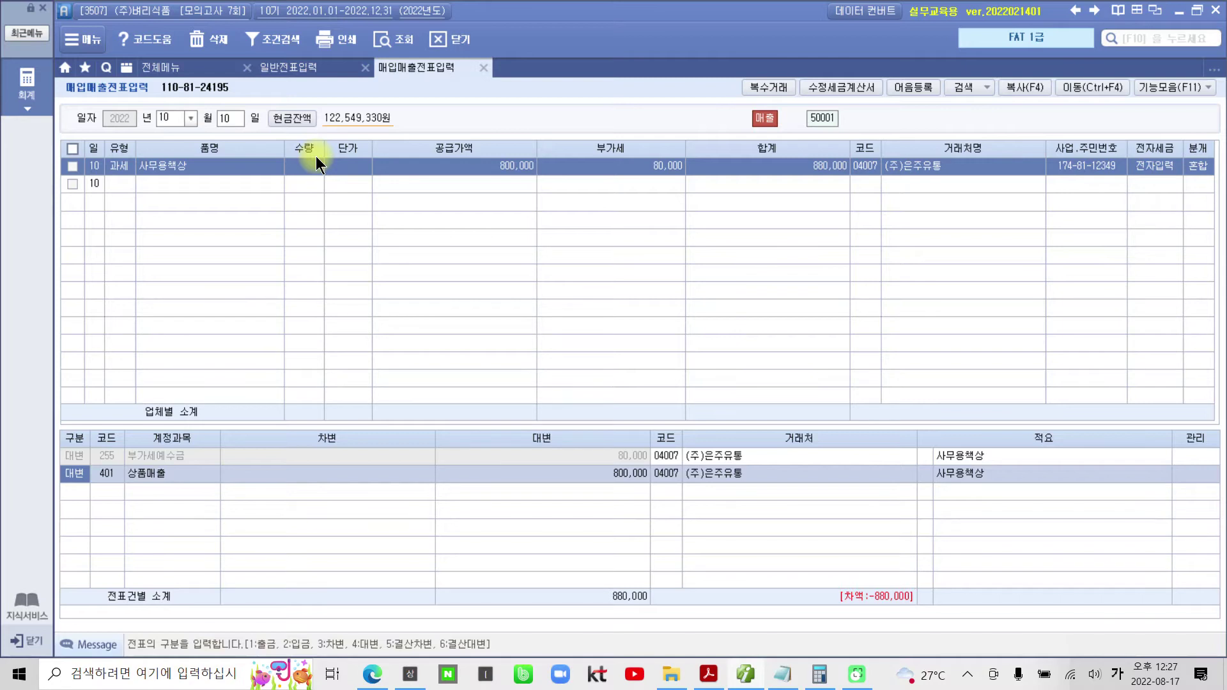
- Recode the 800,000 credit line from 상품매출 to 비품, annotating why the amount is wrong
{"action": "key", "text": "Return"}
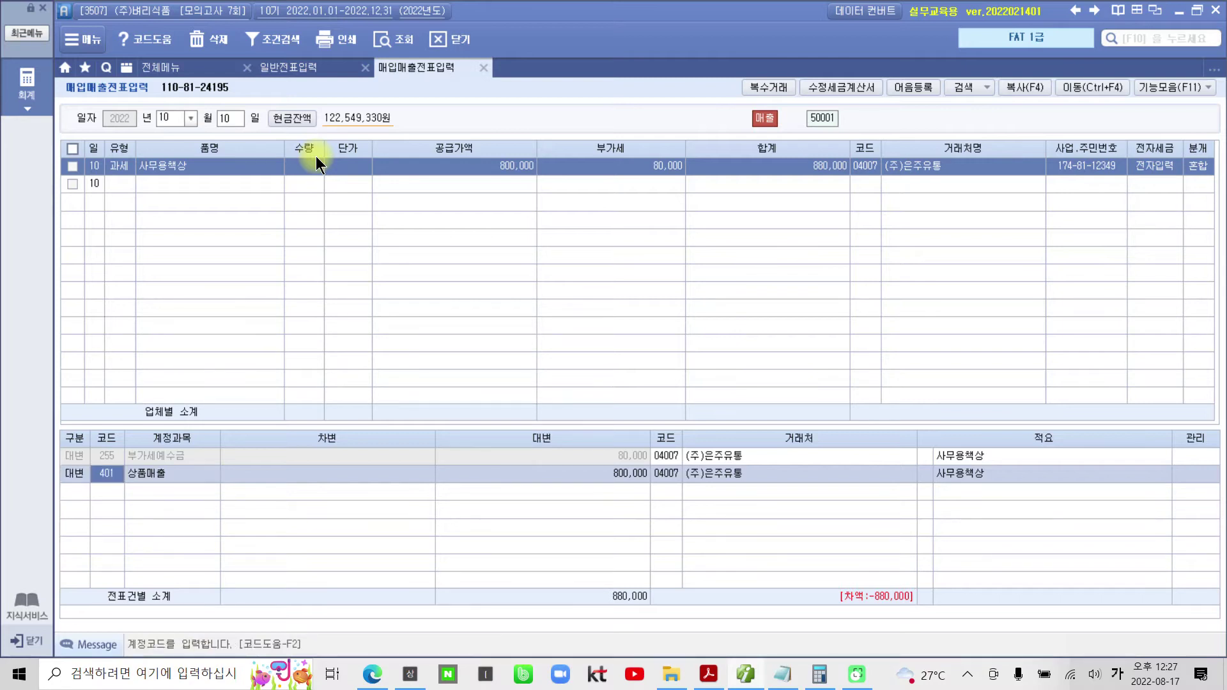
{"action": "type", "text": "비품"}
{"action": "key", "text": "Return"}
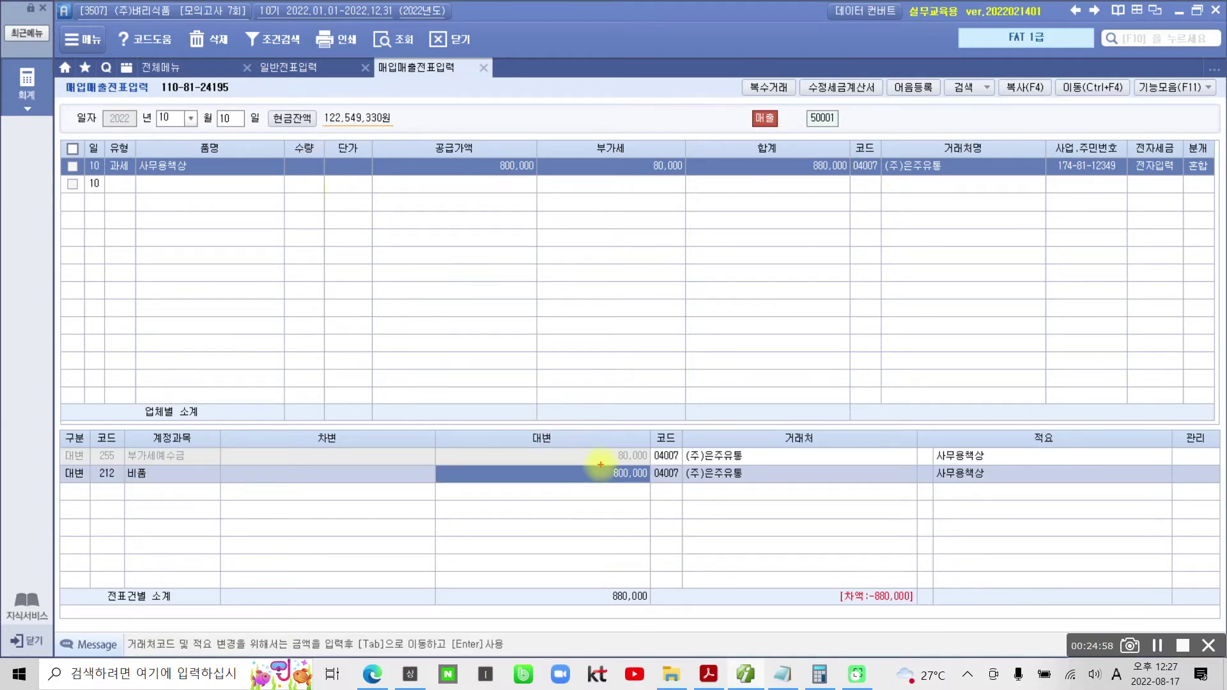
{"action": "left_click_drag", "start_coordinate": [593, 461], "coordinate": [666, 489]}
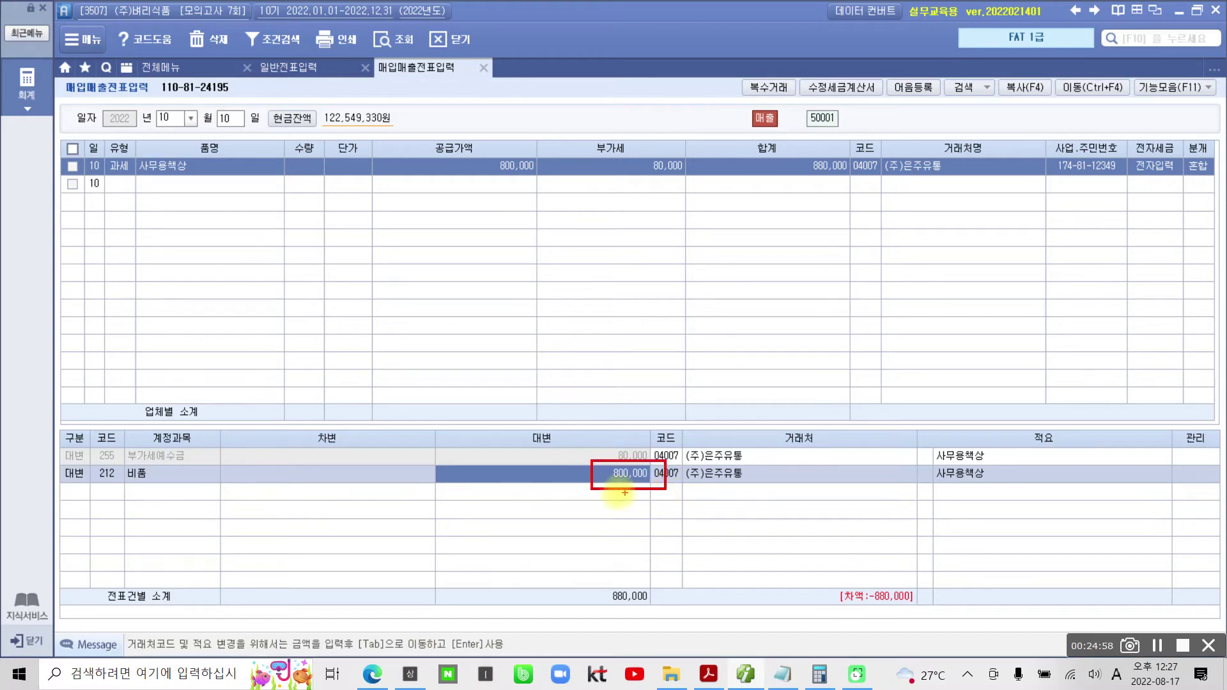
{"action": "mouse_move", "coordinate": [496, 171]}
{"action": "left_mouse_down"}
{"action": "mouse_move", "coordinate": [591, 461]}
{"action": "mouse_move", "coordinate": [607, 470]}
{"action": "mouse_move", "coordinate": [596, 471]}
{"action": "mouse_move", "coordinate": [613, 447]}
{"action": "left_mouse_up"}
{"action": "left_click_drag", "start_coordinate": [569, 311], "coordinate": [513, 377]}
{"action": "left_click_drag", "start_coordinate": [510, 324], "coordinate": [626, 369]}
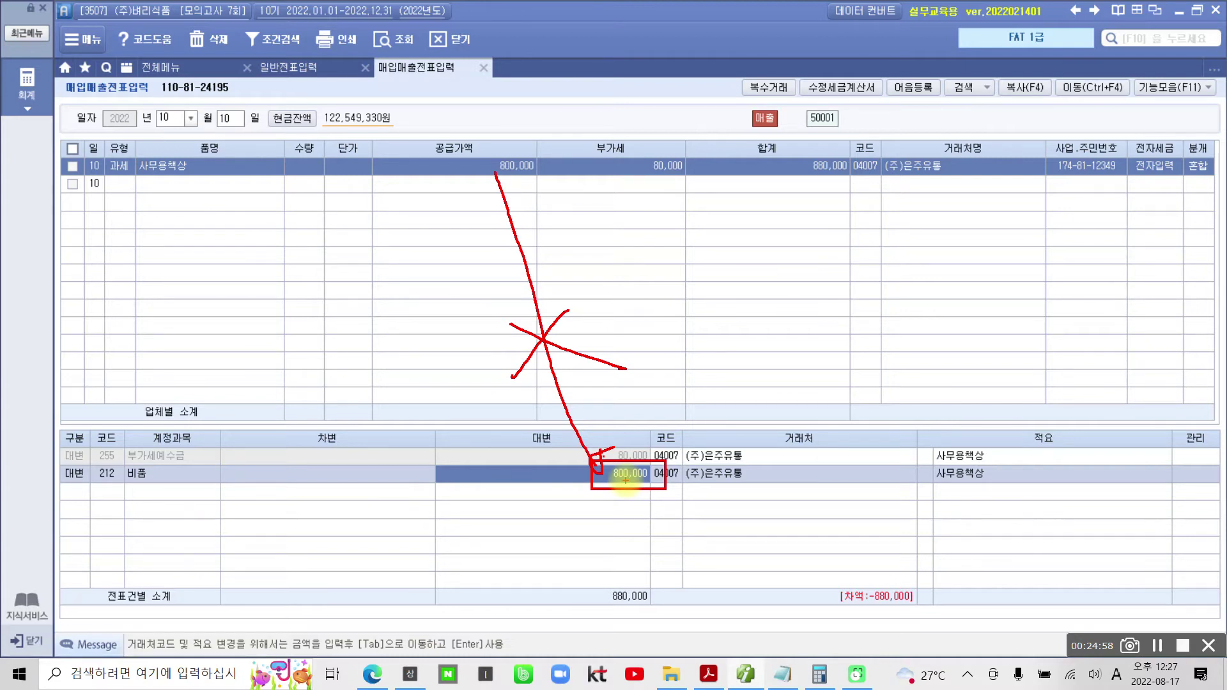
{"action": "key", "text": "Escape"}
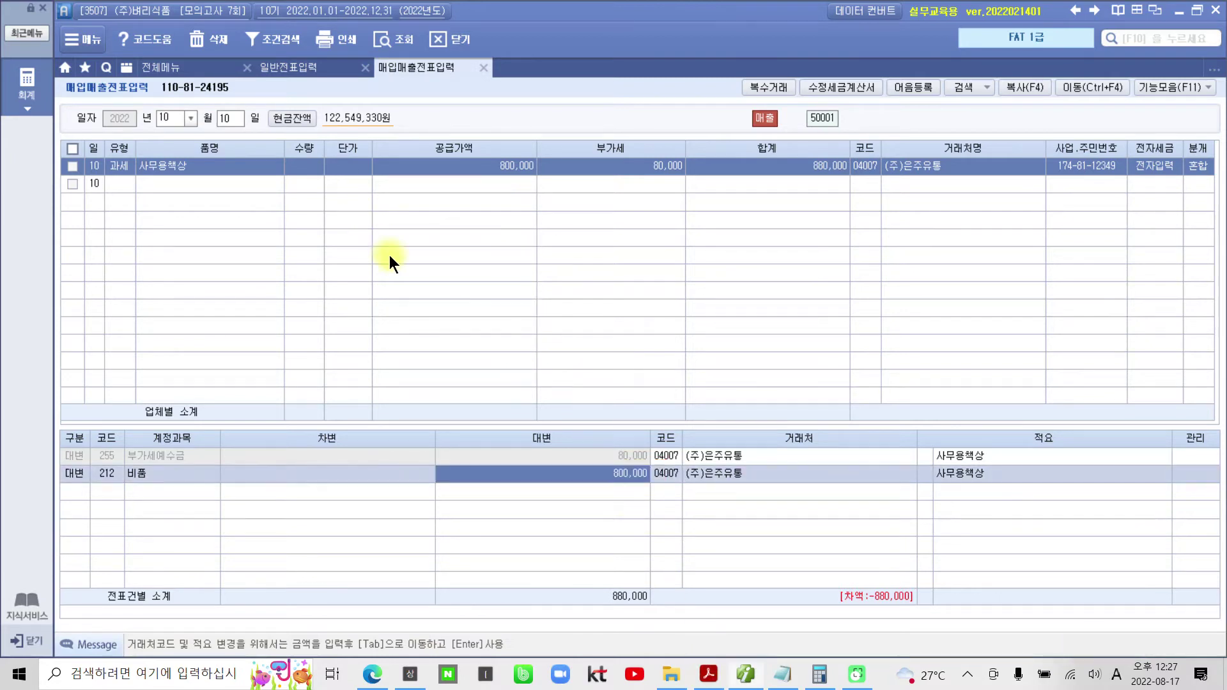
- Raise the 비품 credit to 1,200,000 and debit 213 감가상각누계액 700,000
{"action": "type", "text": "120"}
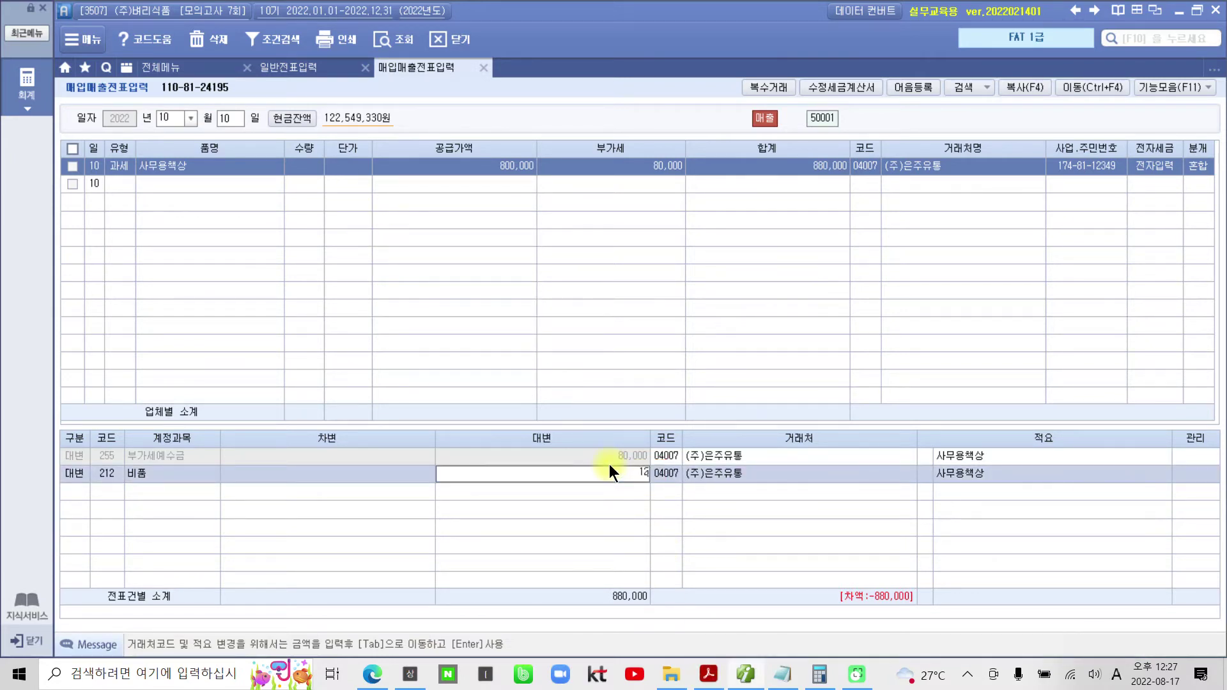
{"action": "key", "text": "Return"}
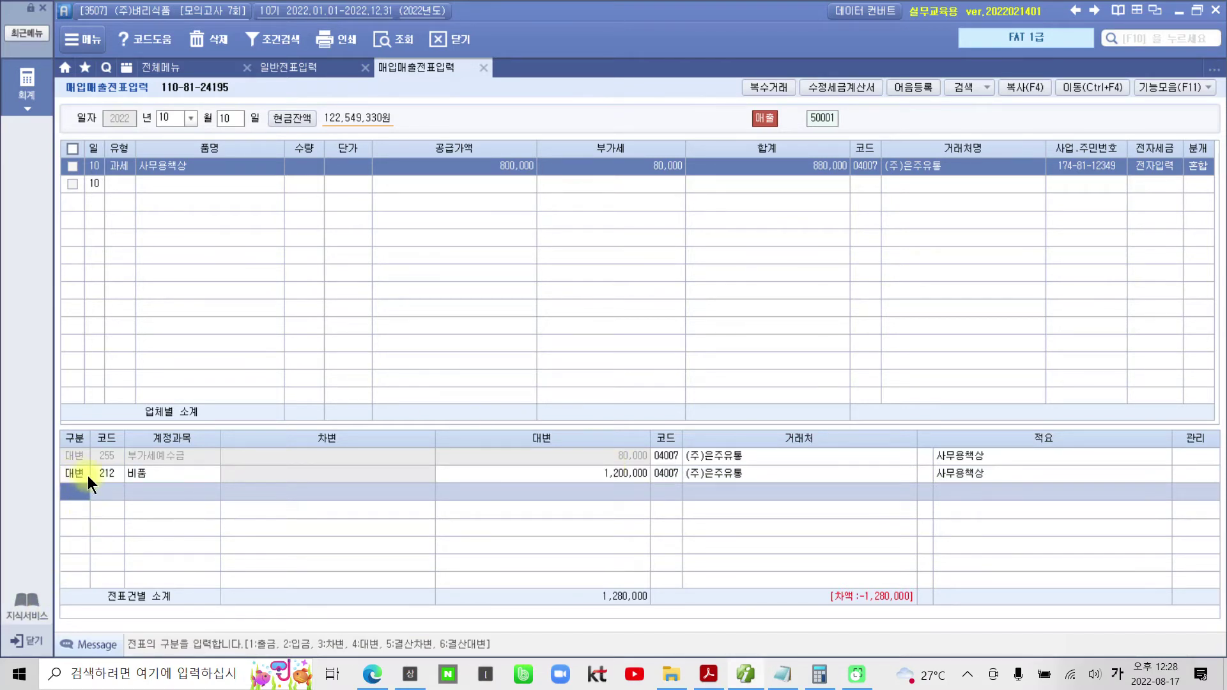
{"action": "type", "text": "3"}
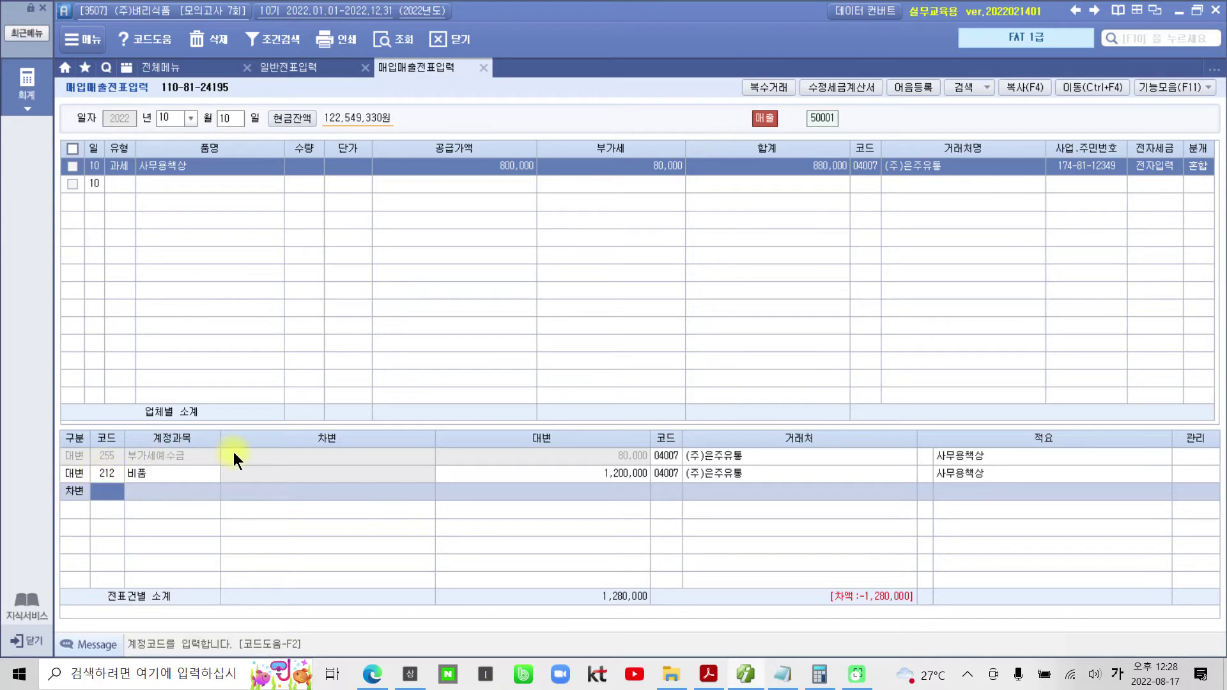
{"action": "type", "text": "213"}
{"action": "key", "text": "Return"}
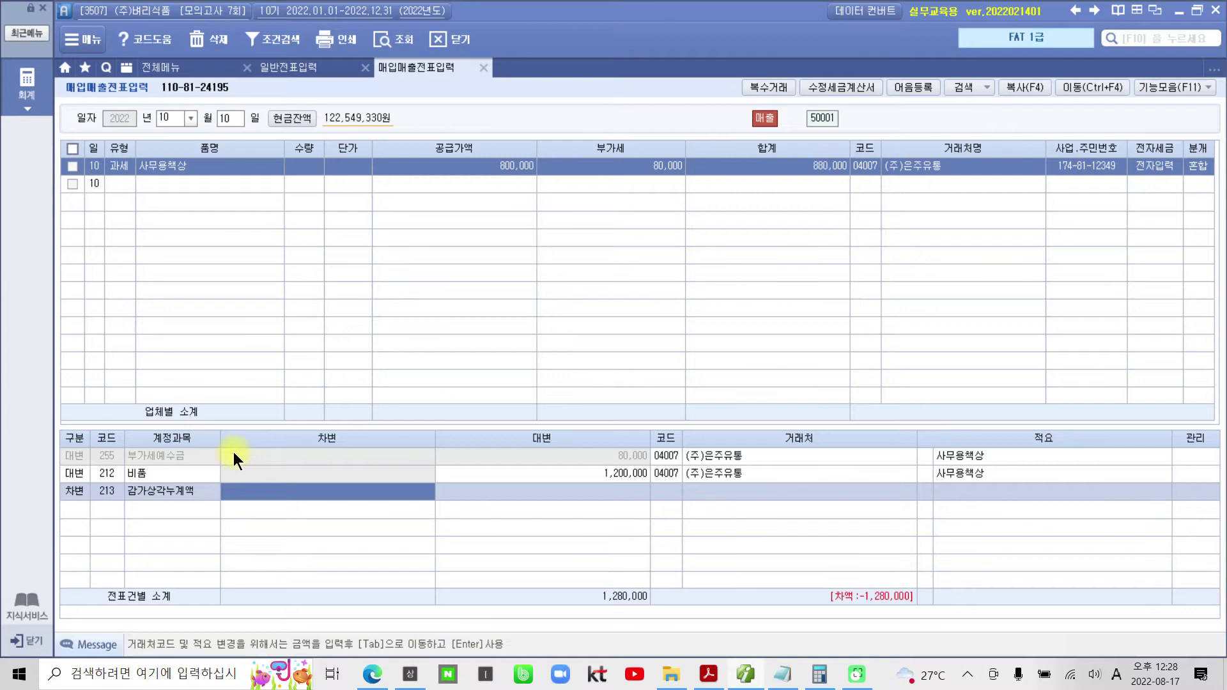
{"action": "type", "text": "7000000"}
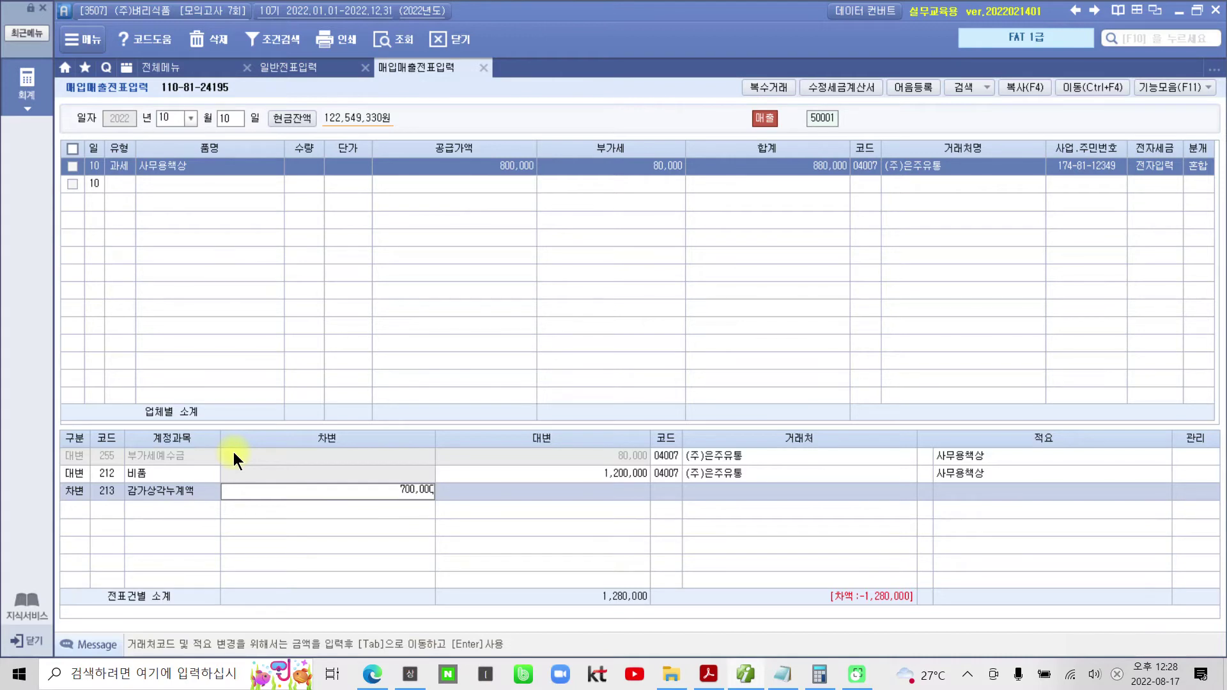
{"action": "key", "text": "Return"}
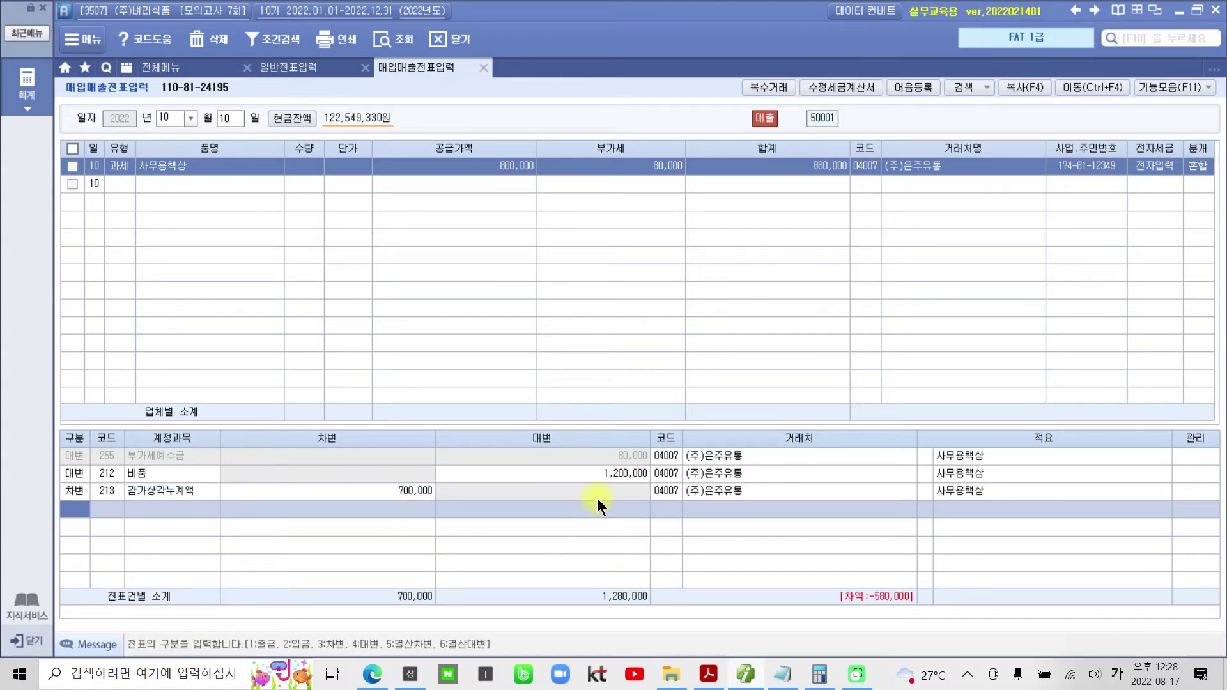
{"action": "left_click", "coordinate": [603, 470]}
{"action": "left_click", "coordinate": [413, 492]}
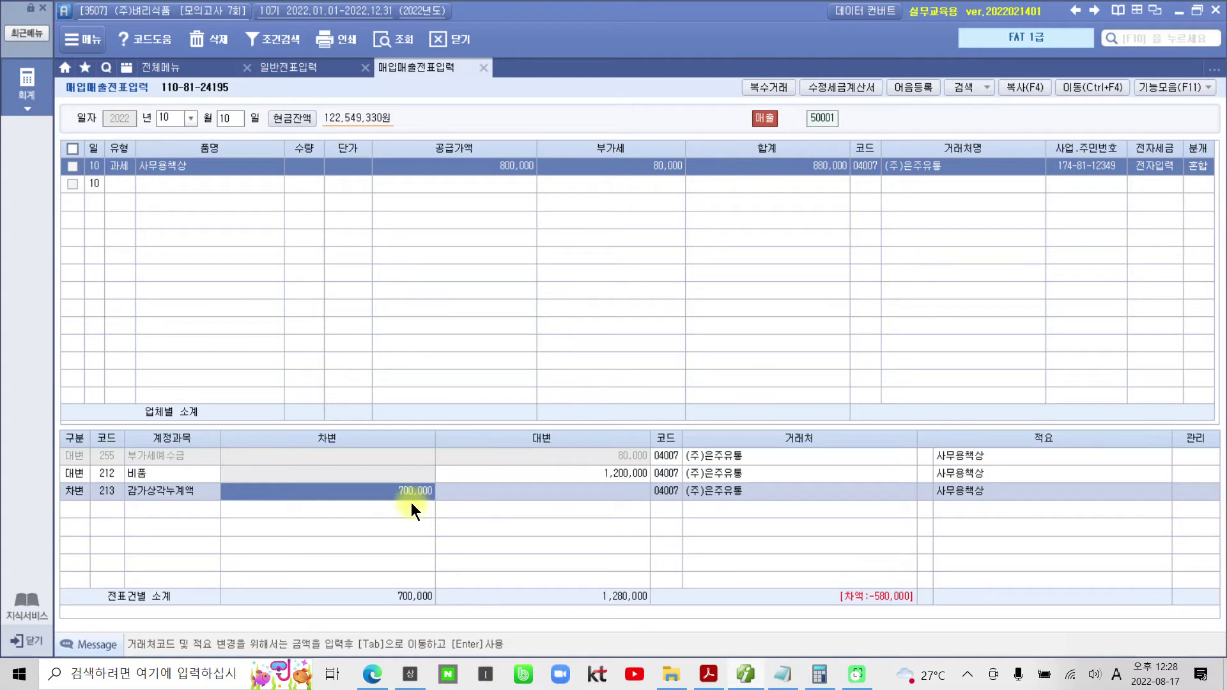
{"action": "left_click", "coordinate": [75, 504]}
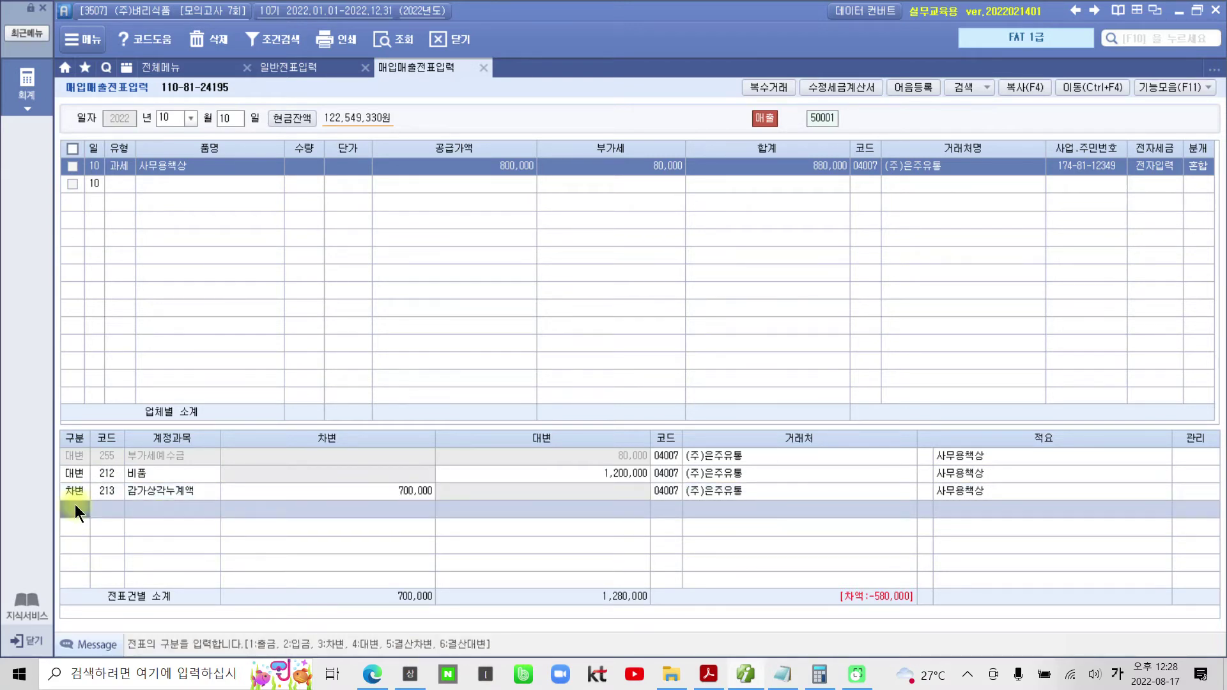
- Add a debit line to 120 미수금 for the 880,000 invoice total
{"action": "mouse_move", "coordinate": [875, 207]}
{"action": "left_mouse_down"}
{"action": "mouse_move", "coordinate": [813, 202]}
{"action": "mouse_move", "coordinate": [825, 135]}
{"action": "mouse_move", "coordinate": [881, 182]}
{"action": "mouse_move", "coordinate": [869, 209]}
{"action": "mouse_move", "coordinate": [260, 420]}
{"action": "mouse_move", "coordinate": [100, 512]}
{"action": "mouse_move", "coordinate": [112, 531]}
{"action": "mouse_move", "coordinate": [101, 529]}
{"action": "left_mouse_up"}
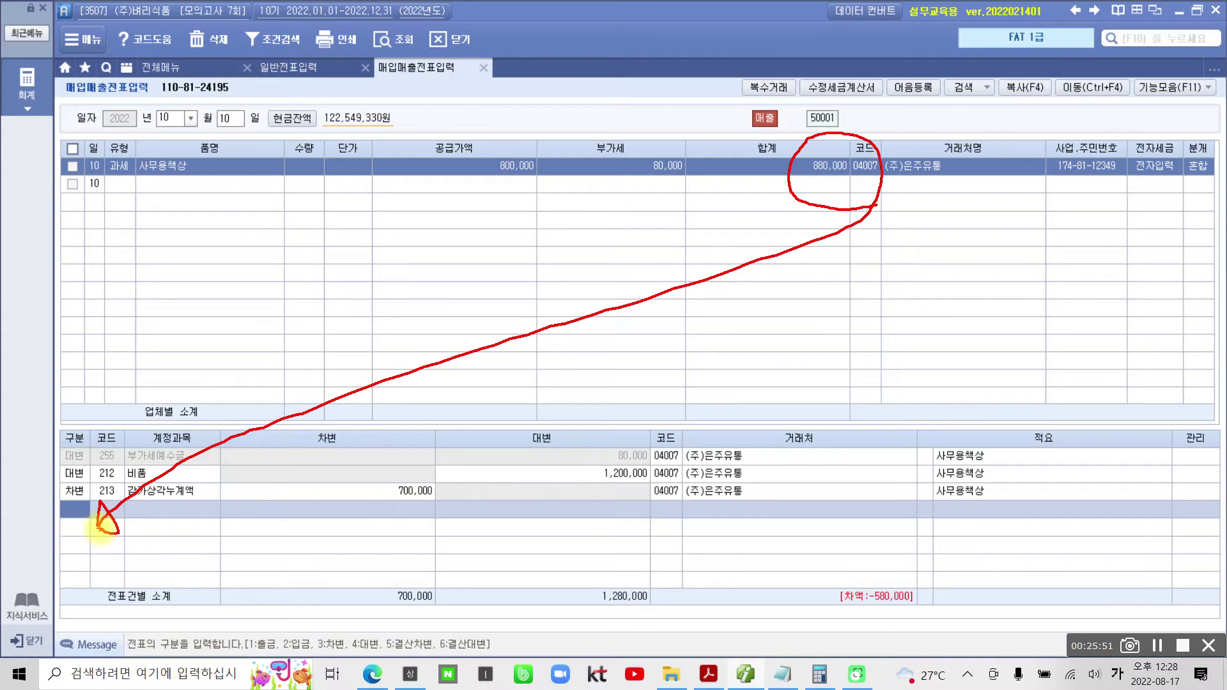
{"action": "key", "text": "Escape"}
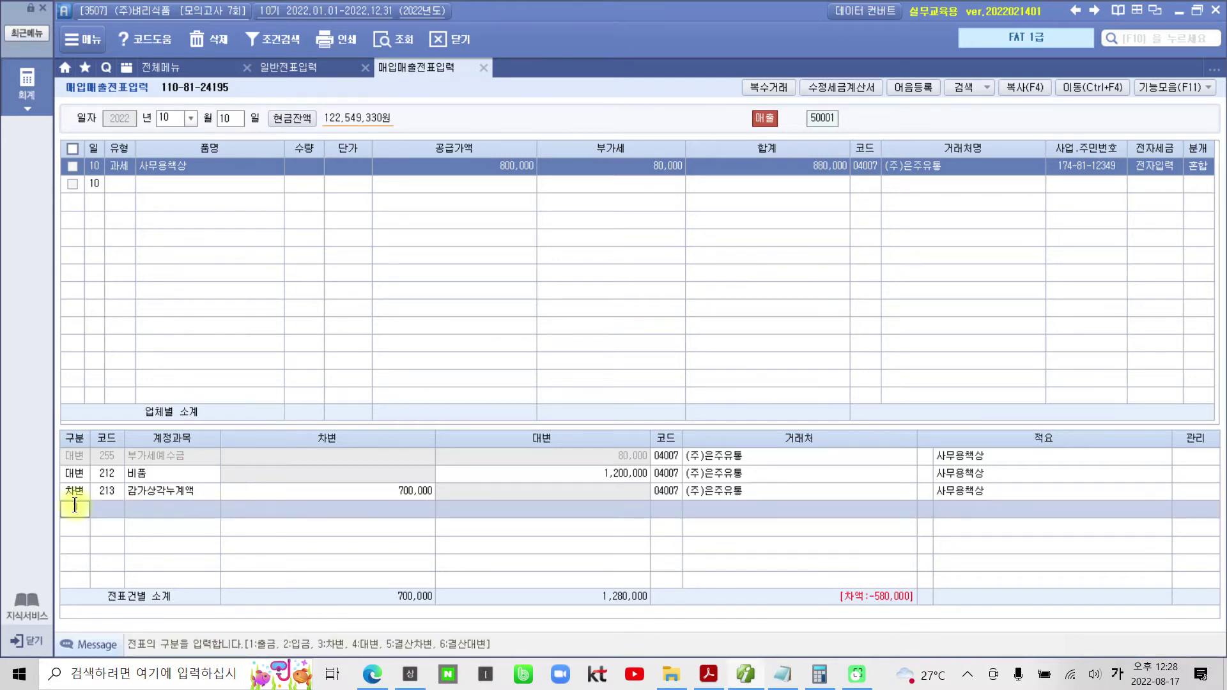
{"action": "type", "text": "3"}
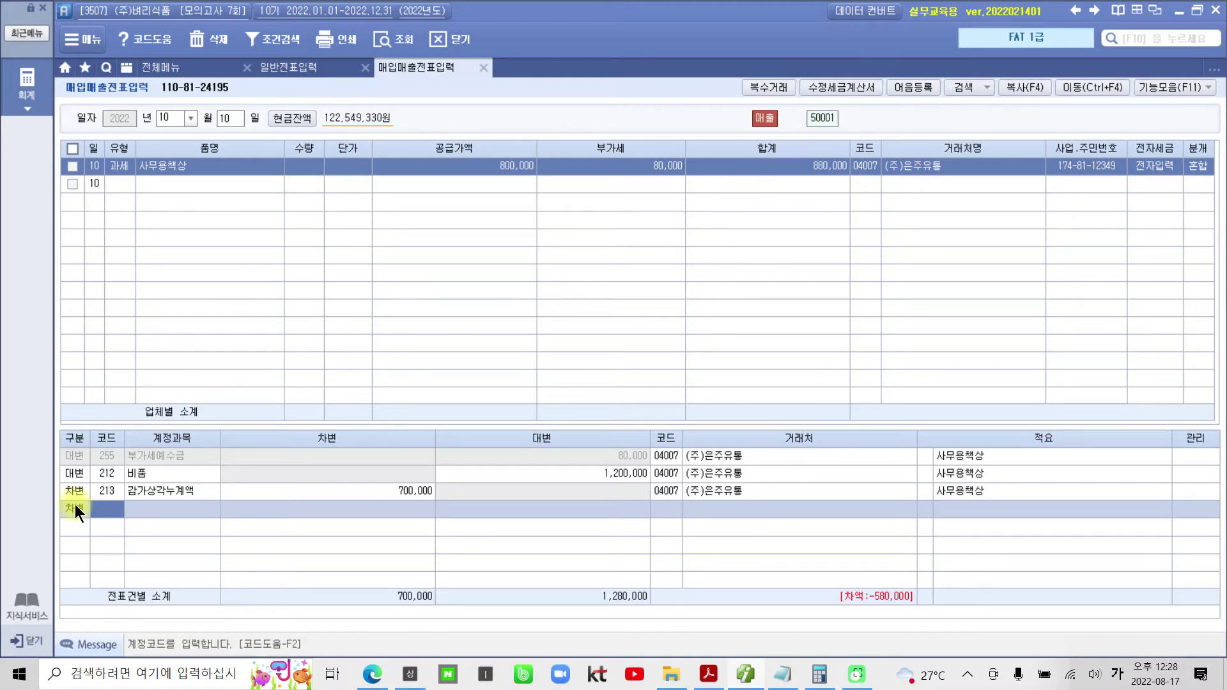
{"action": "type", "text": "미수"}
{"action": "key", "text": "Return"}
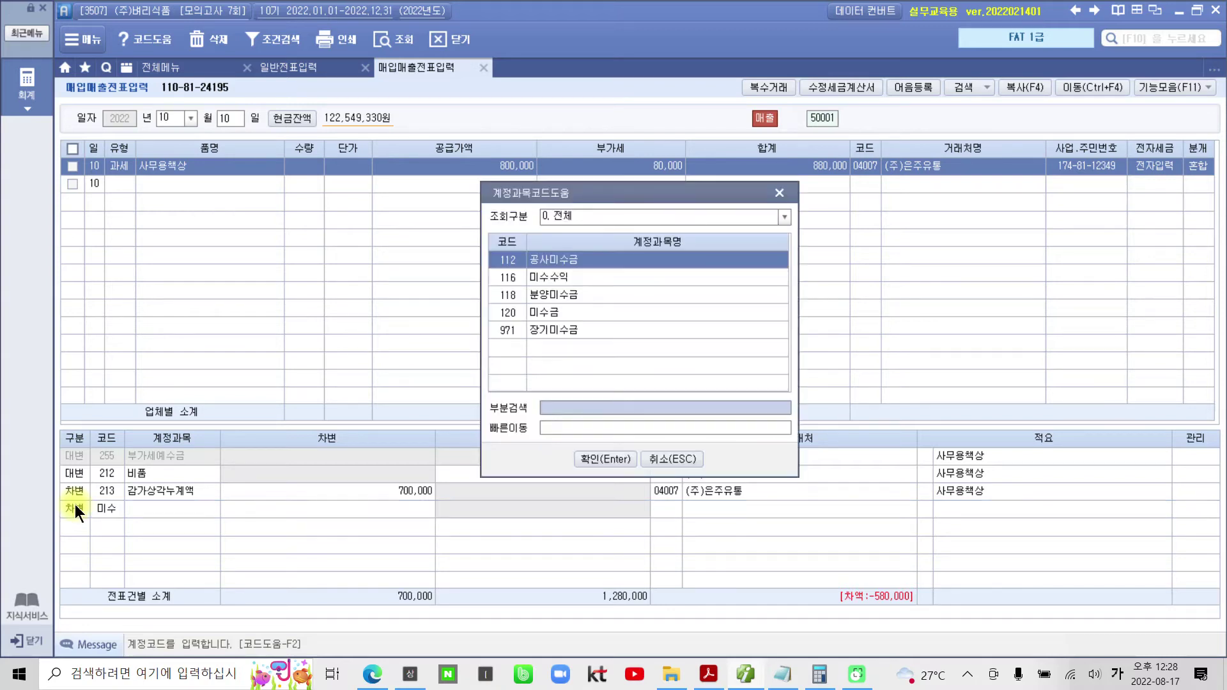
{"action": "key", "text": "Down"}
{"action": "key", "text": "Down"}
{"action": "key", "text": "Down"}
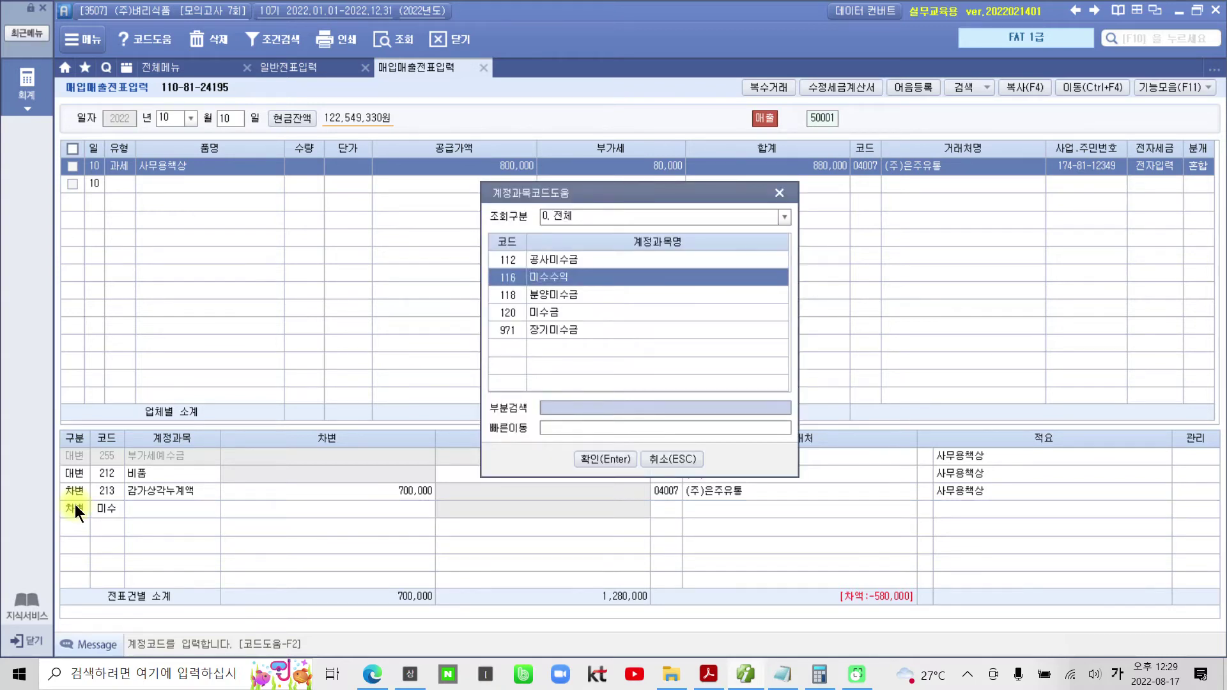
{"action": "key", "text": "Return"}
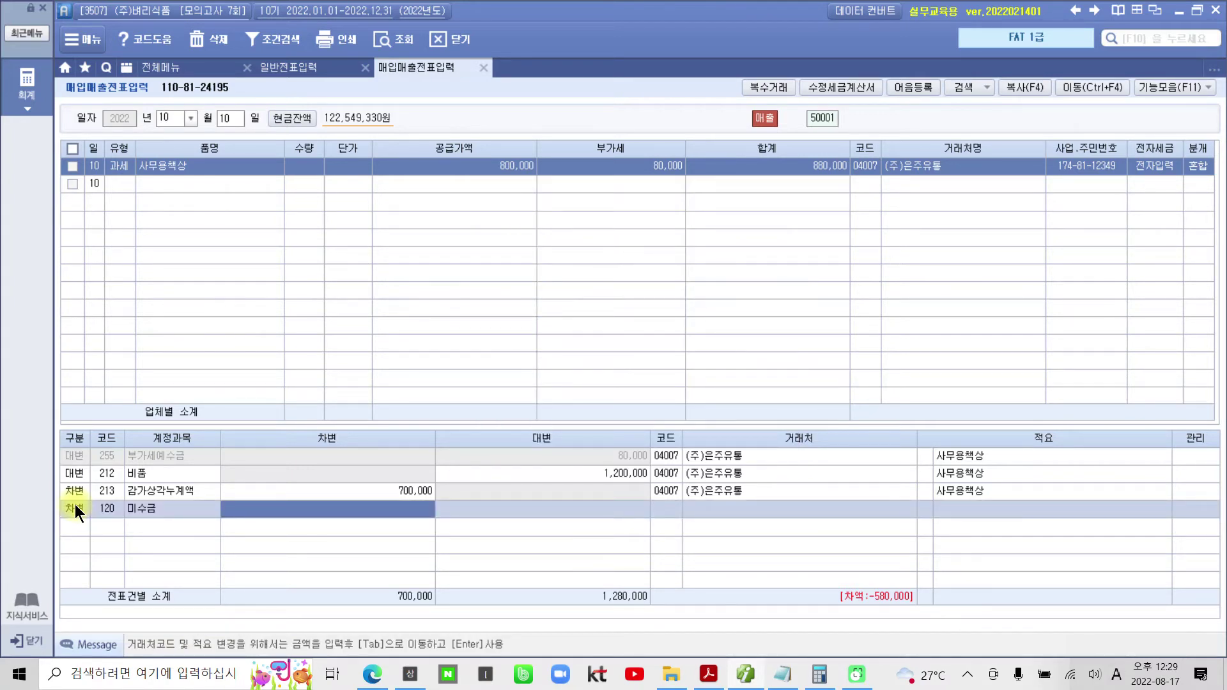
{"action": "type", "text": "8800000"}
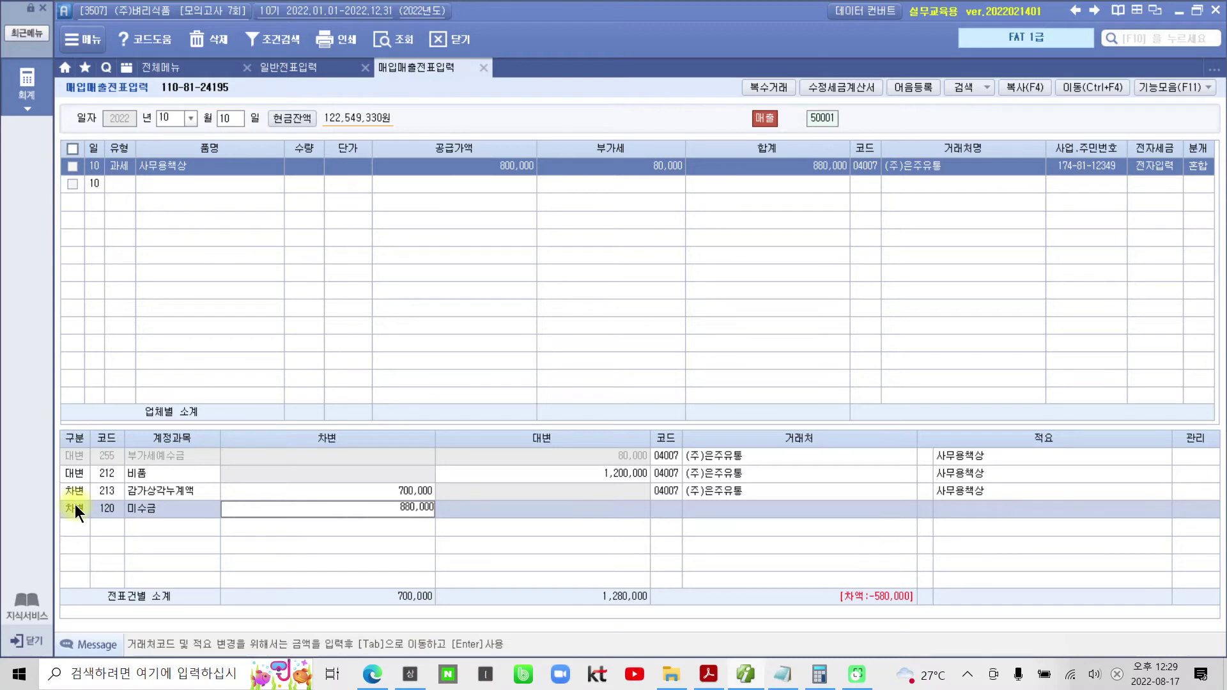
{"action": "key", "text": "Return"}
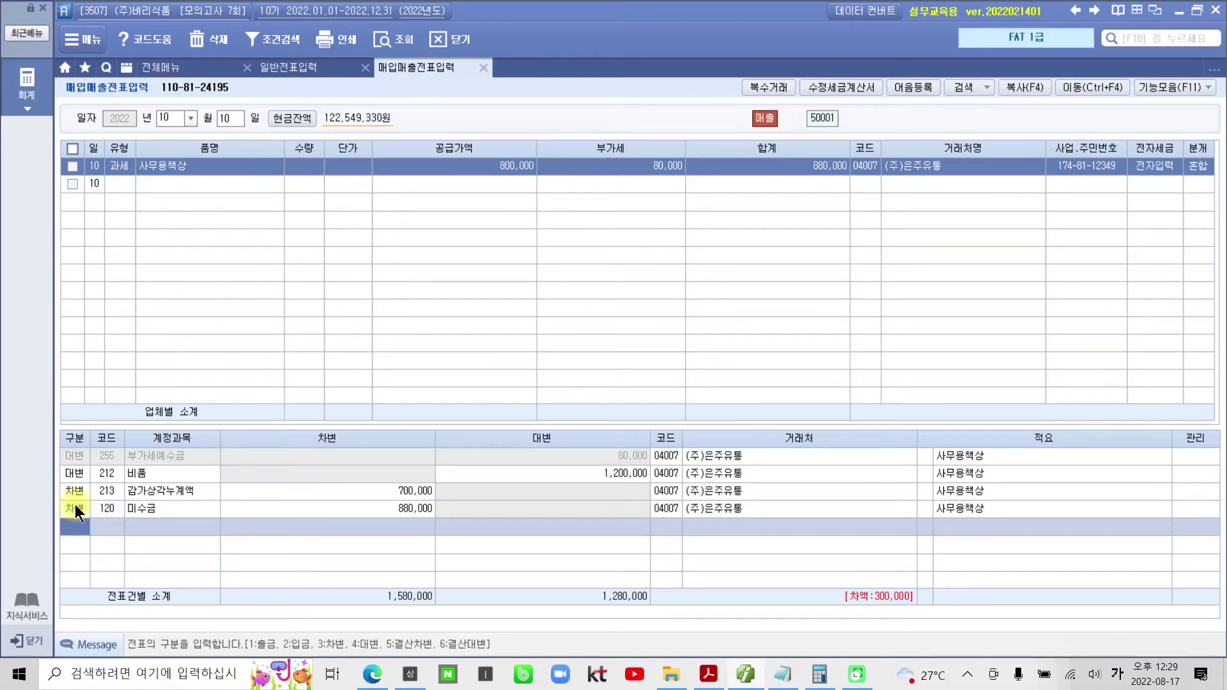
- Add a 300,000 credit to 914 유형자산처분이익 to clear the remaining difference
{"action": "mouse_move", "coordinate": [934, 623]}
{"action": "left_mouse_down"}
{"action": "mouse_move", "coordinate": [830, 629]}
{"action": "mouse_move", "coordinate": [849, 557]}
{"action": "mouse_move", "coordinate": [957, 601]}
{"action": "mouse_move", "coordinate": [939, 631]}
{"action": "left_mouse_up"}
{"action": "type", "text": "4"}
{"action": "key", "text": "Return"}
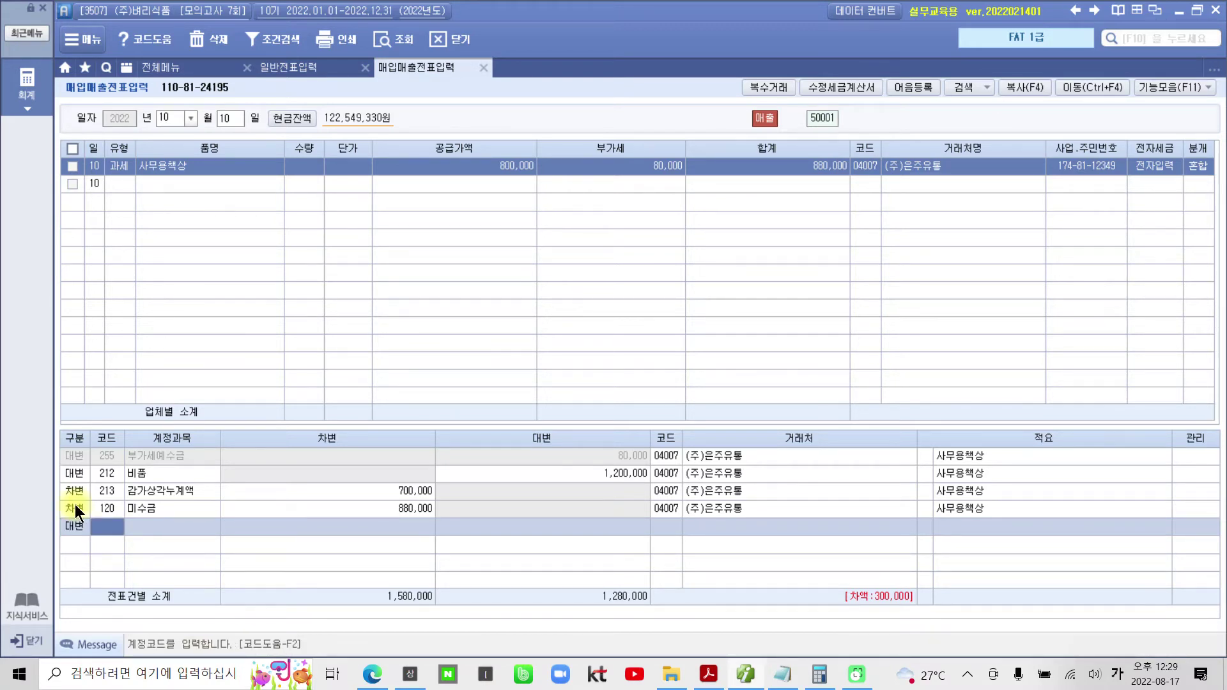
{"action": "type", "text": "유형"}
{"action": "key", "text": "Return"}
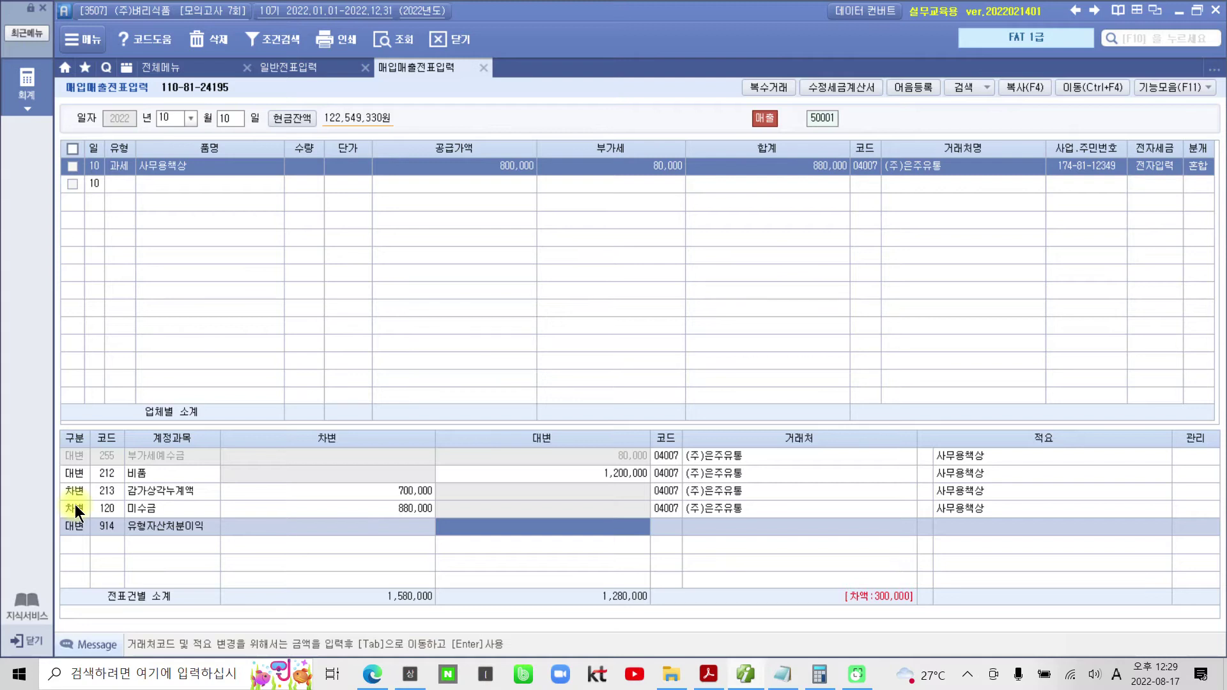
{"action": "type", "text": "3000000"}
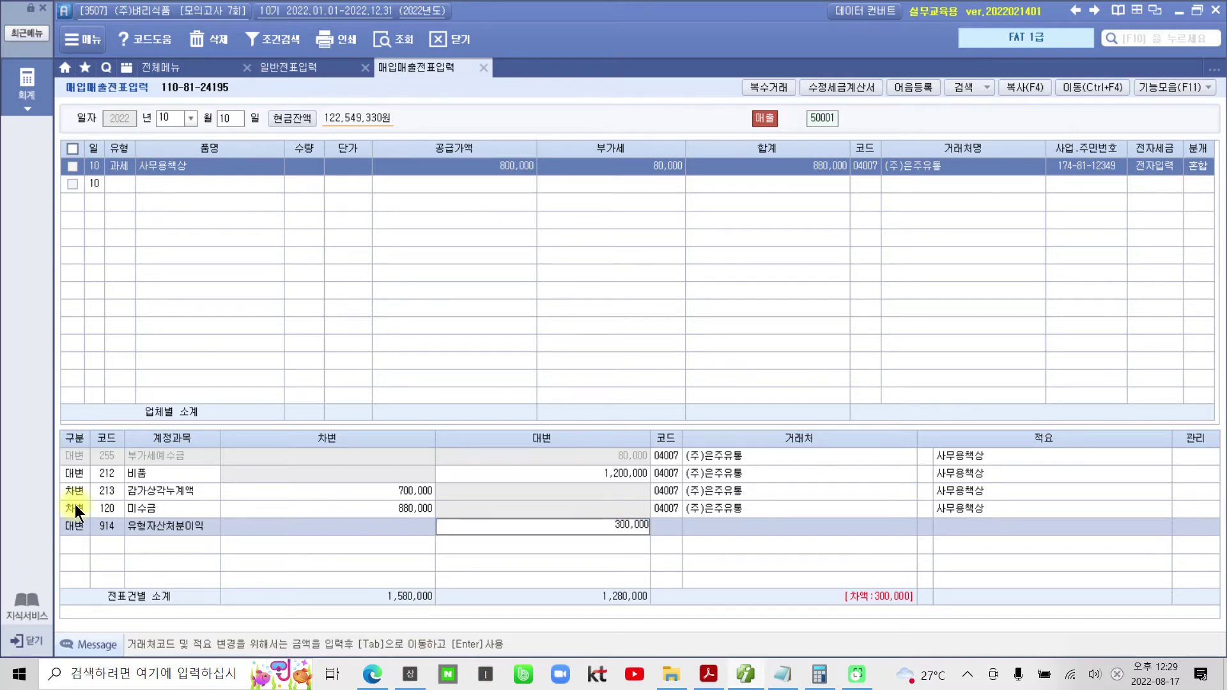
{"action": "key", "text": "Return"}
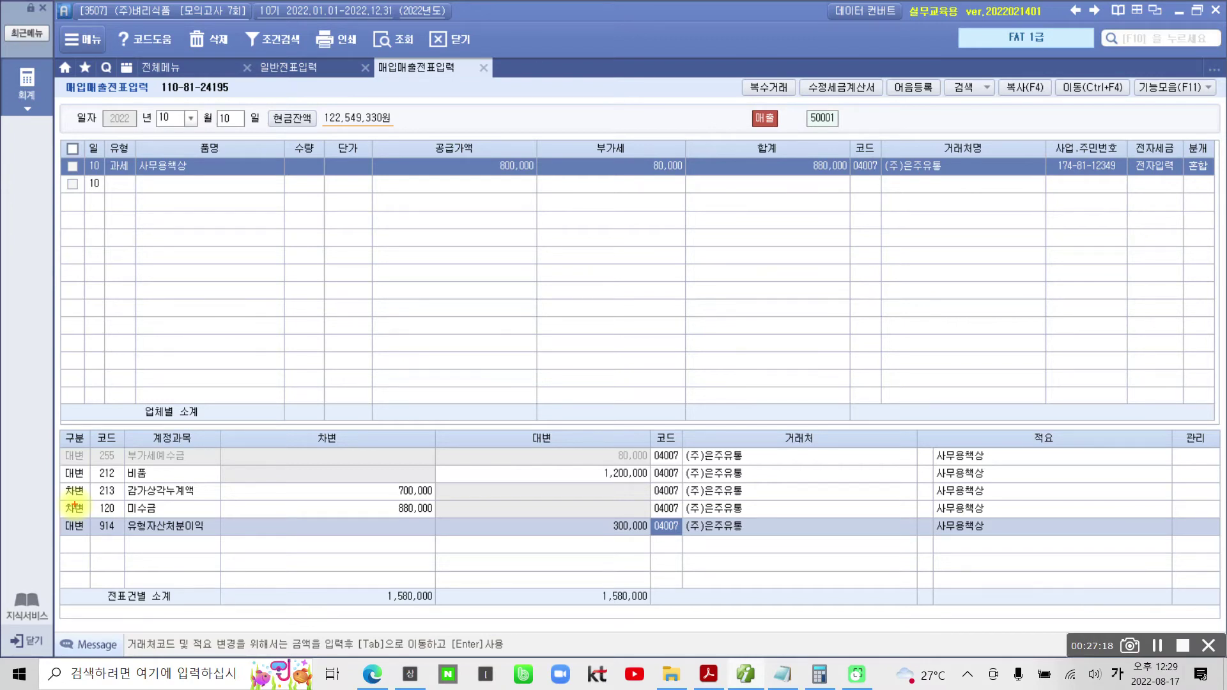
{"action": "mouse_move", "coordinate": [652, 542]}
{"action": "left_mouse_down"}
{"action": "mouse_move", "coordinate": [591, 532]}
{"action": "mouse_move", "coordinate": [635, 517]}
{"action": "mouse_move", "coordinate": [655, 548]}
{"action": "left_mouse_up"}
{"action": "mouse_move", "coordinate": [623, 448]}
{"action": "left_mouse_down"}
{"action": "mouse_move", "coordinate": [655, 460]}
{"action": "mouse_move", "coordinate": [603, 450]}
{"action": "left_mouse_up"}
{"action": "mouse_move", "coordinate": [408, 476]}
{"action": "left_mouse_down"}
{"action": "mouse_move", "coordinate": [414, 500]}
{"action": "mouse_move", "coordinate": [419, 478]}
{"action": "left_mouse_up"}
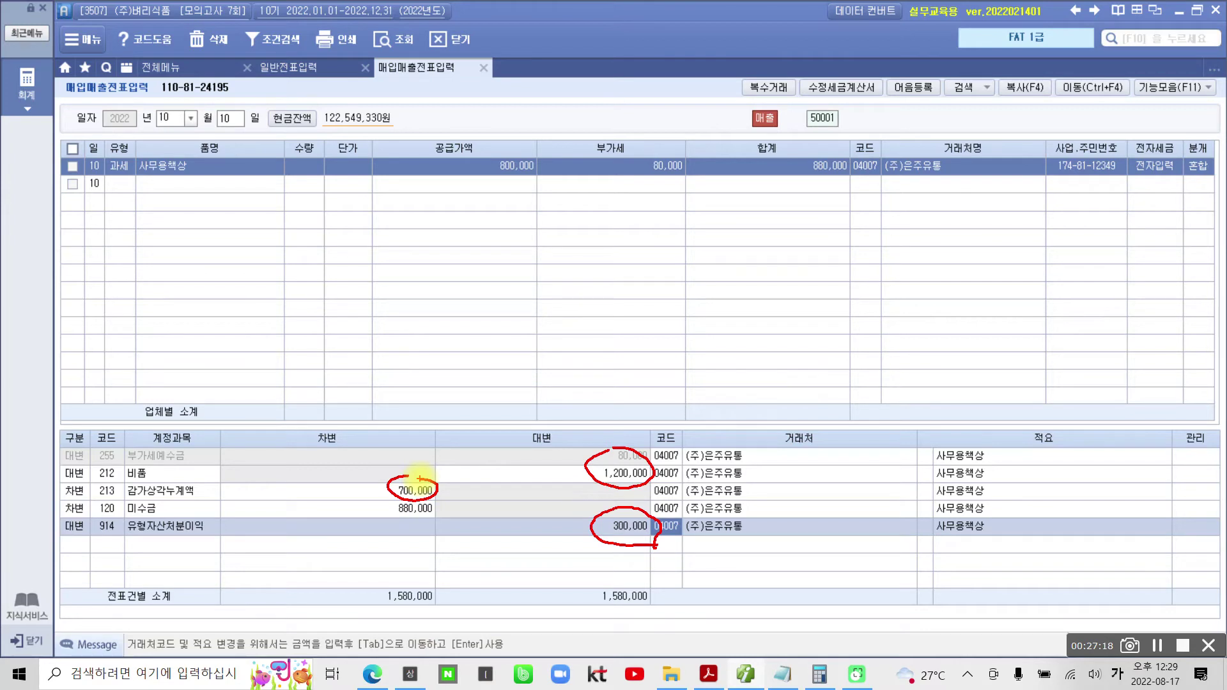
{"action": "mouse_move", "coordinate": [683, 342]}
{"action": "left_mouse_down"}
{"action": "mouse_move", "coordinate": [665, 391]}
{"action": "mouse_move", "coordinate": [637, 407]}
{"action": "left_mouse_up"}
{"action": "mouse_move", "coordinate": [702, 364]}
{"action": "left_mouse_down"}
{"action": "mouse_move", "coordinate": [744, 369]}
{"action": "mouse_move", "coordinate": [762, 403]}
{"action": "left_mouse_up"}
{"action": "mouse_move", "coordinate": [791, 366]}
{"action": "left_mouse_down"}
{"action": "mouse_move", "coordinate": [821, 387]}
{"action": "mouse_move", "coordinate": [857, 387]}
{"action": "left_mouse_up"}
{"action": "mouse_move", "coordinate": [894, 343]}
{"action": "left_mouse_down"}
{"action": "mouse_move", "coordinate": [876, 383]}
{"action": "mouse_move", "coordinate": [884, 393]}
{"action": "left_mouse_up"}
{"action": "mouse_move", "coordinate": [911, 348]}
{"action": "left_mouse_down"}
{"action": "mouse_move", "coordinate": [912, 368]}
{"action": "mouse_move", "coordinate": [942, 384]}
{"action": "left_mouse_up"}
{"action": "mouse_move", "coordinate": [934, 348]}
{"action": "left_mouse_down"}
{"action": "mouse_move", "coordinate": [959, 337]}
{"action": "mouse_move", "coordinate": [952, 383]}
{"action": "left_mouse_up"}
{"action": "left_click_drag", "start_coordinate": [947, 377], "coordinate": [939, 399]}
{"action": "mouse_move", "coordinate": [983, 345]}
{"action": "left_mouse_down"}
{"action": "mouse_move", "coordinate": [982, 383]}
{"action": "mouse_move", "coordinate": [1023, 381]}
{"action": "mouse_move", "coordinate": [986, 406]}
{"action": "left_mouse_up"}
{"action": "left_click_drag", "start_coordinate": [1017, 345], "coordinate": [1028, 402]}
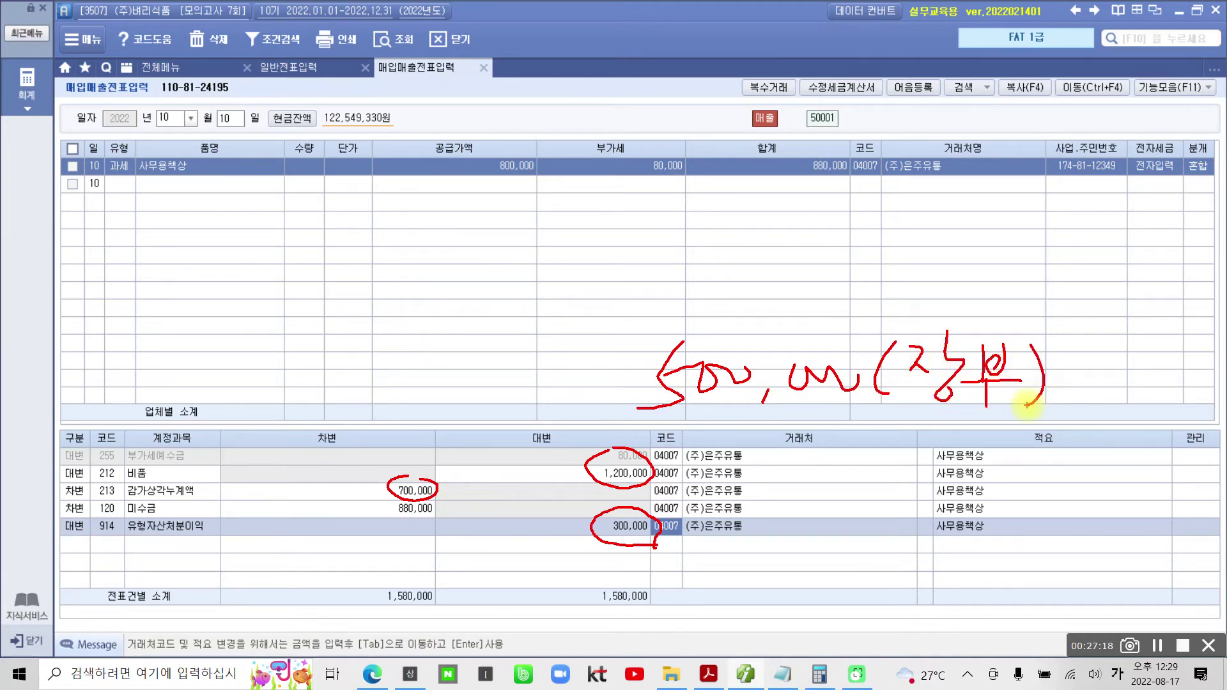
{"action": "mouse_move", "coordinate": [447, 185]}
{"action": "left_mouse_down"}
{"action": "mouse_move", "coordinate": [569, 192]}
{"action": "mouse_move", "coordinate": [561, 223]}
{"action": "mouse_move", "coordinate": [525, 229]}
{"action": "mouse_move", "coordinate": [489, 278]}
{"action": "mouse_move", "coordinate": [527, 280]}
{"action": "left_mouse_up"}
{"action": "left_click_drag", "start_coordinate": [550, 221], "coordinate": [551, 291]}
{"action": "mouse_move", "coordinate": [569, 219]}
{"action": "left_mouse_down"}
{"action": "mouse_move", "coordinate": [569, 239]}
{"action": "mouse_move", "coordinate": [618, 248]}
{"action": "mouse_move", "coordinate": [594, 288]}
{"action": "mouse_move", "coordinate": [618, 276]}
{"action": "left_mouse_up"}
{"action": "mouse_move", "coordinate": [642, 205]}
{"action": "left_mouse_down"}
{"action": "mouse_move", "coordinate": [632, 259]}
{"action": "mouse_move", "coordinate": [657, 274]}
{"action": "mouse_move", "coordinate": [741, 227]}
{"action": "mouse_move", "coordinate": [738, 250]}
{"action": "left_mouse_up"}
{"action": "left_click_drag", "start_coordinate": [726, 259], "coordinate": [737, 286]}
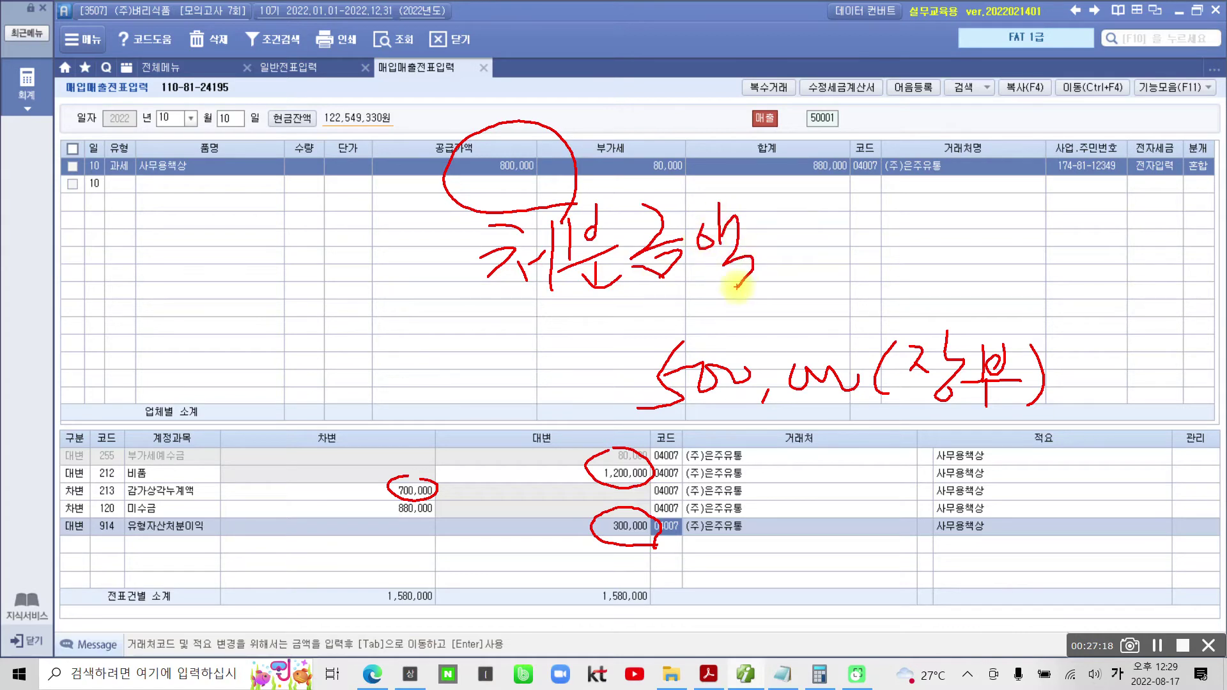
{"action": "left_click_drag", "start_coordinate": [402, 202], "coordinate": [592, 197]}
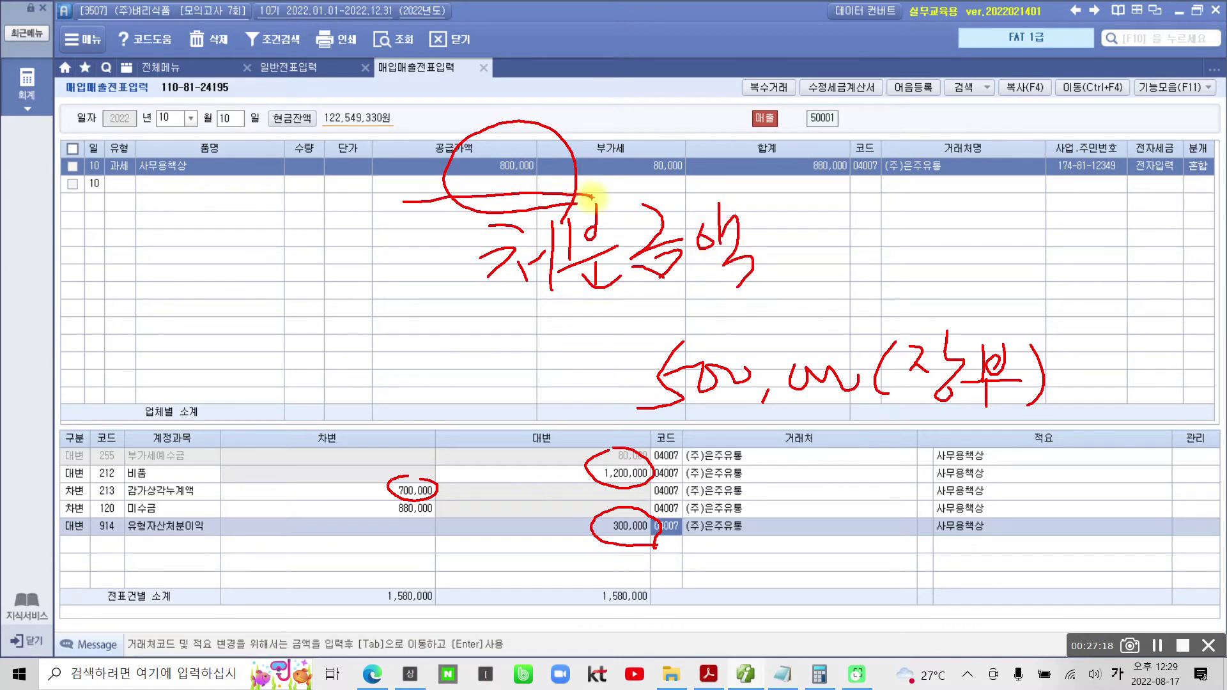
{"action": "left_click_drag", "start_coordinate": [587, 552], "coordinate": [700, 562]}
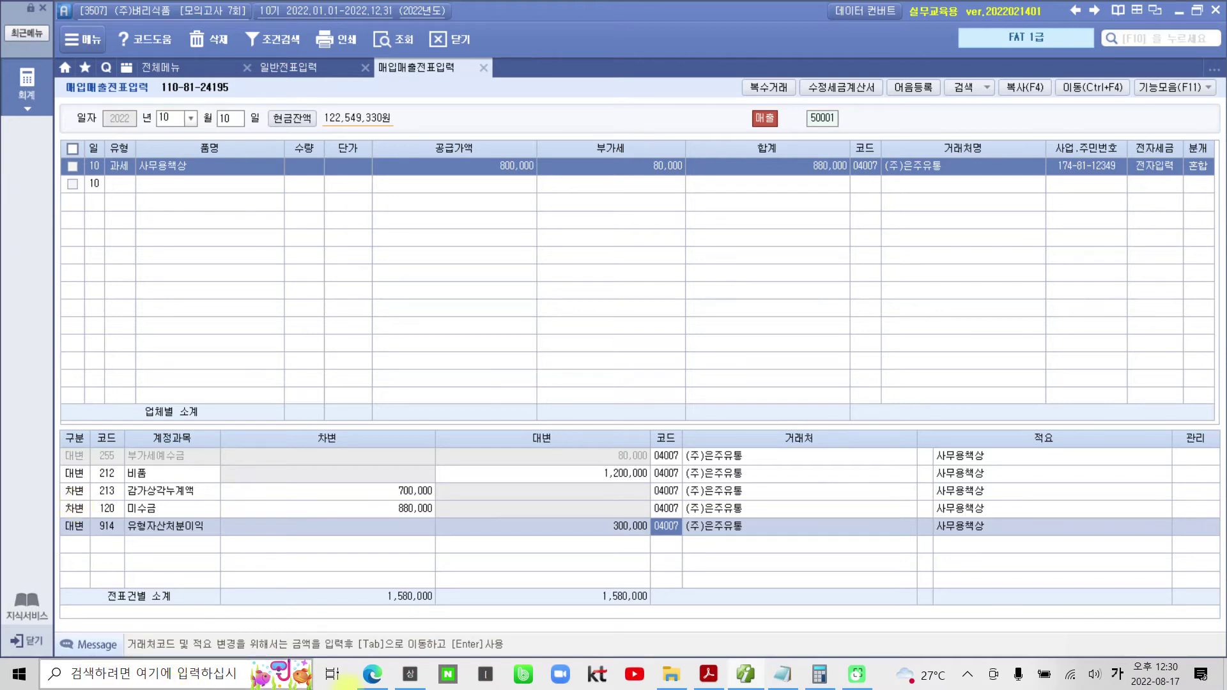
- Scroll the exam PDF to the 전복세트 invoice and annotate its 계산서 title with type 53
{"action": "left_click", "coordinate": [708, 674]}
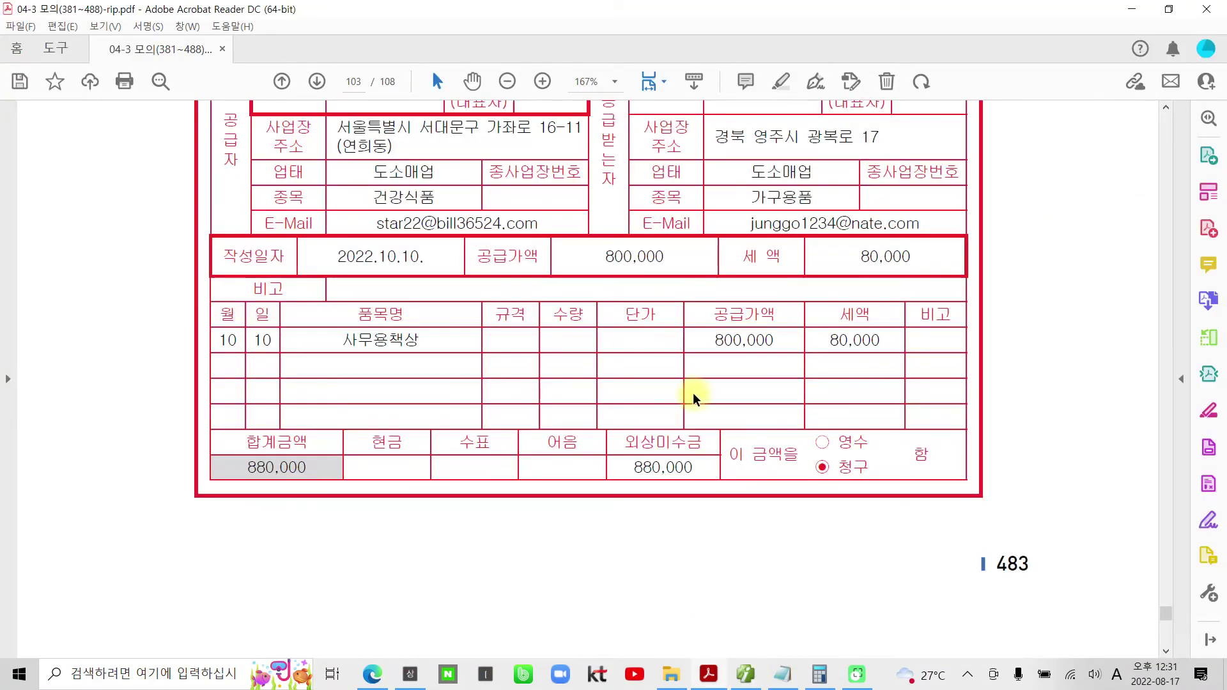
{"action": "scroll", "coordinate": [696, 403], "scroll_direction": "down", "scroll_amount": 5}
{"action": "scroll", "coordinate": [705, 409], "scroll_direction": "down", "scroll_amount": 6}
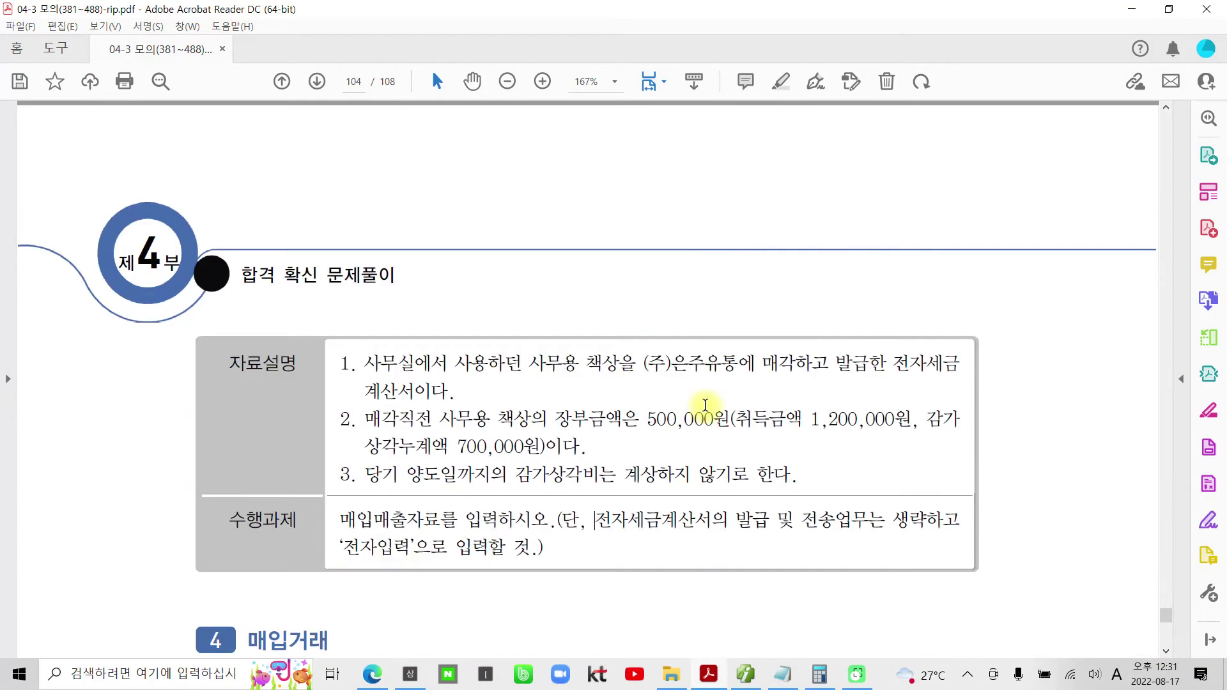
{"action": "scroll", "coordinate": [705, 409], "scroll_direction": "down", "scroll_amount": 5}
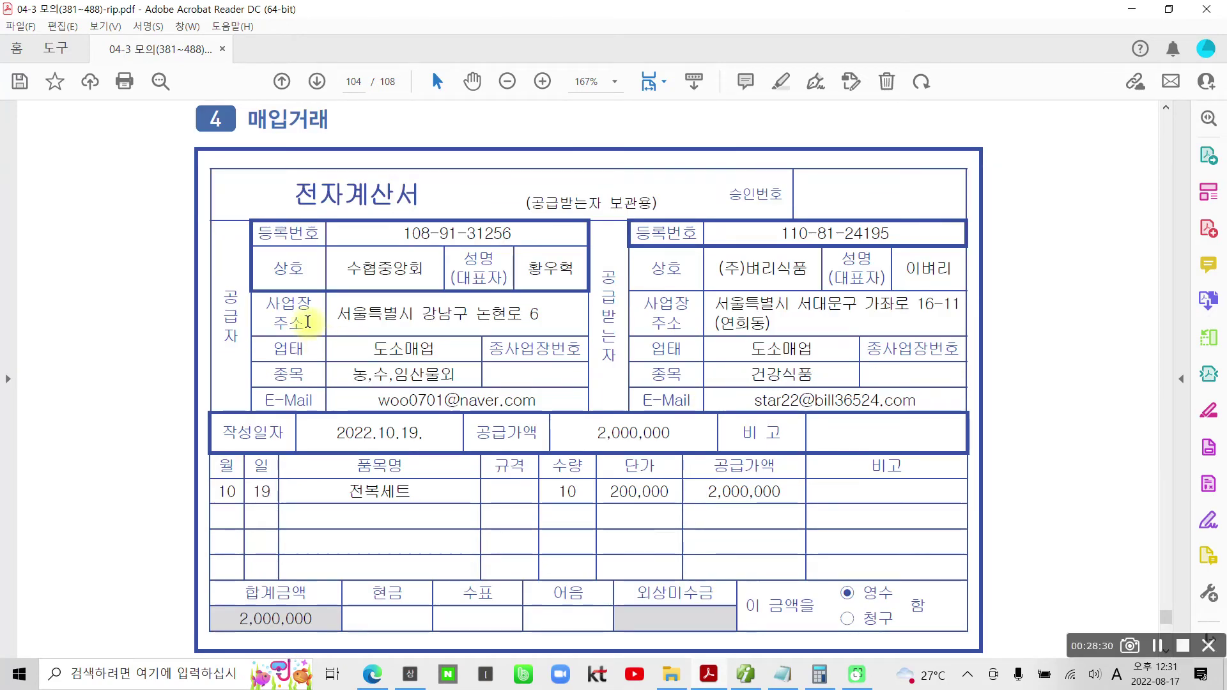
{"action": "mouse_move", "coordinate": [361, 167]}
{"action": "left_mouse_down"}
{"action": "mouse_move", "coordinate": [355, 214]}
{"action": "mouse_move", "coordinate": [429, 205]}
{"action": "mouse_move", "coordinate": [364, 164]}
{"action": "left_mouse_up"}
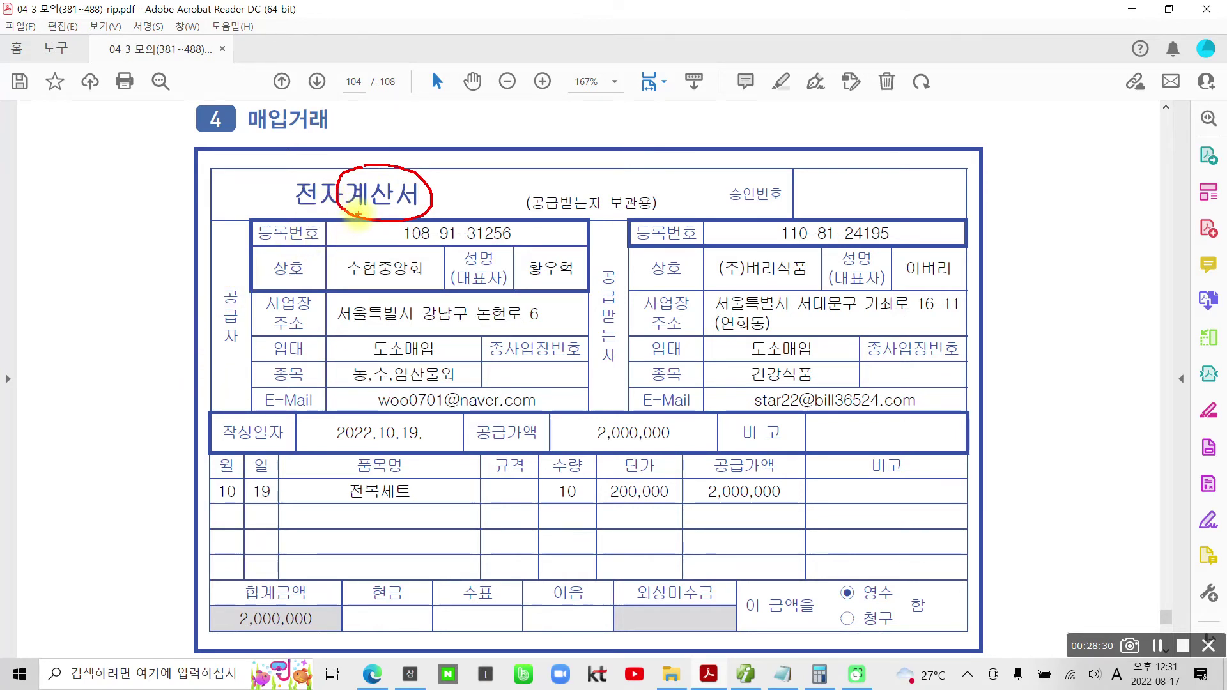
{"action": "mouse_move", "coordinate": [100, 210]}
{"action": "left_mouse_down"}
{"action": "mouse_move", "coordinate": [86, 242]}
{"action": "mouse_move", "coordinate": [110, 276]}
{"action": "mouse_move", "coordinate": [62, 274]}
{"action": "mouse_move", "coordinate": [140, 219]}
{"action": "mouse_move", "coordinate": [178, 235]}
{"action": "mouse_move", "coordinate": [179, 255]}
{"action": "mouse_move", "coordinate": [142, 281]}
{"action": "left_mouse_up"}
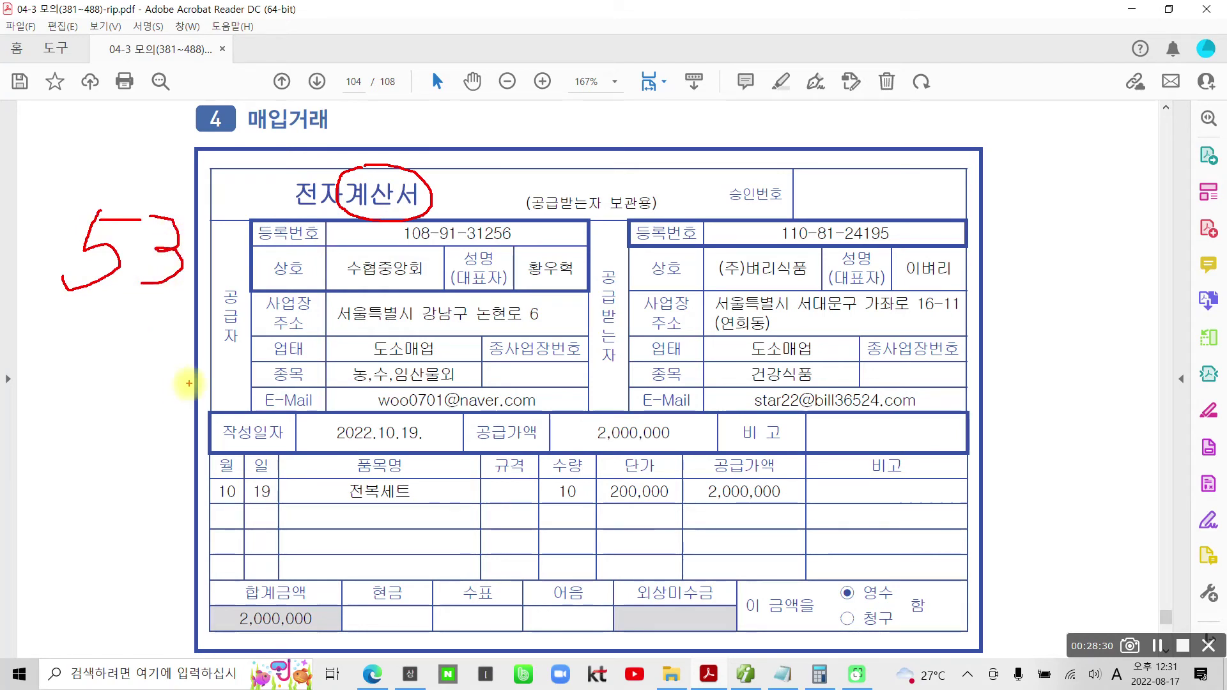
{"action": "left_click_drag", "start_coordinate": [61, 321], "coordinate": [206, 318]}
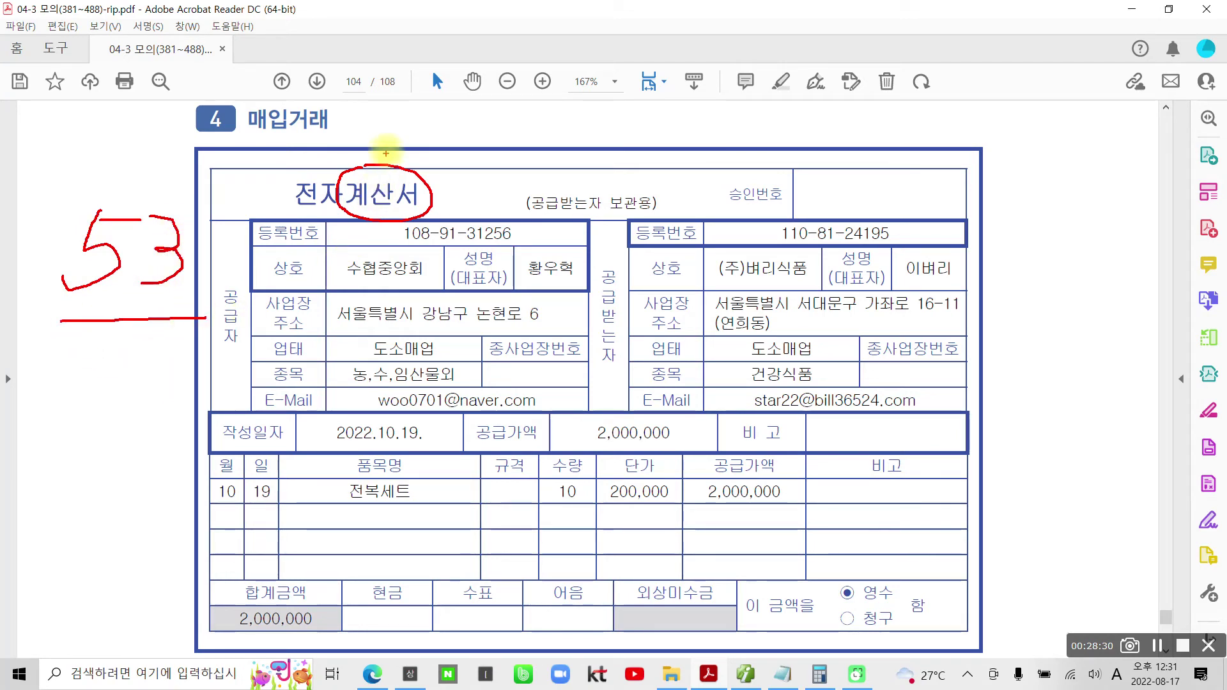
{"action": "mouse_move", "coordinate": [169, 317]}
{"action": "left_mouse_down"}
{"action": "mouse_move", "coordinate": [354, 286]}
{"action": "mouse_move", "coordinate": [369, 231]}
{"action": "mouse_move", "coordinate": [412, 211]}
{"action": "mouse_move", "coordinate": [408, 247]}
{"action": "left_mouse_up"}
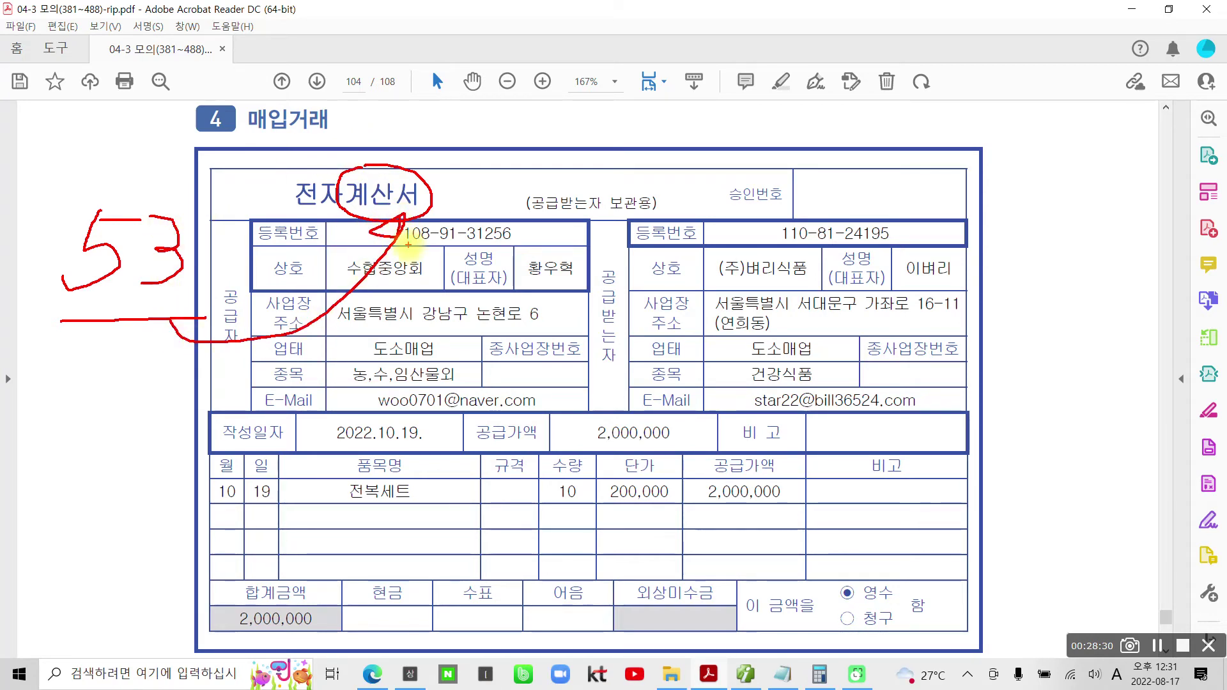
{"action": "key", "text": "Escape"}
- Confirm the invoice's 2022.10.19 issue date, then return to Smart A's voucher entry
{"action": "scroll", "coordinate": [519, 511], "scroll_direction": "down", "scroll_amount": 4}
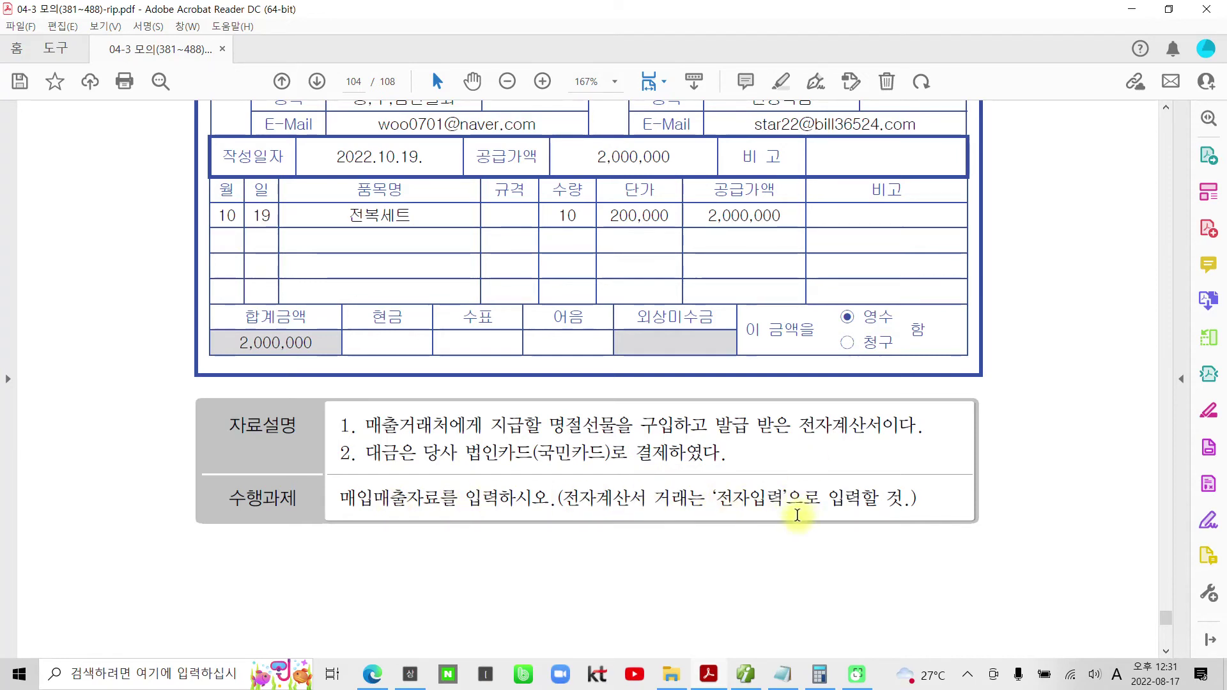
{"action": "scroll", "coordinate": [798, 515], "scroll_direction": "up", "scroll_amount": 3}
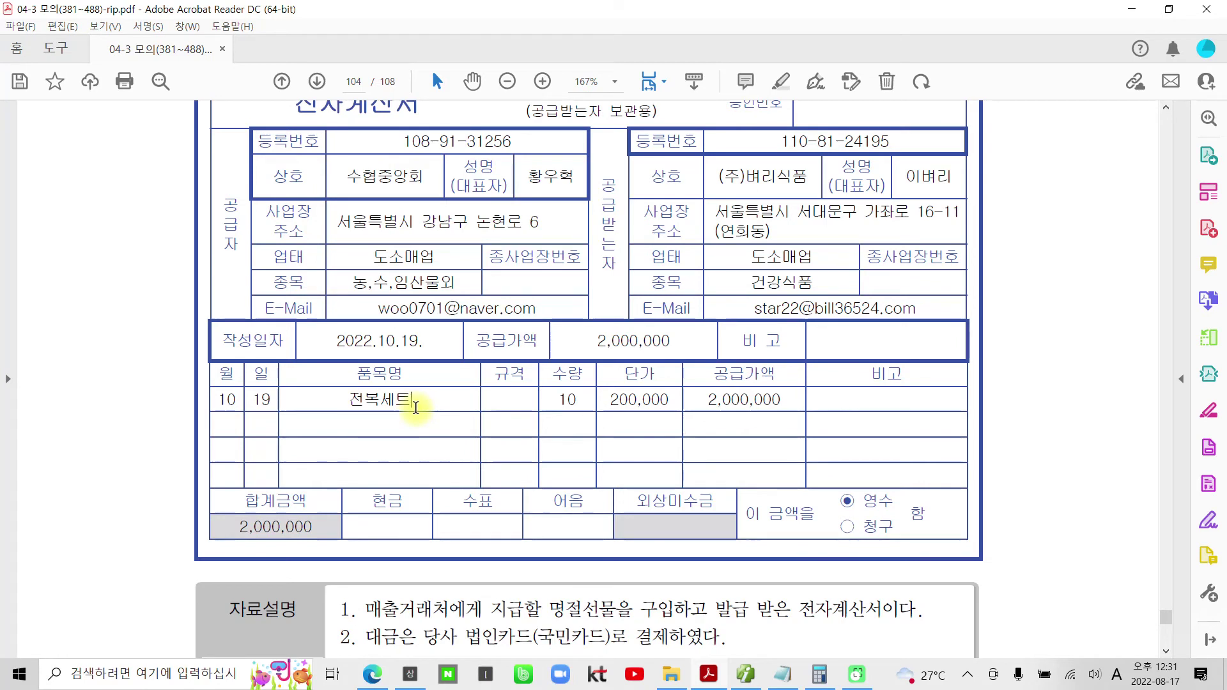
{"action": "scroll", "coordinate": [419, 409], "scroll_direction": "up", "scroll_amount": 1}
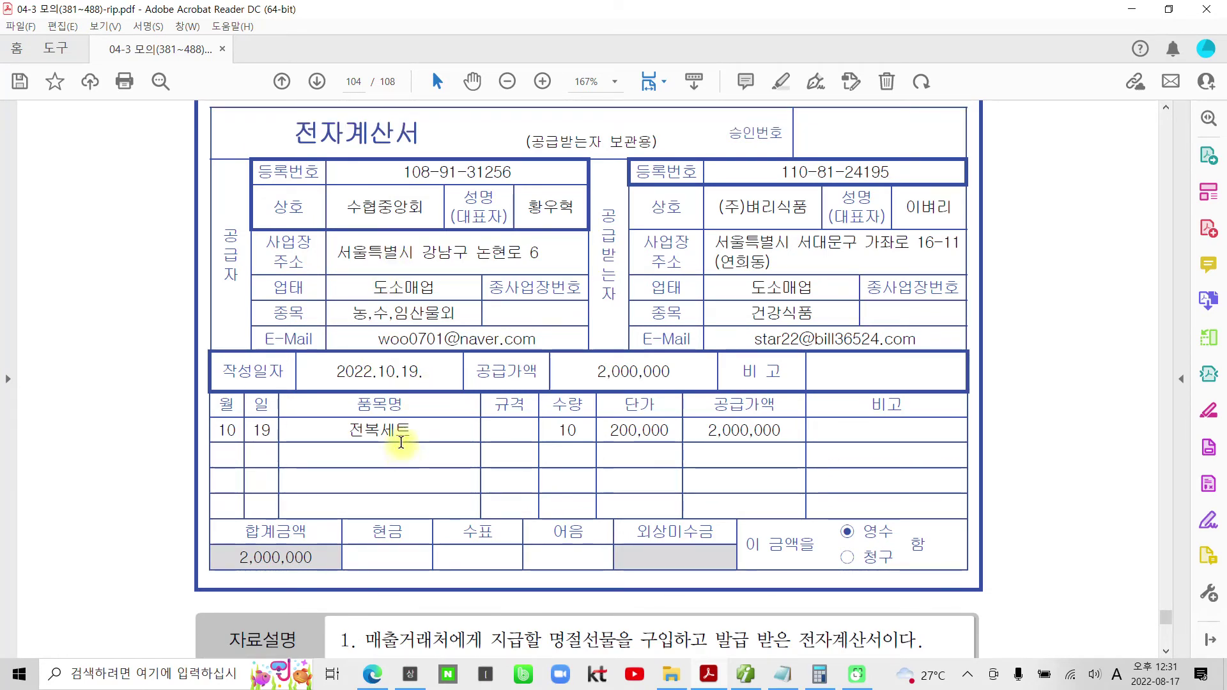
{"action": "left_click_drag", "start_coordinate": [376, 373], "coordinate": [448, 377]}
{"action": "left_click", "coordinate": [436, 380]}
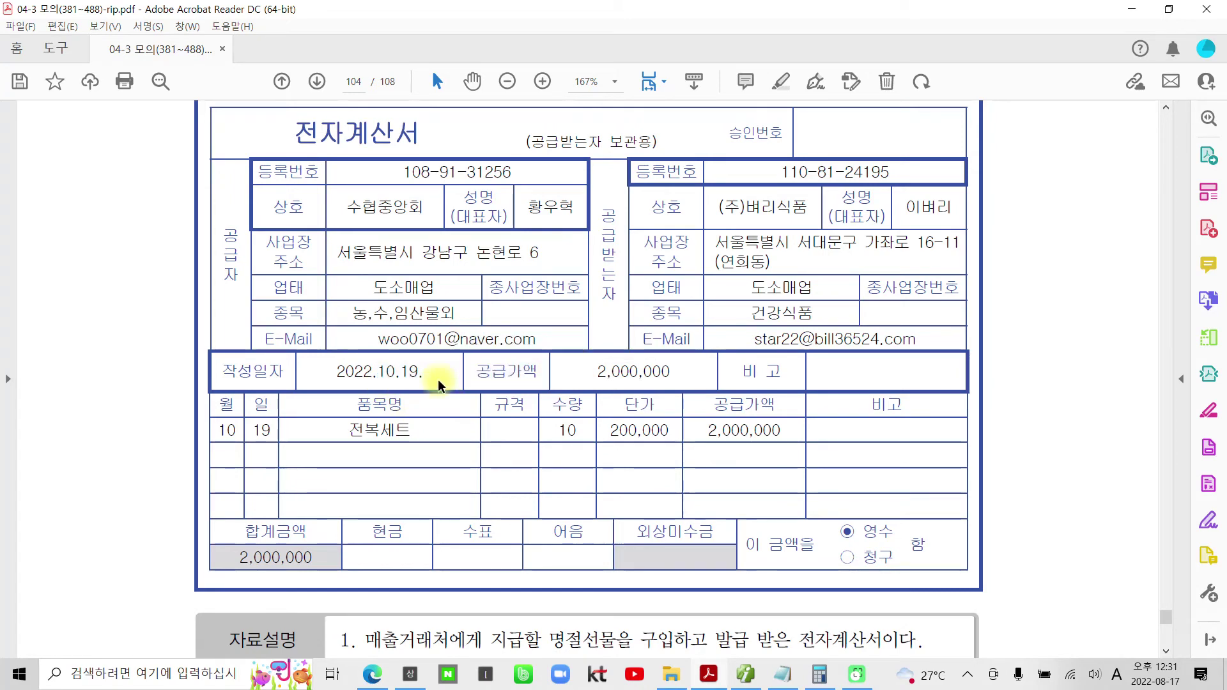
{"action": "left_click", "coordinate": [745, 674]}
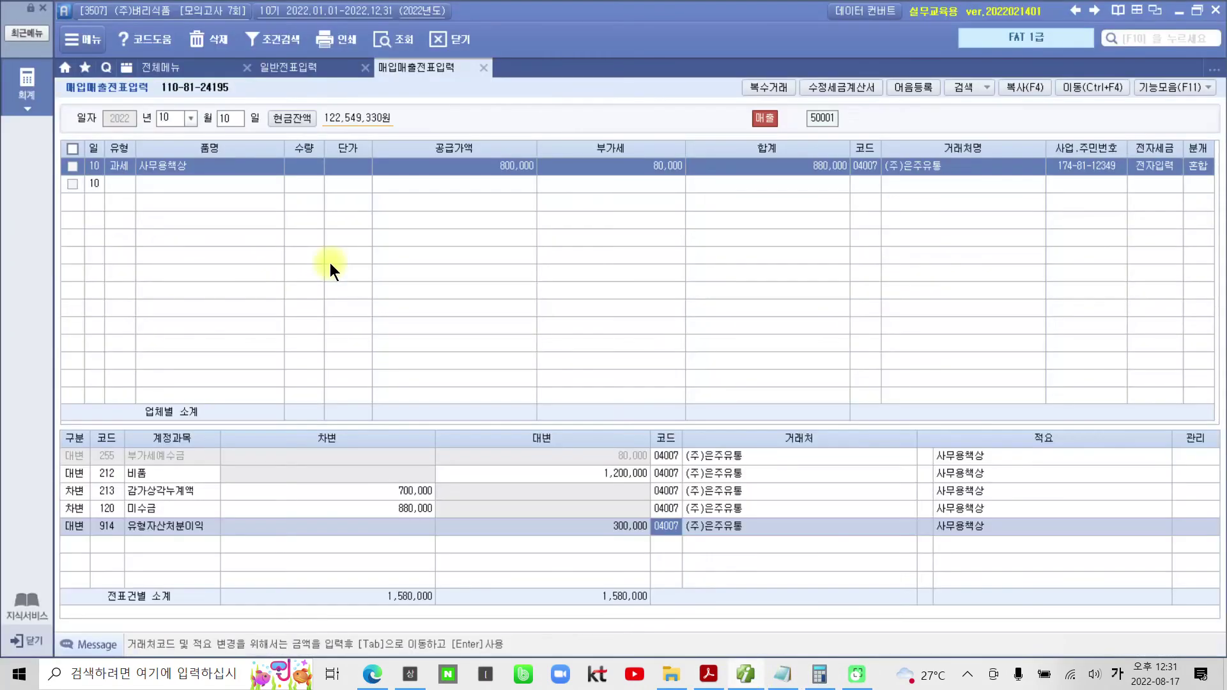
- Start a 10/19 type 53 면세 voucher for 10 전복세트 at 200,000 each
{"action": "left_click", "coordinate": [228, 124]}
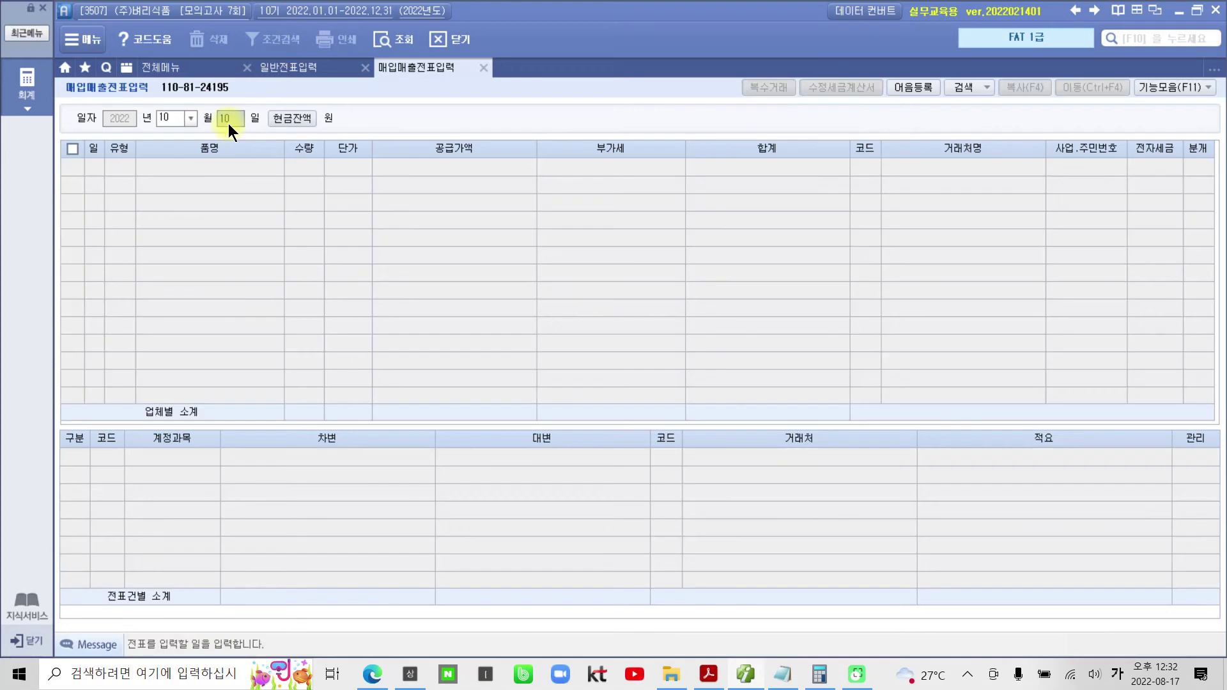
{"action": "type", "text": "19"}
{"action": "key", "text": "Return"}
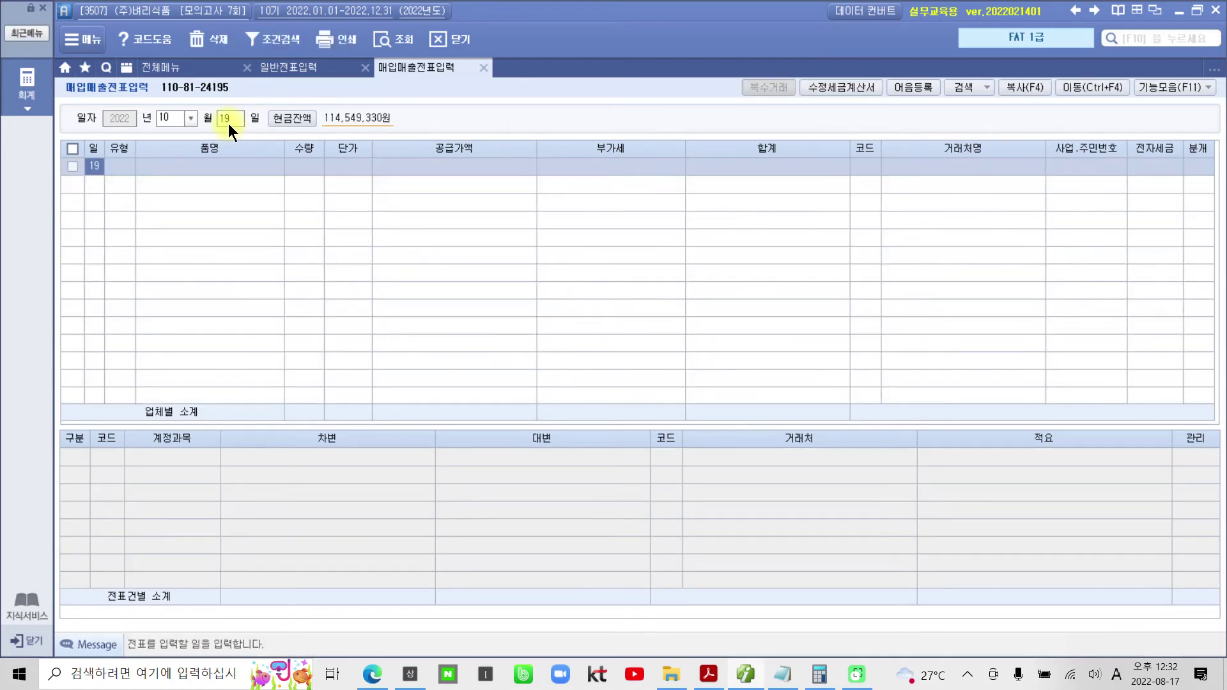
{"action": "key", "text": "Return"}
{"action": "type", "text": "5"}
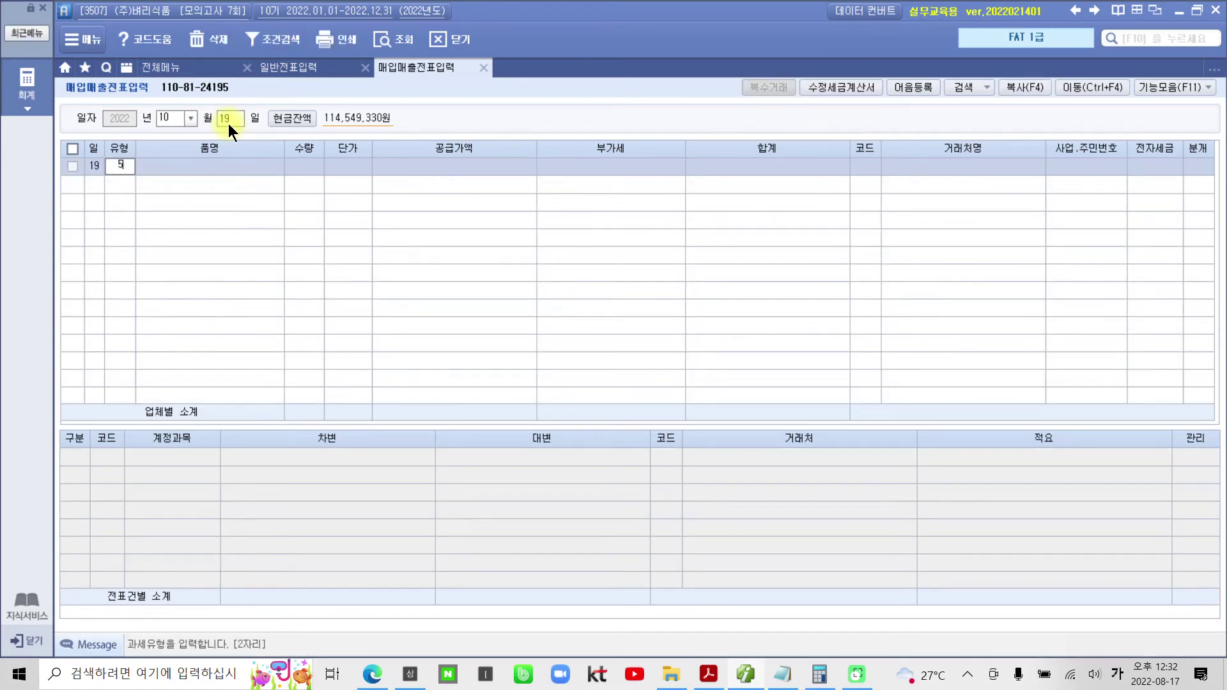
{"action": "type", "text": "3"}
{"action": "key", "text": "Return"}
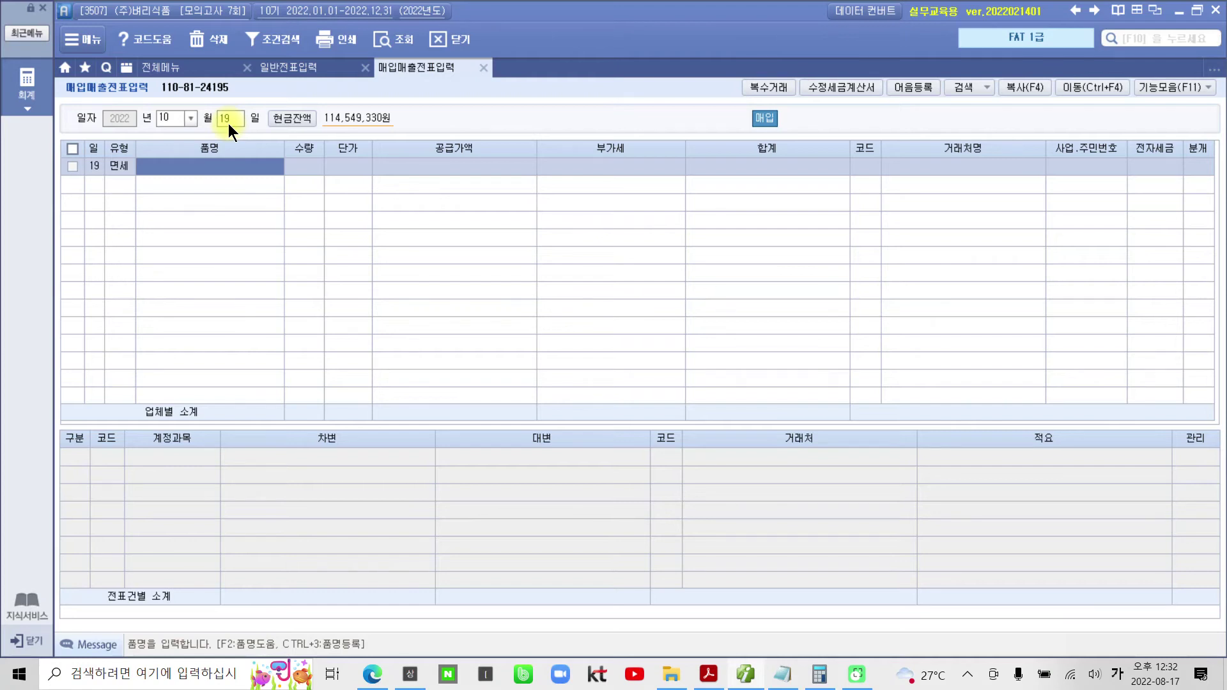
{"action": "type", "text": "전복"}
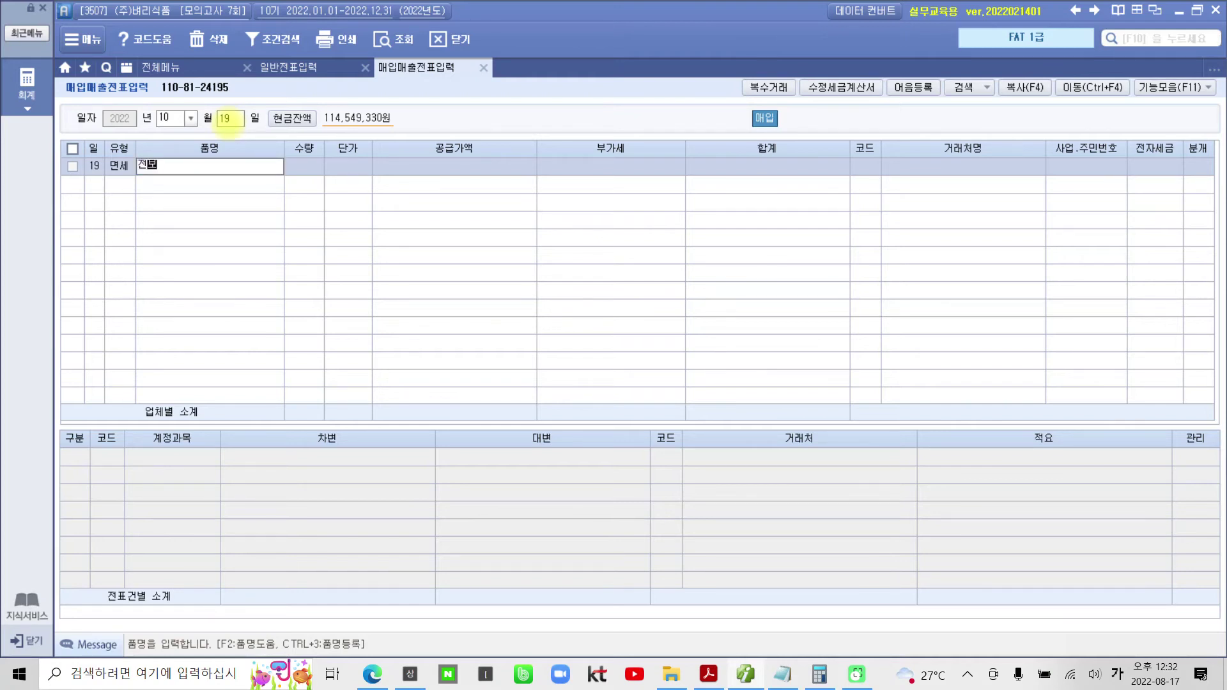
{"action": "type", "text": "세트"}
{"action": "key", "text": "Return"}
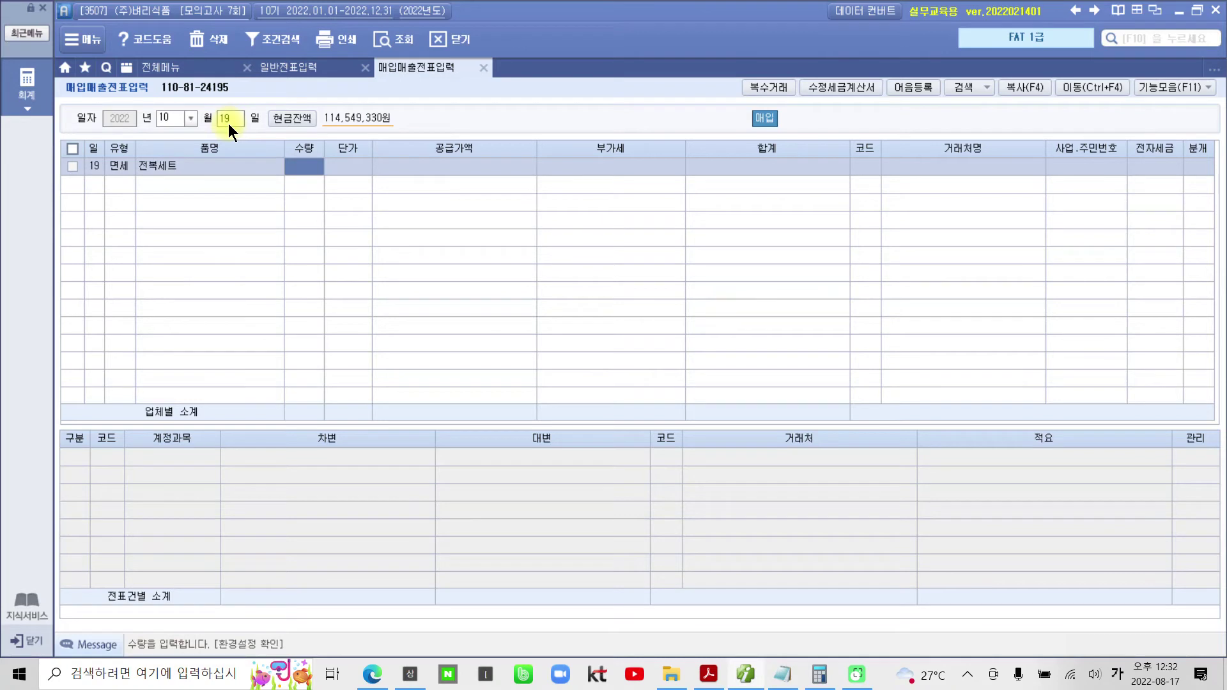
{"action": "type", "text": "10"}
{"action": "key", "text": "Return"}
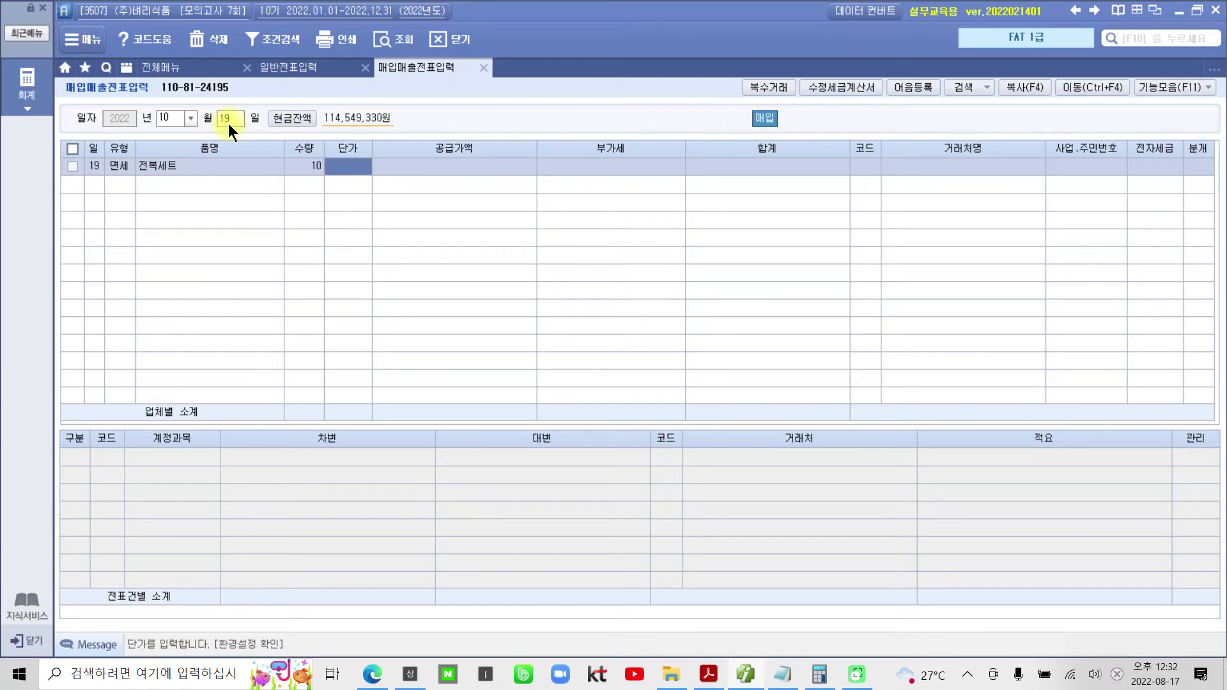
{"action": "type", "text": "200,000"}
{"action": "key", "text": "Return"}
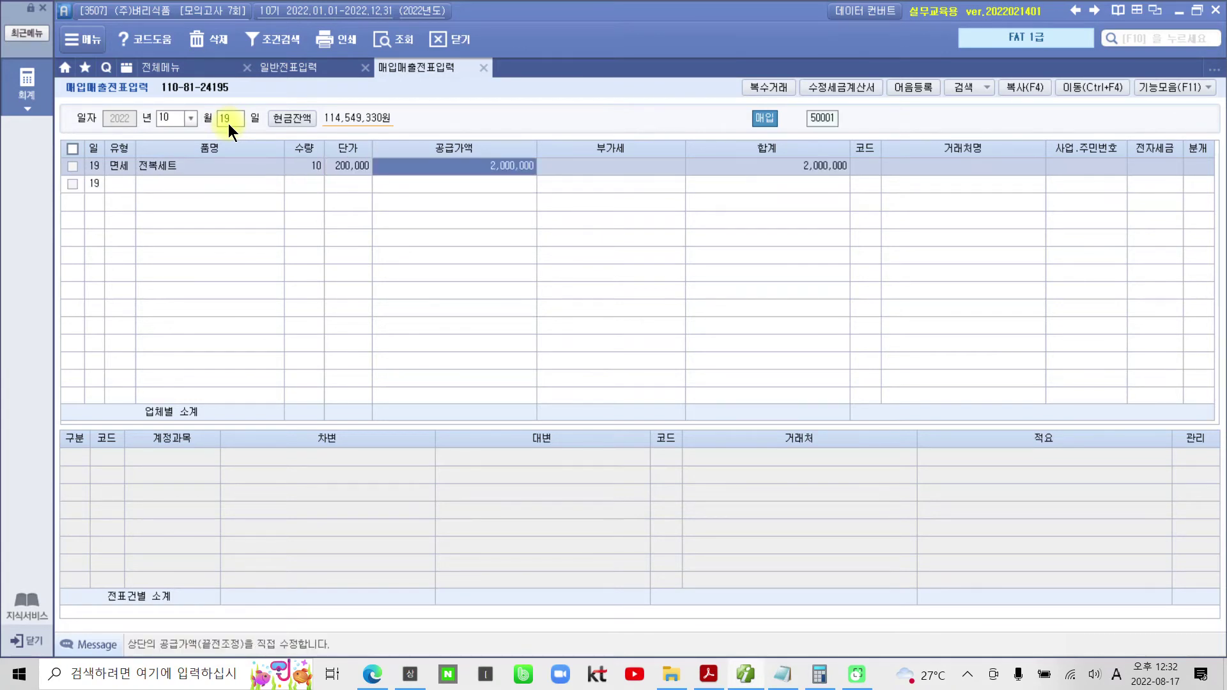
- Set the partner to 수협중앙회, electronic invoice 1, and card settlement 4
{"action": "key", "text": "Return"}
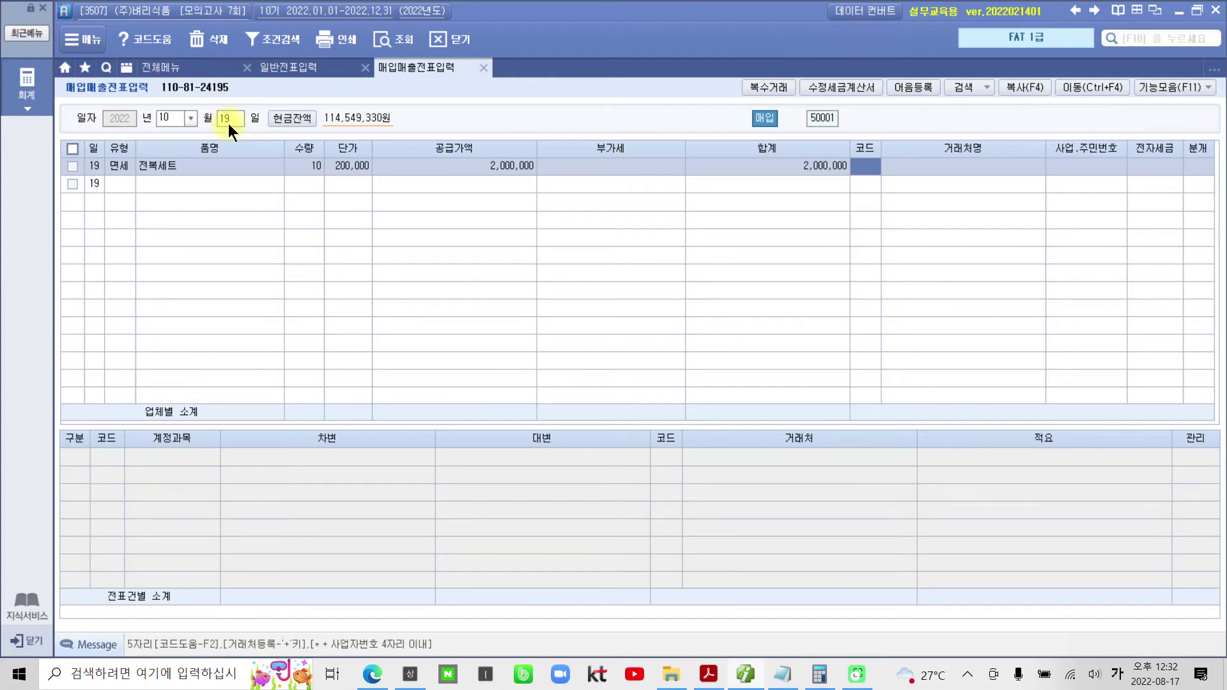
{"action": "type", "text": "수협"}
{"action": "key", "text": "Return"}
{"action": "key", "text": "Return"}
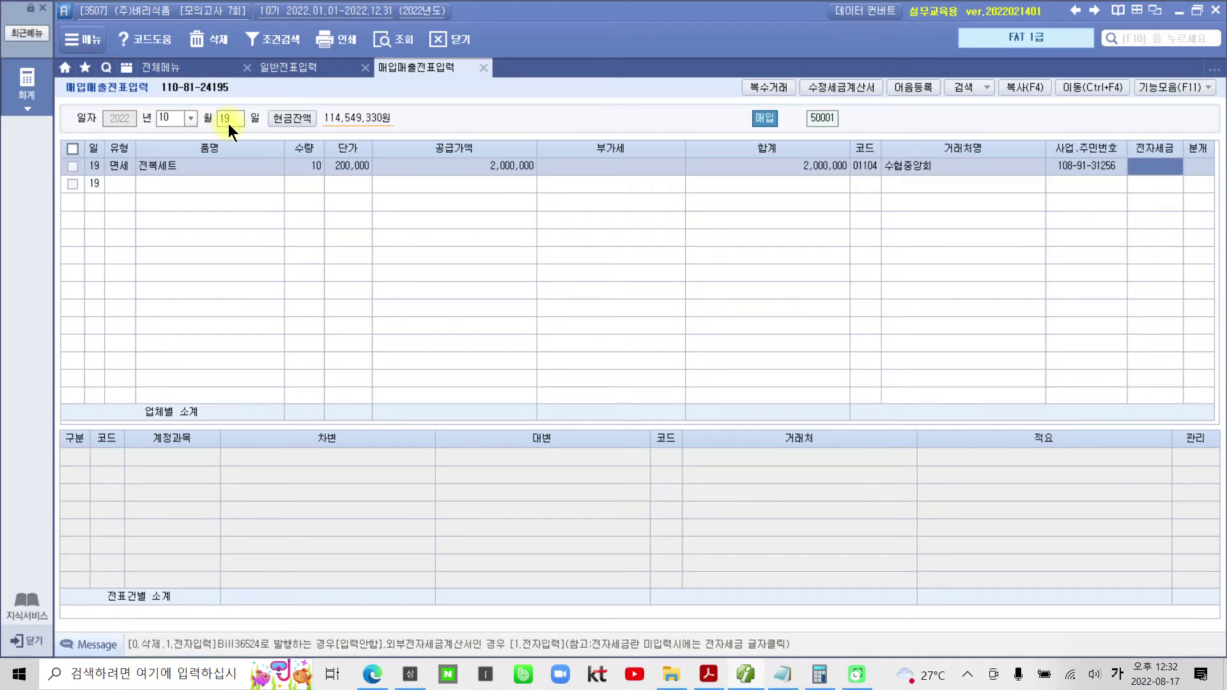
{"action": "type", "text": "1"}
{"action": "key", "text": "Return"}
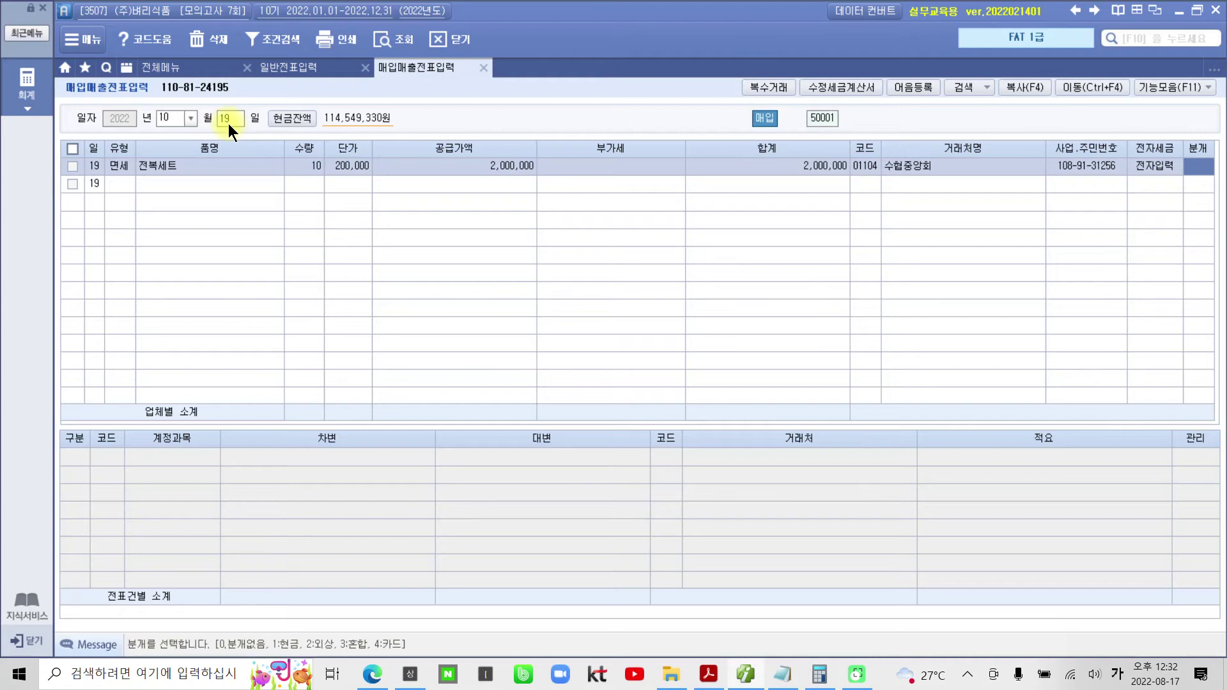
{"action": "type", "text": "4"}
{"action": "key", "text": "Return"}
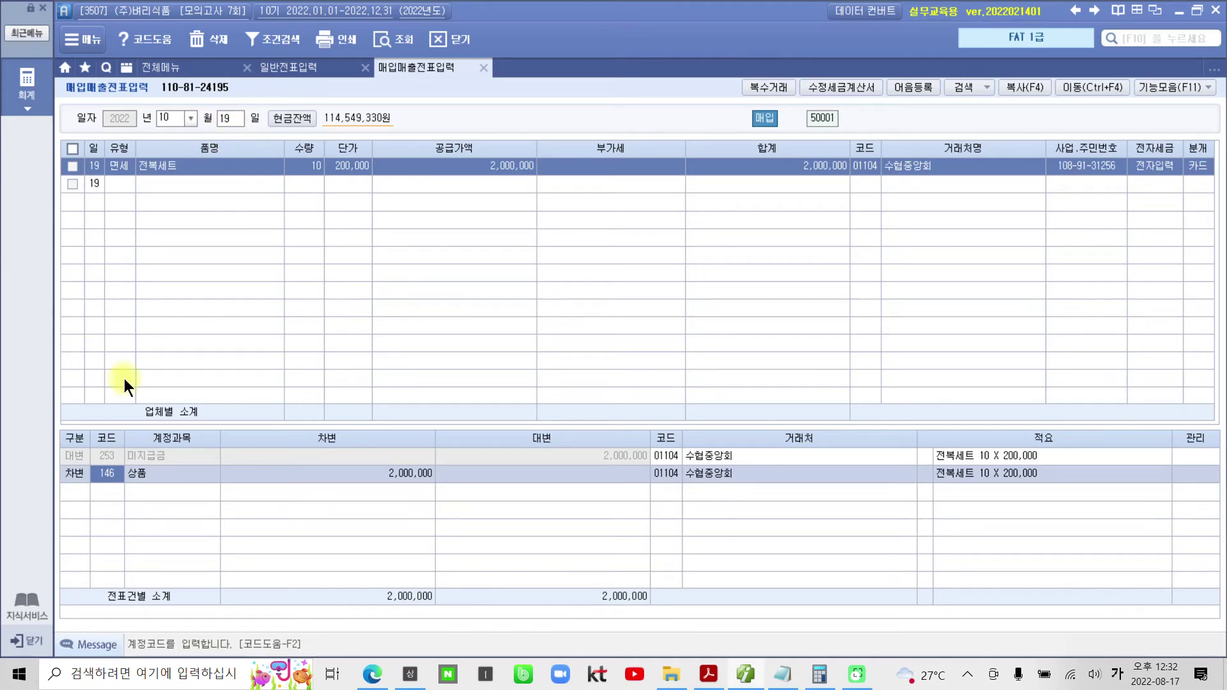
- Change the credit line's partner to 99601 국민카드
{"action": "left_click", "coordinate": [156, 456]}
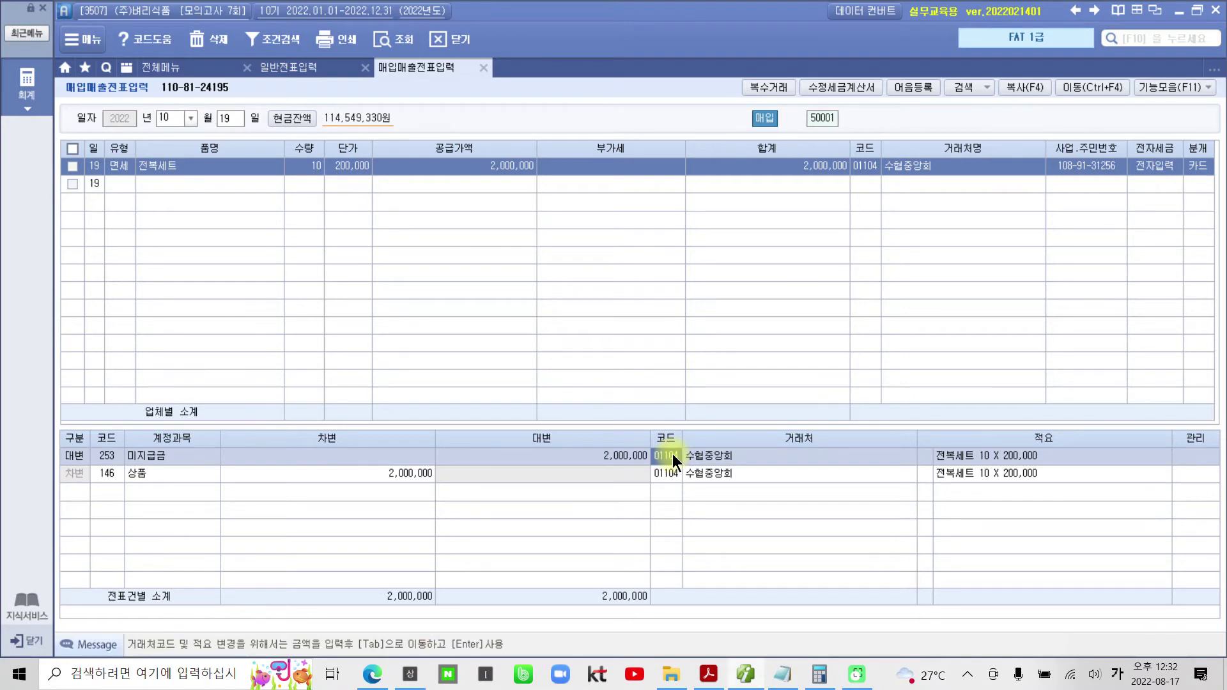
{"action": "type", "text": "국ㅁ"}
{"action": "type", "text": "민"}
{"action": "key", "text": "Return"}
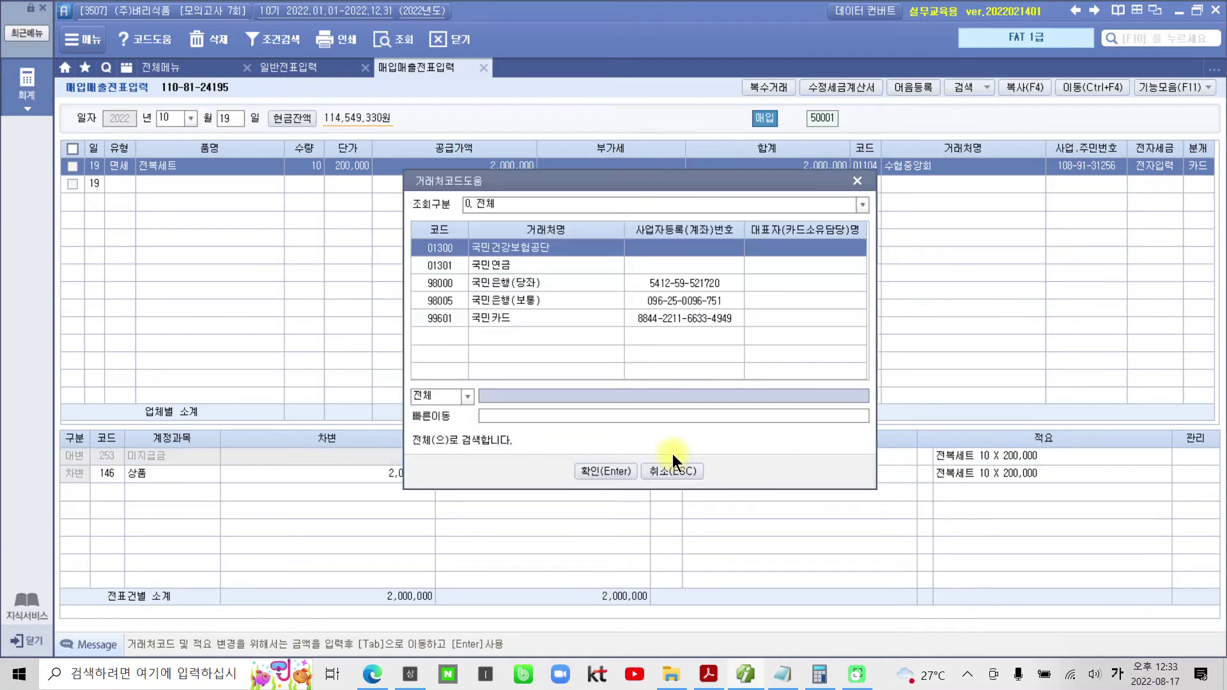
{"action": "left_click", "coordinate": [511, 317]}
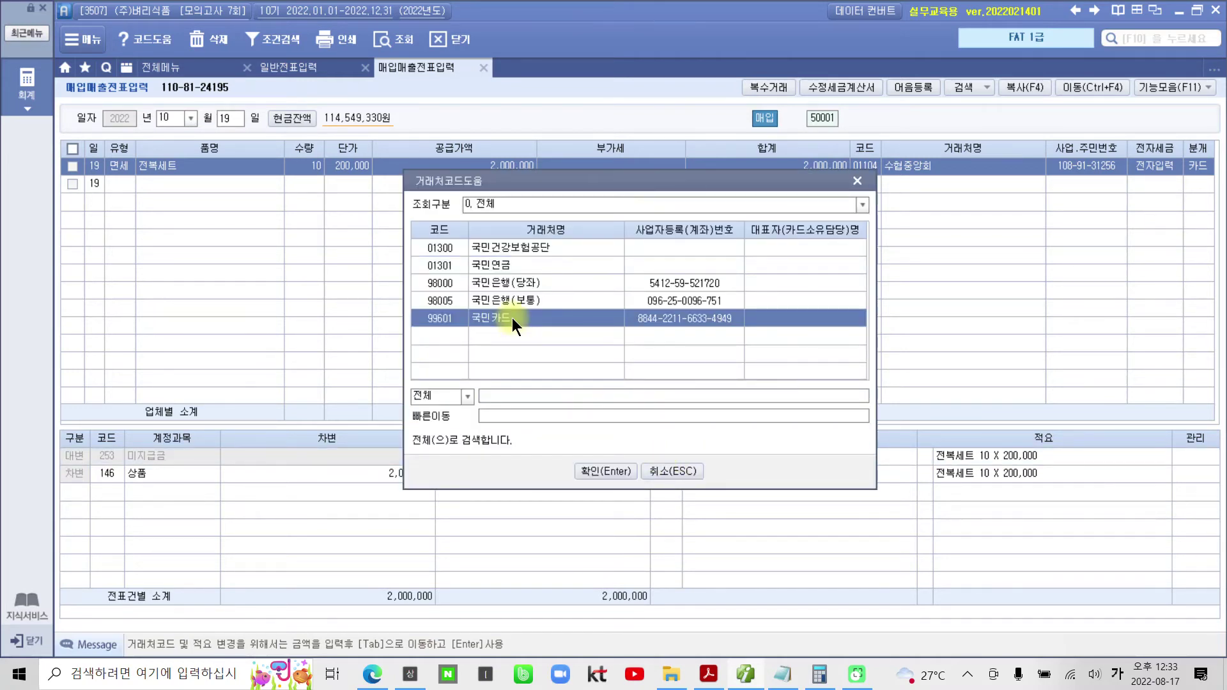
{"action": "left_click", "coordinate": [611, 476]}
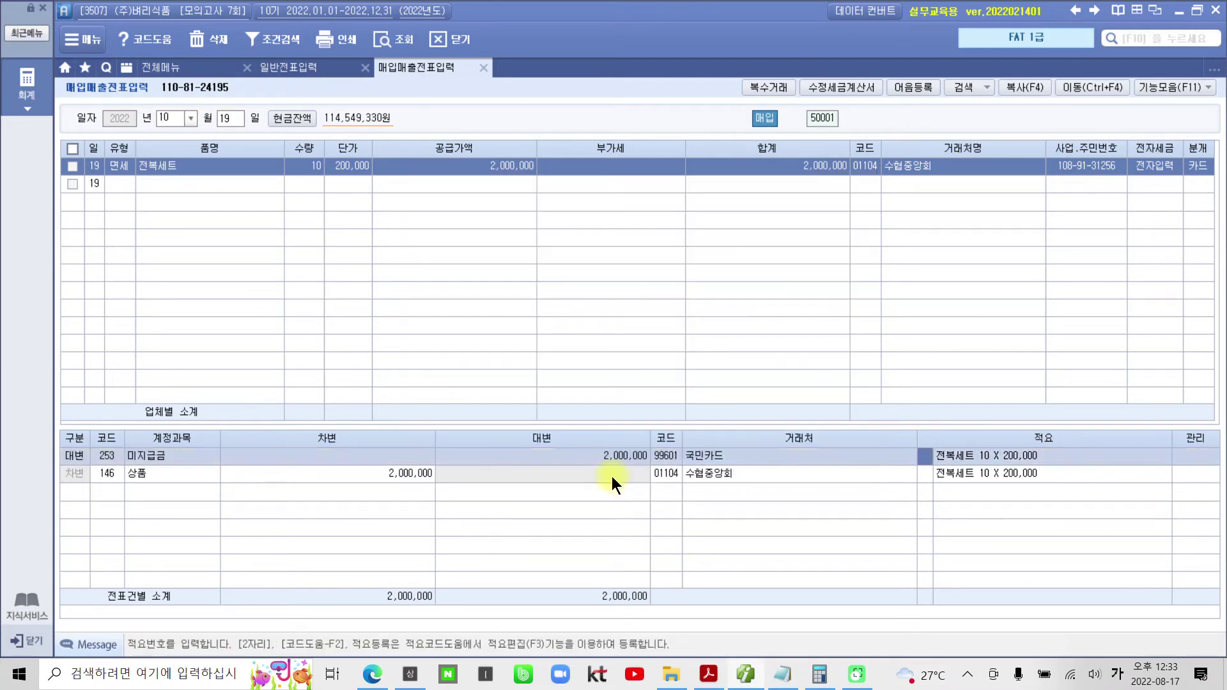
- Change the debit account from 상품 to 813 접대비
{"action": "left_click", "coordinate": [619, 471]}
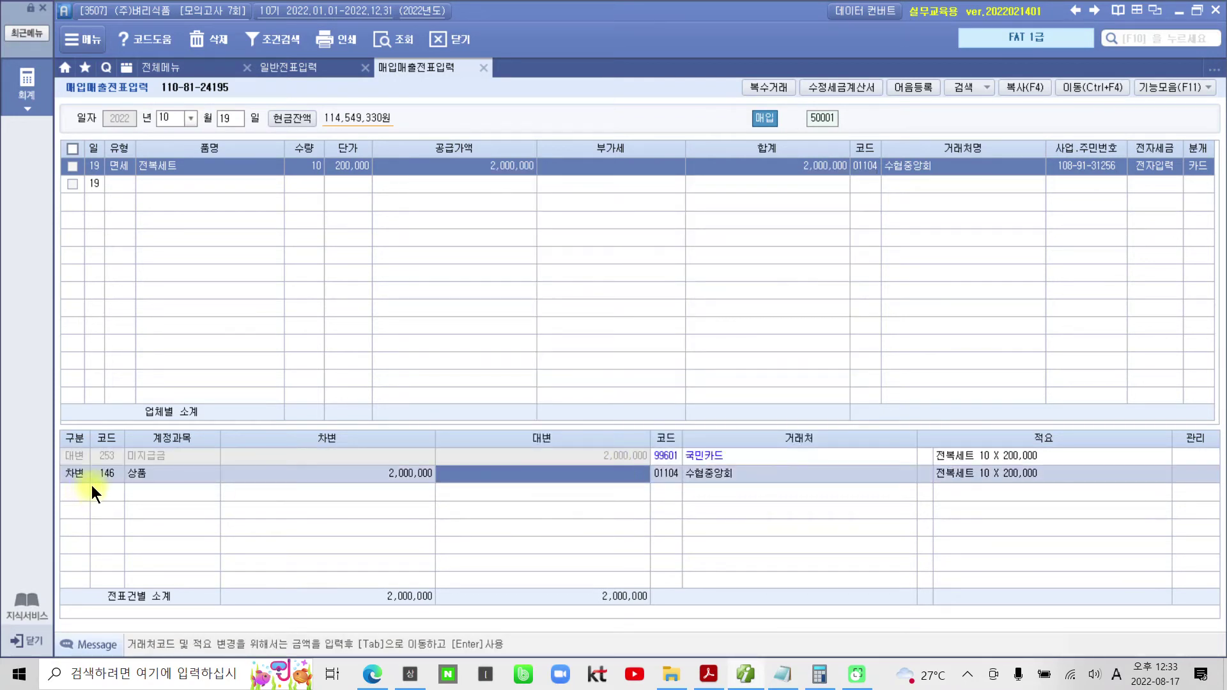
{"action": "left_click", "coordinate": [105, 473]}
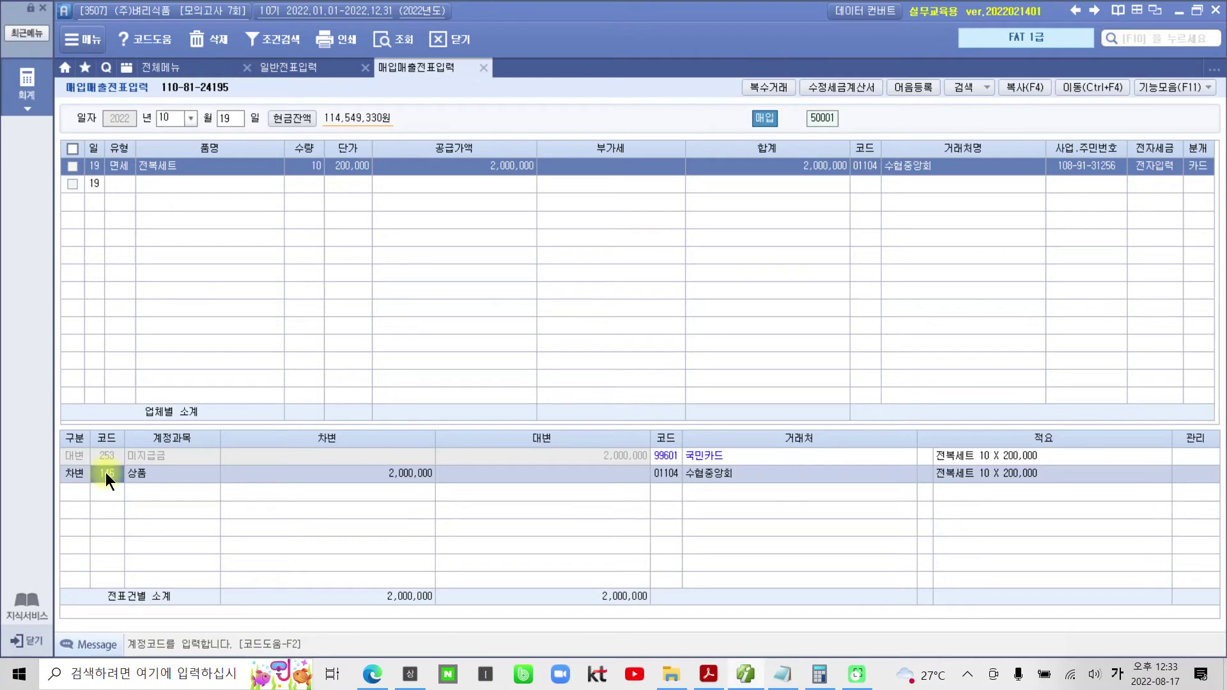
{"action": "type", "text": "813"}
{"action": "key", "text": "Return"}
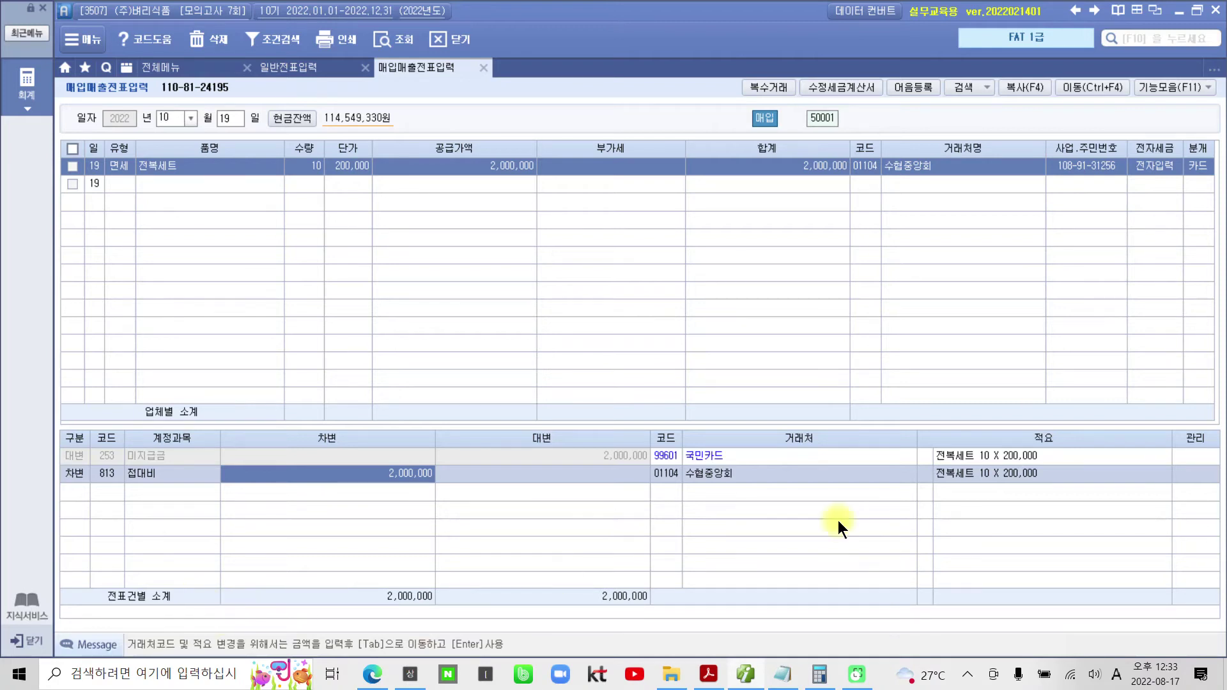
{"action": "left_click_drag", "start_coordinate": [1175, 152], "coordinate": [1211, 184]}
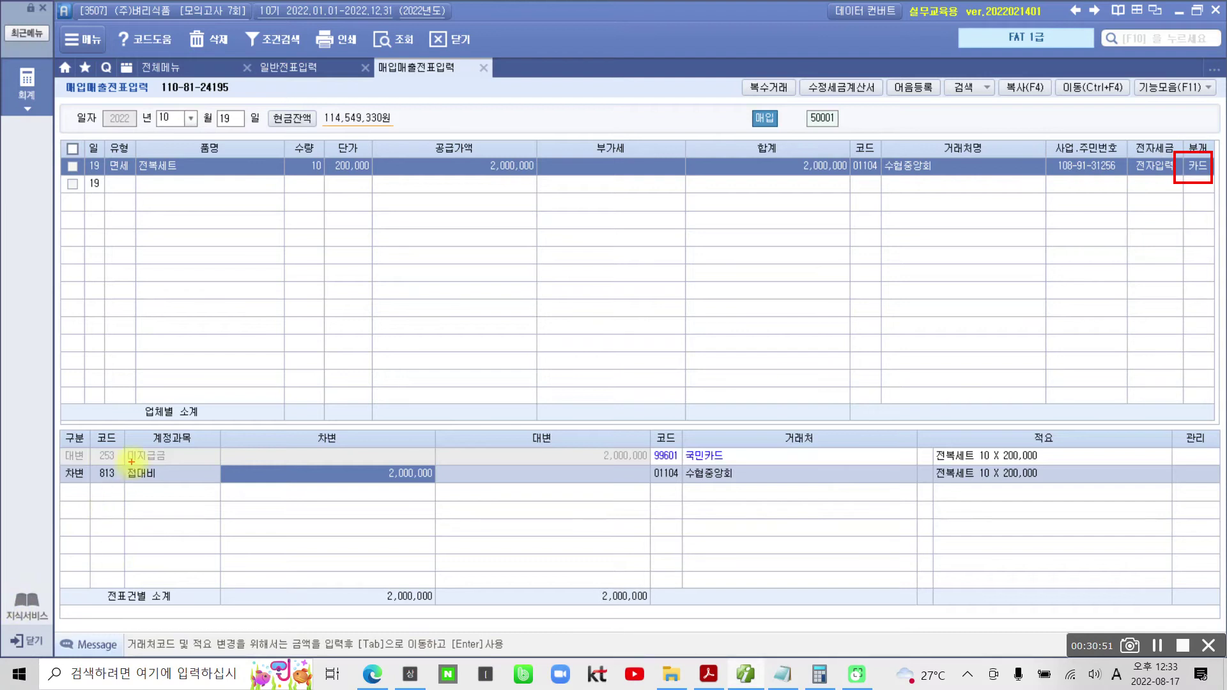
{"action": "left_click_drag", "start_coordinate": [92, 465], "coordinate": [190, 467]}
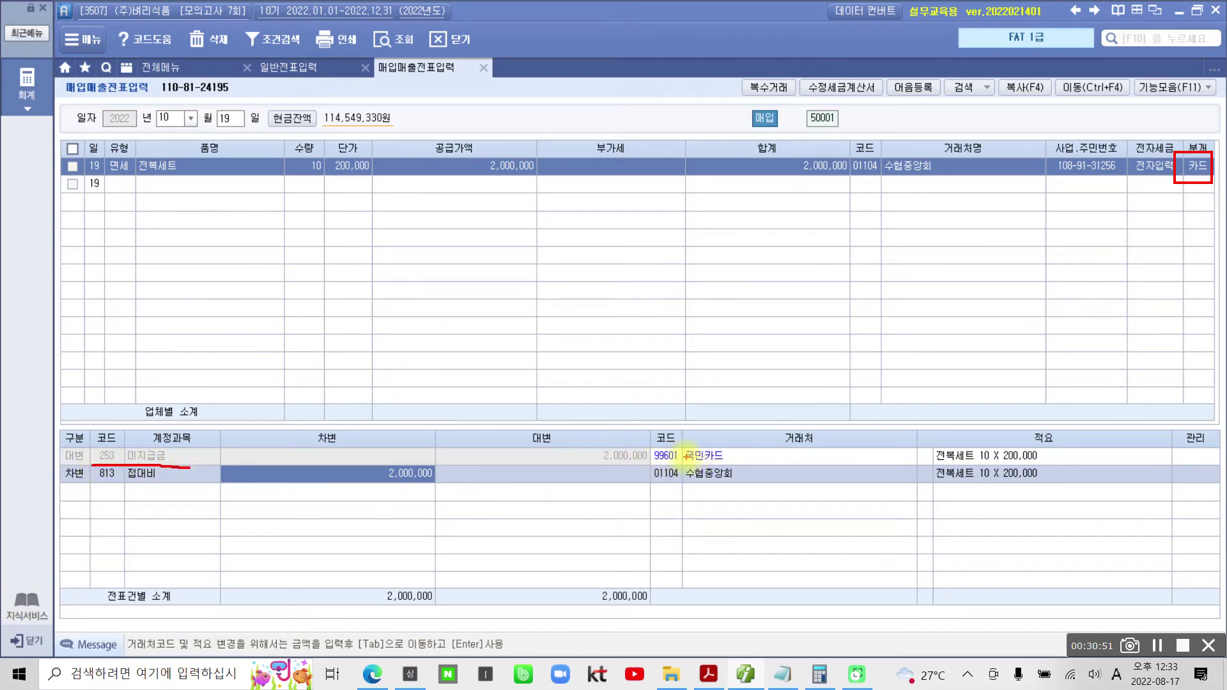
{"action": "mouse_move", "coordinate": [649, 439]}
{"action": "left_mouse_down"}
{"action": "mouse_move", "coordinate": [747, 468]}
{"action": "mouse_move", "coordinate": [818, 439]}
{"action": "left_mouse_up"}
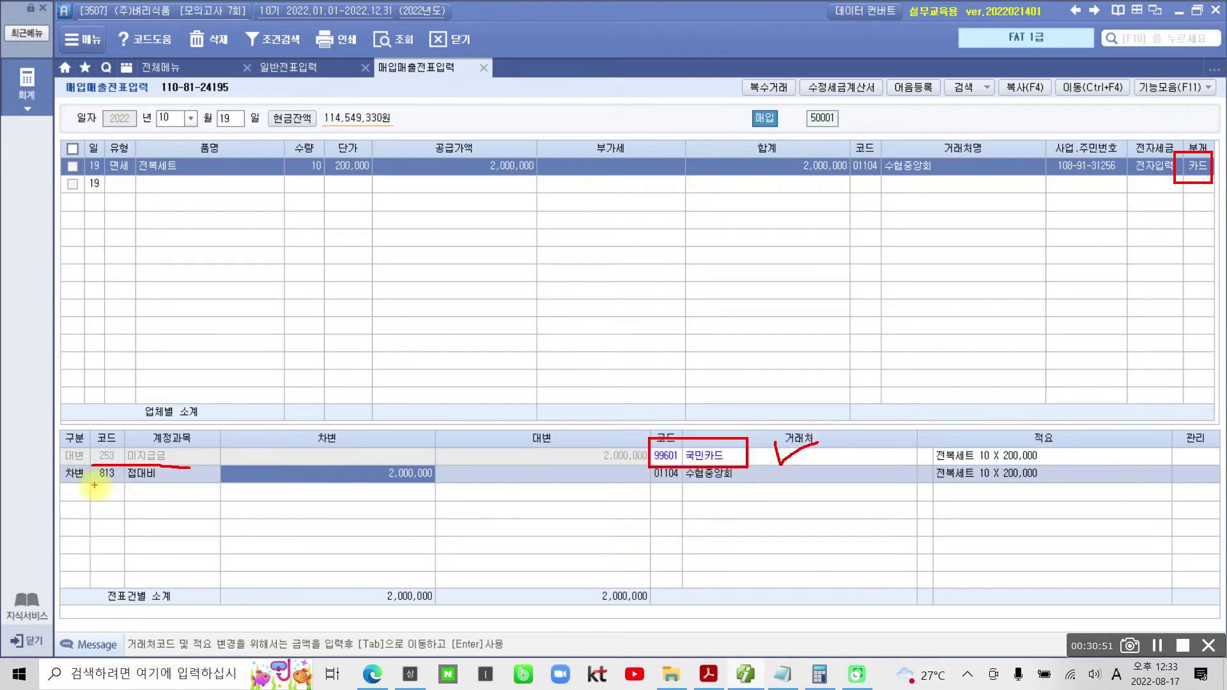
{"action": "left_click_drag", "start_coordinate": [89, 483], "coordinate": [166, 482]}
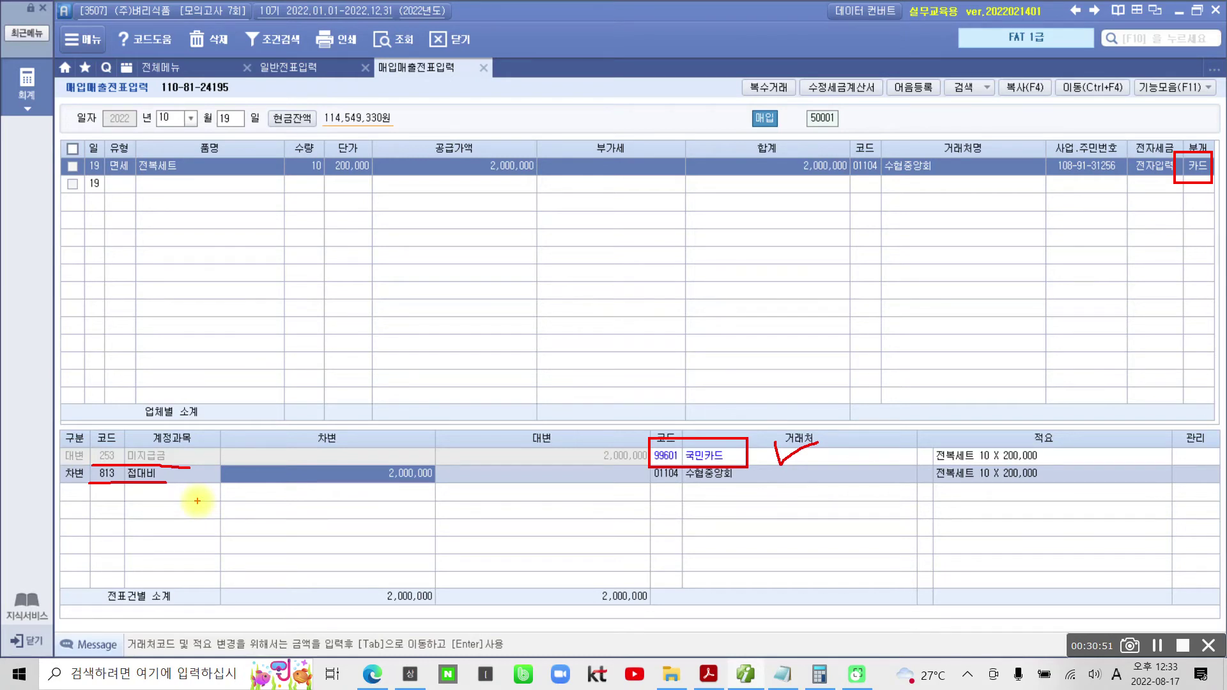
{"action": "mouse_move", "coordinate": [131, 186]}
{"action": "left_mouse_down"}
{"action": "mouse_move", "coordinate": [80, 153]}
{"action": "mouse_move", "coordinate": [137, 187]}
{"action": "mouse_move", "coordinate": [156, 269]}
{"action": "mouse_move", "coordinate": [132, 292]}
{"action": "left_mouse_up"}
{"action": "left_click_drag", "start_coordinate": [128, 247], "coordinate": [173, 244]}
{"action": "mouse_move", "coordinate": [198, 219]}
{"action": "left_mouse_down"}
{"action": "mouse_move", "coordinate": [166, 269]}
{"action": "mouse_move", "coordinate": [222, 261]}
{"action": "mouse_move", "coordinate": [208, 281]}
{"action": "left_mouse_up"}
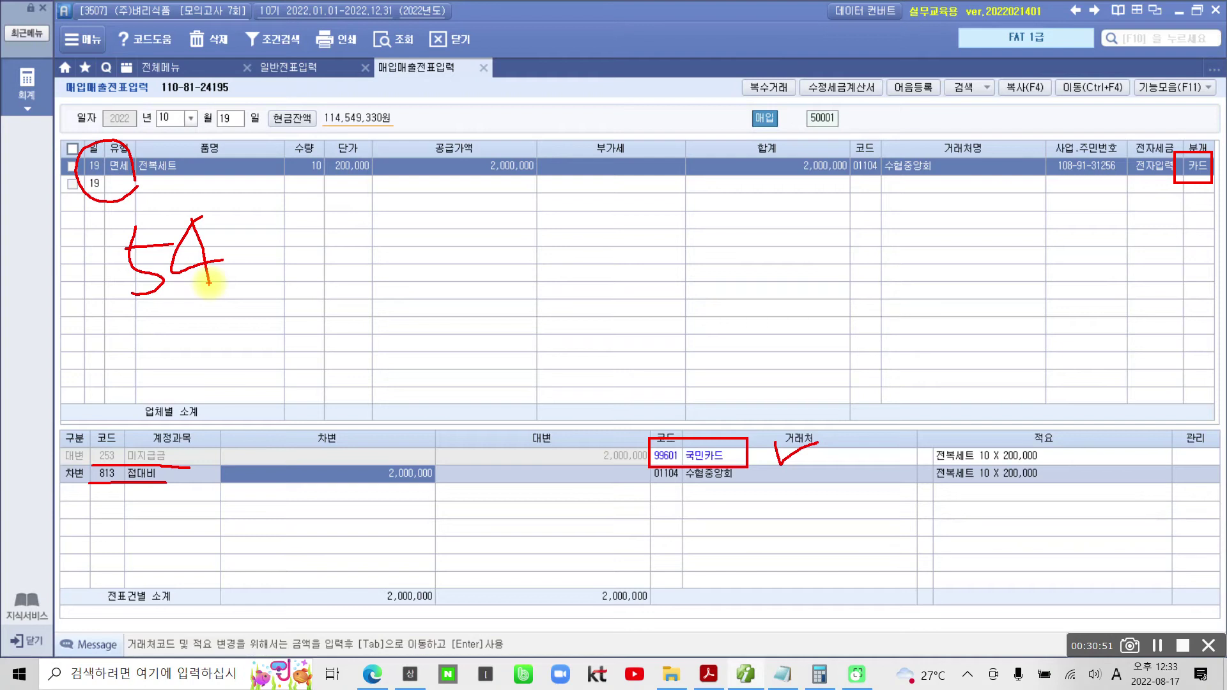
{"action": "mouse_move", "coordinate": [208, 281]}
{"action": "left_mouse_down"}
{"action": "mouse_move", "coordinate": [153, 302]}
{"action": "mouse_move", "coordinate": [219, 266]}
{"action": "left_mouse_up"}
{"action": "mouse_move", "coordinate": [285, 205]}
{"action": "left_mouse_down"}
{"action": "mouse_move", "coordinate": [274, 247]}
{"action": "mouse_move", "coordinate": [283, 294]}
{"action": "left_mouse_up"}
{"action": "mouse_move", "coordinate": [275, 247]}
{"action": "left_mouse_down"}
{"action": "mouse_move", "coordinate": [309, 242]}
{"action": "mouse_move", "coordinate": [348, 259]}
{"action": "mouse_move", "coordinate": [335, 291]}
{"action": "left_mouse_up"}
{"action": "left_click_drag", "start_coordinate": [130, 148], "coordinate": [137, 186]}
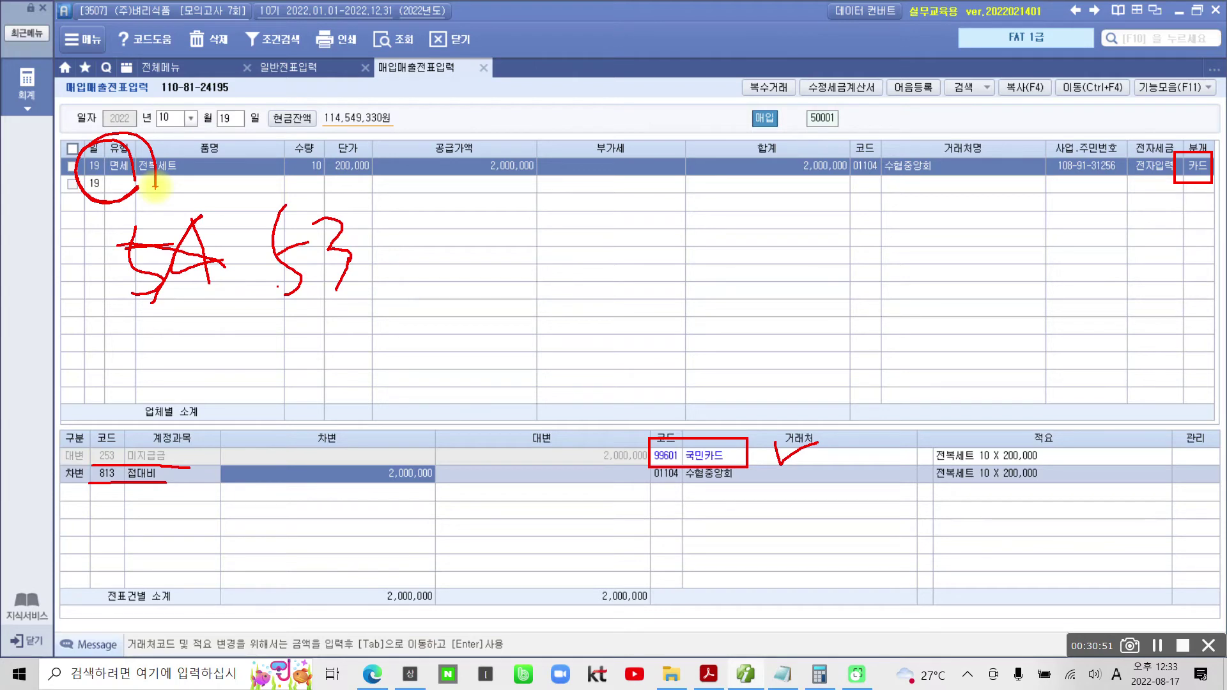
{"action": "key", "text": "Escape"}
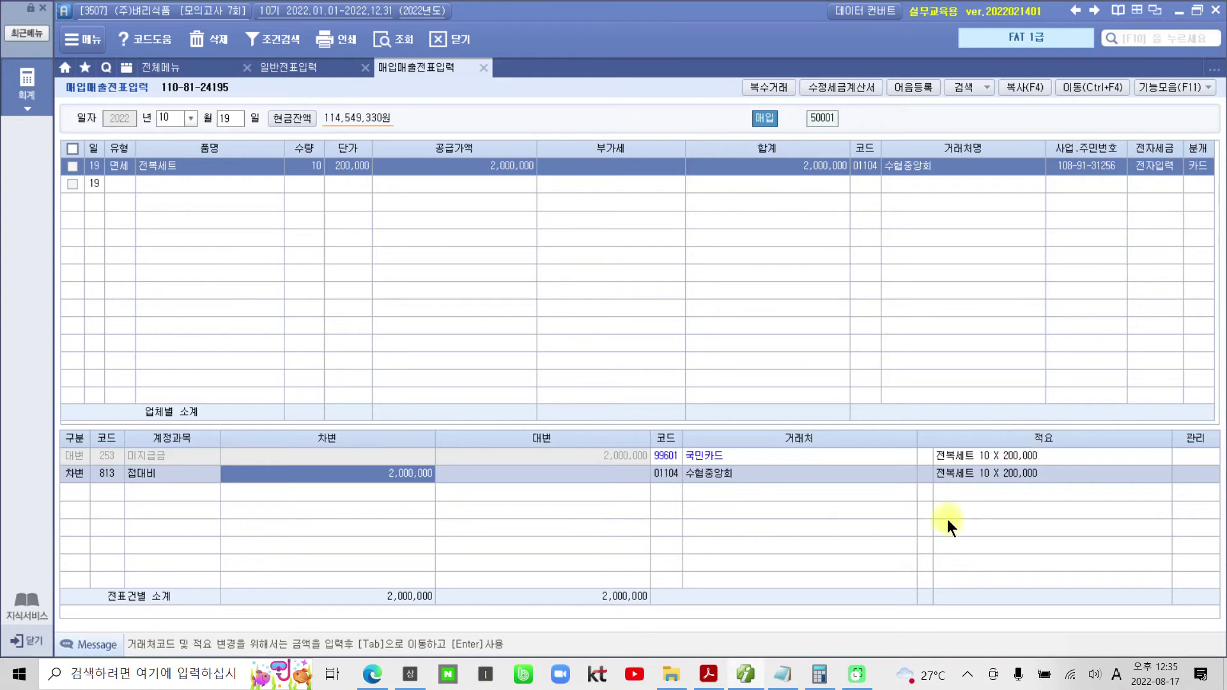
{"action": "left_click", "coordinate": [98, 475]}
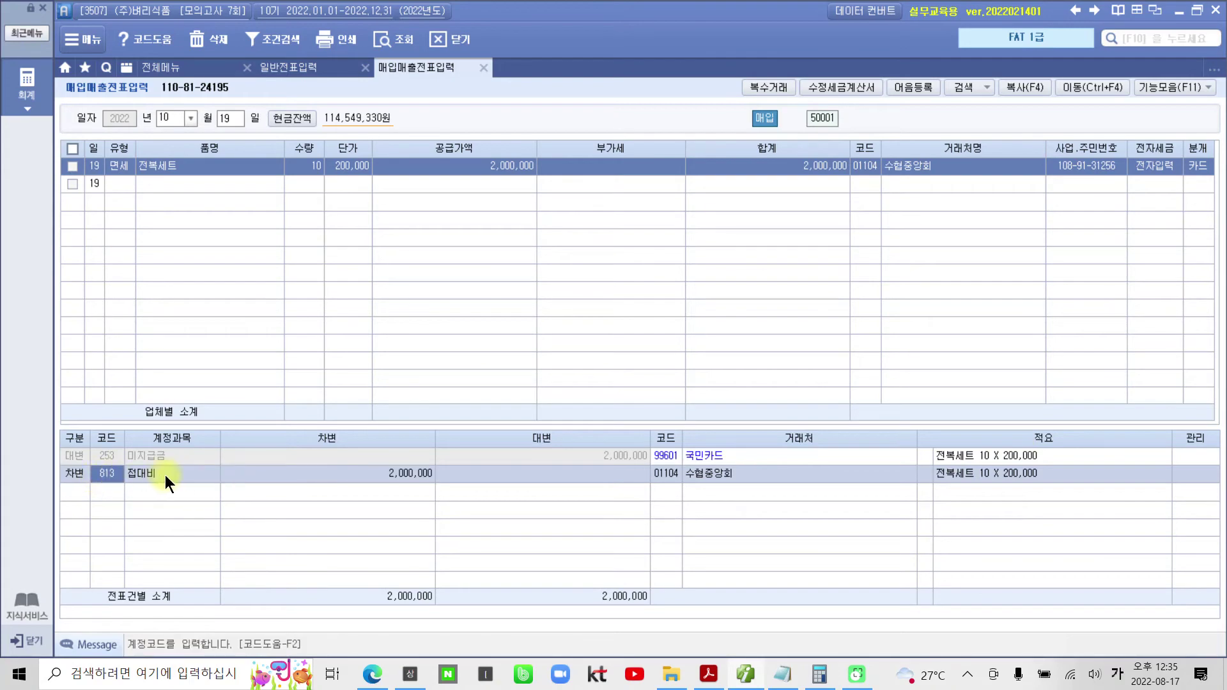
- Scroll to page 105's 10월 임대료 e-tax invoice and highlight 세금계산서 in its title yellow
{"action": "left_click", "coordinate": [376, 474]}
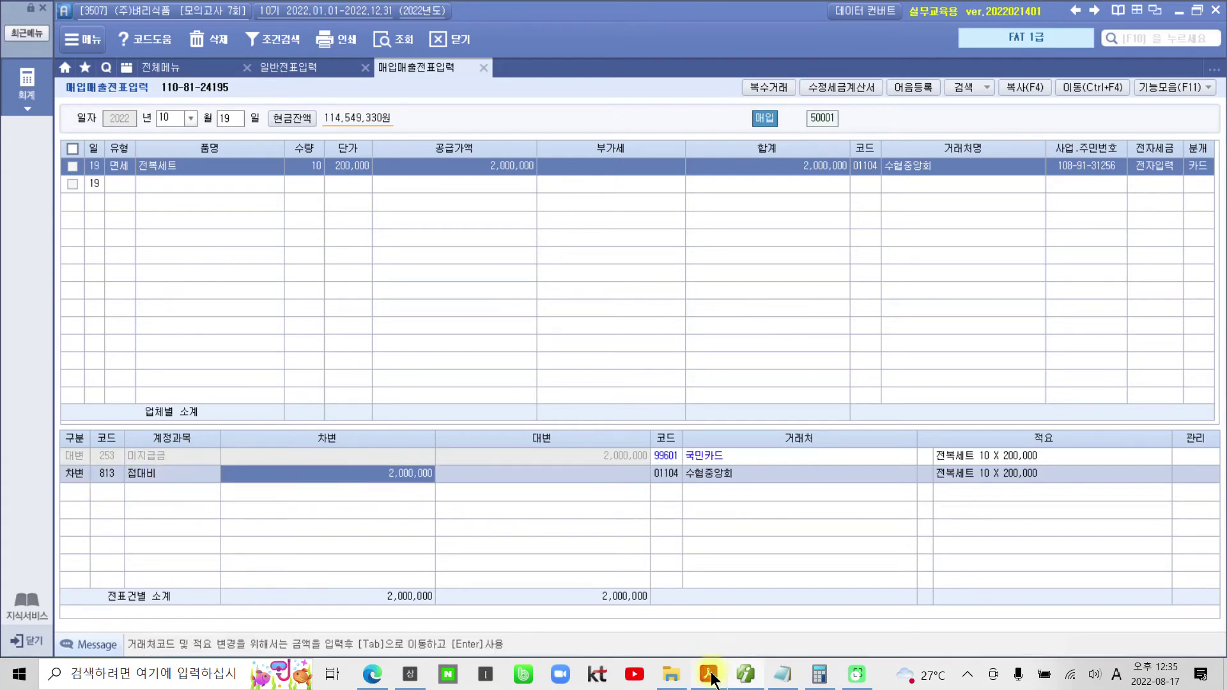
{"action": "left_click", "coordinate": [708, 674]}
{"action": "scroll", "coordinate": [485, 594], "scroll_direction": "down", "scroll_amount": 3}
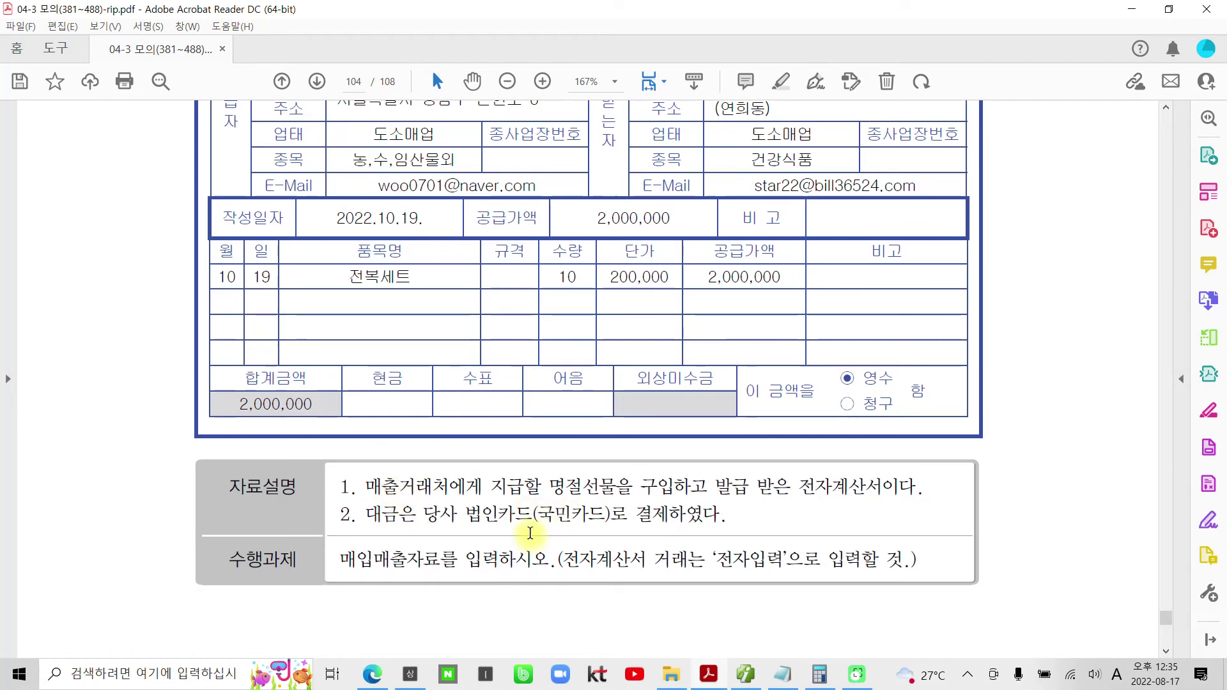
{"action": "scroll", "coordinate": [533, 524], "scroll_direction": "down", "scroll_amount": 5}
{"action": "scroll", "coordinate": [534, 536], "scroll_direction": "down", "scroll_amount": 6}
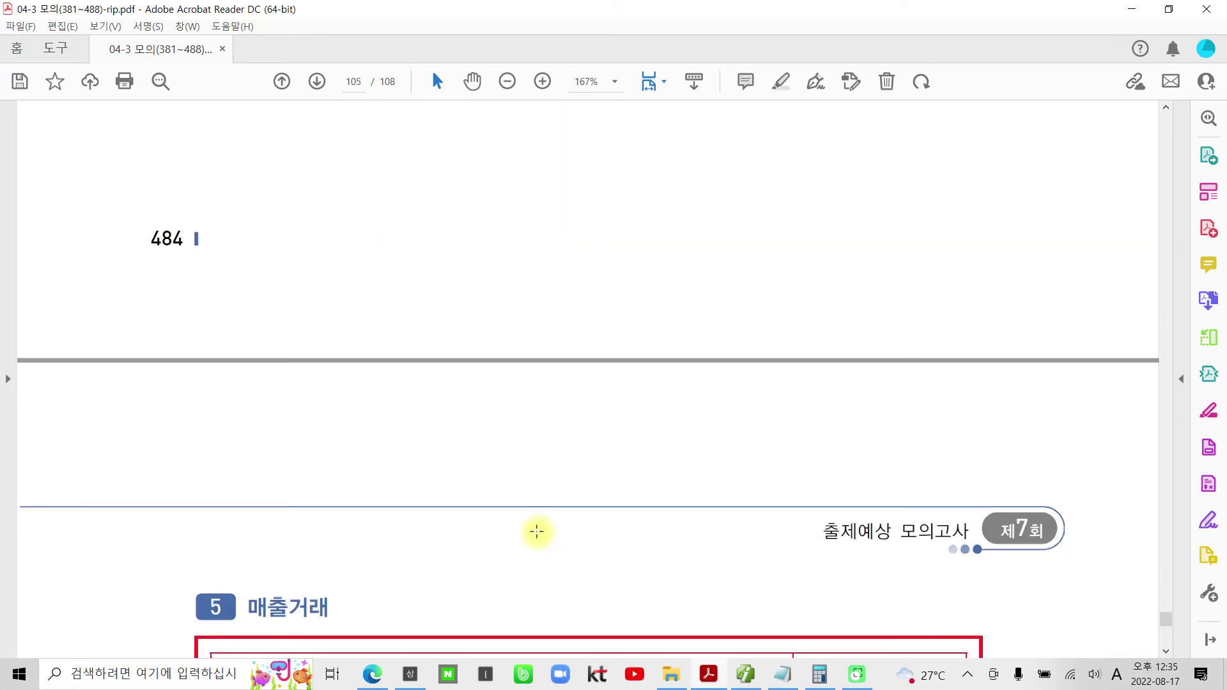
{"action": "scroll", "coordinate": [537, 531], "scroll_direction": "down", "scroll_amount": 6}
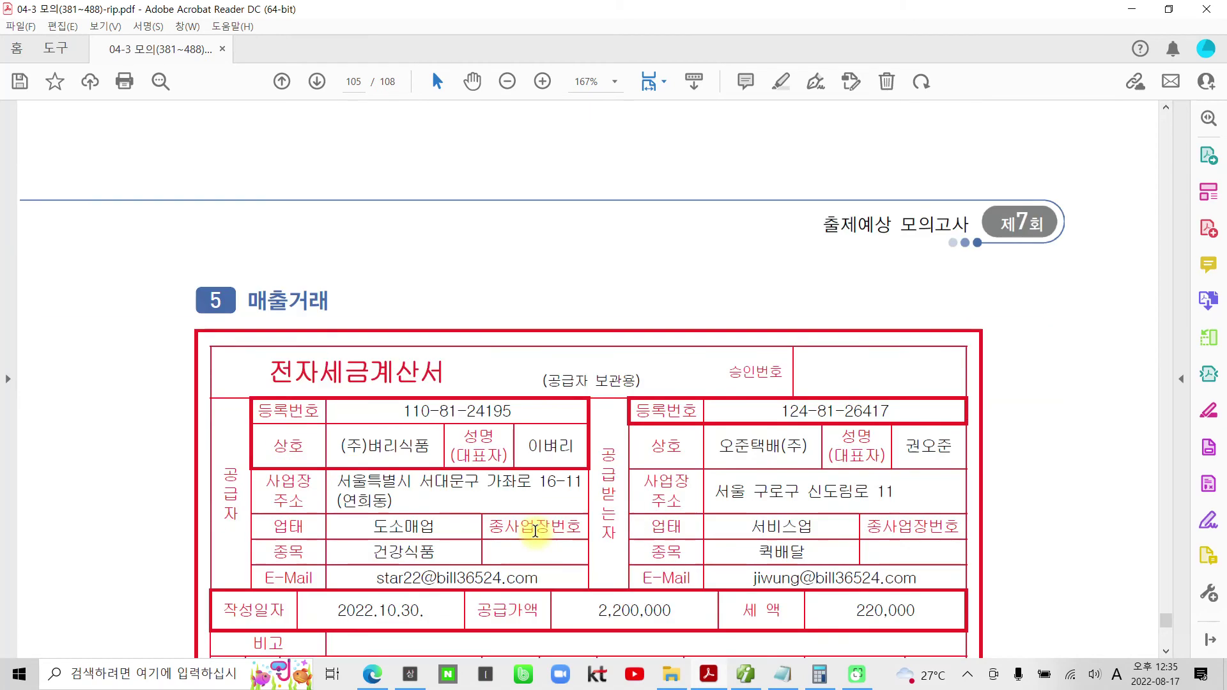
{"action": "scroll", "coordinate": [534, 527], "scroll_direction": "down", "scroll_amount": 2}
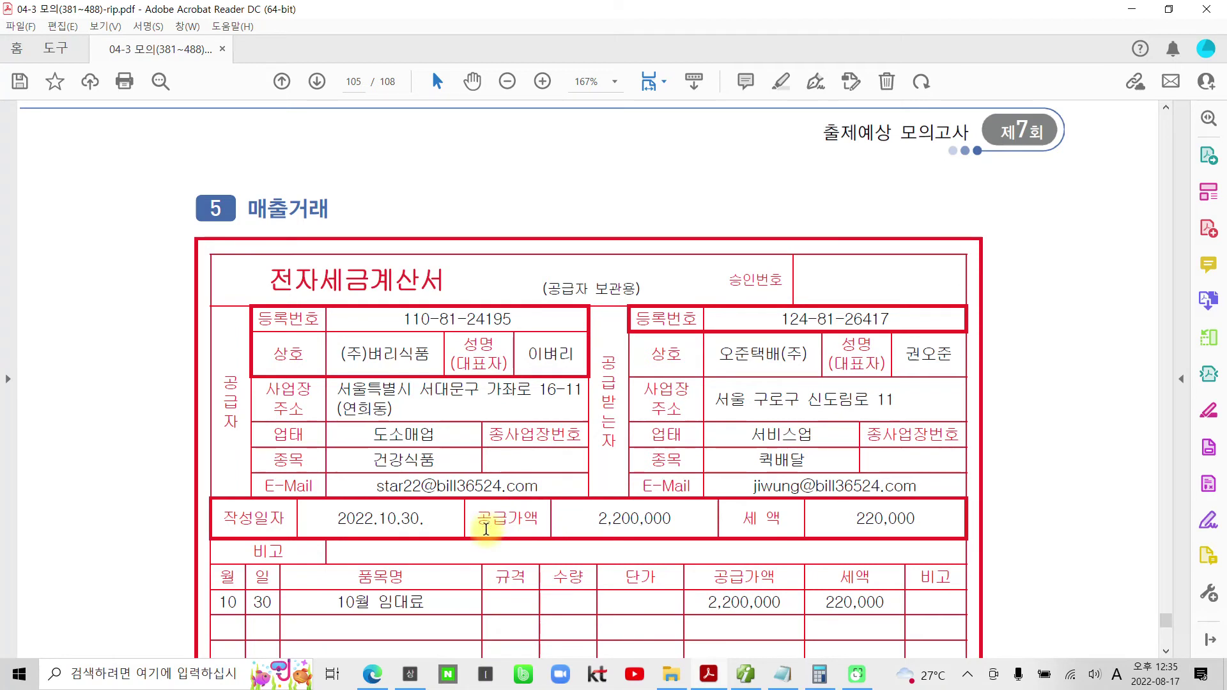
{"action": "left_click_drag", "start_coordinate": [321, 278], "coordinate": [451, 278]}
{"action": "right_click", "coordinate": [481, 281]}
{"action": "left_click", "coordinate": [478, 409]}
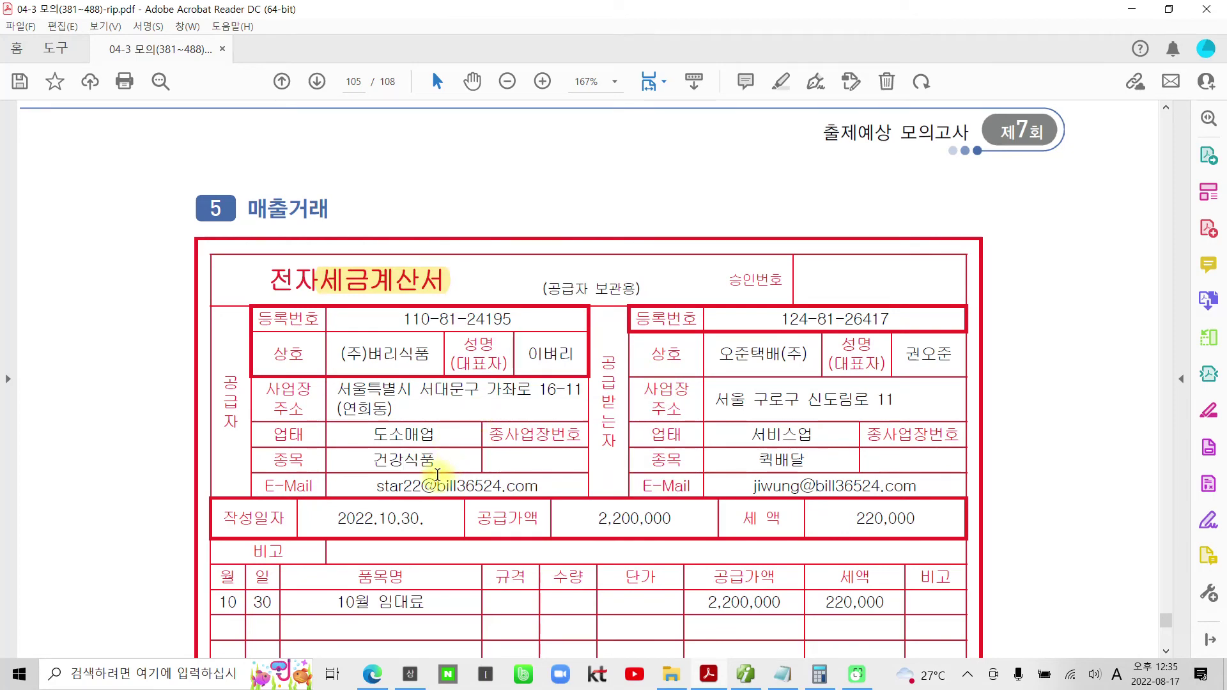
{"action": "scroll", "coordinate": [437, 474], "scroll_direction": "down", "scroll_amount": 5}
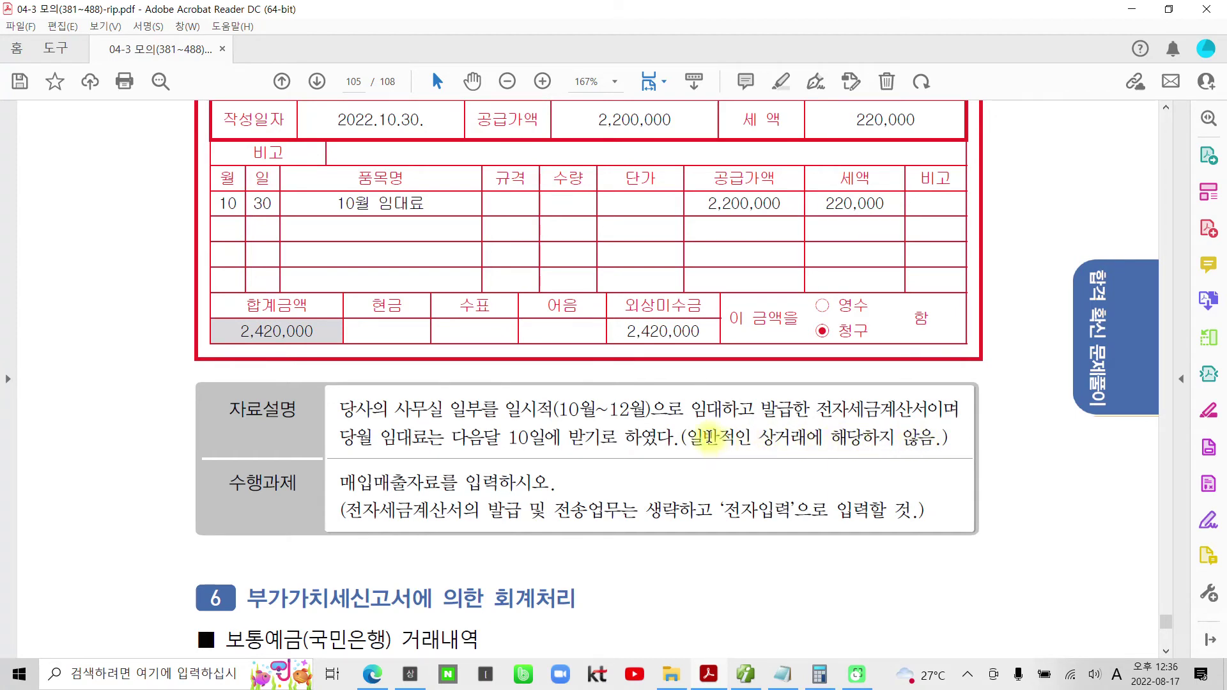
- Highlight the 'not an ordinary business transaction' note in yellow
{"action": "left_click_drag", "start_coordinate": [703, 437], "coordinate": [934, 439]}
{"action": "right_click", "coordinate": [934, 439]}
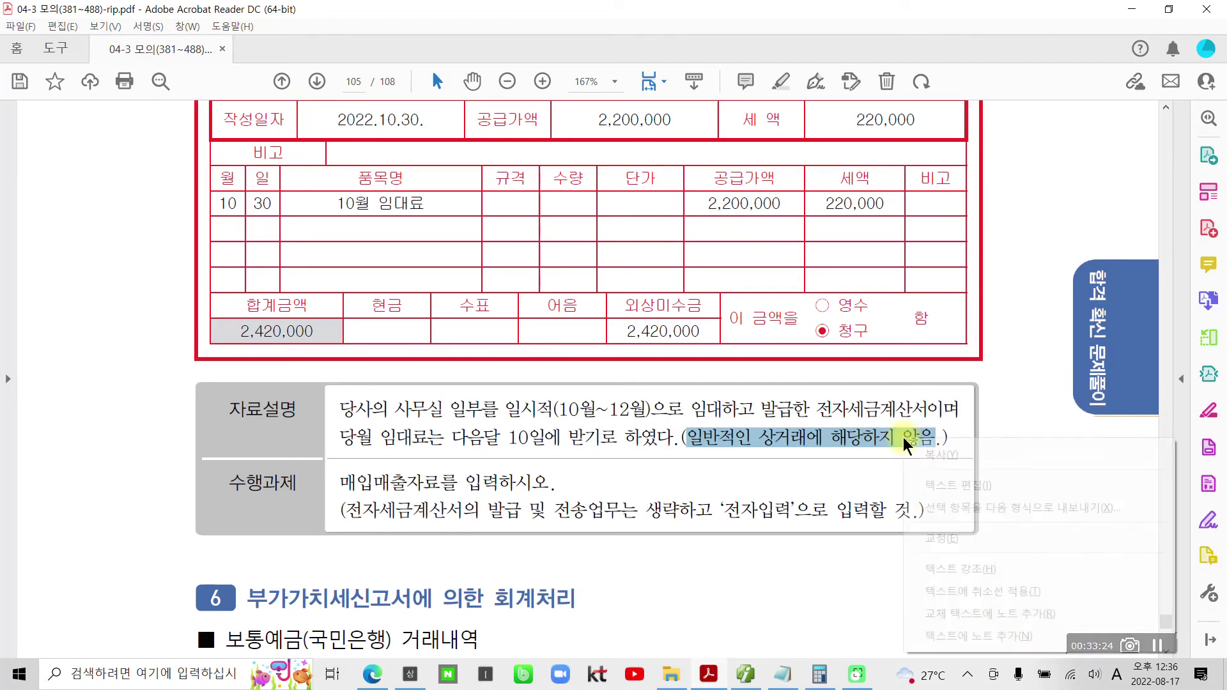
{"action": "left_click", "coordinate": [983, 569]}
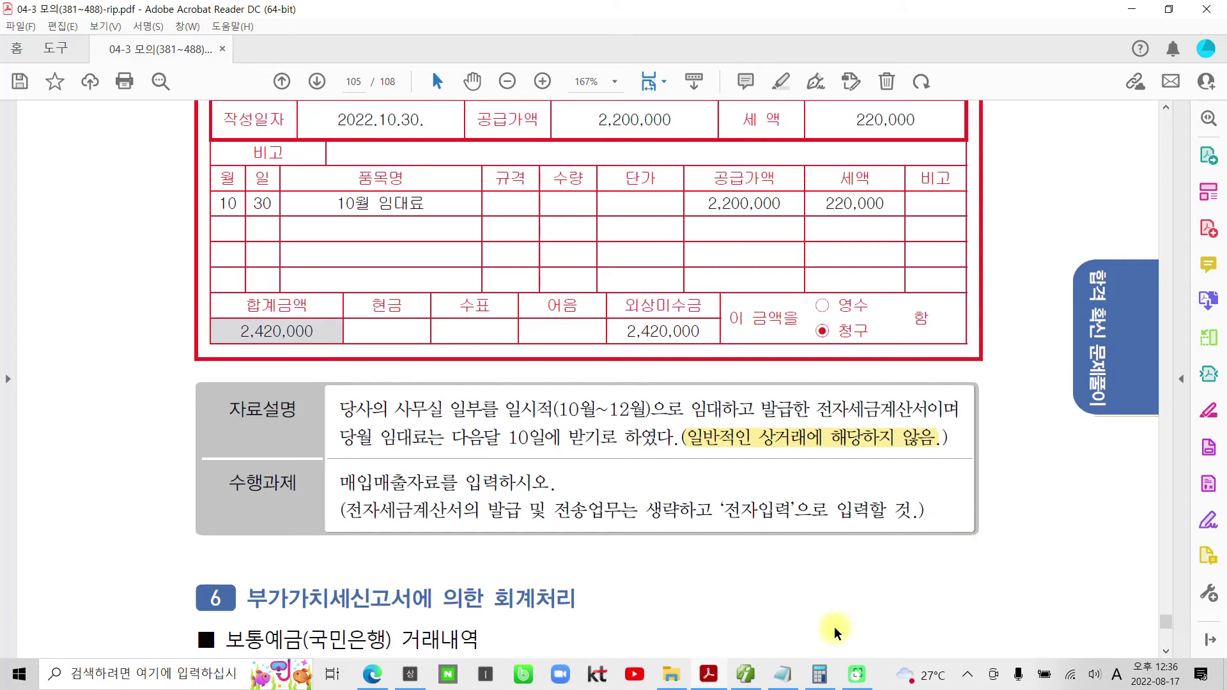
{"action": "left_click_drag", "start_coordinate": [342, 482], "coordinate": [480, 487]}
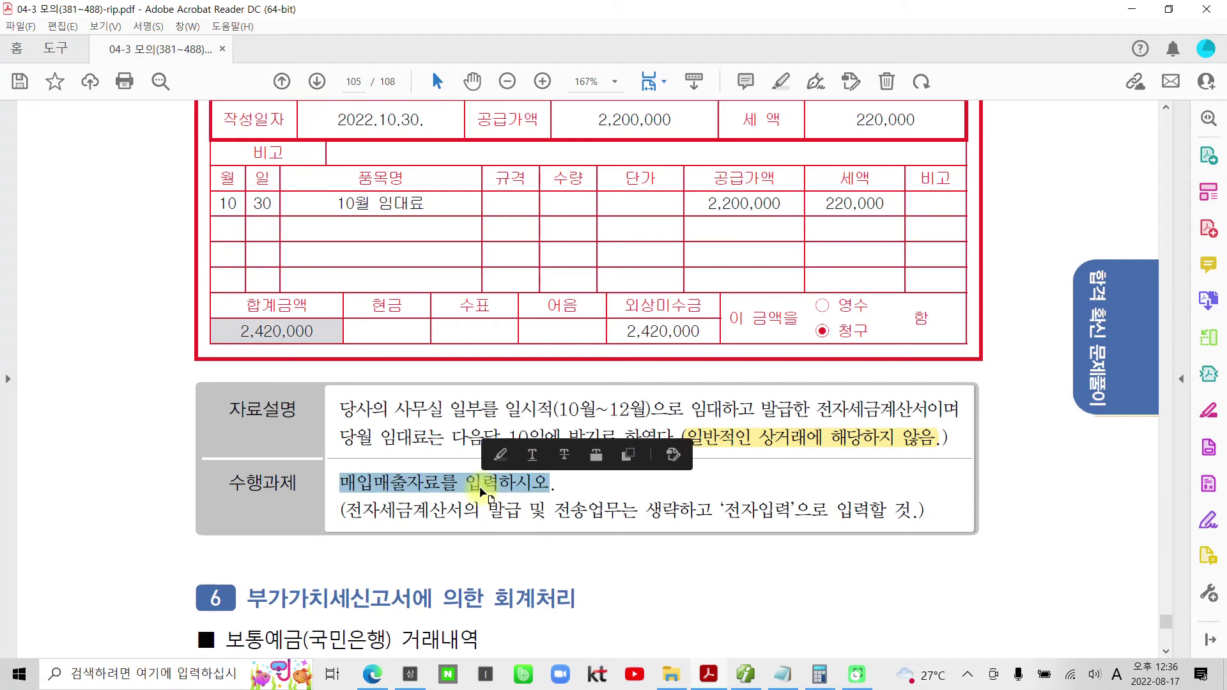
{"action": "left_click", "coordinate": [428, 521]}
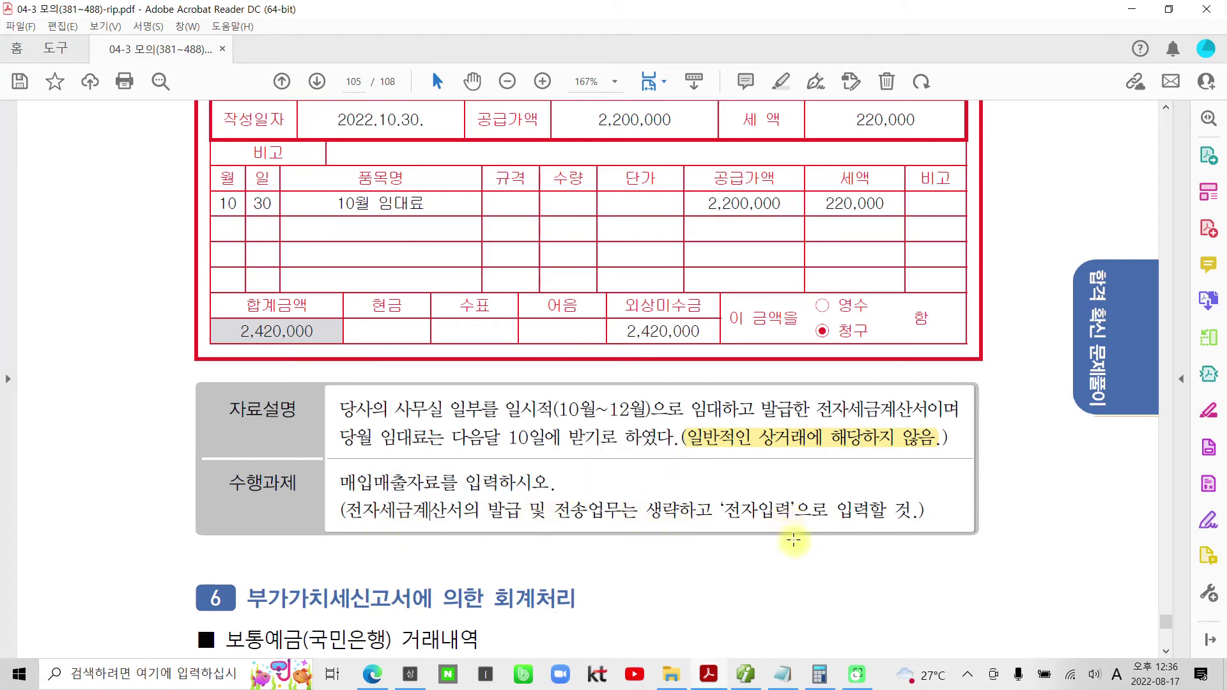
- Highlight the 10.30. portion of the invoice's 작성일자 in yellow
{"action": "scroll", "coordinate": [794, 545], "scroll_direction": "up", "scroll_amount": 1}
{"action": "scroll", "coordinate": [793, 547], "scroll_direction": "up", "scroll_amount": 1}
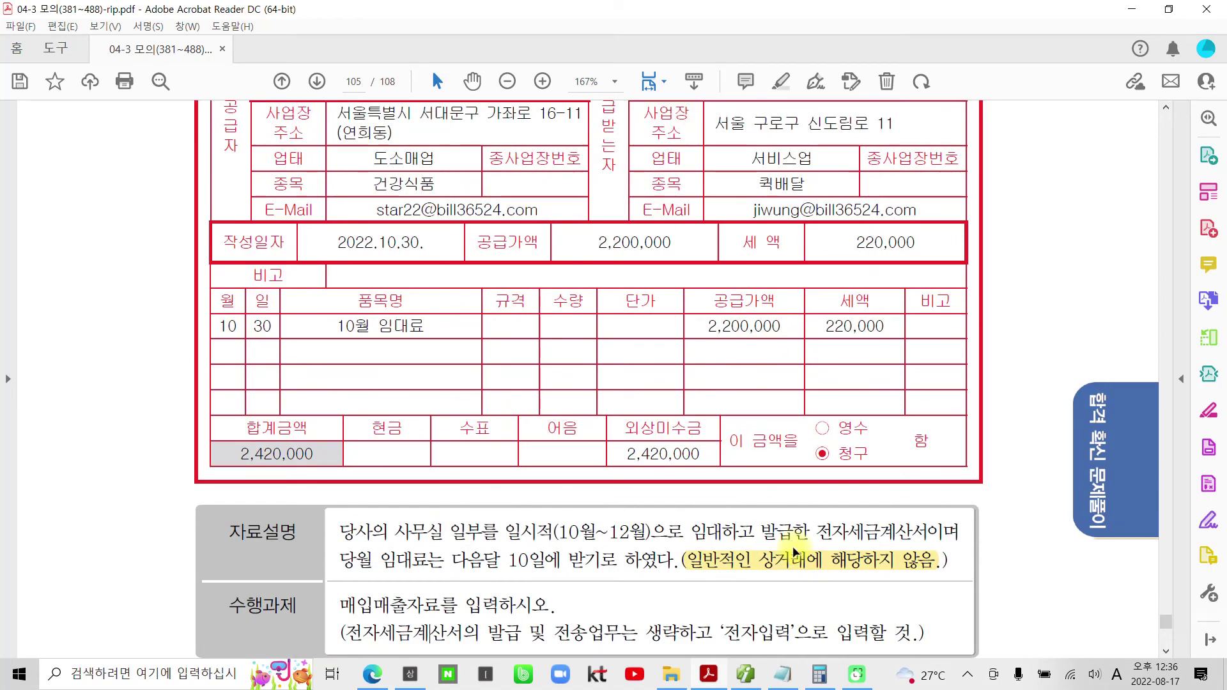
{"action": "scroll", "coordinate": [801, 538], "scroll_direction": "up", "scroll_amount": 1}
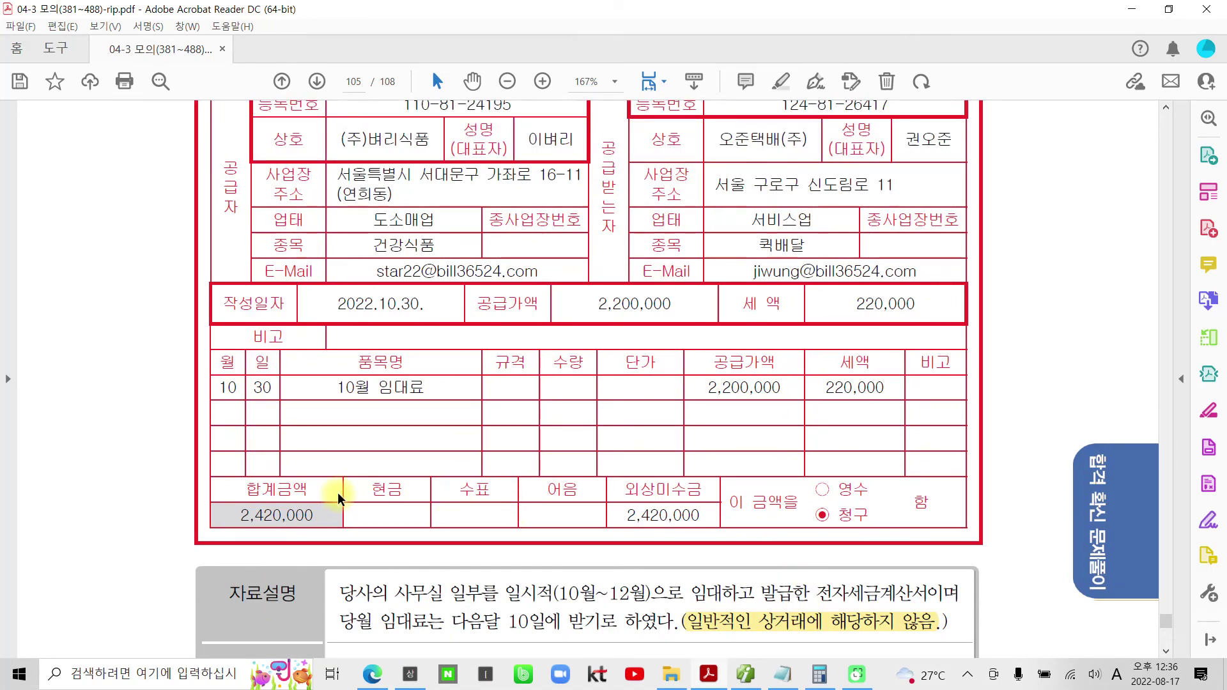
{"action": "scroll", "coordinate": [337, 499], "scroll_direction": "up", "scroll_amount": 1}
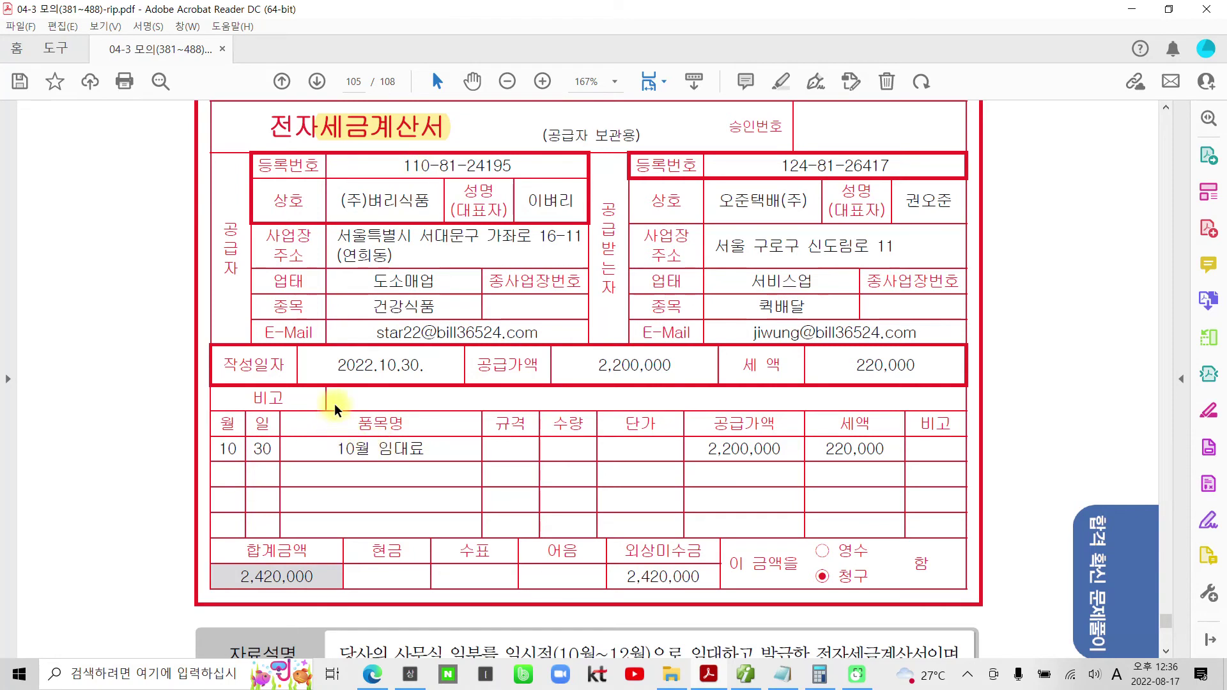
{"action": "left_click_drag", "start_coordinate": [375, 361], "coordinate": [421, 363]}
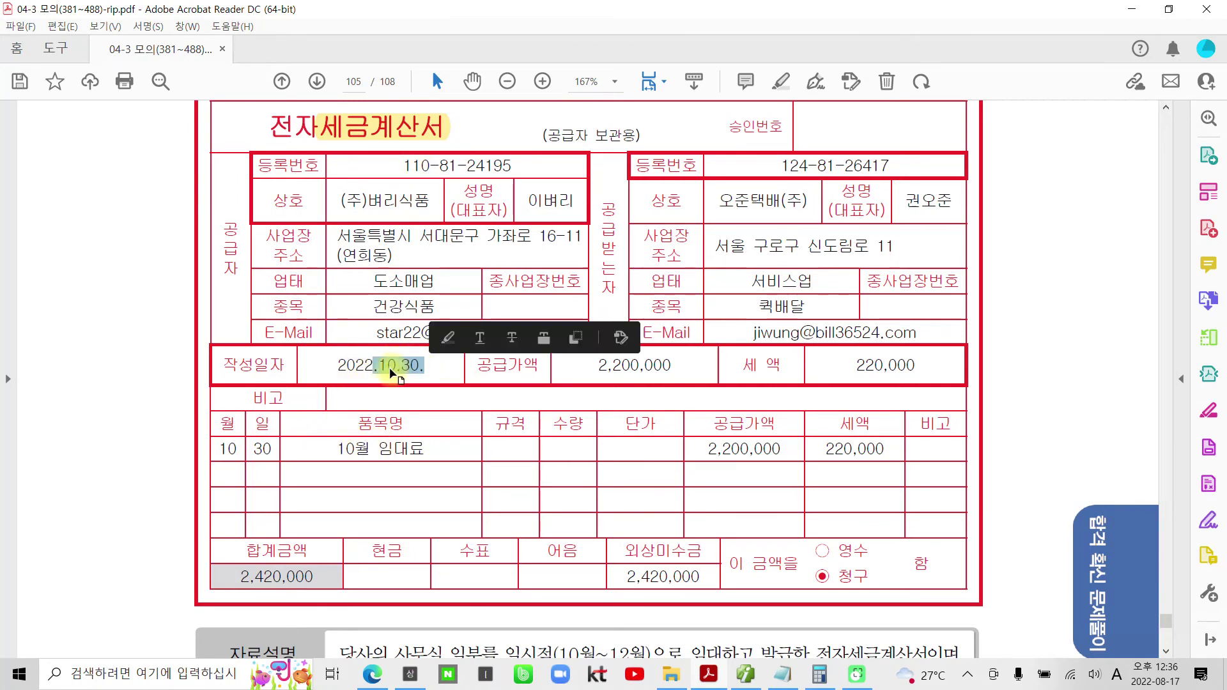
{"action": "right_click", "coordinate": [393, 367]}
{"action": "left_click", "coordinate": [459, 495]}
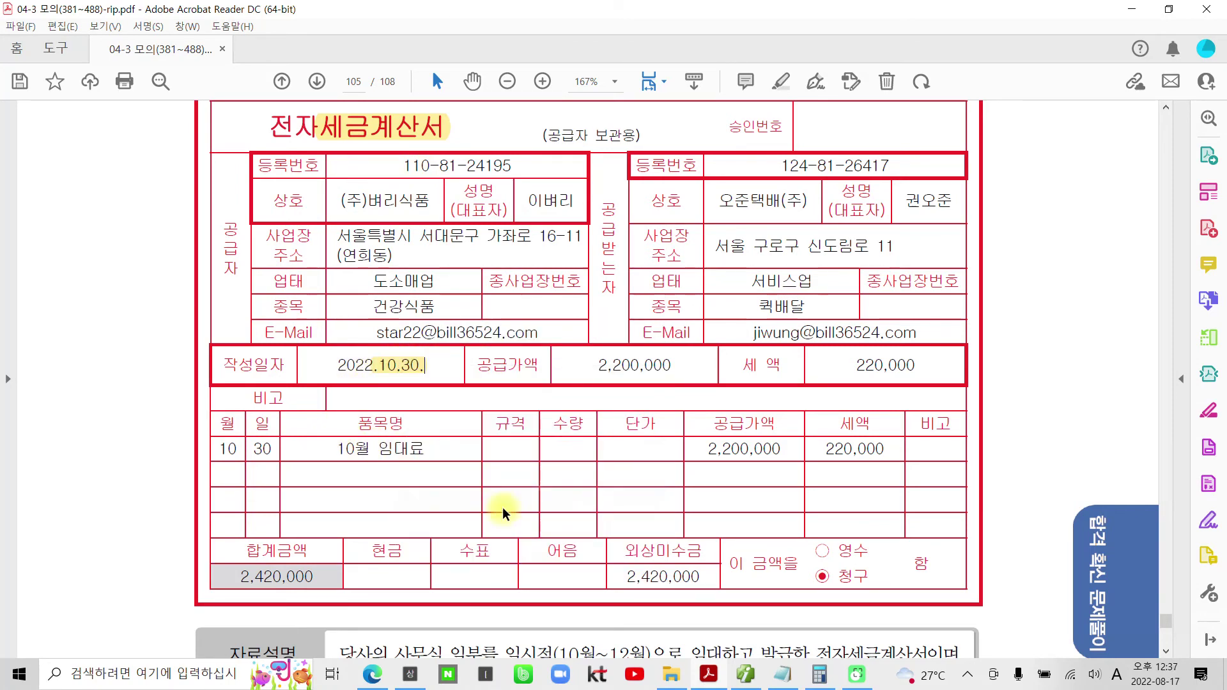
- Start a 10/30 type 11 과세 sale for 10월 임대료 with 2,200,000 supply amount
{"action": "left_click", "coordinate": [742, 674]}
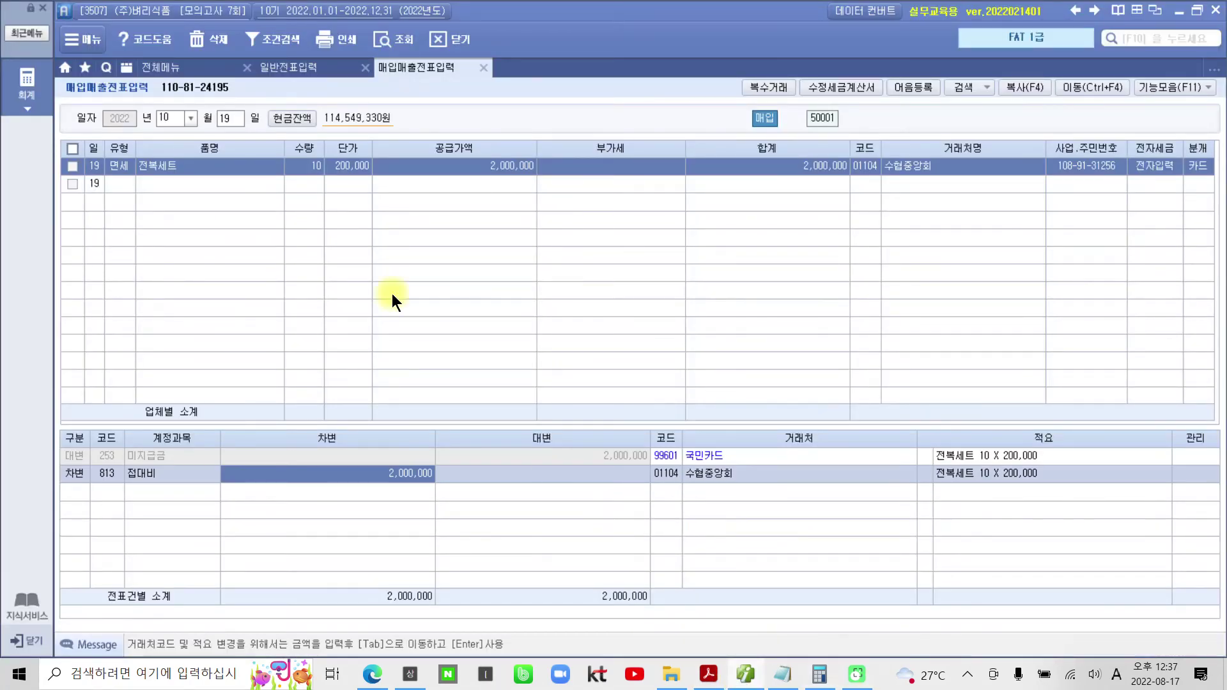
{"action": "left_click", "coordinate": [223, 118]}
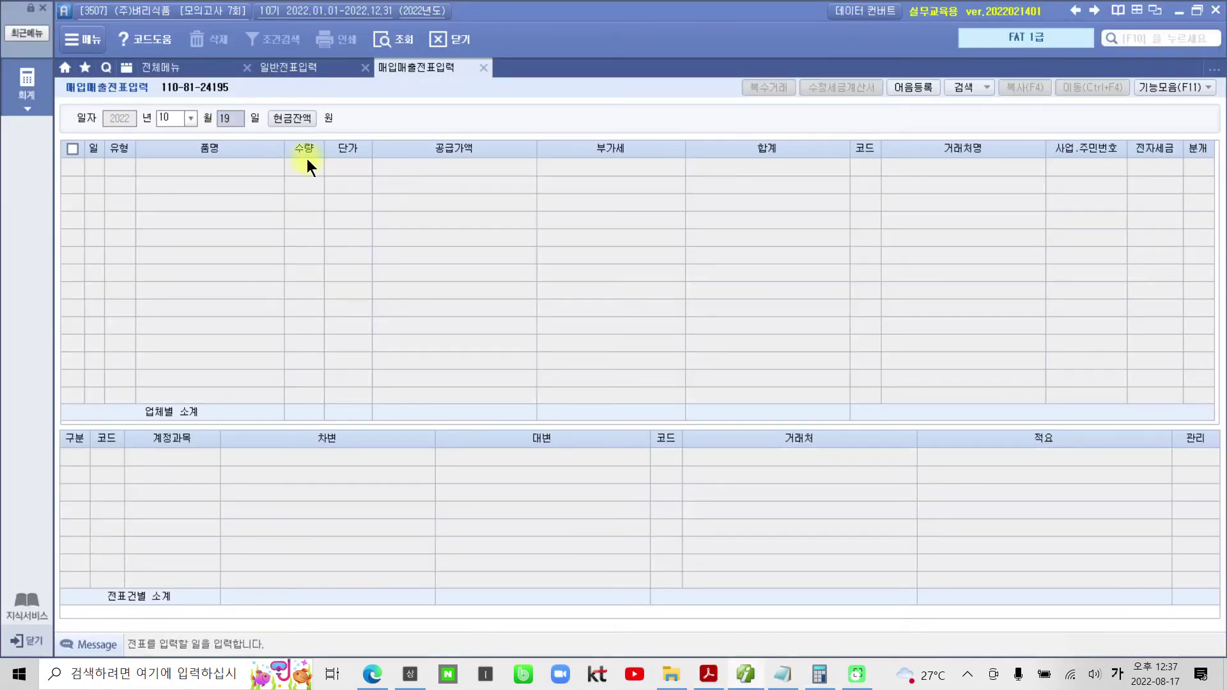
{"action": "type", "text": "30"}
{"action": "key", "text": "Return"}
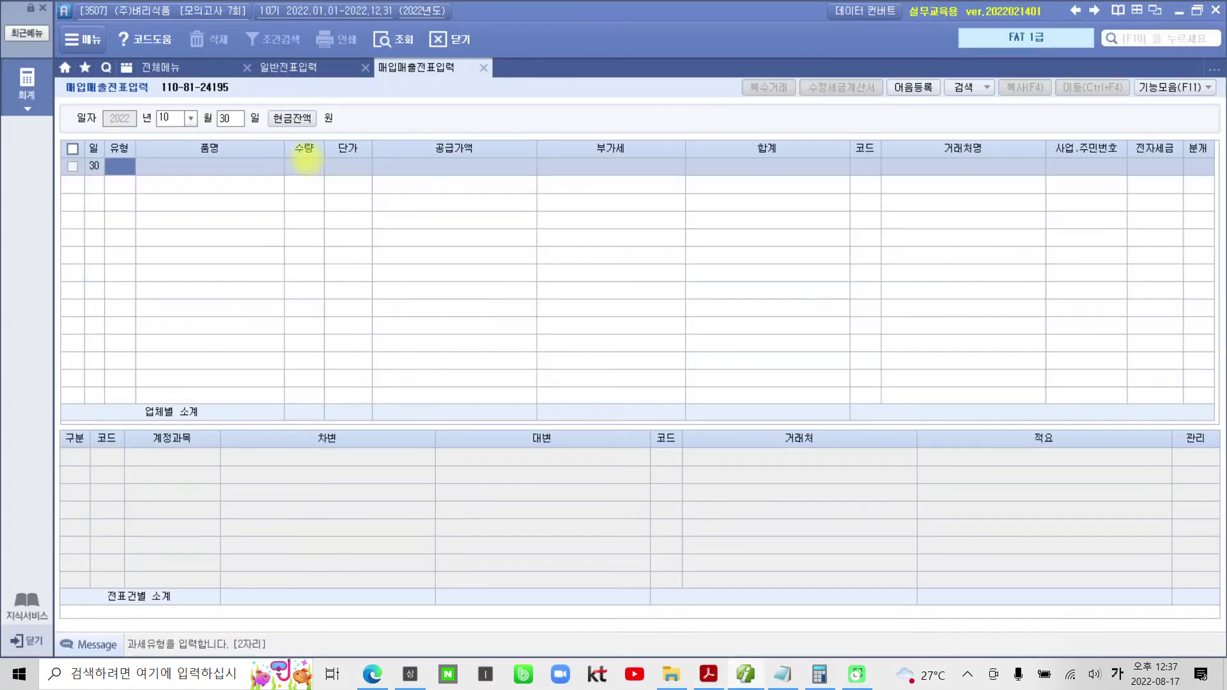
{"action": "key", "text": "Hangul"}
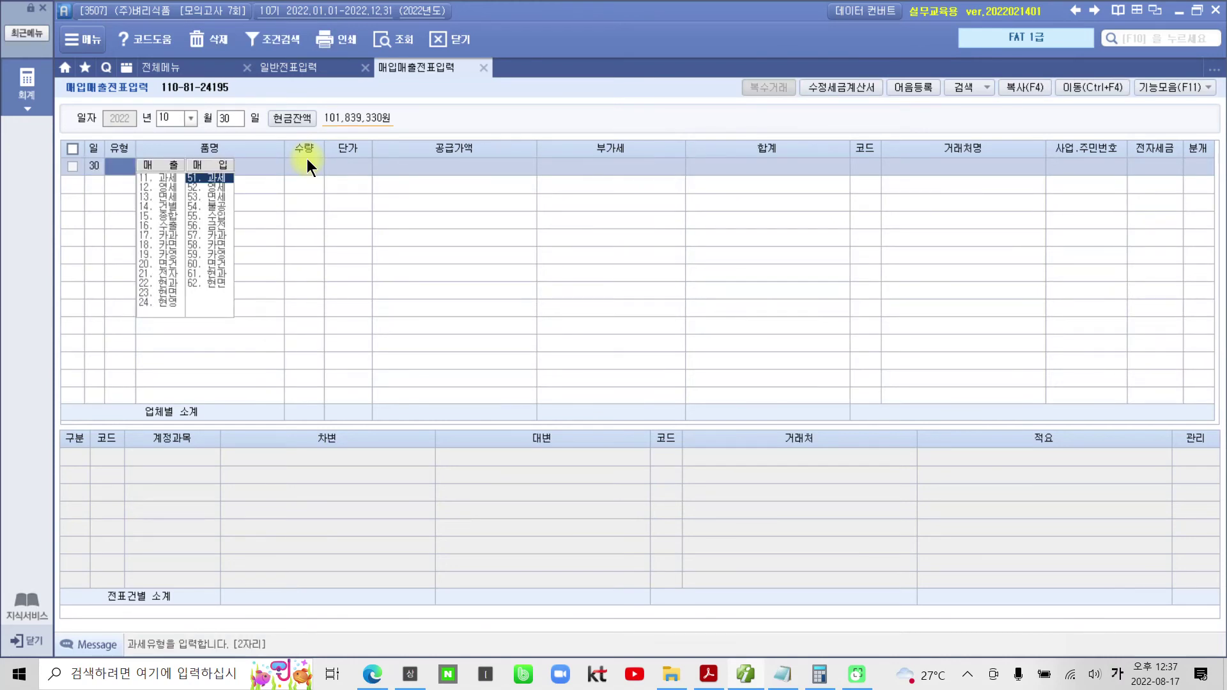
{"action": "type", "text": "11"}
{"action": "key", "text": "Return"}
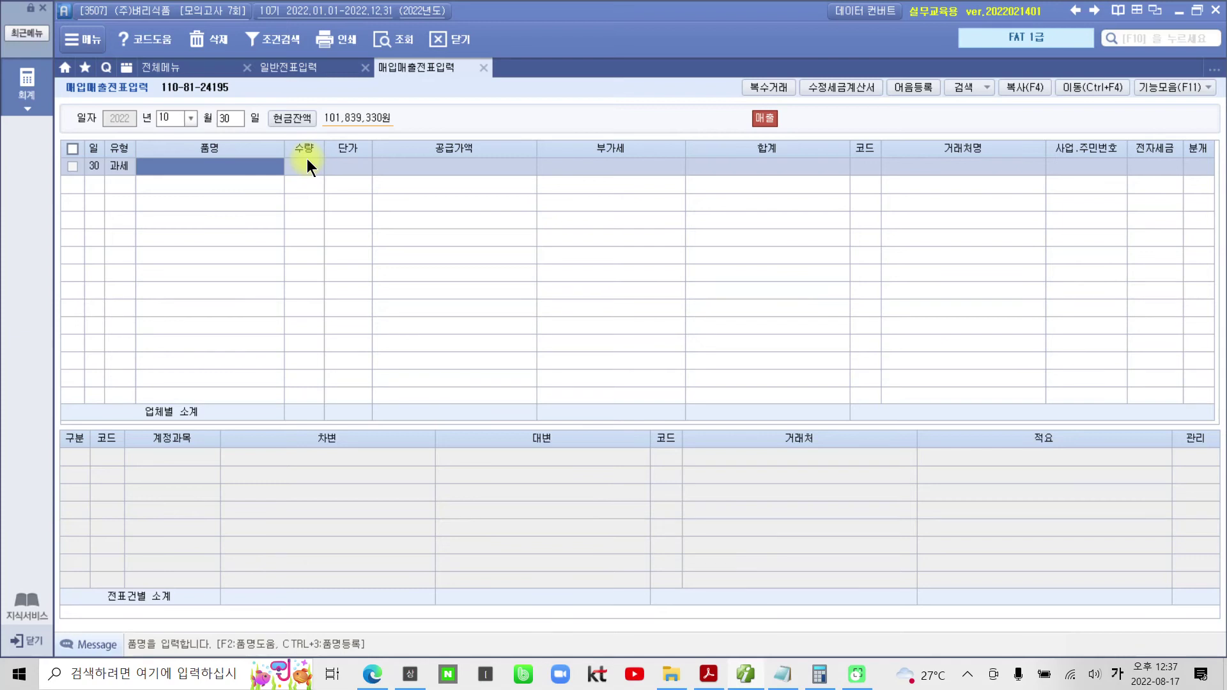
{"action": "type", "text": "10켤 임대"}
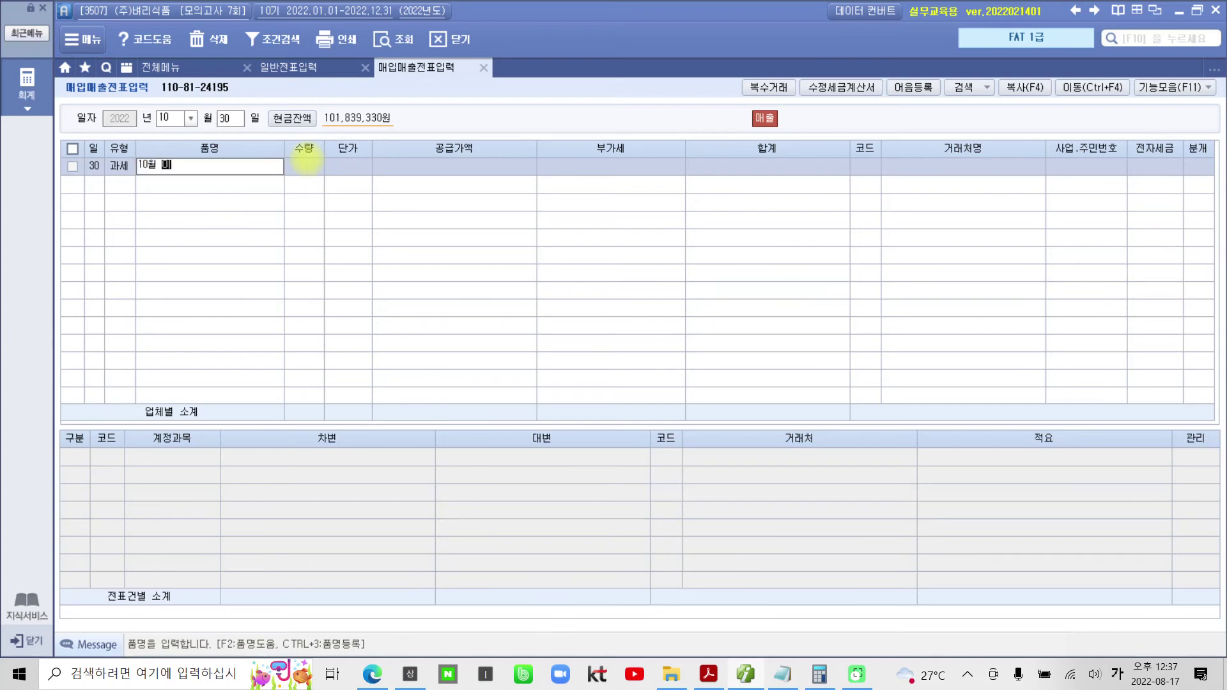
{"action": "type", "text": "료"}
{"action": "key", "text": "Return"}
{"action": "key", "text": "Return"}
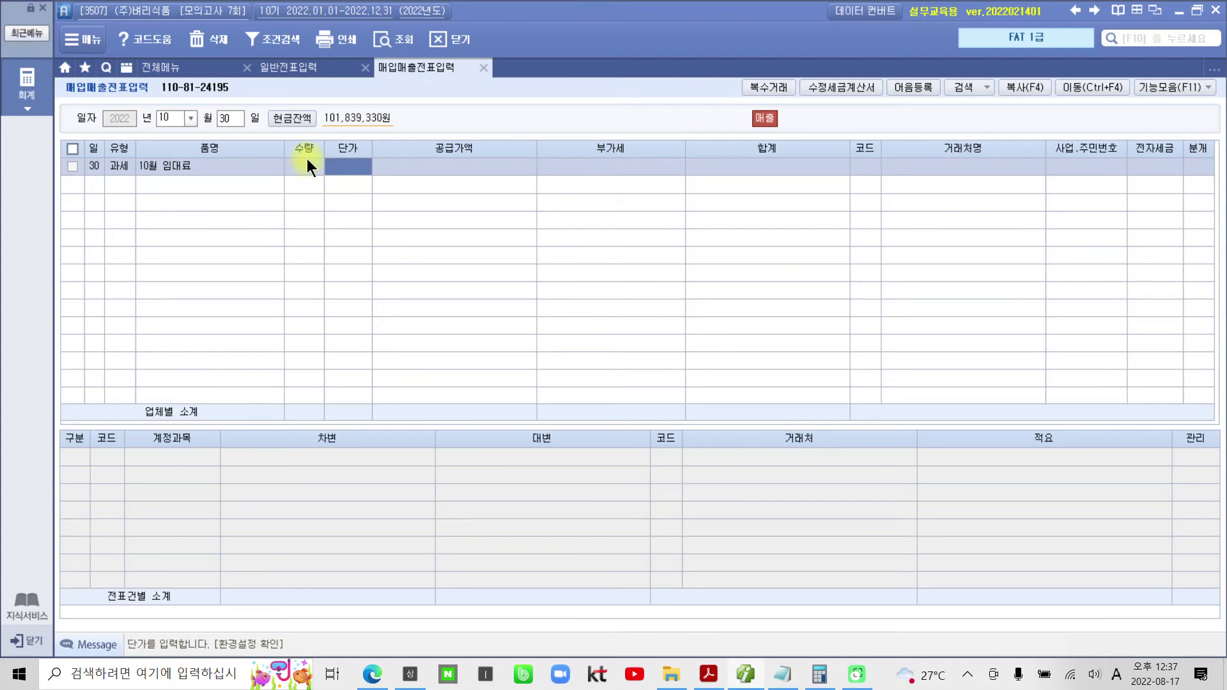
{"action": "key", "text": "Return"}
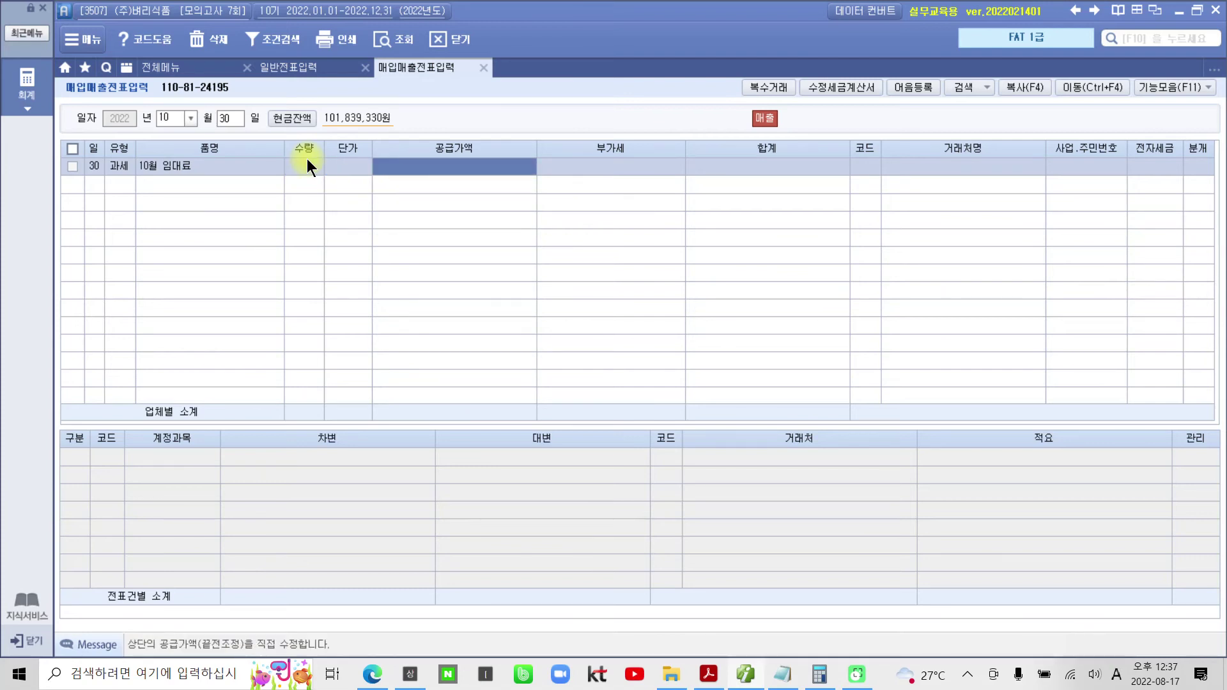
{"action": "type", "text": "2,200"}
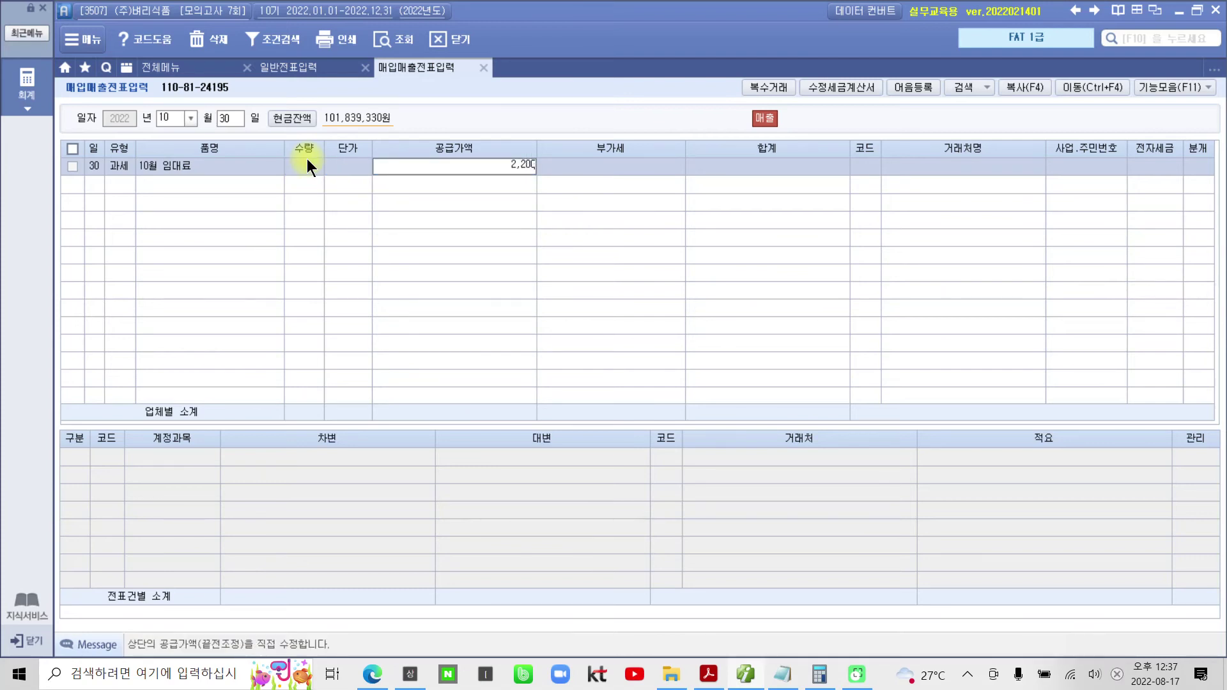
{"action": "type", "text": ",000"}
{"action": "key", "text": "Return"}
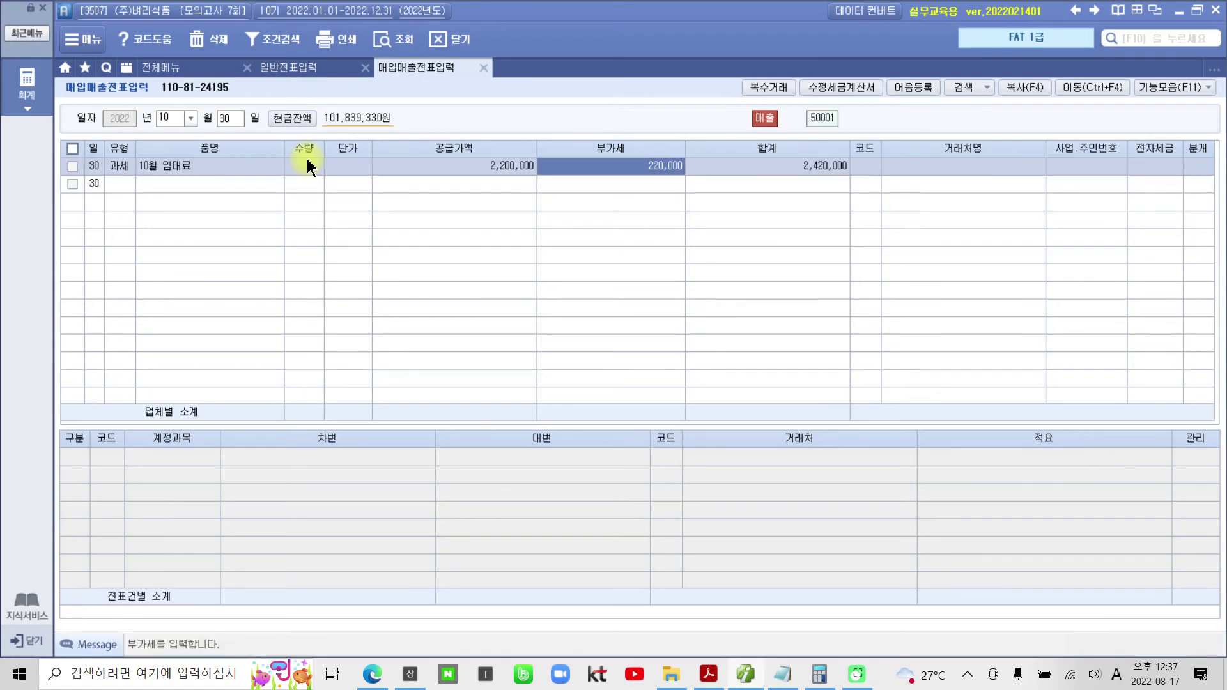
- Set customer 오준택배(주), electronic invoice 1, and mixed journal 3
{"action": "key", "text": "Return"}
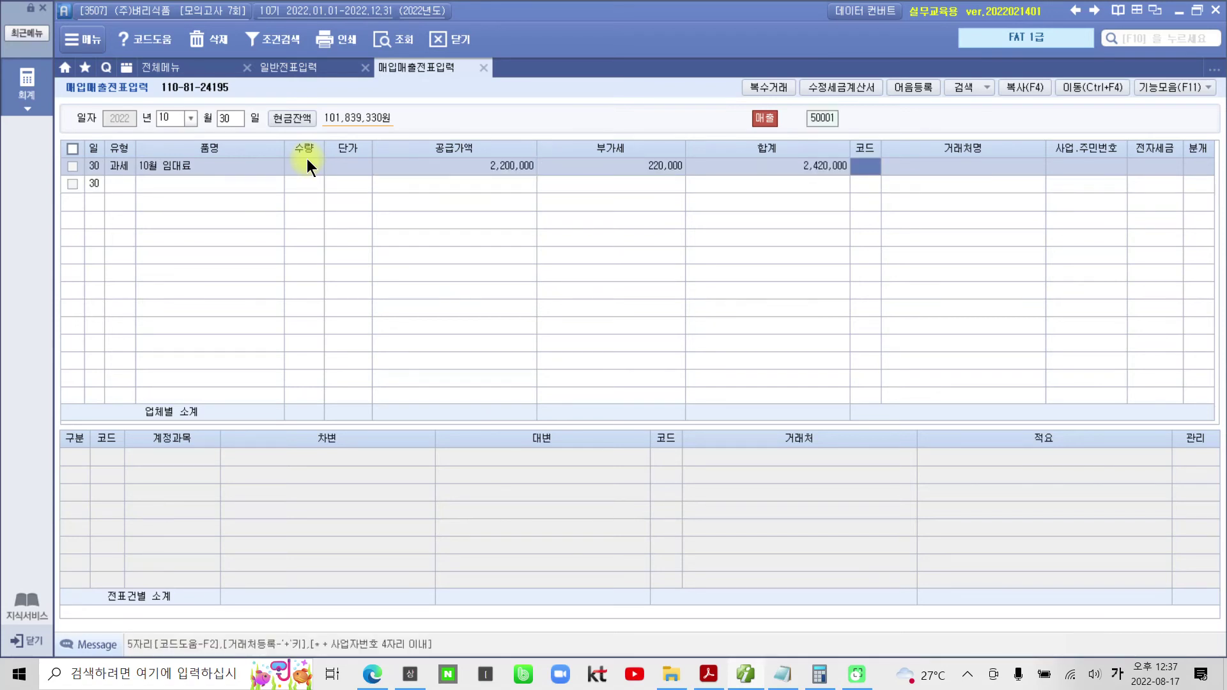
{"action": "type", "text": "오준"}
{"action": "key", "text": "Return"}
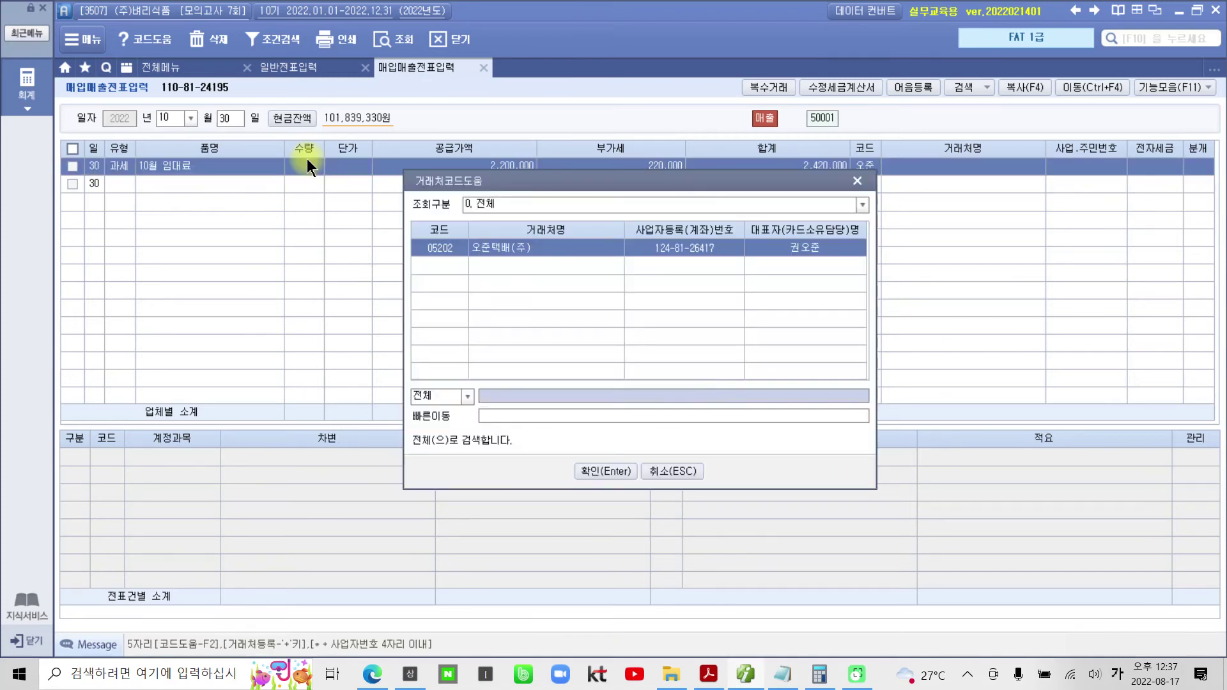
{"action": "key", "text": "Return"}
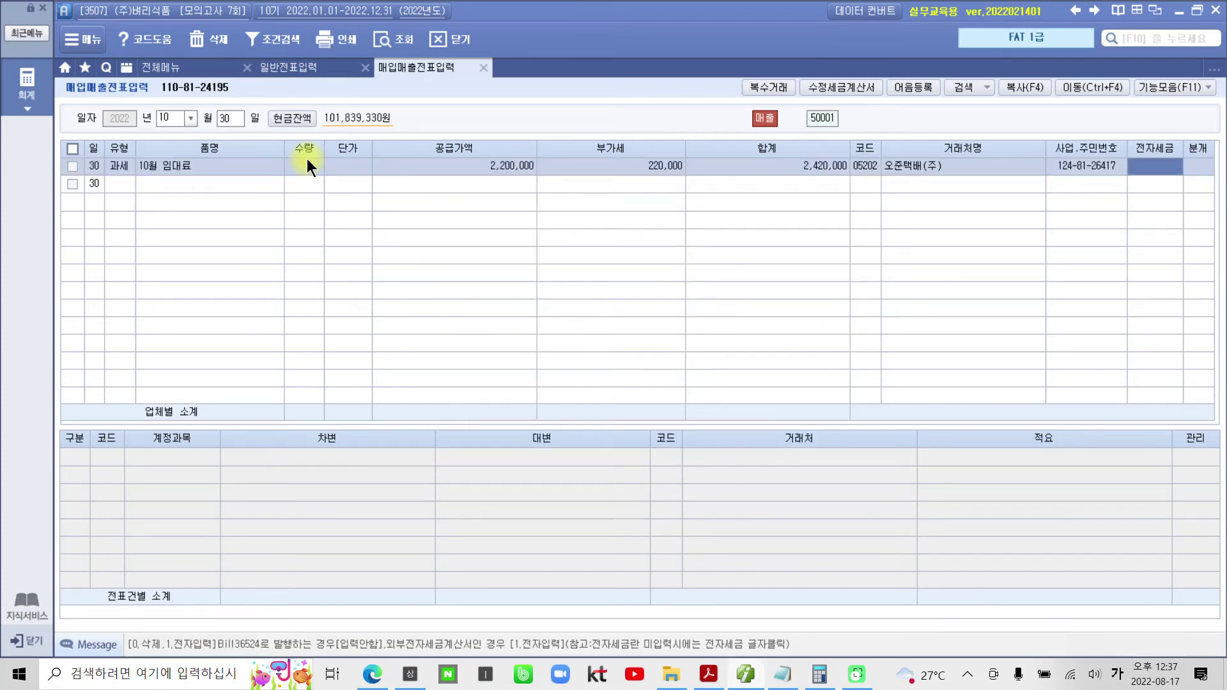
{"action": "type", "text": "1"}
{"action": "key", "text": "Return"}
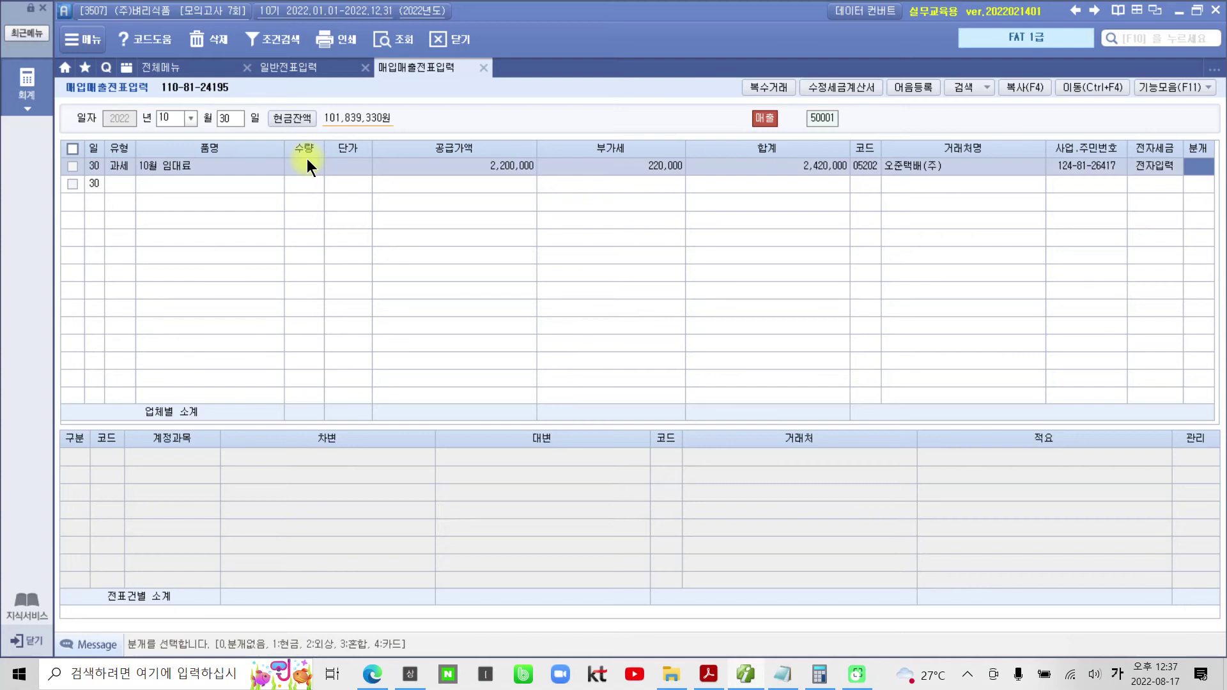
{"action": "type", "text": "3"}
{"action": "key", "text": "Return"}
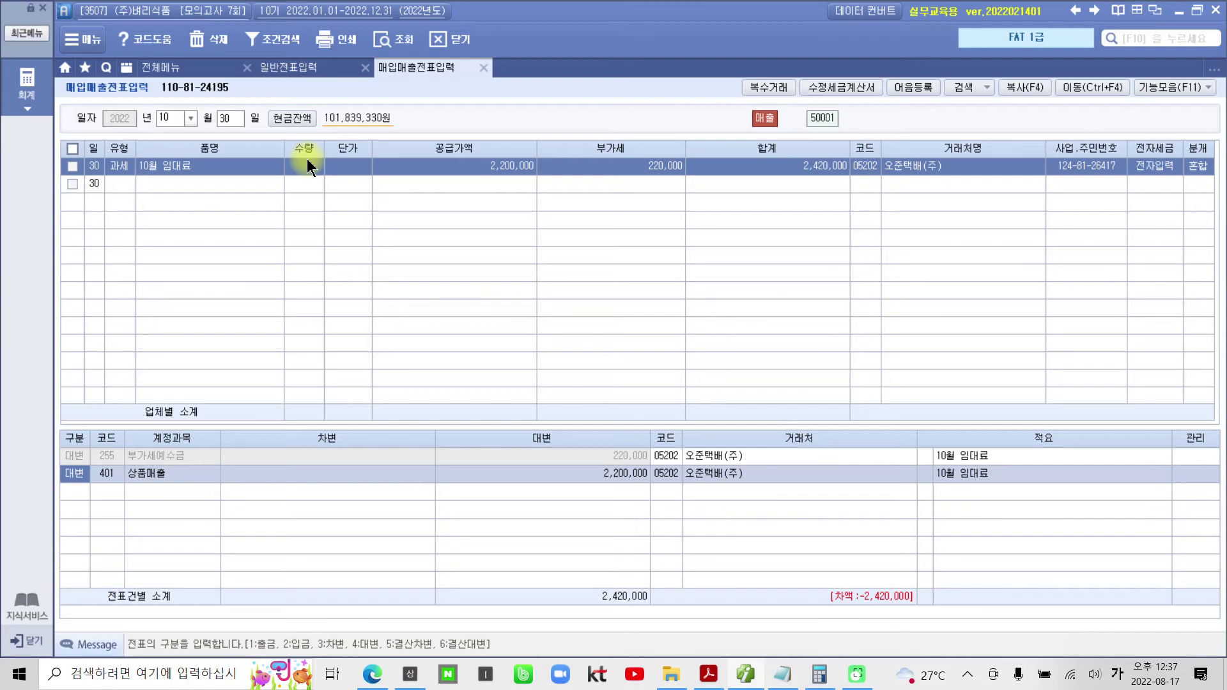
- Change the credit line's account to 904 임대료
{"action": "key", "text": "Return"}
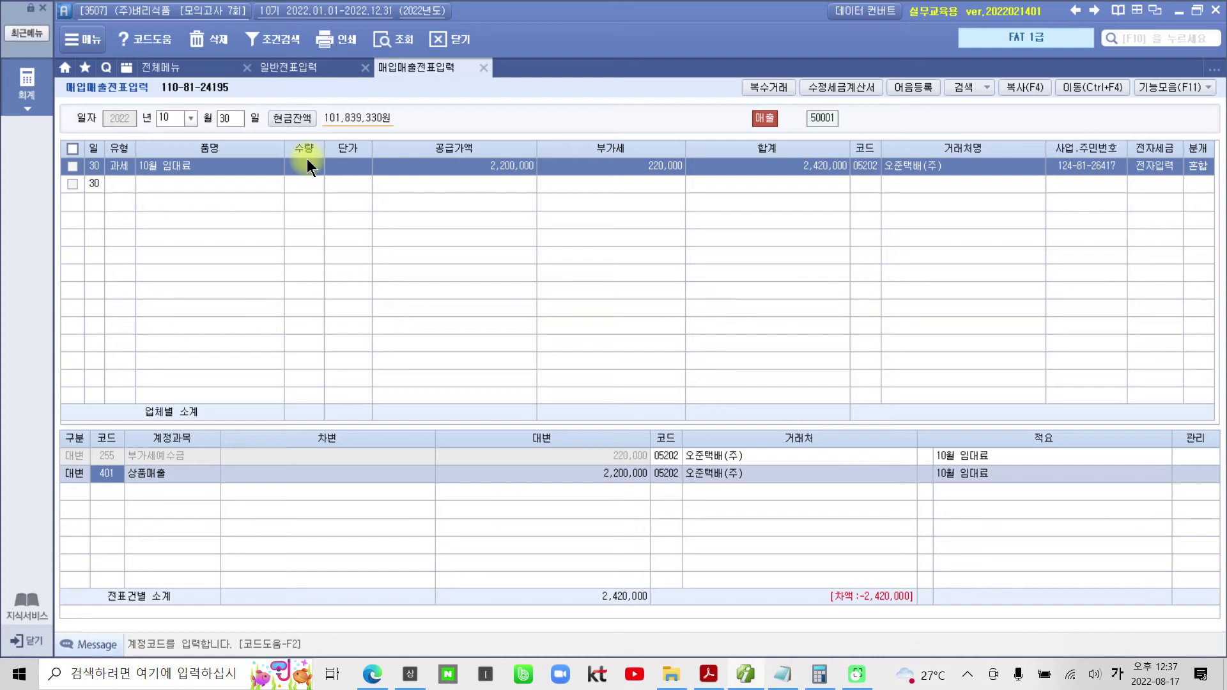
{"action": "type", "text": "임대"}
{"action": "key", "text": "Return"}
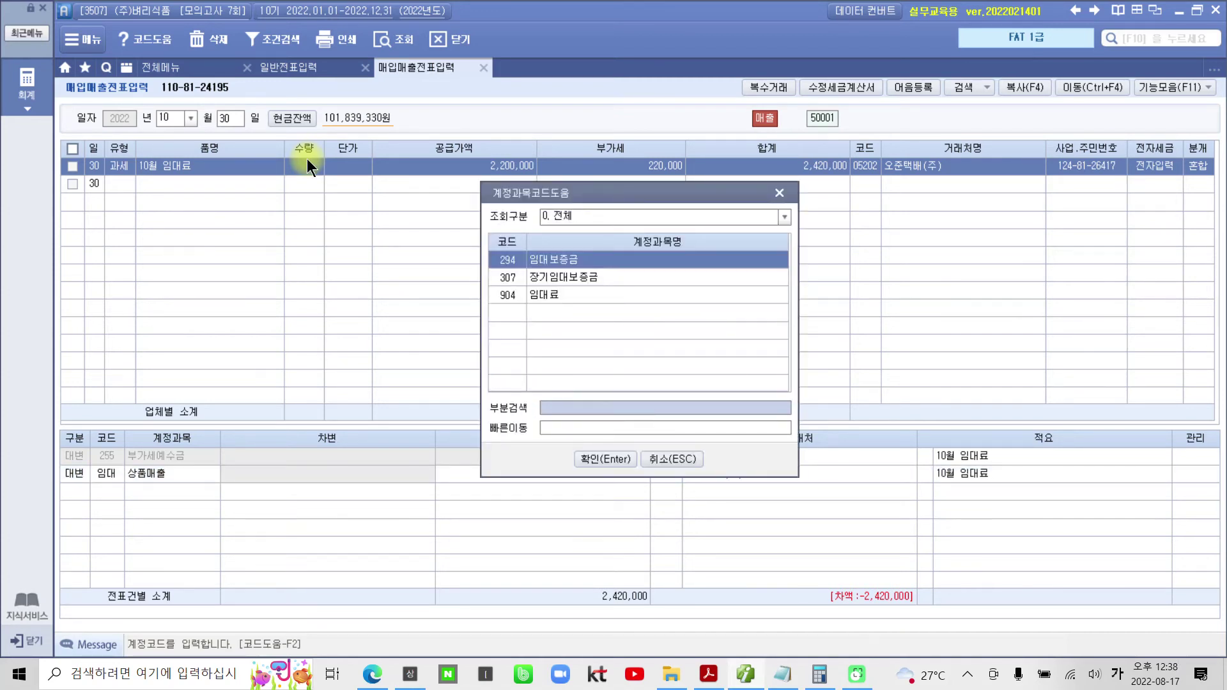
{"action": "key", "text": "Down"}
{"action": "key", "text": "Down"}
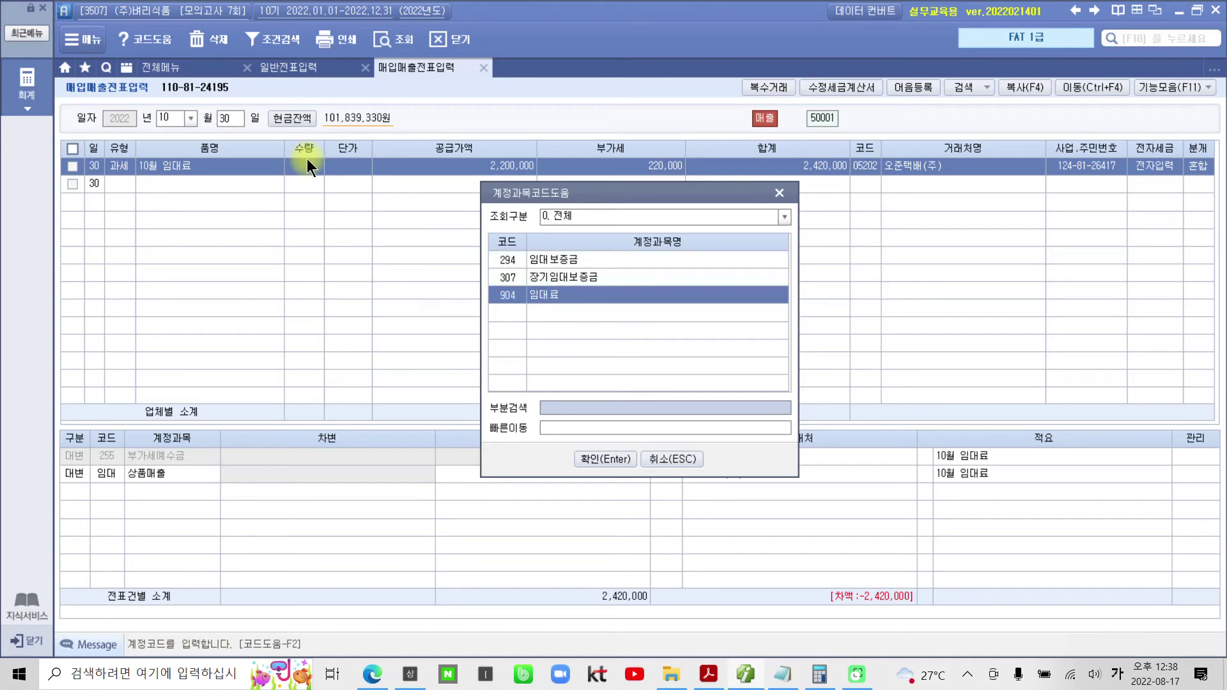
{"action": "key", "text": "Return"}
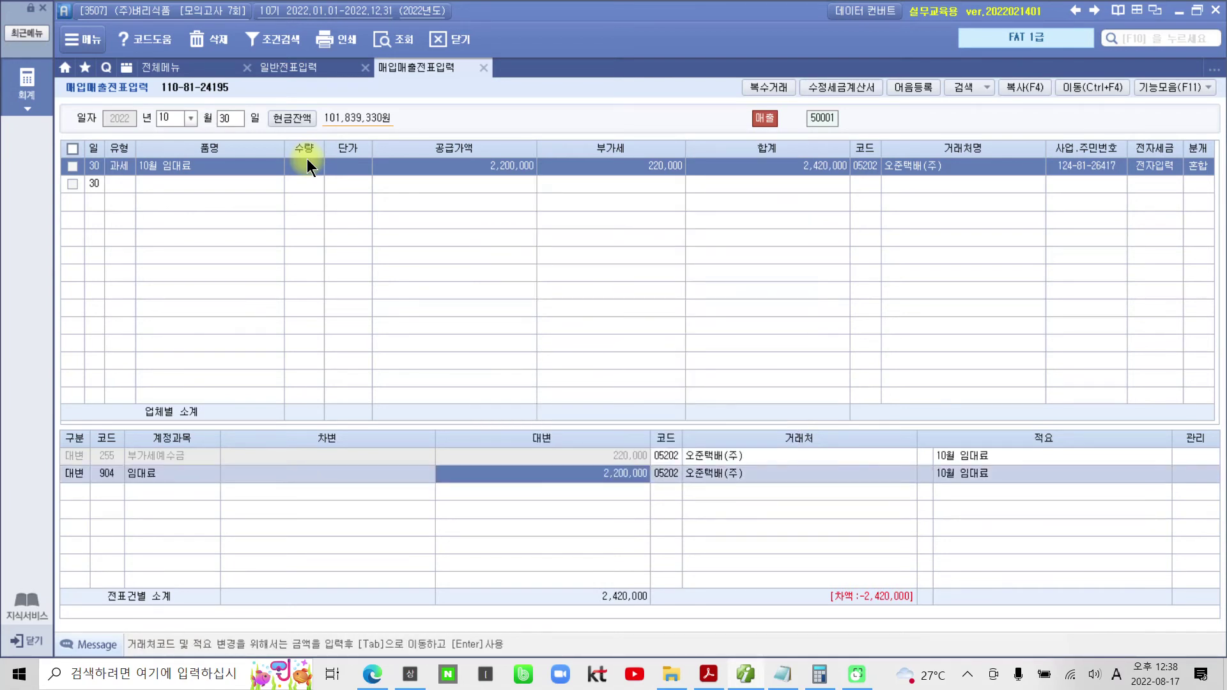
- Add a debit line to 120 미수금 for 2,420,000 to balance the voucher
{"action": "key", "text": "Return"}
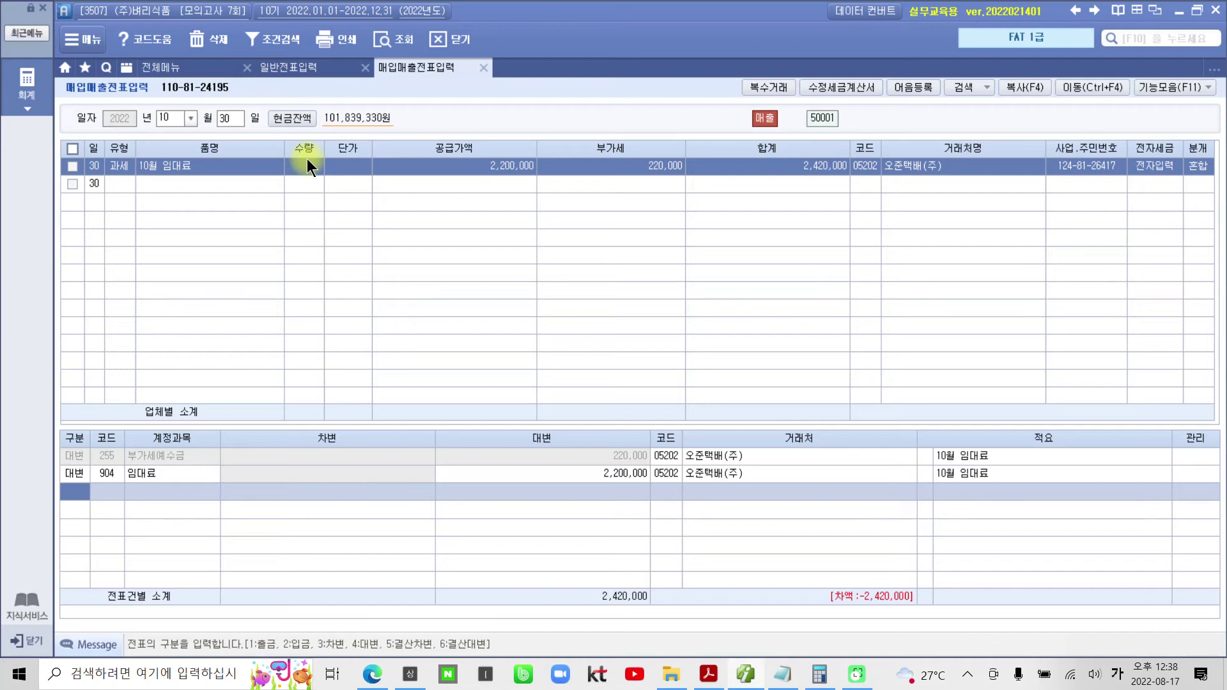
{"action": "type", "text": "3"}
{"action": "key", "text": "Return"}
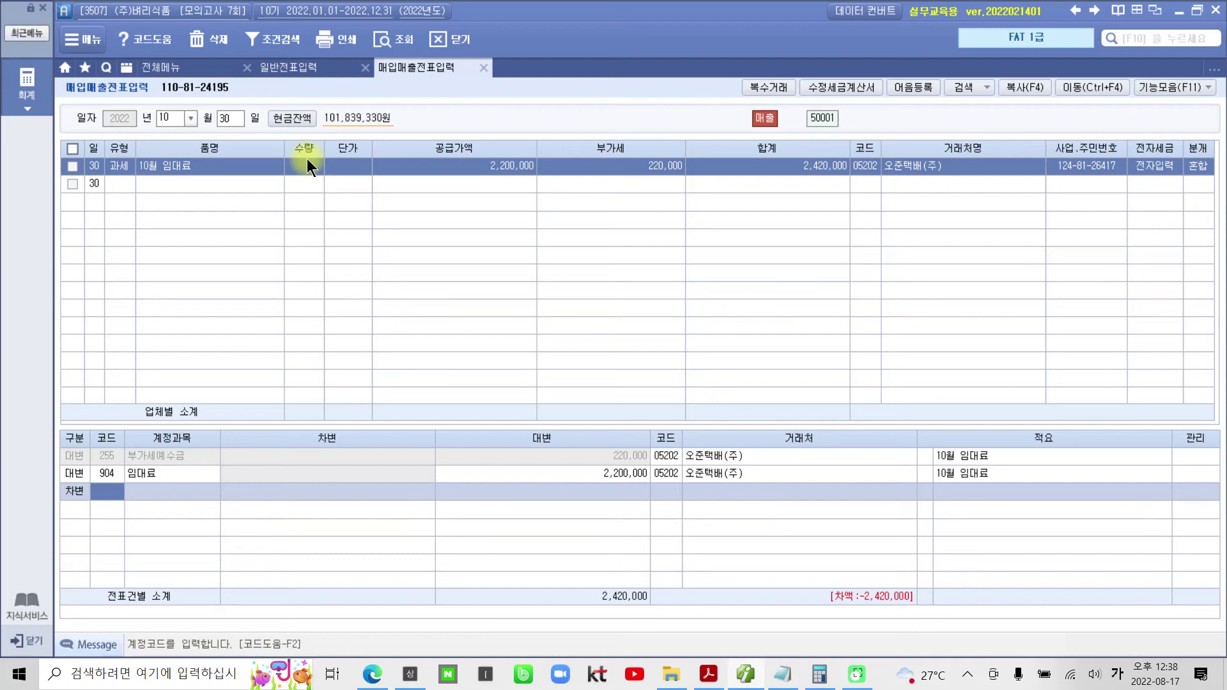
{"action": "type", "text": "미수"}
{"action": "key", "text": "Return"}
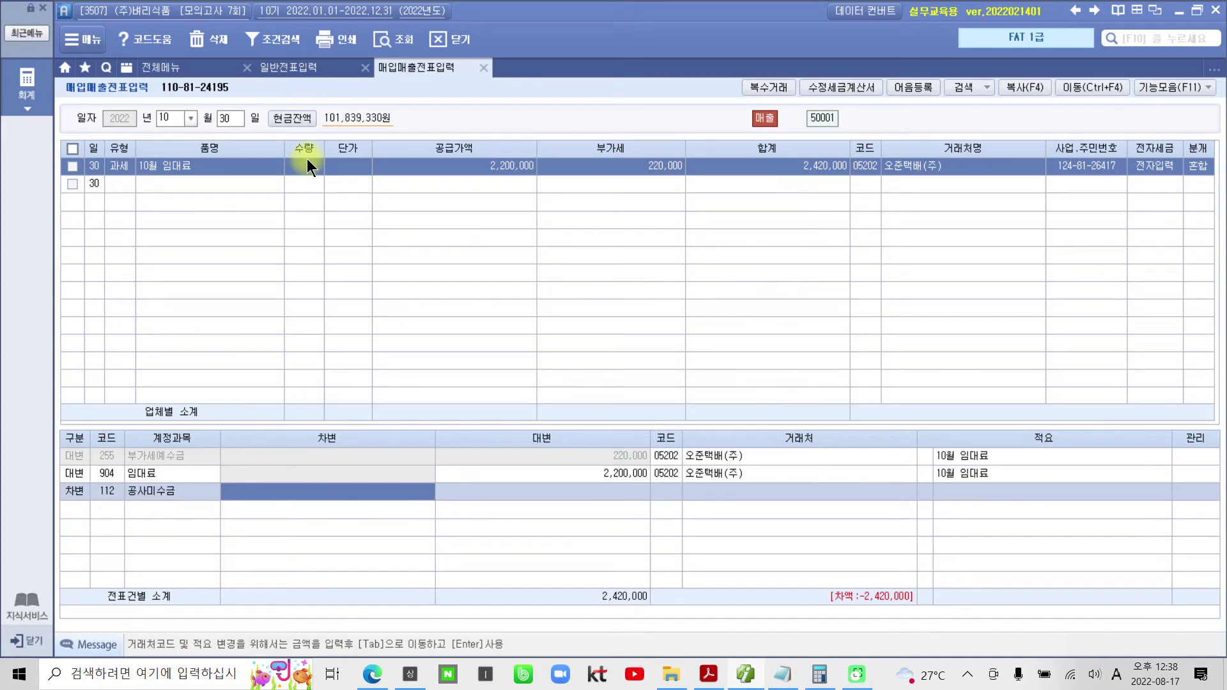
{"action": "key", "text": "shift+Tab"}
{"action": "type", "text": "미수"}
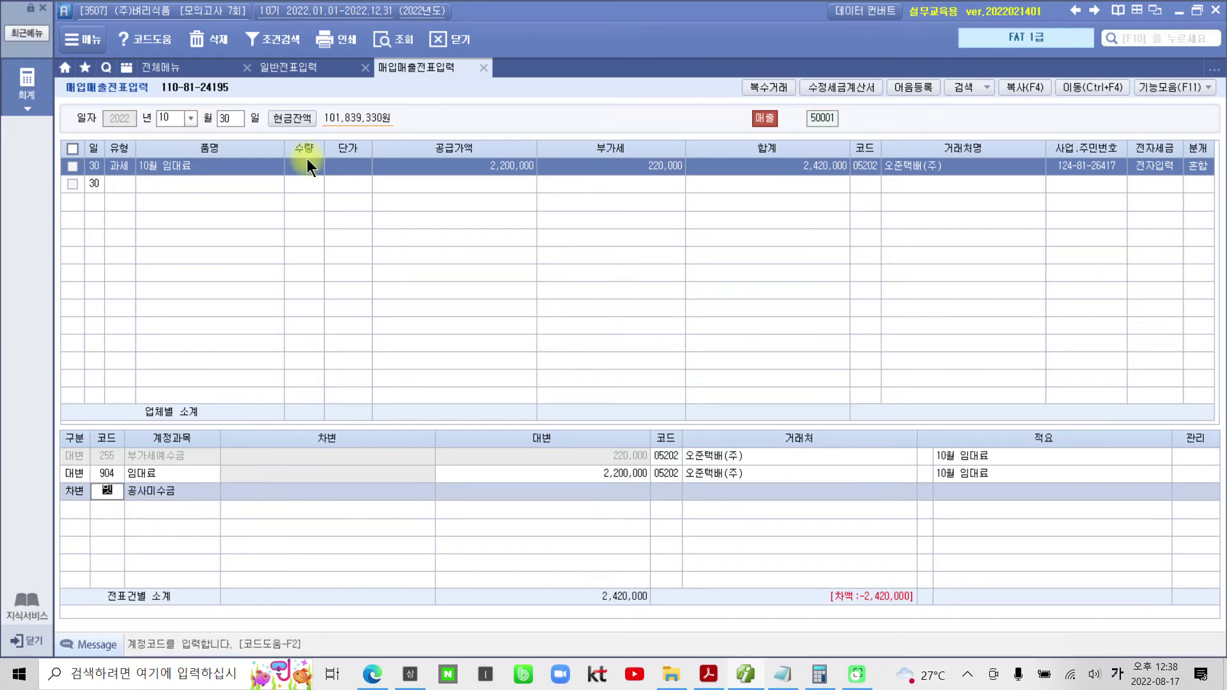
{"action": "key", "text": "Return"}
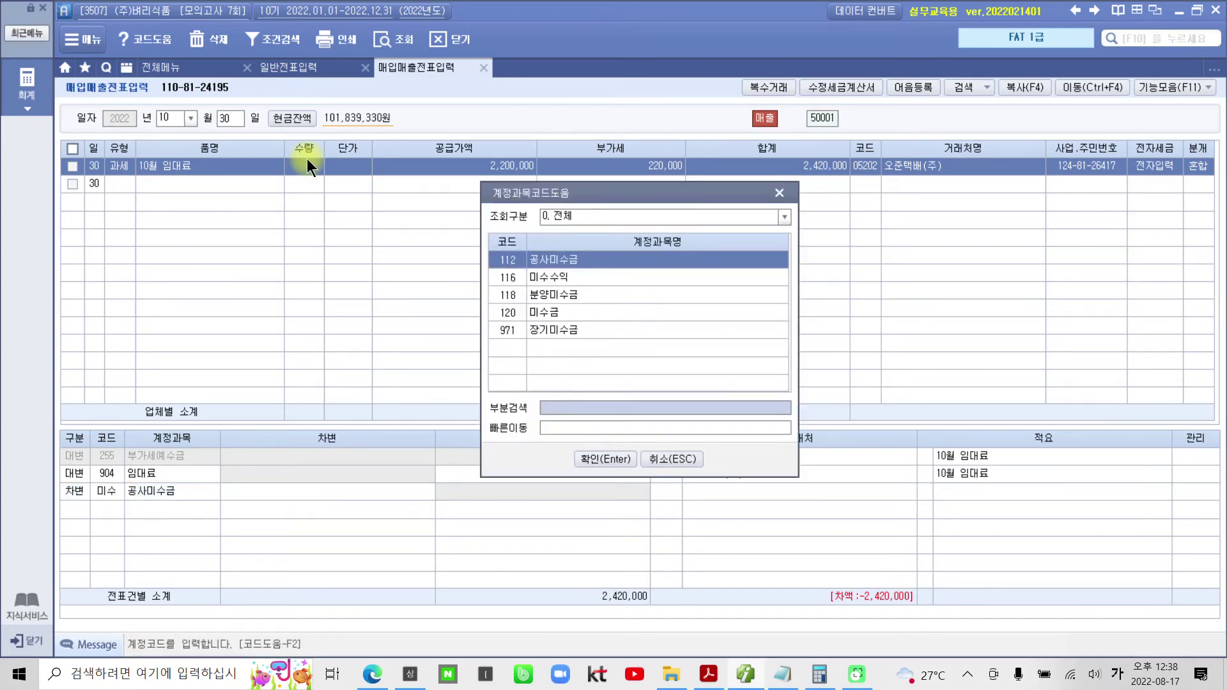
{"action": "key", "text": "Down"}
{"action": "key", "text": "Down"}
{"action": "key", "text": "Down"}
{"action": "key", "text": "Return"}
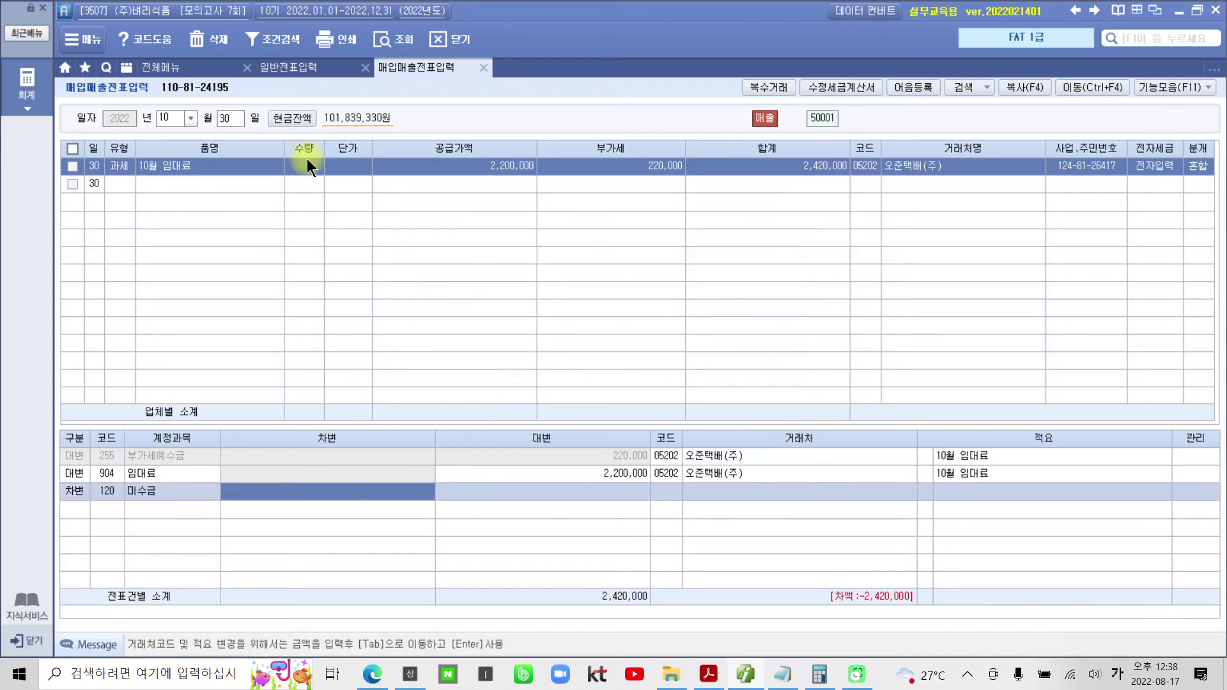
{"action": "type", "text": "2,420,000"}
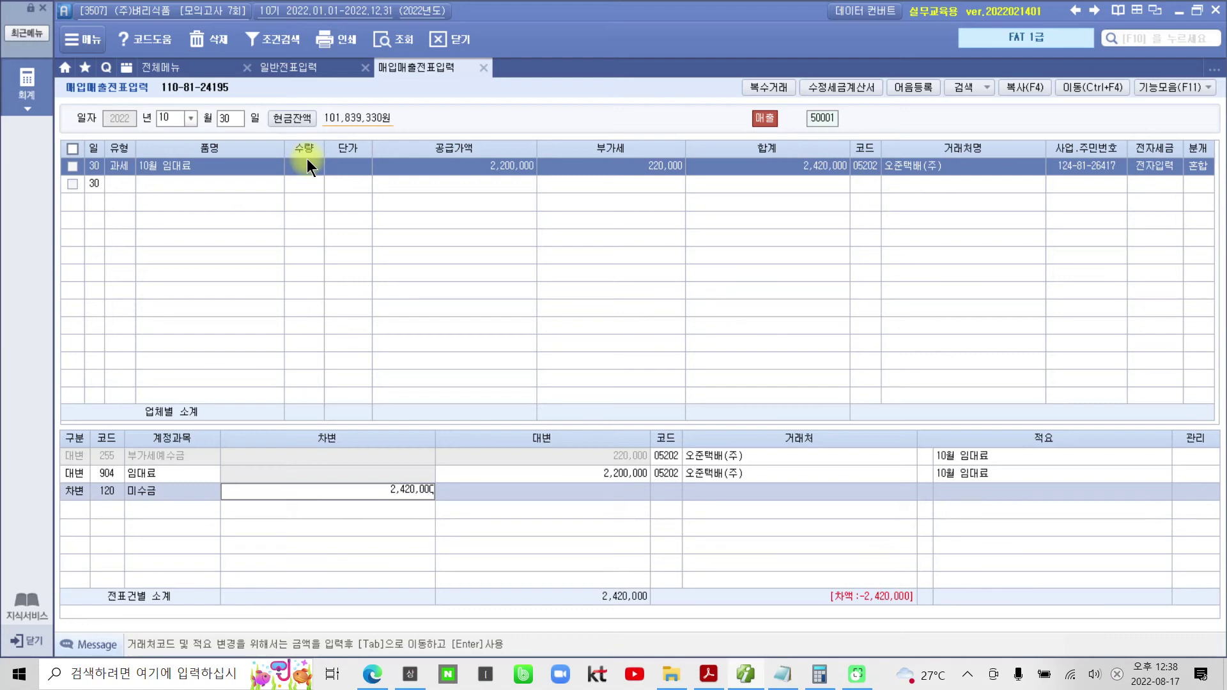
{"action": "key", "text": "Return"}
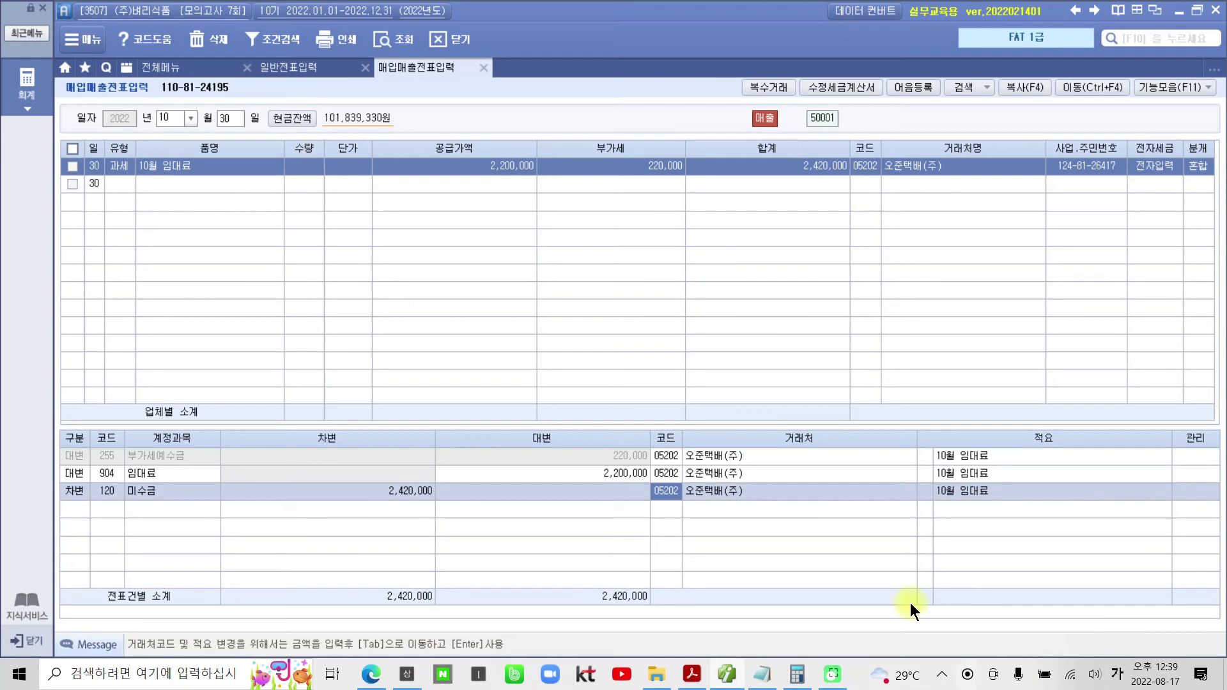
{"action": "left_click", "coordinate": [692, 674]}
- Pen-mark the 'not an ordinary business transaction' note and scroll toward section 6's refund task
{"action": "scroll", "coordinate": [744, 629], "scroll_direction": "down", "scroll_amount": 4}
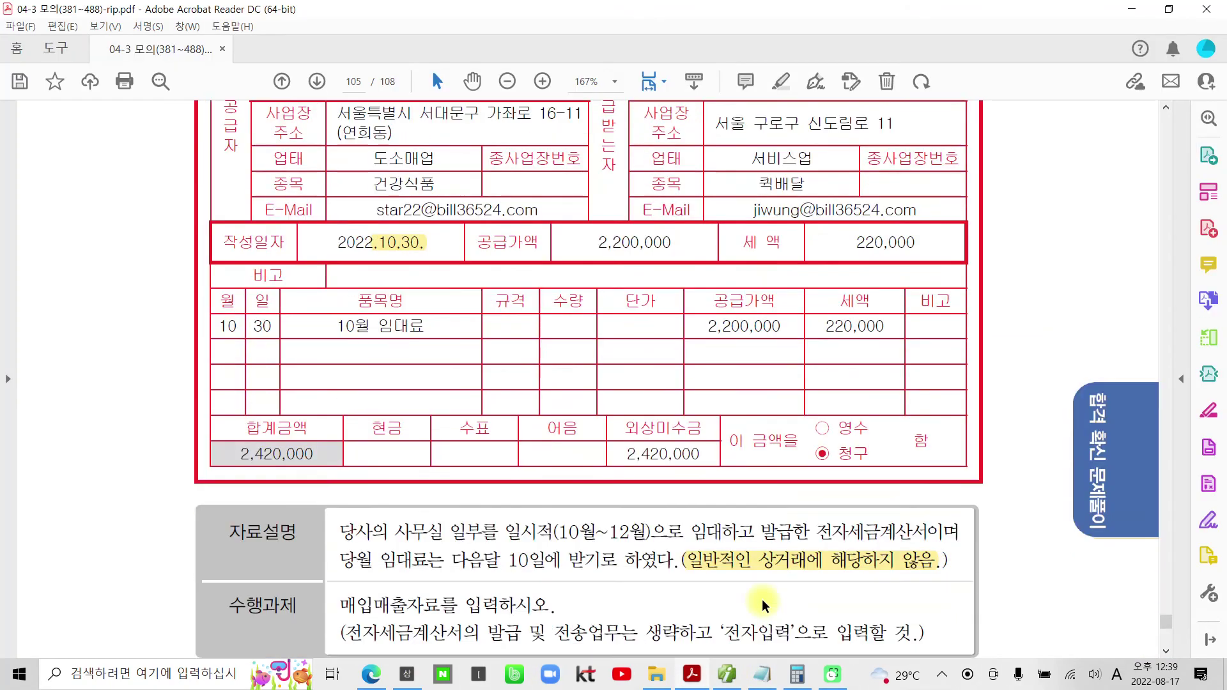
{"action": "left_click_drag", "start_coordinate": [686, 543], "coordinate": [957, 586]}
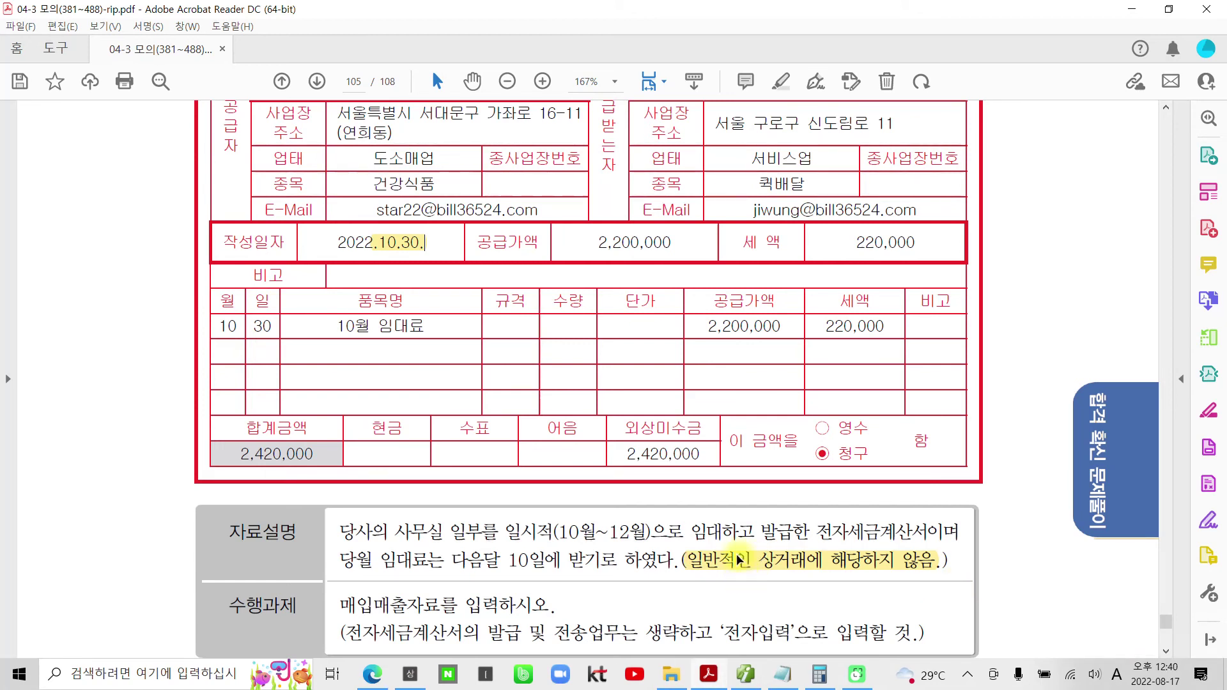
{"action": "scroll", "coordinate": [738, 562], "scroll_direction": "down", "scroll_amount": 1}
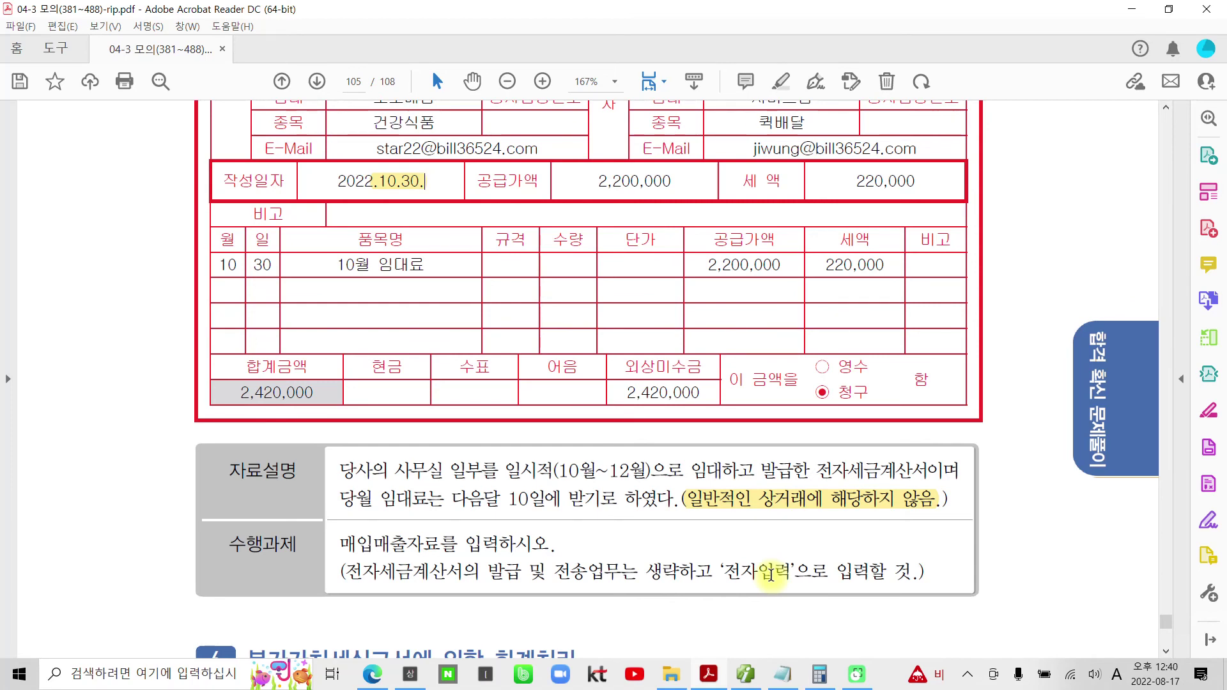
{"action": "left_click", "coordinate": [787, 497]}
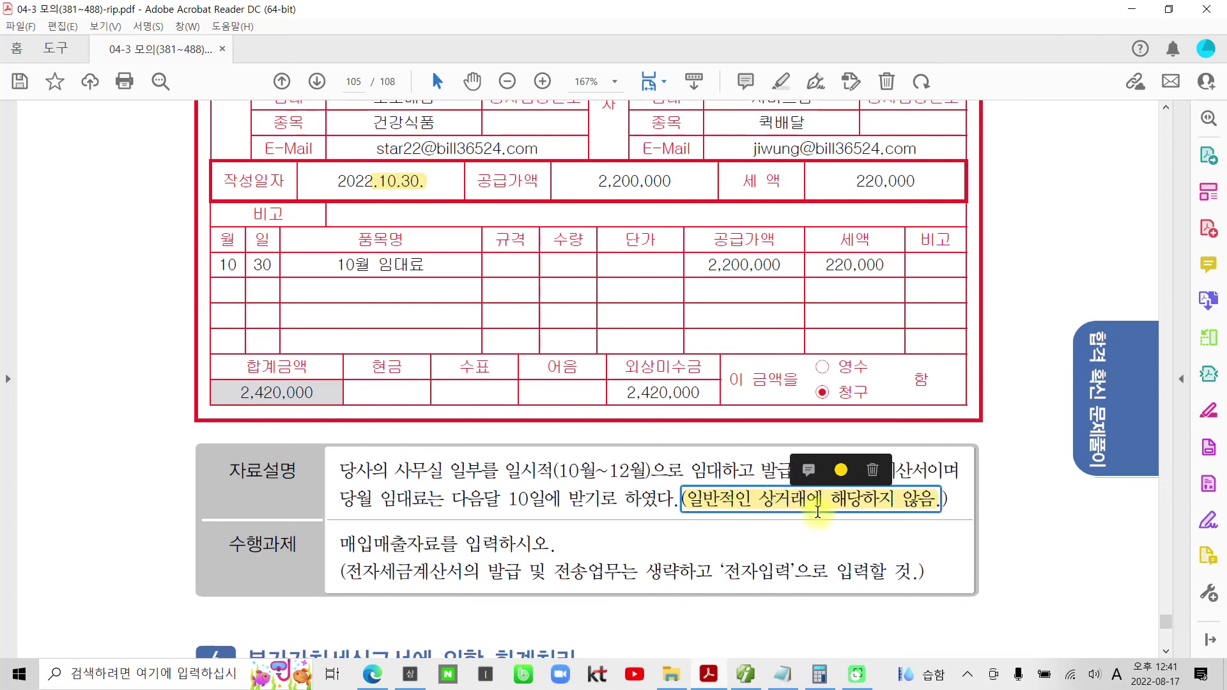
{"action": "left_click", "coordinate": [800, 528]}
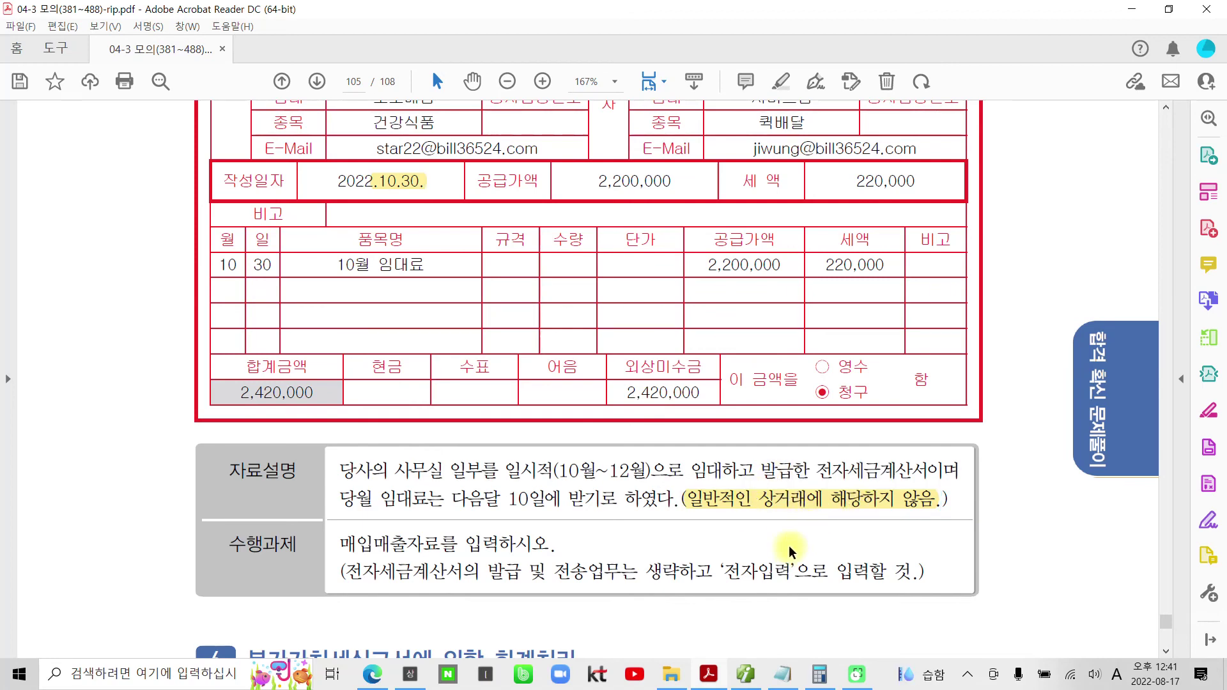
{"action": "scroll", "coordinate": [788, 546], "scroll_direction": "down", "scroll_amount": 6}
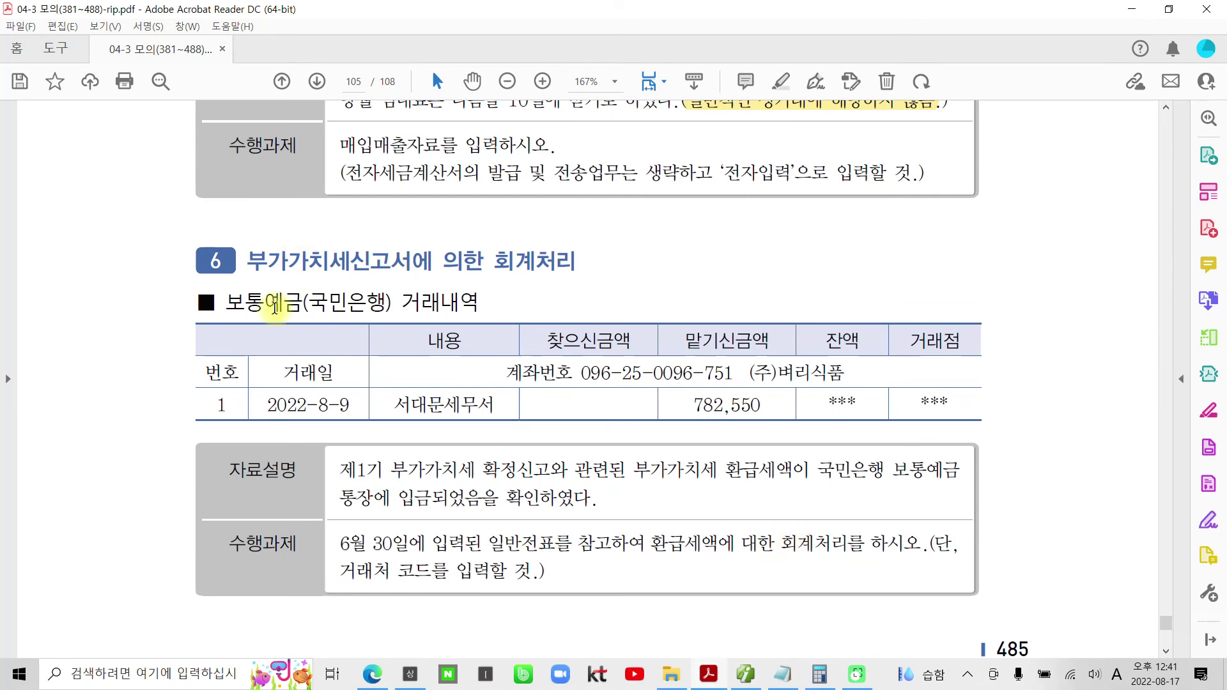
- Highlight 환급세액이 in the section 6 description in yellow
{"action": "left_click", "coordinate": [251, 265]}
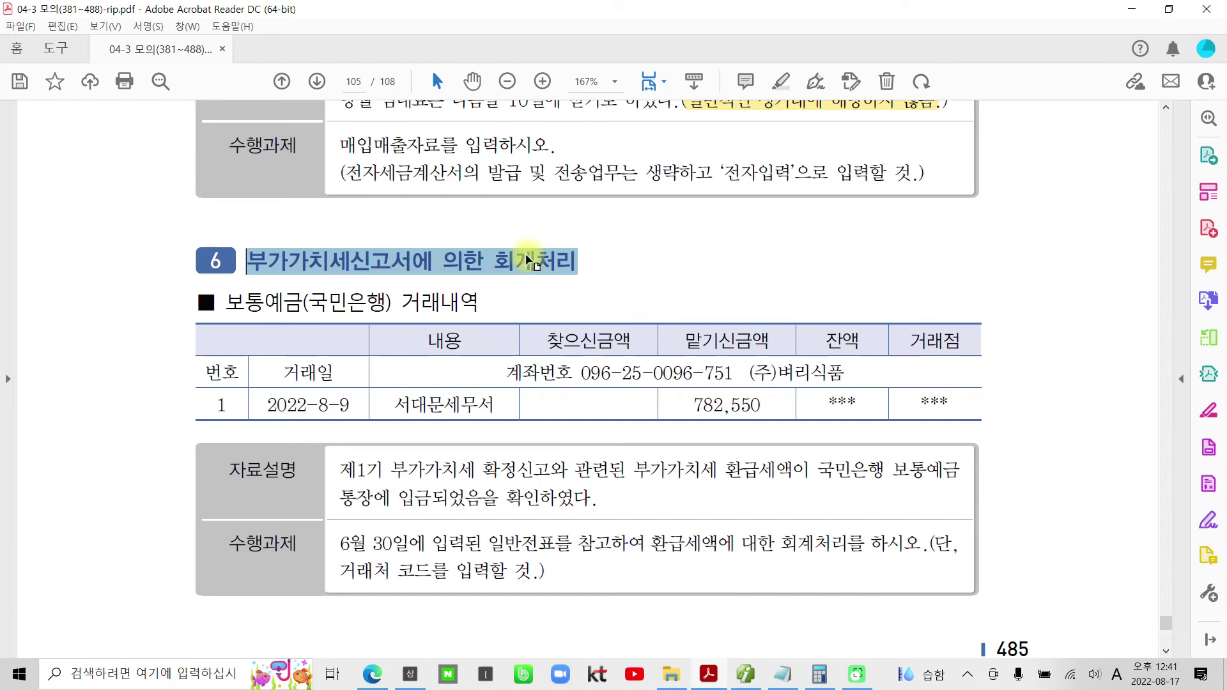
{"action": "scroll", "coordinate": [478, 465], "scroll_direction": "down", "scroll_amount": 1}
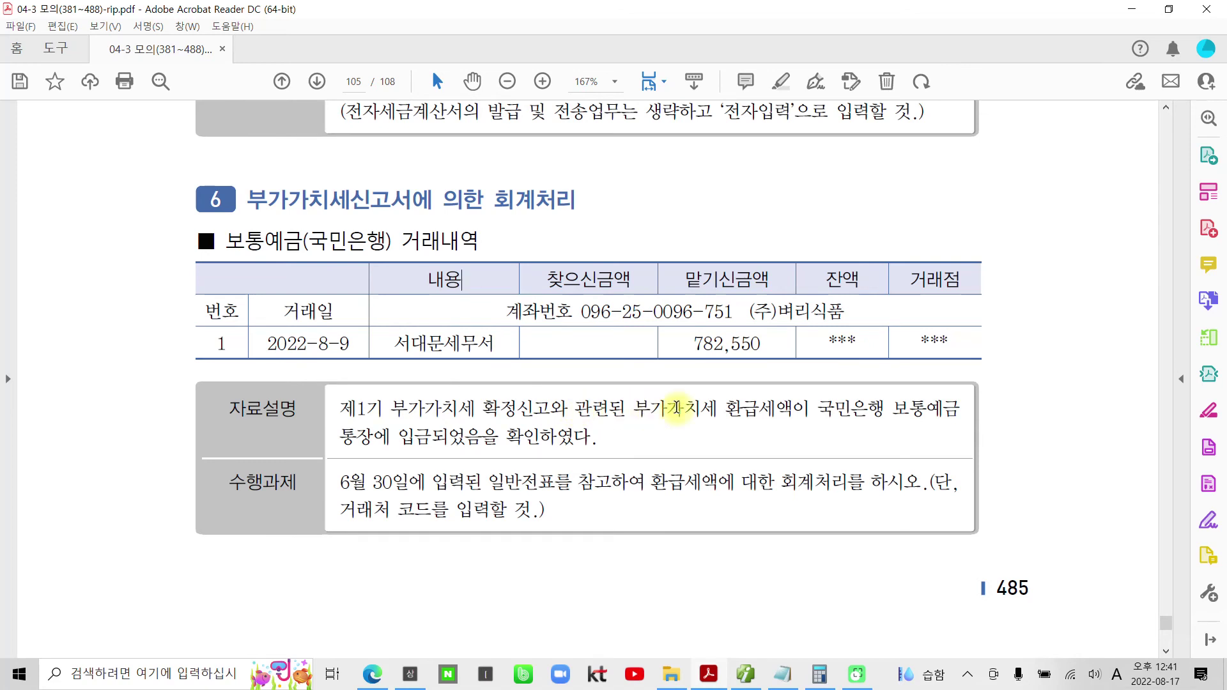
{"action": "left_click_drag", "start_coordinate": [717, 409], "coordinate": [810, 410]}
{"action": "right_click", "coordinate": [790, 413]}
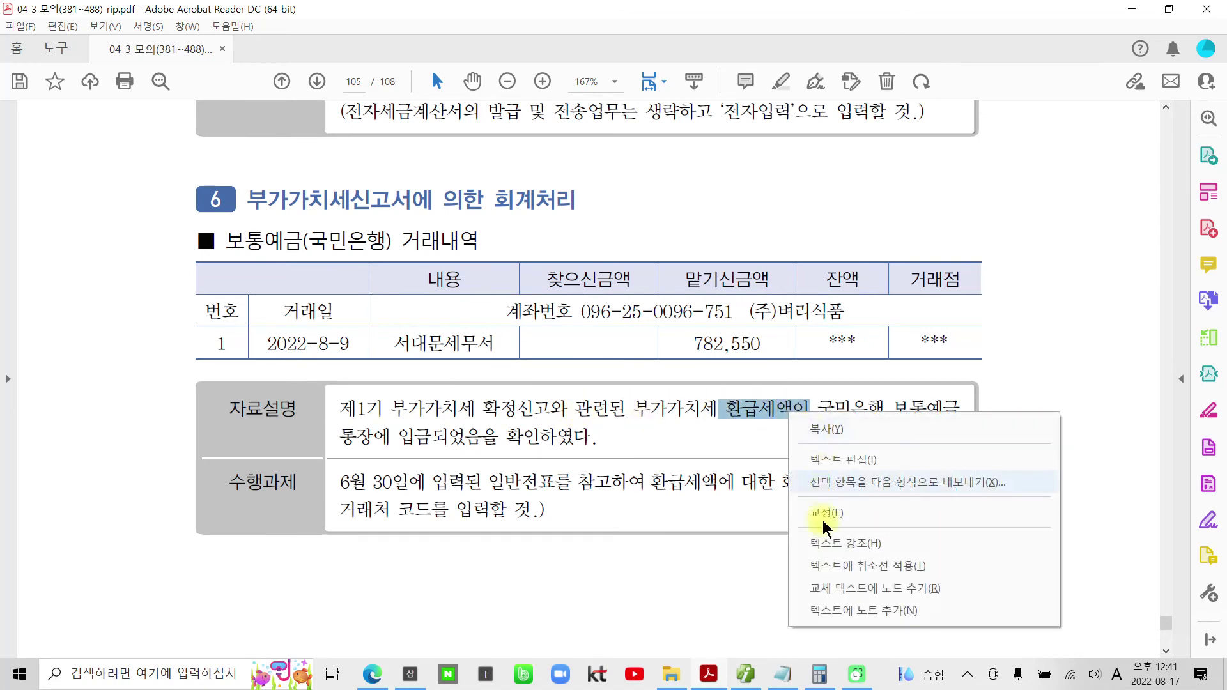
{"action": "left_click", "coordinate": [823, 546]}
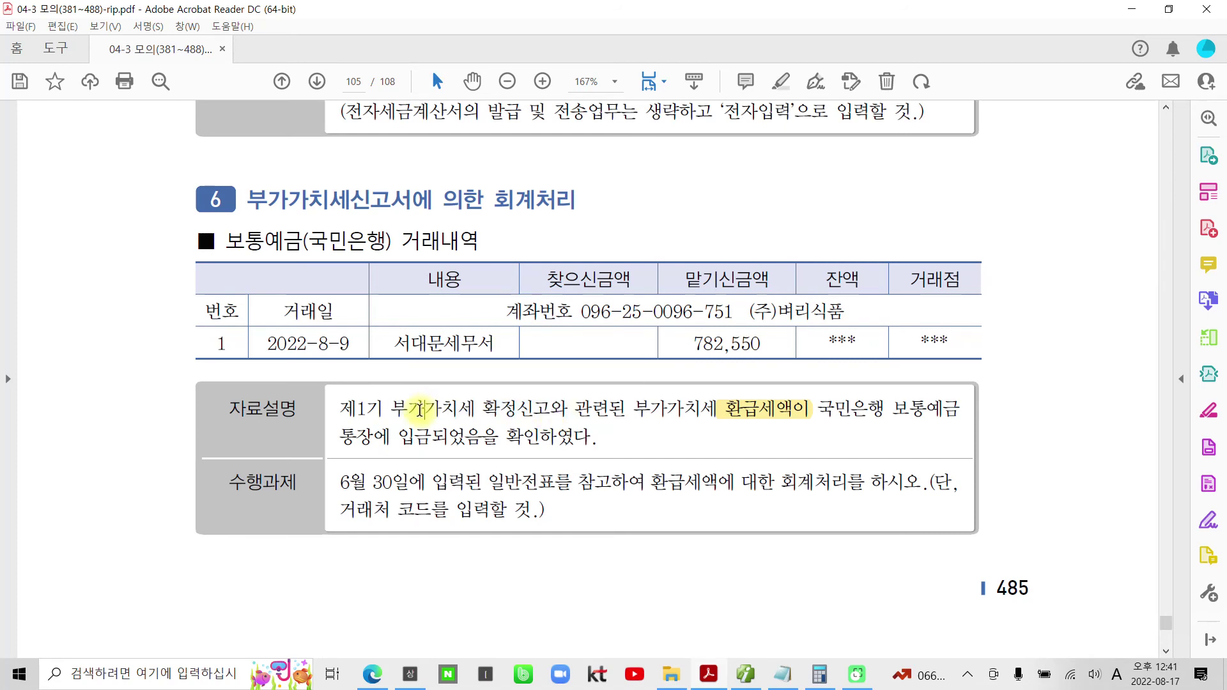
- Hand-annotate 7/25, 782,550, 20일, 8/24 and the 2022-8-9 date, then clear the notes
{"action": "mouse_move", "coordinate": [468, 388]}
{"action": "left_mouse_down"}
{"action": "mouse_move", "coordinate": [505, 382]}
{"action": "mouse_move", "coordinate": [493, 419]}
{"action": "left_mouse_up"}
{"action": "left_click_drag", "start_coordinate": [551, 327], "coordinate": [524, 427]}
{"action": "left_click_drag", "start_coordinate": [554, 370], "coordinate": [598, 391]}
{"action": "left_click_drag", "start_coordinate": [605, 348], "coordinate": [625, 343]}
{"action": "mouse_move", "coordinate": [641, 401]}
{"action": "left_mouse_down"}
{"action": "mouse_move", "coordinate": [479, 329]}
{"action": "mouse_move", "coordinate": [621, 388]}
{"action": "mouse_move", "coordinate": [734, 355]}
{"action": "left_mouse_up"}
{"action": "left_click_drag", "start_coordinate": [779, 291], "coordinate": [829, 319]}
{"action": "left_click_drag", "start_coordinate": [825, 324], "coordinate": [816, 348]}
{"action": "left_click_drag", "start_coordinate": [859, 293], "coordinate": [856, 294]}
{"action": "left_click_drag", "start_coordinate": [916, 248], "coordinate": [920, 255]}
{"action": "left_click_drag", "start_coordinate": [950, 216], "coordinate": [953, 289]}
{"action": "left_click_drag", "start_coordinate": [932, 304], "coordinate": [989, 306]}
{"action": "mouse_move", "coordinate": [977, 348]}
{"action": "left_mouse_down"}
{"action": "mouse_move", "coordinate": [764, 313]}
{"action": "mouse_move", "coordinate": [1015, 294]}
{"action": "mouse_move", "coordinate": [998, 324]}
{"action": "left_mouse_up"}
{"action": "mouse_move", "coordinate": [633, 214]}
{"action": "left_mouse_down"}
{"action": "mouse_move", "coordinate": [613, 259]}
{"action": "mouse_move", "coordinate": [634, 211]}
{"action": "left_mouse_up"}
{"action": "left_click_drag", "start_coordinate": [656, 154], "coordinate": [669, 316]}
{"action": "mouse_move", "coordinate": [700, 189]}
{"action": "left_mouse_down"}
{"action": "mouse_move", "coordinate": [725, 185]}
{"action": "mouse_move", "coordinate": [737, 224]}
{"action": "left_mouse_up"}
{"action": "mouse_move", "coordinate": [757, 150]}
{"action": "left_mouse_down"}
{"action": "mouse_move", "coordinate": [787, 198]}
{"action": "mouse_move", "coordinate": [773, 242]}
{"action": "left_mouse_up"}
{"action": "mouse_move", "coordinate": [798, 253]}
{"action": "left_mouse_down"}
{"action": "mouse_move", "coordinate": [792, 268]}
{"action": "mouse_move", "coordinate": [646, 122]}
{"action": "mouse_move", "coordinate": [802, 227]}
{"action": "left_mouse_up"}
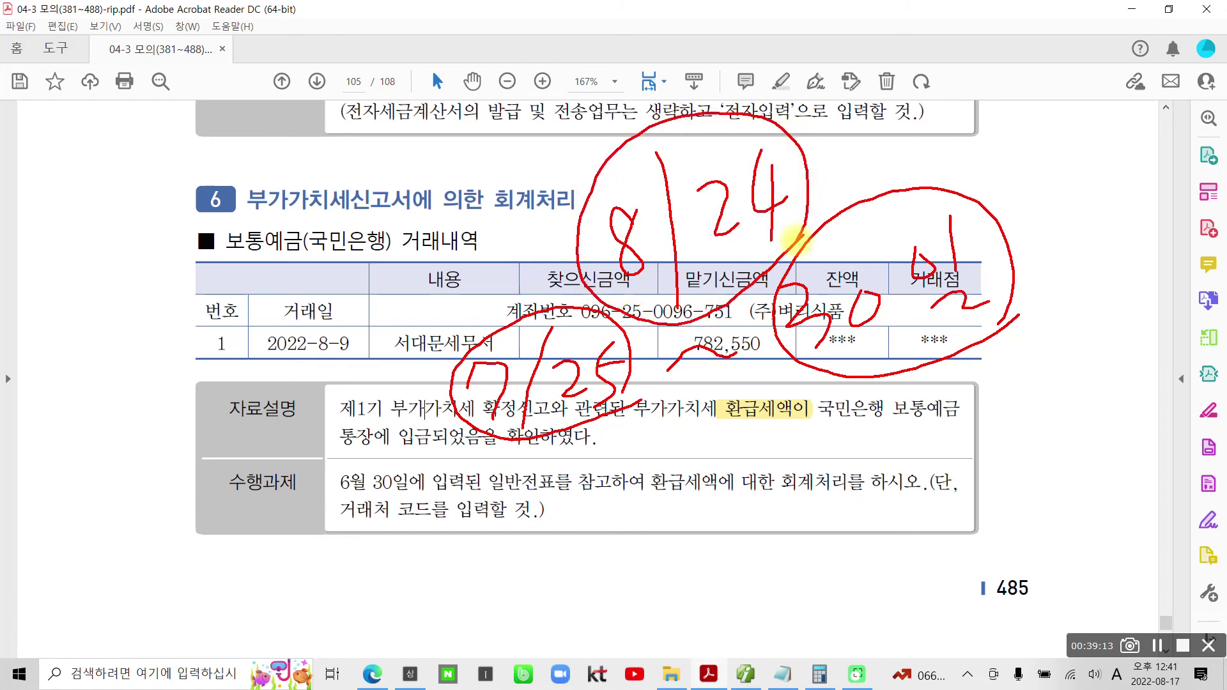
{"action": "mouse_move", "coordinate": [357, 377]}
{"action": "left_mouse_down"}
{"action": "mouse_move", "coordinate": [253, 303]}
{"action": "mouse_move", "coordinate": [377, 396]}
{"action": "left_mouse_up"}
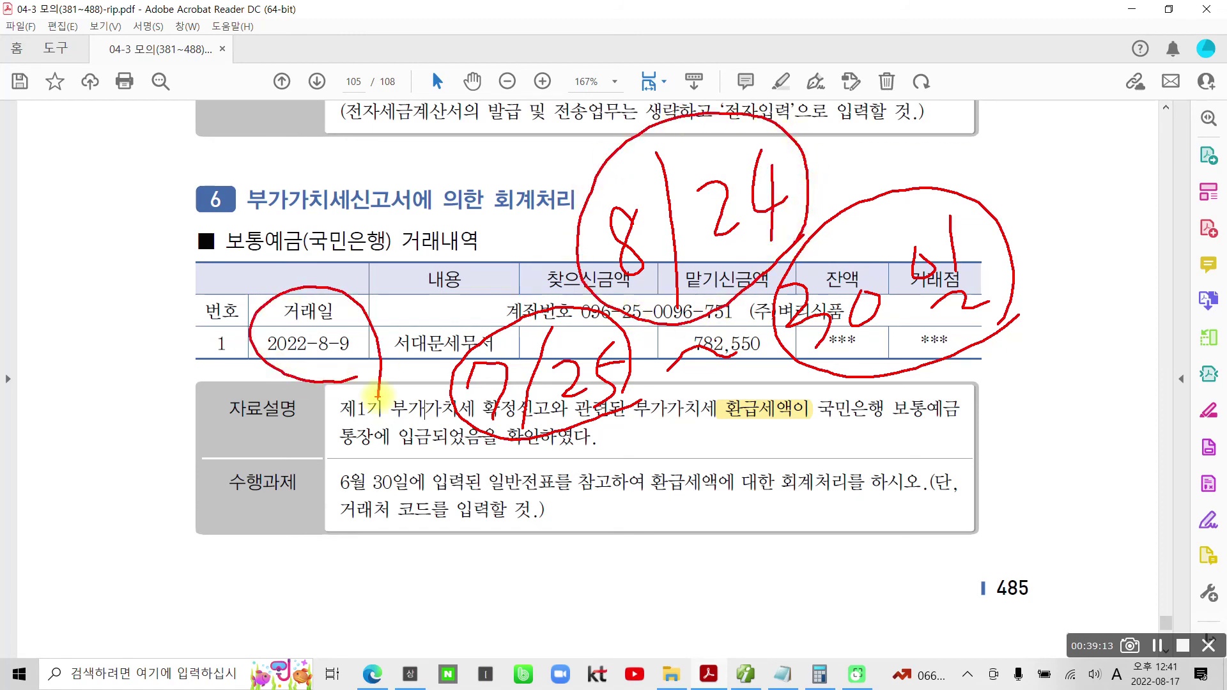
{"action": "key", "text": "Escape"}
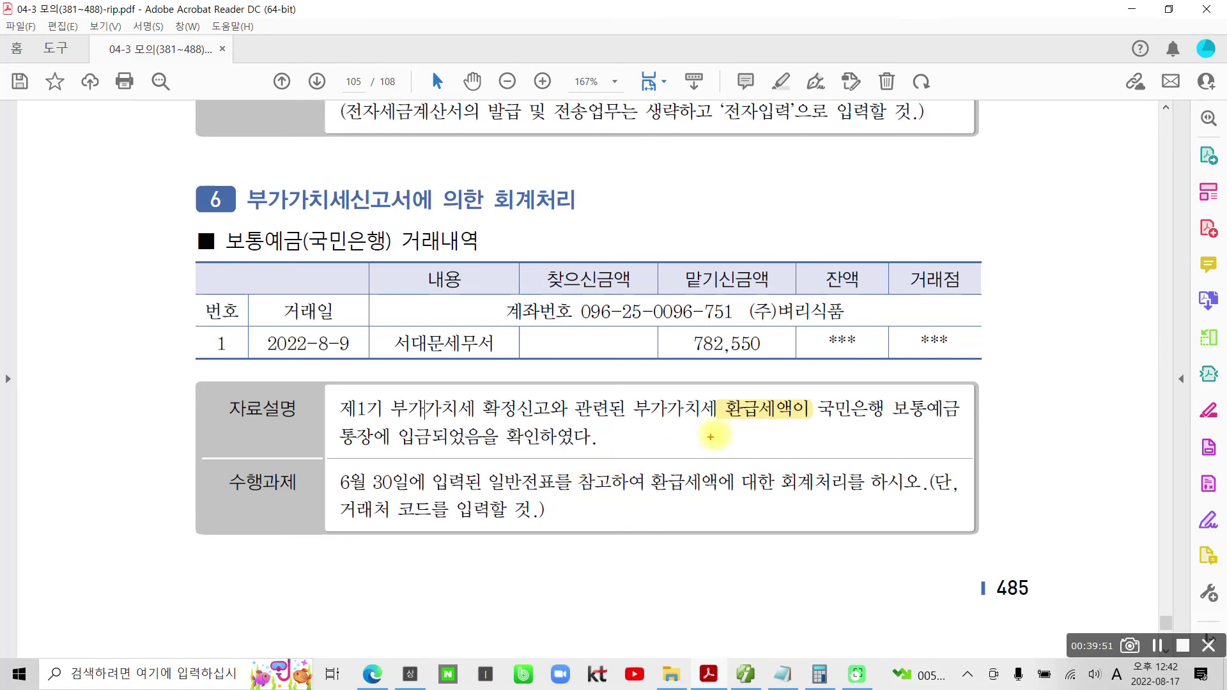
- Box 환급세액, 서대문세무서 and 보통예금, clear the boxes, and return to Smart A
{"action": "mouse_move", "coordinate": [724, 393]}
{"action": "left_mouse_down"}
{"action": "mouse_move", "coordinate": [792, 422]}
{"action": "mouse_move", "coordinate": [794, 435]}
{"action": "left_mouse_up"}
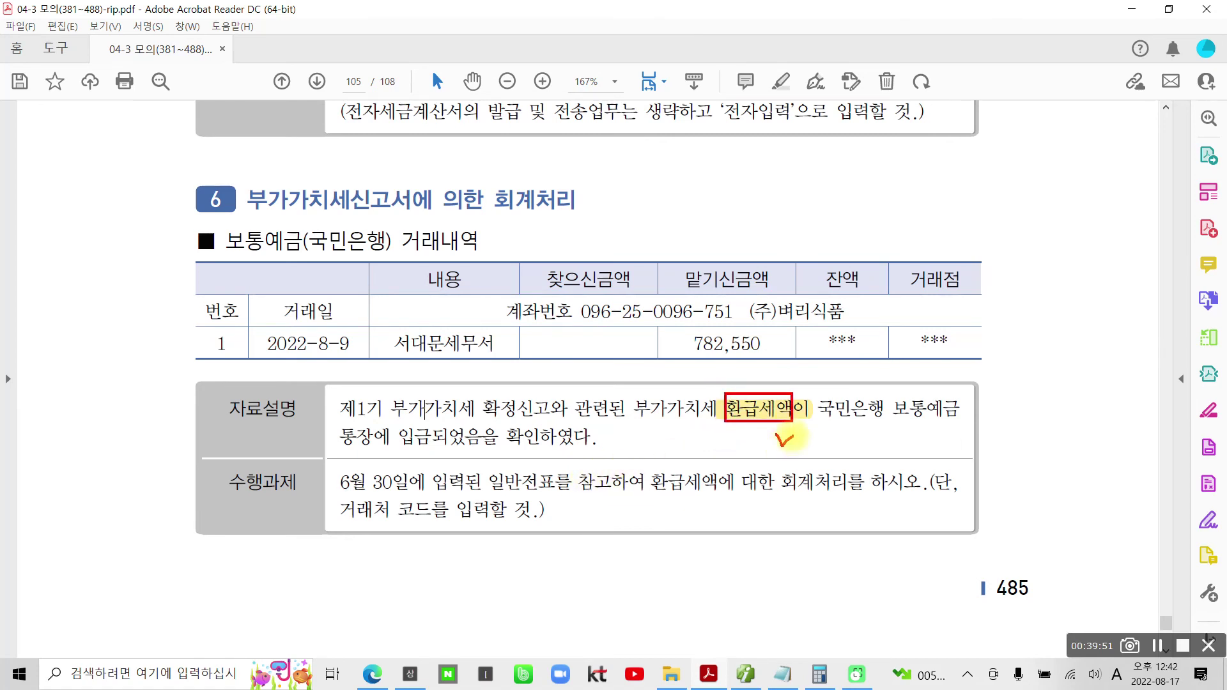
{"action": "left_click_drag", "start_coordinate": [386, 327], "coordinate": [502, 361]}
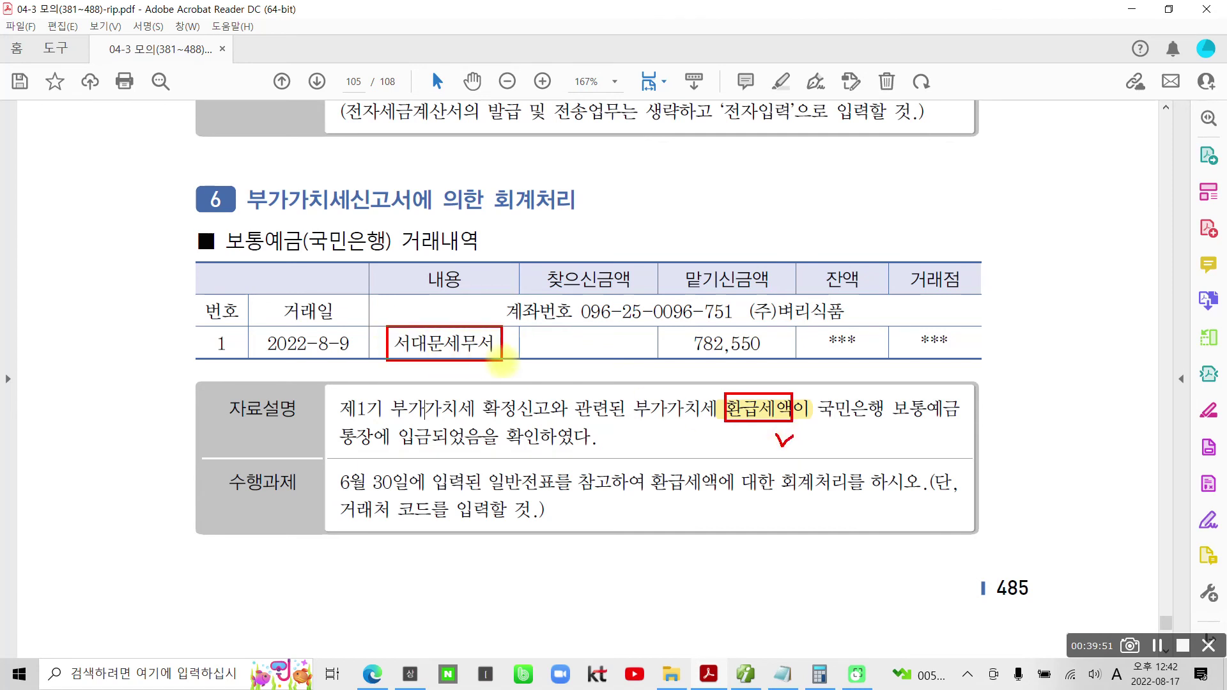
{"action": "left_click_drag", "start_coordinate": [213, 218], "coordinate": [308, 263]}
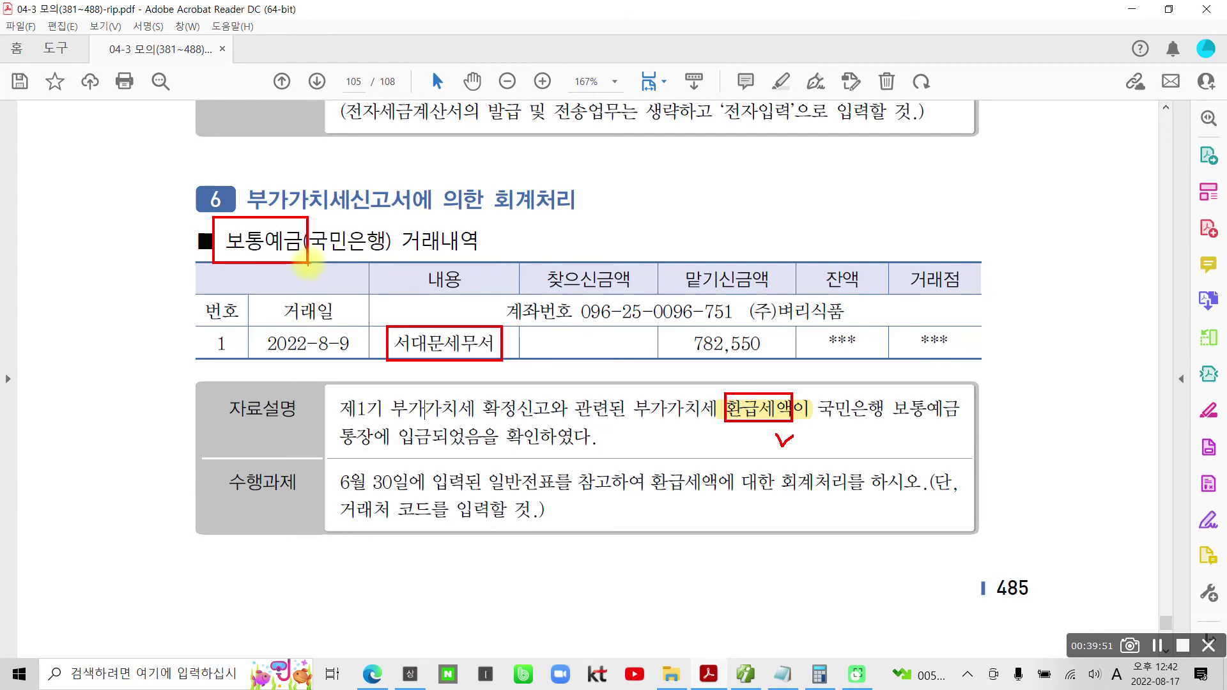
{"action": "key", "text": "Escape"}
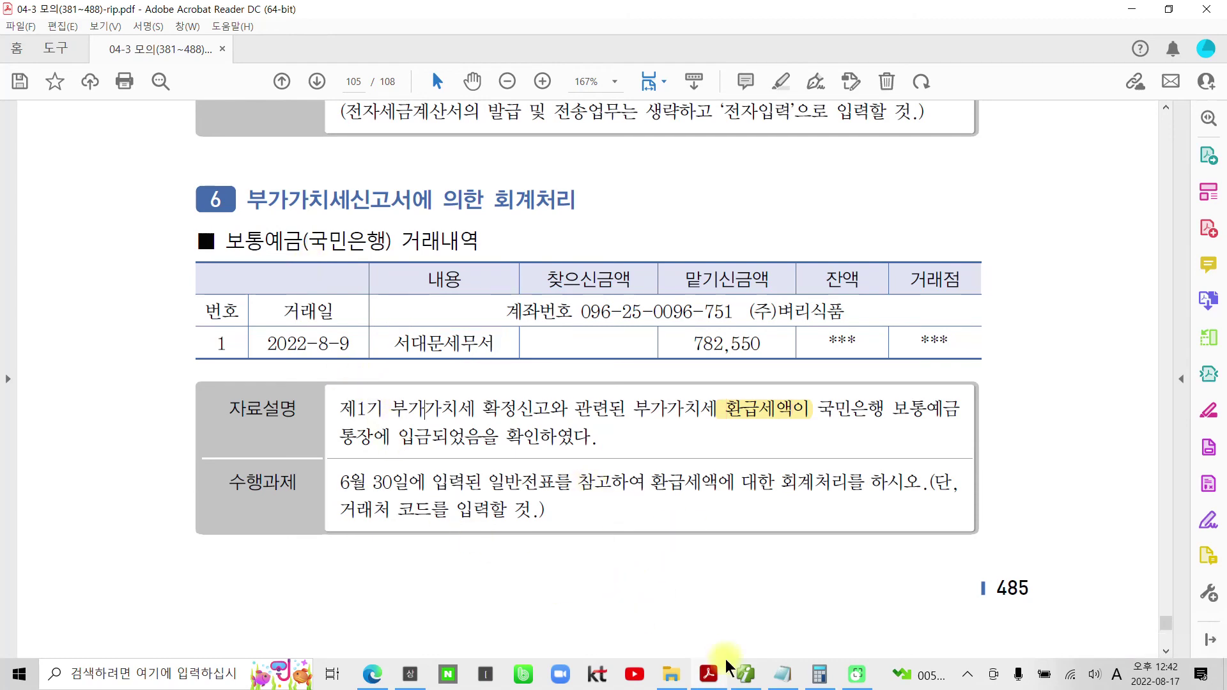
{"action": "left_click", "coordinate": [746, 607]}
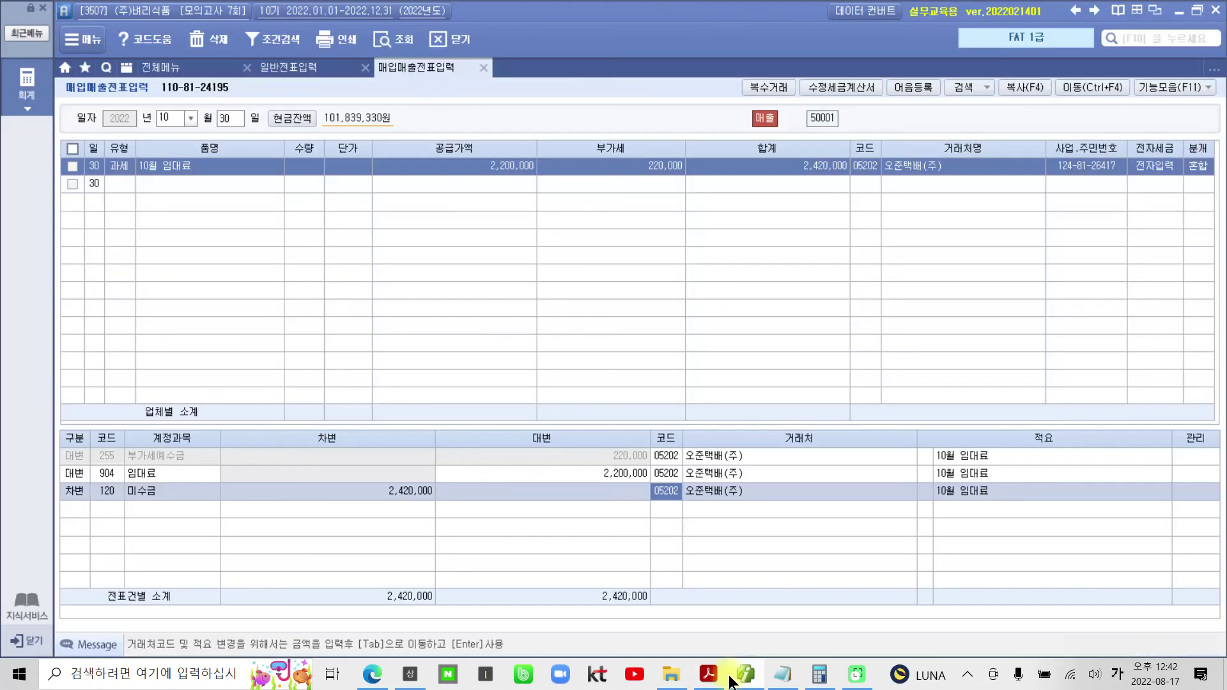
- Start an 08/09 general voucher debiting 103 보통예금 (98005 국민은행(보통)) for 782,550
{"action": "left_click", "coordinate": [294, 69]}
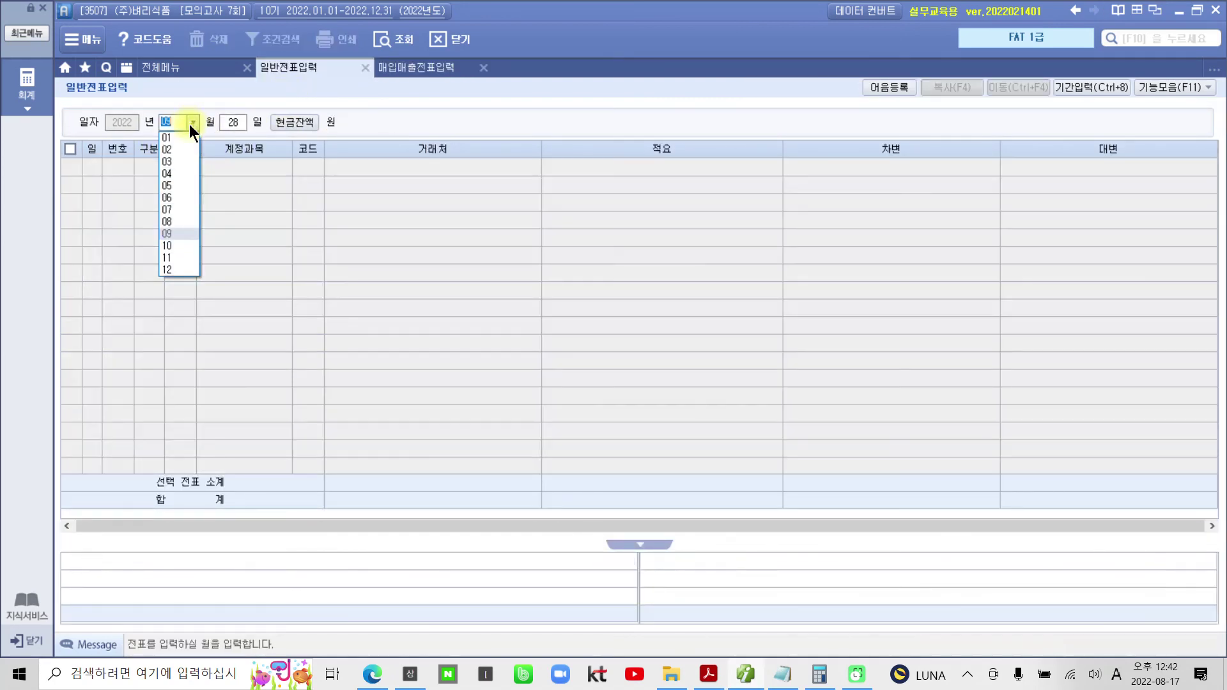
{"action": "left_click", "coordinate": [179, 219]}
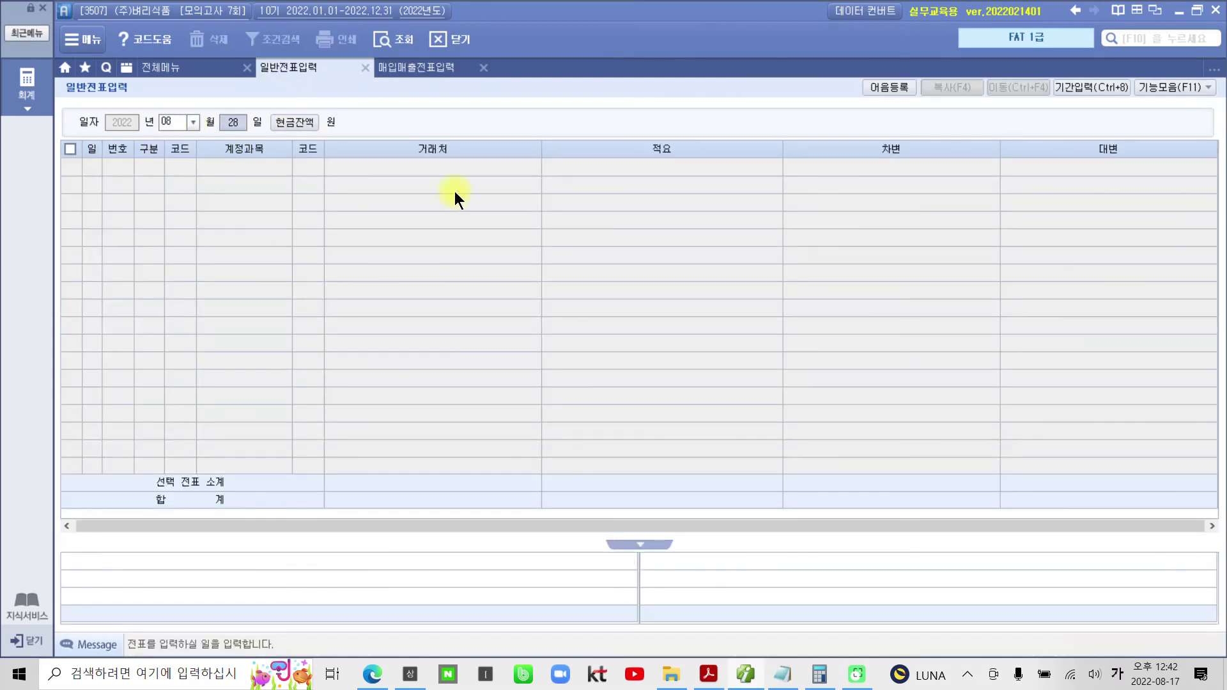
{"action": "type", "text": "09"}
{"action": "key", "text": "Return"}
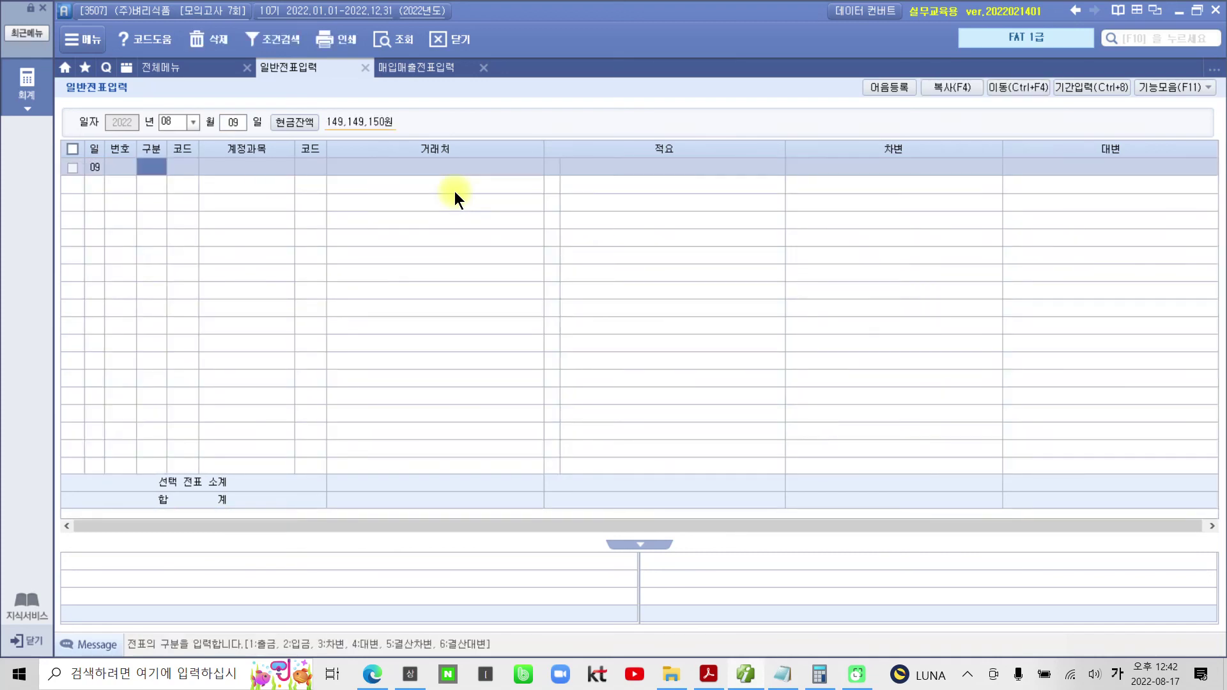
{"action": "type", "text": "3"}
{"action": "key", "text": "Return"}
{"action": "type", "text": "103"}
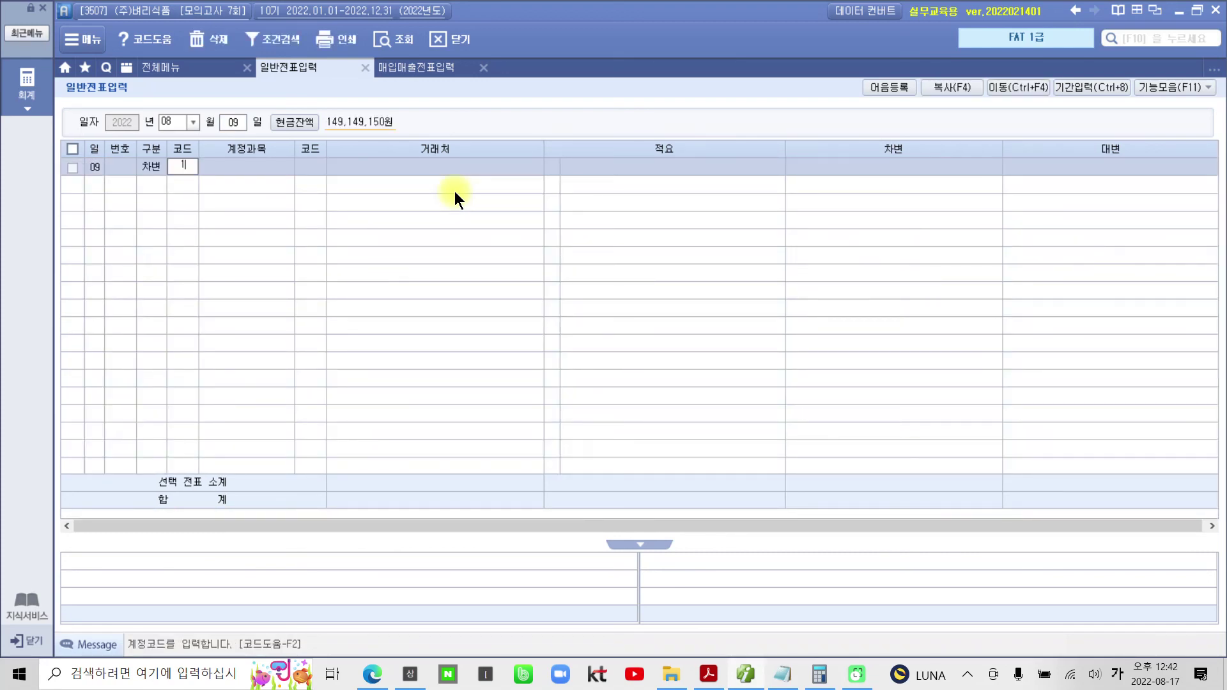
{"action": "key", "text": "Return"}
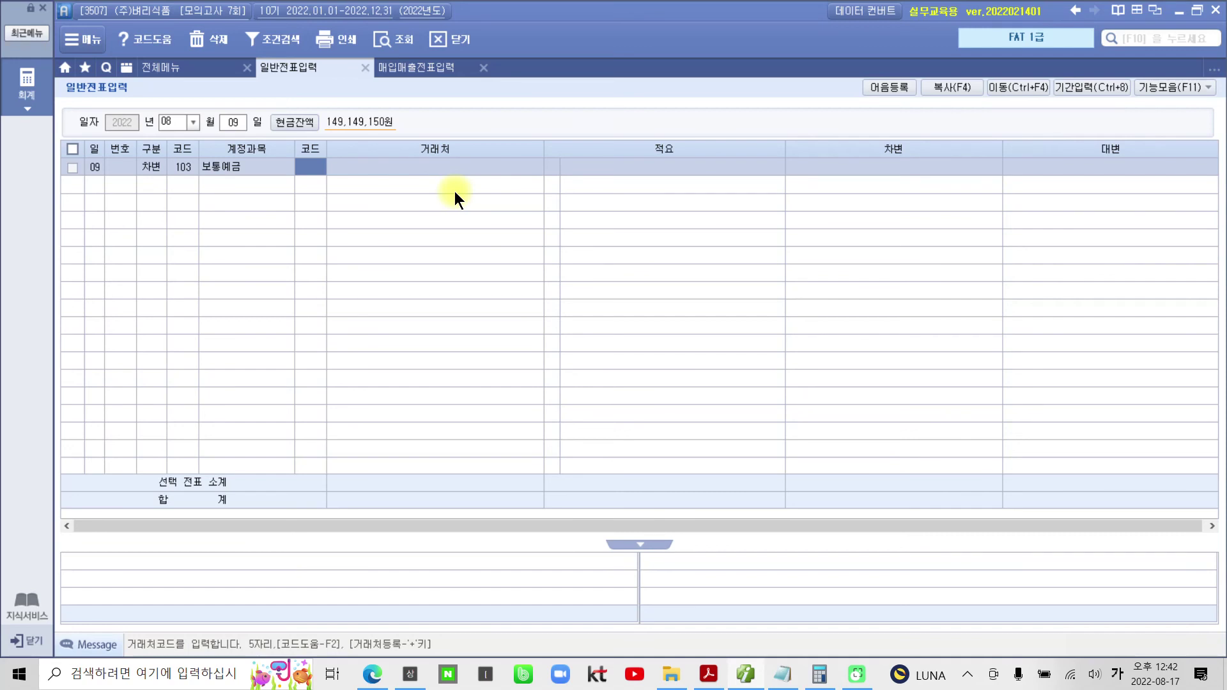
{"action": "type", "text": "국민"}
{"action": "key", "text": "Return"}
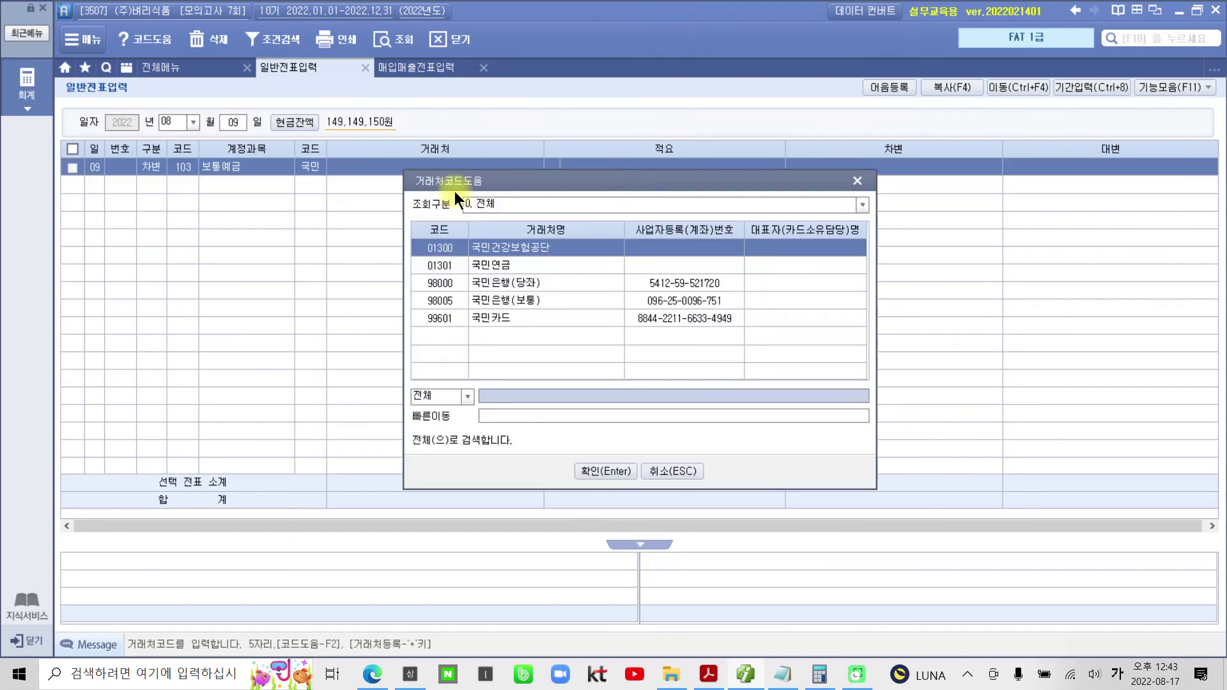
{"action": "key", "text": "Down"}
{"action": "key", "text": "Down"}
{"action": "key", "text": "Down"}
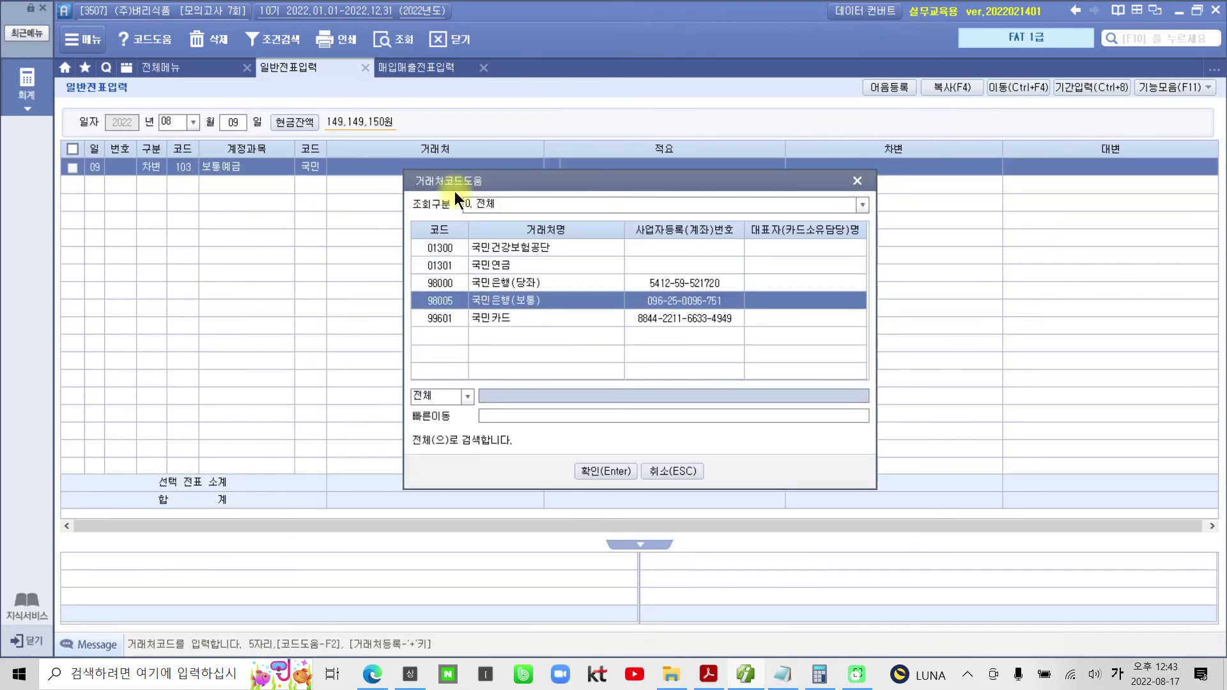
{"action": "key", "text": "Return"}
{"action": "key", "text": "Return"}
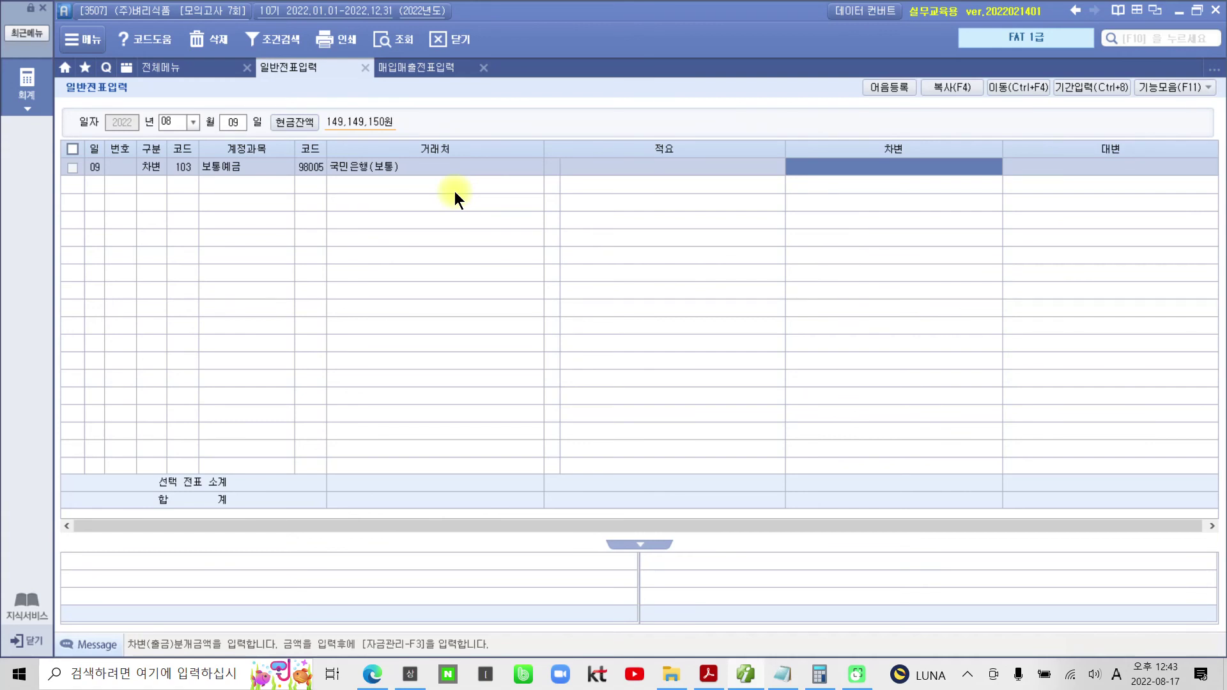
{"action": "type", "text": "782550"}
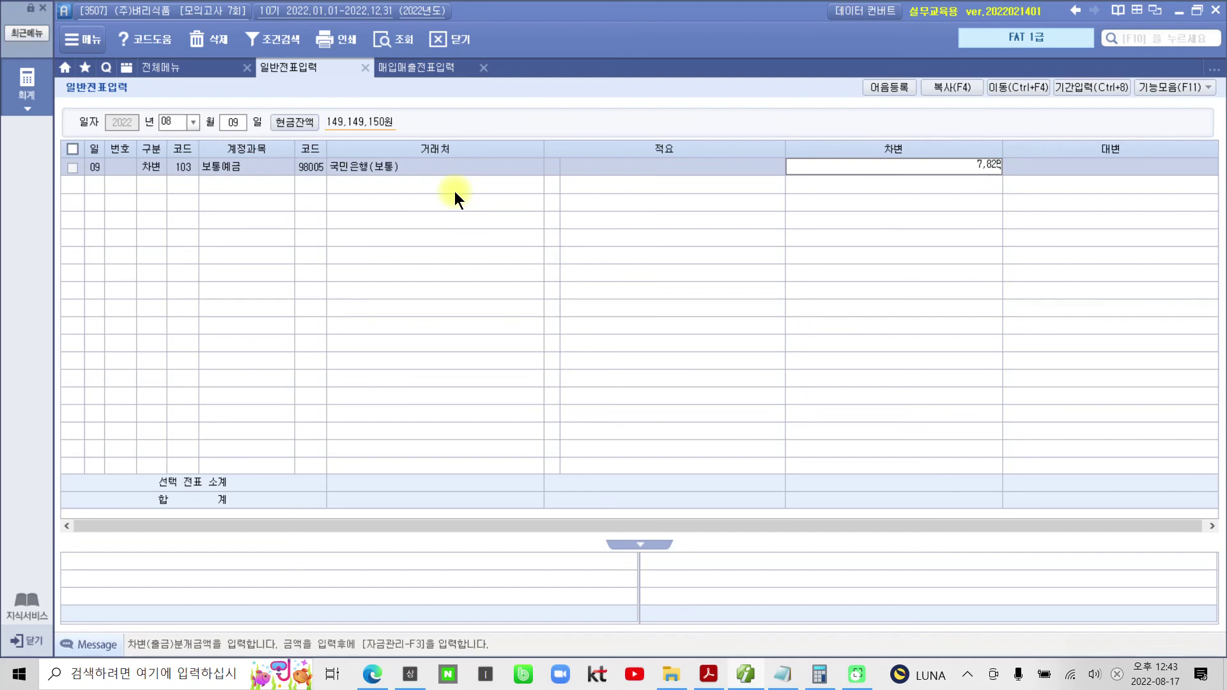
{"action": "key", "text": "Return"}
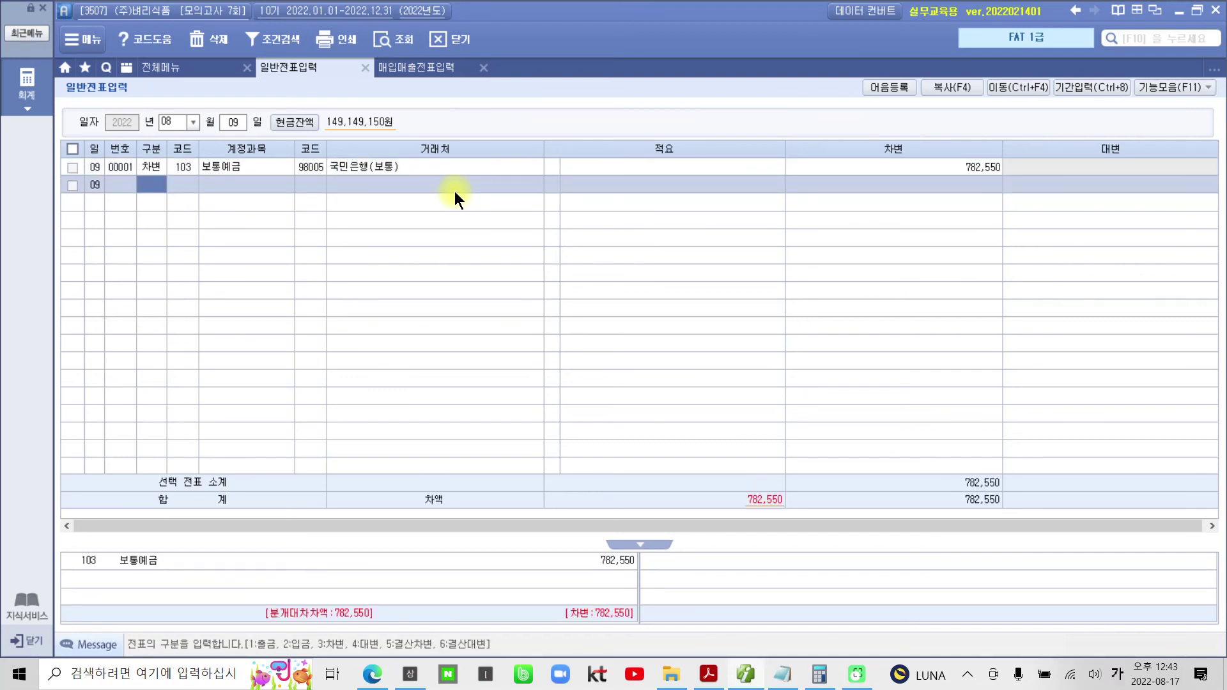
- Add the credit line: 120 미수금, partner 05900 서대문세무서, 782,550
{"action": "type", "text": "4"}
{"action": "type", "text": "미수"}
{"action": "key", "text": "Return"}
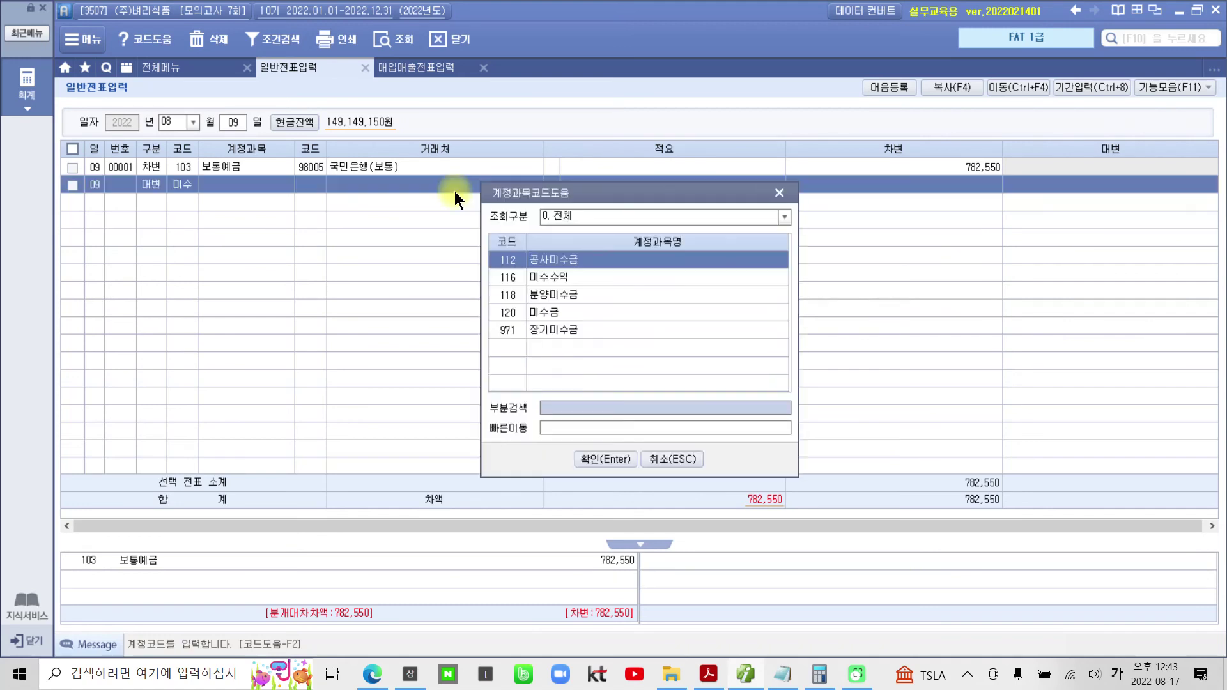
{"action": "key", "text": "Down"}
{"action": "key", "text": "Down"}
{"action": "key", "text": "Down"}
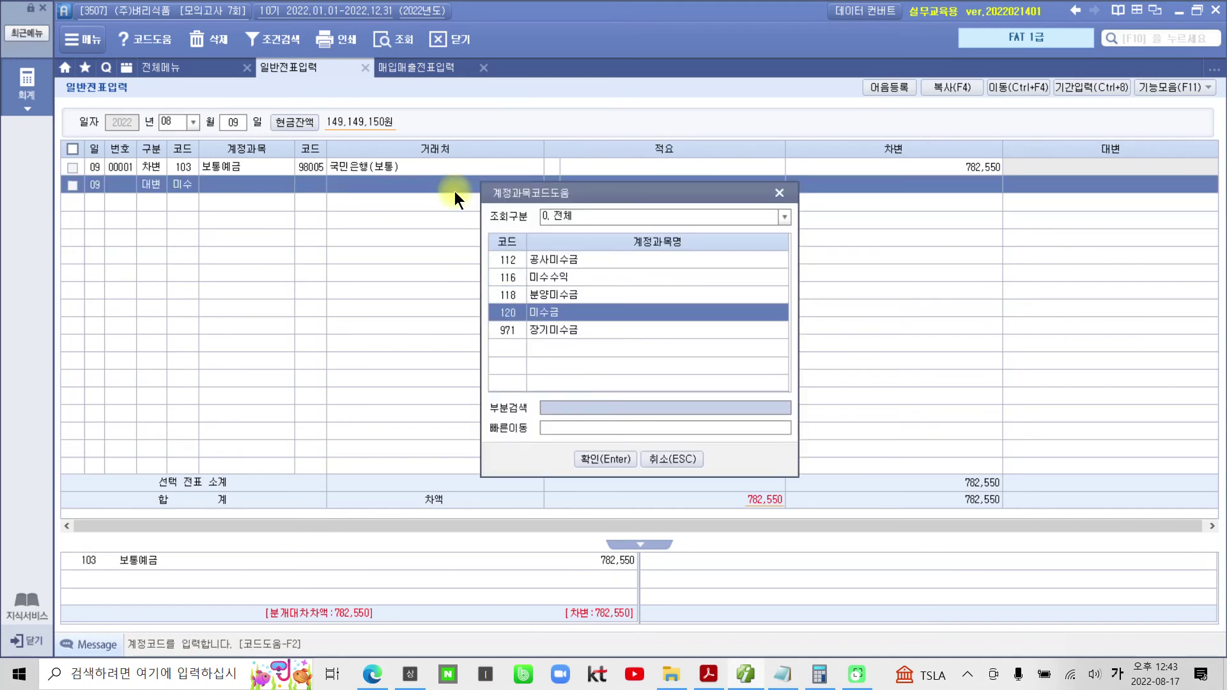
{"action": "key", "text": "Return"}
{"action": "type", "text": "05900"}
{"action": "key", "text": "Return"}
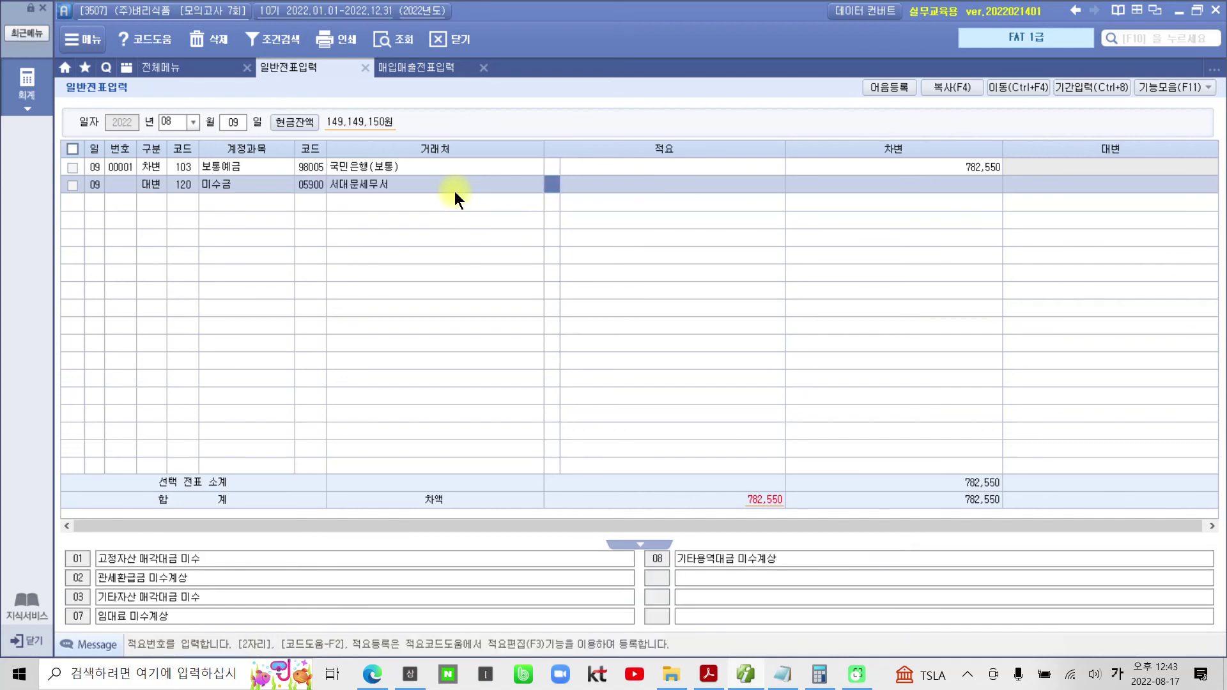
{"action": "key", "text": "Return"}
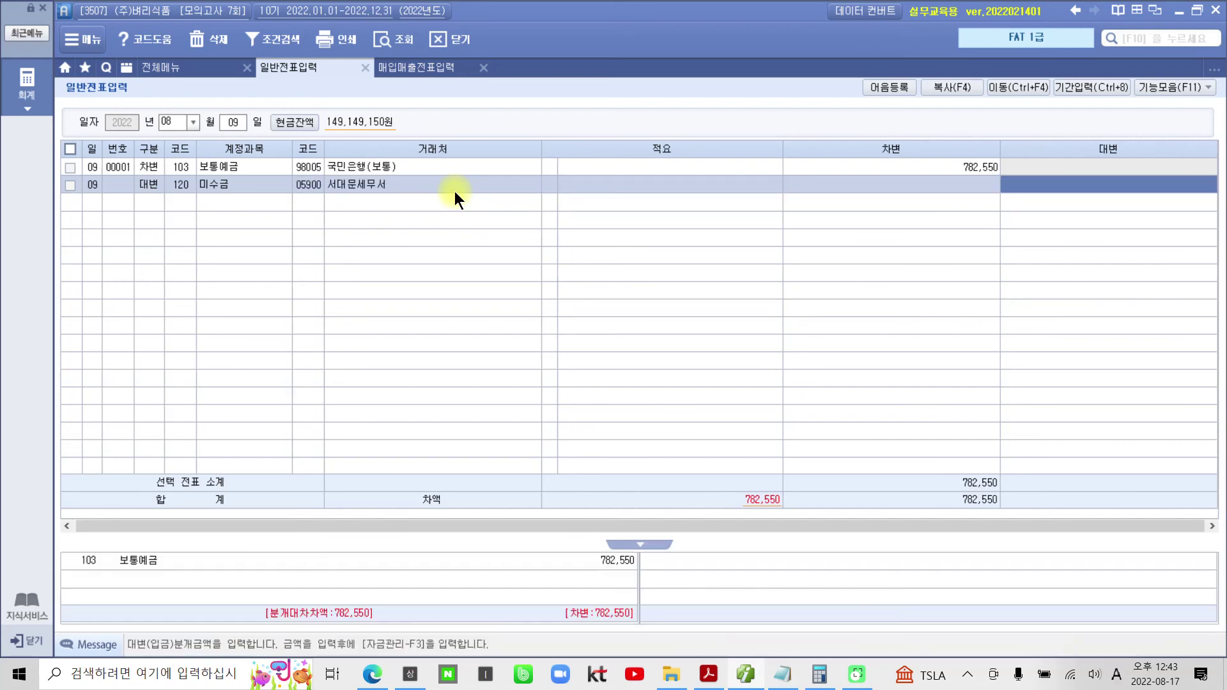
{"action": "type", "text": "782"}
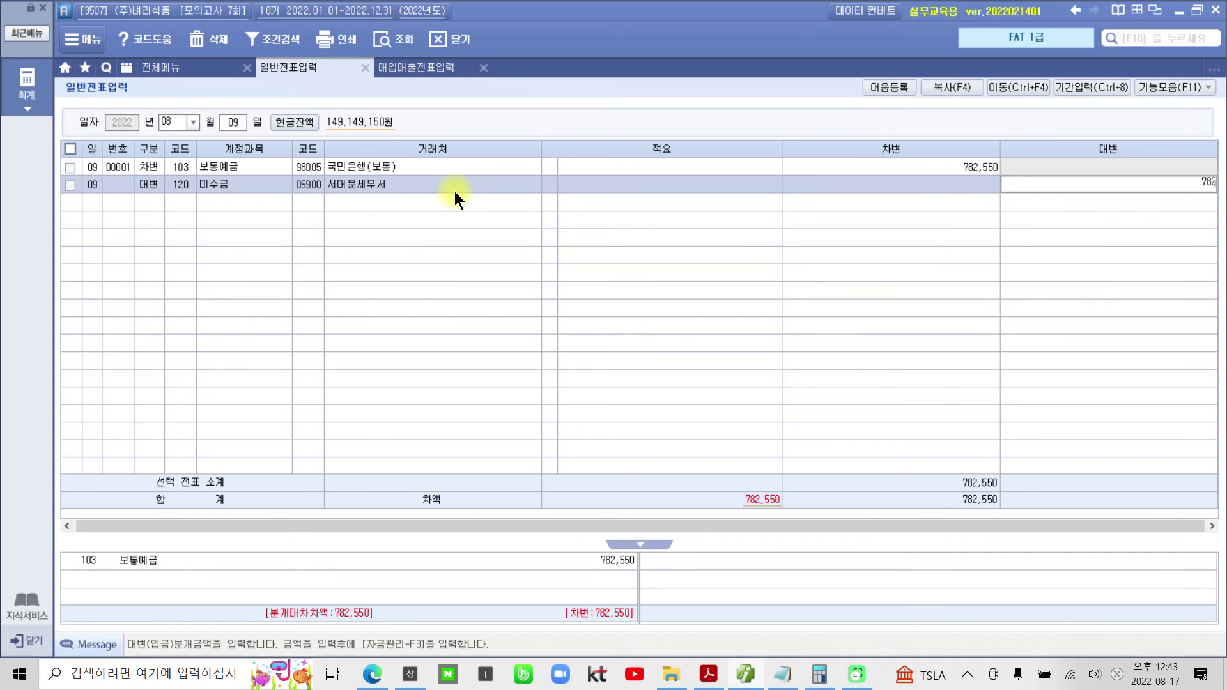
{"action": "type", "text": ",550"}
{"action": "key", "text": "Return"}
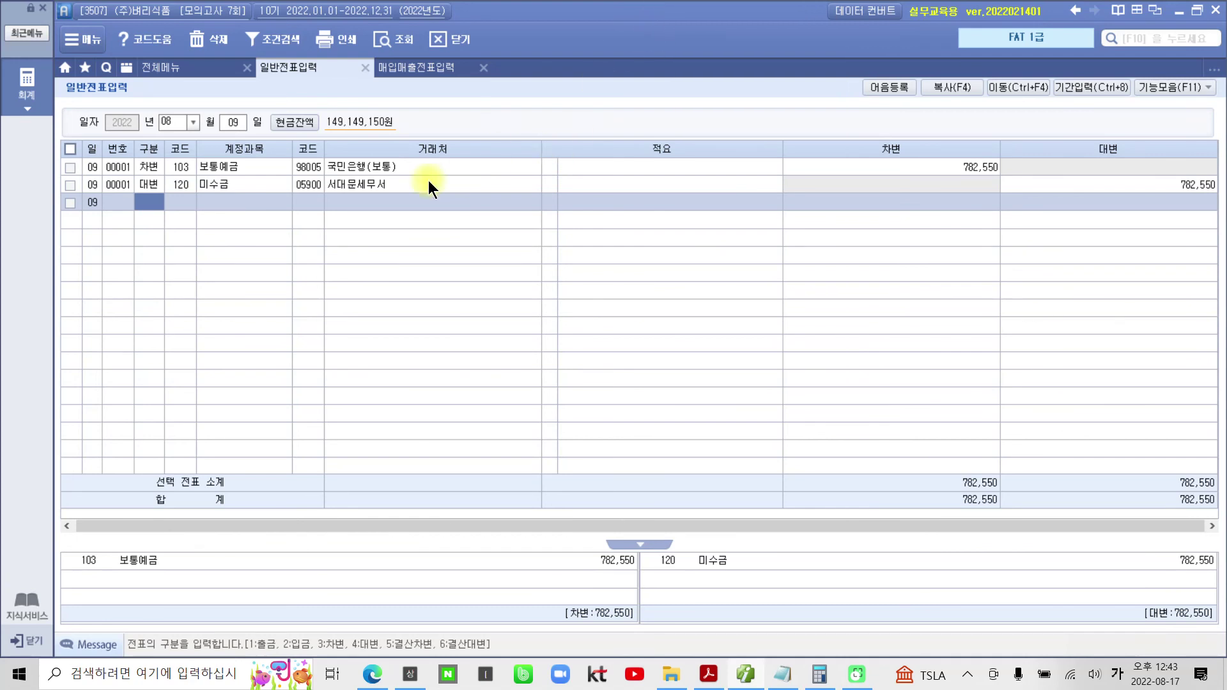
{"action": "left_click", "coordinate": [446, 184]}
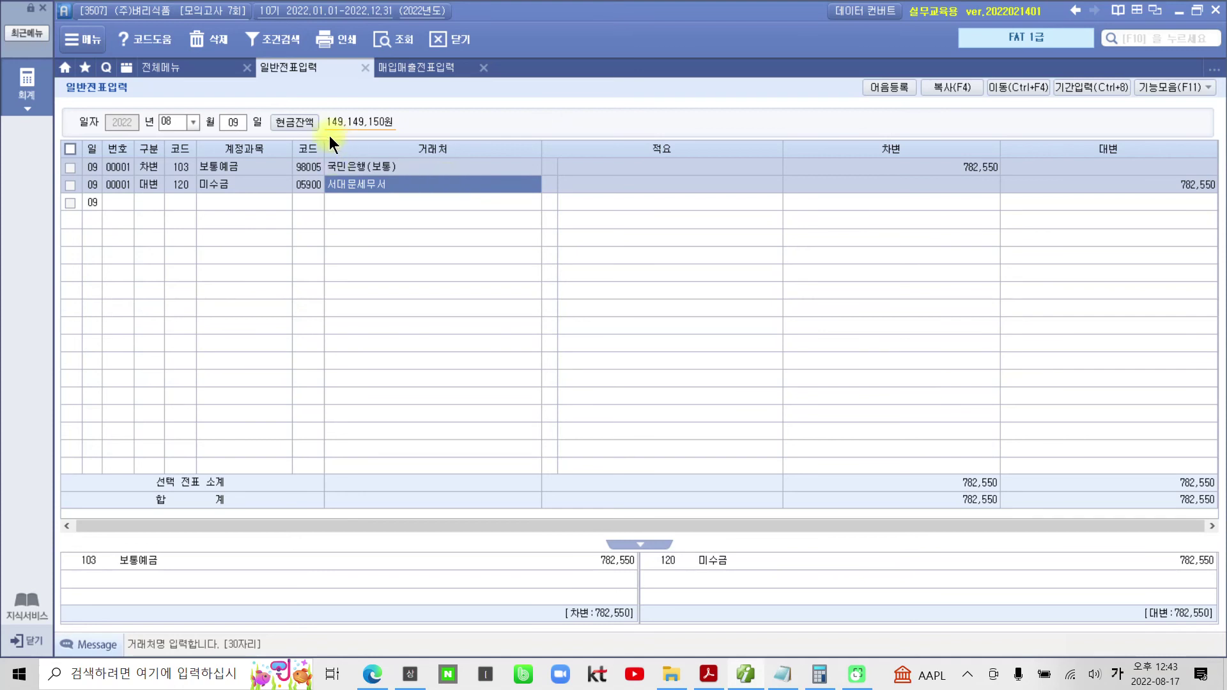
- Load the 06/30 voucher and check its 120 미수금 debit of 782,550 from 서대문세무서
{"action": "left_click", "coordinate": [190, 122]}
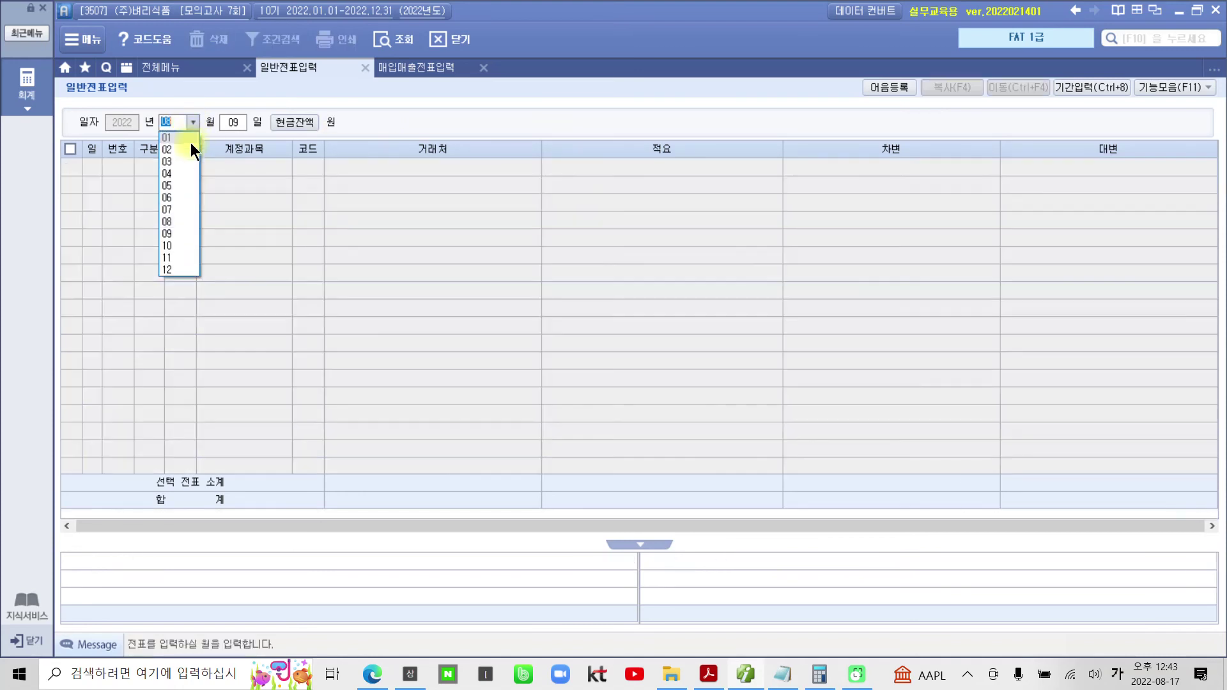
{"action": "left_click", "coordinate": [168, 197]}
{"action": "type", "text": "30"}
{"action": "key", "text": "Return"}
{"action": "left_click", "coordinate": [181, 220]}
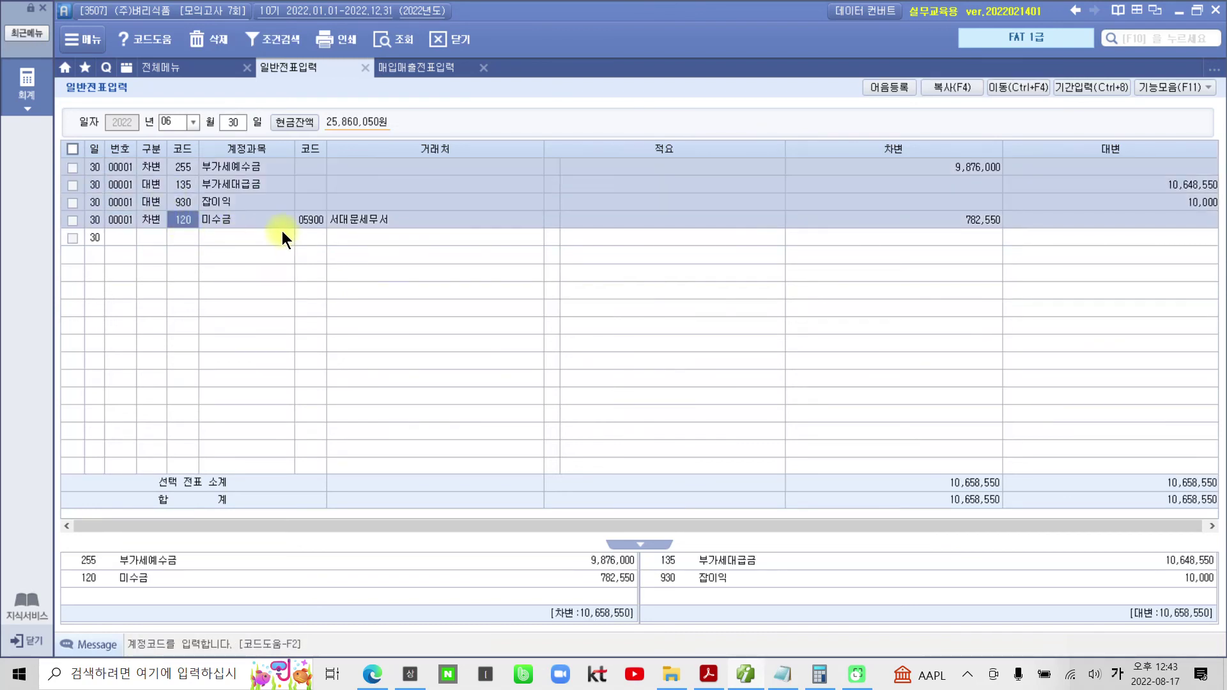
{"action": "left_click", "coordinate": [970, 224]}
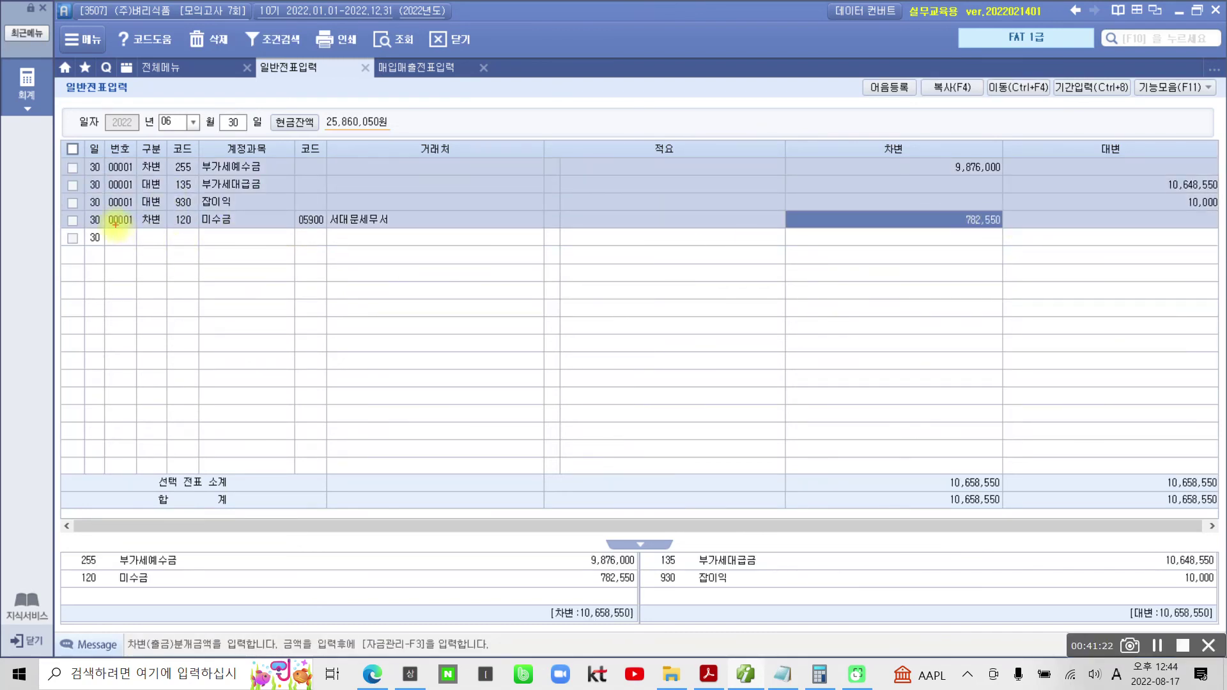
{"action": "mouse_move", "coordinate": [101, 211]}
{"action": "left_mouse_down"}
{"action": "mouse_move", "coordinate": [384, 233]}
{"action": "mouse_move", "coordinate": [1019, 236]}
{"action": "mouse_move", "coordinate": [1007, 241]}
{"action": "left_mouse_up"}
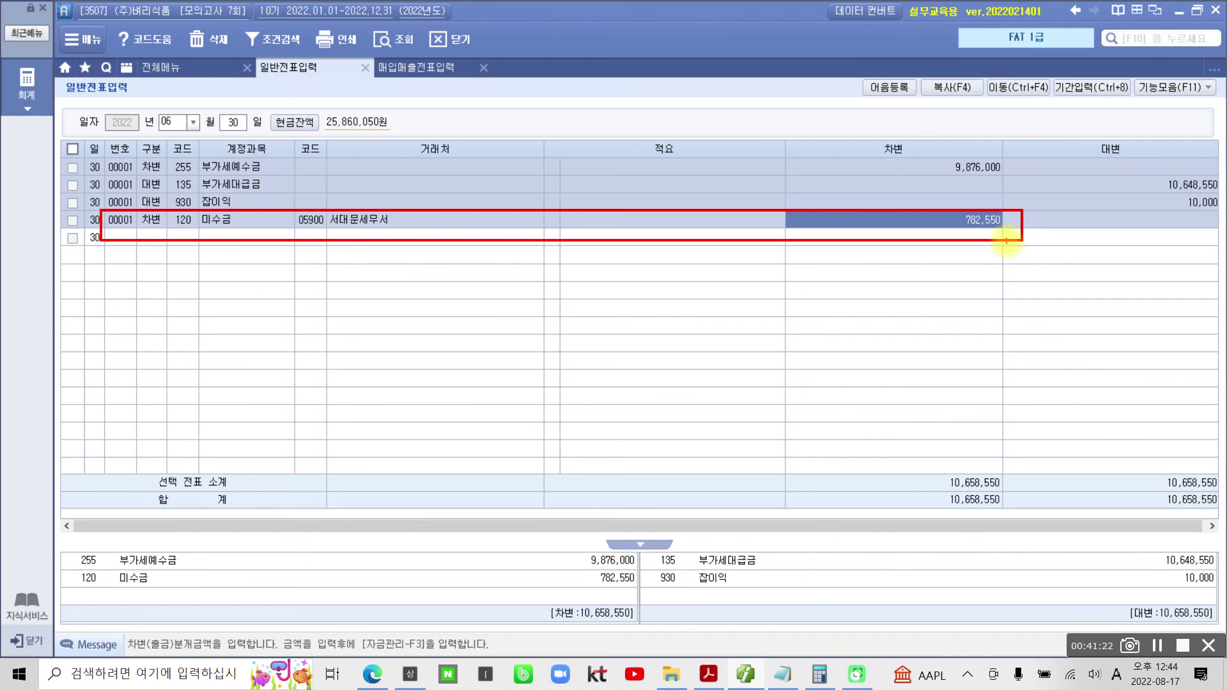
{"action": "left_click_drag", "start_coordinate": [685, 193], "coordinate": [787, 184]}
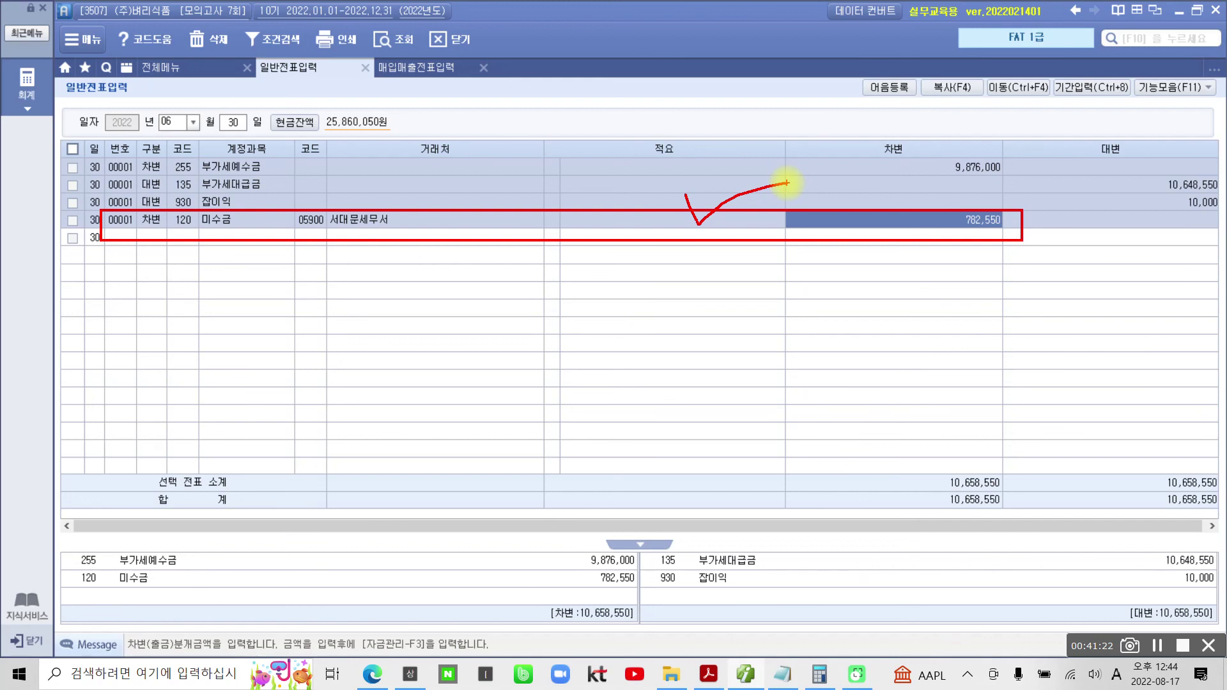
{"action": "key", "text": "Escape"}
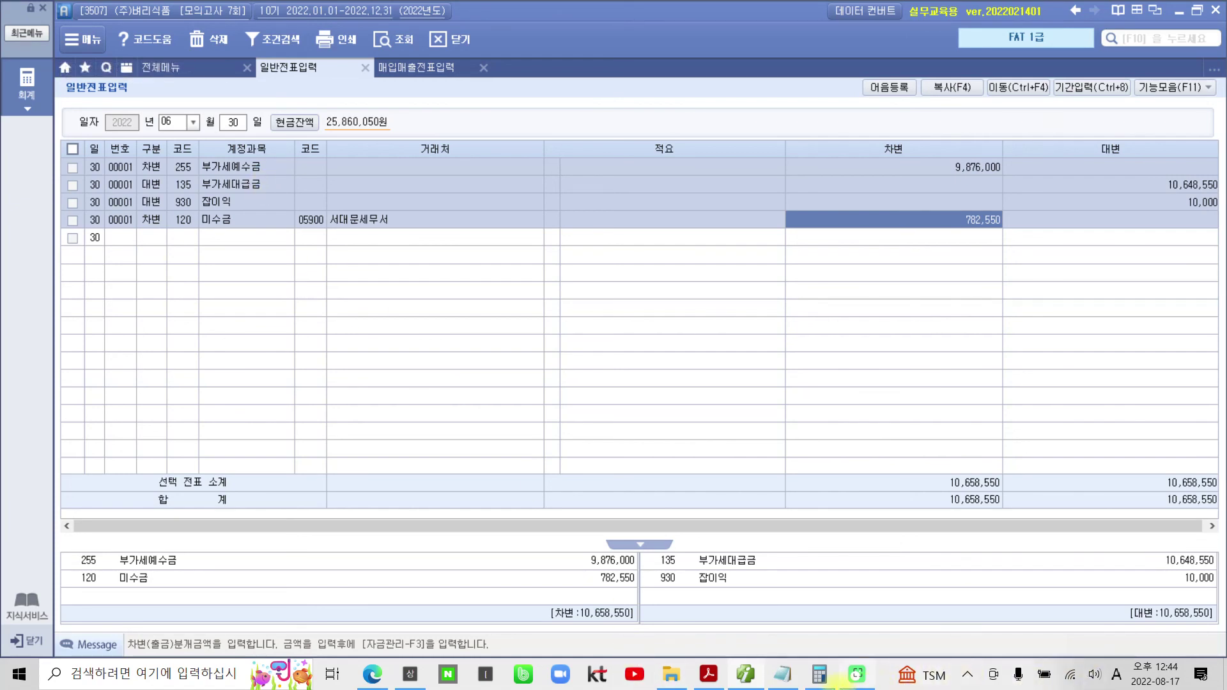
{"action": "left_click", "coordinate": [708, 674]}
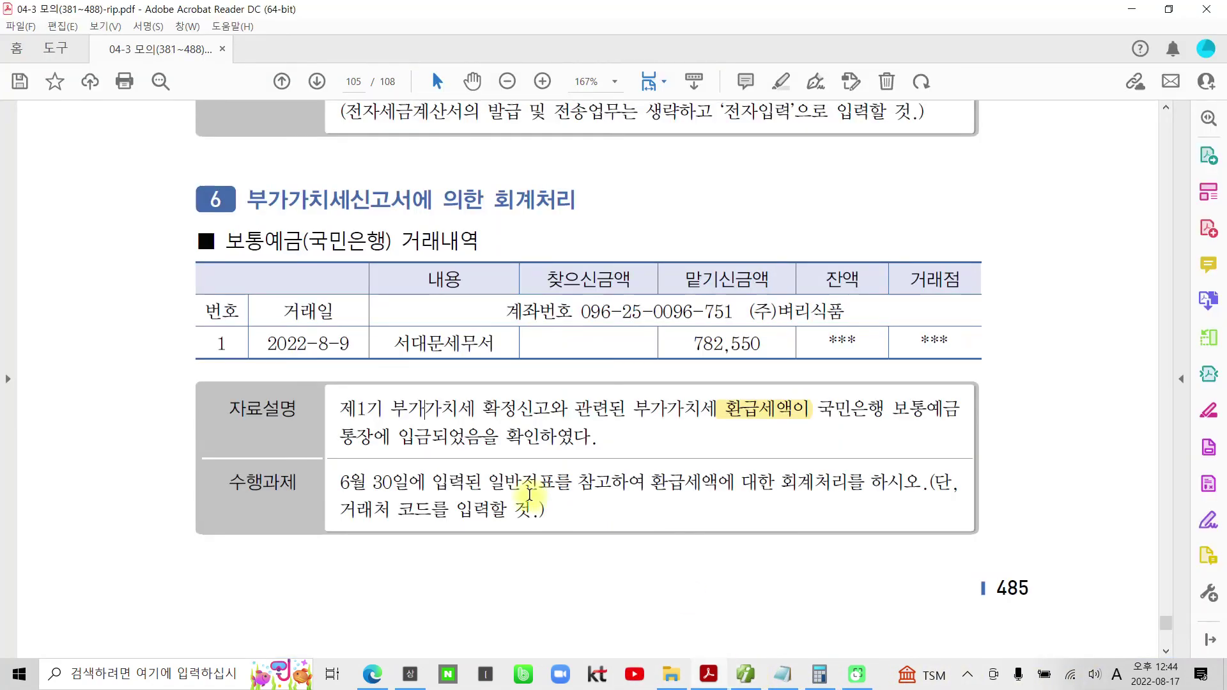
- Scroll to the 결산 problems on page 106 and select the 1,500,000원 unused-supplies sentence
{"action": "scroll", "coordinate": [640, 552], "scroll_direction": "down", "scroll_amount": 3}
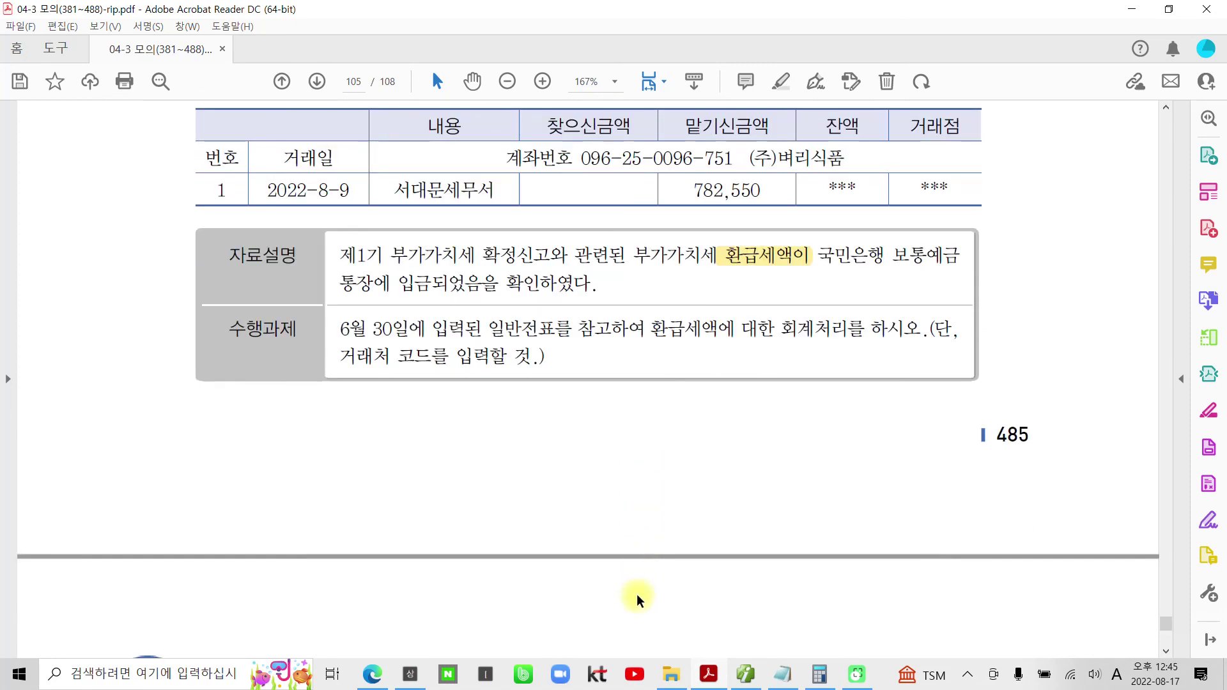
{"action": "scroll", "coordinate": [611, 576], "scroll_direction": "down", "scroll_amount": 2}
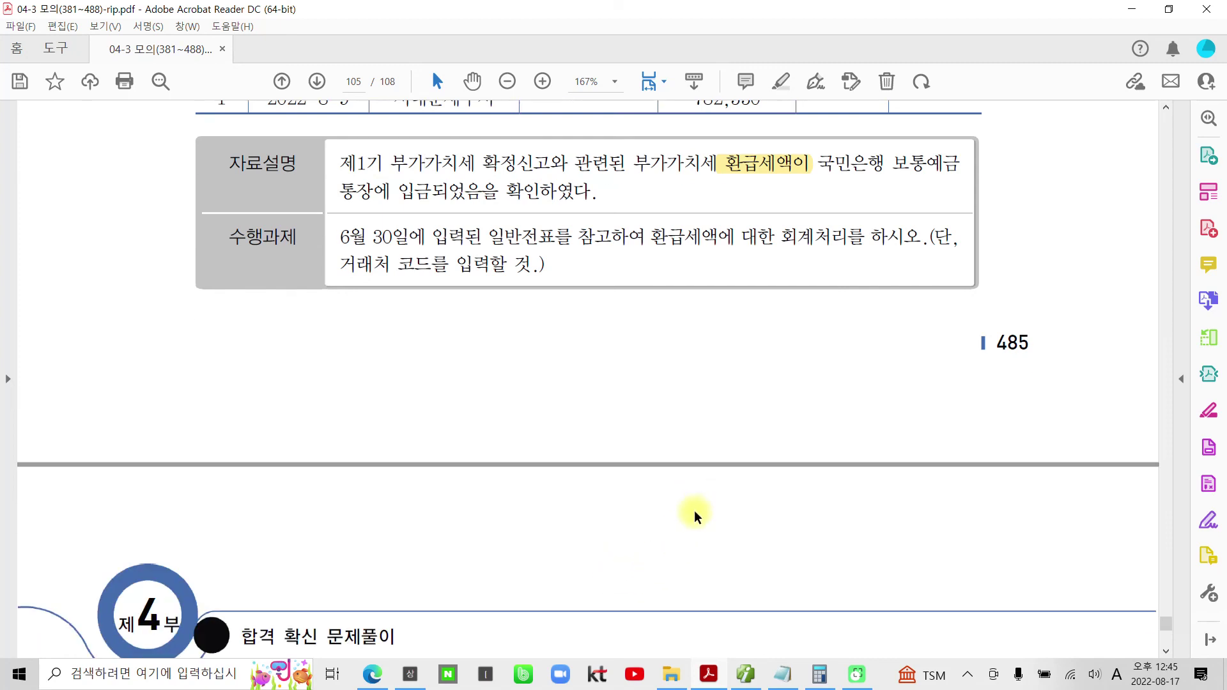
{"action": "scroll", "coordinate": [679, 487], "scroll_direction": "down", "scroll_amount": 2}
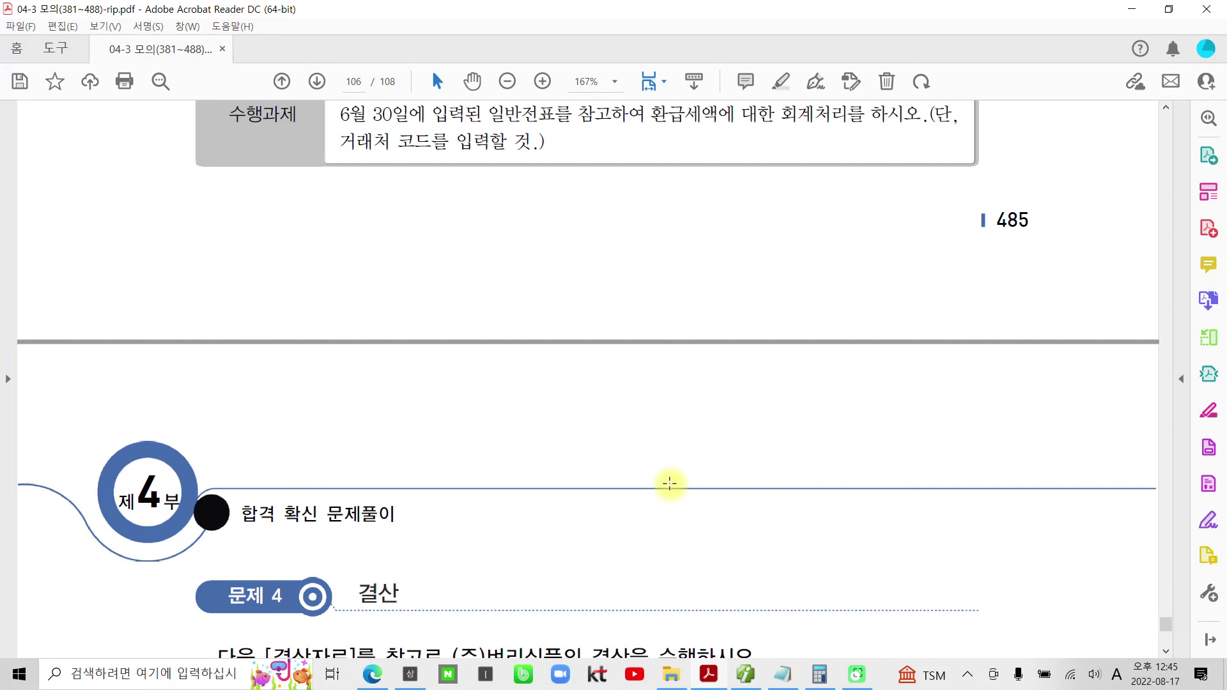
{"action": "scroll", "coordinate": [669, 483], "scroll_direction": "down", "scroll_amount": 2}
{"action": "scroll", "coordinate": [669, 484], "scroll_direction": "down", "scroll_amount": 2}
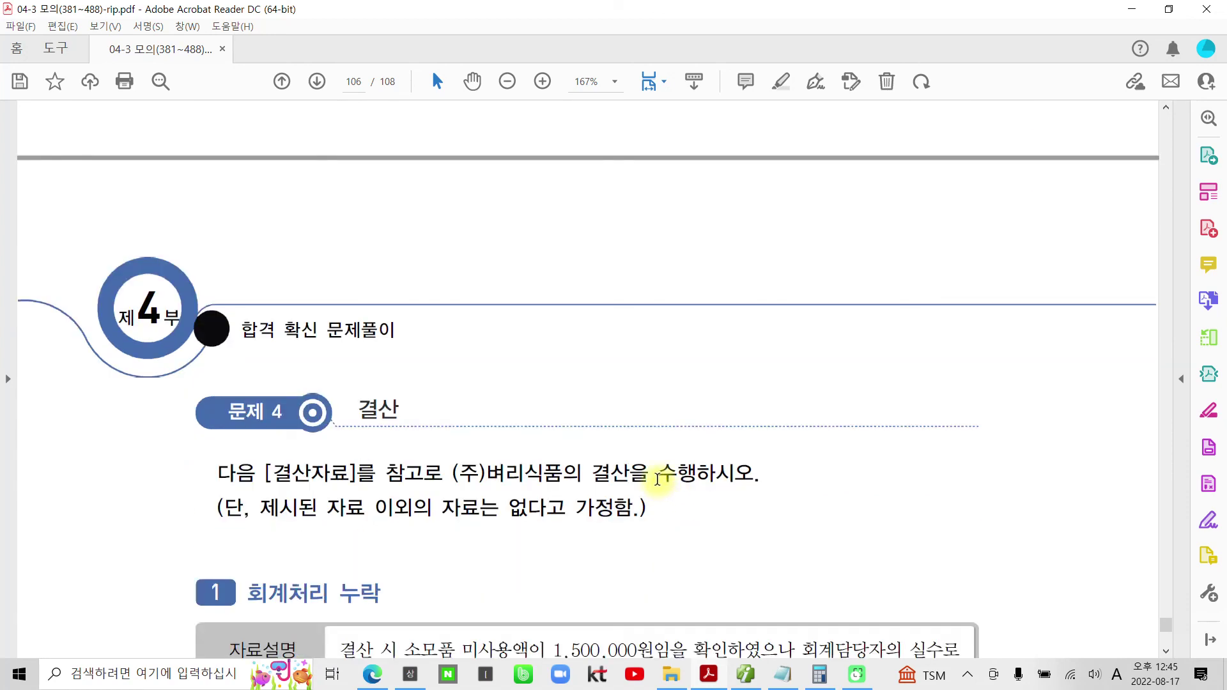
{"action": "scroll", "coordinate": [657, 479], "scroll_direction": "down", "scroll_amount": 3}
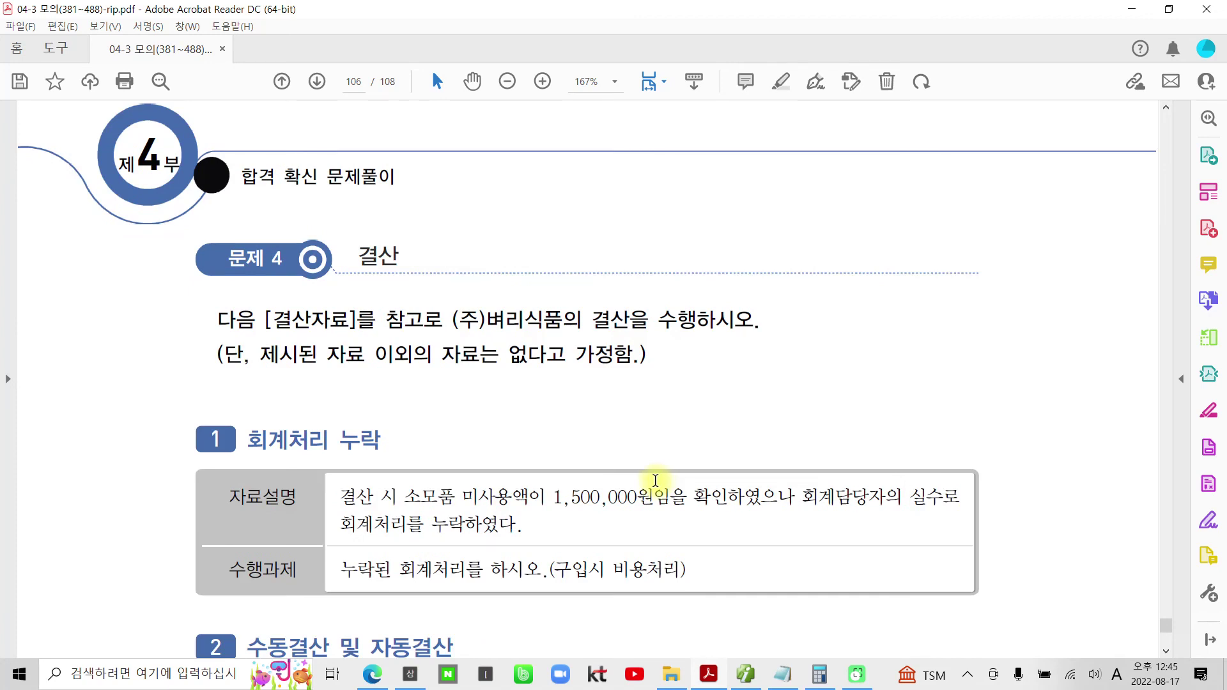
{"action": "scroll", "coordinate": [657, 478], "scroll_direction": "down", "scroll_amount": 1}
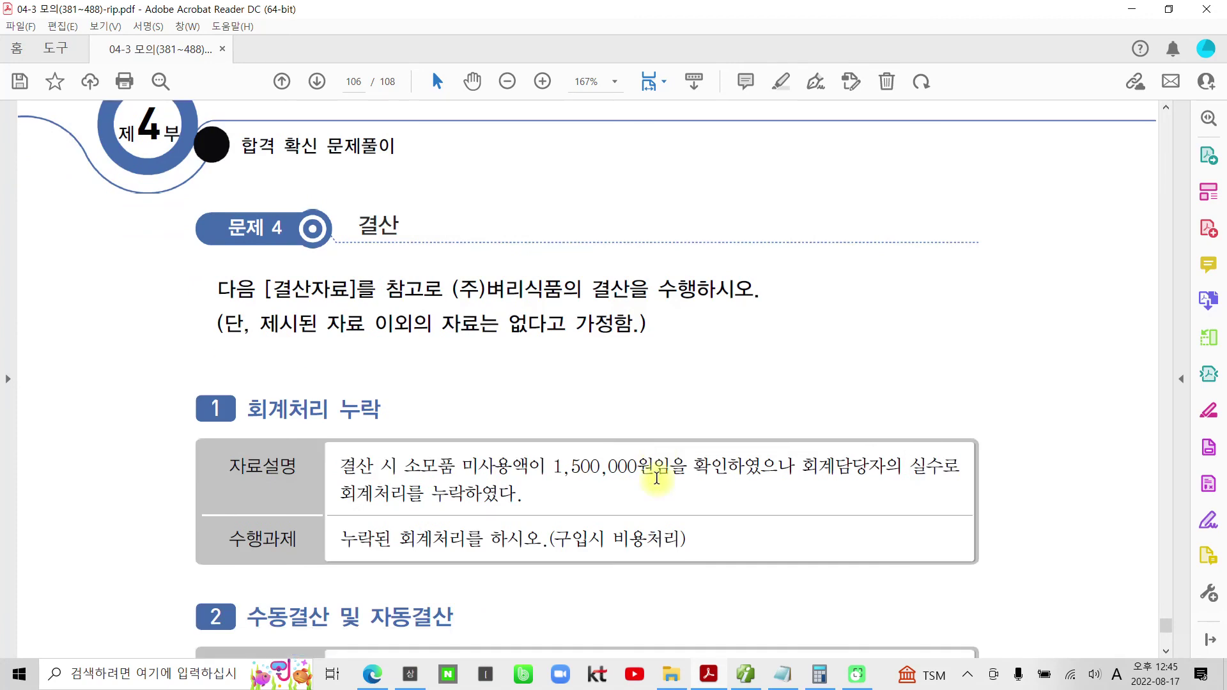
{"action": "scroll", "coordinate": [657, 479], "scroll_direction": "down", "scroll_amount": 3}
{"action": "scroll", "coordinate": [656, 483], "scroll_direction": "down", "scroll_amount": 11}
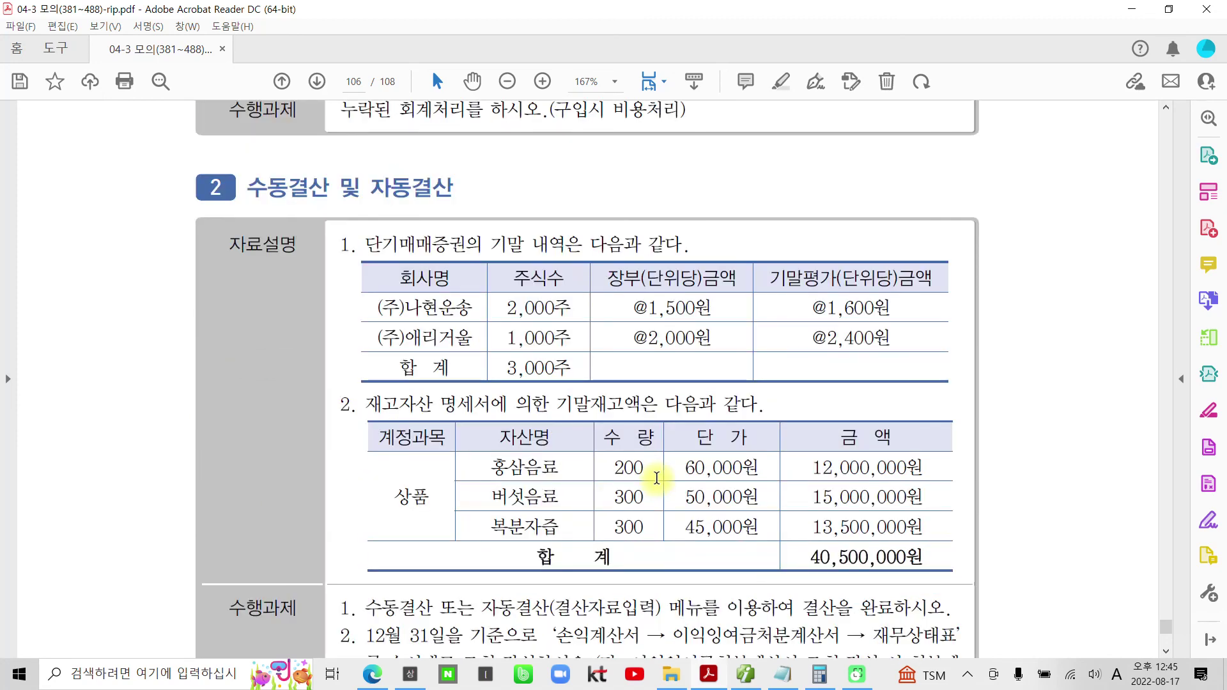
{"action": "scroll", "coordinate": [656, 478], "scroll_direction": "up", "scroll_amount": 8}
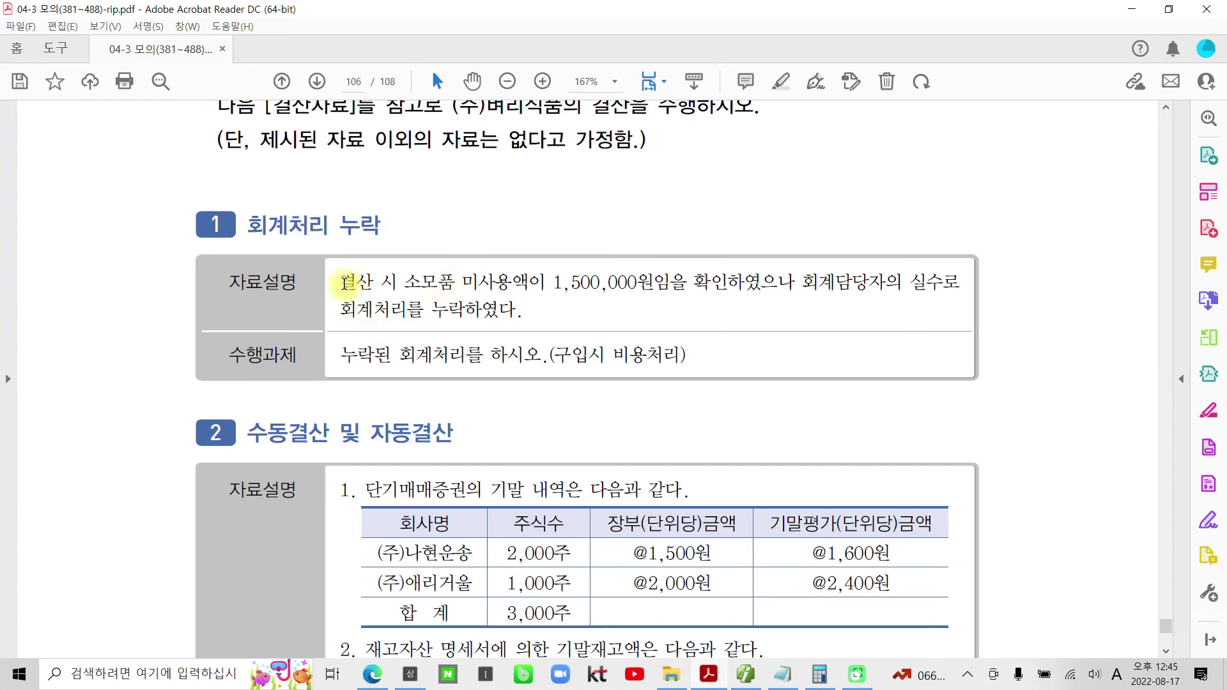
{"action": "left_click_drag", "start_coordinate": [343, 282], "coordinate": [741, 289]}
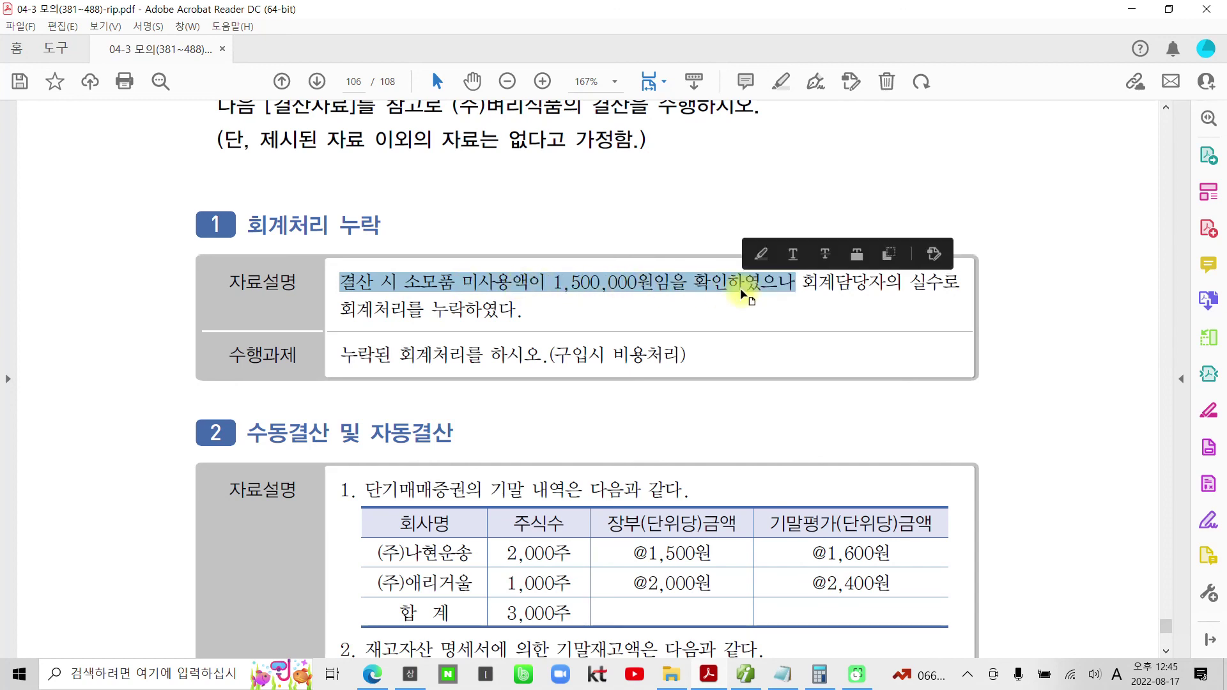
- Highlight the phrase '구입시 비용처리' in yellow
{"action": "left_click", "coordinate": [832, 303]}
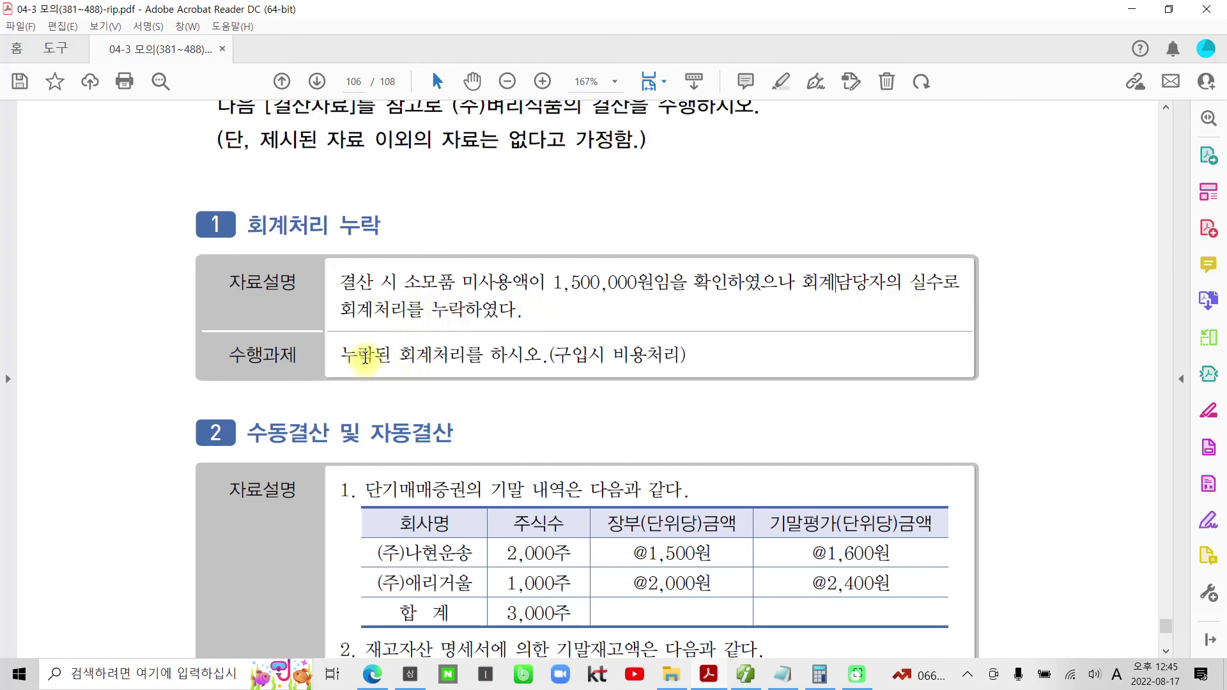
{"action": "left_click_drag", "start_coordinate": [554, 352], "coordinate": [674, 358]}
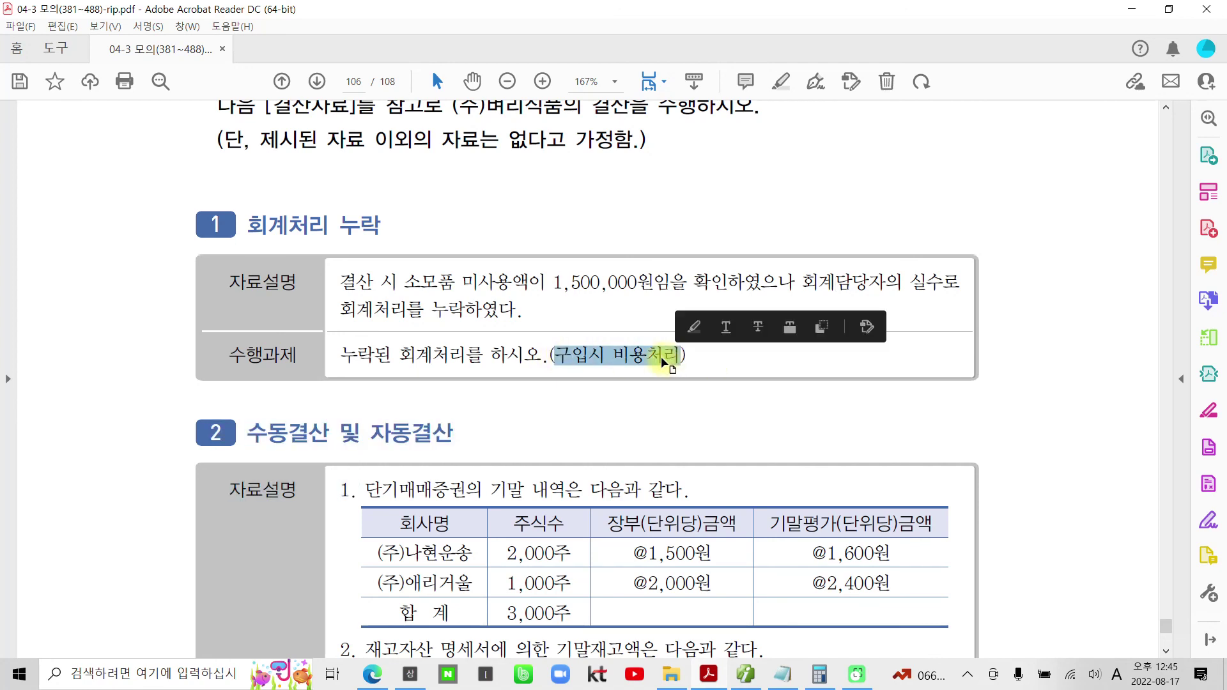
{"action": "right_click", "coordinate": [677, 358]}
{"action": "left_click", "coordinate": [731, 493]}
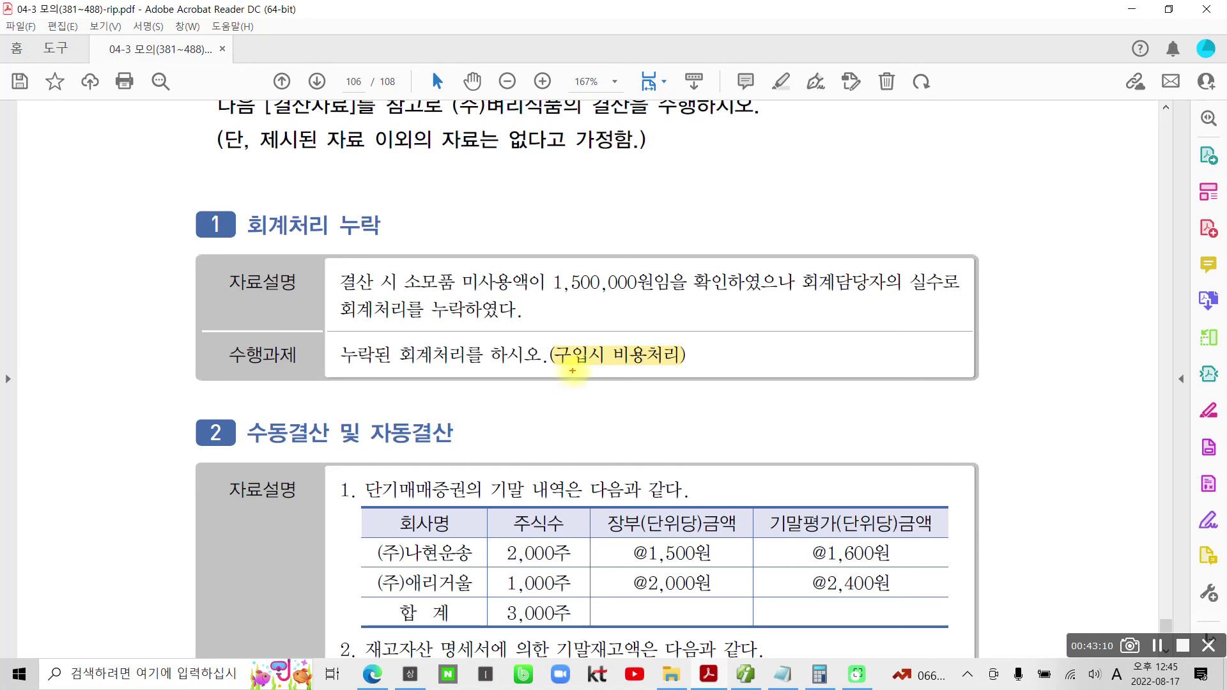
- Pen-annotate the task, noting 소모품비 as the credit and circling 1,500,000, then clear the marks
{"action": "mouse_move", "coordinate": [607, 369]}
{"action": "left_mouse_down"}
{"action": "mouse_move", "coordinate": [686, 369]}
{"action": "mouse_move", "coordinate": [677, 426]}
{"action": "mouse_move", "coordinate": [703, 415]}
{"action": "mouse_move", "coordinate": [711, 428]}
{"action": "left_mouse_up"}
{"action": "mouse_move", "coordinate": [752, 417]}
{"action": "left_mouse_down"}
{"action": "mouse_move", "coordinate": [780, 371]}
{"action": "mouse_move", "coordinate": [803, 434]}
{"action": "mouse_move", "coordinate": [834, 412]}
{"action": "mouse_move", "coordinate": [850, 440]}
{"action": "mouse_move", "coordinate": [862, 402]}
{"action": "mouse_move", "coordinate": [901, 412]}
{"action": "mouse_move", "coordinate": [888, 473]}
{"action": "mouse_move", "coordinate": [949, 441]}
{"action": "mouse_move", "coordinate": [966, 476]}
{"action": "left_mouse_up"}
{"action": "mouse_move", "coordinate": [404, 262]}
{"action": "left_mouse_down"}
{"action": "mouse_move", "coordinate": [470, 300]}
{"action": "mouse_move", "coordinate": [415, 259]}
{"action": "mouse_move", "coordinate": [387, 281]}
{"action": "mouse_move", "coordinate": [393, 290]}
{"action": "left_mouse_up"}
{"action": "left_click_drag", "start_coordinate": [508, 304], "coordinate": [656, 294]}
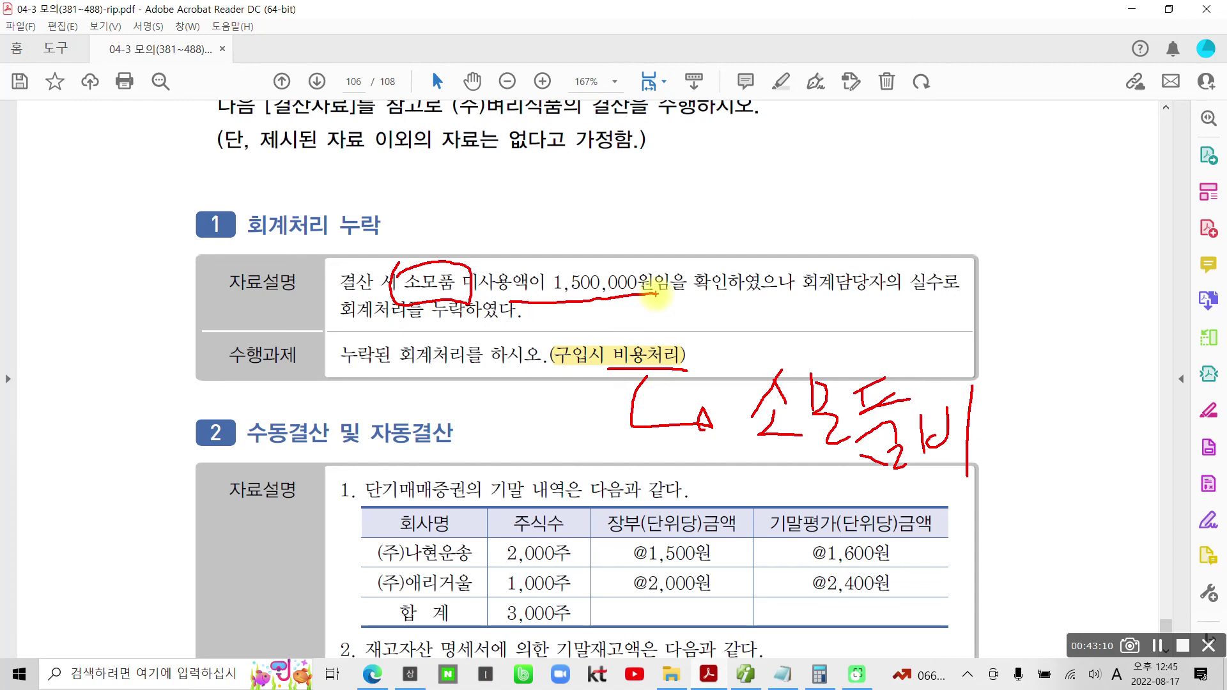
{"action": "mouse_move", "coordinate": [705, 234]}
{"action": "left_mouse_down"}
{"action": "mouse_move", "coordinate": [726, 257]}
{"action": "mouse_move", "coordinate": [755, 230]}
{"action": "left_mouse_up"}
{"action": "left_click_drag", "start_coordinate": [536, 311], "coordinate": [550, 314]}
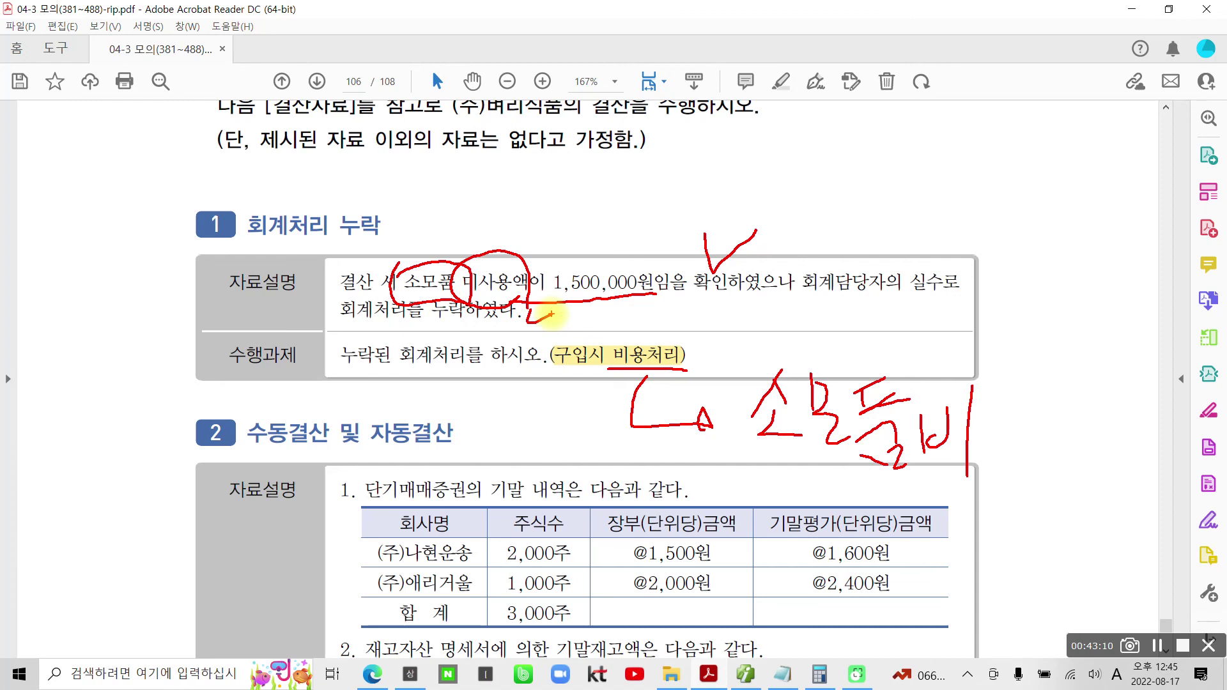
{"action": "left_click_drag", "start_coordinate": [550, 314], "coordinate": [626, 308]}
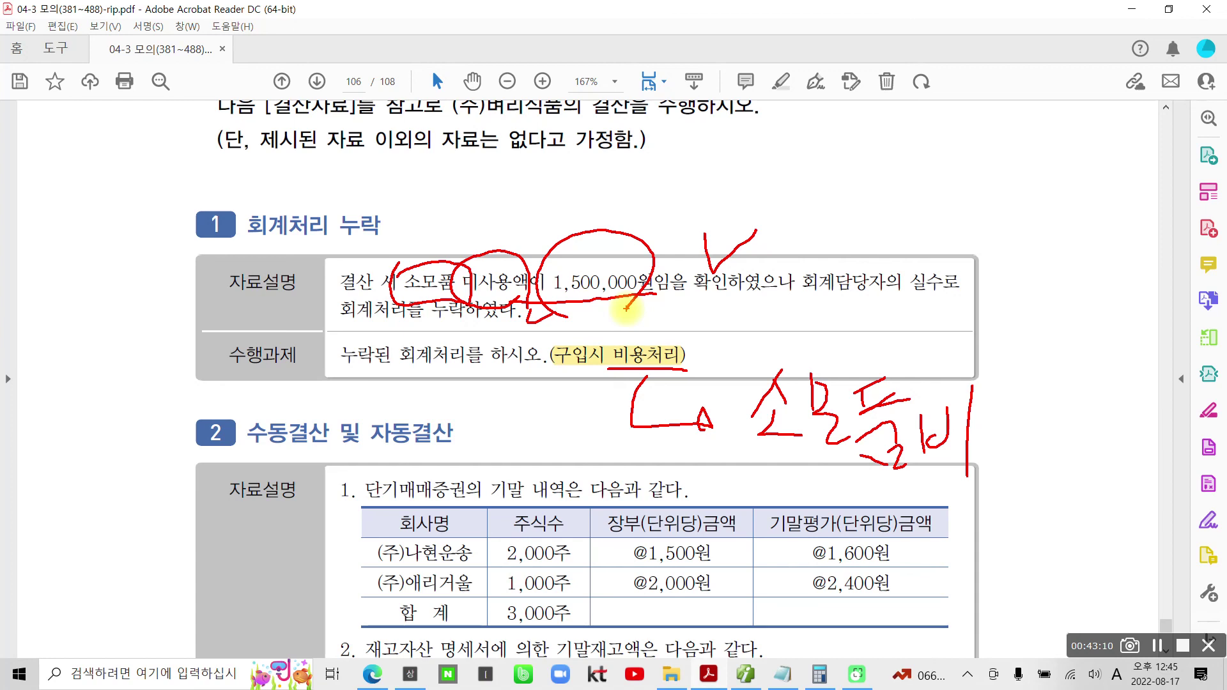
{"action": "mouse_move", "coordinate": [353, 198]}
{"action": "left_mouse_down"}
{"action": "mouse_move", "coordinate": [377, 227]}
{"action": "mouse_move", "coordinate": [338, 265]}
{"action": "left_mouse_up"}
{"action": "left_click_drag", "start_coordinate": [382, 190], "coordinate": [387, 275]}
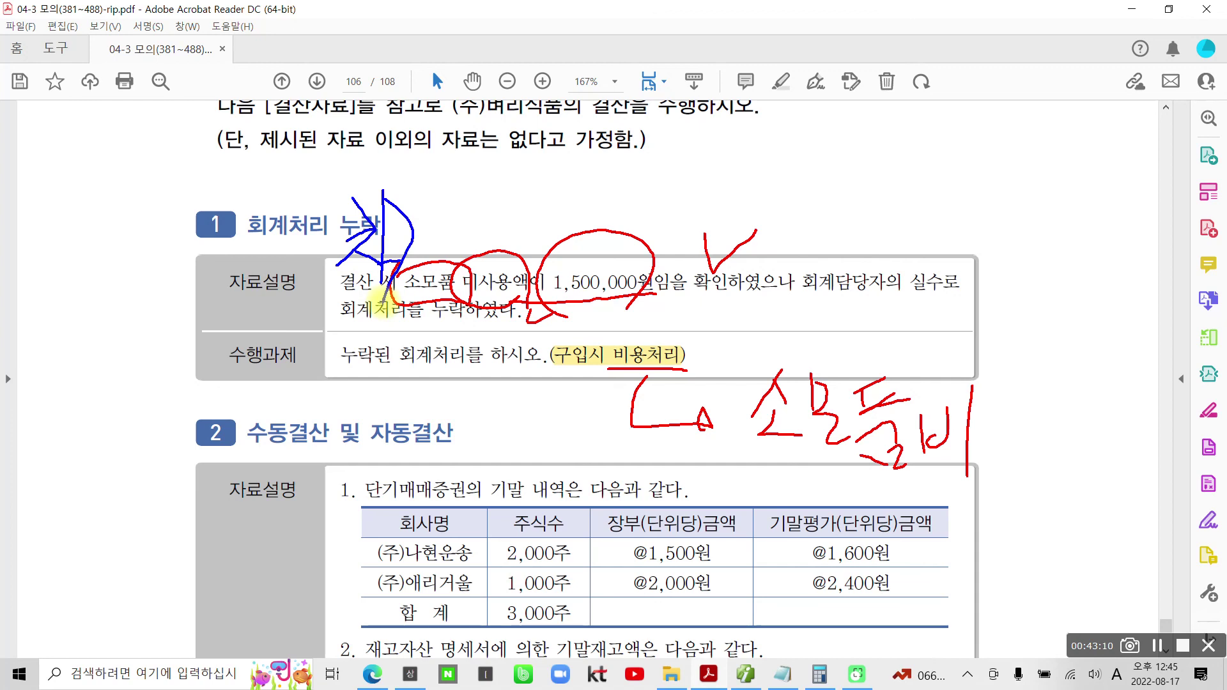
{"action": "mouse_move", "coordinate": [702, 332]}
{"action": "left_mouse_down"}
{"action": "mouse_move", "coordinate": [741, 338]}
{"action": "mouse_move", "coordinate": [734, 366]}
{"action": "mouse_move", "coordinate": [741, 355]}
{"action": "mouse_move", "coordinate": [753, 375]}
{"action": "left_mouse_up"}
{"action": "mouse_move", "coordinate": [754, 312]}
{"action": "left_mouse_down"}
{"action": "mouse_move", "coordinate": [774, 341]}
{"action": "mouse_move", "coordinate": [736, 397]}
{"action": "left_mouse_up"}
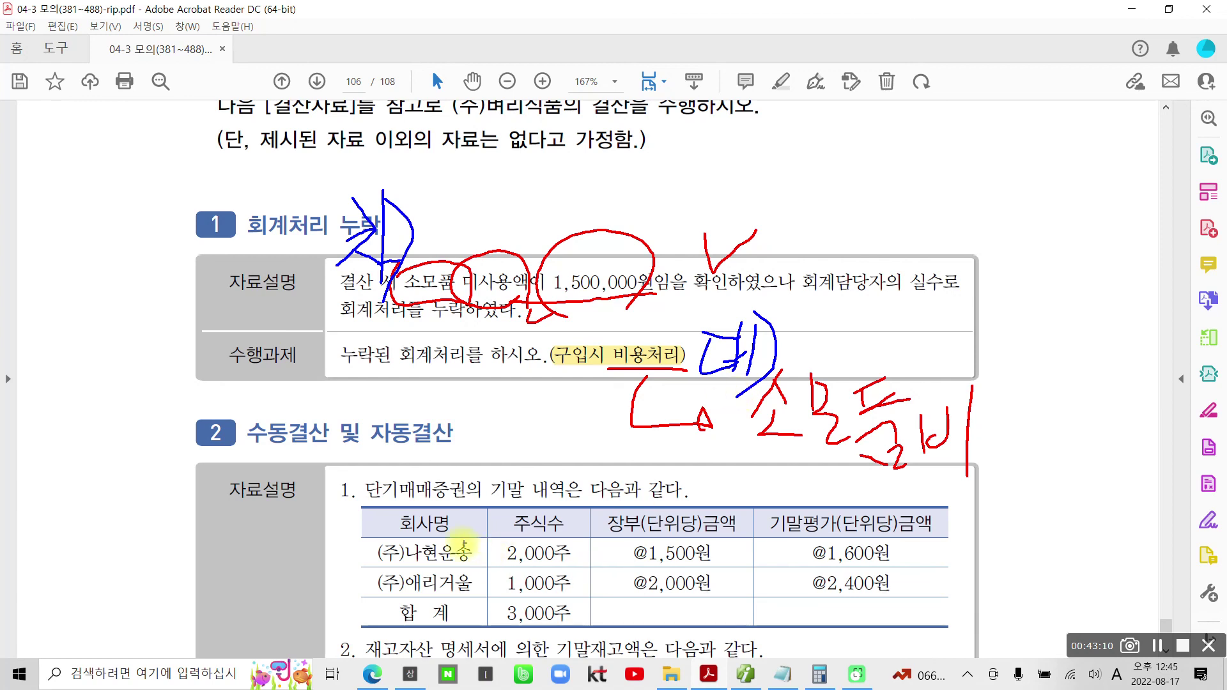
{"action": "key", "text": "Escape"}
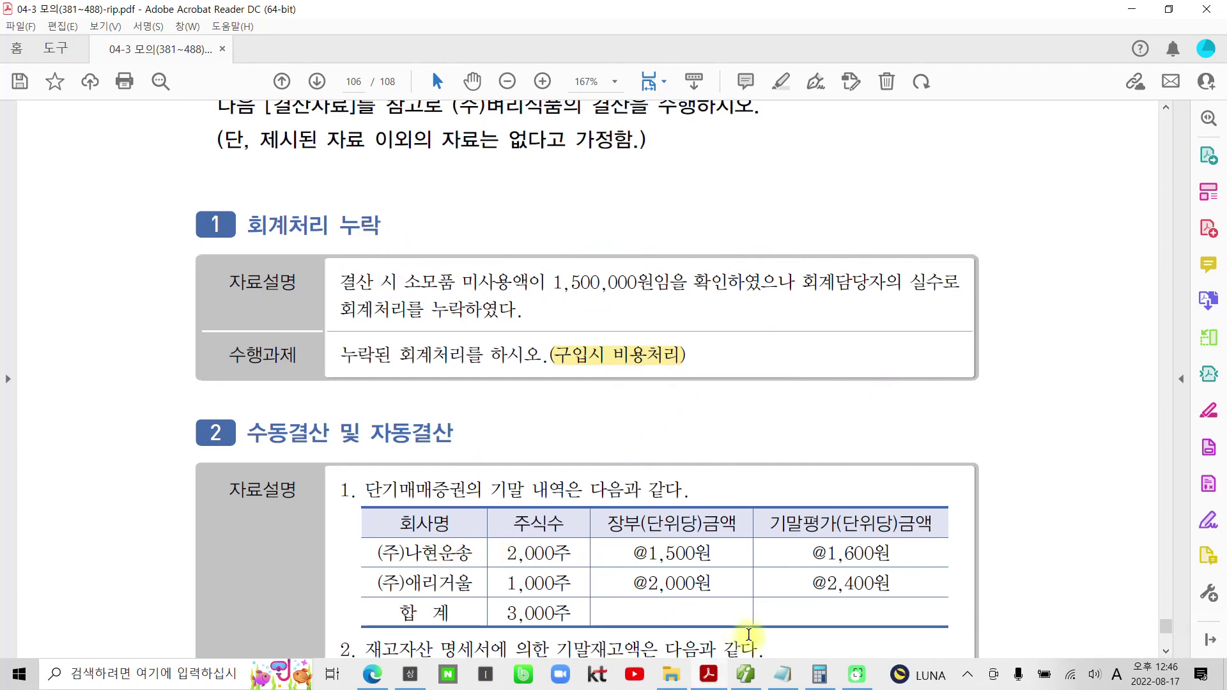
- Start a 12/31 general voucher debiting 172 소모품 for 1,500,000
{"action": "left_click", "coordinate": [743, 677]}
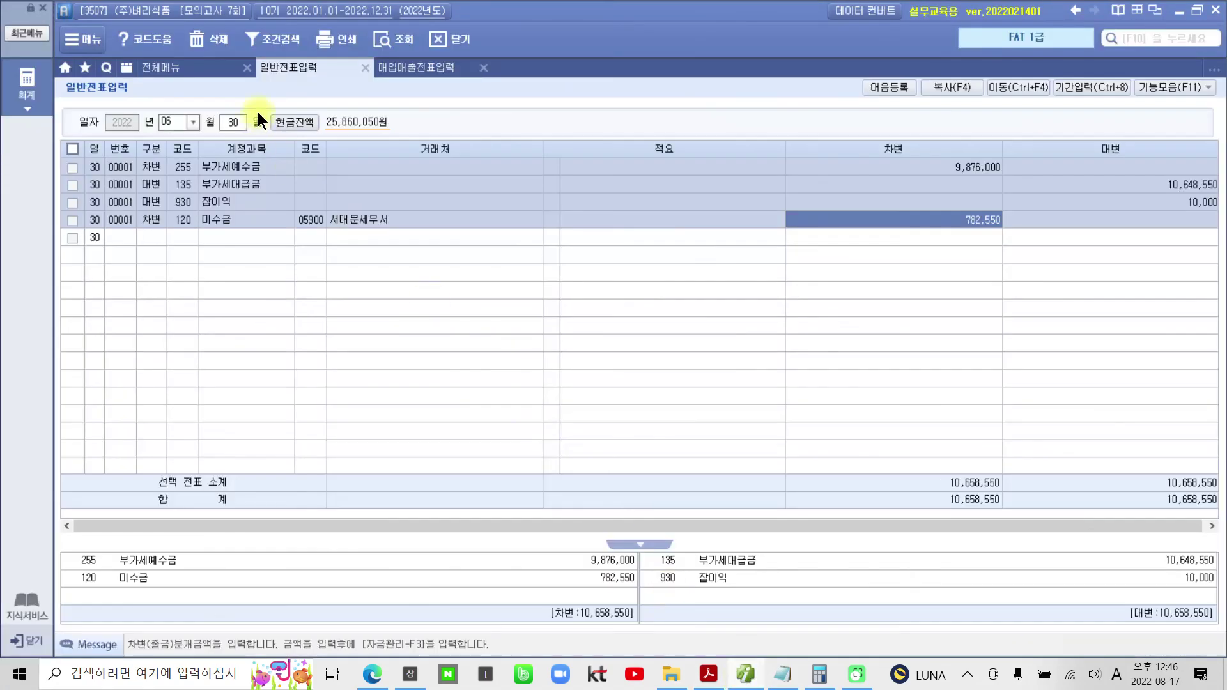
{"action": "left_click", "coordinate": [195, 127]}
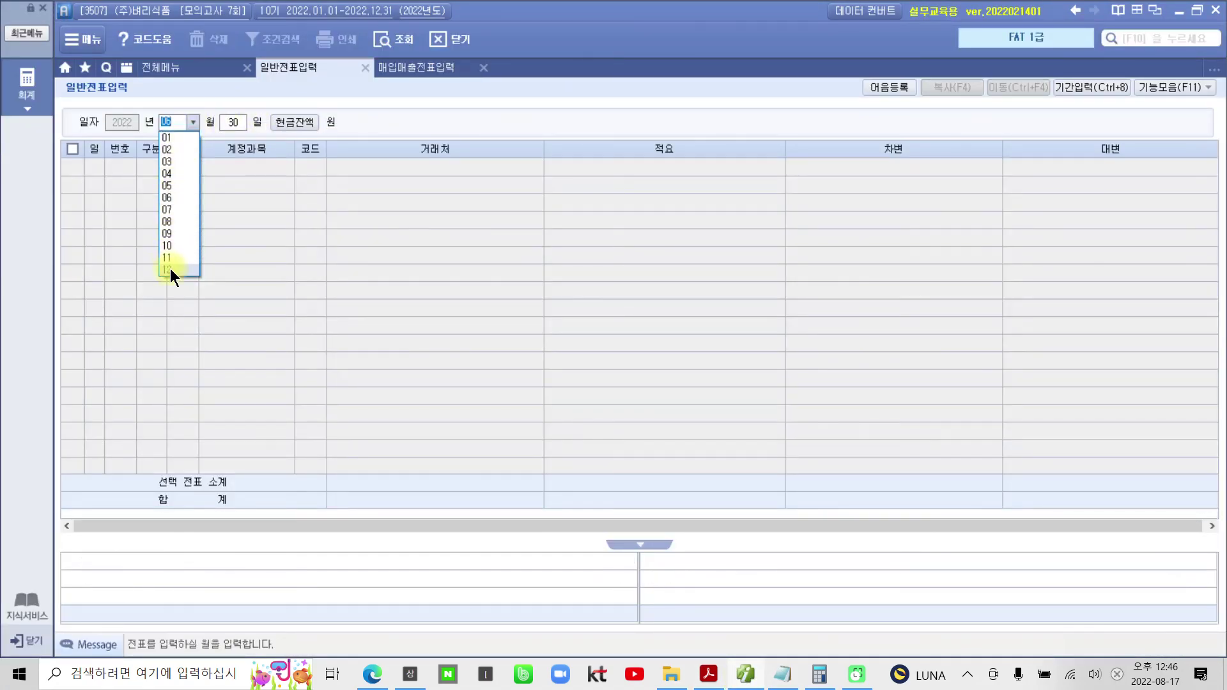
{"action": "left_click", "coordinate": [201, 275]}
{"action": "type", "text": "31"}
{"action": "key", "text": "Return"}
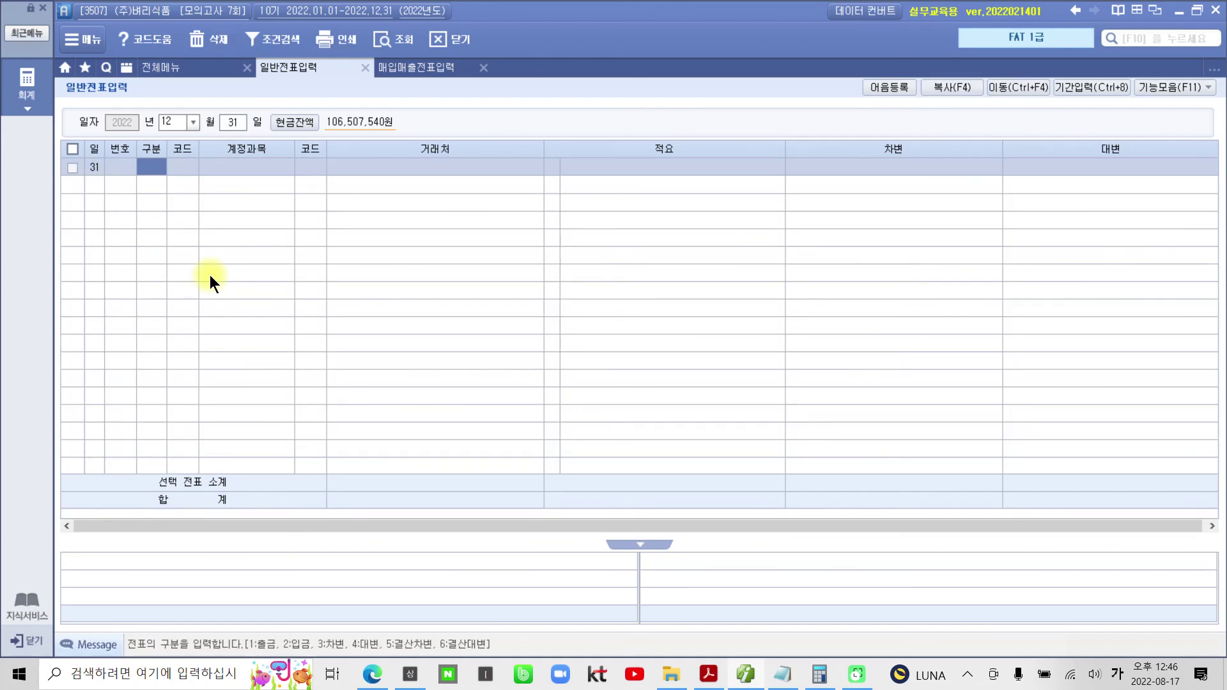
{"action": "type", "text": "3"}
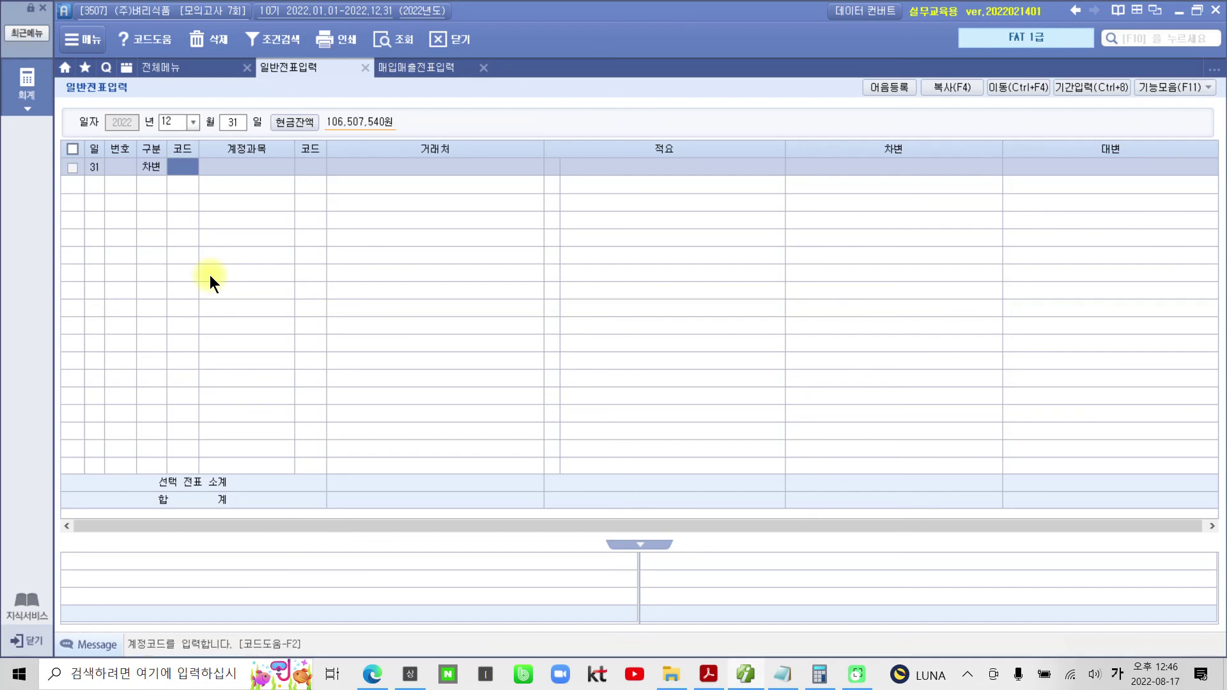
{"action": "type", "text": "소모"}
{"action": "key", "text": "Return"}
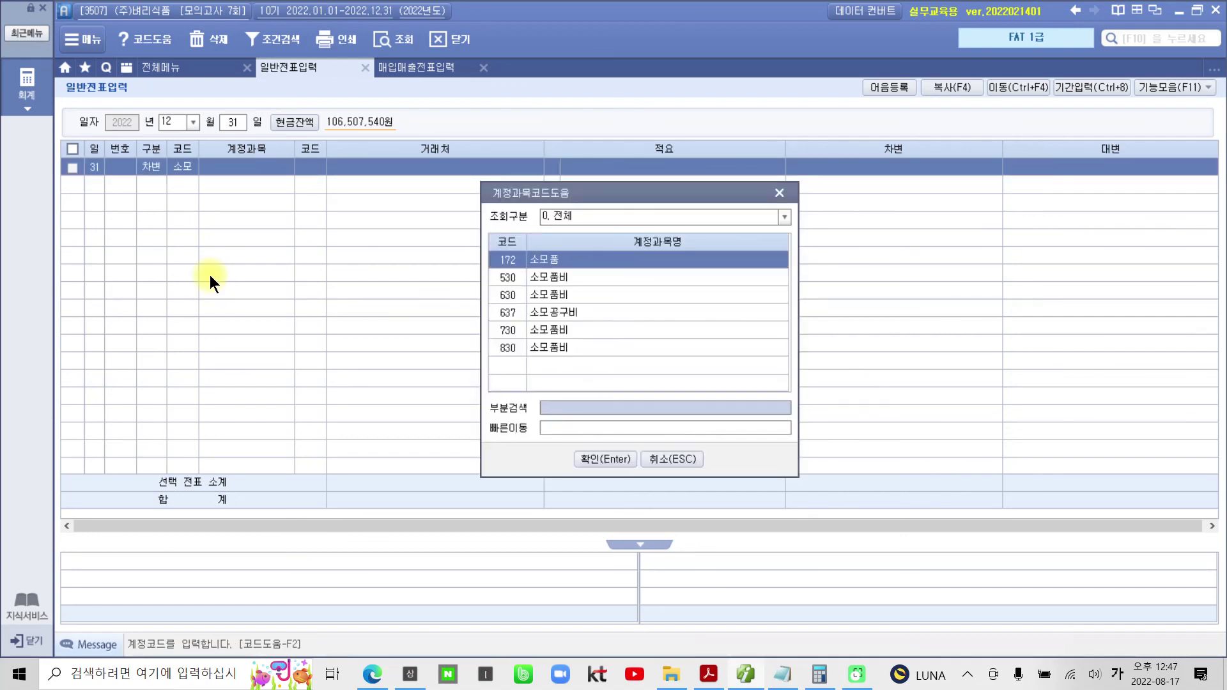
{"action": "key", "text": "Return"}
{"action": "key", "text": "Return"}
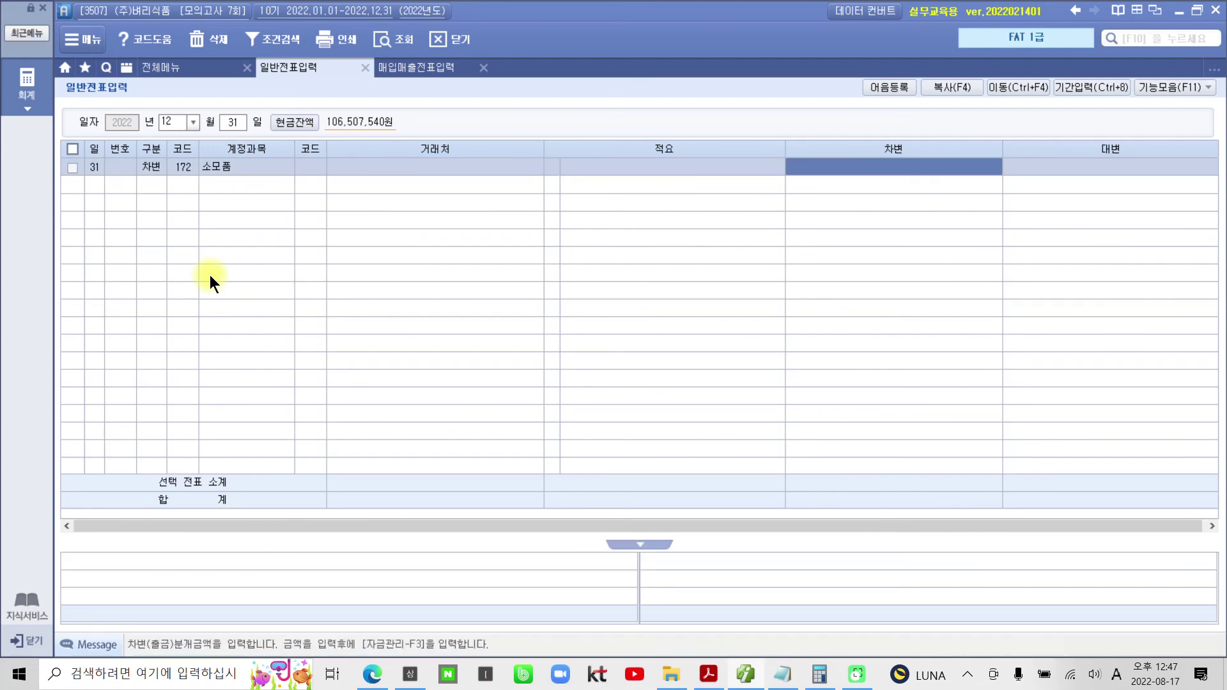
{"action": "type", "text": "1500000"}
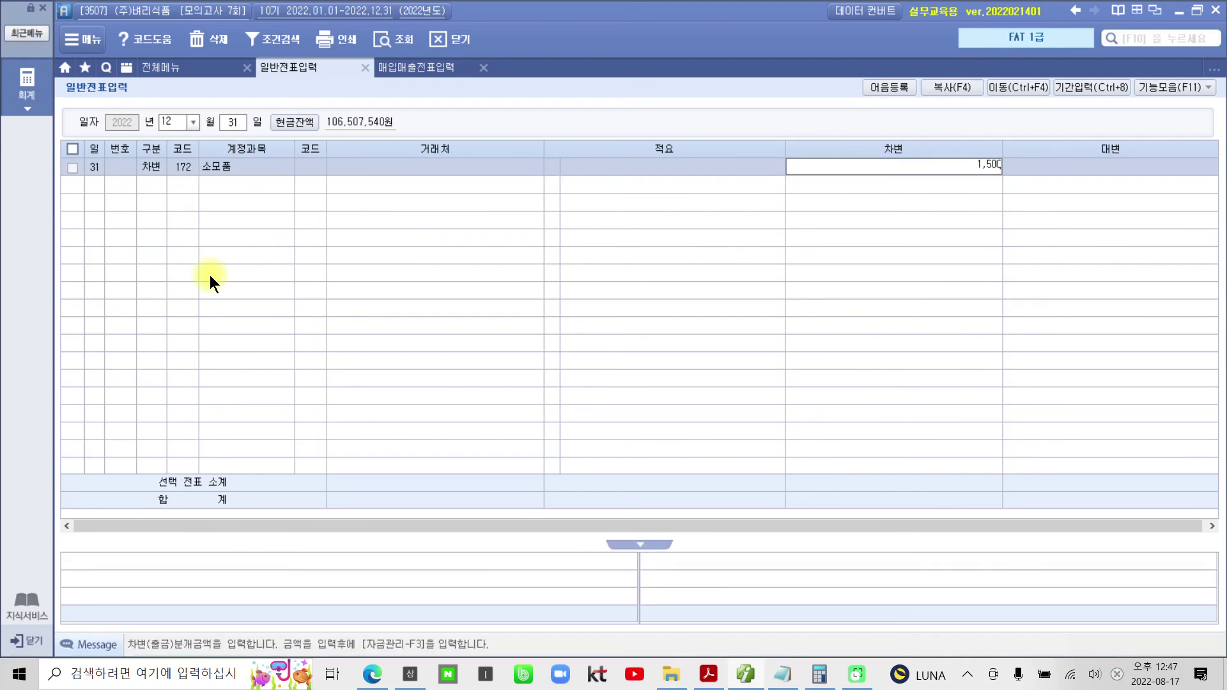
{"action": "key", "text": "Return"}
- Add the credit line 830 소모품비 for 1,500,000 to balance the voucher
{"action": "type", "text": "4"}
{"action": "key", "text": "Return"}
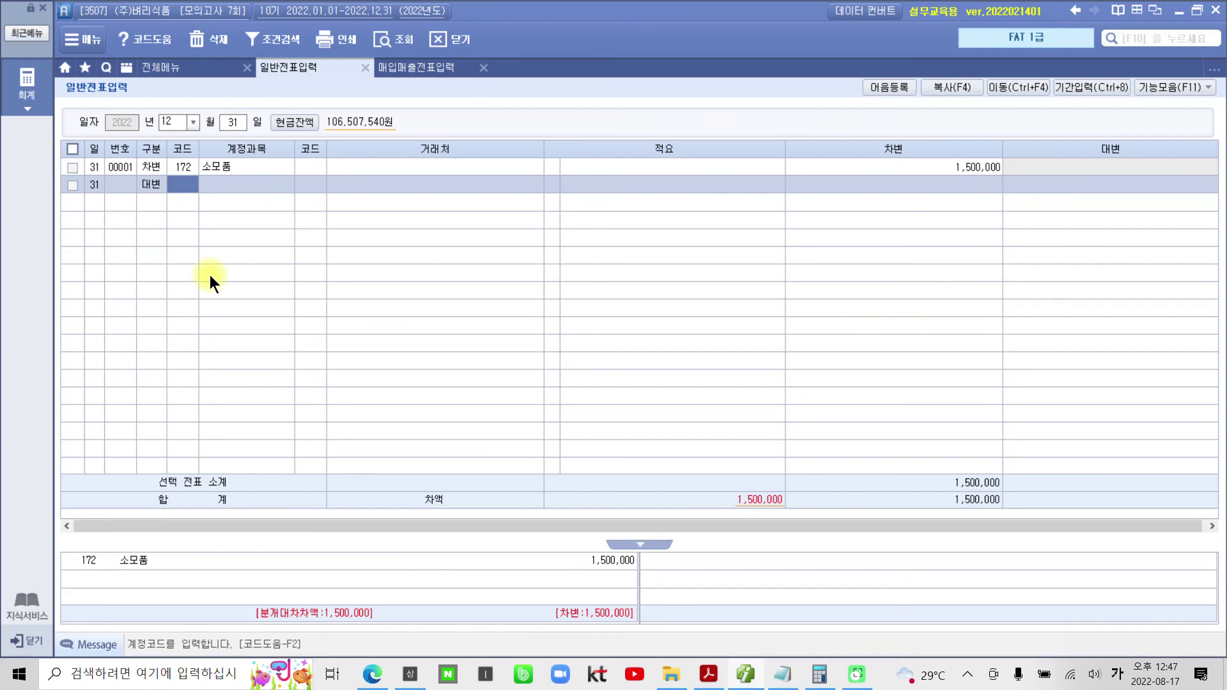
{"action": "type", "text": "소모"}
{"action": "key", "text": "Return"}
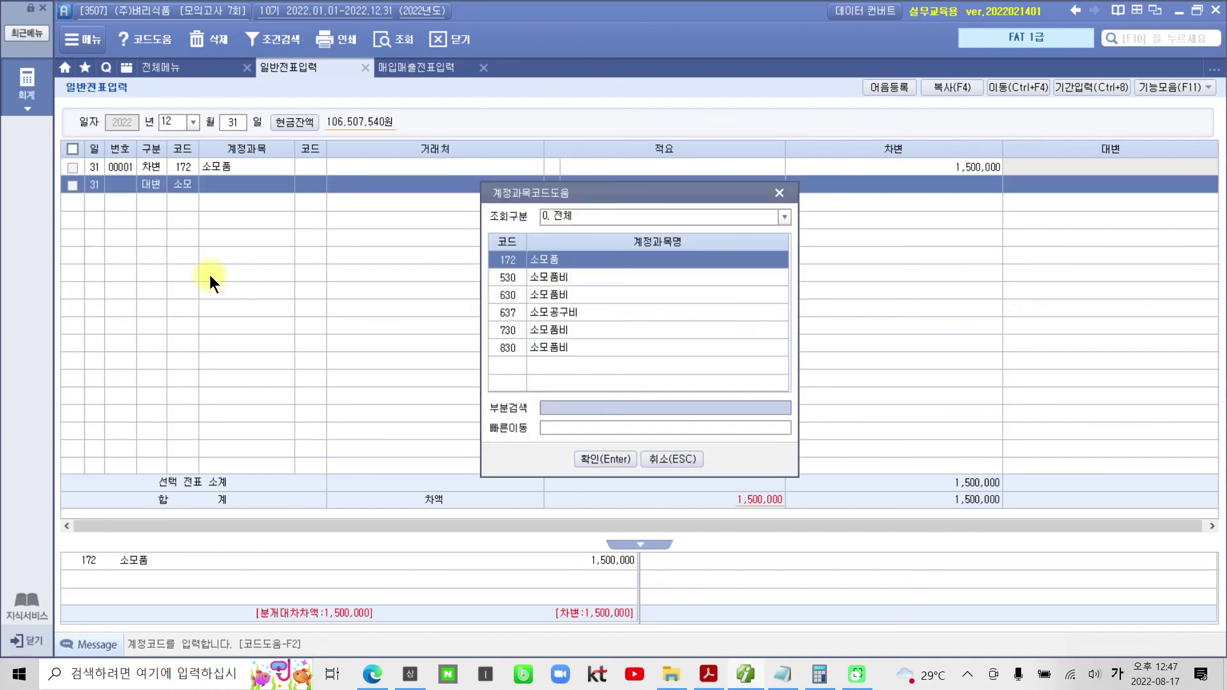
{"action": "key", "text": "Down"}
{"action": "key", "text": "Down"}
{"action": "key", "text": "Down"}
{"action": "key", "text": "Down"}
{"action": "key", "text": "Down"}
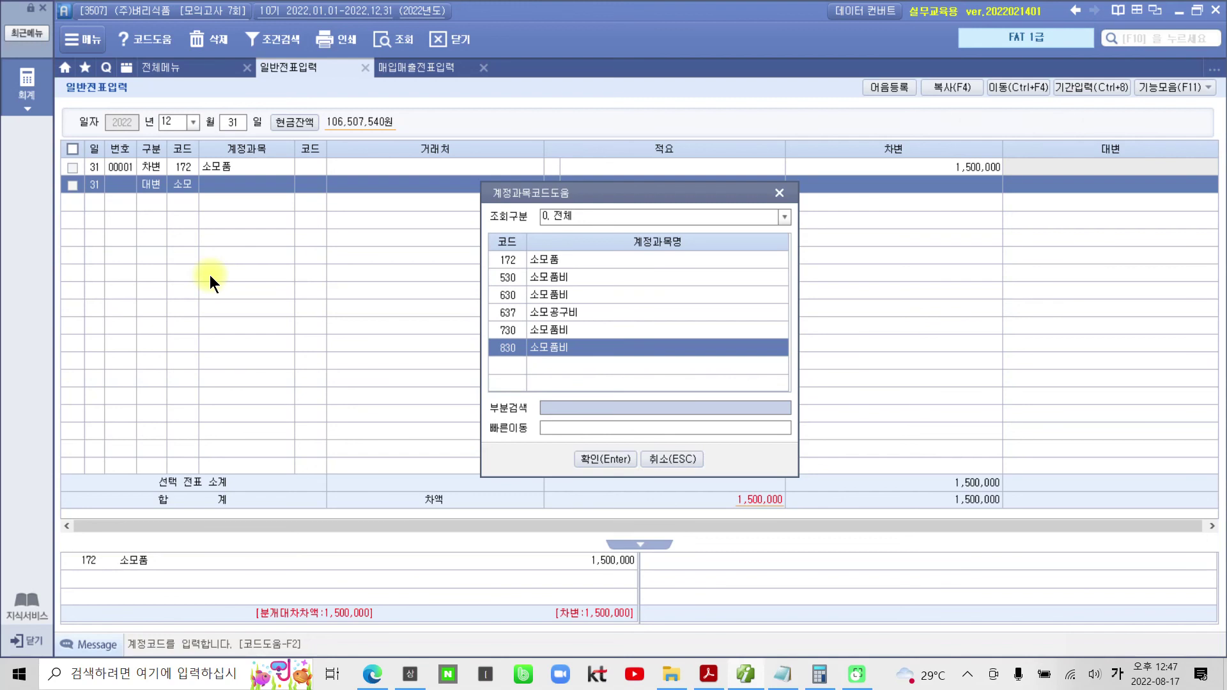
{"action": "key", "text": "Return"}
{"action": "key", "text": "Return"}
{"action": "key", "text": "Return"}
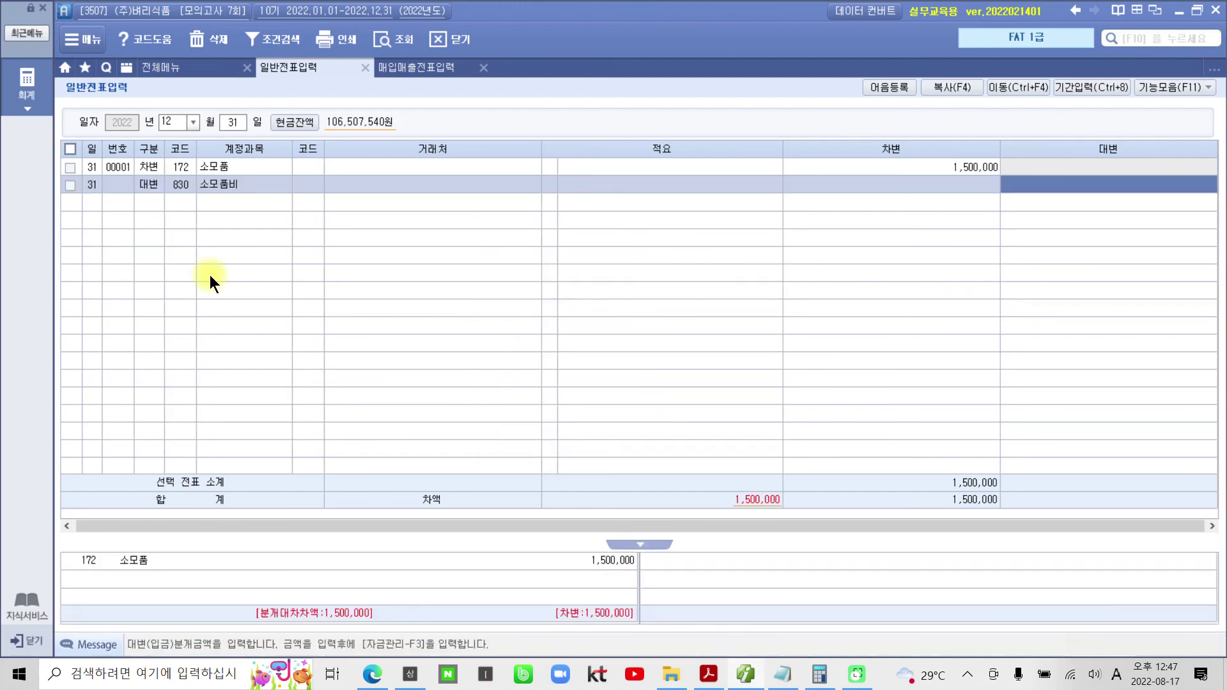
{"action": "type", "text": "1500000"}
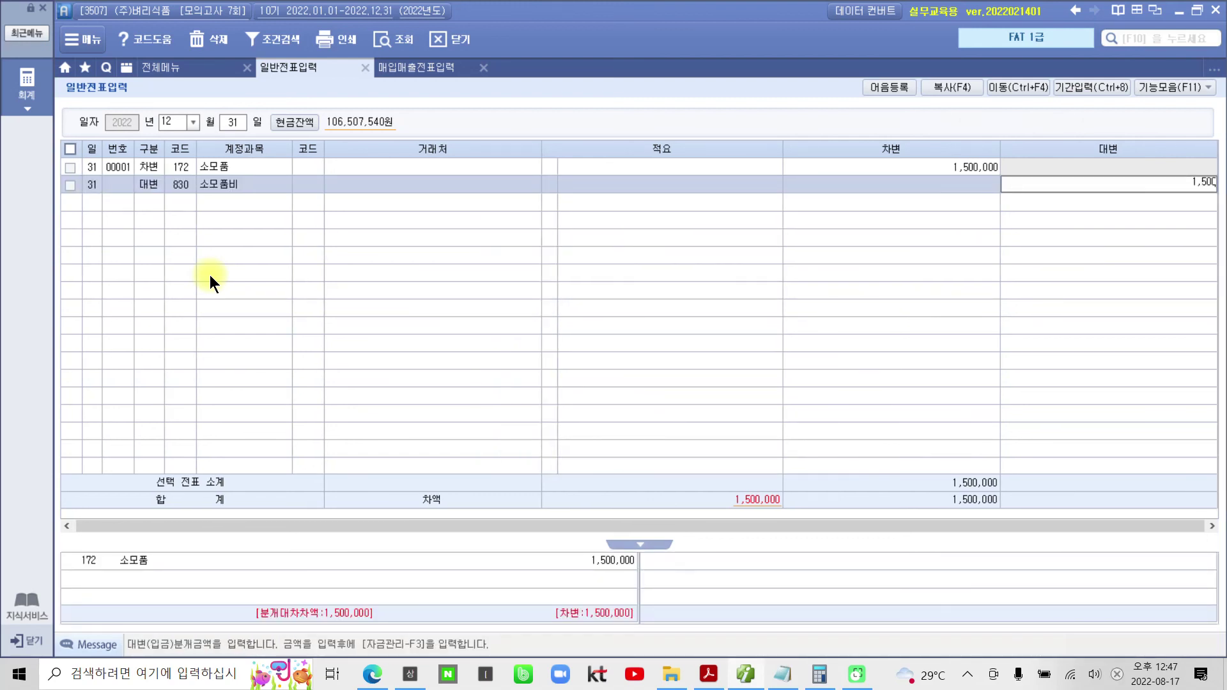
{"action": "key", "text": "Return"}
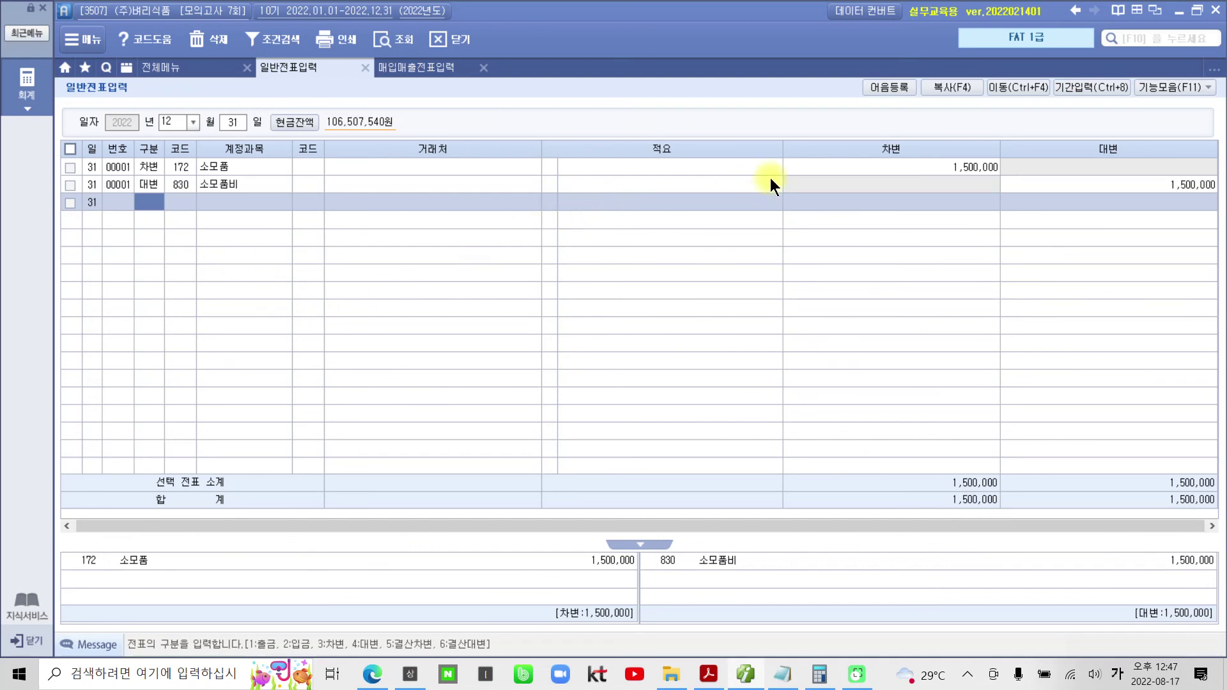
{"action": "left_click", "coordinate": [822, 168]}
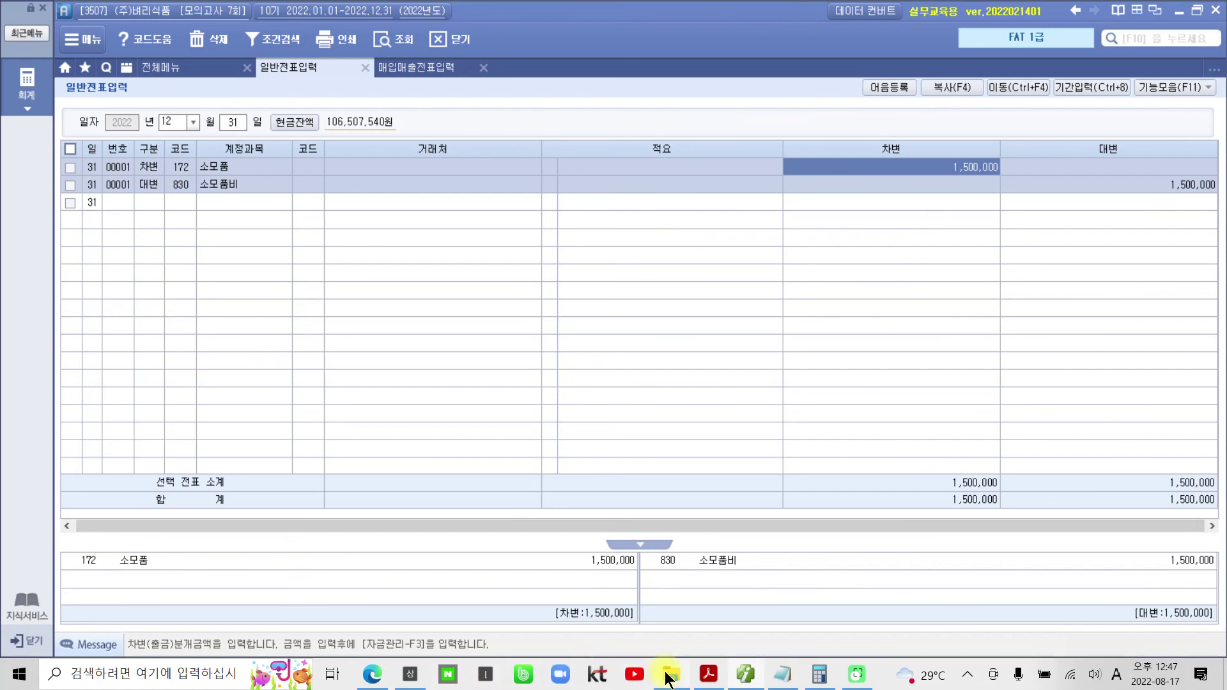
{"action": "mouse_move", "coordinate": [666, 678]}
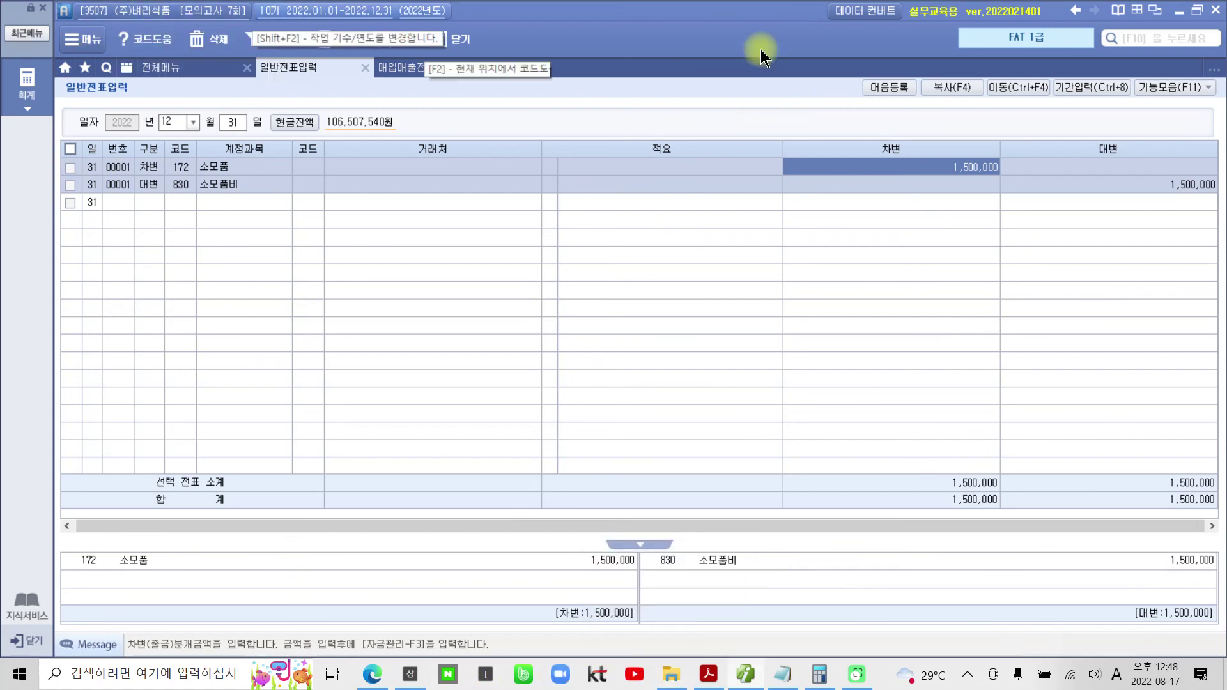
- Open the Downloads folder in File Explorer and locate 2022FAT1 (4).exe
{"action": "left_click", "coordinate": [706, 677]}
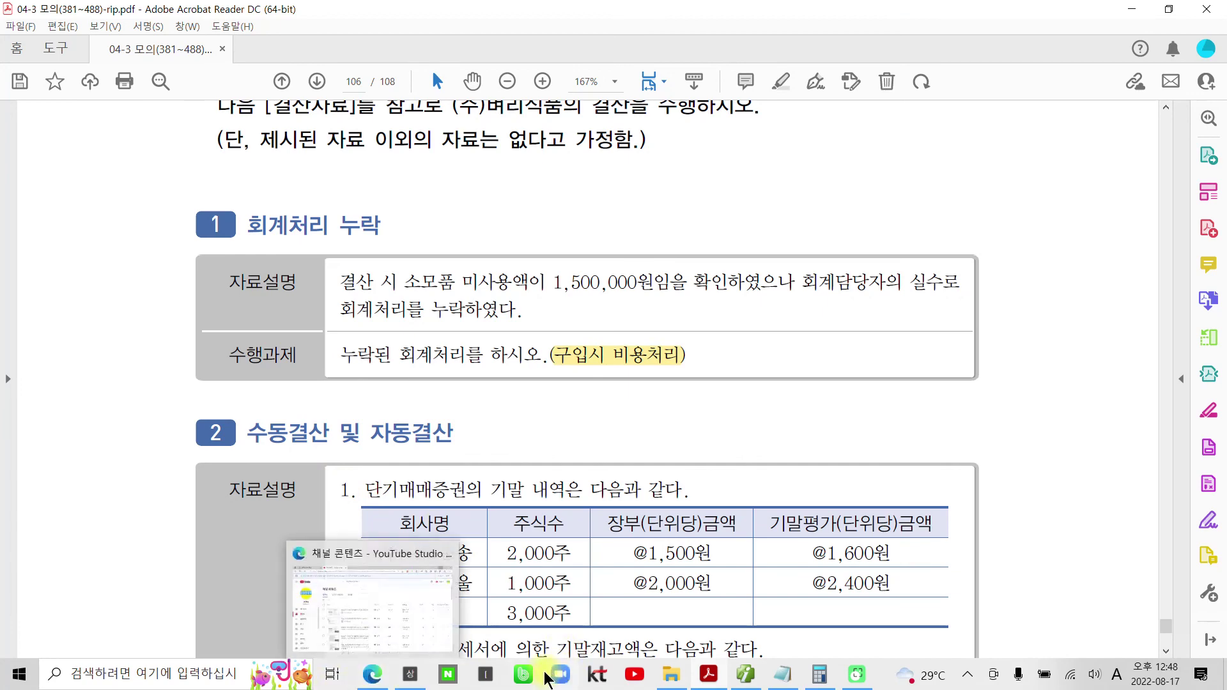
{"action": "left_click", "coordinate": [666, 676]}
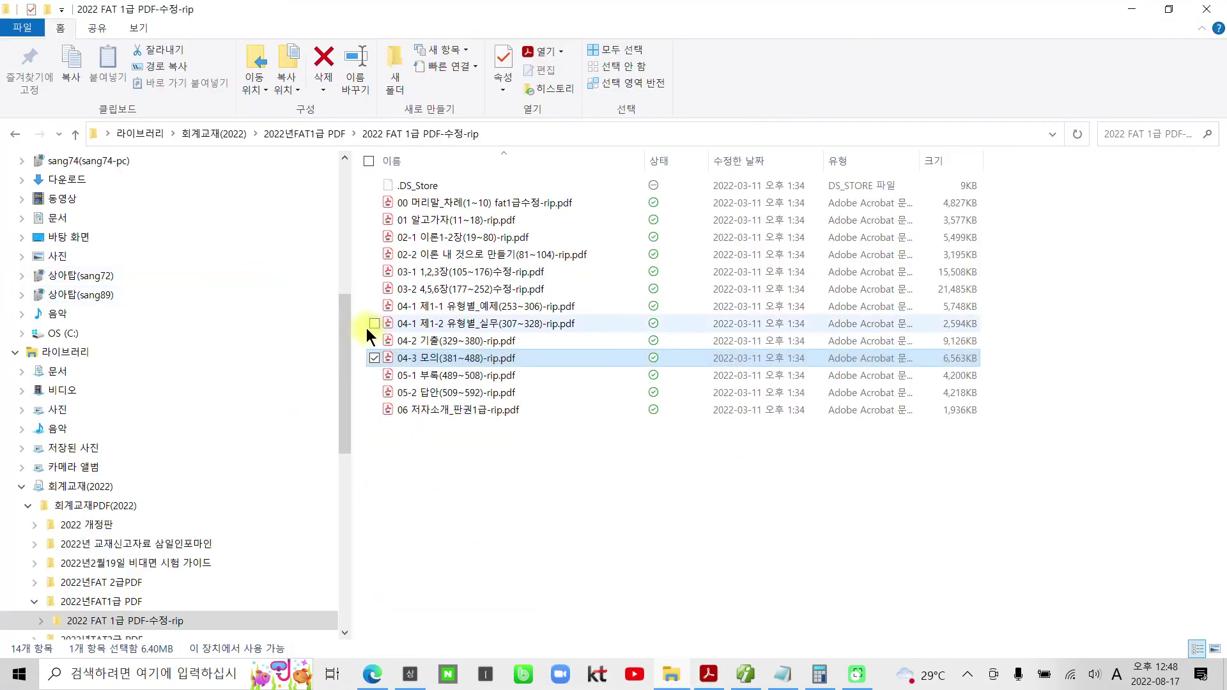
{"action": "left_click_drag", "start_coordinate": [347, 332], "coordinate": [323, 175]}
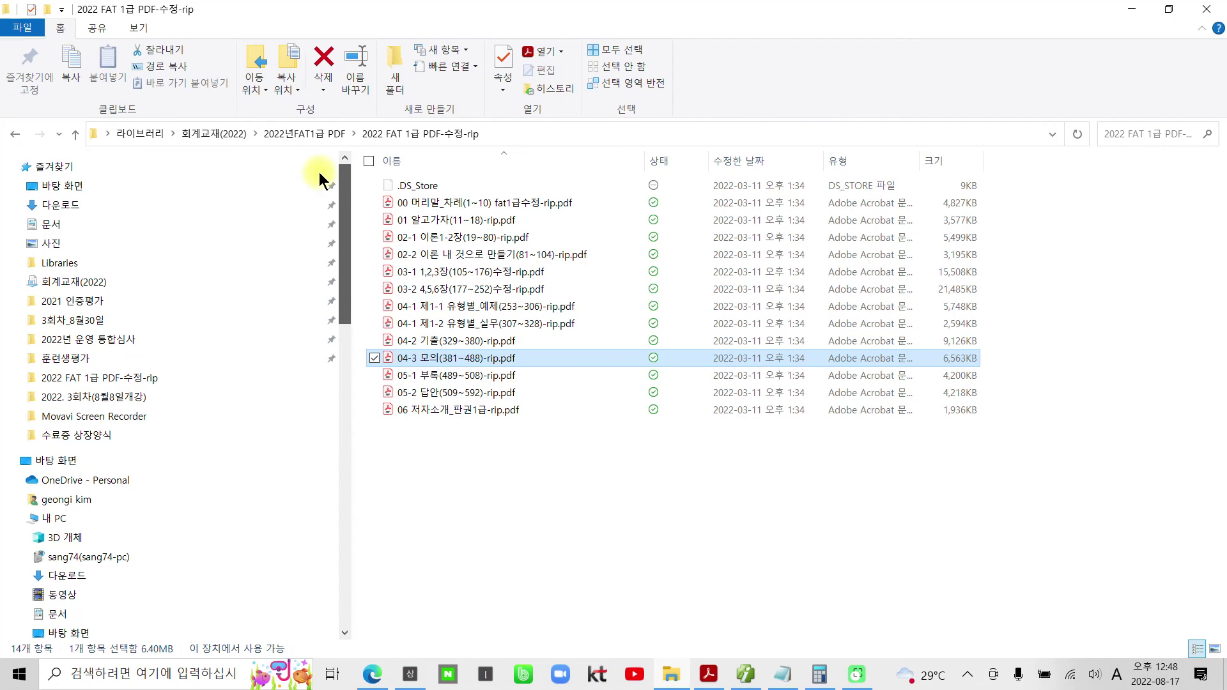
{"action": "left_click", "coordinate": [167, 205]}
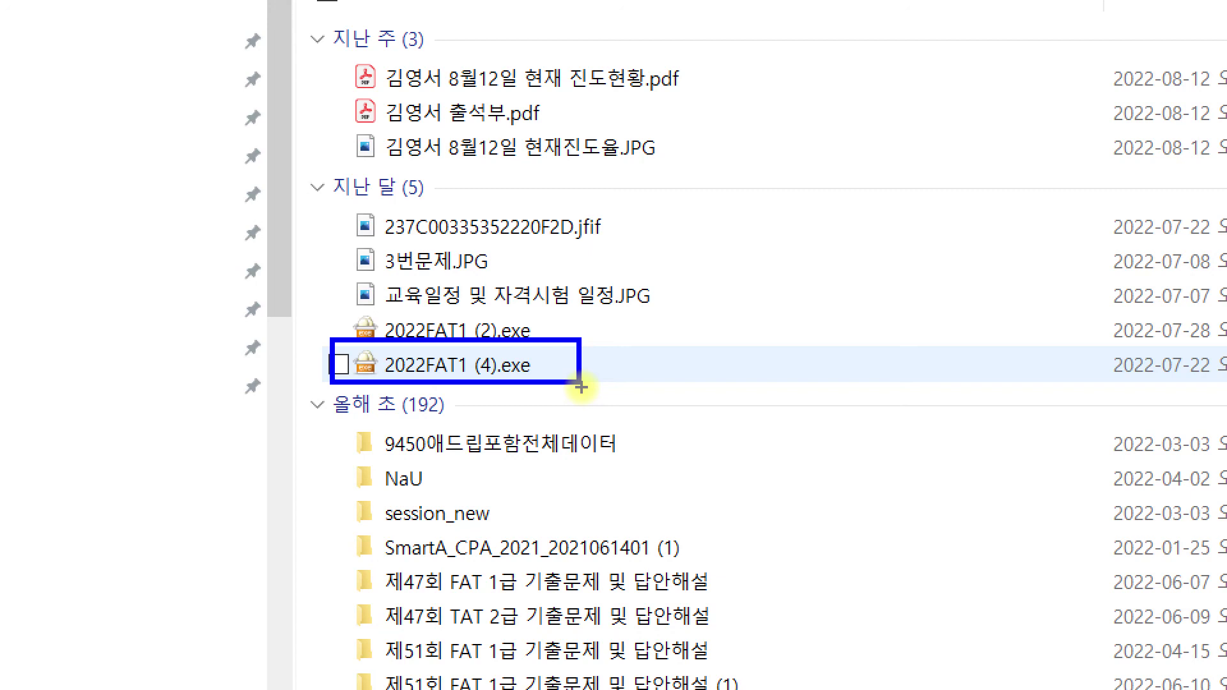
{"action": "left_click_drag", "start_coordinate": [674, 275], "coordinate": [572, 377]}
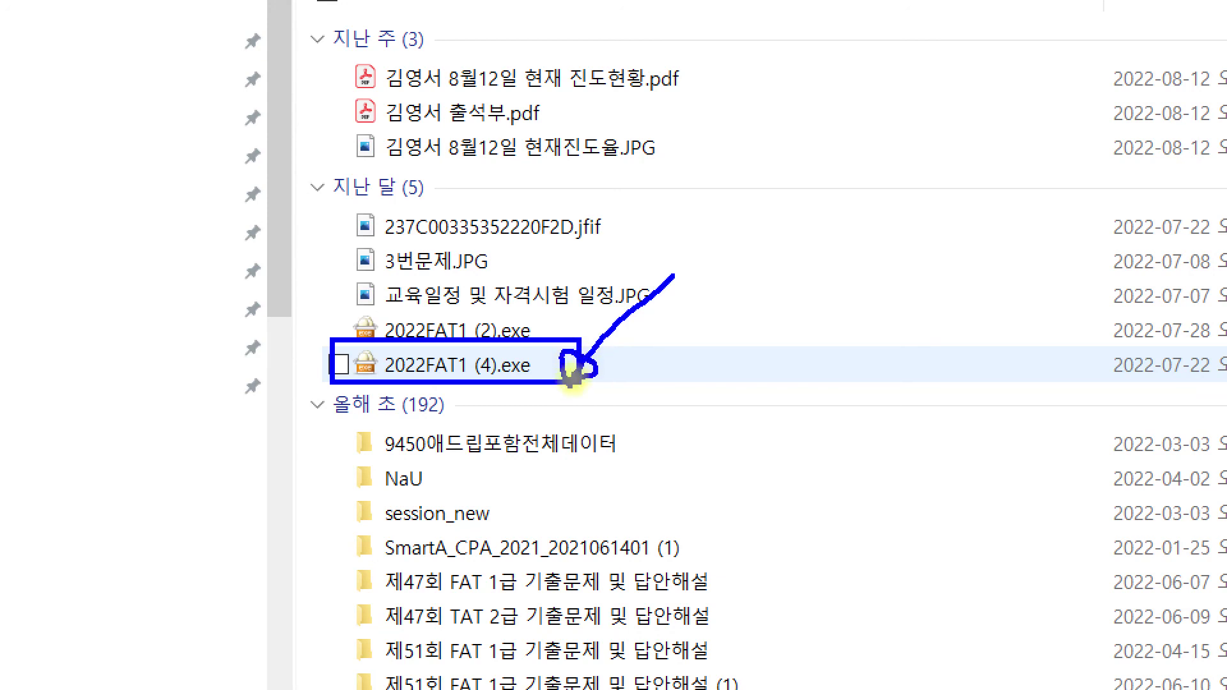